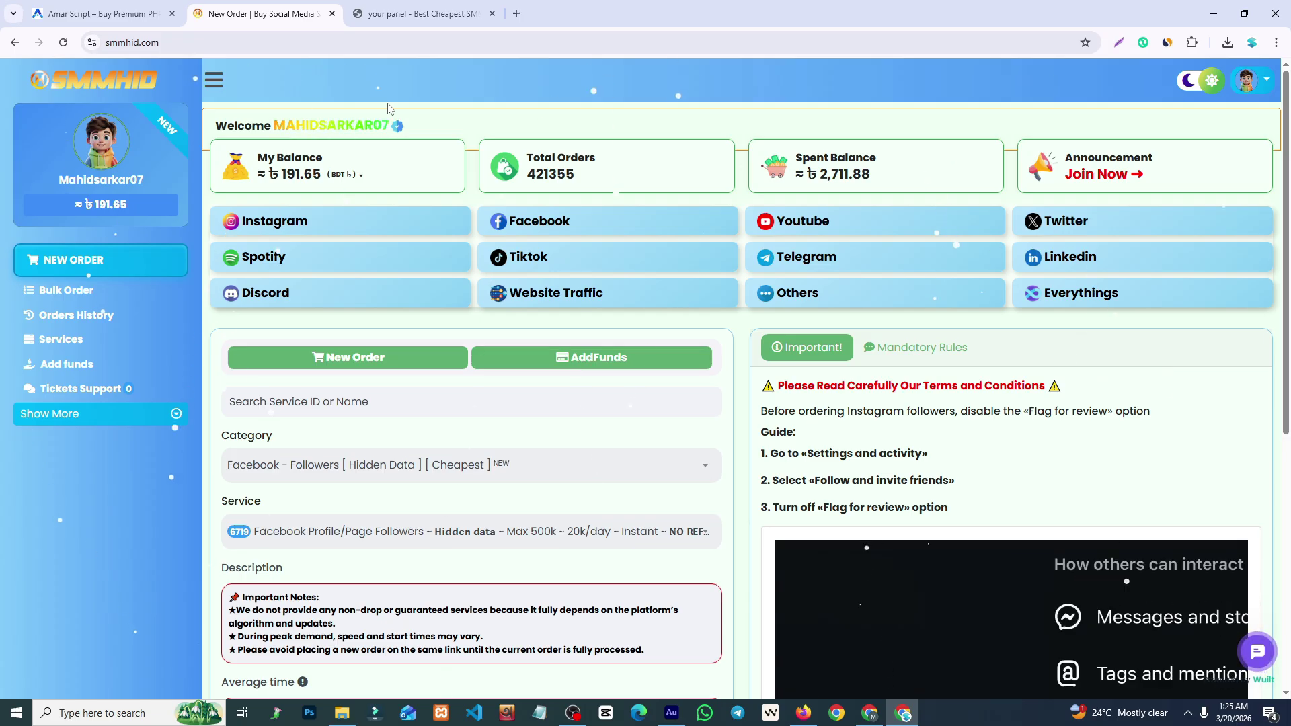
Switch to the panel's site and open its admin login page at app.smmzet.com/admin.
left_click(418, 14)
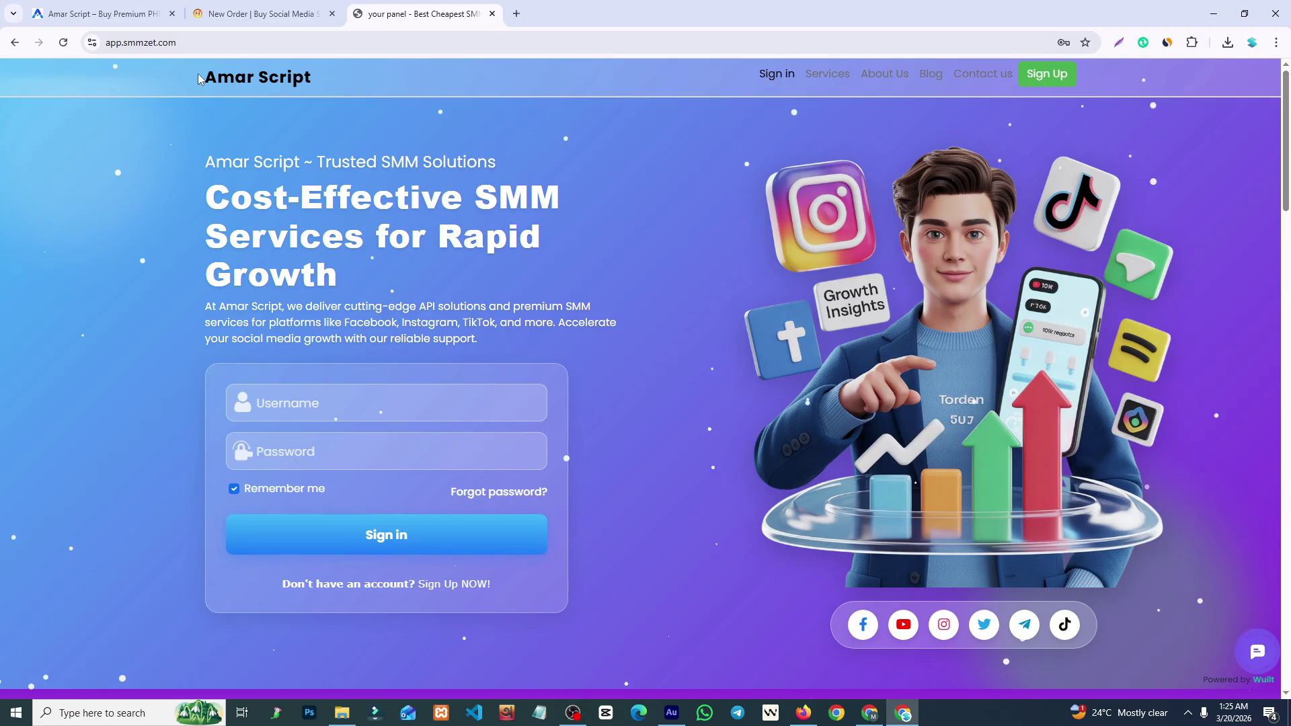
left_click(236, 42)
left_click(238, 42)
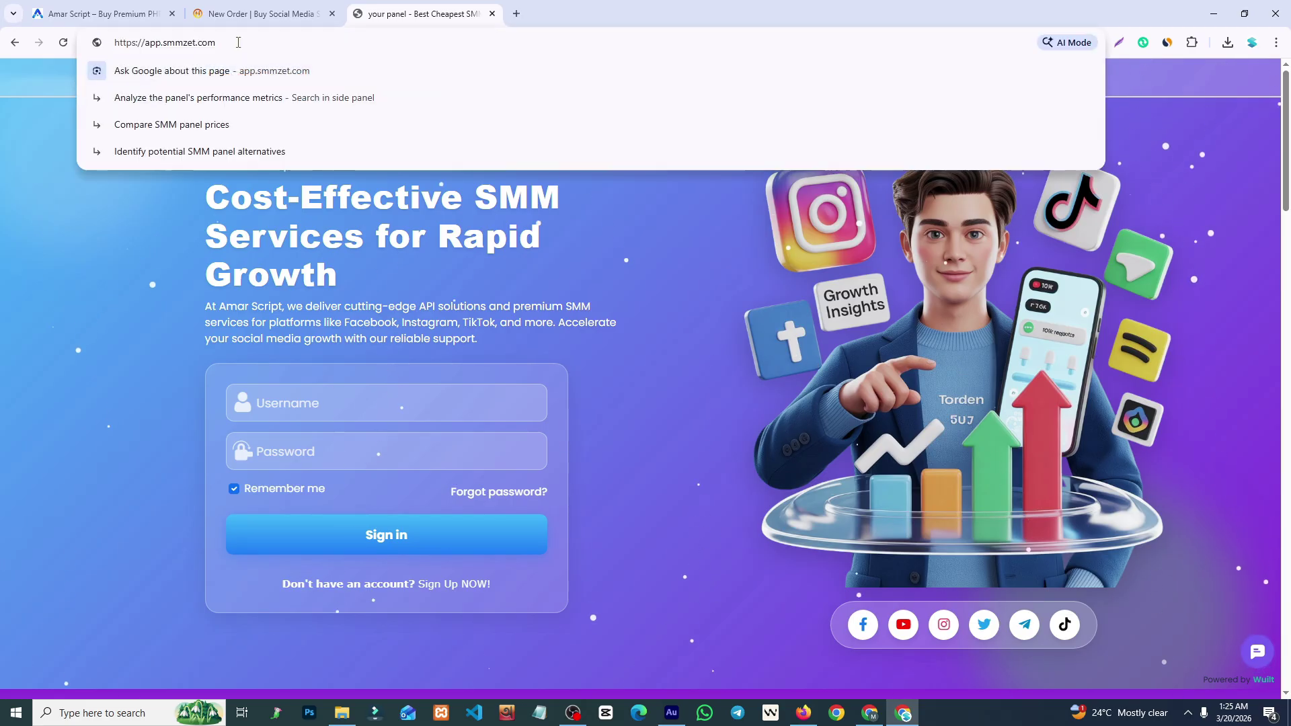
type("/admin")
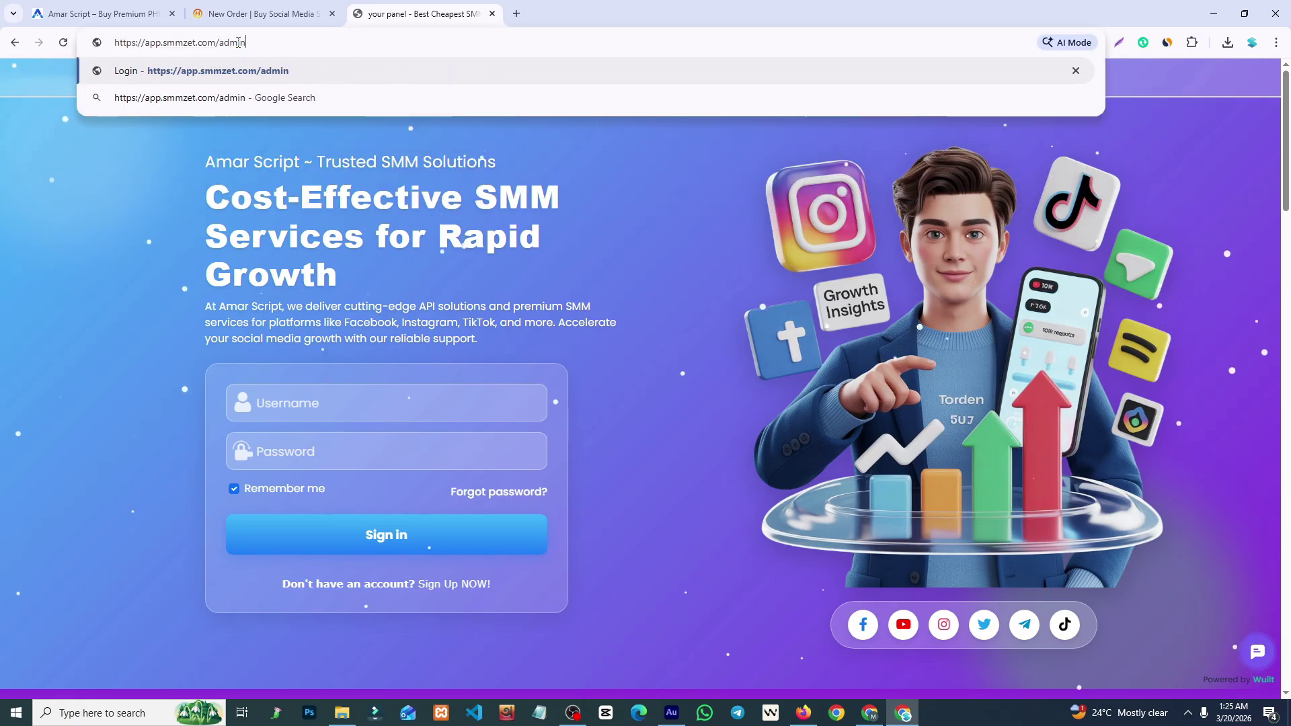
key("Return")
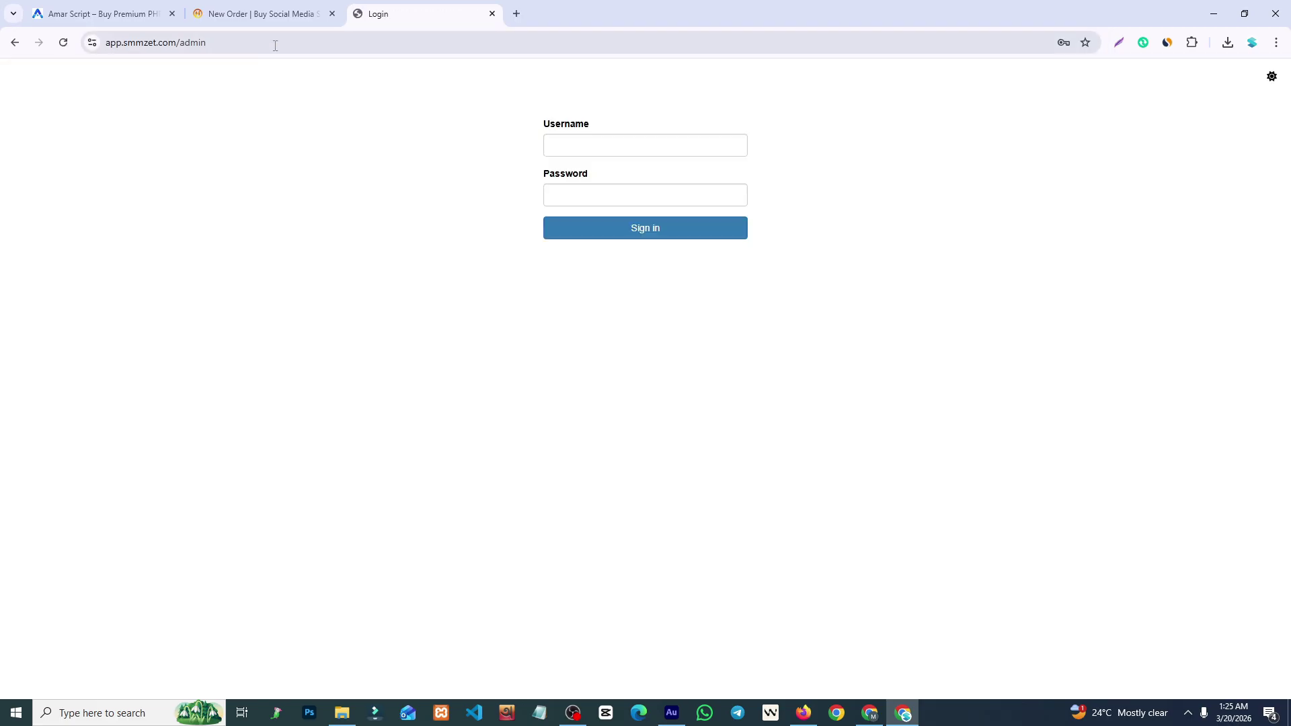
Sign in to the admin panel by filling the username and password from the saved admin credentials.
left_click(557, 141)
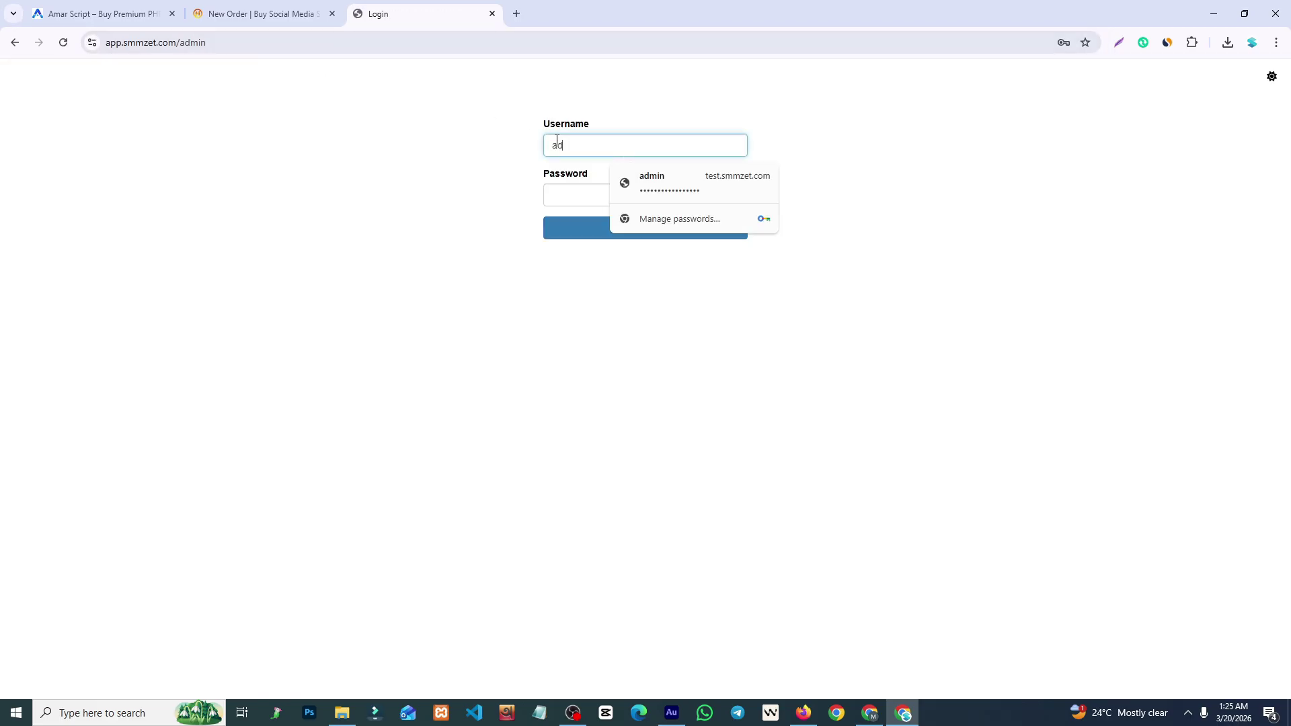
left_click(652, 183)
left_click(616, 234)
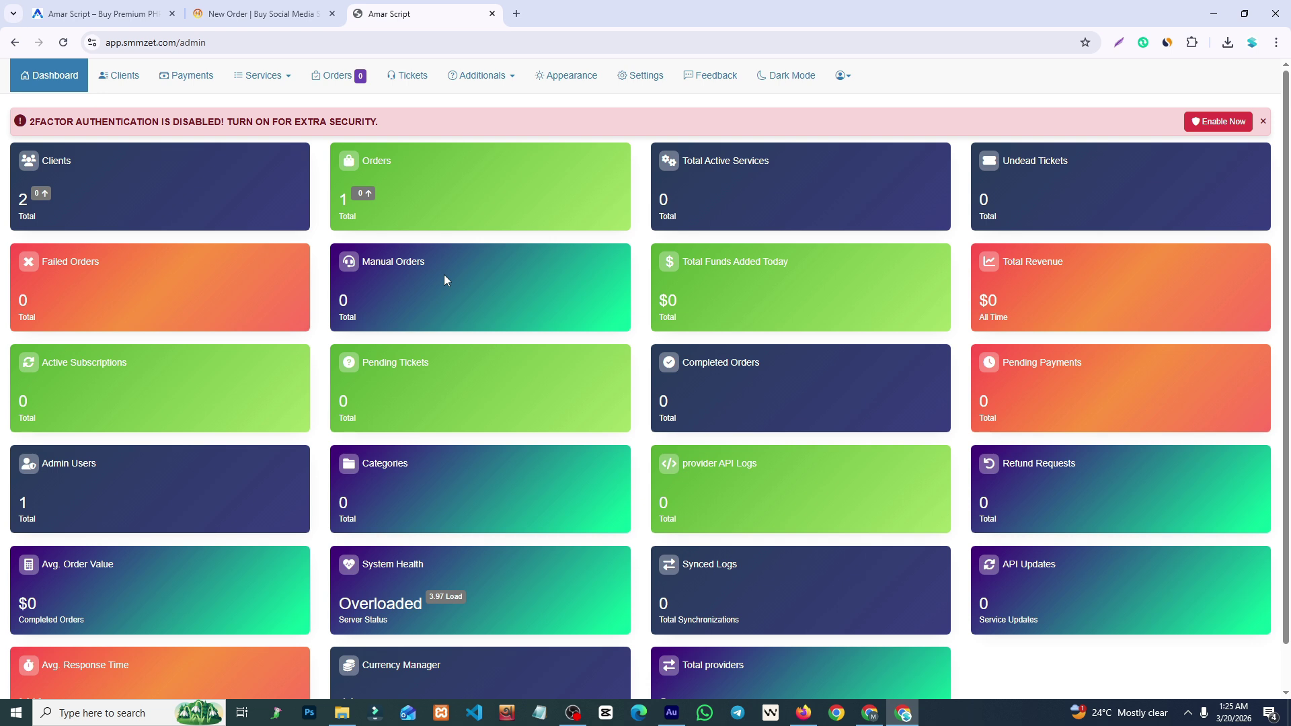
left_click(106, 190)
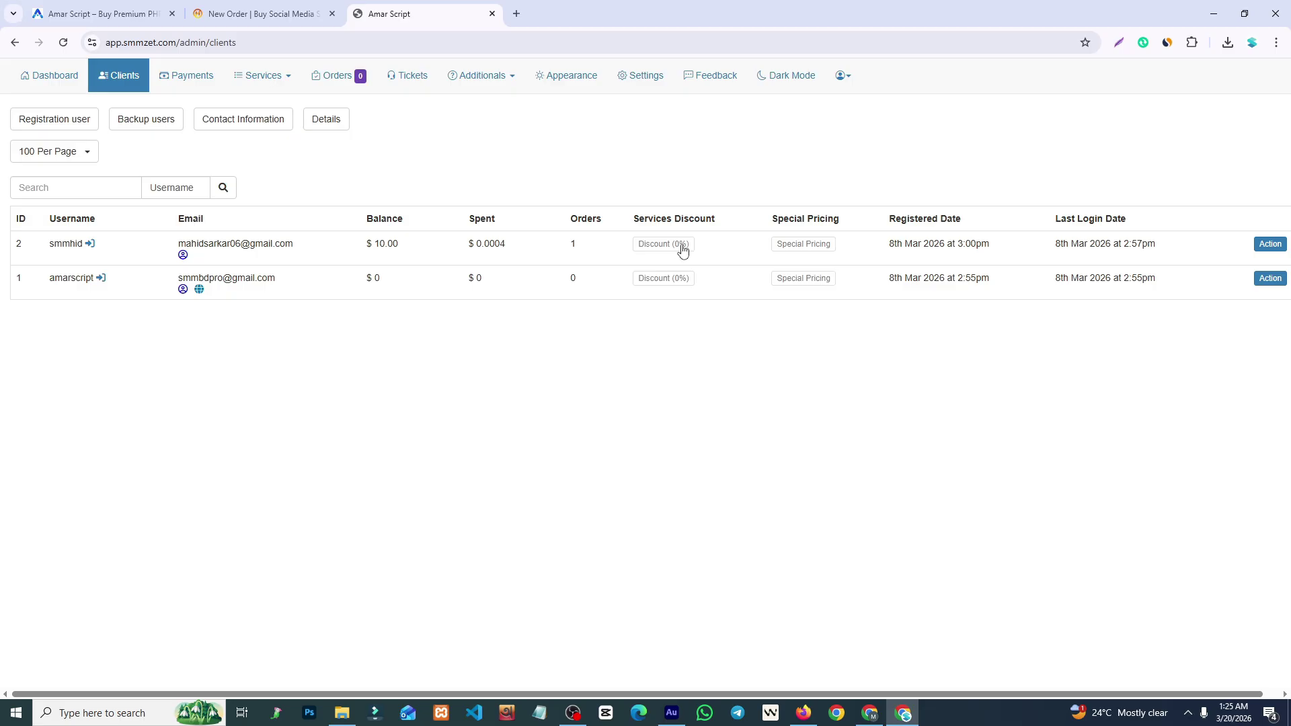
left_click(795, 242)
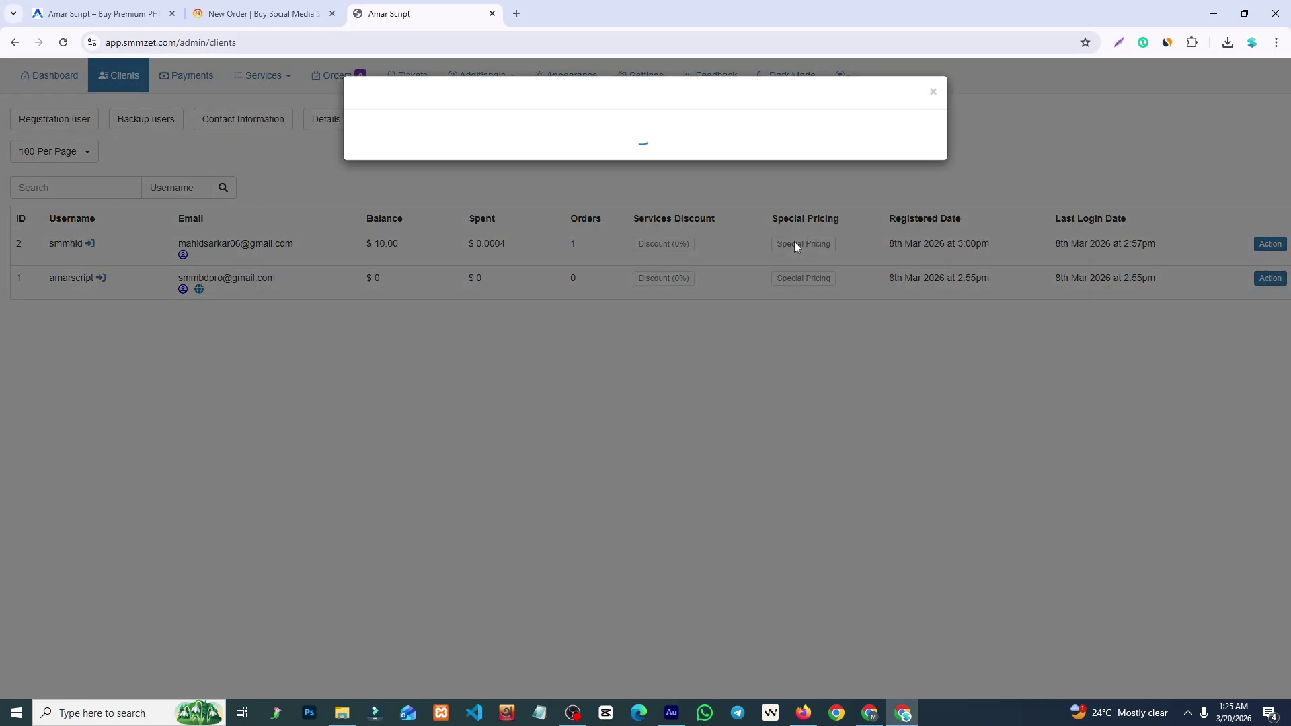
left_click(932, 98)
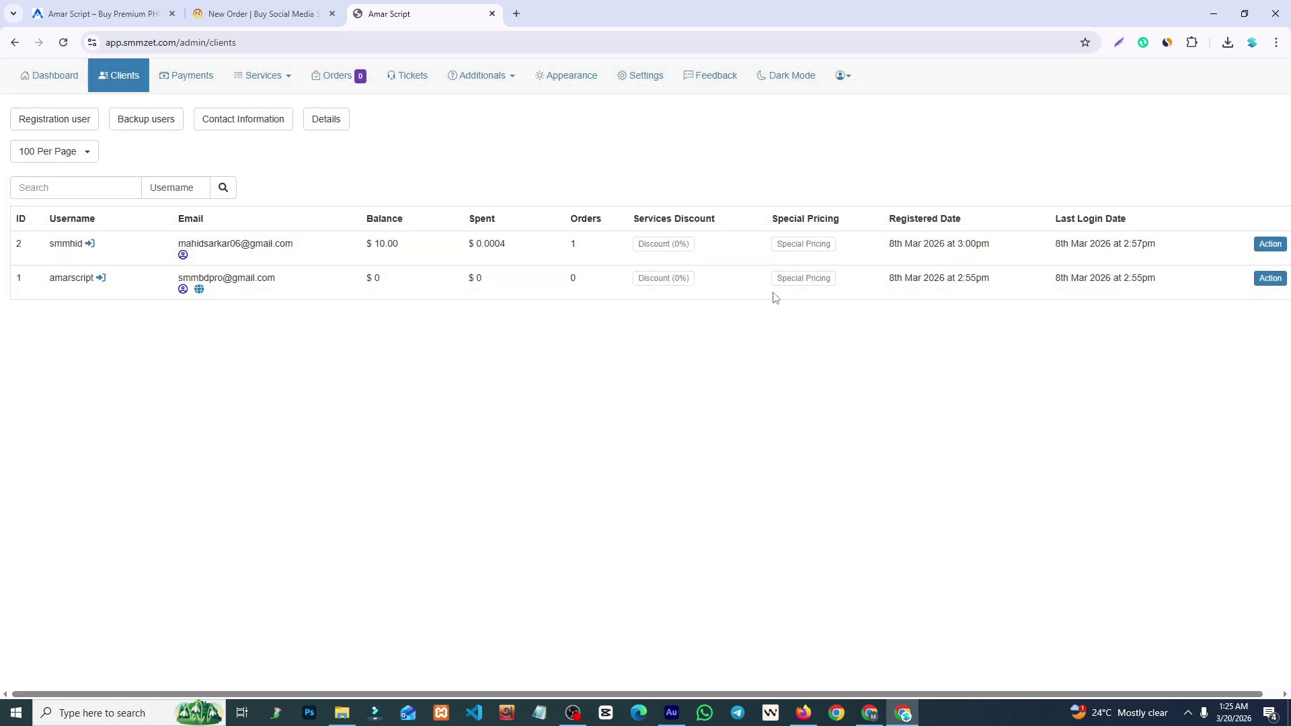
left_click(664, 243)
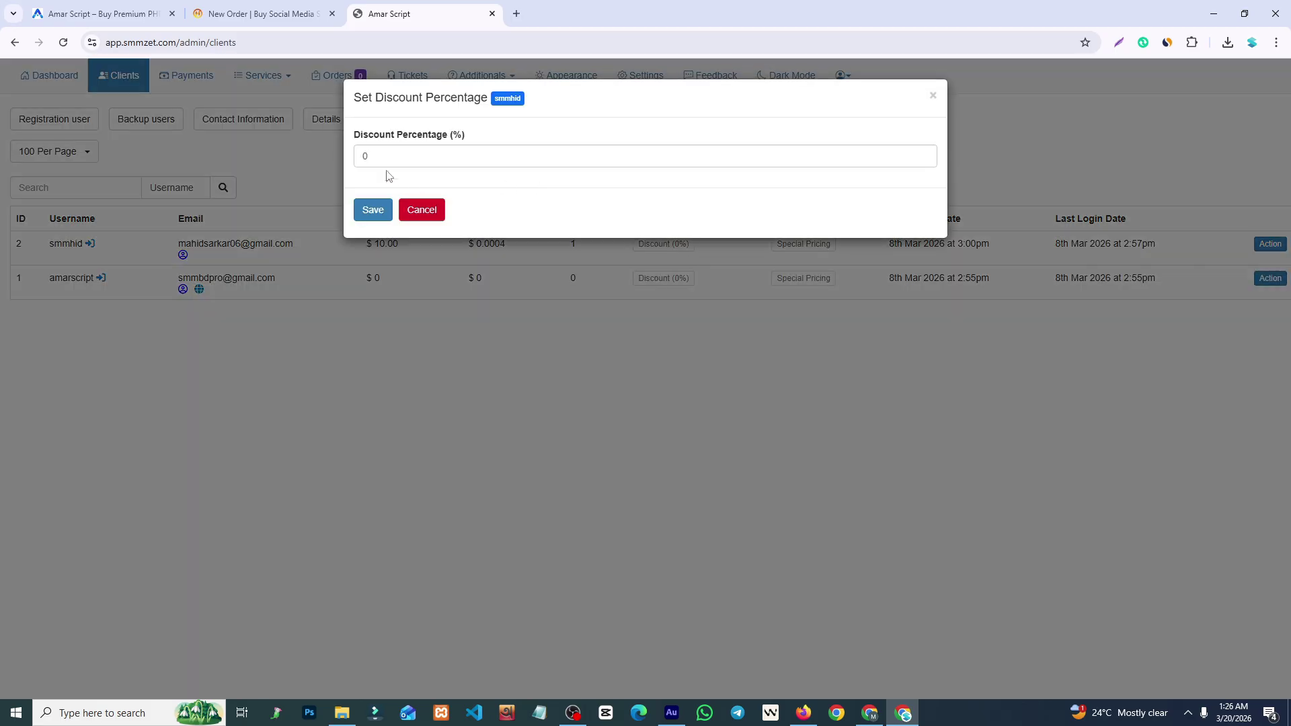
left_click(416, 209)
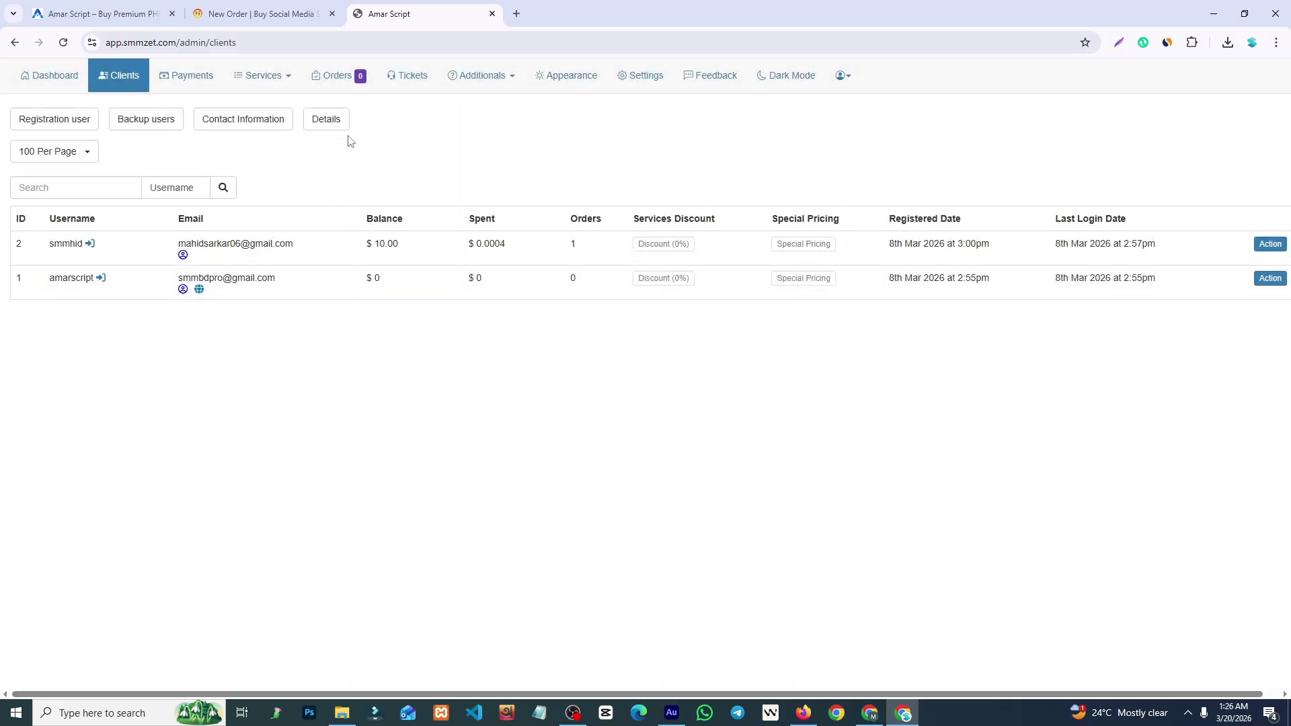
Look at the fund-add history page and return to the client list.
left_click(70, 84)
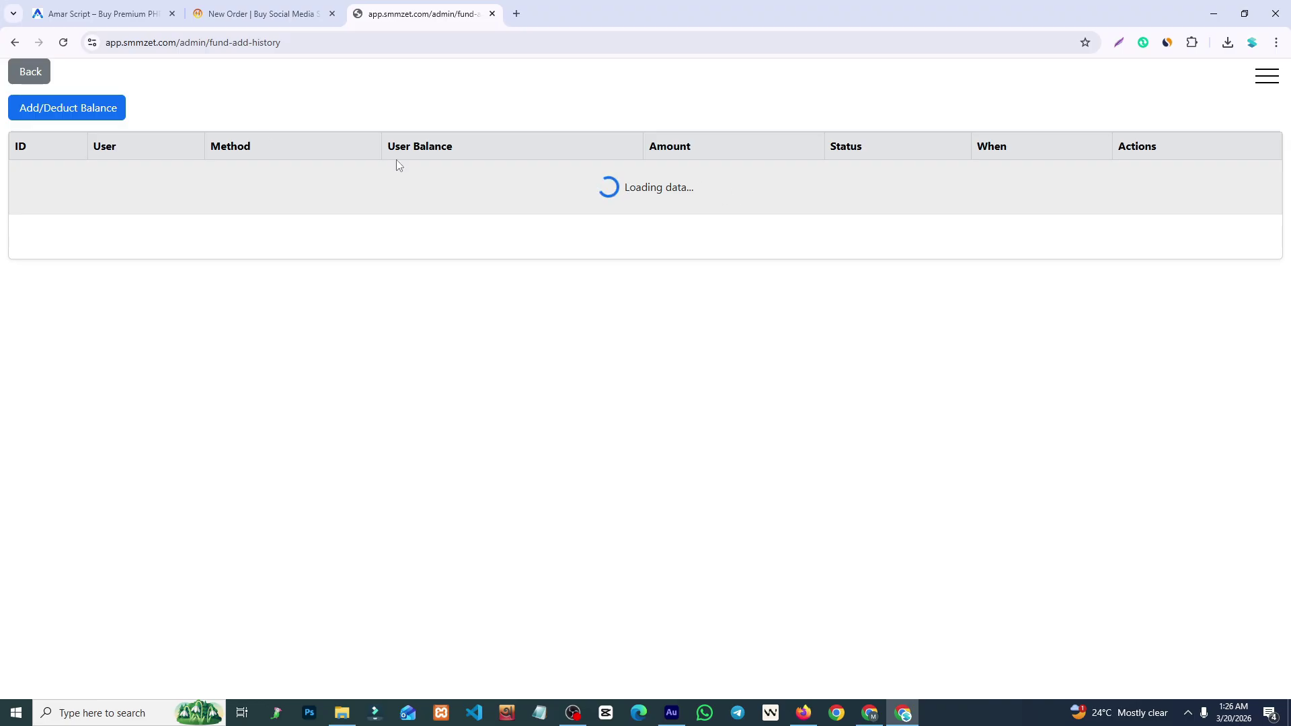
left_click(33, 72)
left_click(118, 189)
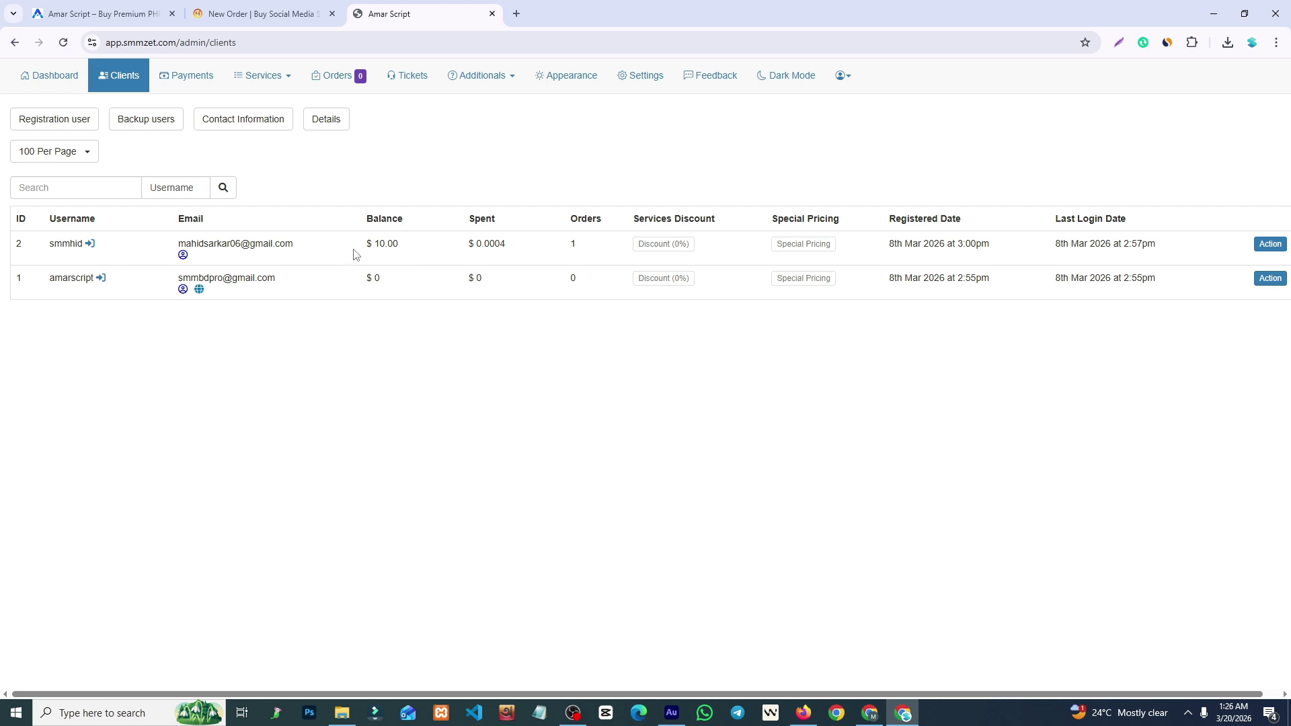
left_click(201, 75)
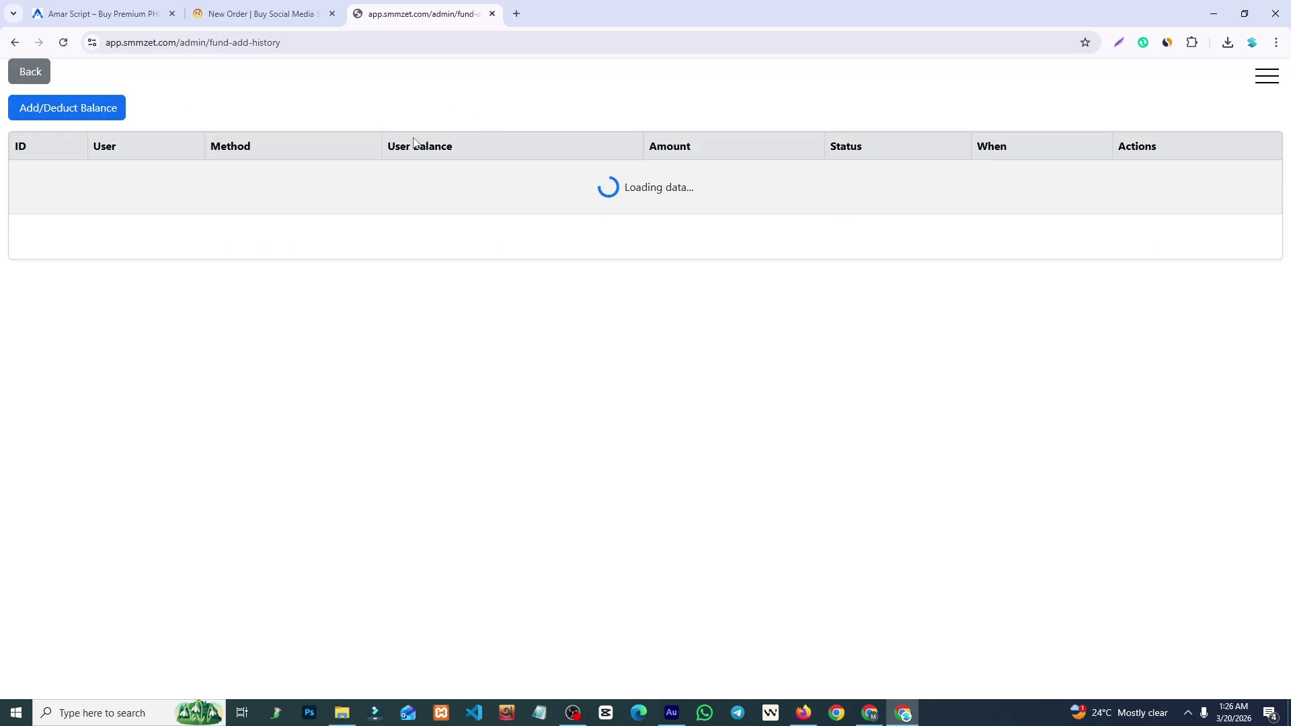
left_click(59, 111)
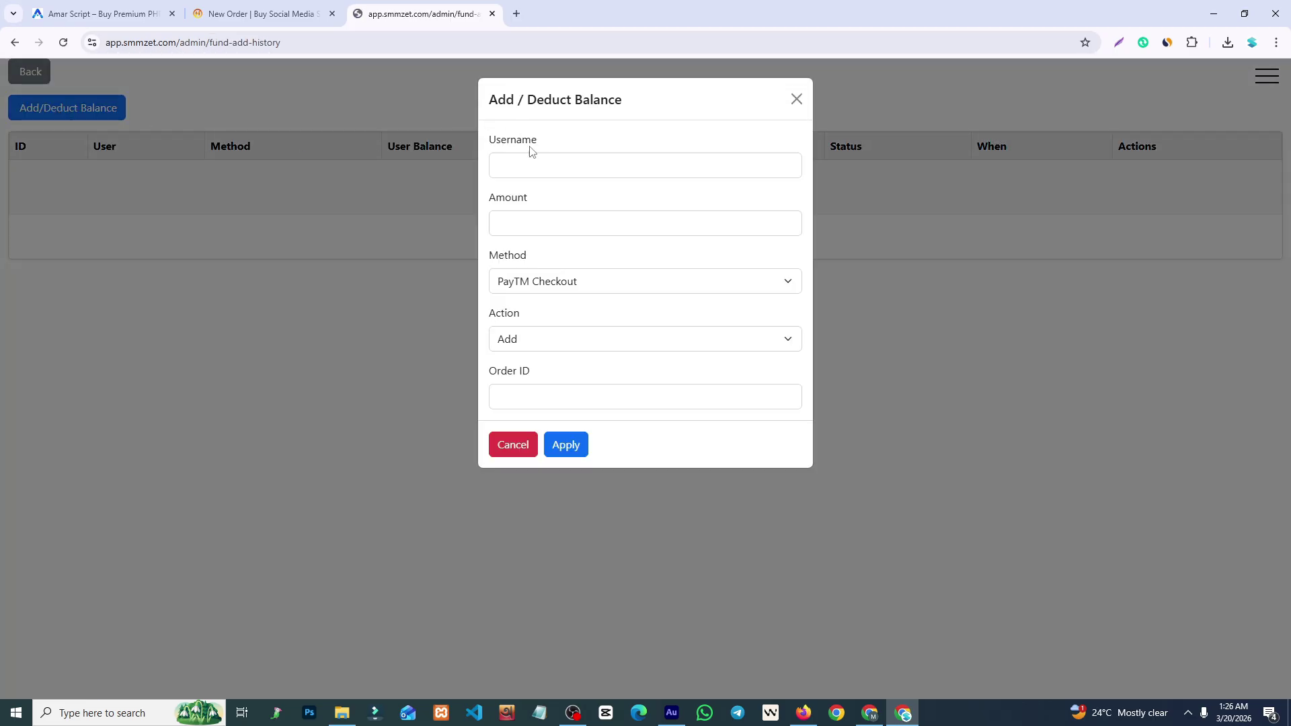
left_click(522, 164)
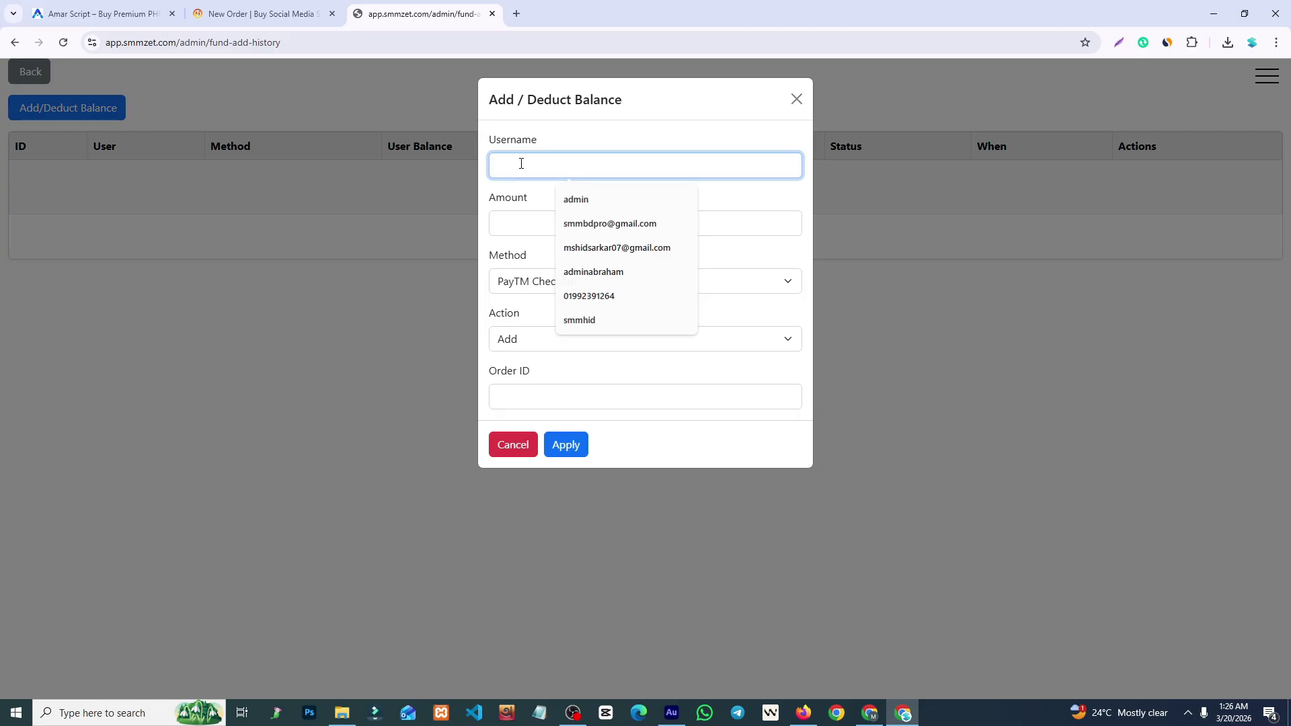
type("smmhid")
left_click(516, 226)
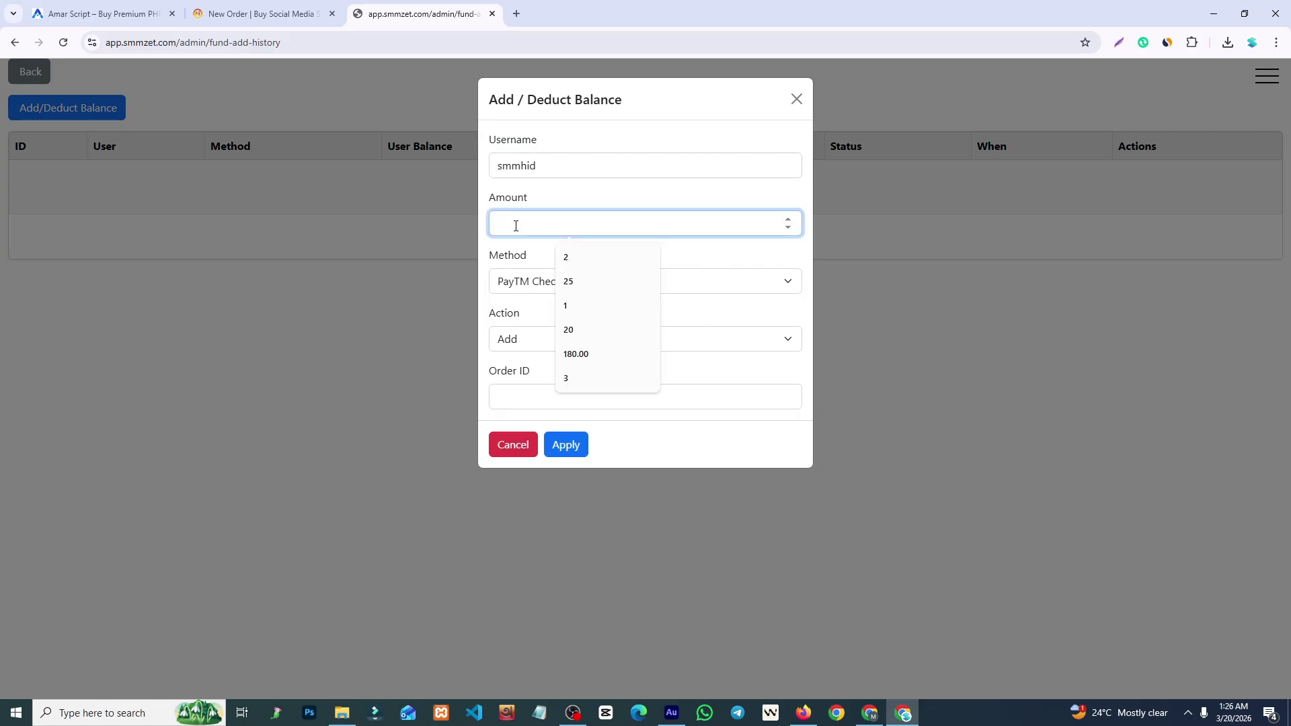
type("10")
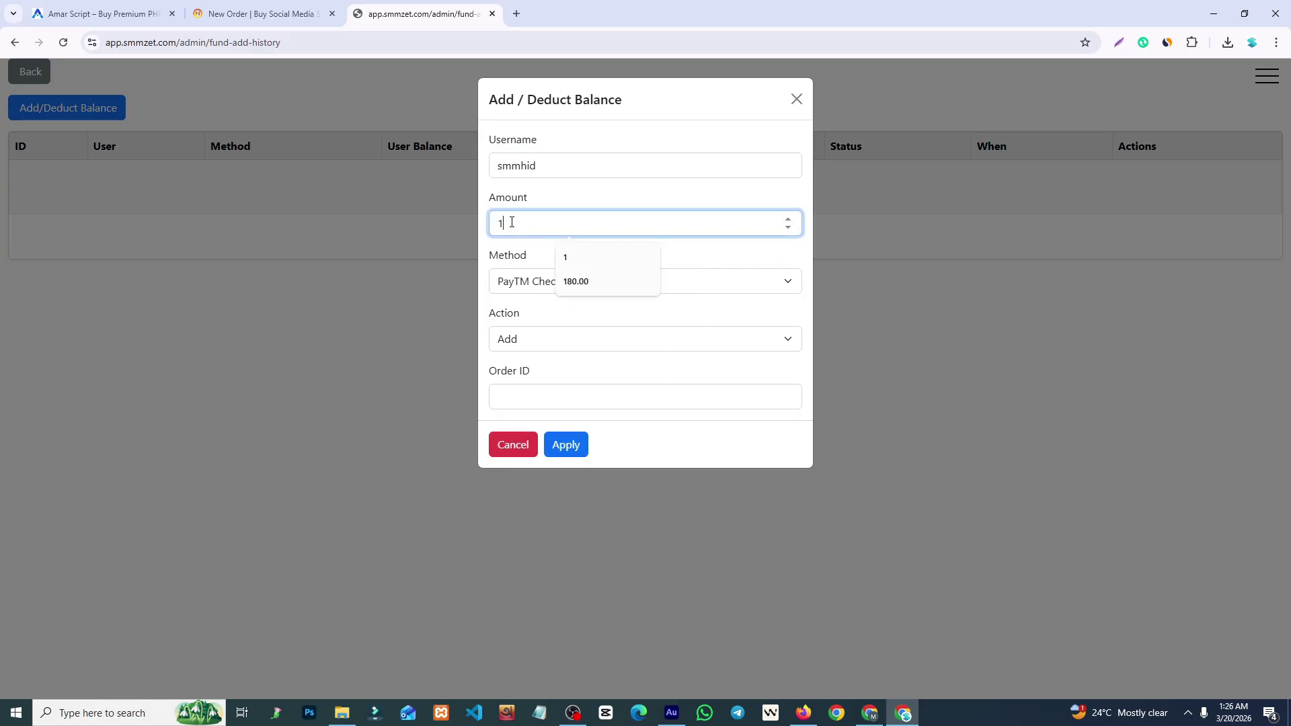
left_click(625, 168)
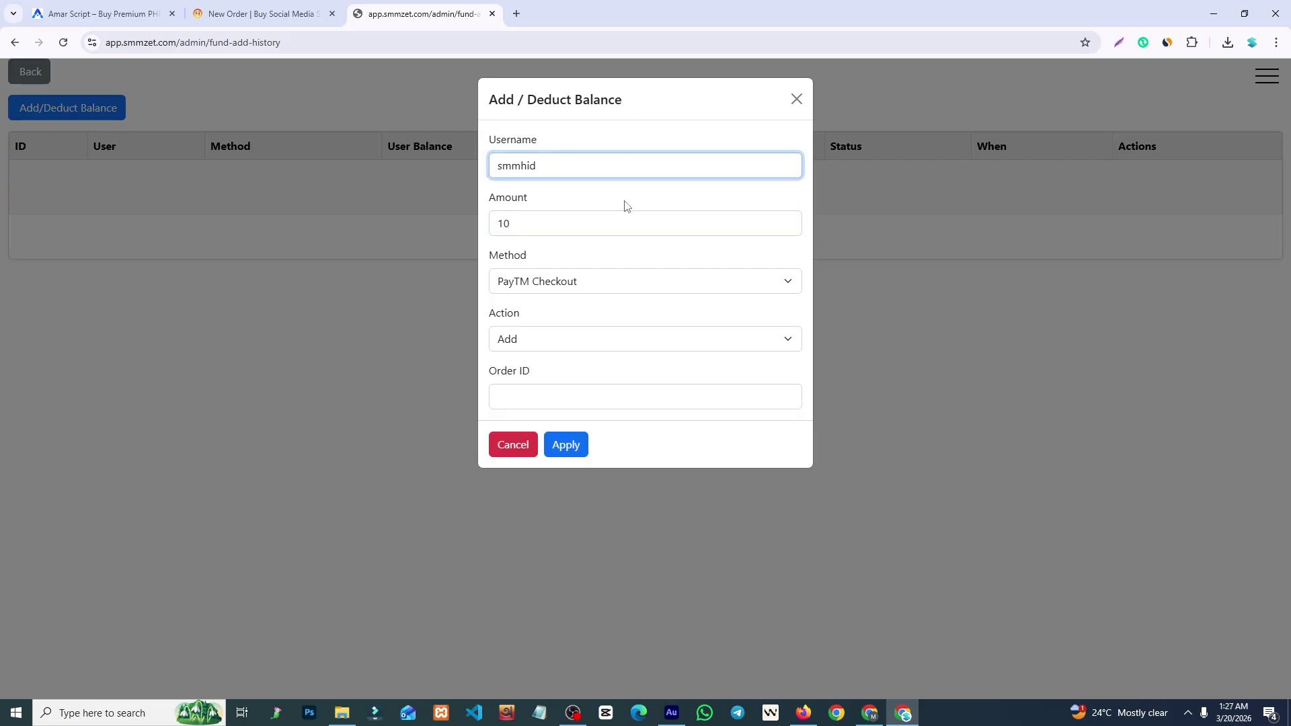
left_click(557, 282)
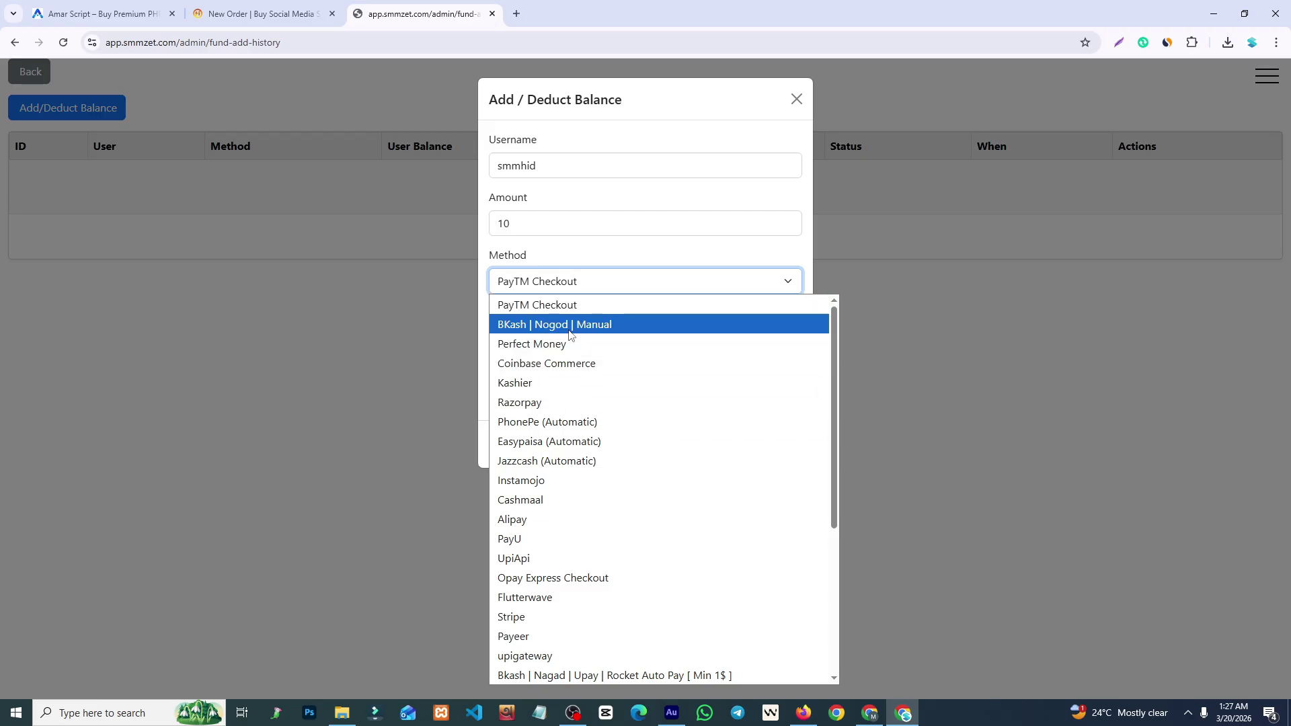
left_click(599, 327)
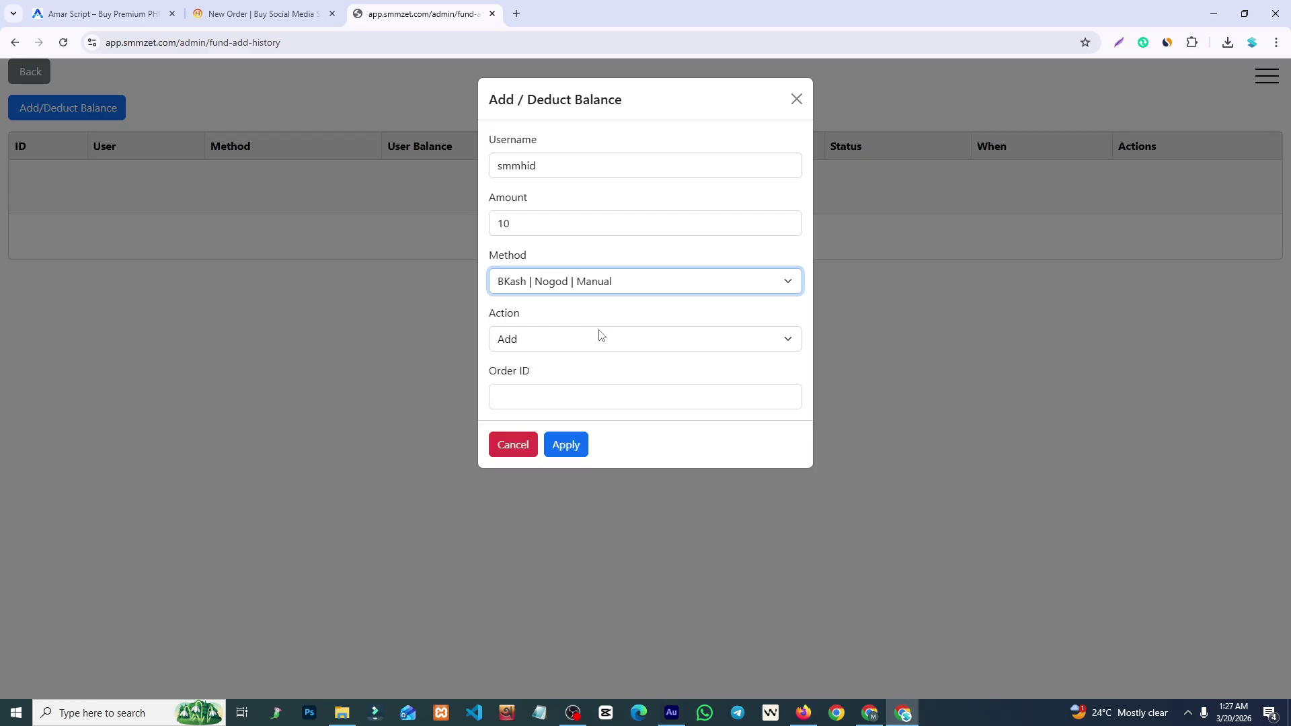
Look through the balance entry's action options, trying Deduct and switching back to Add.
left_click(560, 340)
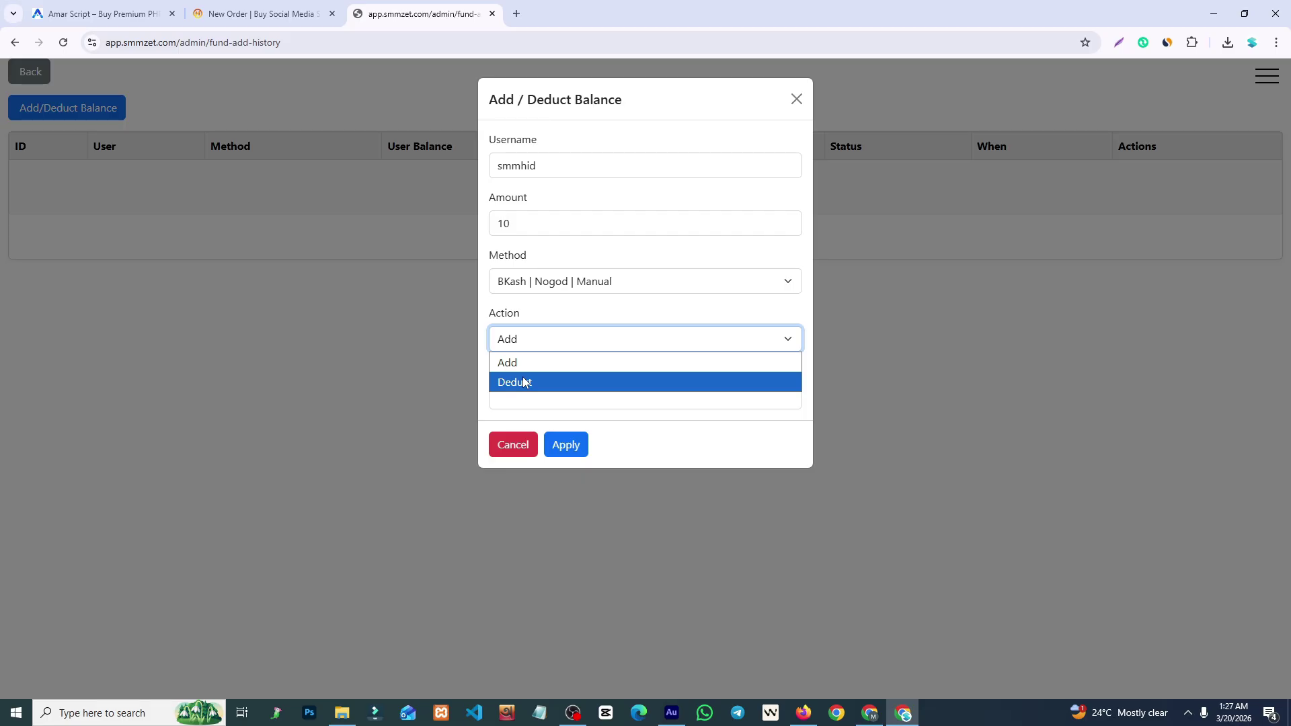
left_click(614, 319)
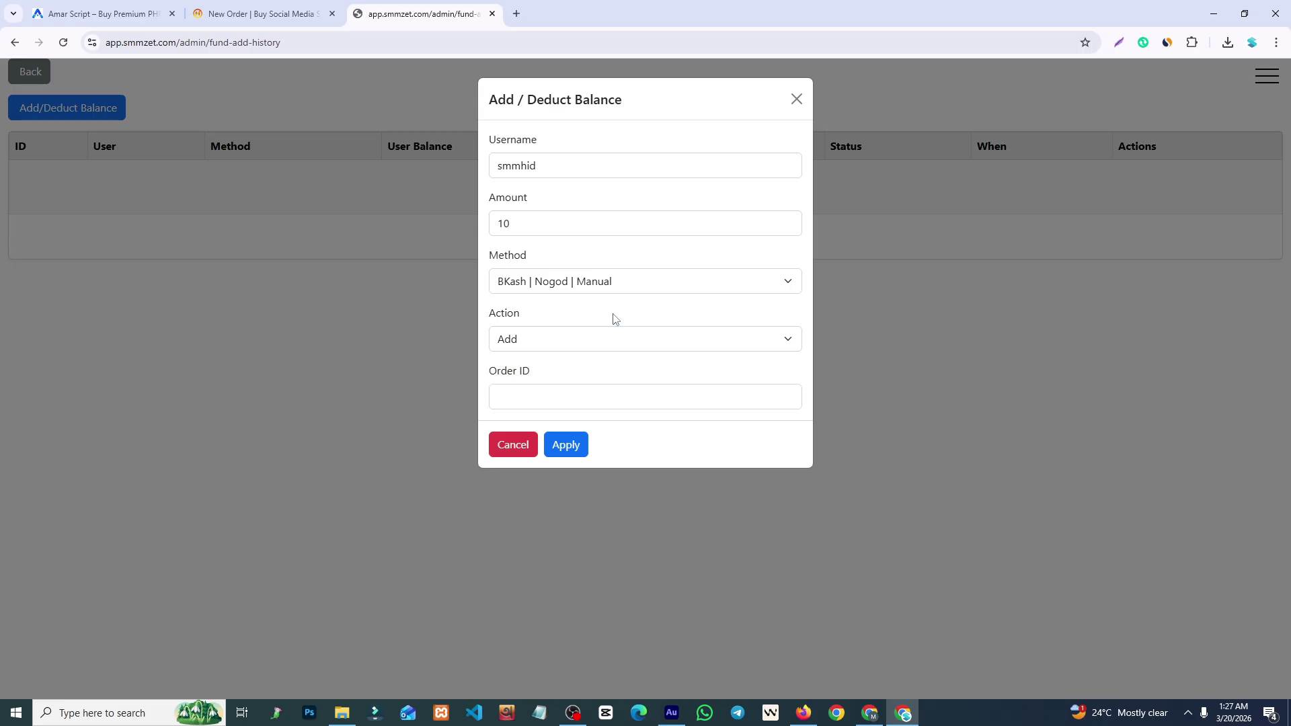
left_click(556, 228)
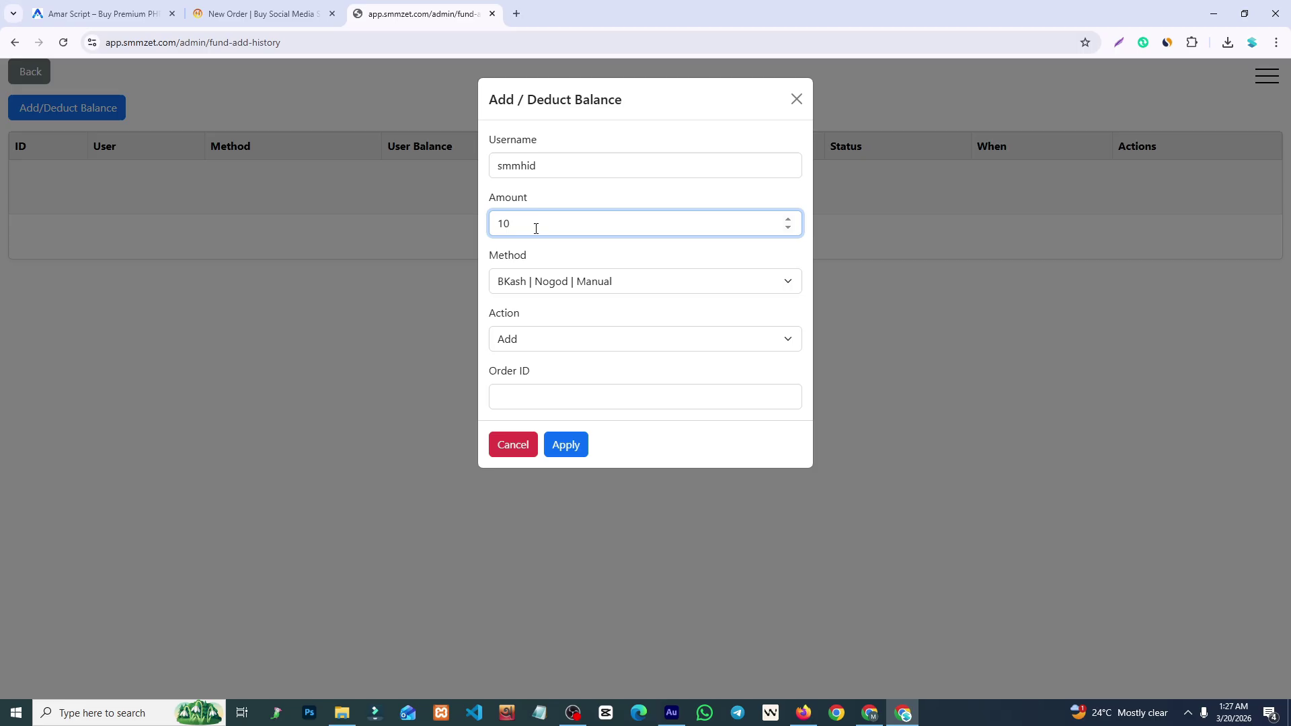
left_click(545, 339)
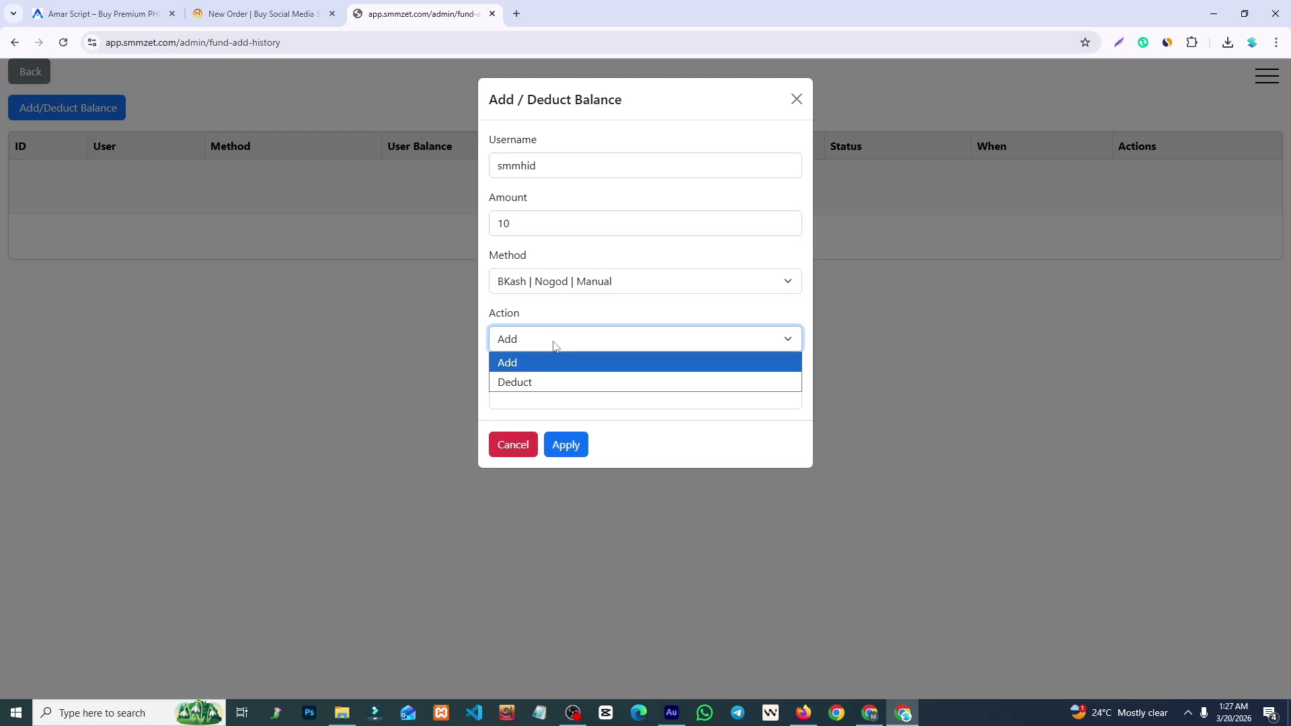
left_click(531, 381)
left_click(550, 340)
left_click(552, 364)
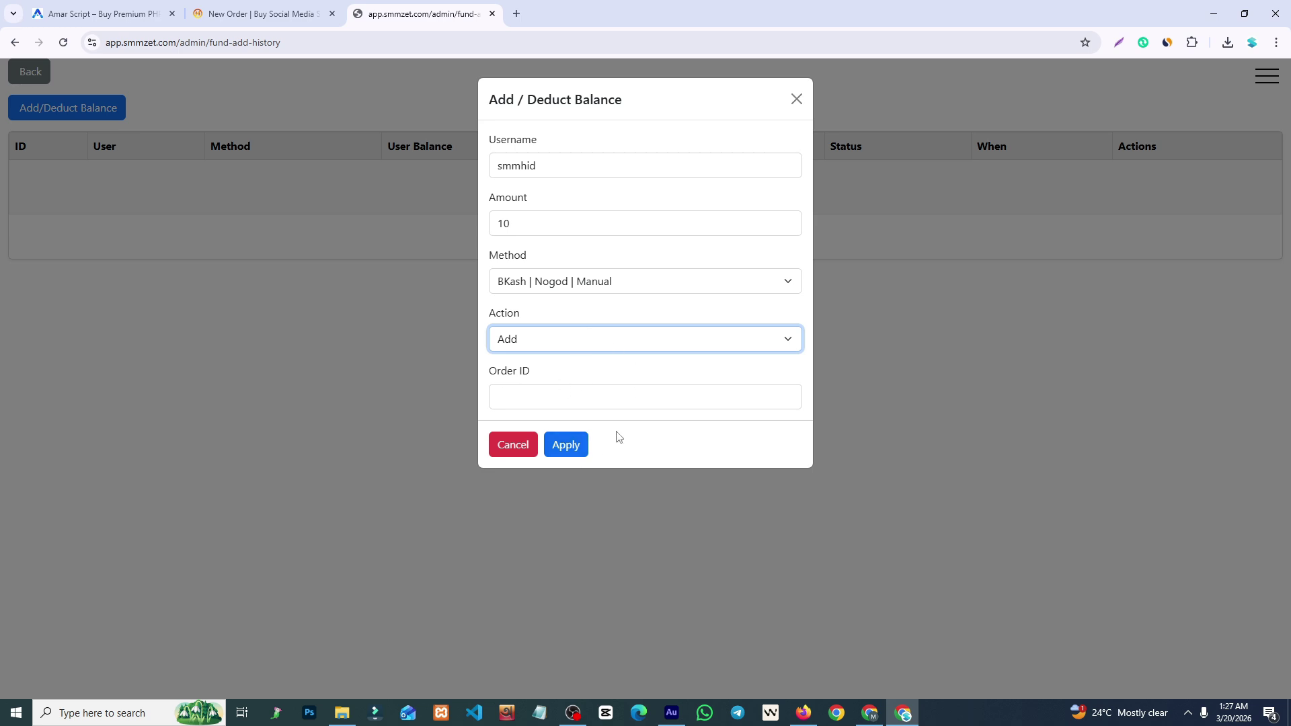
Apply the balance addition for smmhid and close the form.
left_click(566, 444)
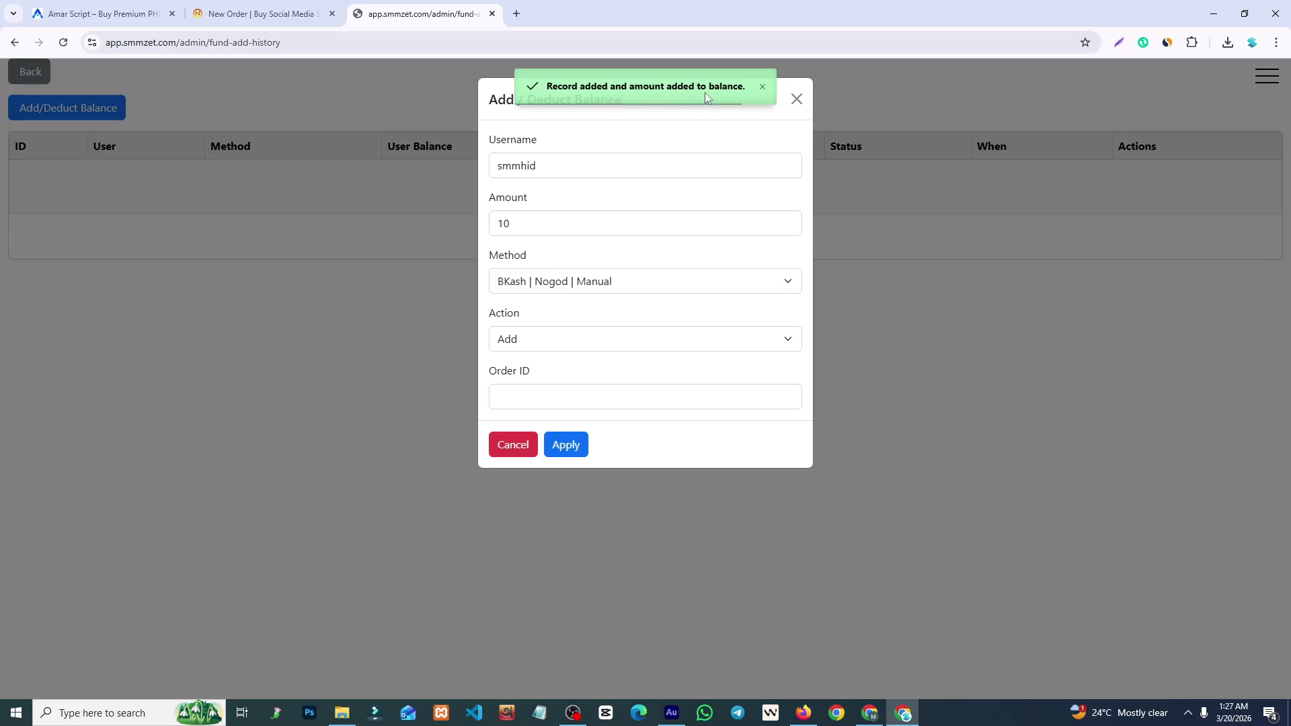
left_click(797, 99)
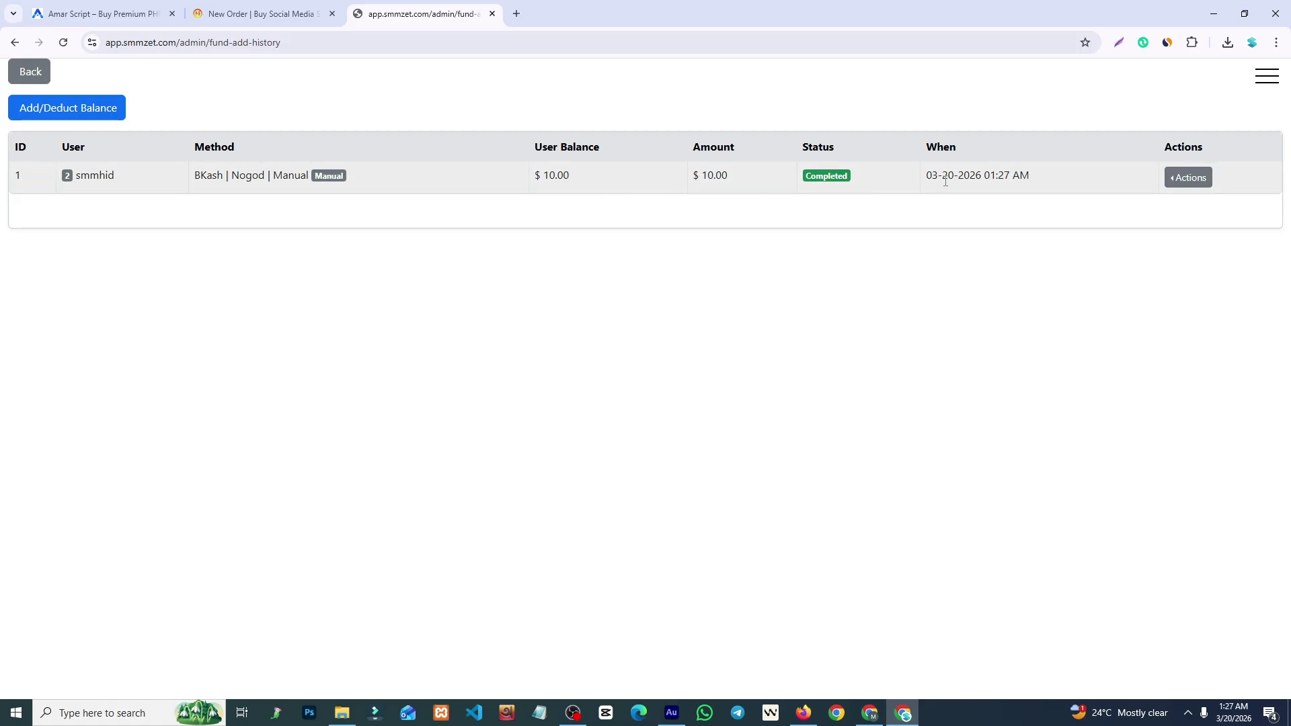
left_click(28, 74)
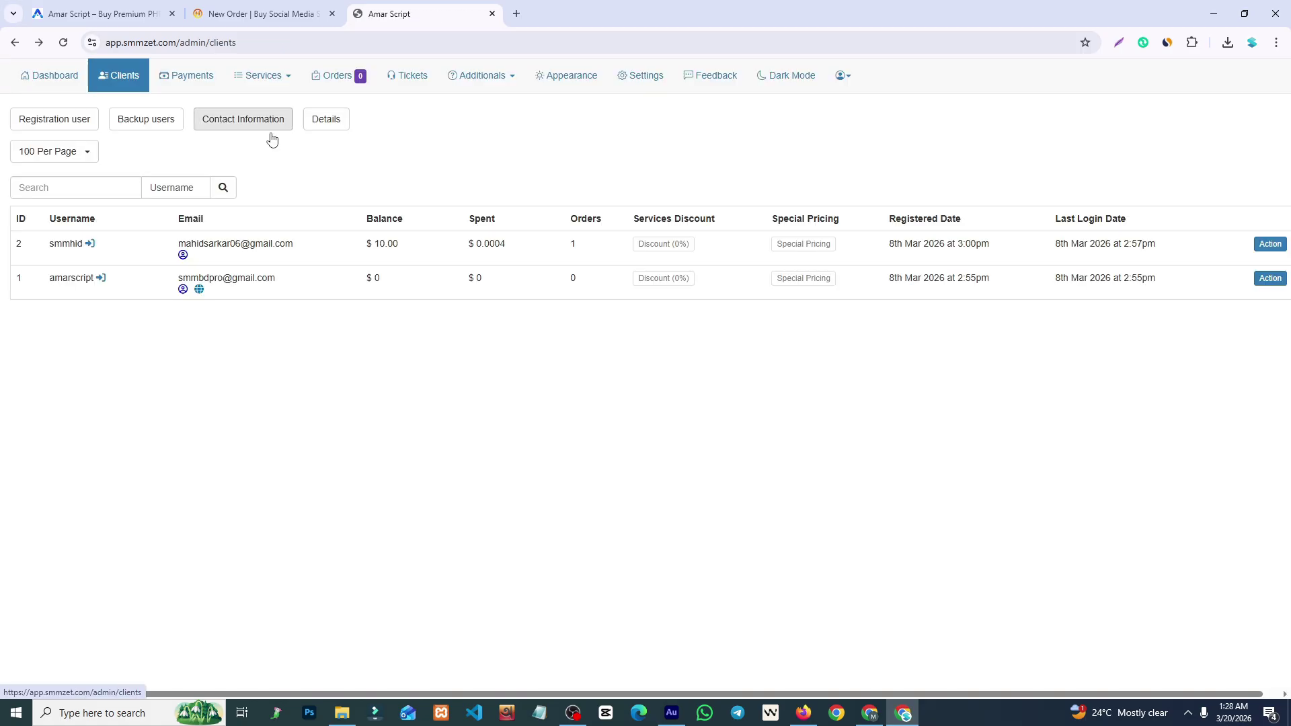
left_click(290, 121)
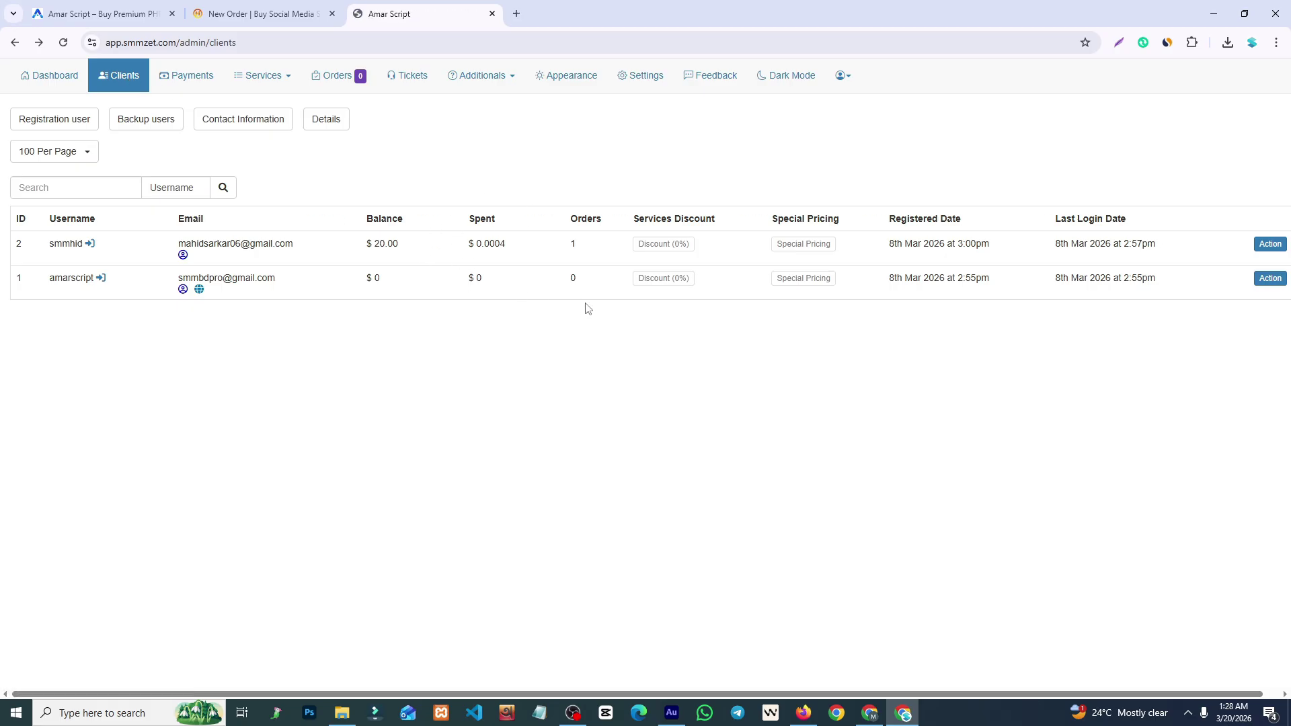
left_click_drag(416, 252, 366, 245)
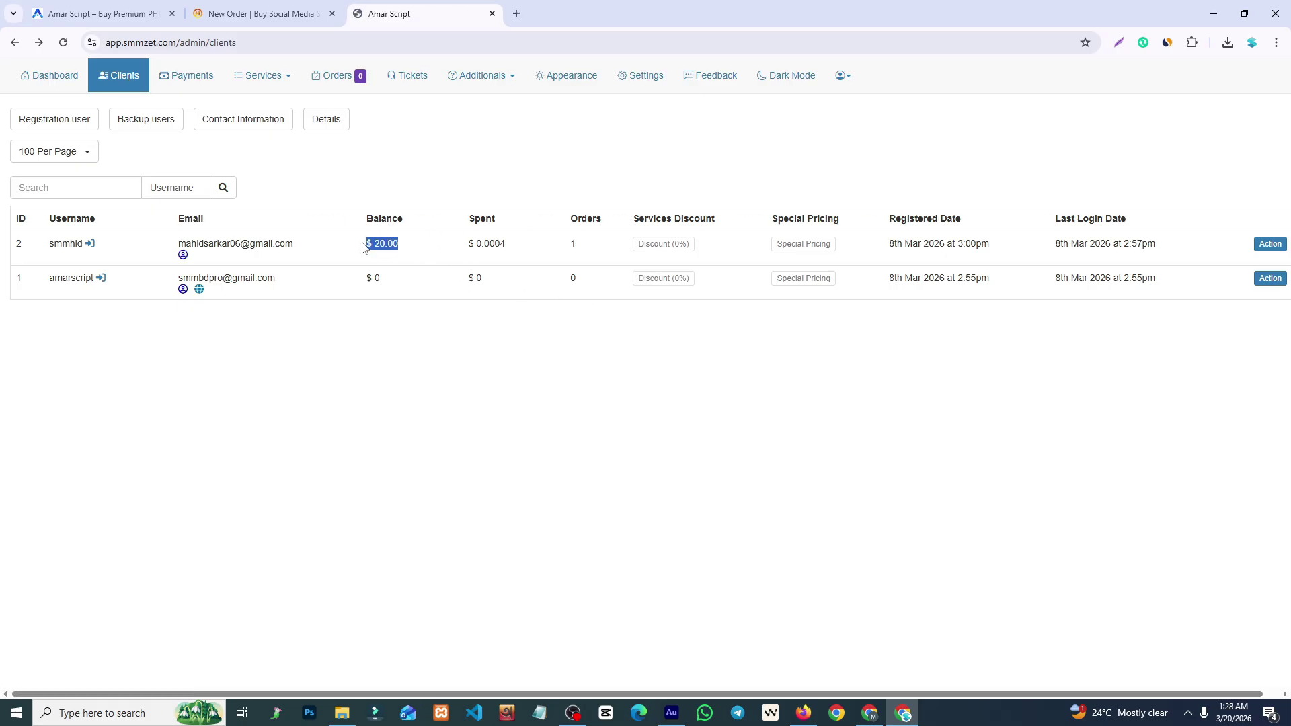
left_click(509, 387)
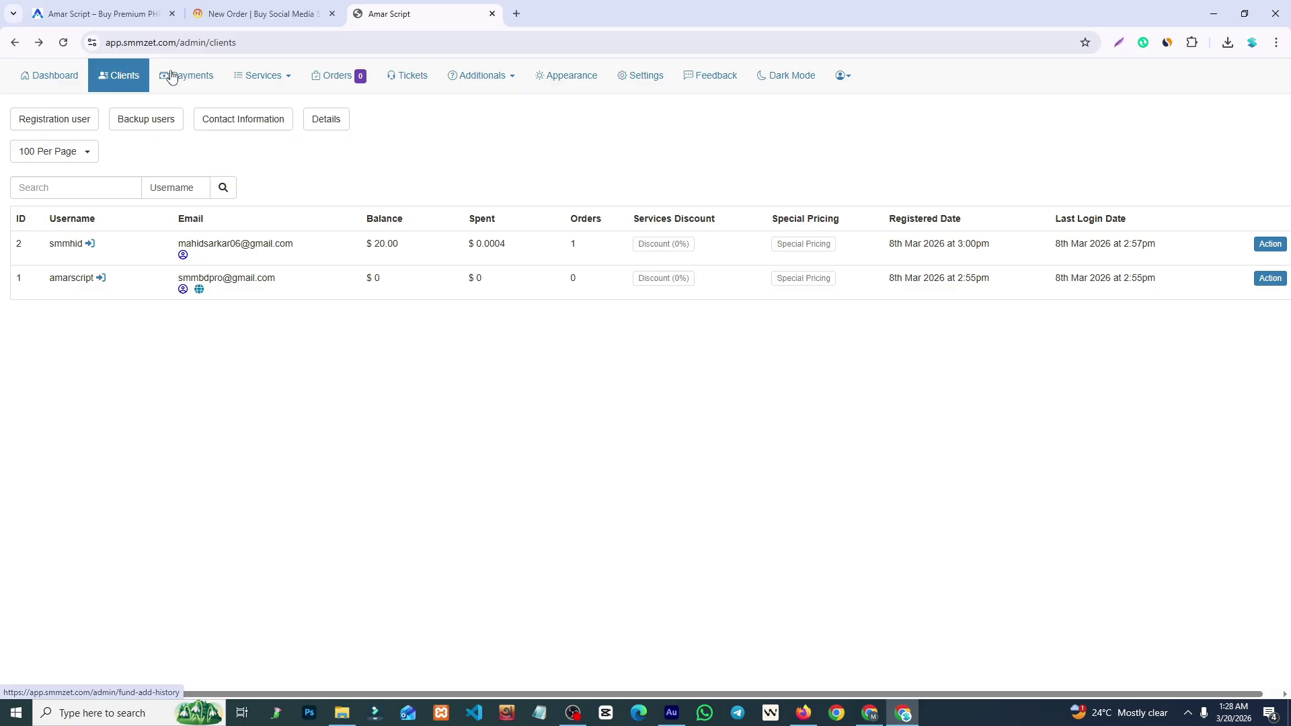
Look over the available service management options and open the list of all orders.
left_click(268, 77)
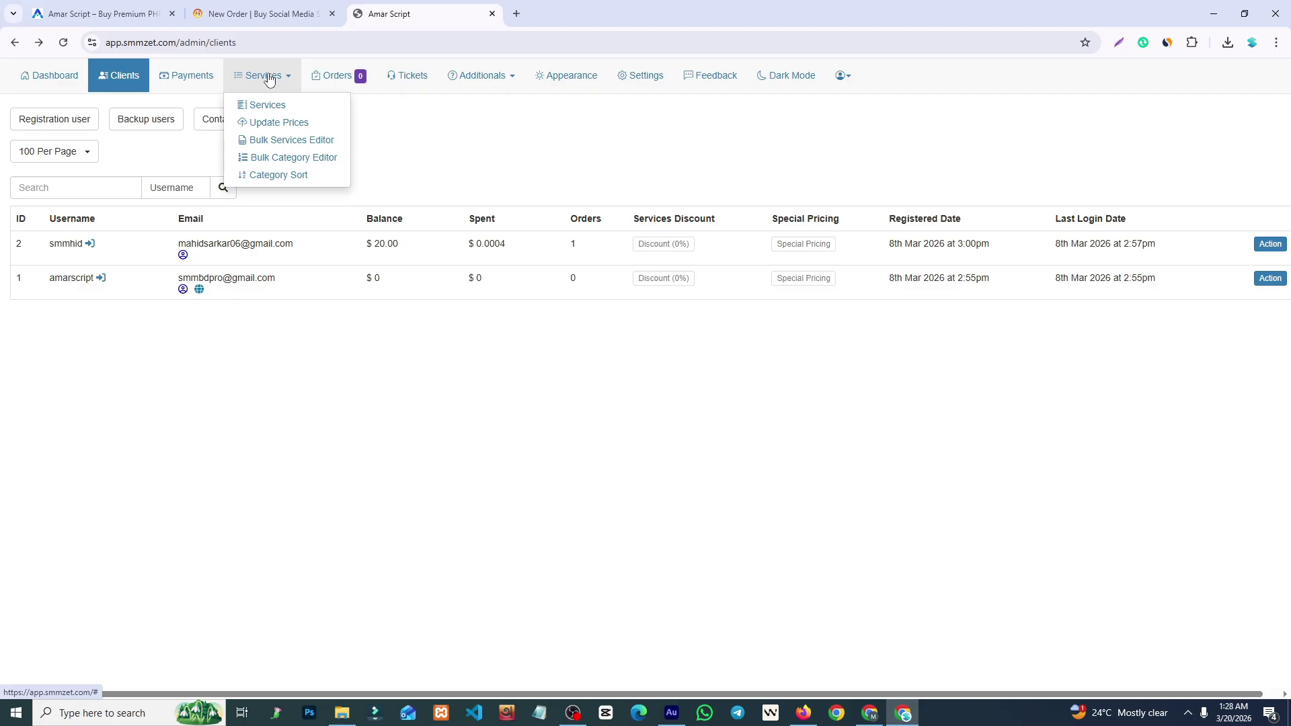
left_click(269, 78)
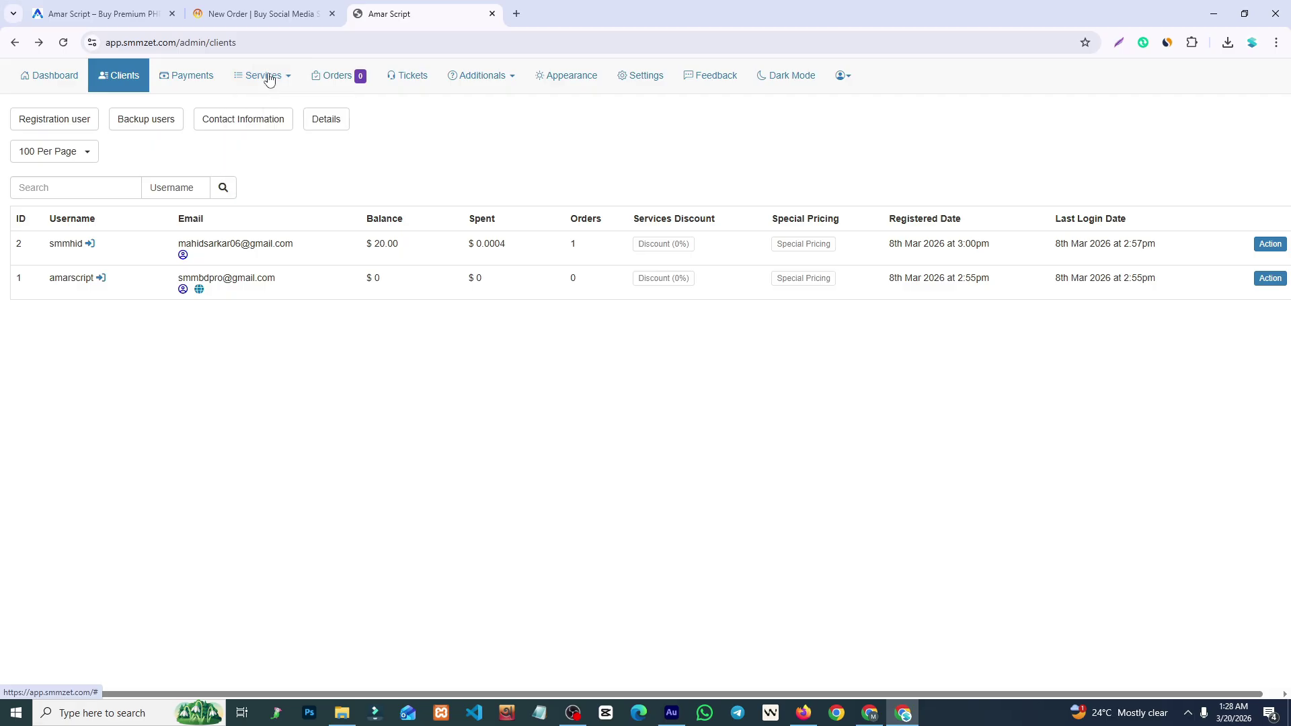
left_click(337, 77)
left_click(359, 105)
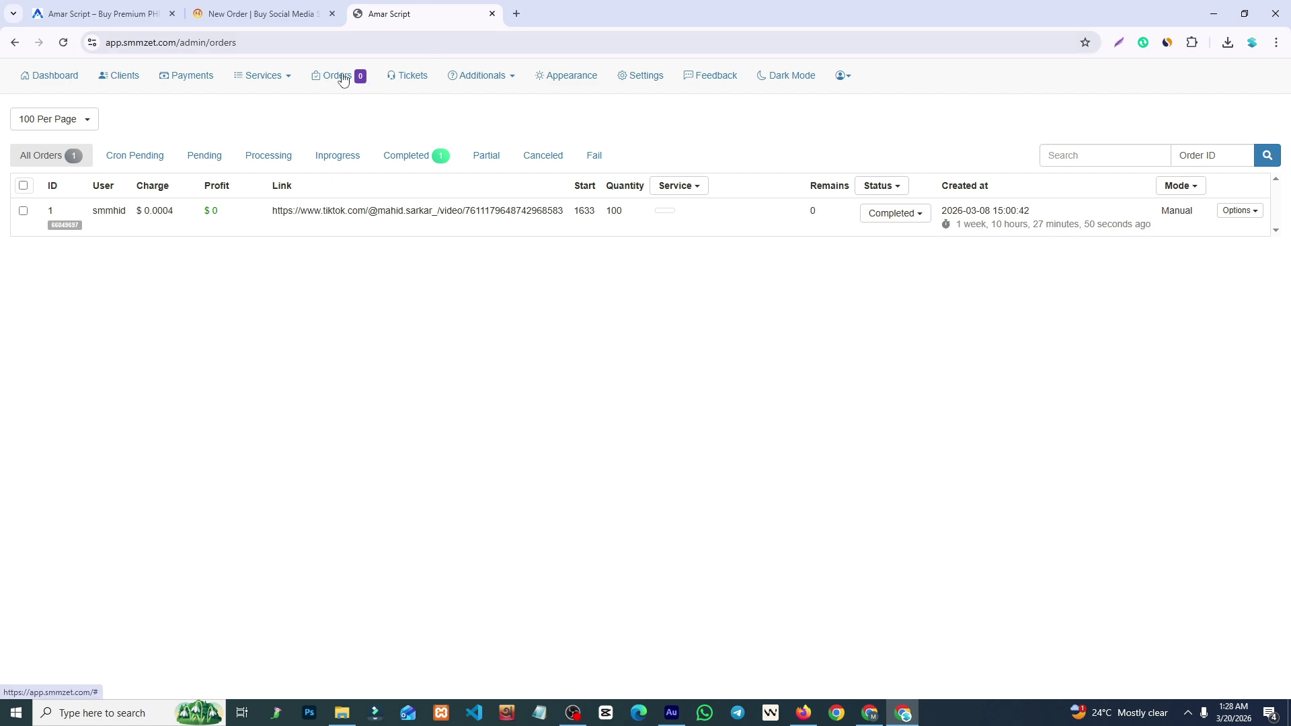
View the support ticket list and the service updates log.
left_click(406, 76)
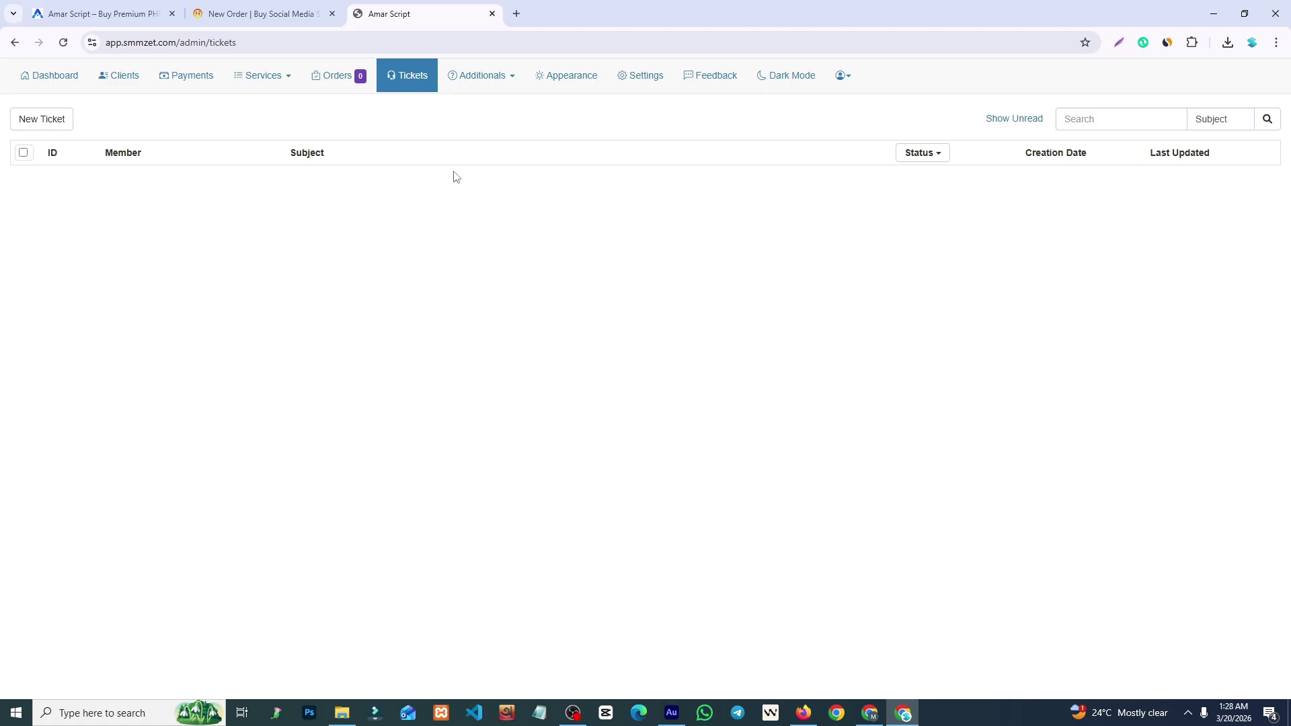
left_click(477, 76)
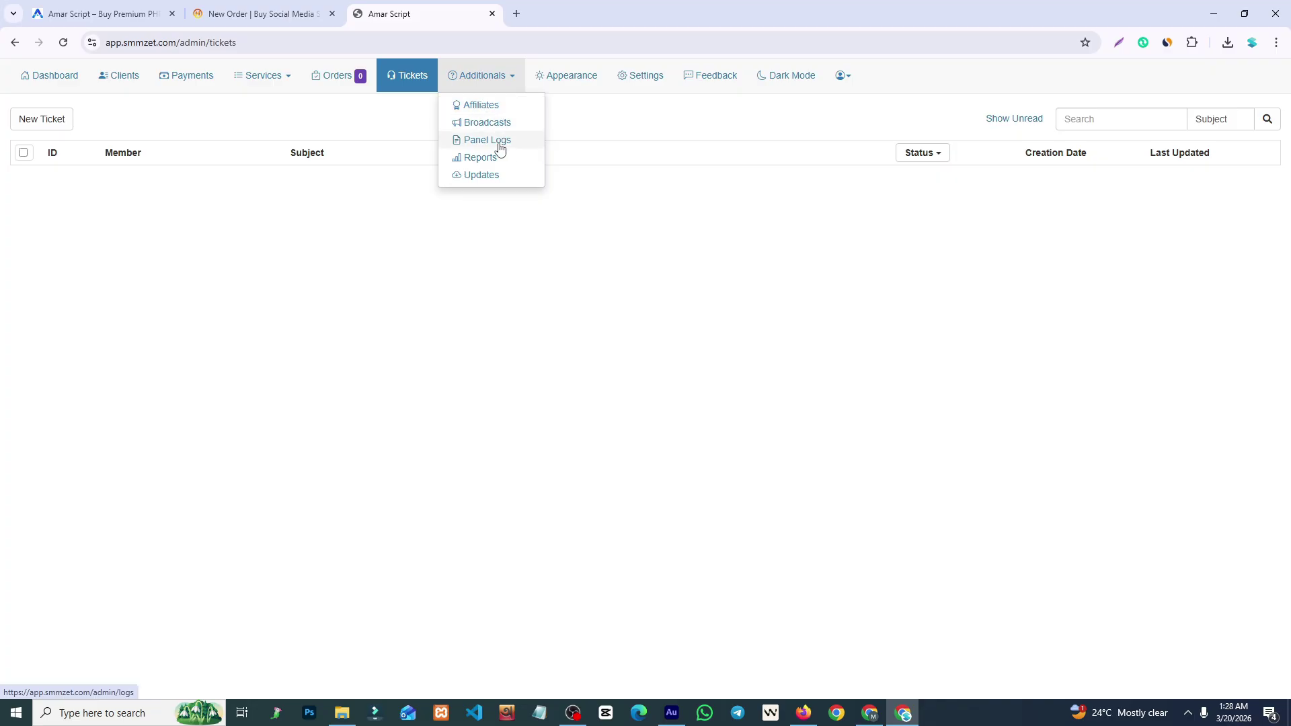
left_click(505, 178)
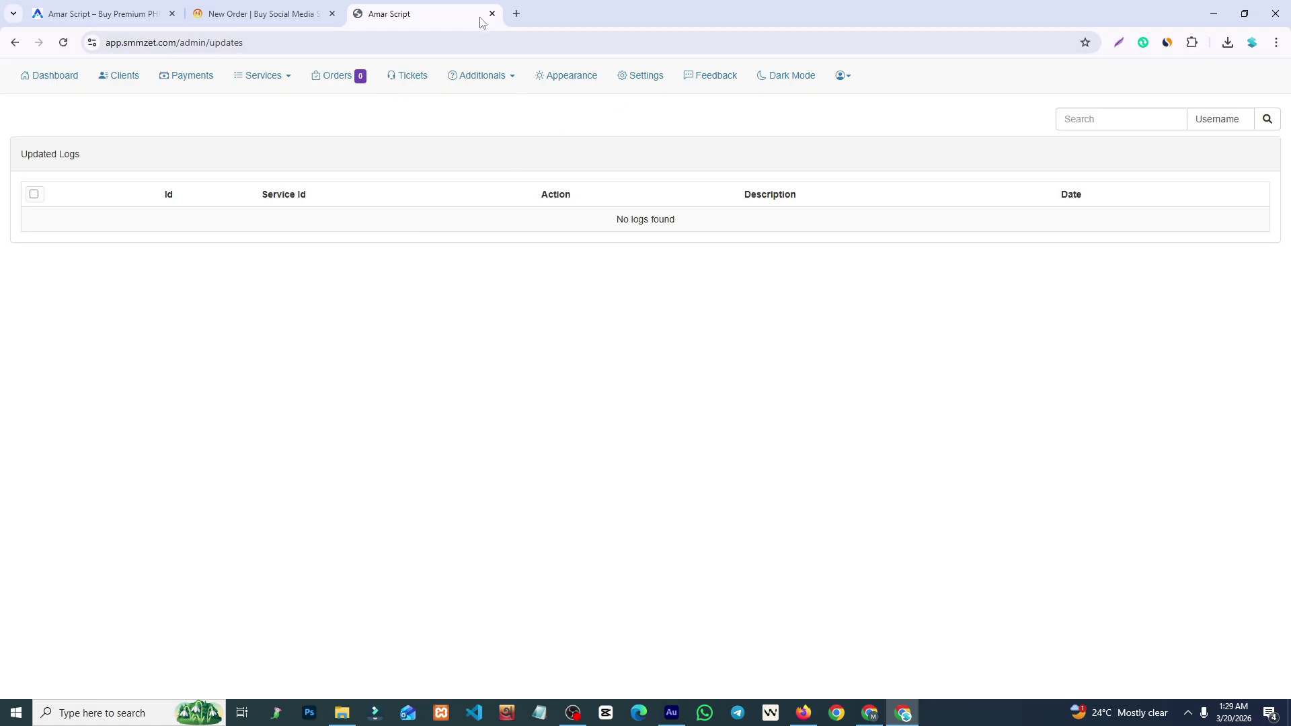
Open the panel's system logs and examine the recorded user actions and IP addresses.
left_click(479, 75)
left_click(492, 145)
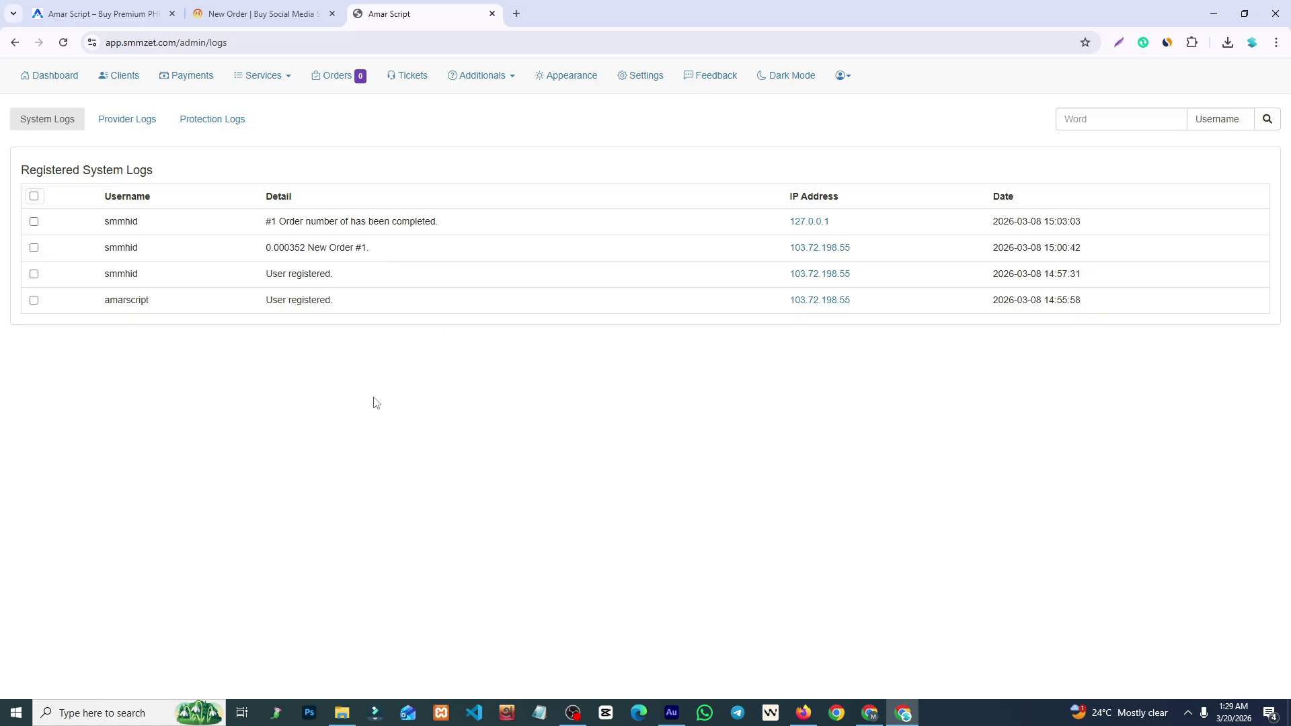
left_click(511, 77)
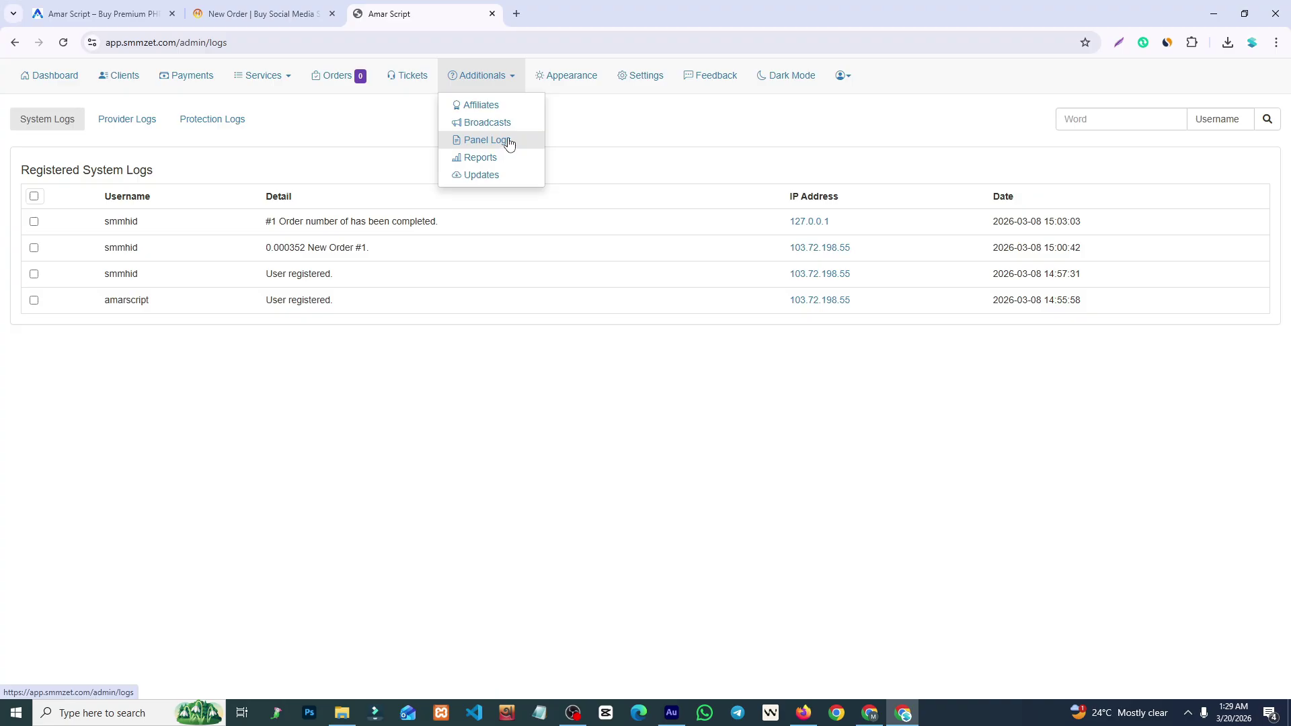
left_click(306, 271)
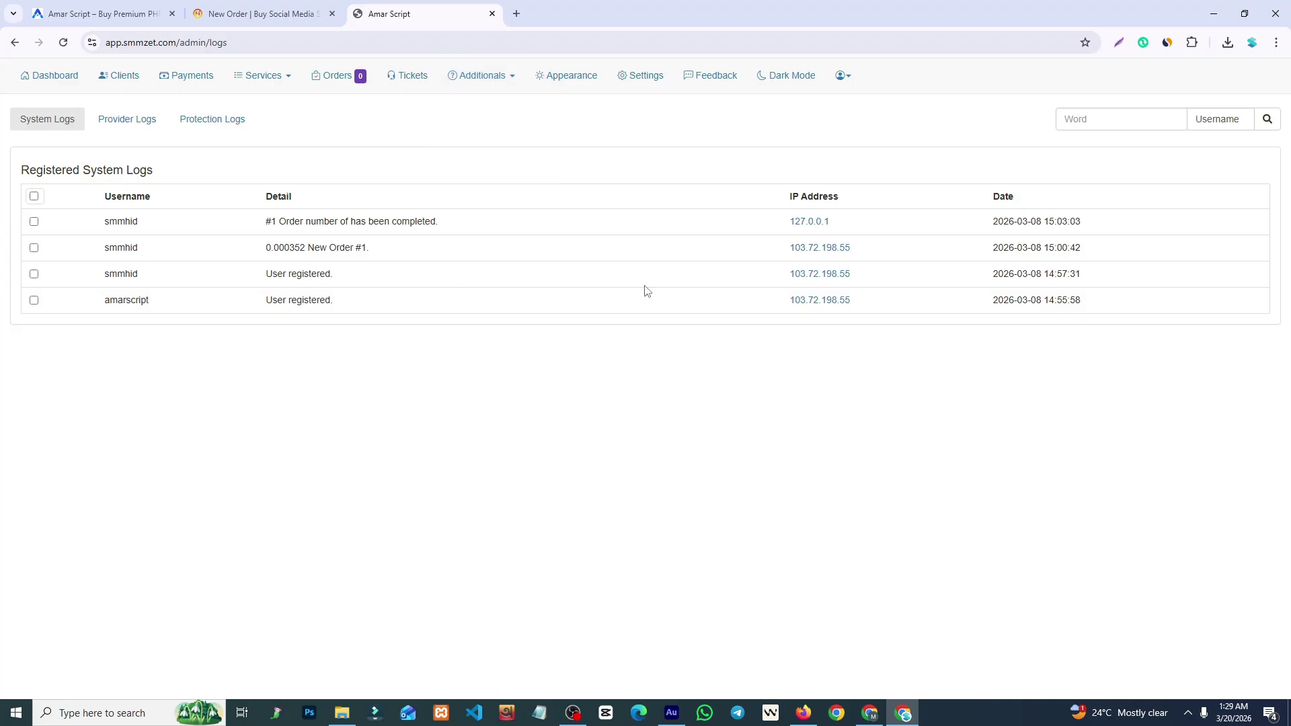
left_click_drag(868, 282, 783, 283)
left_click_drag(888, 329, 791, 319)
left_click(825, 340)
Open the reports and look through the monthly Profit from Orders table down to the gross and net profit rows.
left_click(512, 79)
left_click(504, 161)
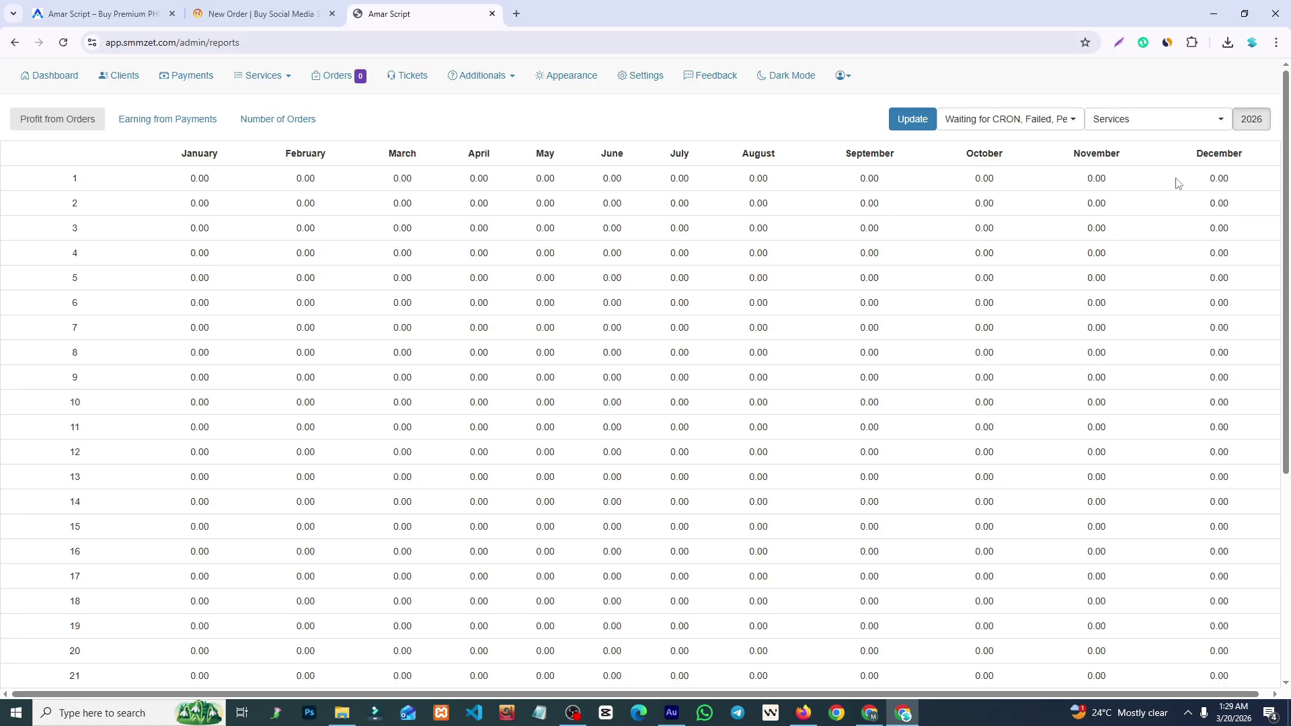
scroll(1264, 562, "down", 5)
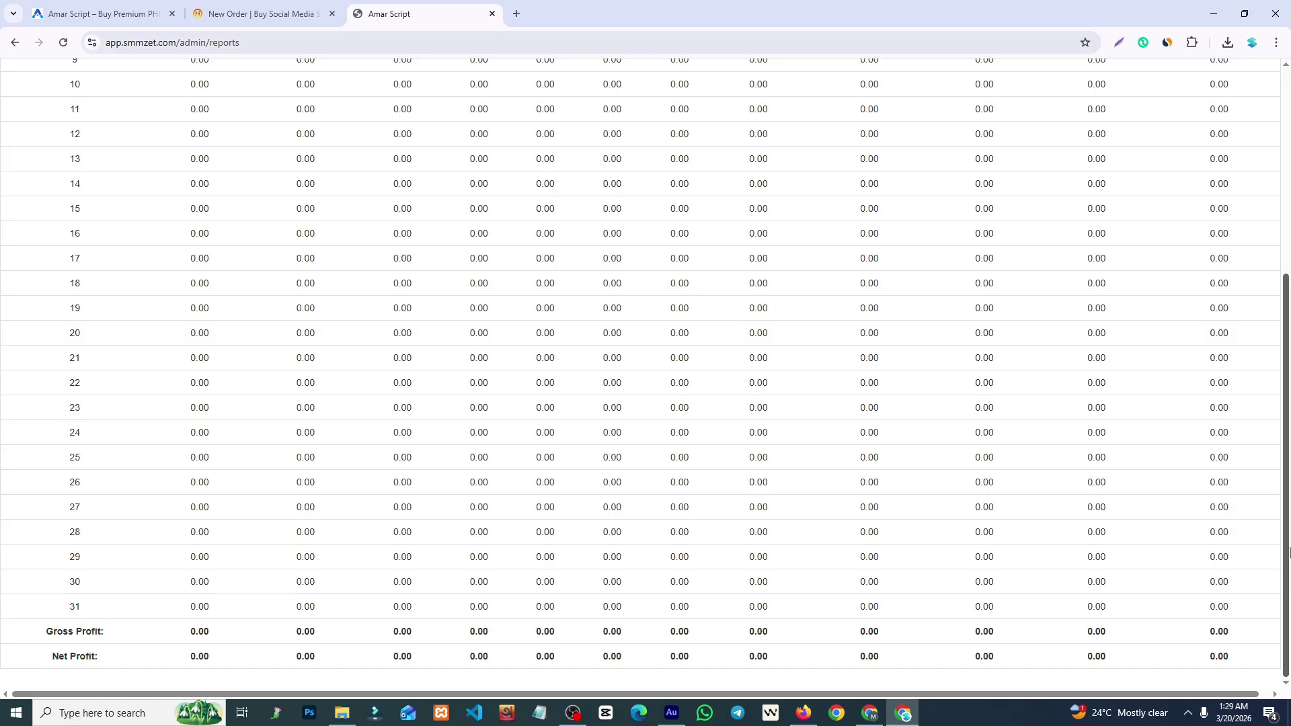
scroll(645, 368, "up", 5)
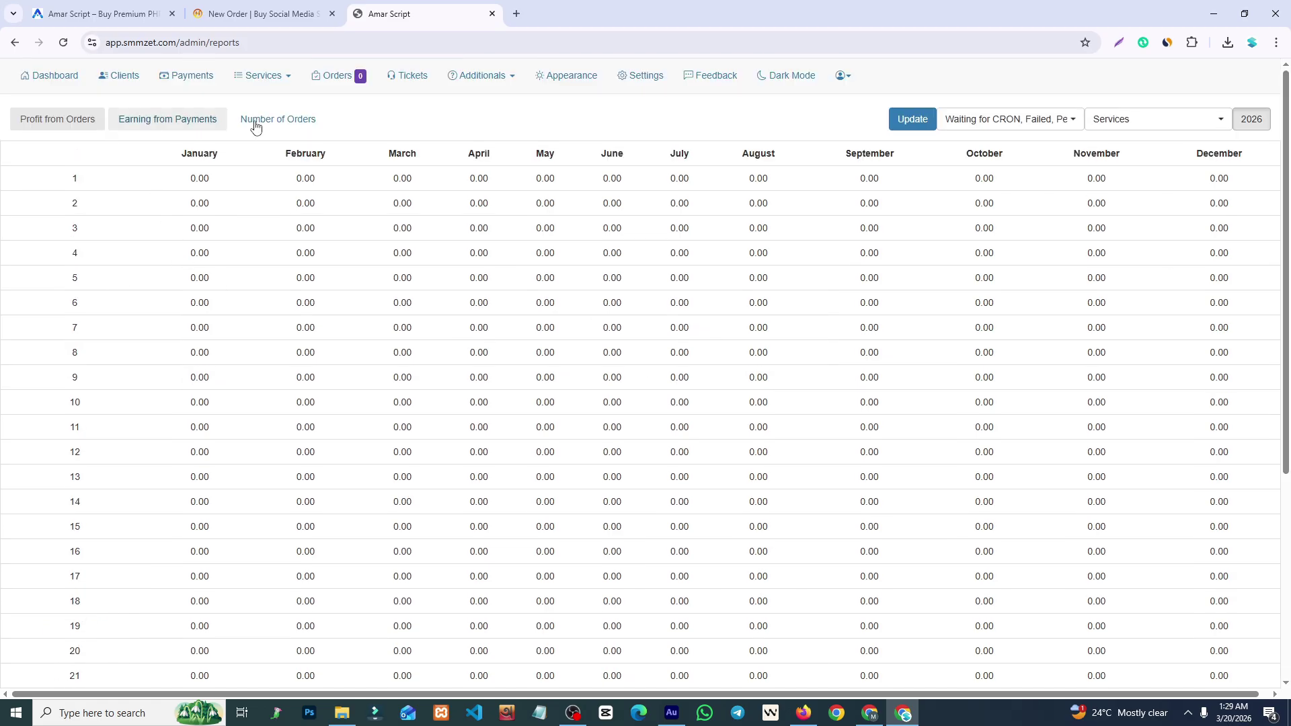
Open the broadcasts list and look through the fields of the new broadcast form.
left_click(501, 79)
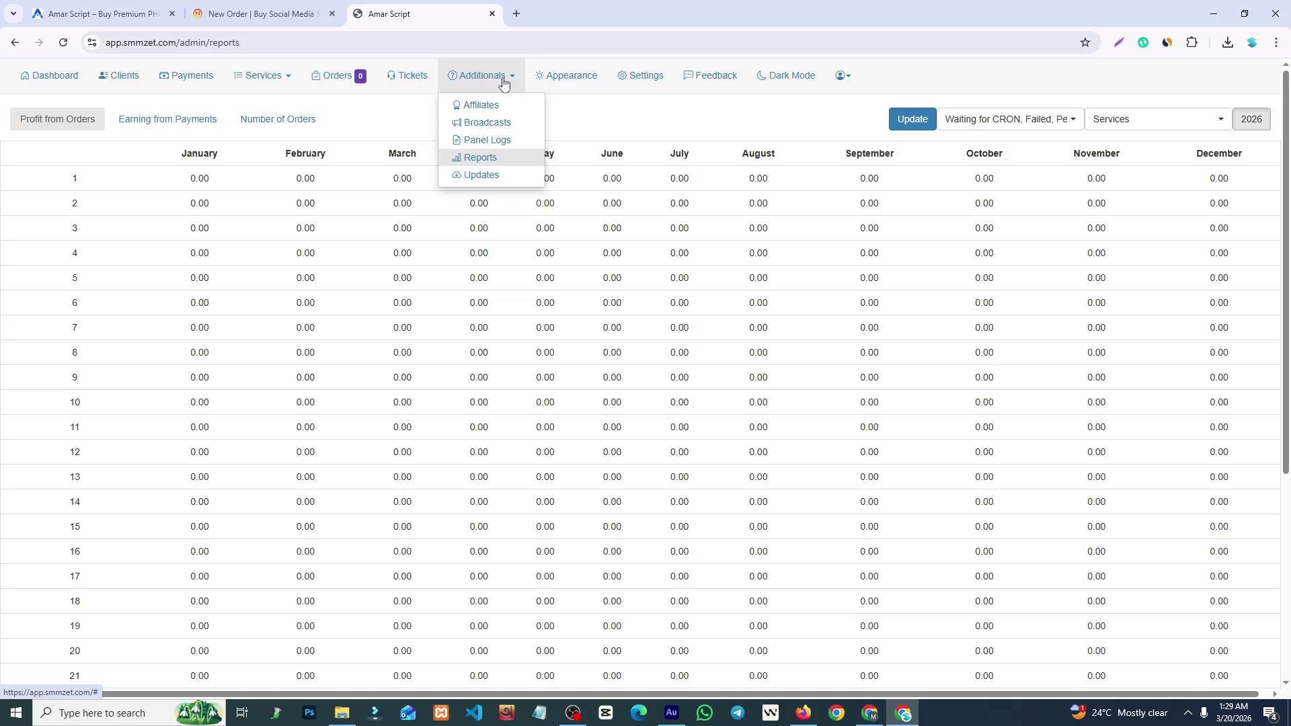
left_click(507, 139)
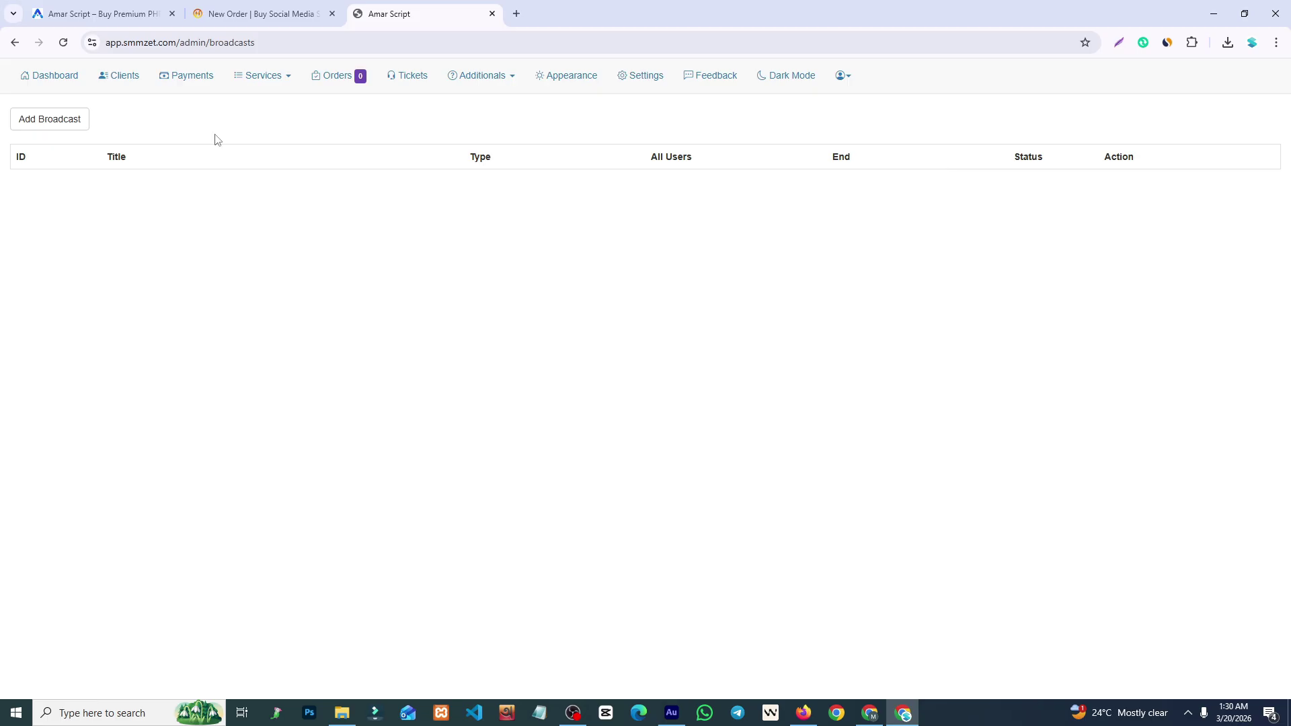
left_click(70, 119)
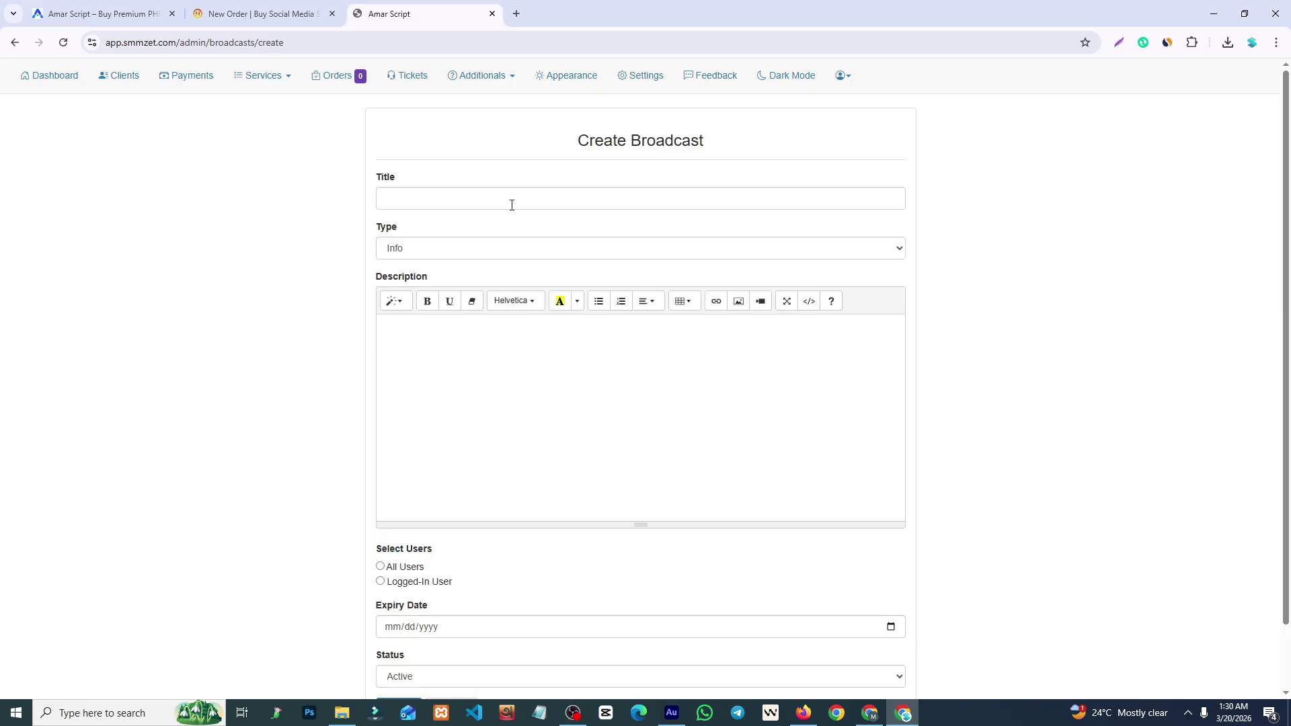
scroll(1286, 352, "down", 2)
scroll(1286, 352, "up", 2)
Switch to the SMMHID site and log out of the current account.
left_click(269, 8)
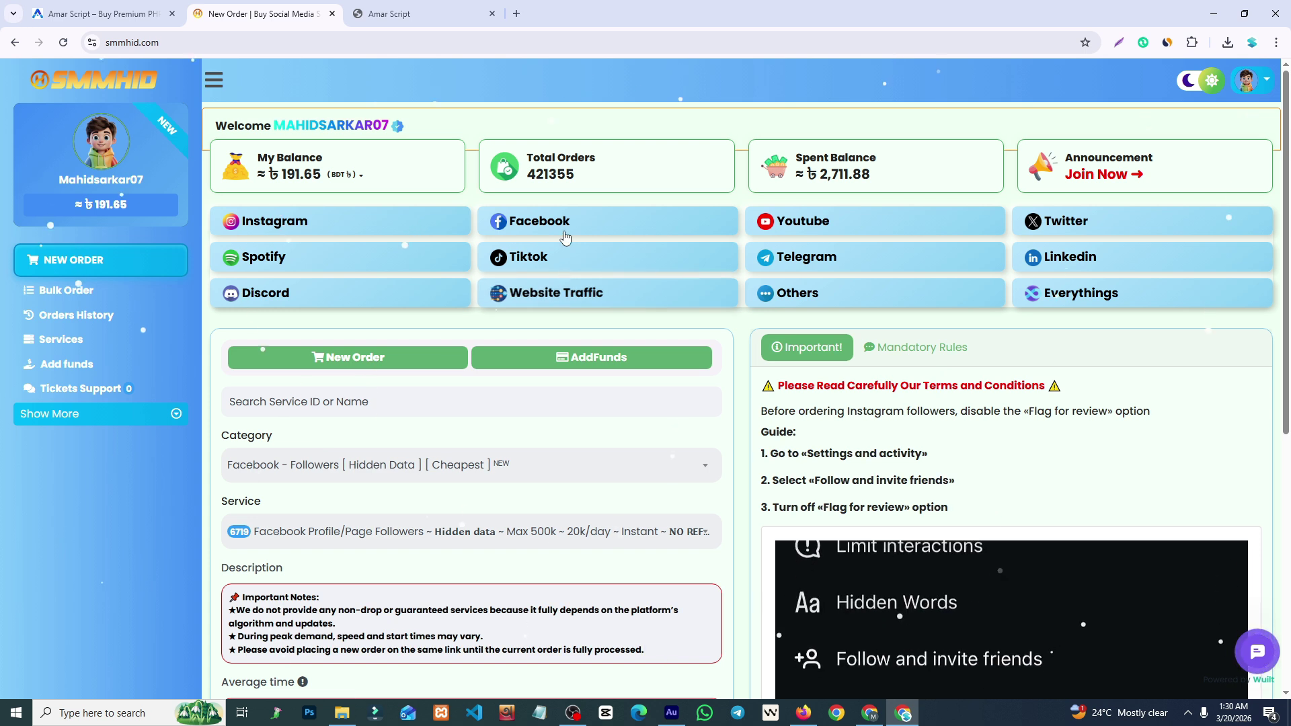
left_click(1247, 80)
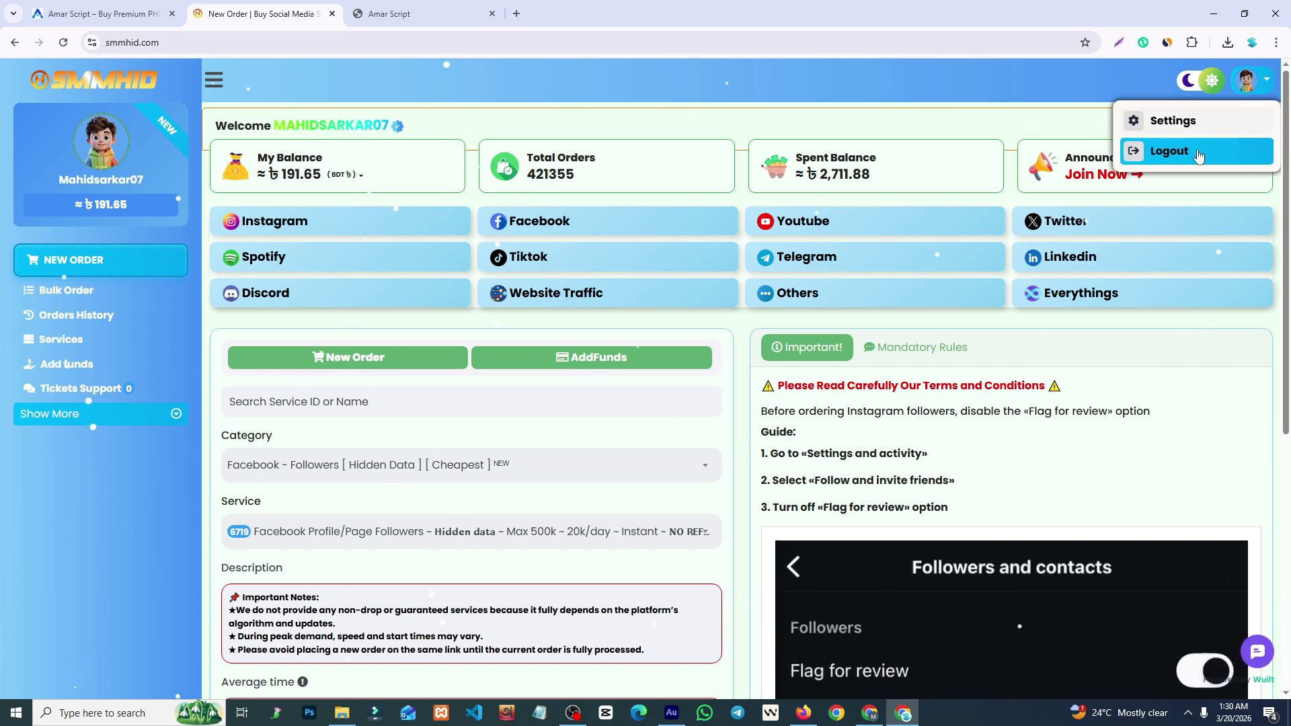
left_click(1201, 148)
Sign in to SMMHID with another saved username and account password, and read the mandatory rules popup.
left_click(316, 396)
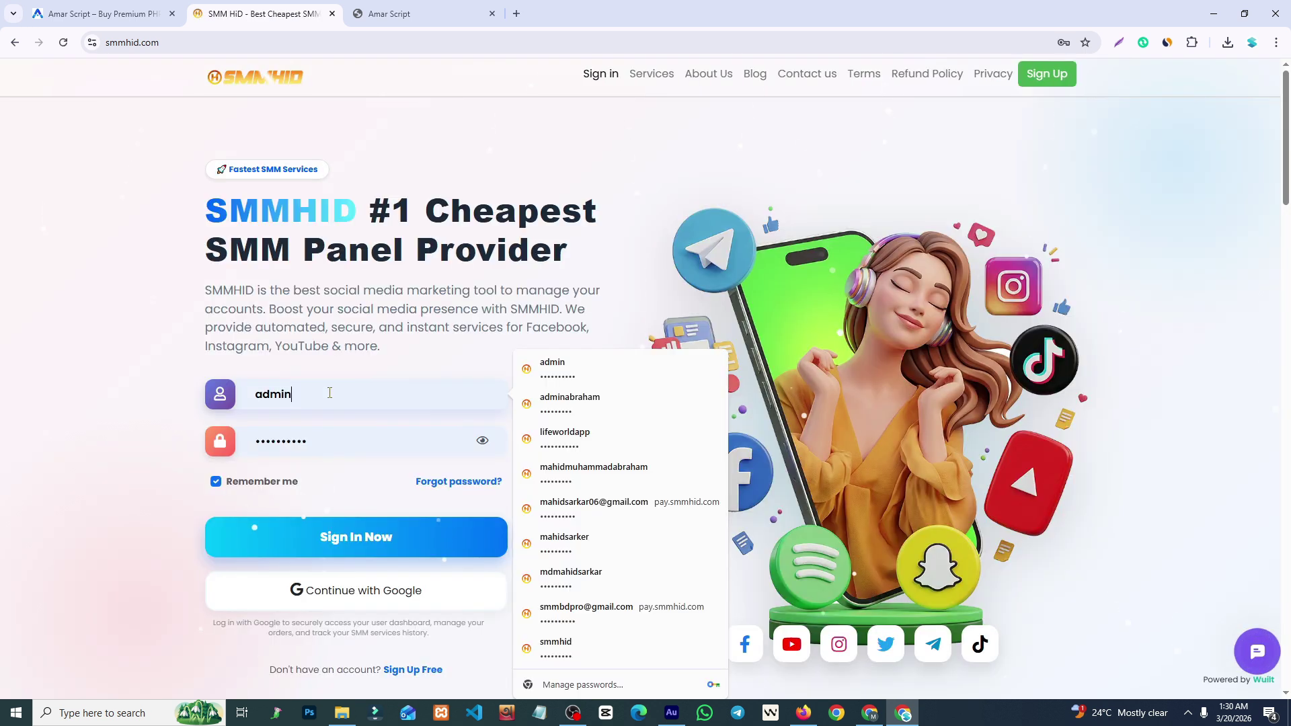
left_click(553, 539)
left_click(385, 542)
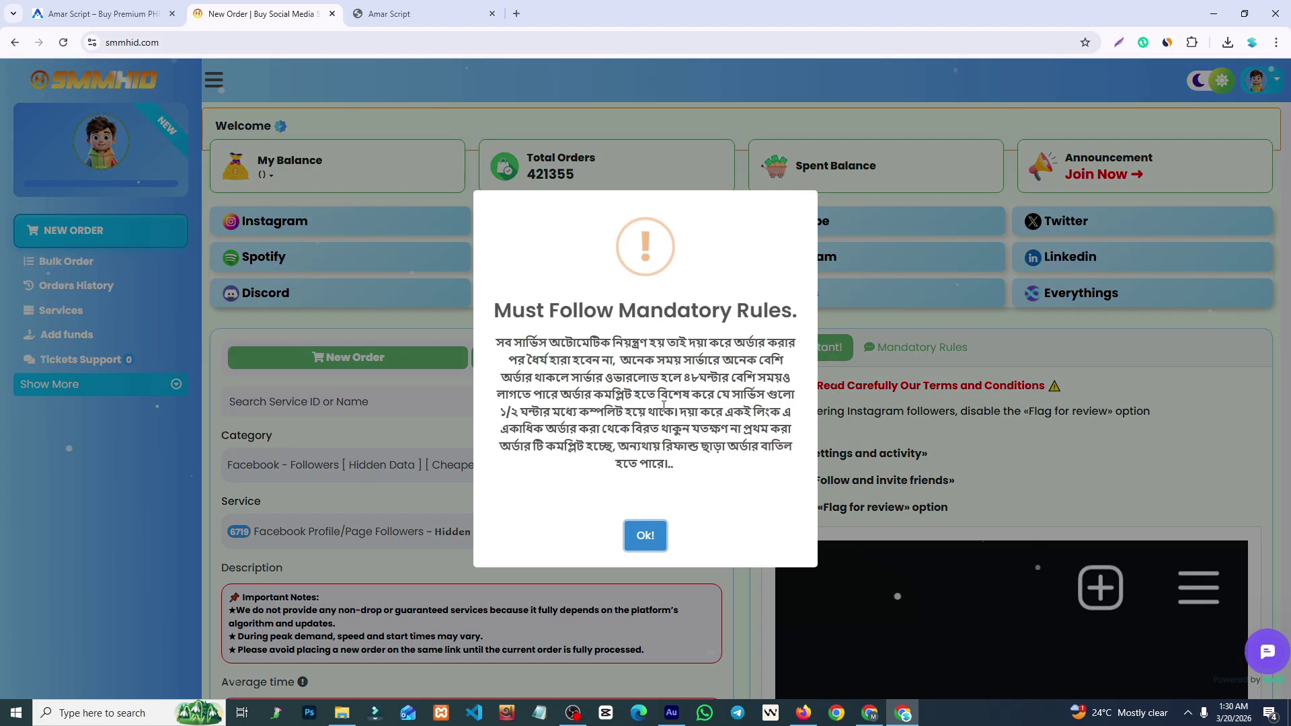
left_click_drag(712, 458, 564, 272)
left_click(564, 272)
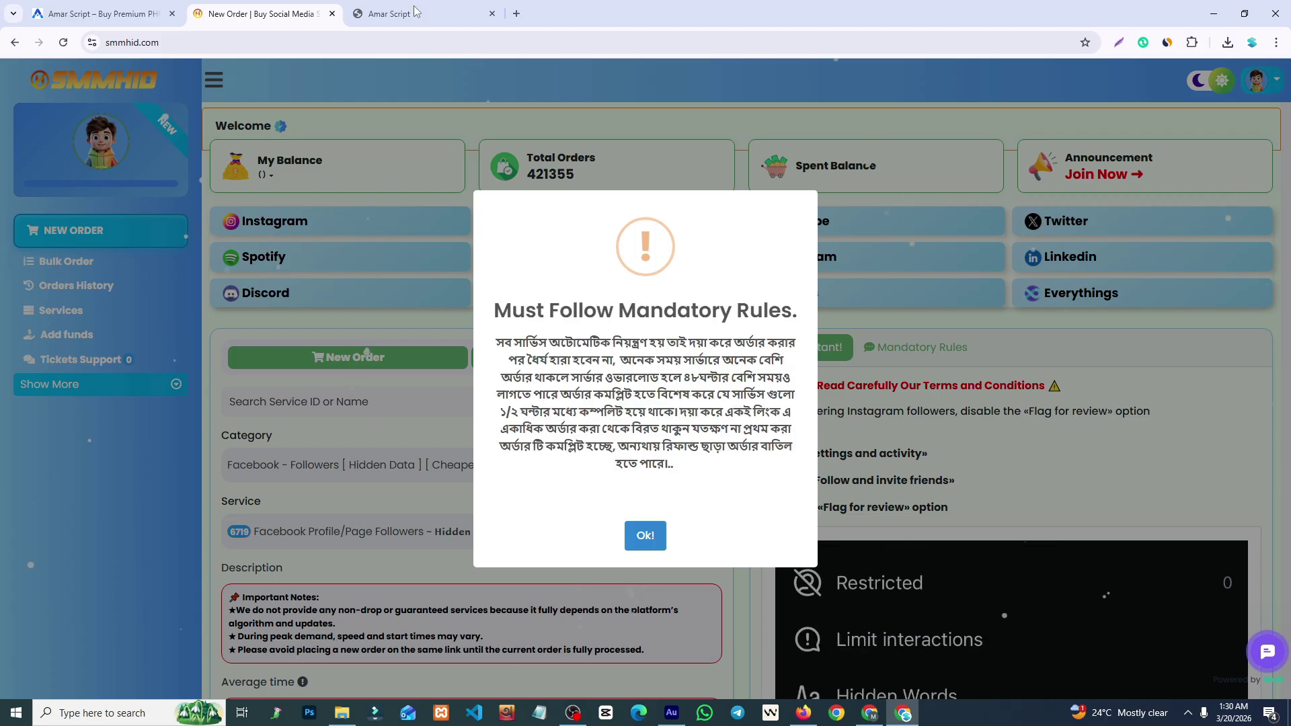
Return to the panel's admin area, review the additional features and open the affiliate referrals list.
left_click(415, 5)
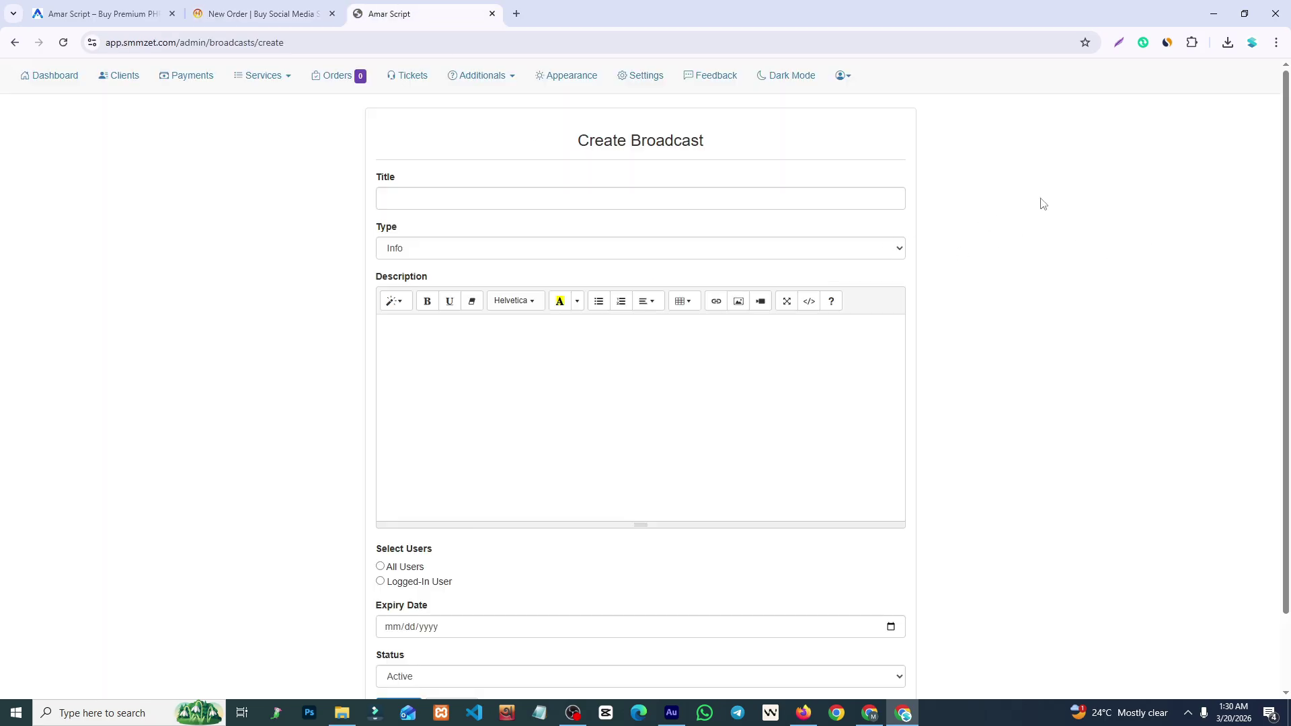
left_click(497, 80)
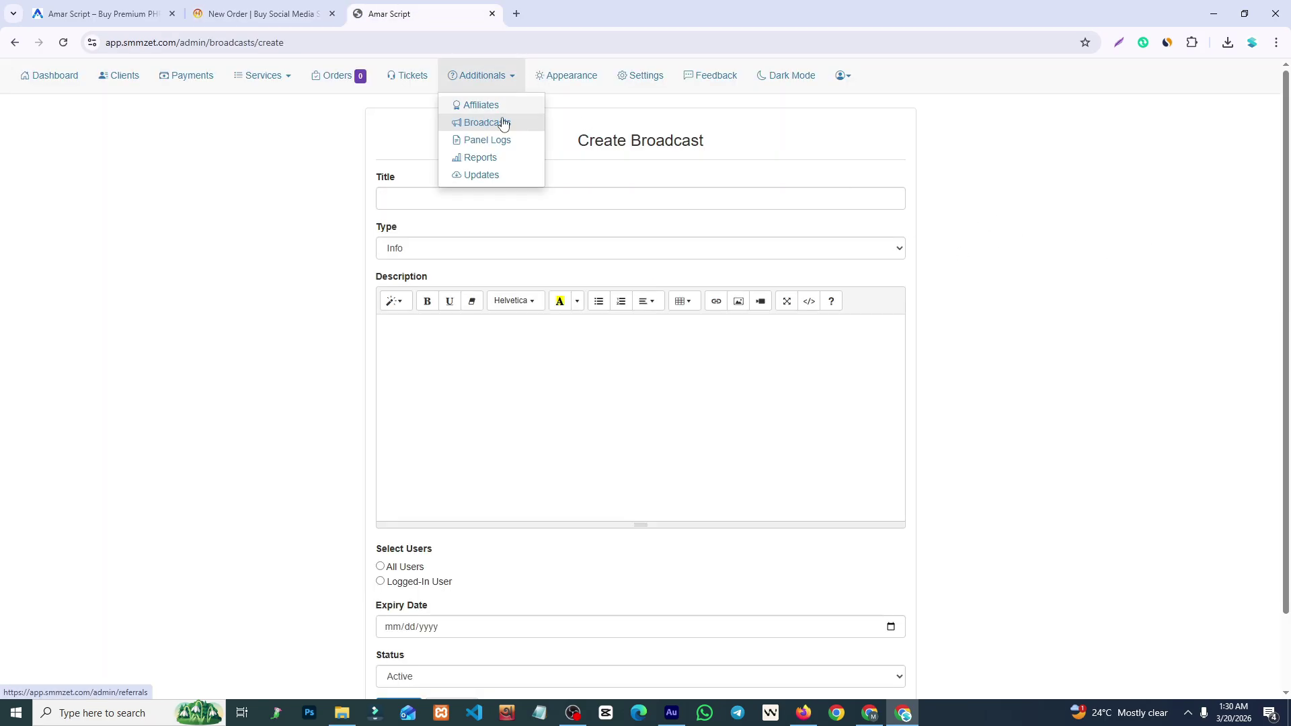
left_click(735, 375)
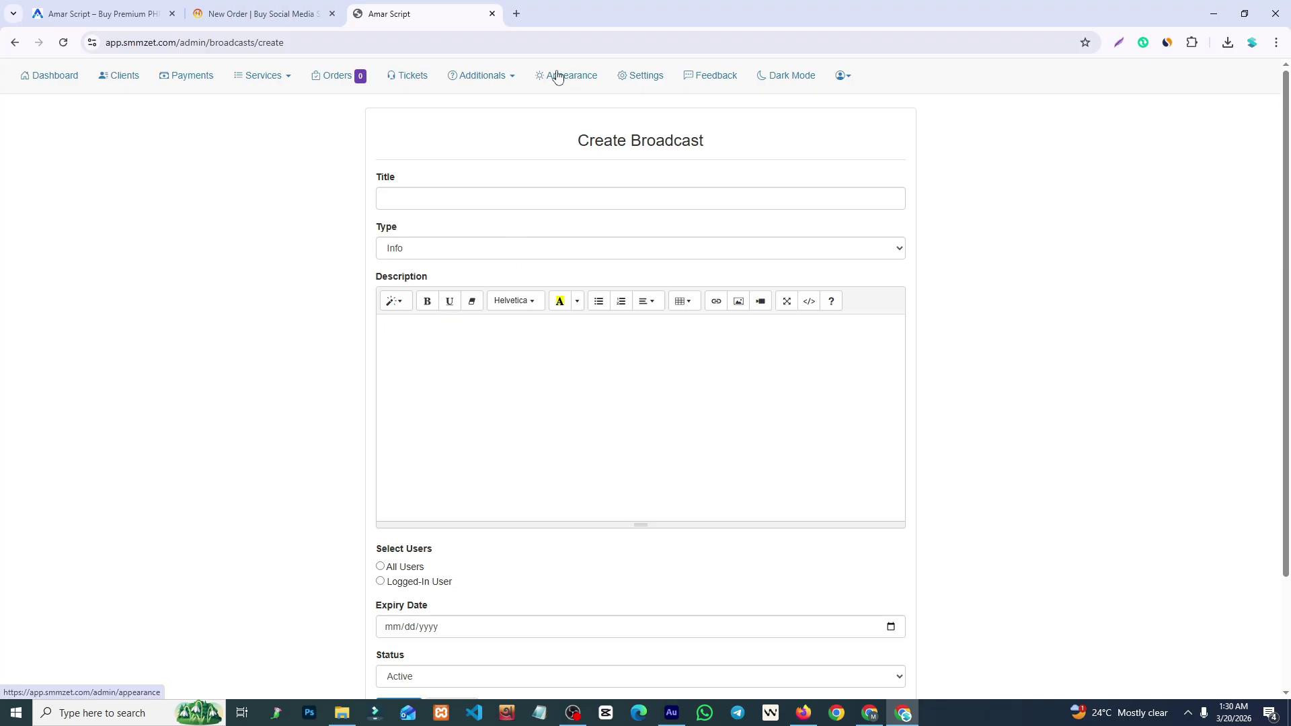
left_click(491, 71)
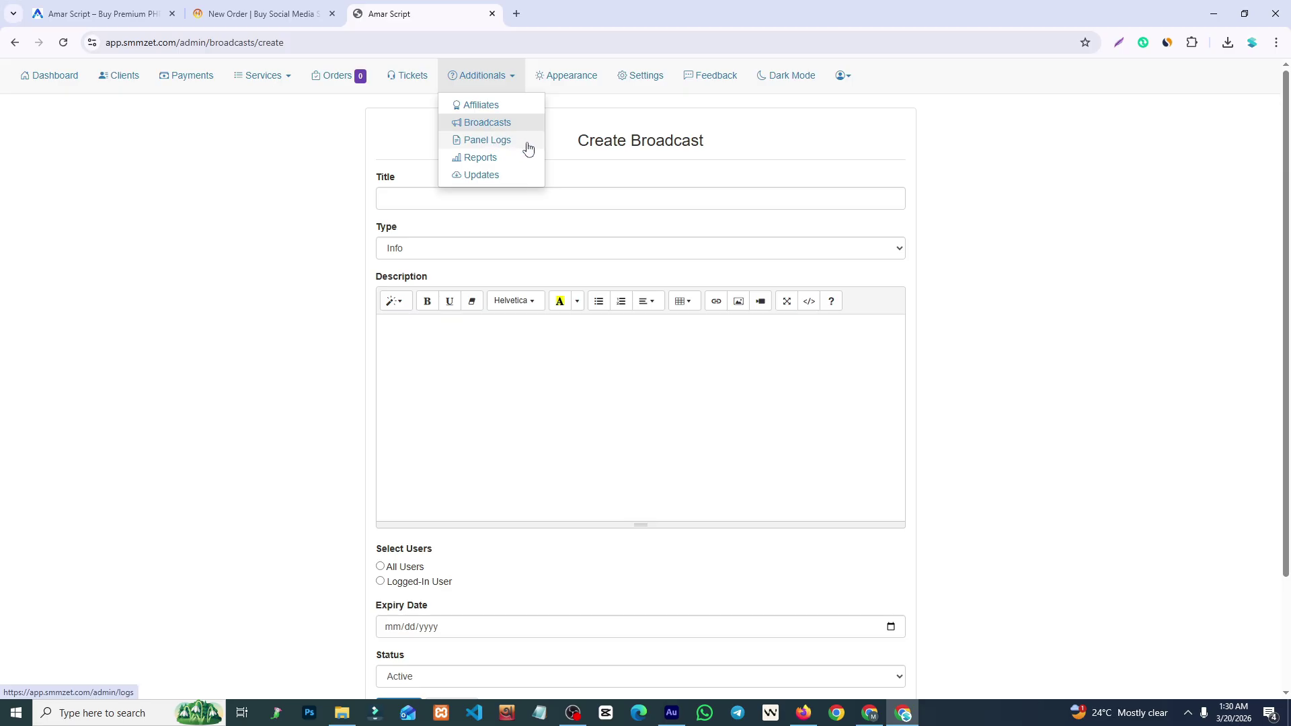
left_click(504, 115)
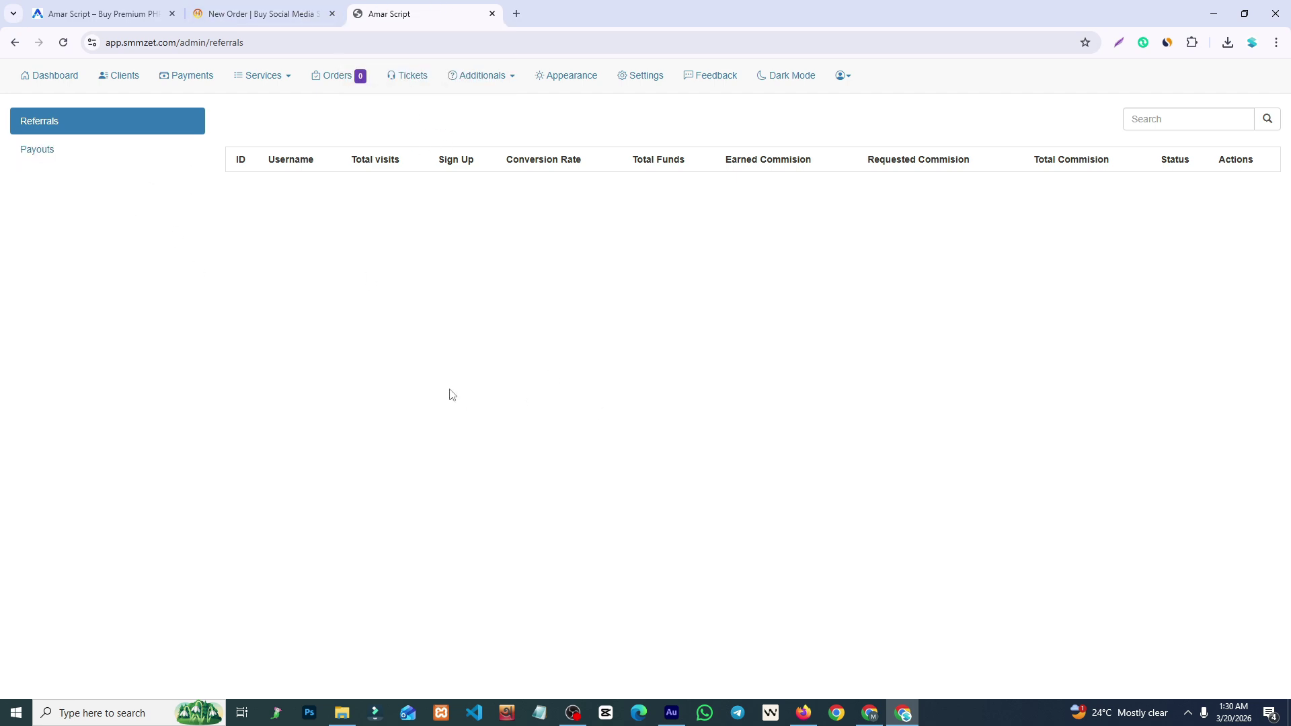
View the available appearance themes and open the New Year decoration settings.
left_click(571, 80)
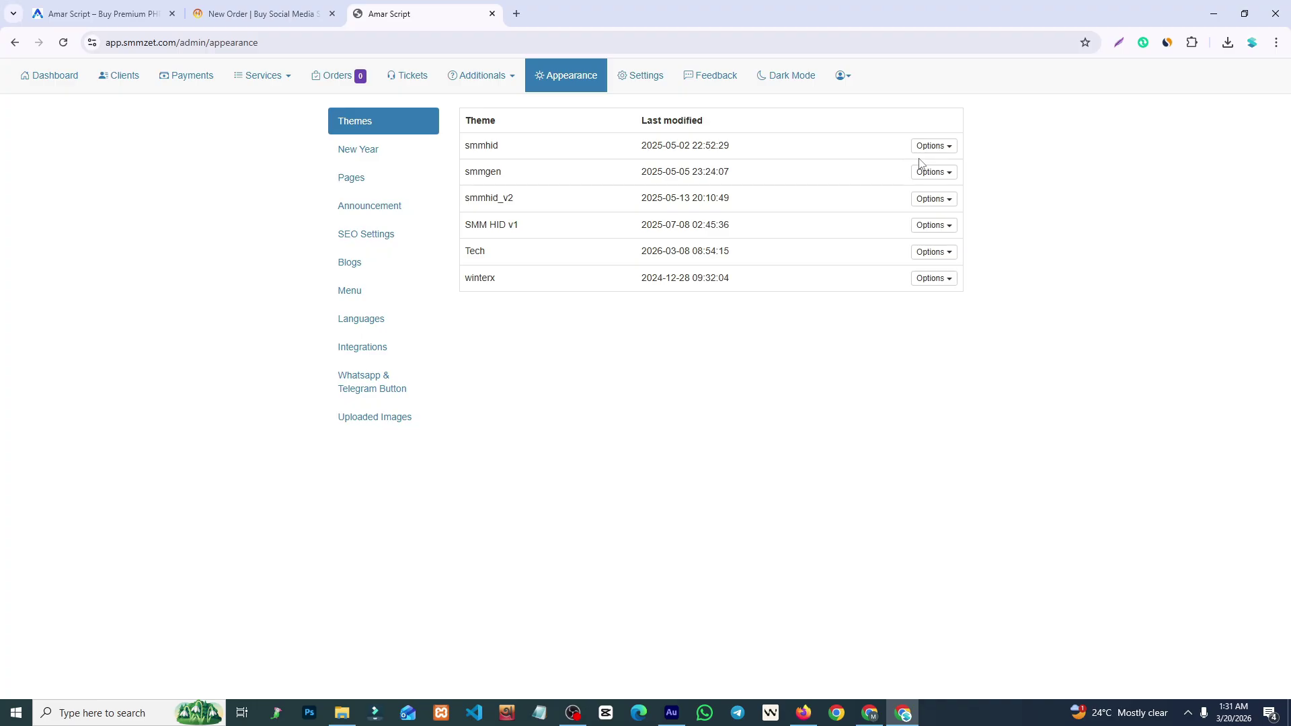
left_click(390, 150)
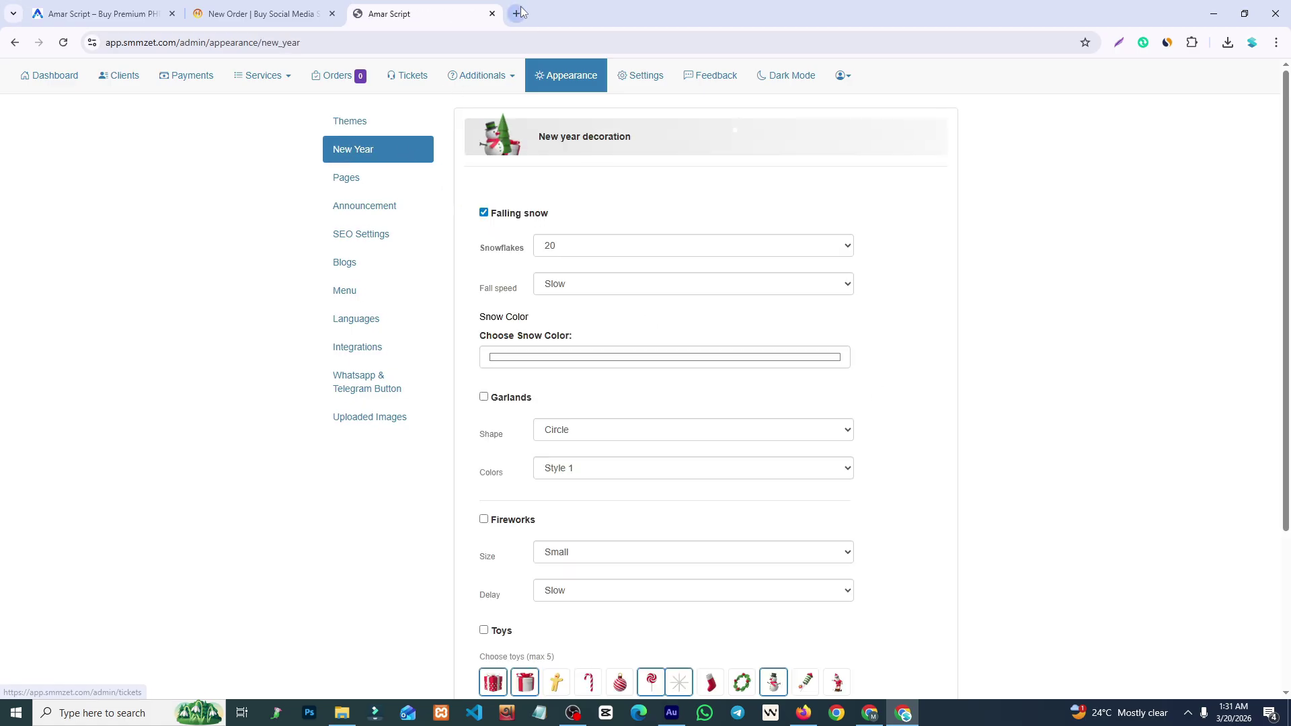
right_click(439, 18)
left_click(486, 139)
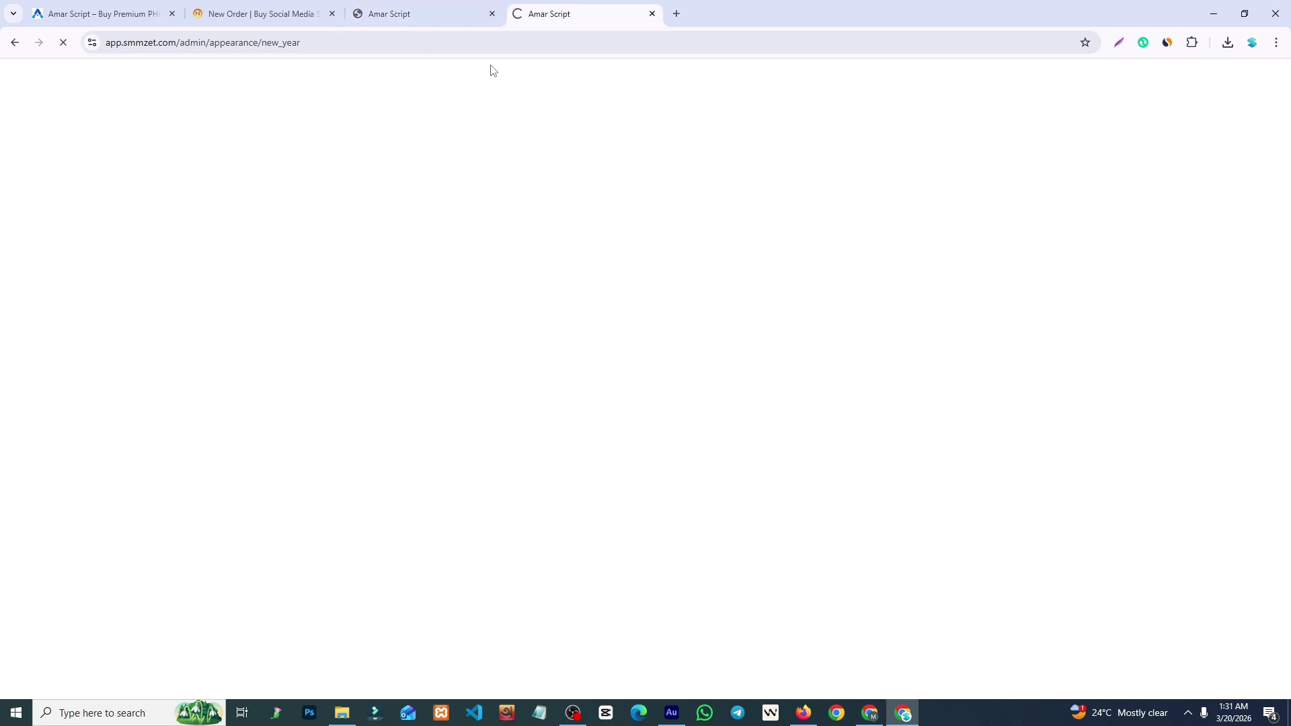
left_click(128, 76)
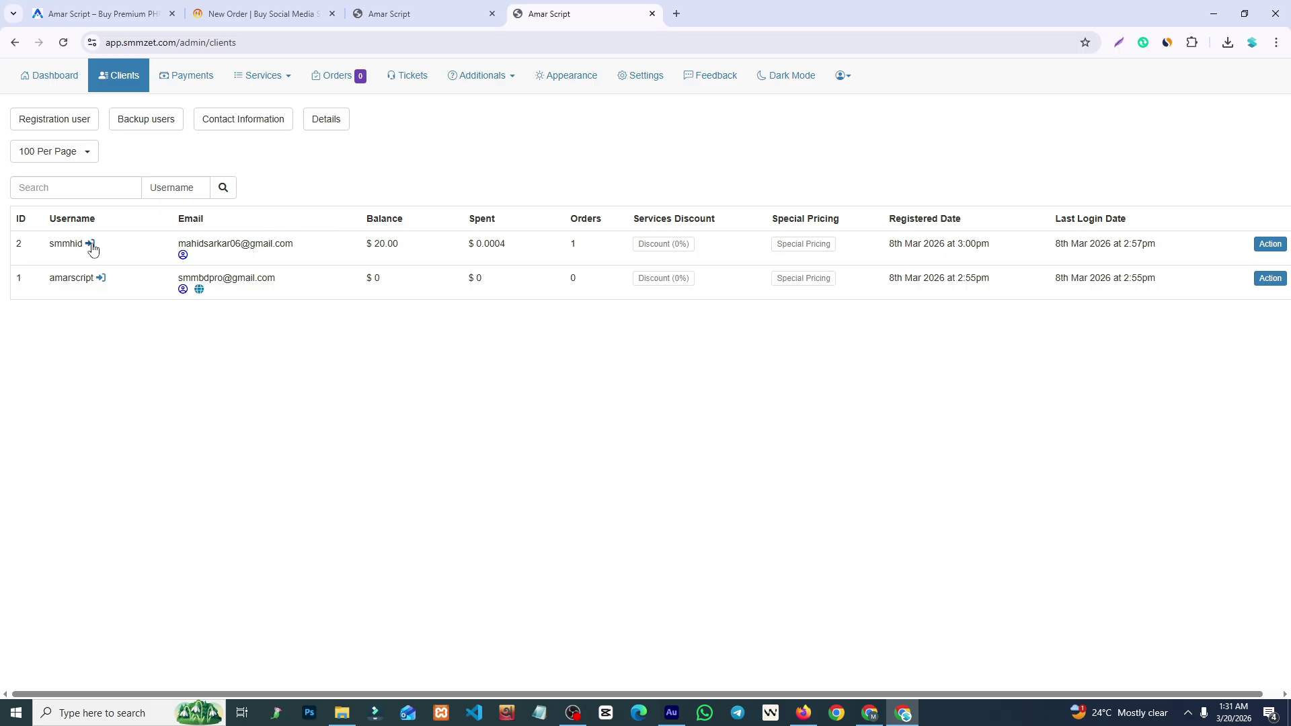
left_click(92, 246)
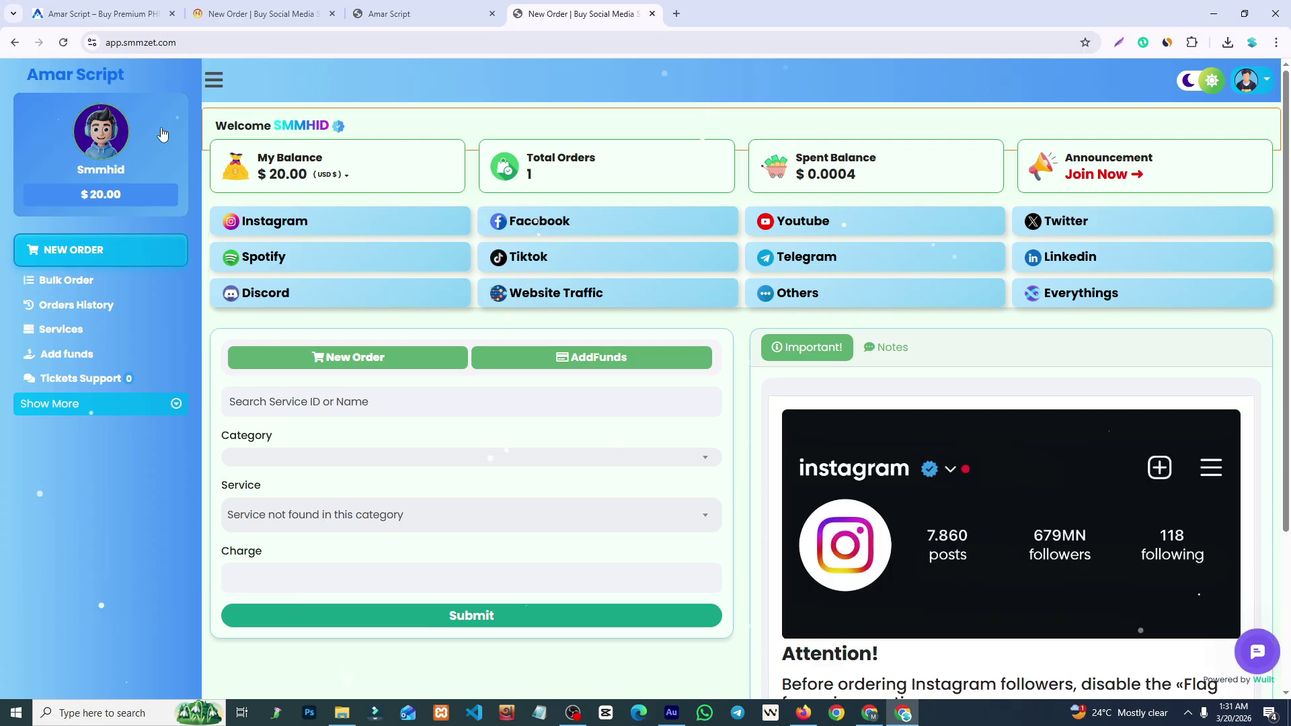
Examine the falling snow effect on the client dashboard and return to the New Year decoration settings.
left_click_drag(1290, 130, 1290, 48)
left_click(466, 10)
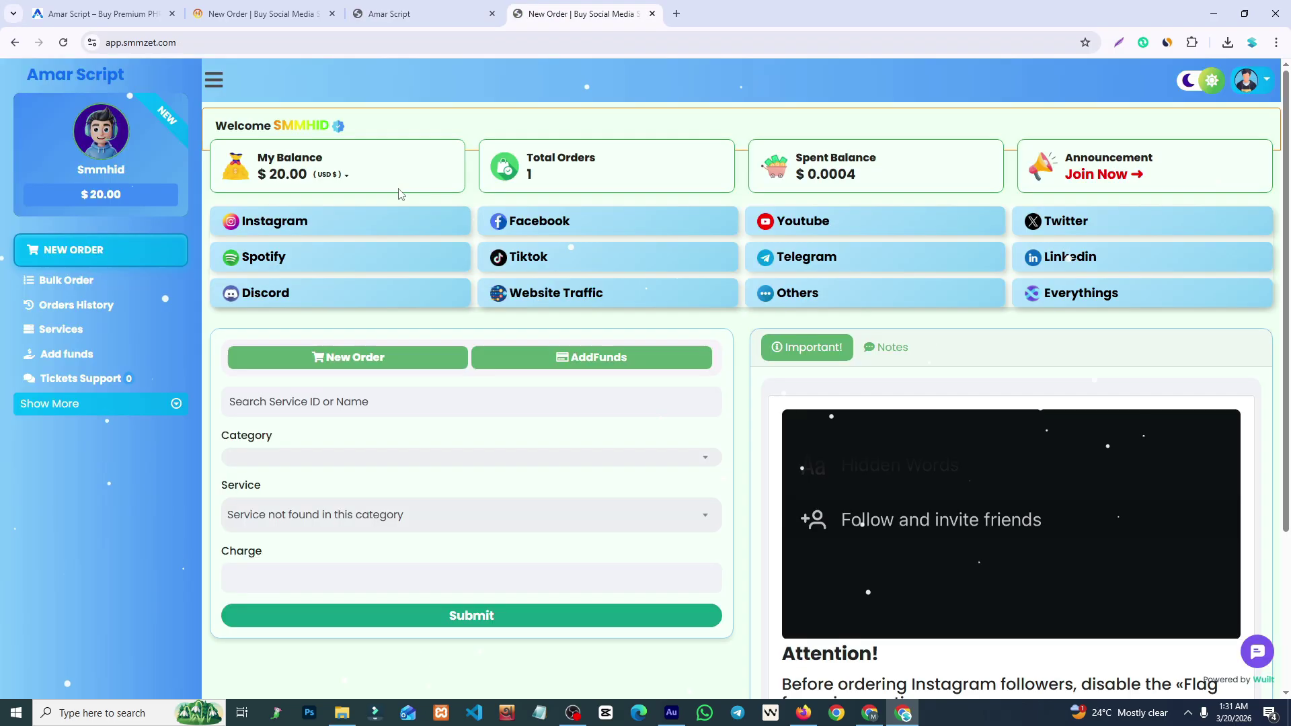
left_click(578, 14)
key("ctrl+Page_Up")
Disable the Falling snow decoration and update the New Year settings.
left_click(493, 217)
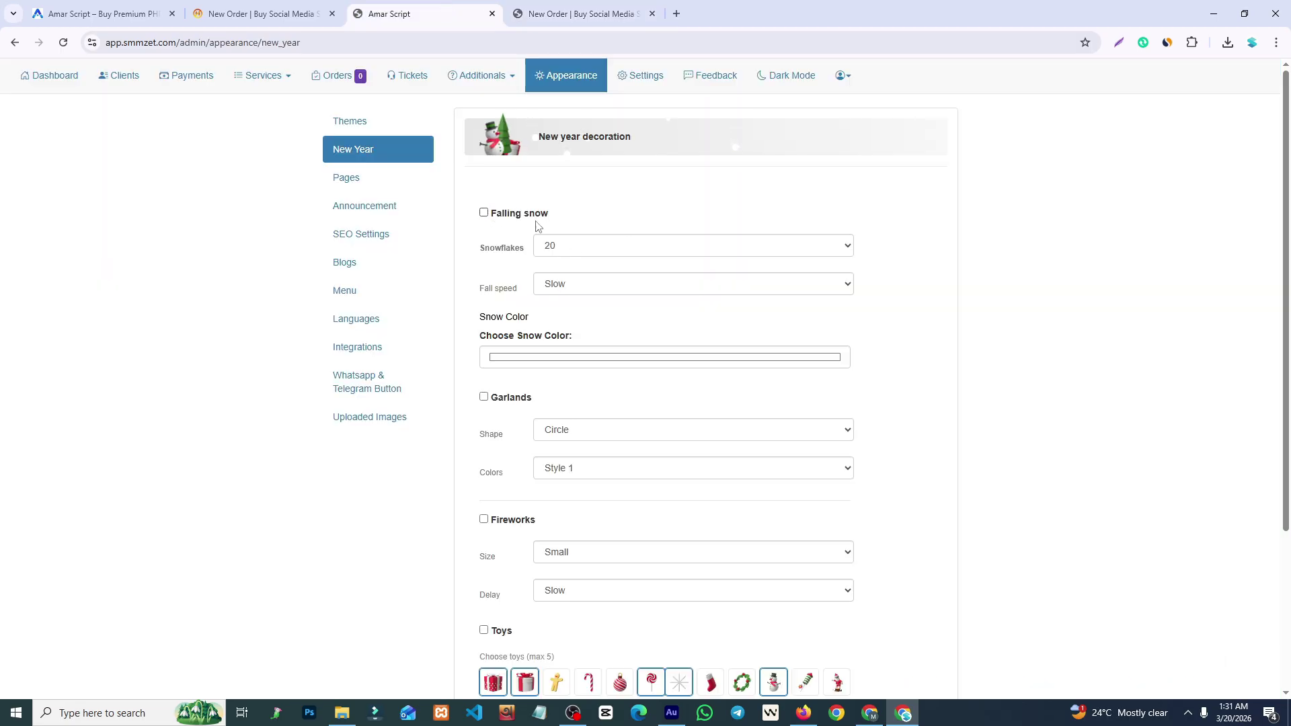
scroll(538, 229, "down", 3)
left_click(493, 629)
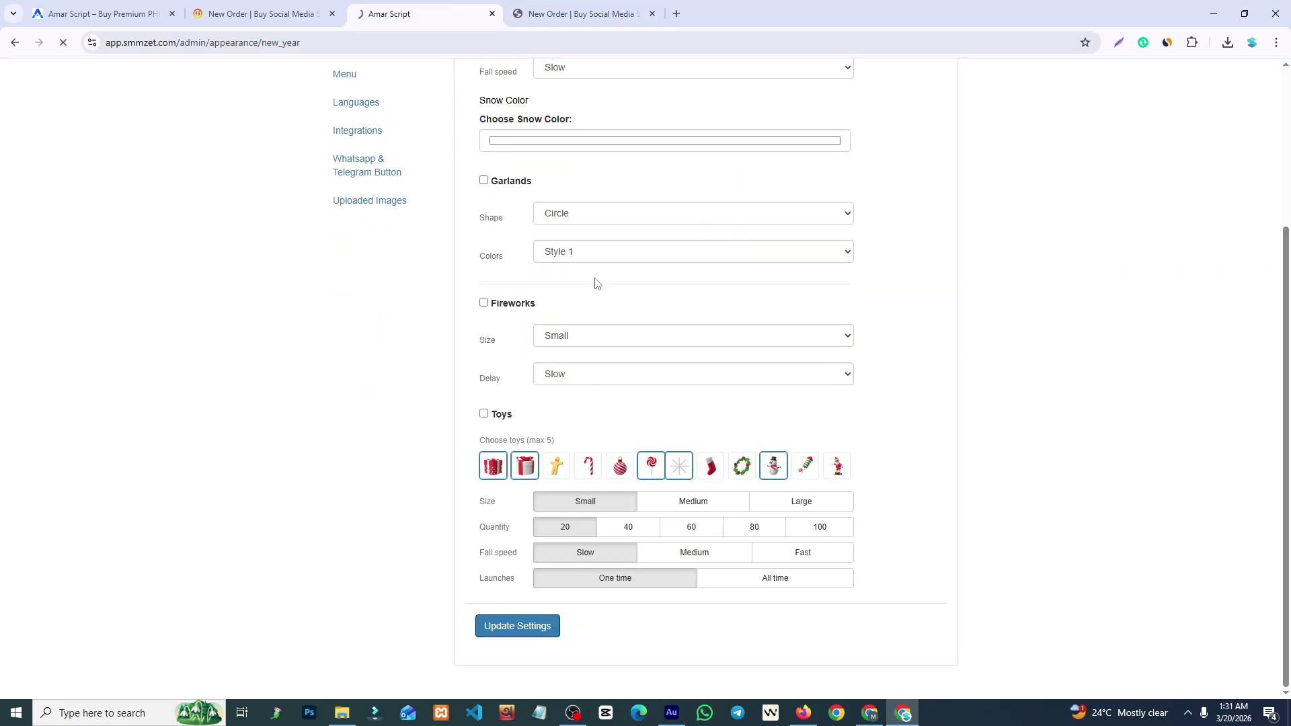
Check the client dashboard for the snow effect and return to the New Year settings.
left_click(562, 7)
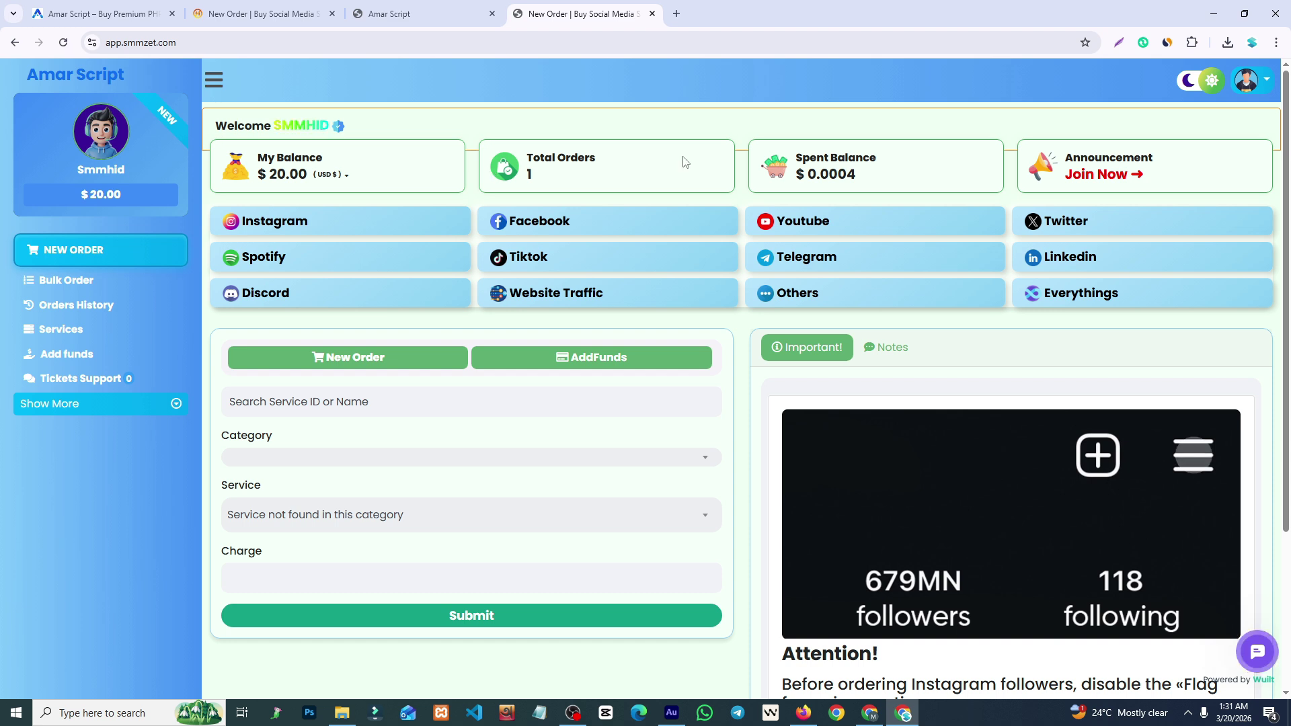
scroll(680, 162, "down", 2)
left_click(430, 13)
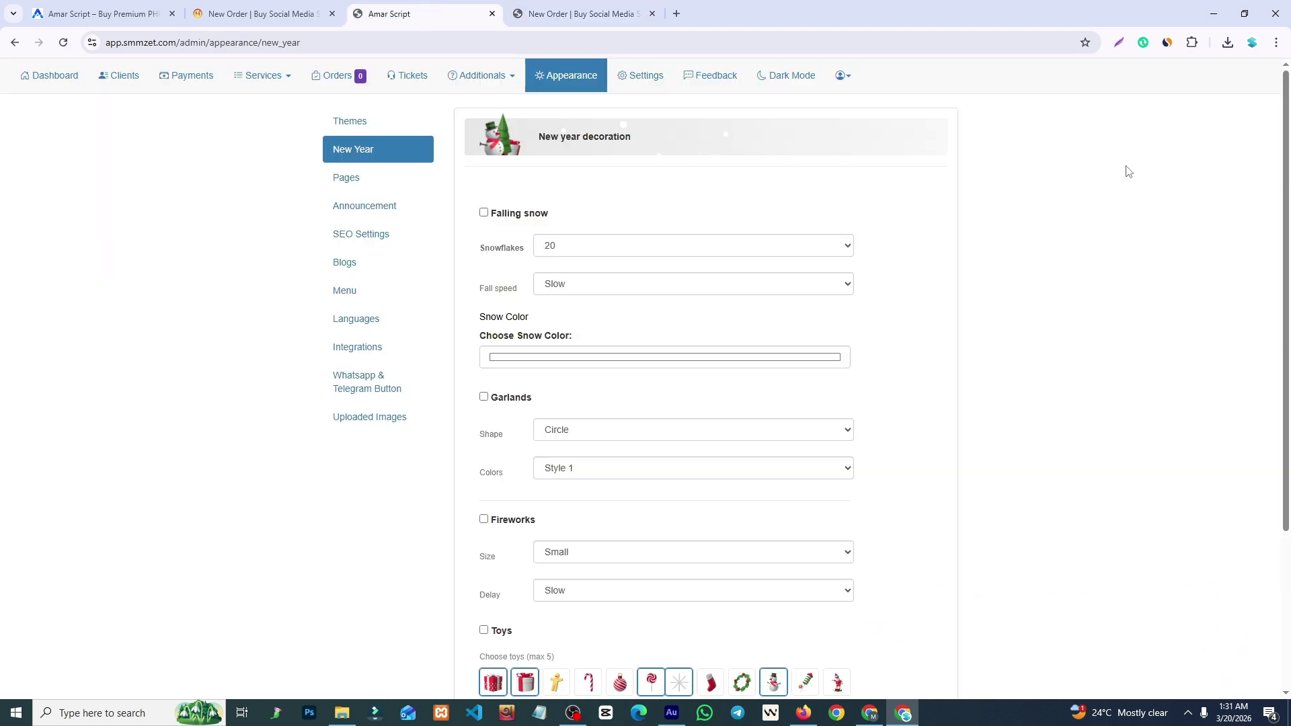
Look over the garland, firework and toy decoration options and open the list of site pages.
scroll(1271, 319, "down", 3)
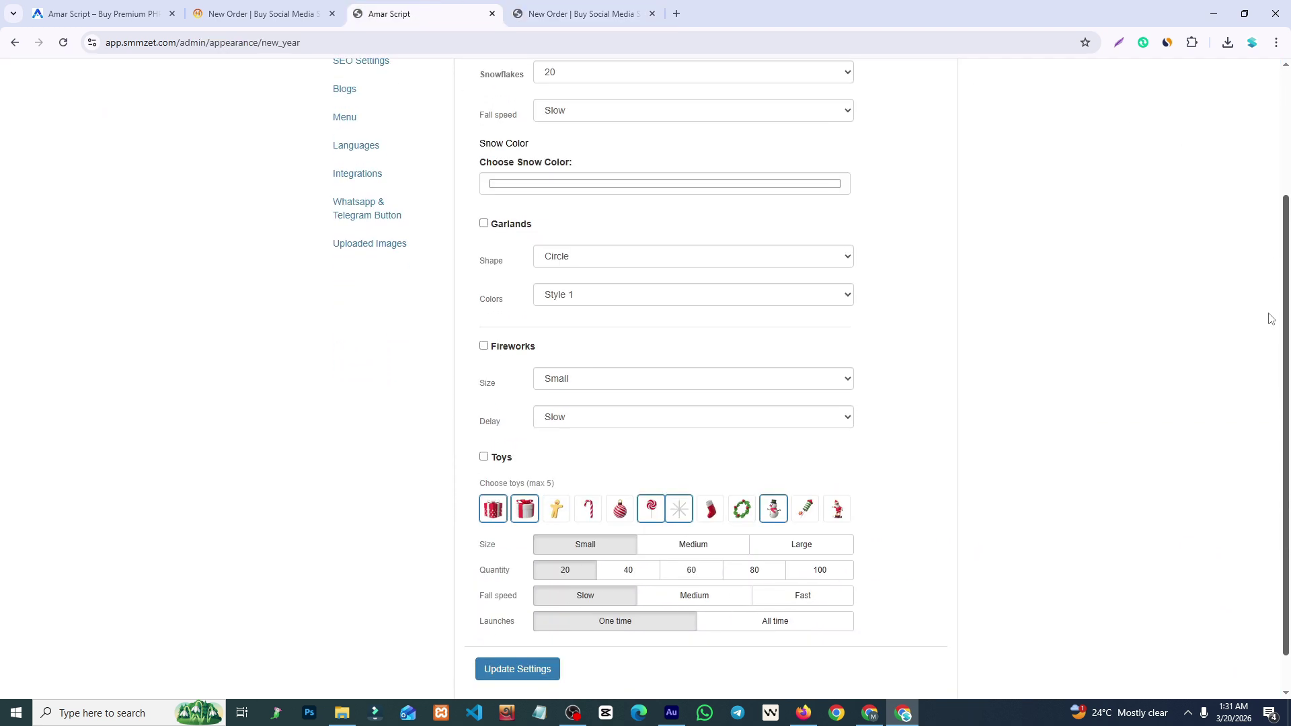
scroll(1271, 319, "down", 1)
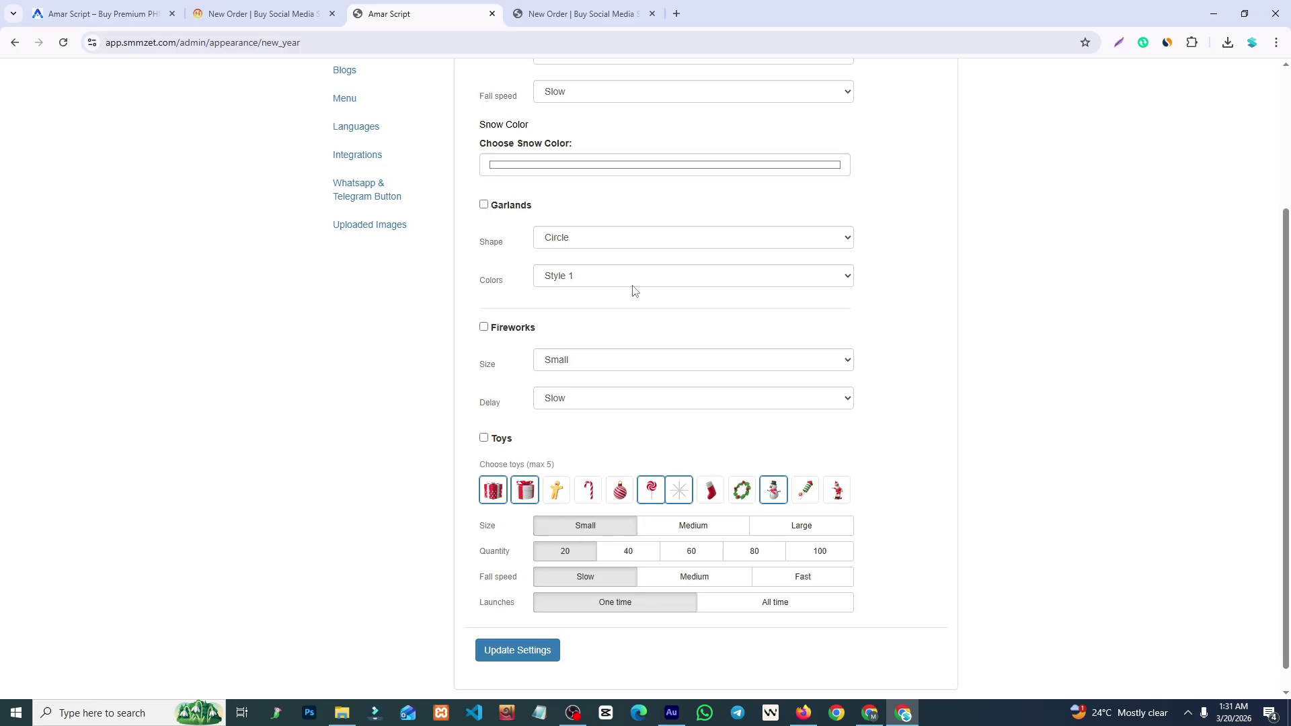
scroll(943, 289, "up", 3)
left_click(362, 190)
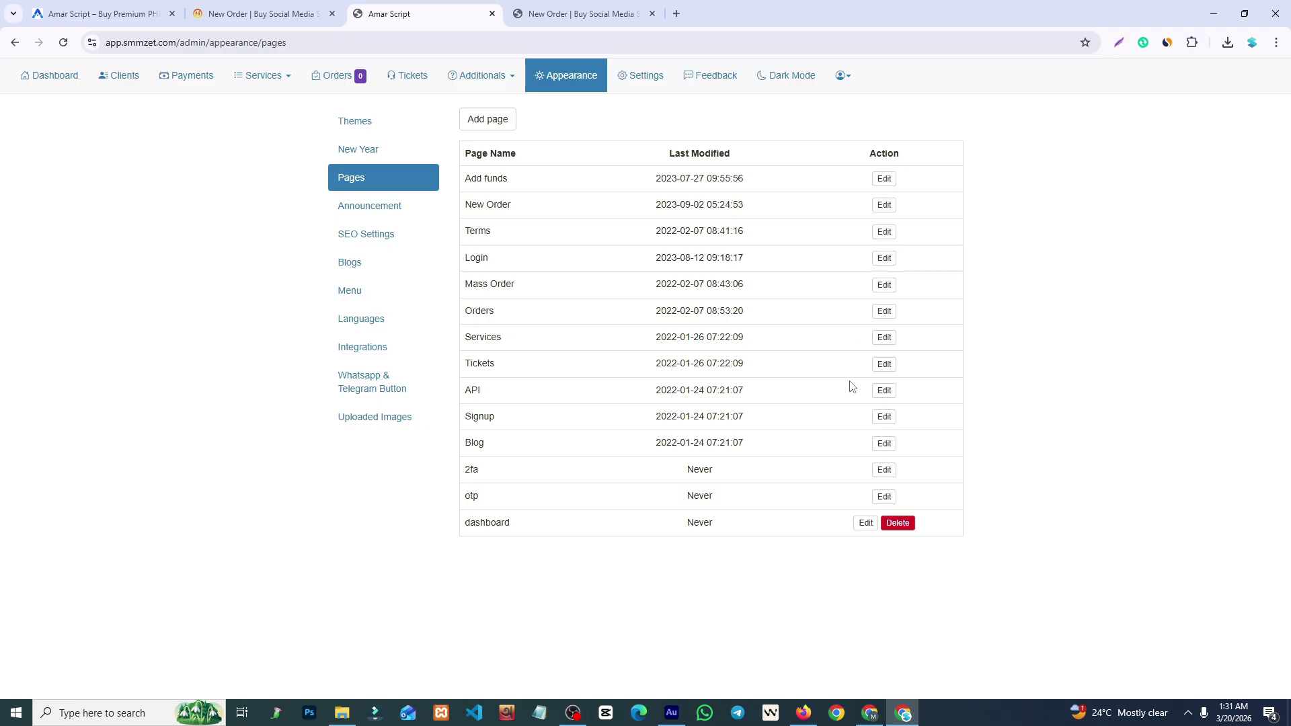
Open the Add funds page for editing, look over its content and SEO preview, and return to the page list.
left_click(884, 178)
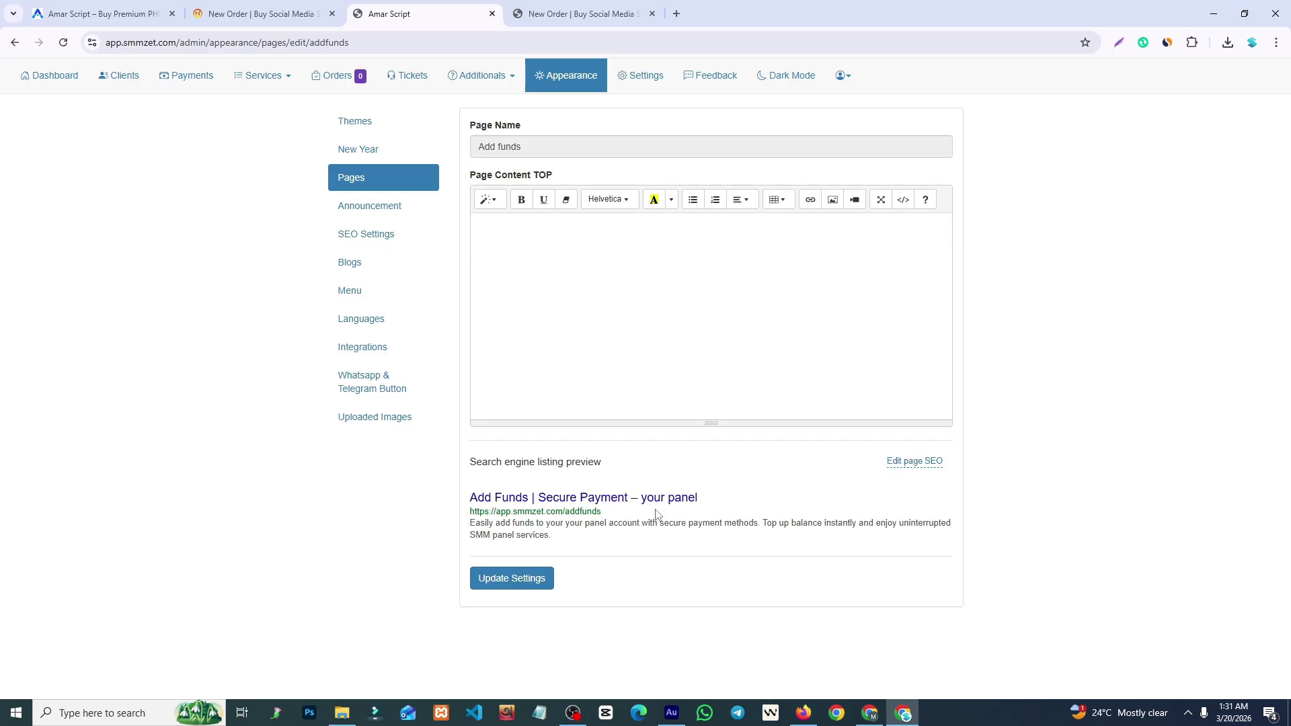
left_click(619, 150)
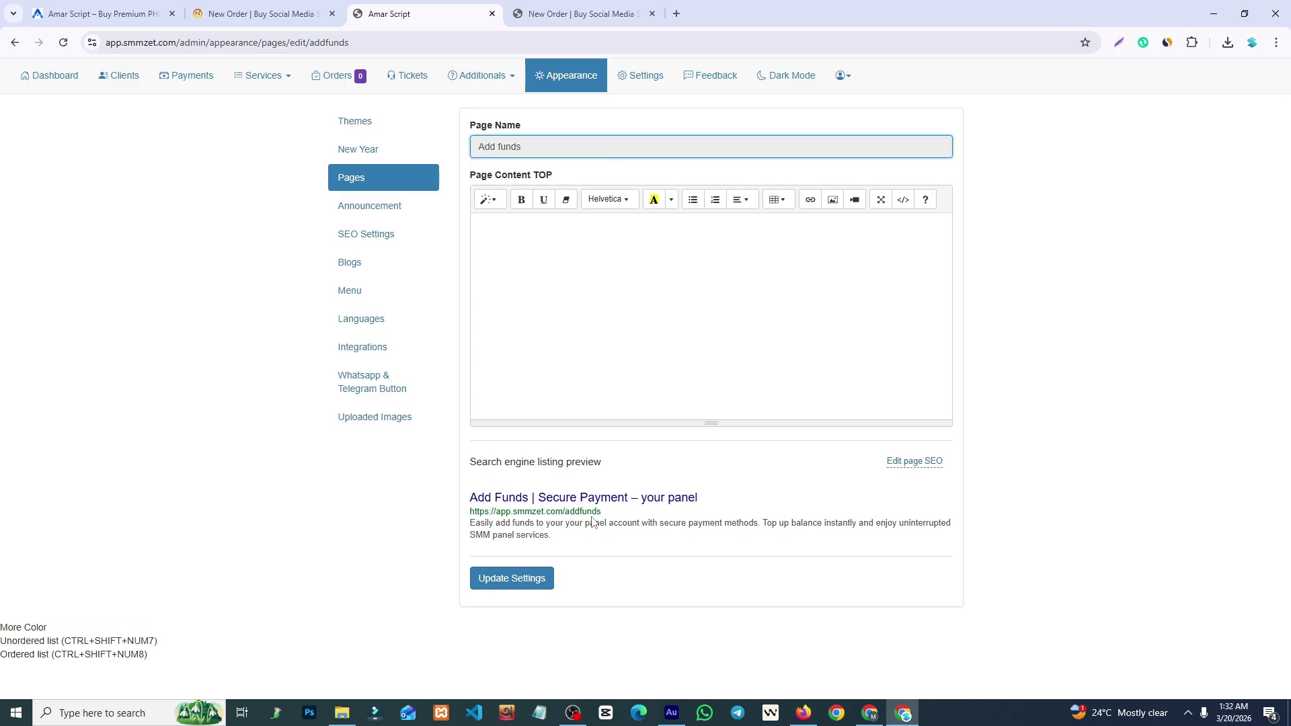
left_click(377, 189)
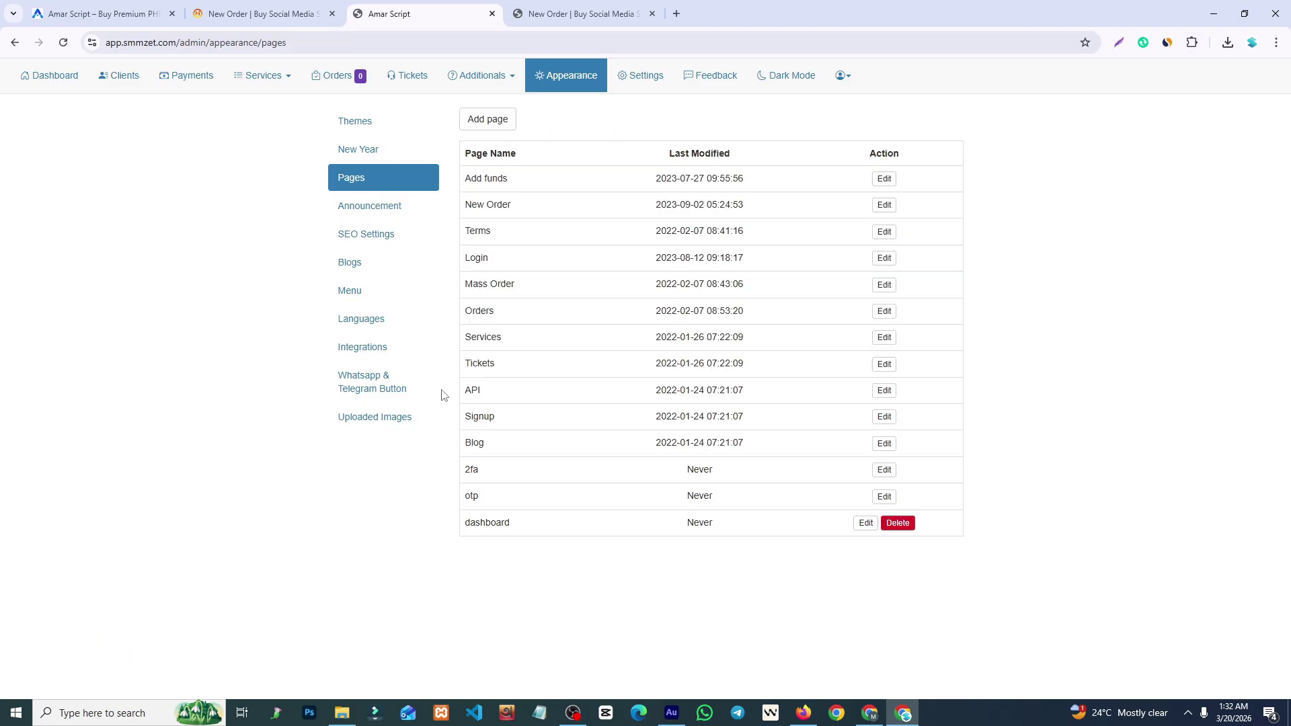
Look over the announcement, SEO settings and blog sections of the appearance area.
left_click(373, 211)
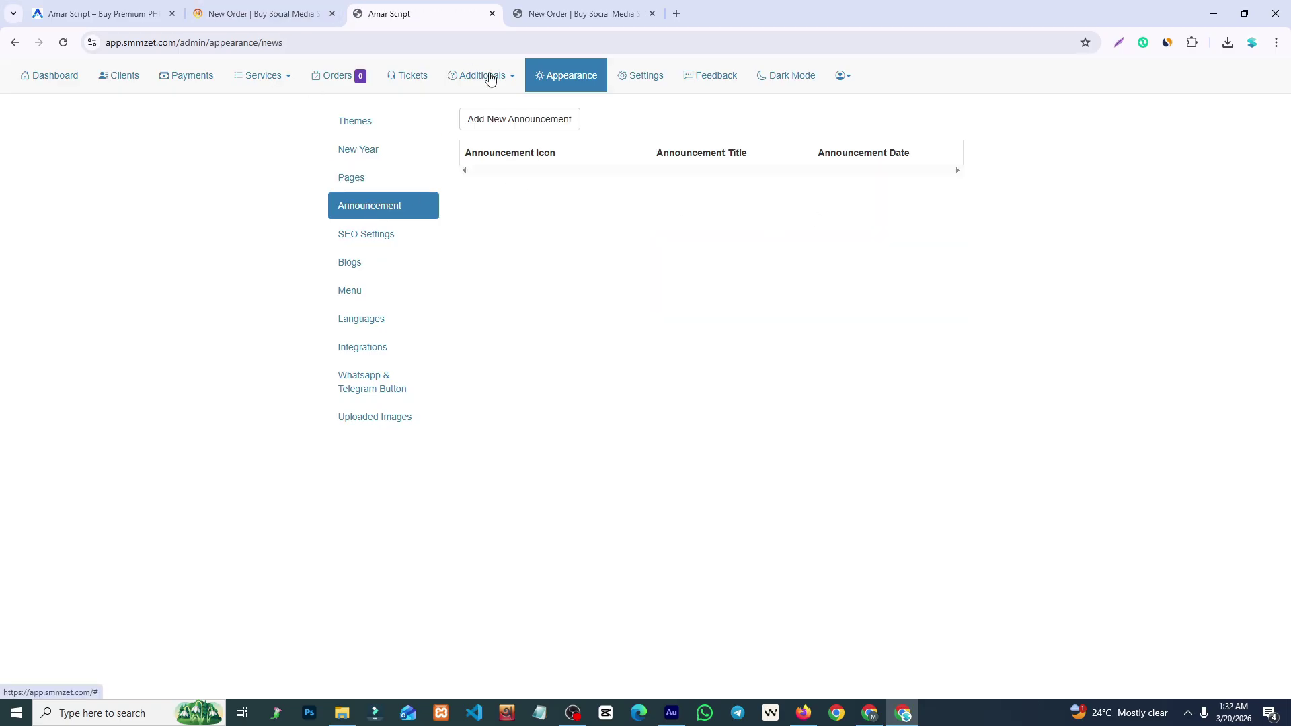
left_click(368, 244)
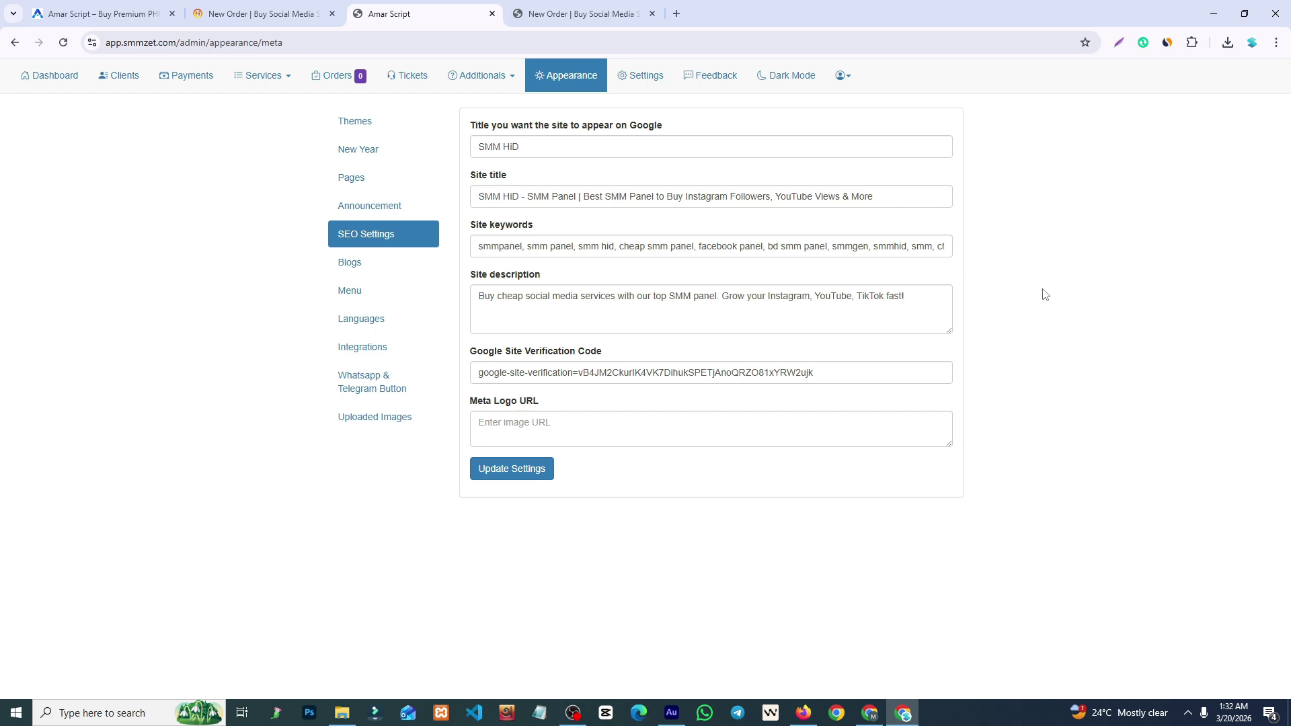
left_click(369, 263)
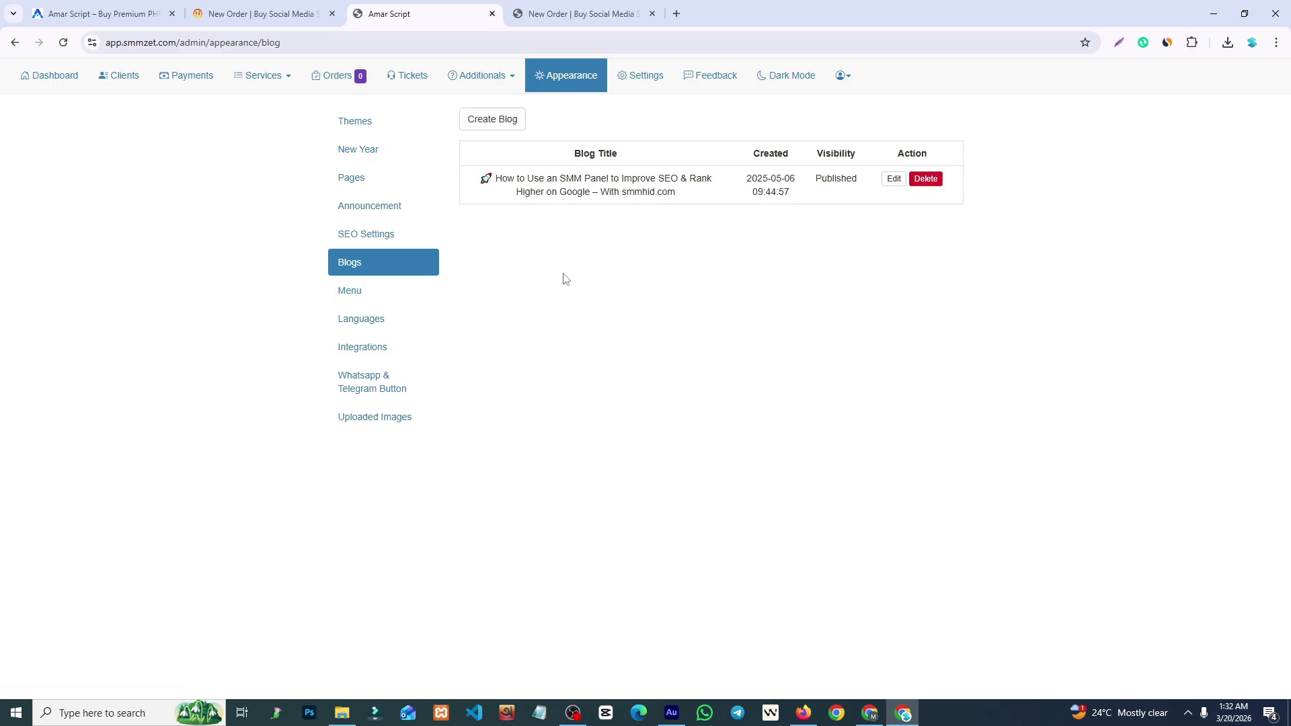
Compare the public and signed-in menu items with the client dashboard's expanded menu and return to the menu settings.
left_click(376, 299)
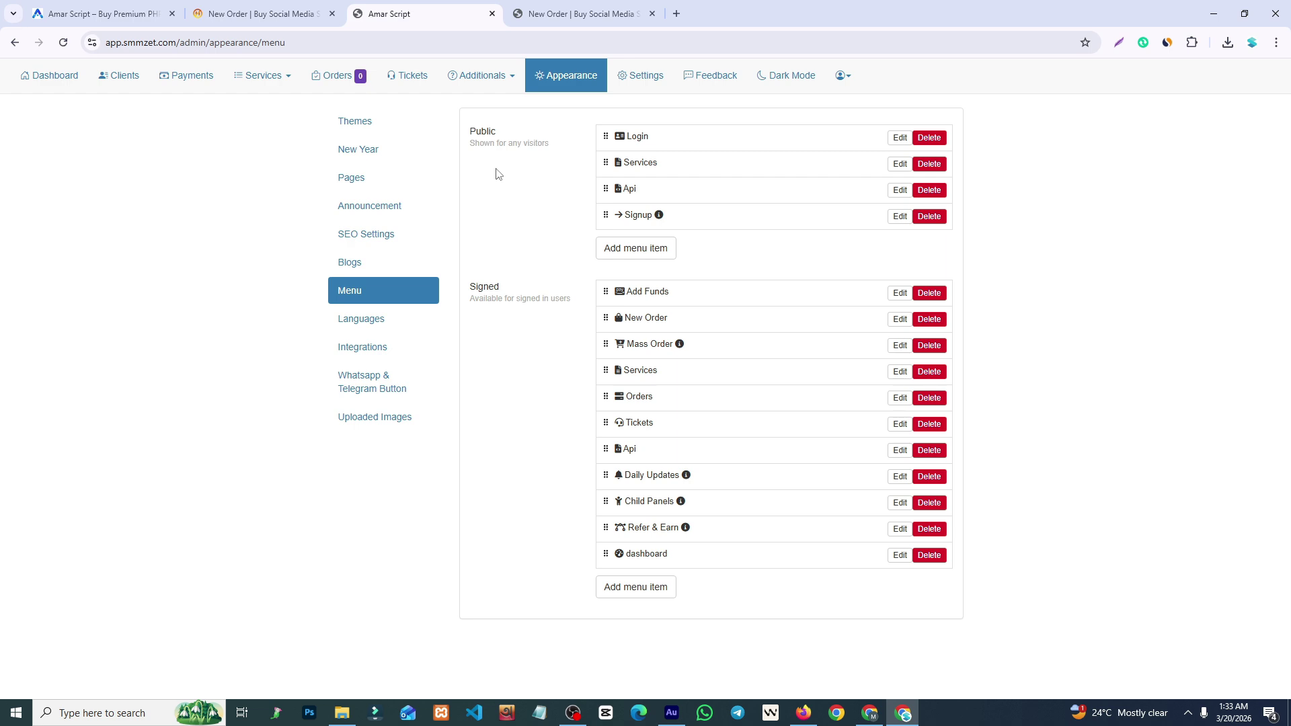
left_click(580, 13)
left_click(98, 412)
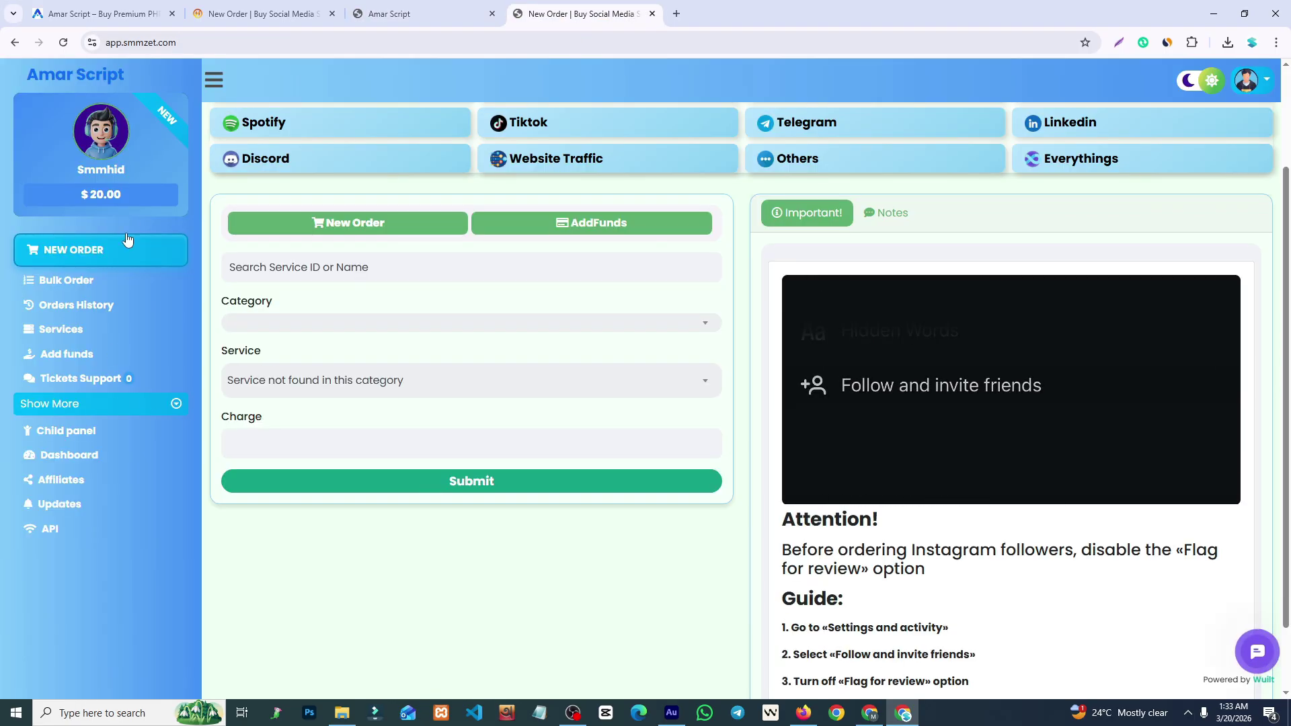
left_click(451, 7)
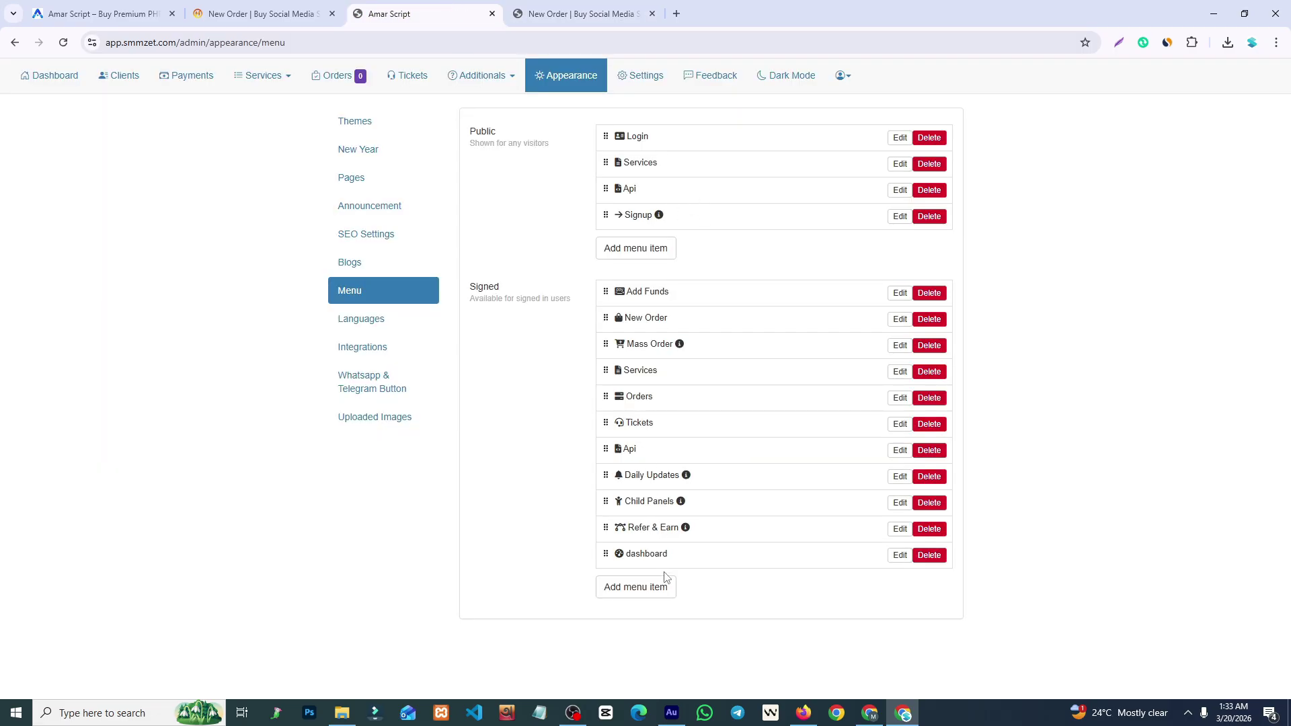
Look over the language list and examine the full list of available integrations.
left_click(384, 327)
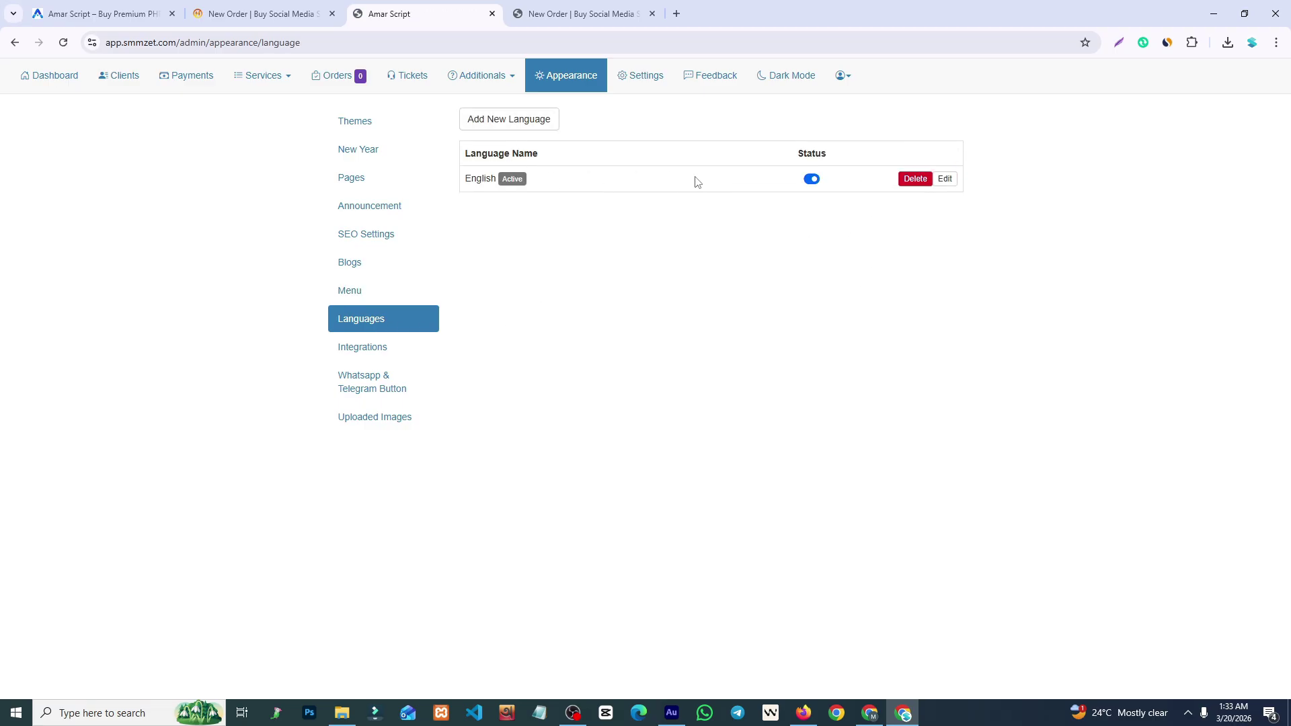
left_click(366, 350)
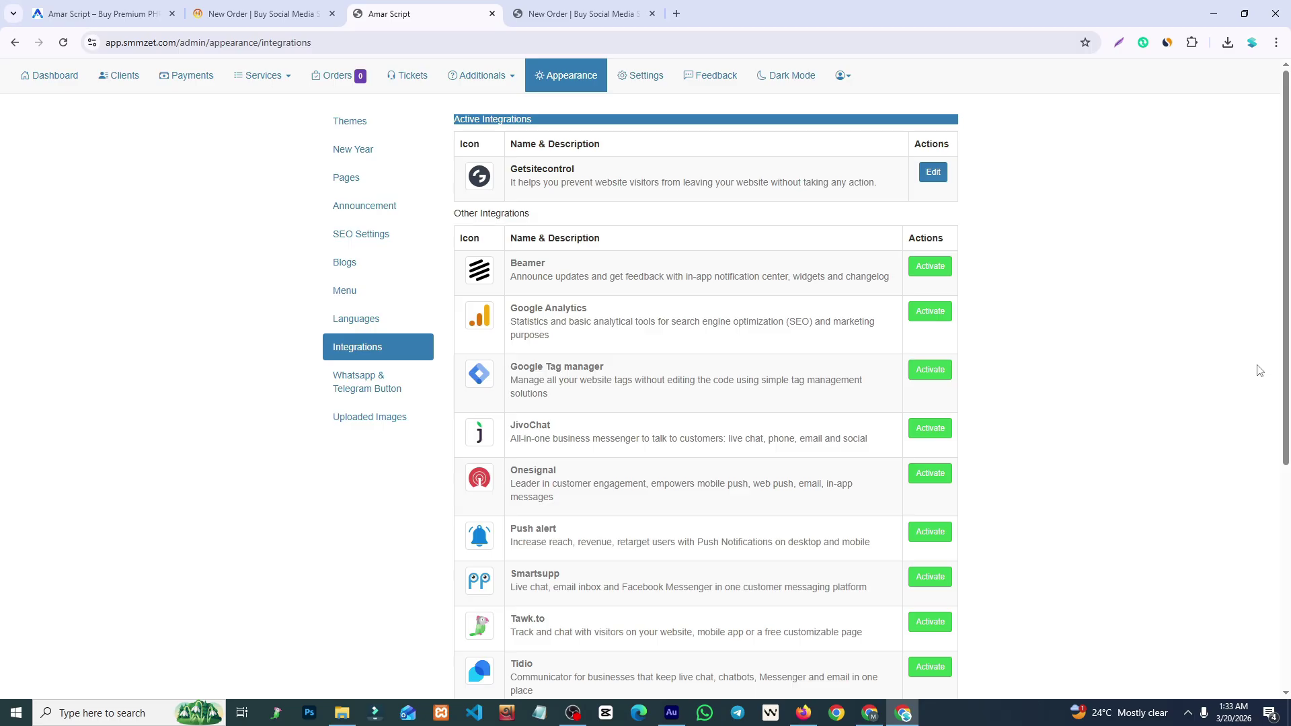
scroll(1264, 437, "down", 5)
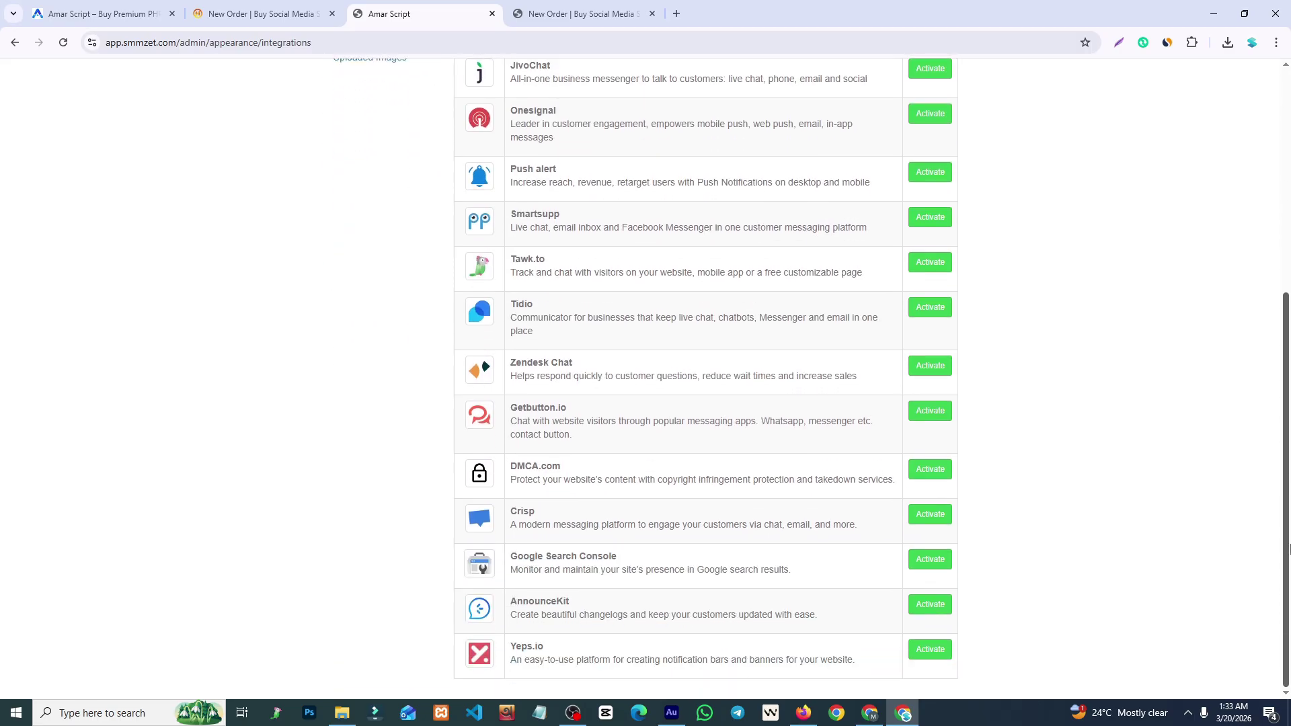
scroll(1289, 538, "up", 6)
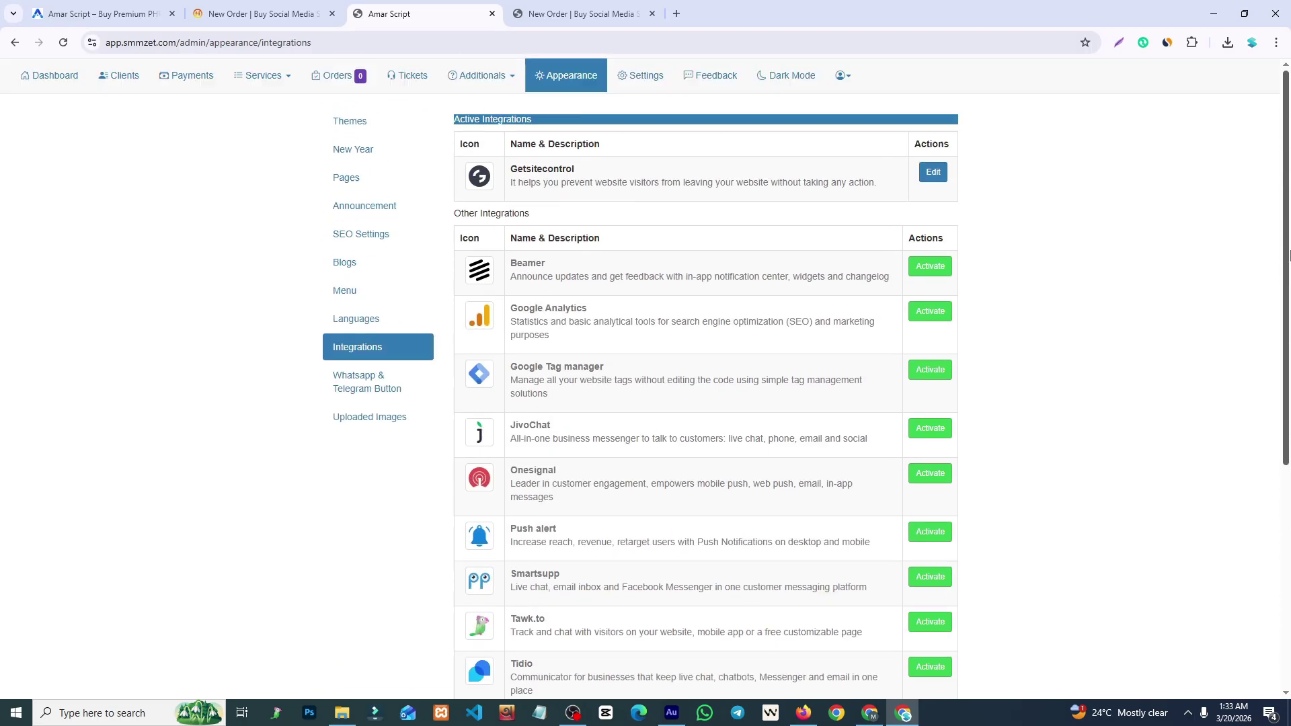
View the Getsitecontrol integration's code, check its contact widget on the client dashboard, and close the integration editor.
left_click(933, 172)
left_click(578, 13)
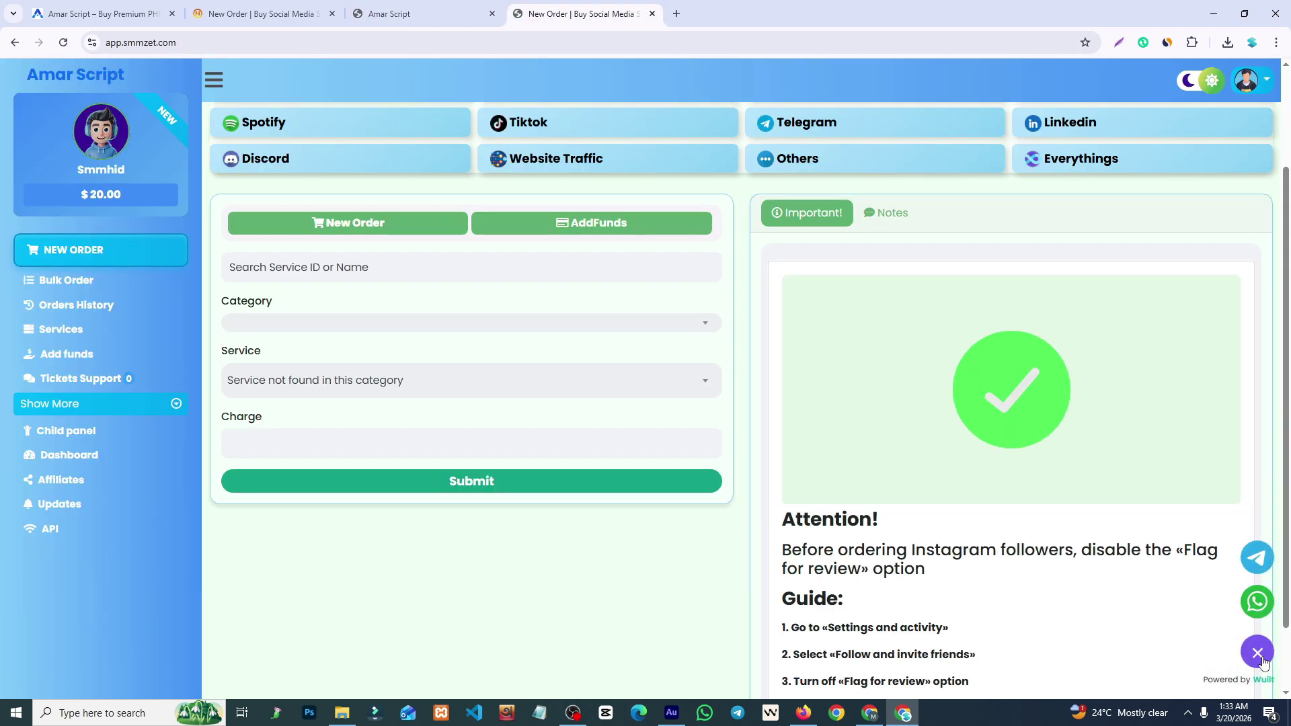
left_click(437, 11)
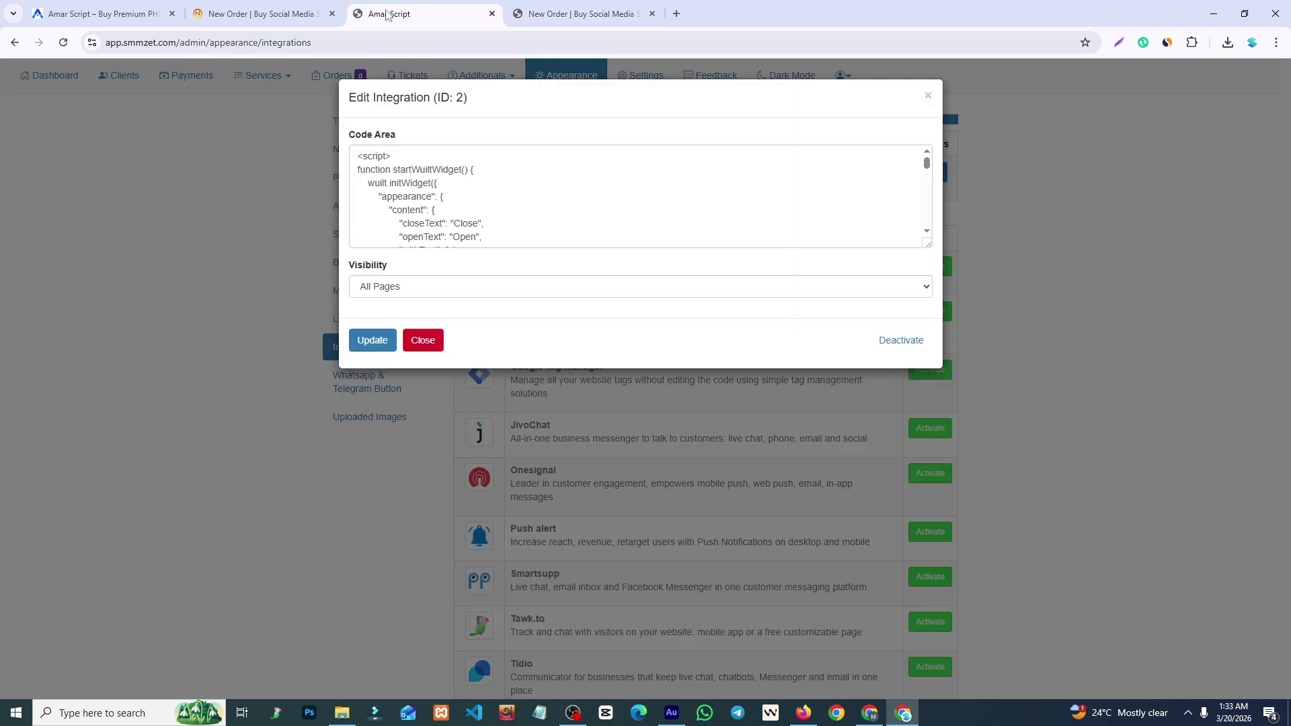
left_click(423, 339)
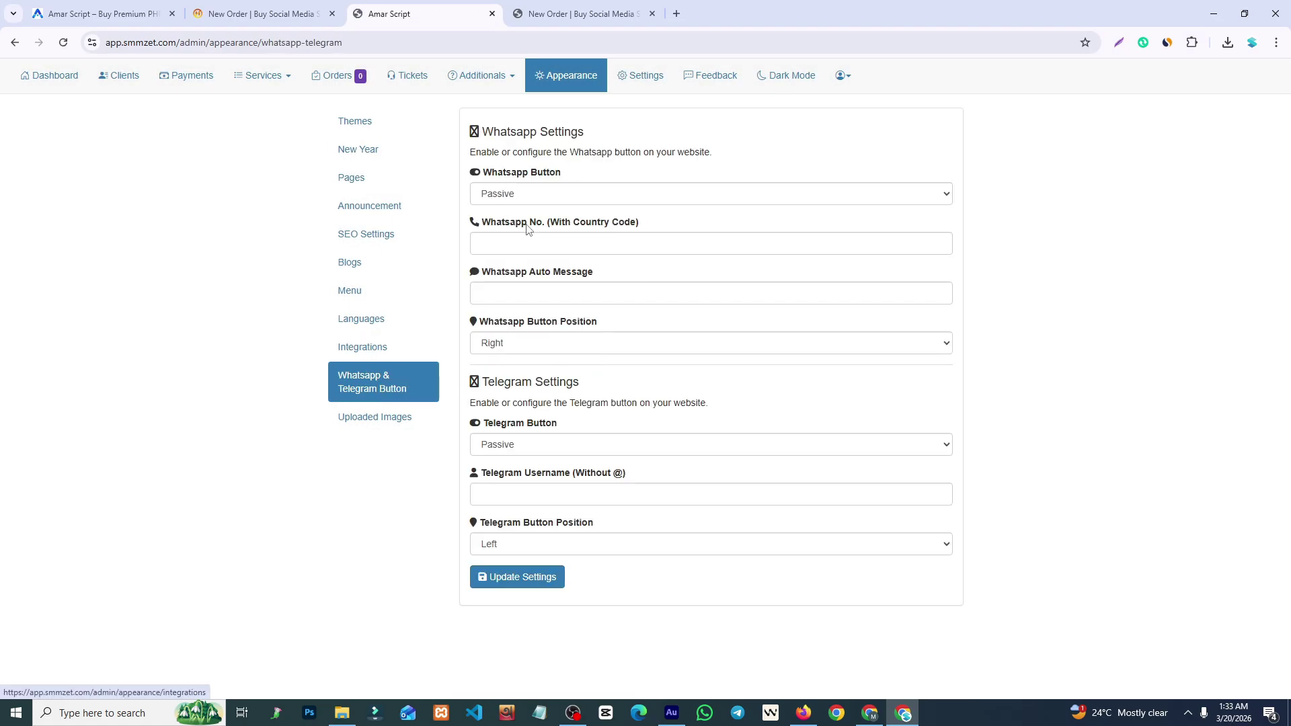
Set the WhatsApp button to Active and go through its number, position and auto message fields.
left_click(504, 194)
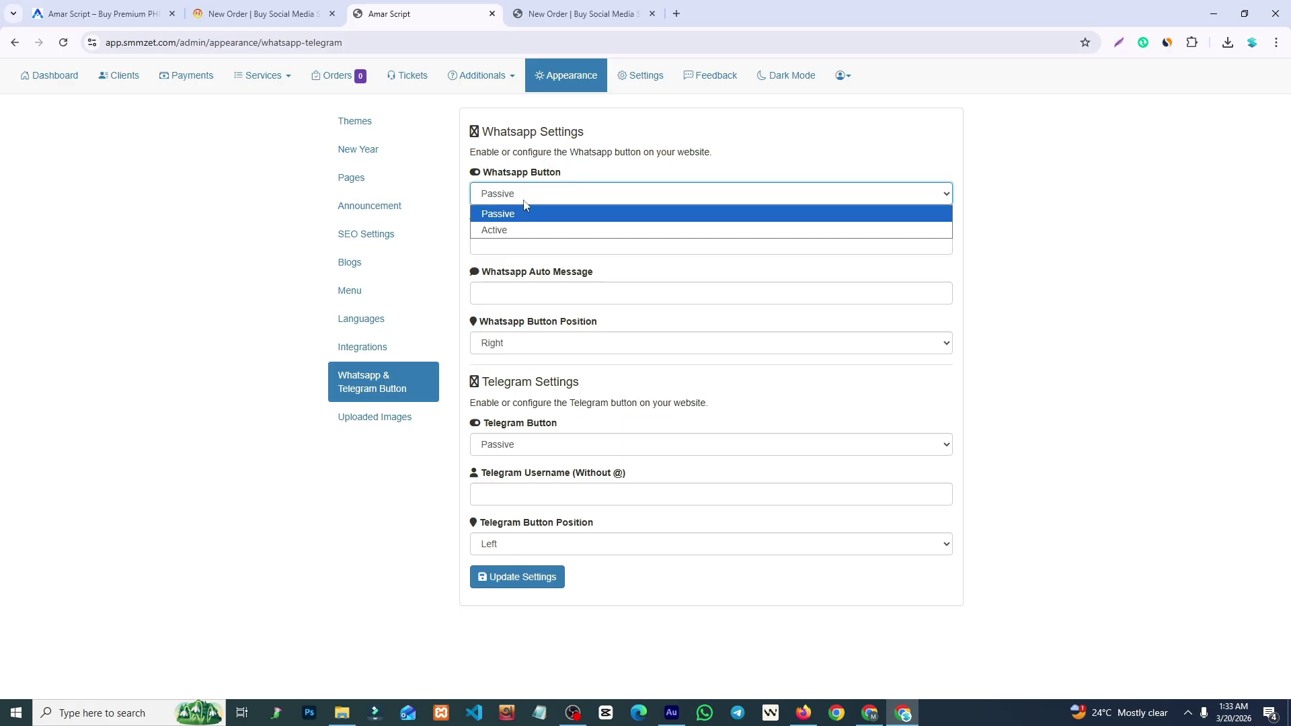
left_click(511, 230)
left_click(510, 239)
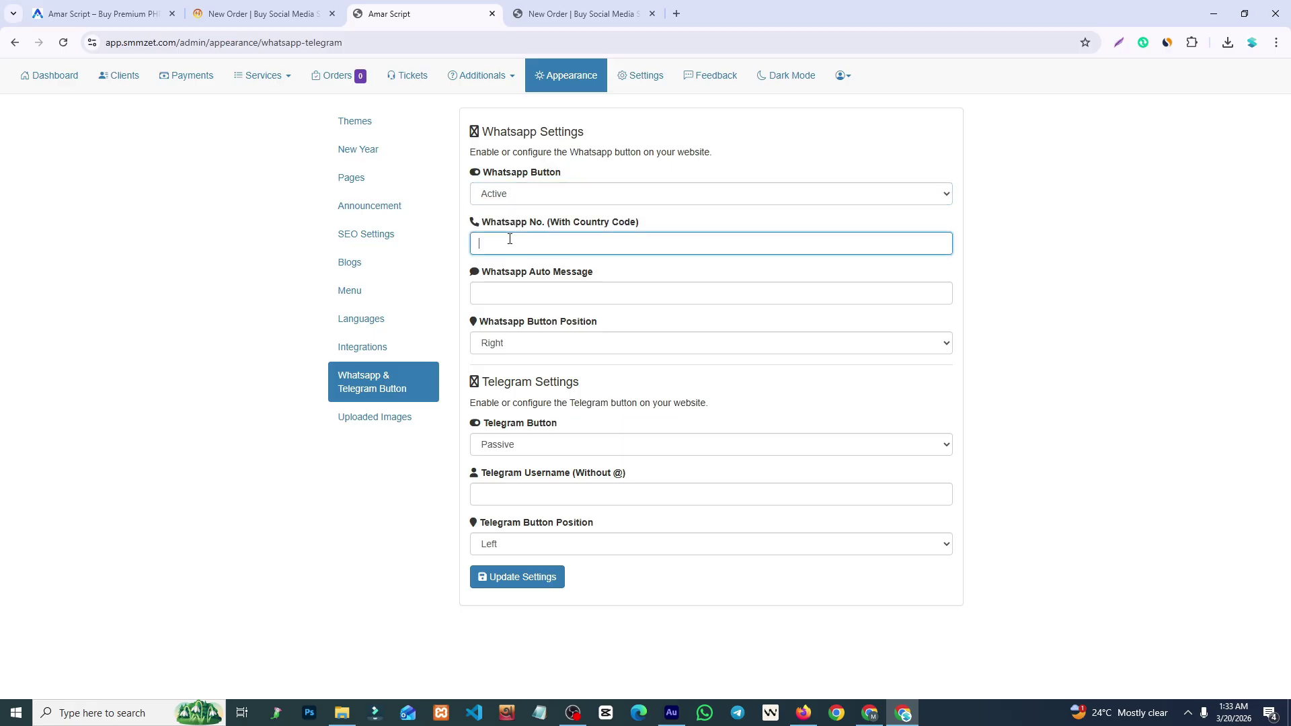
left_click(530, 343)
left_click(542, 288)
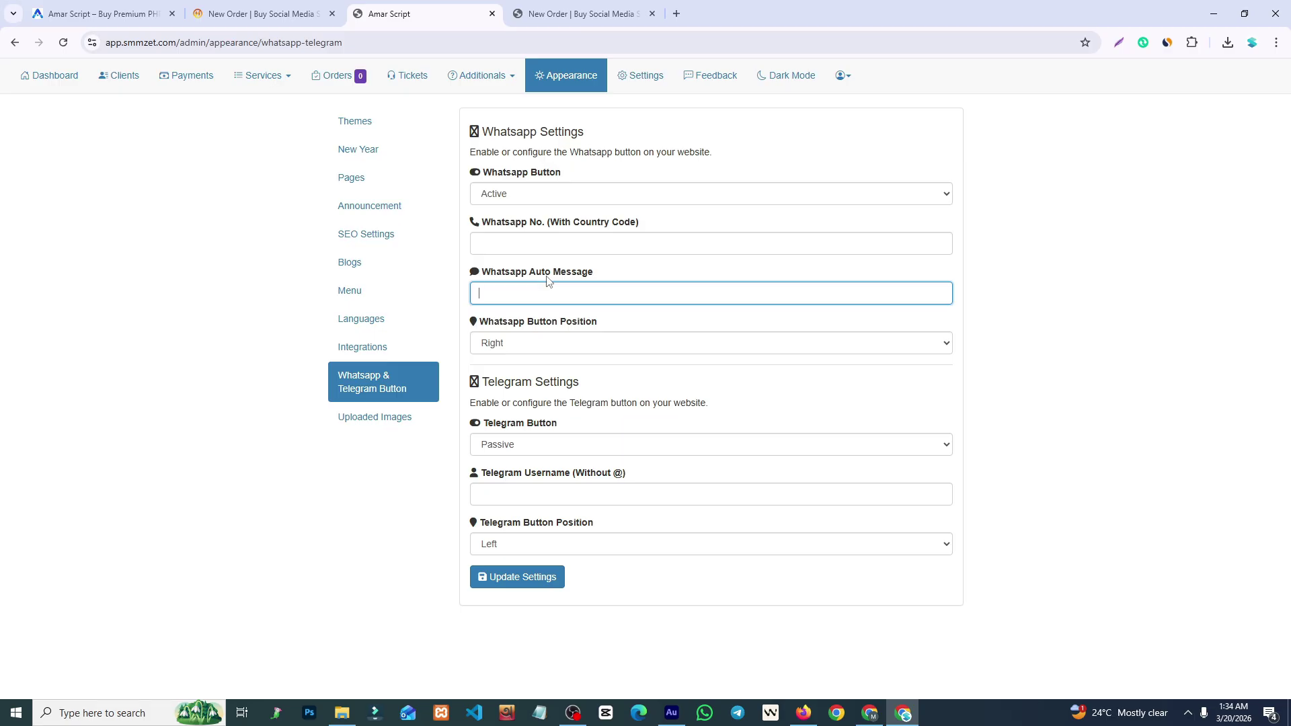
Set the Telegram button to Active and go to its username field.
left_click(534, 449)
left_click(508, 479)
left_click(485, 495)
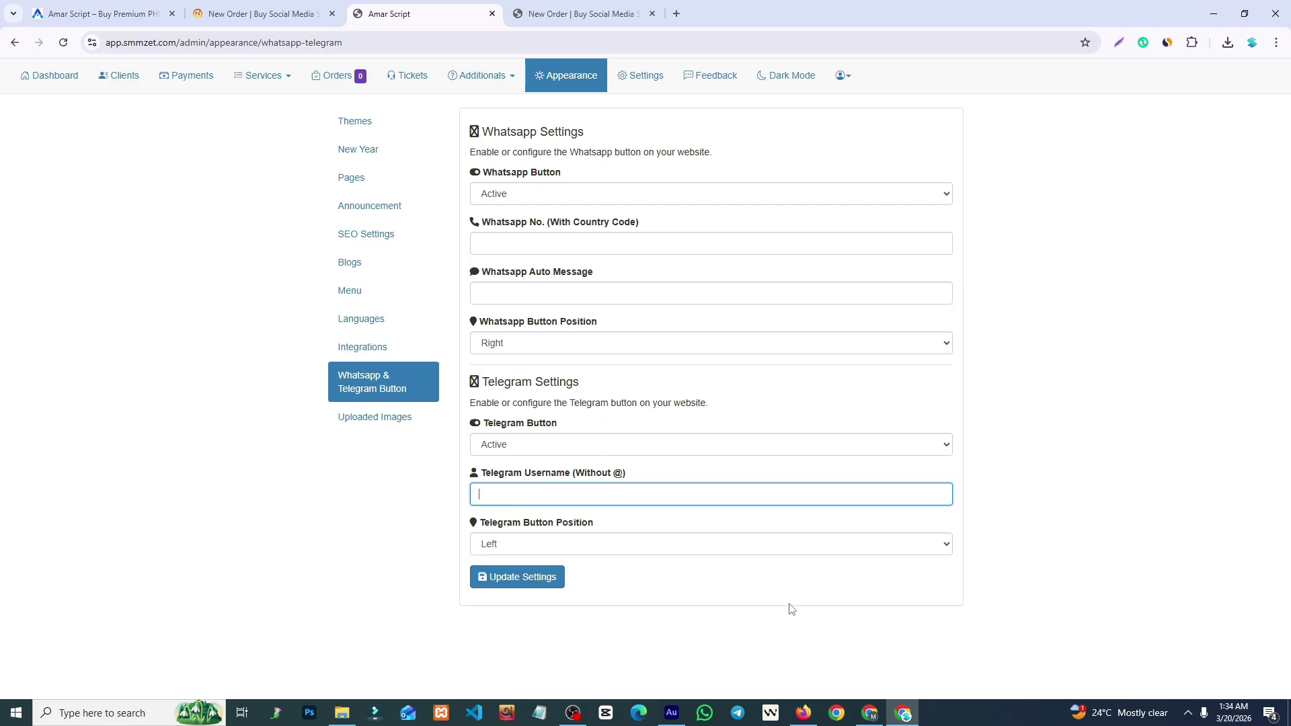
Look over the uploaded images section and examine the panel's general settings.
left_click(348, 422)
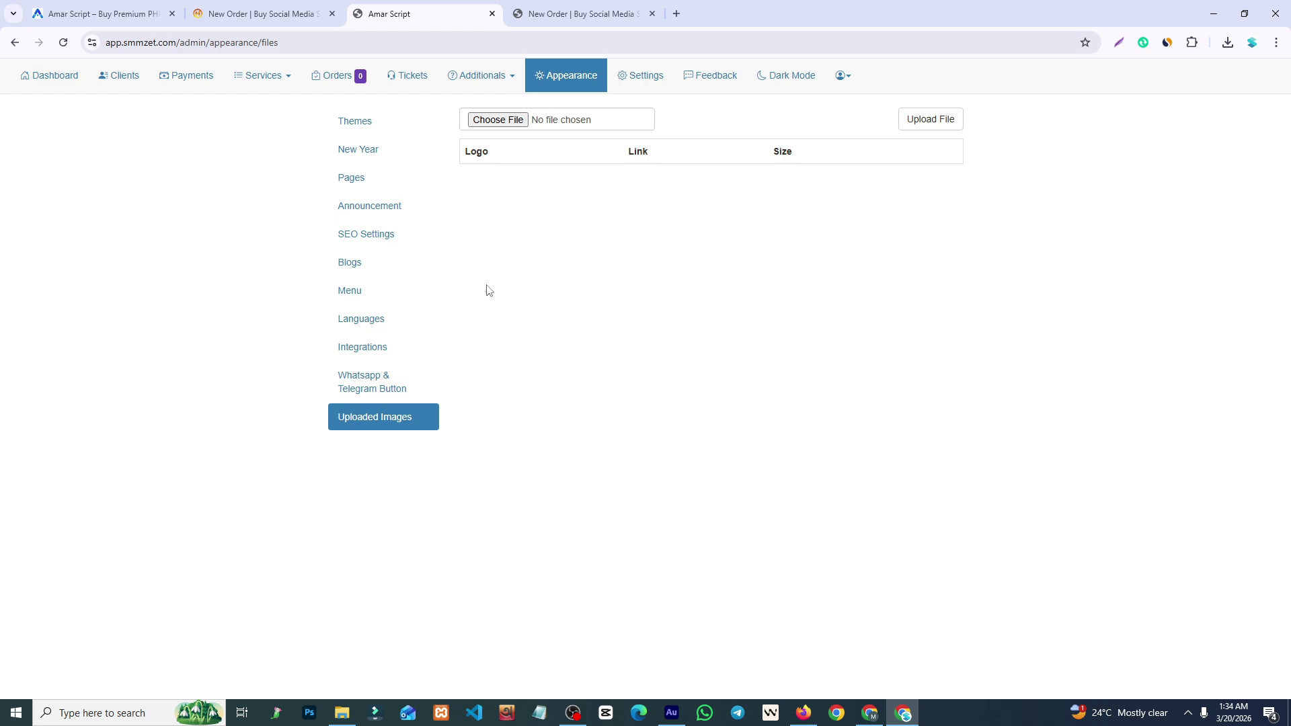
left_click(632, 80)
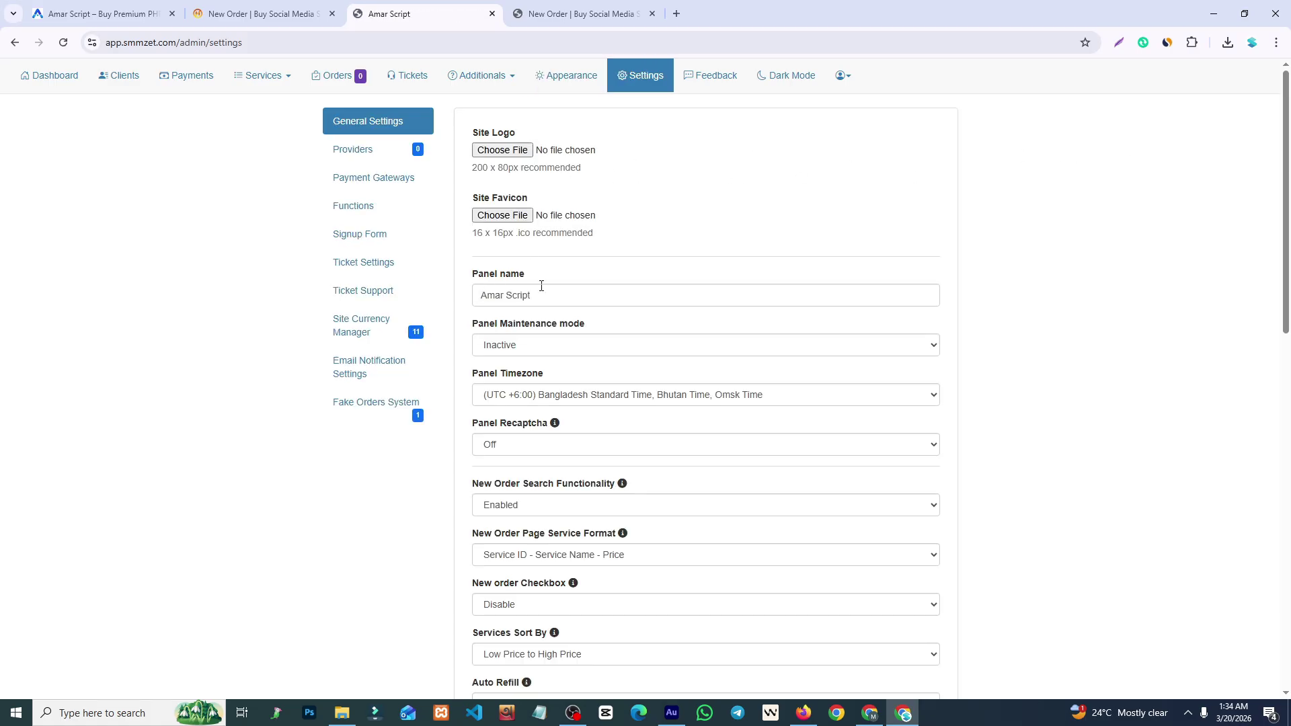
left_click_drag(1285, 217, 1281, 243)
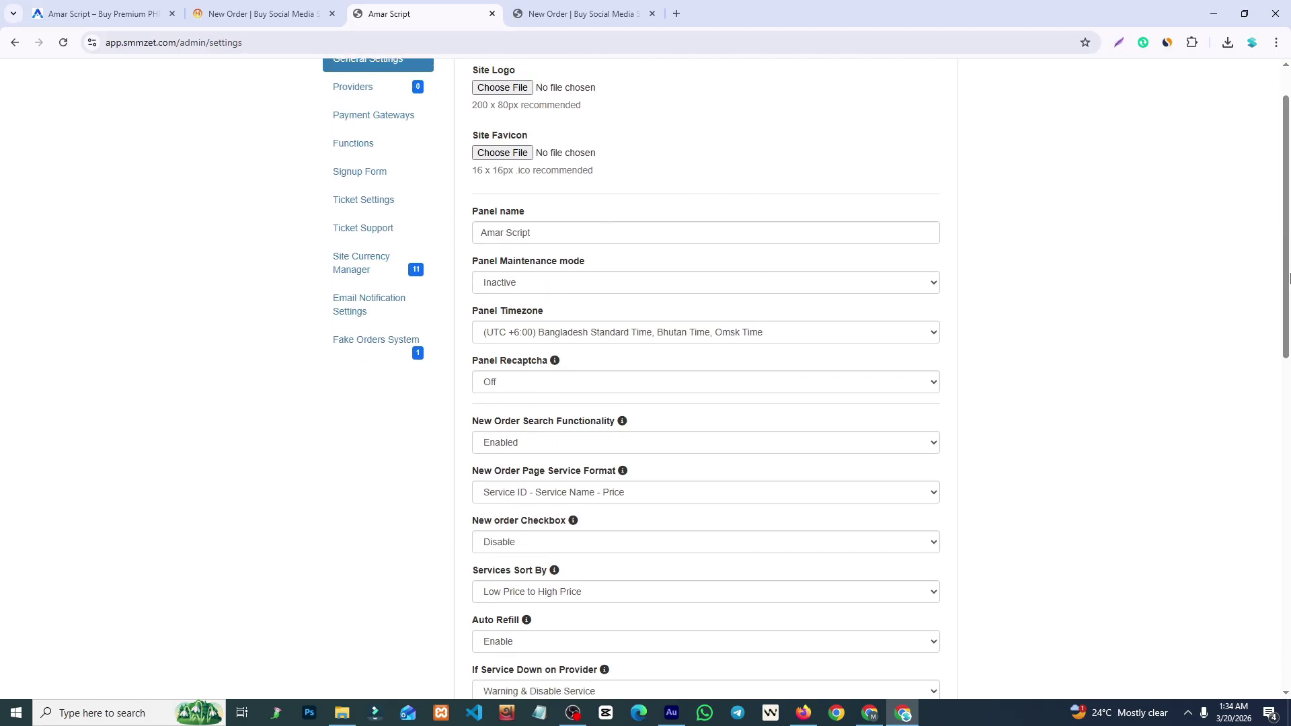
scroll(739, 269, "down", 1)
scroll(1285, 282, "down", 1)
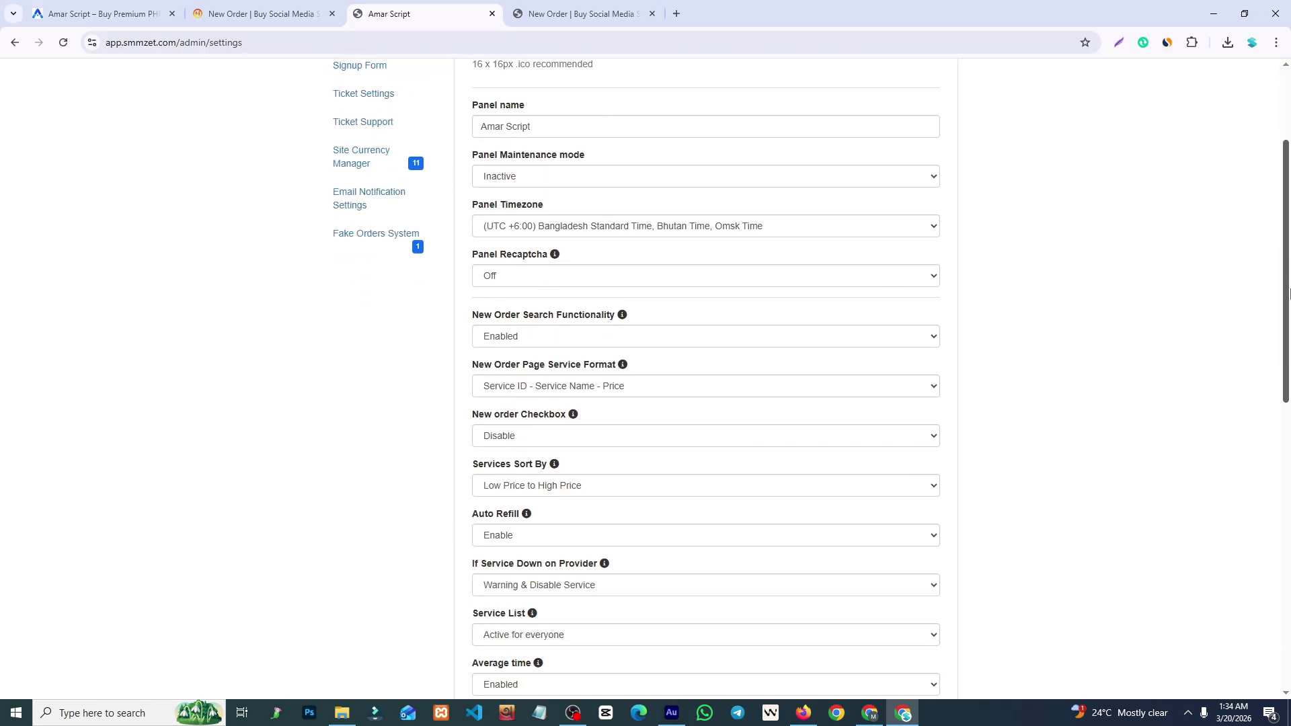
Turn Panel Recaptcha on to view its key and secret fields, and switch it back off.
left_click(579, 283)
left_click(538, 312)
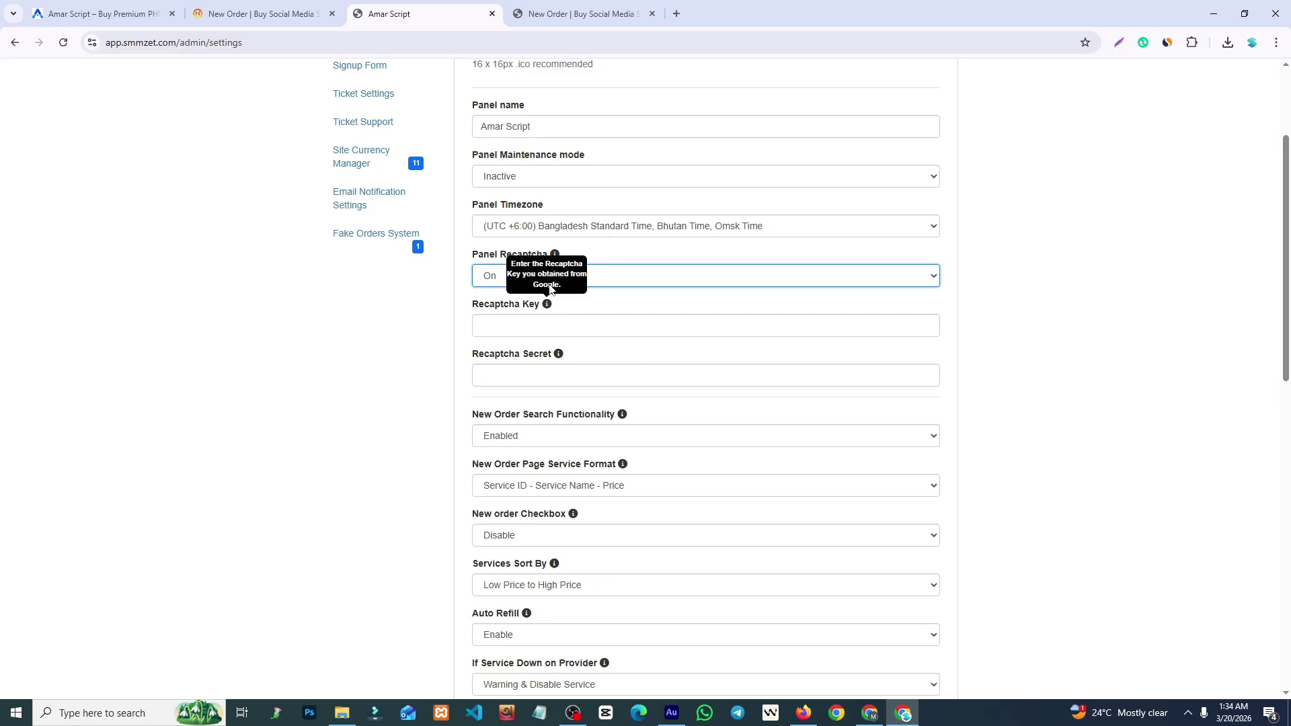
left_click(587, 278)
left_click(526, 296)
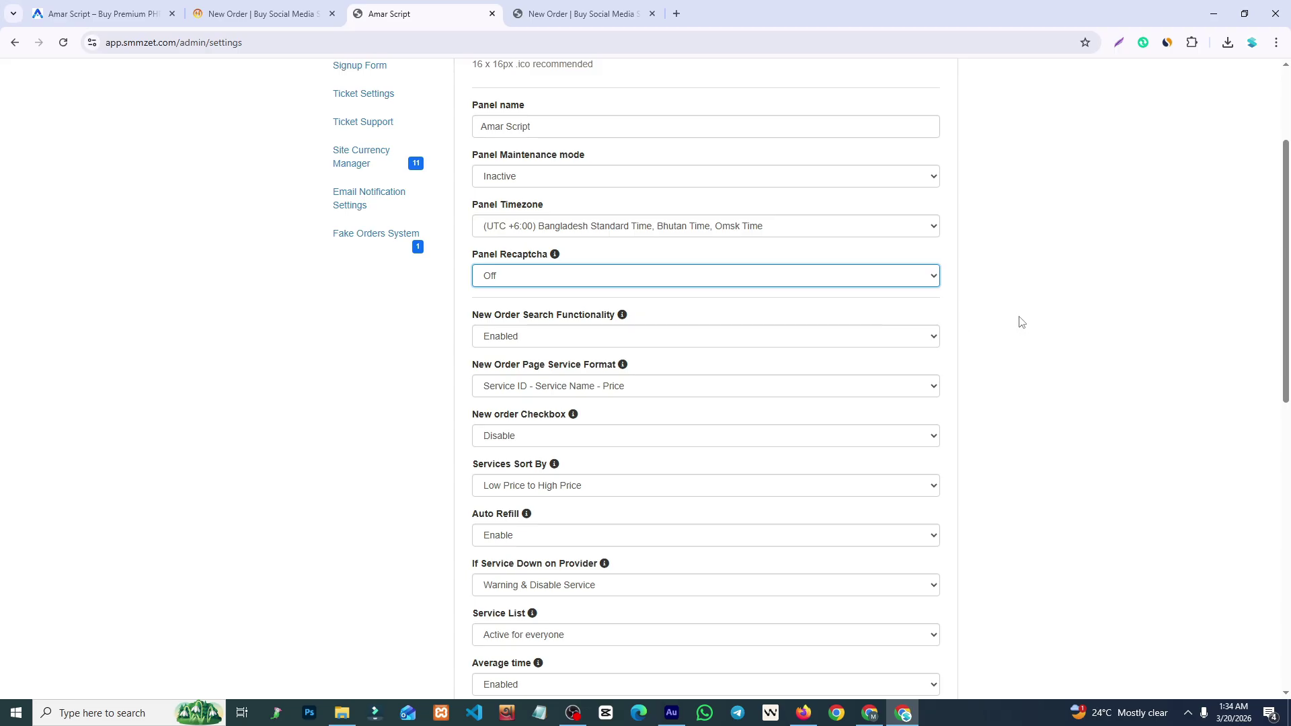
Look at the service search field on the client's New Order page and return to the general settings.
left_click_drag(1281, 217, 1284, 246)
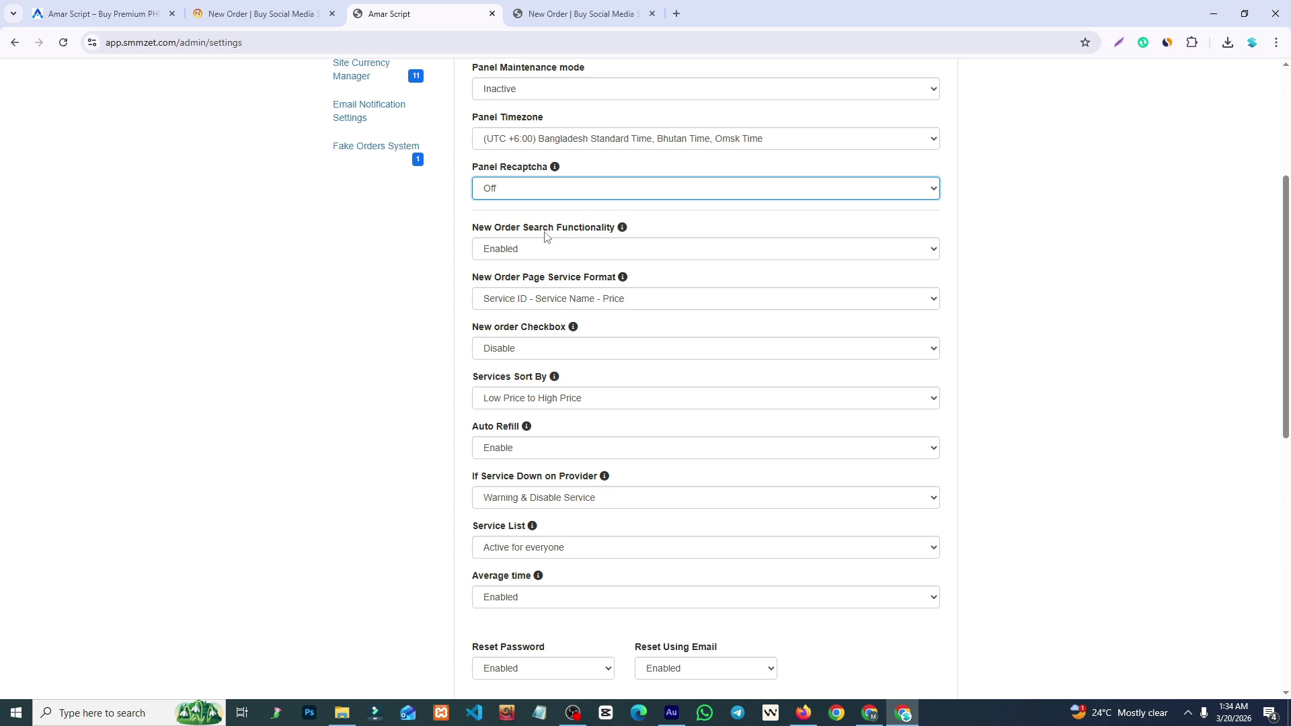
left_click(579, 14)
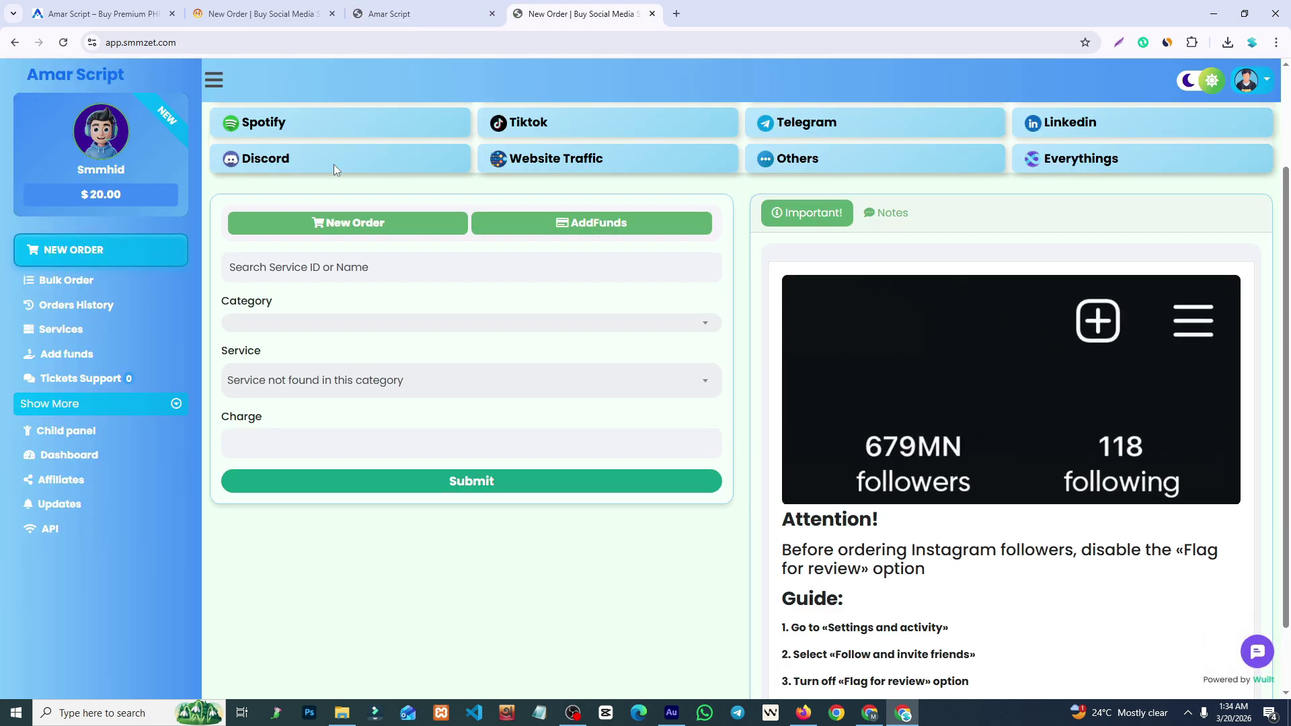
left_click(416, 14)
Set New Order Search Functionality to Disabled and update the general settings.
left_click(532, 250)
left_click(527, 269)
scroll(1079, 633, "down", 15)
left_click(511, 637)
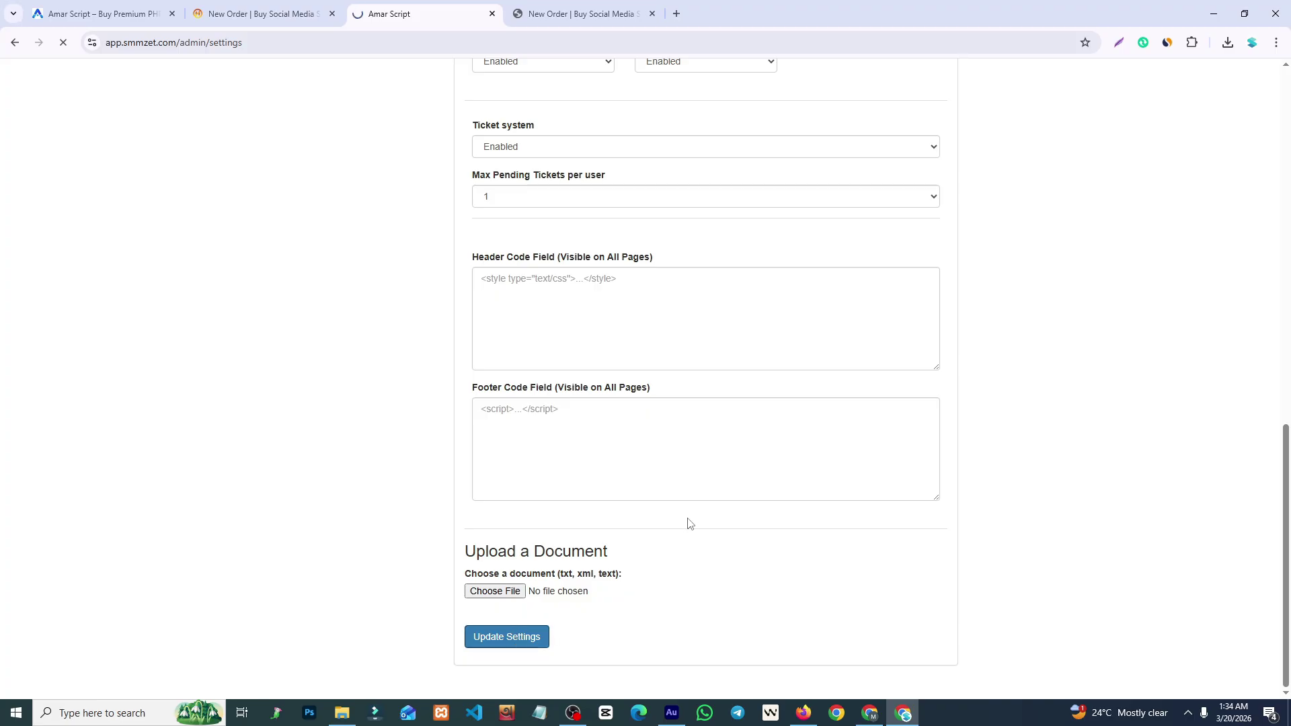
Check the client's New Order form for the search field and return to the general settings.
left_click(551, 8)
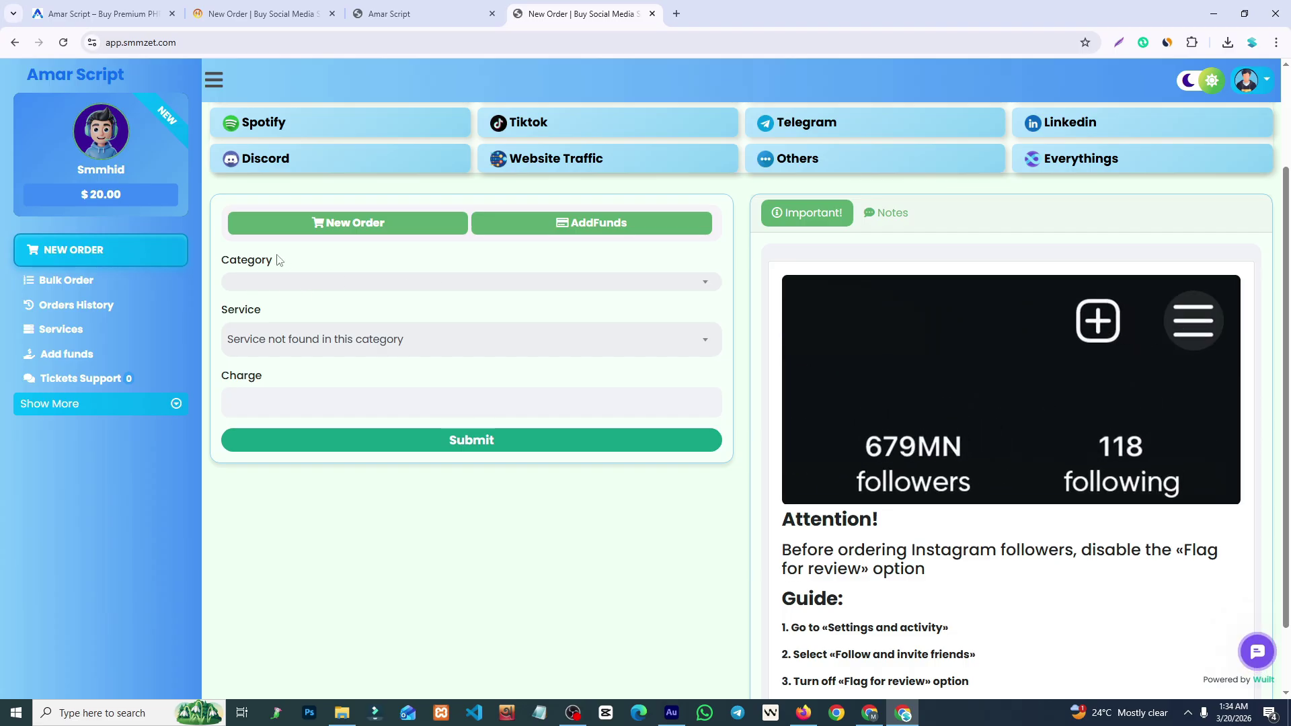
left_click(276, 283)
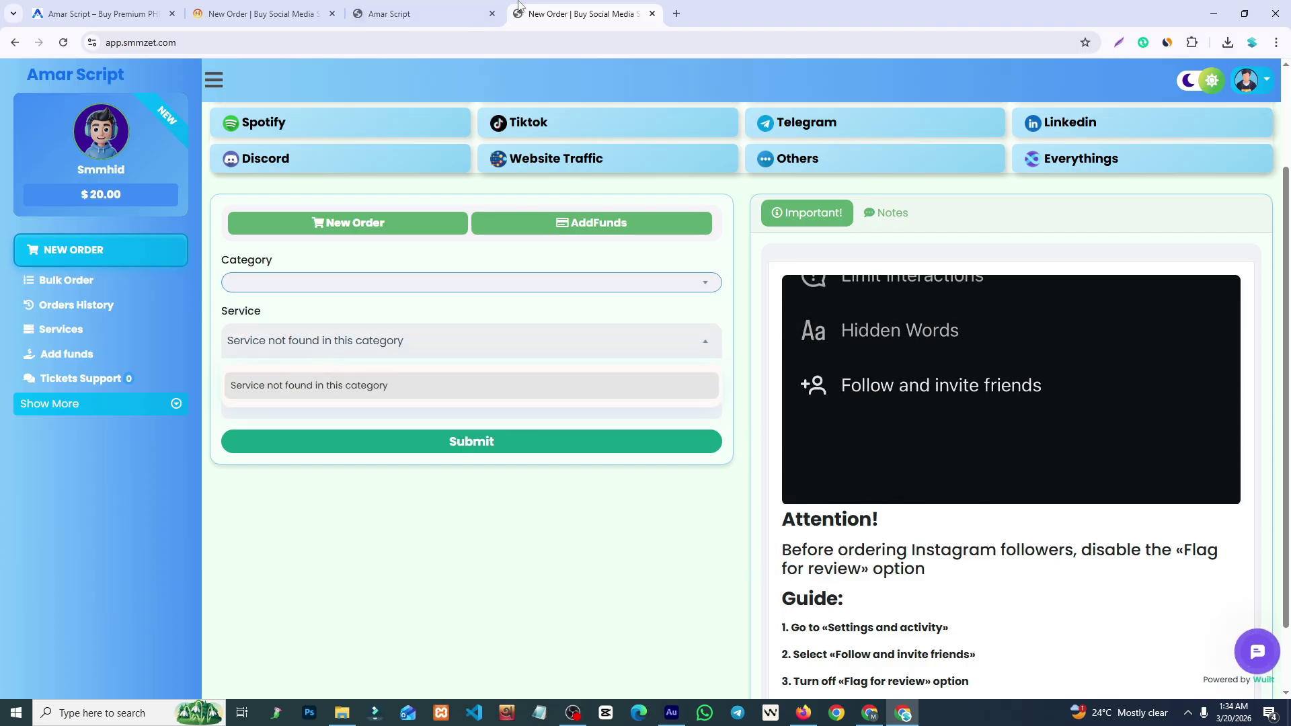
key("ctrl+Page_Up")
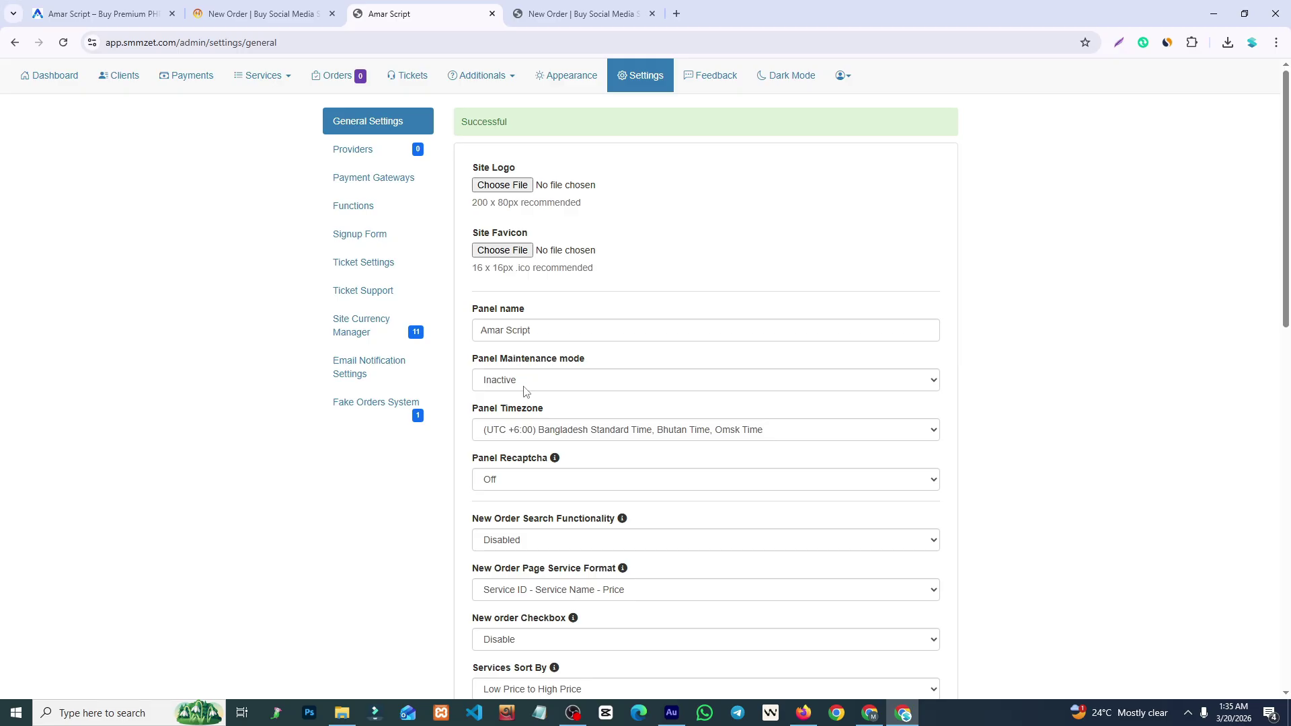
Set New Order Search Functionality to Enabled and view the available New Order Page Service Format options.
left_click(545, 540)
left_click(501, 576)
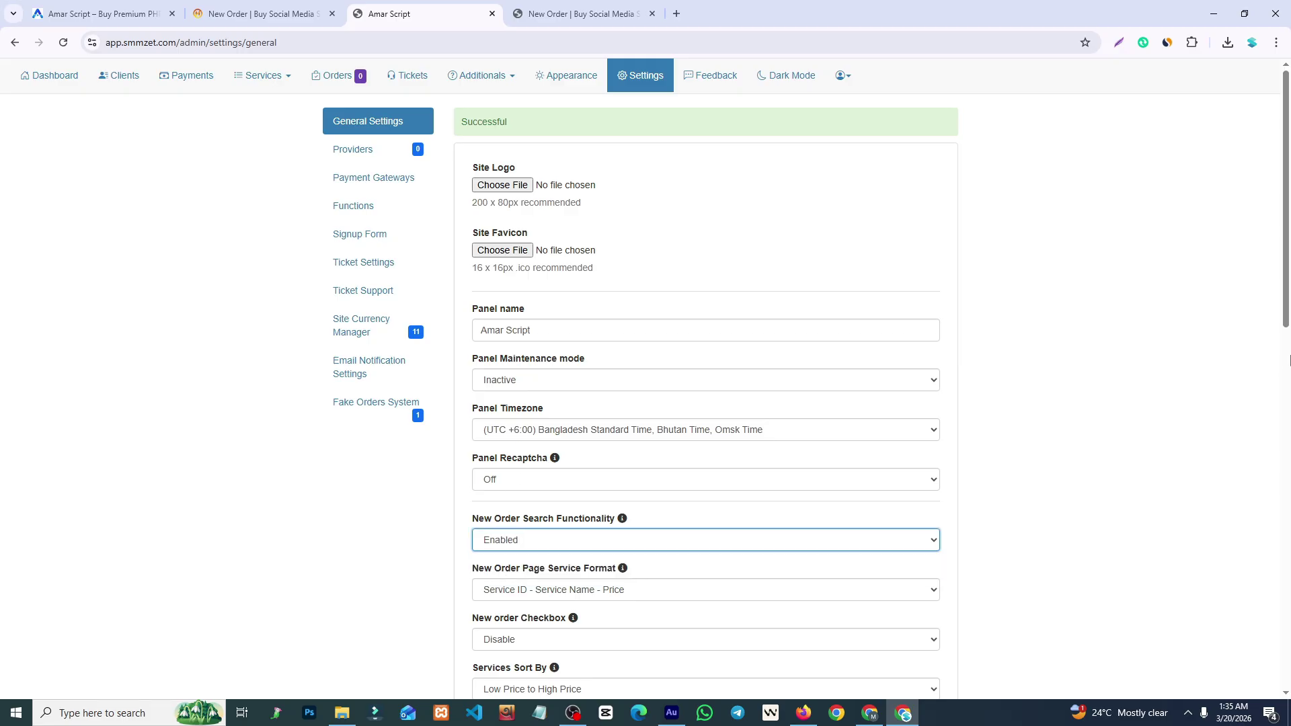
scroll(515, 249, "down", 5)
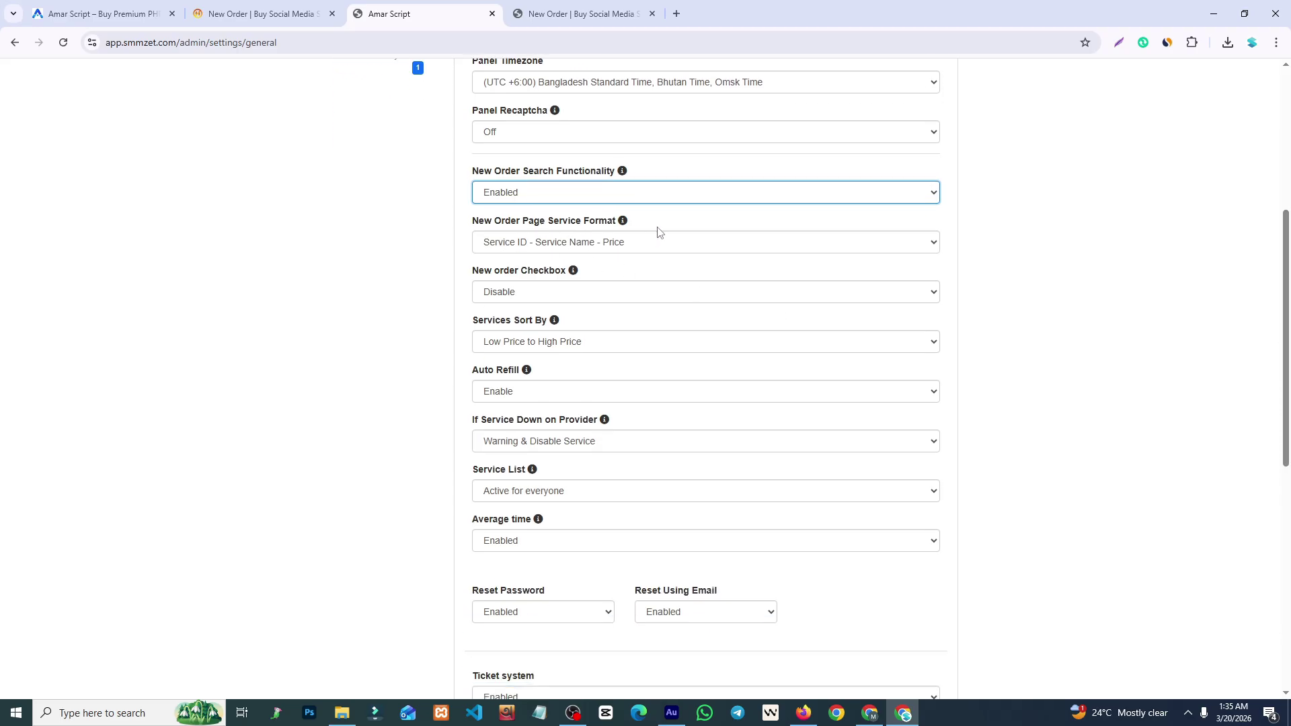
left_click(586, 245)
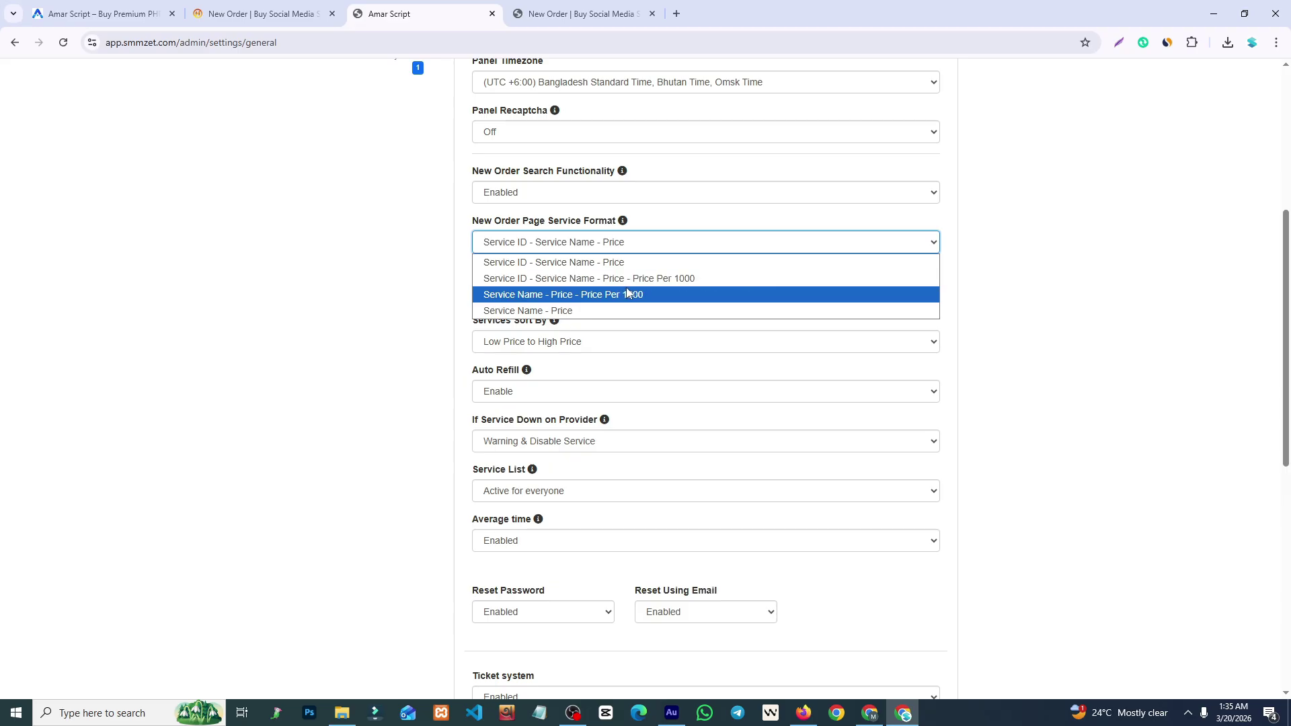
left_click(416, 279)
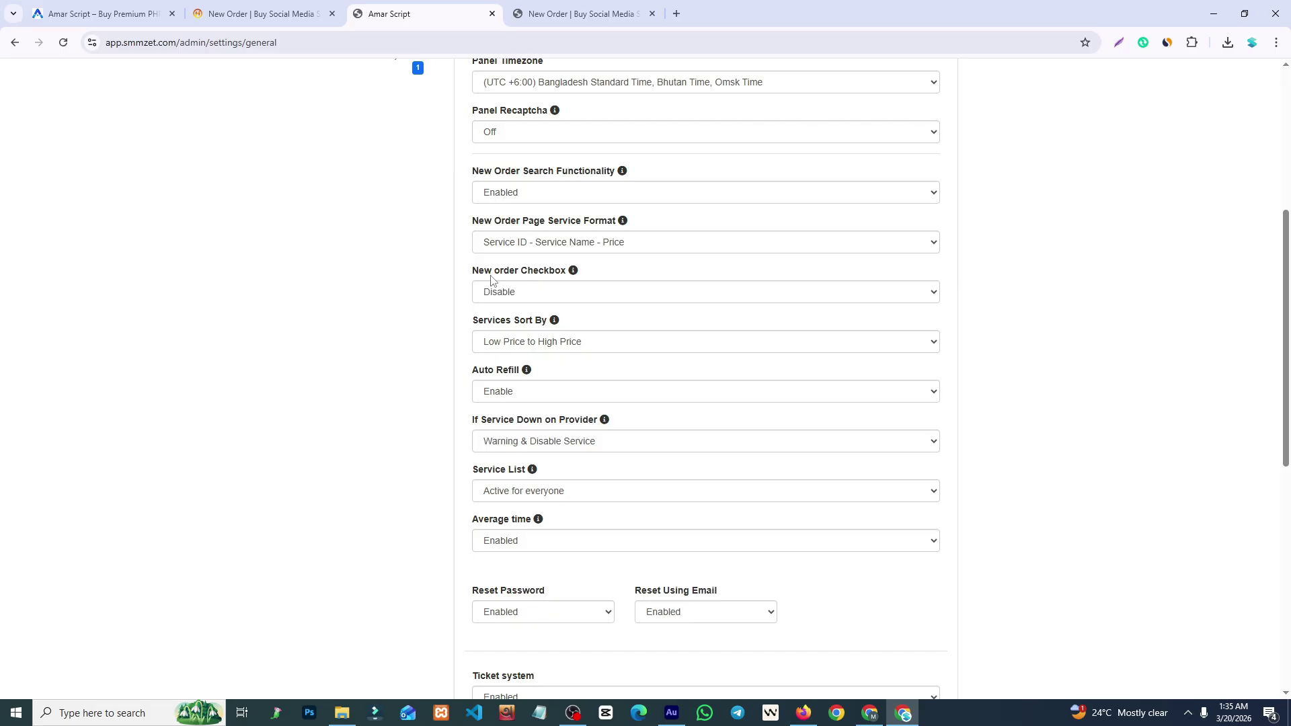
View the New order Checkbox options, check the client's New Order form, and return to the general settings.
left_click(519, 298)
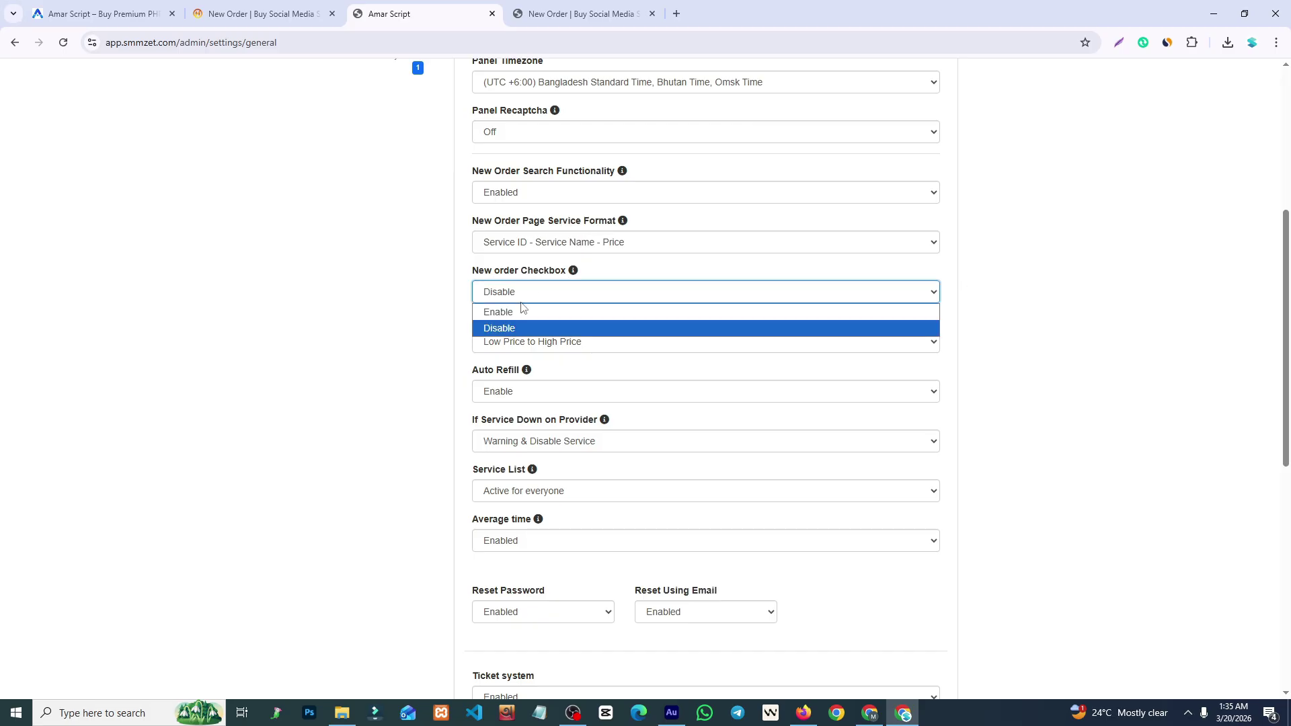
left_click(390, 293)
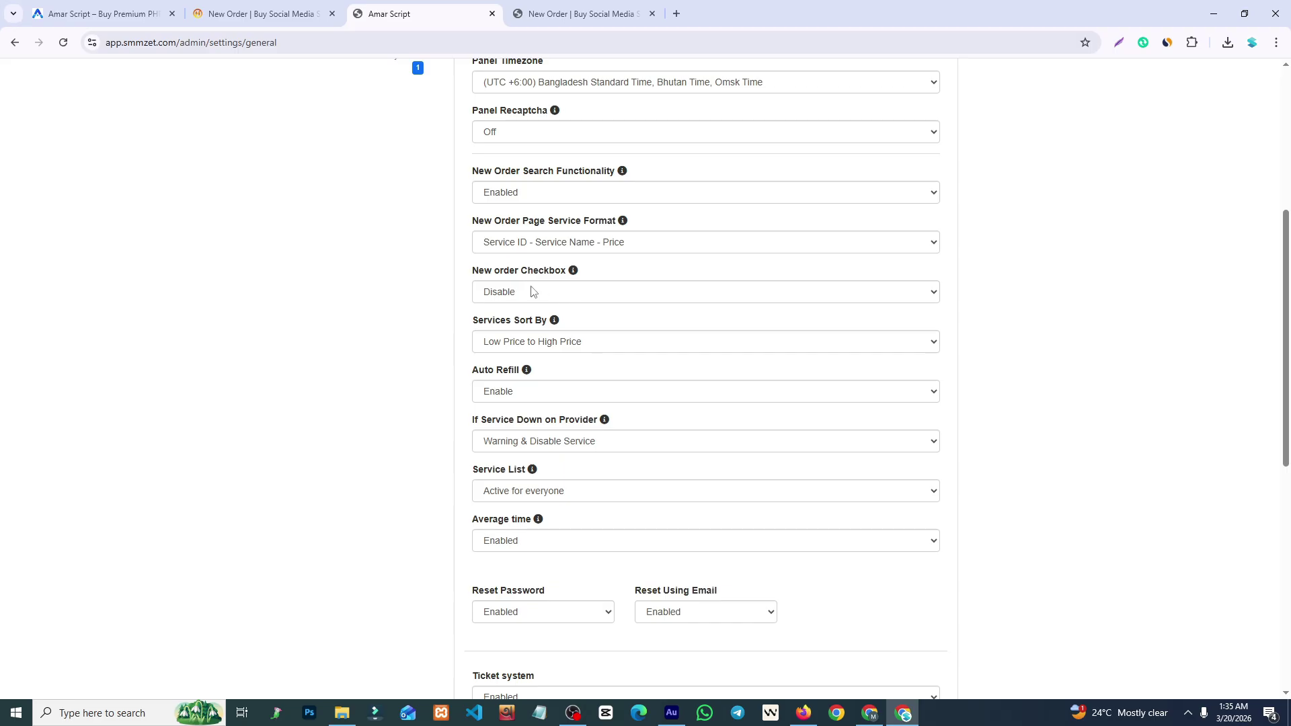
left_click(578, 13)
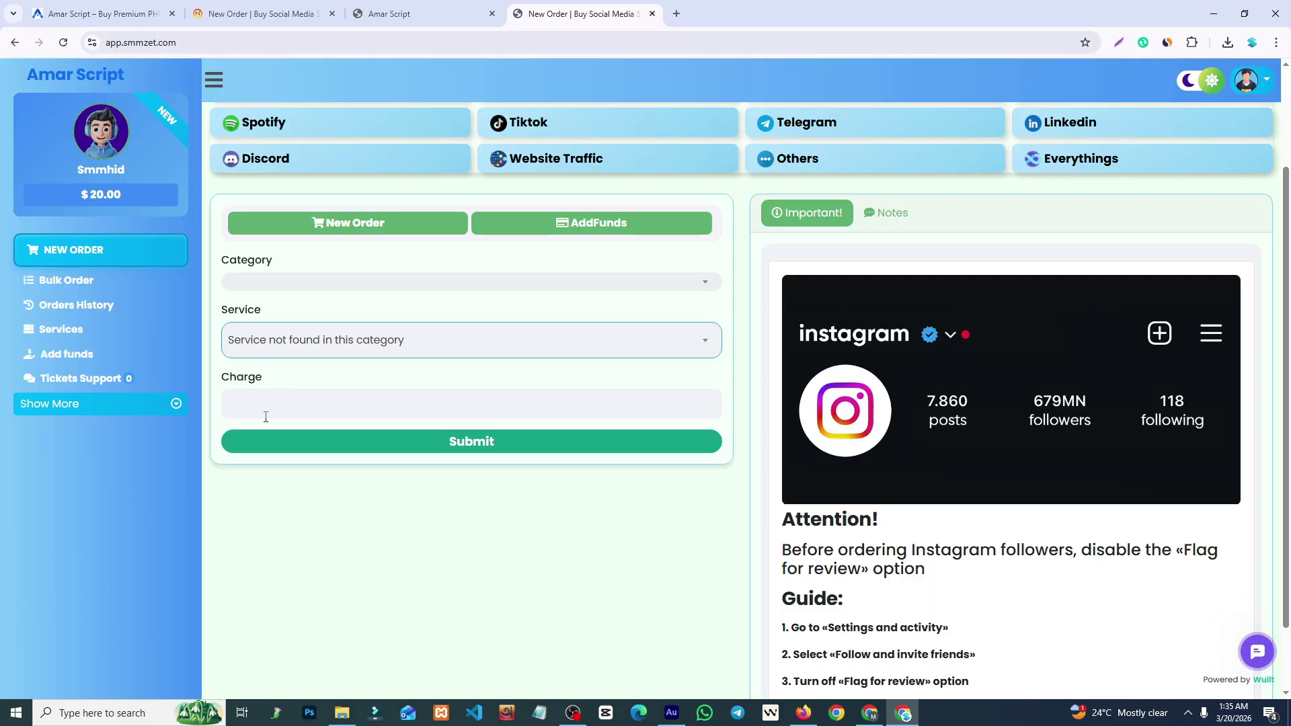
left_click(396, 13)
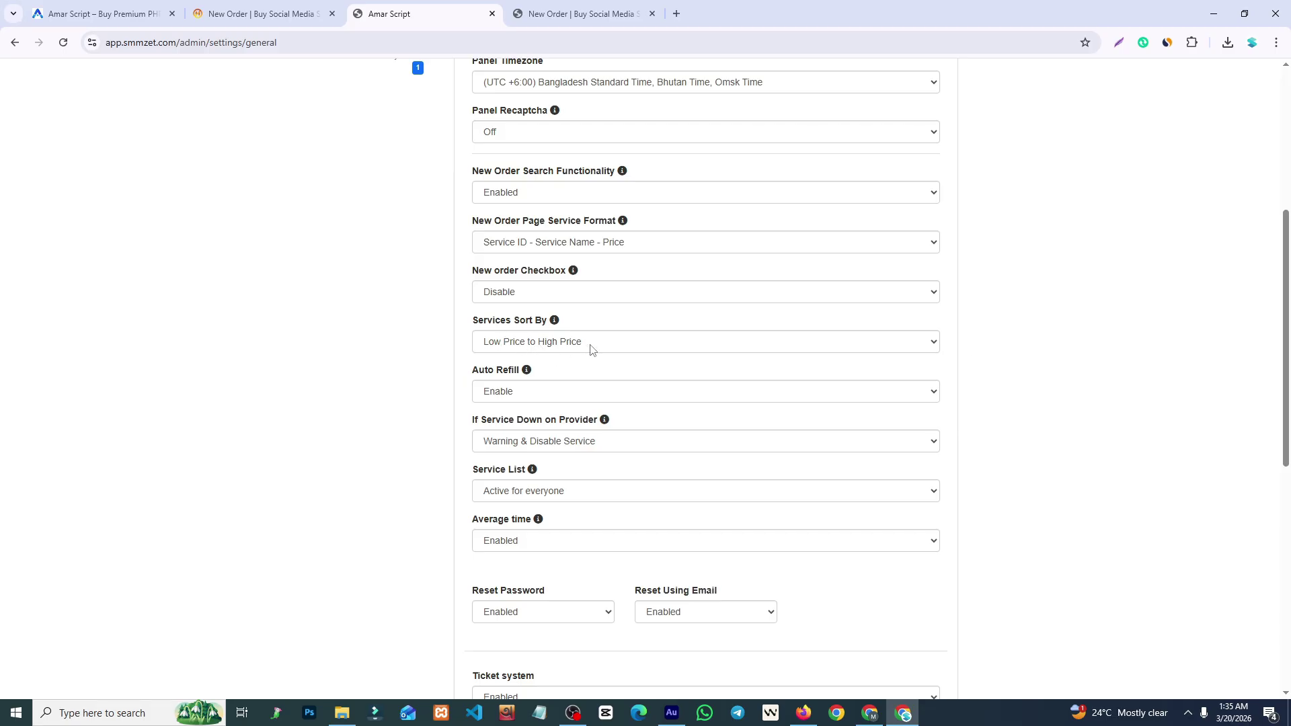
View the Services Sort By options and choose Enable for Auto Refill.
left_click(622, 350)
left_click(620, 347)
left_click(270, 328)
left_click_drag(1289, 334, 1290, 365)
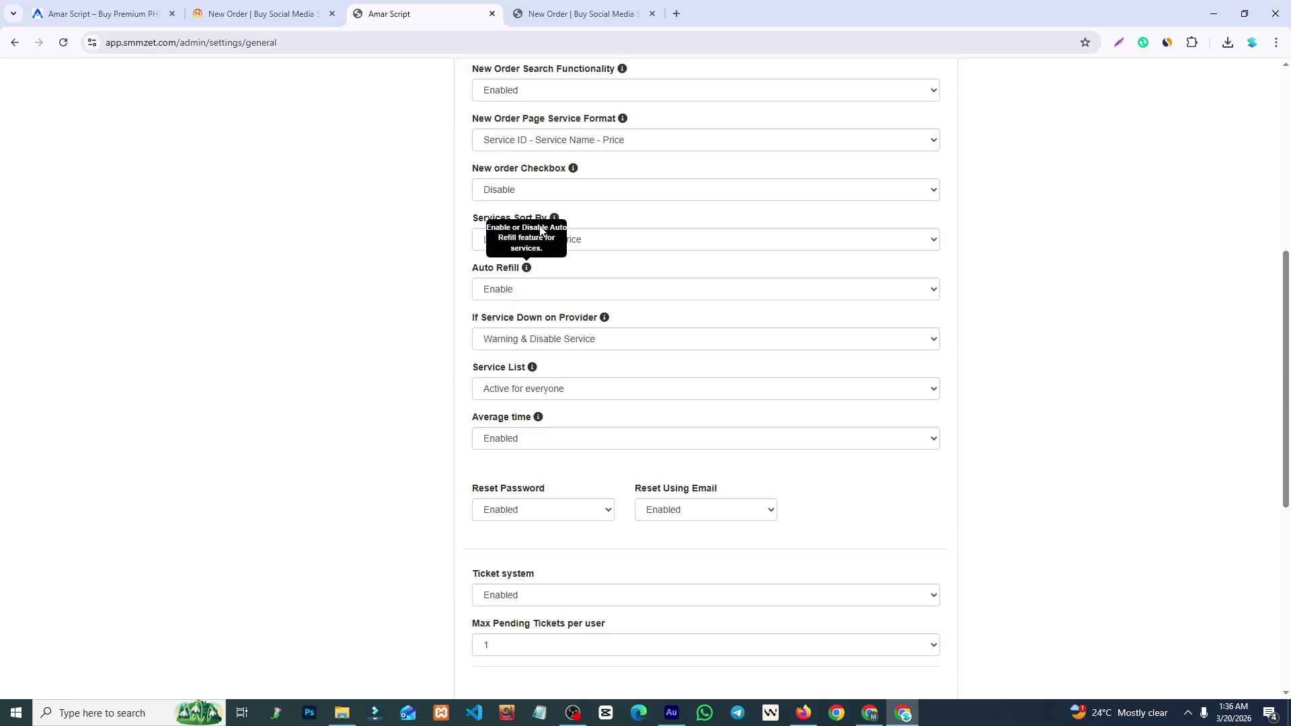
left_click(631, 241)
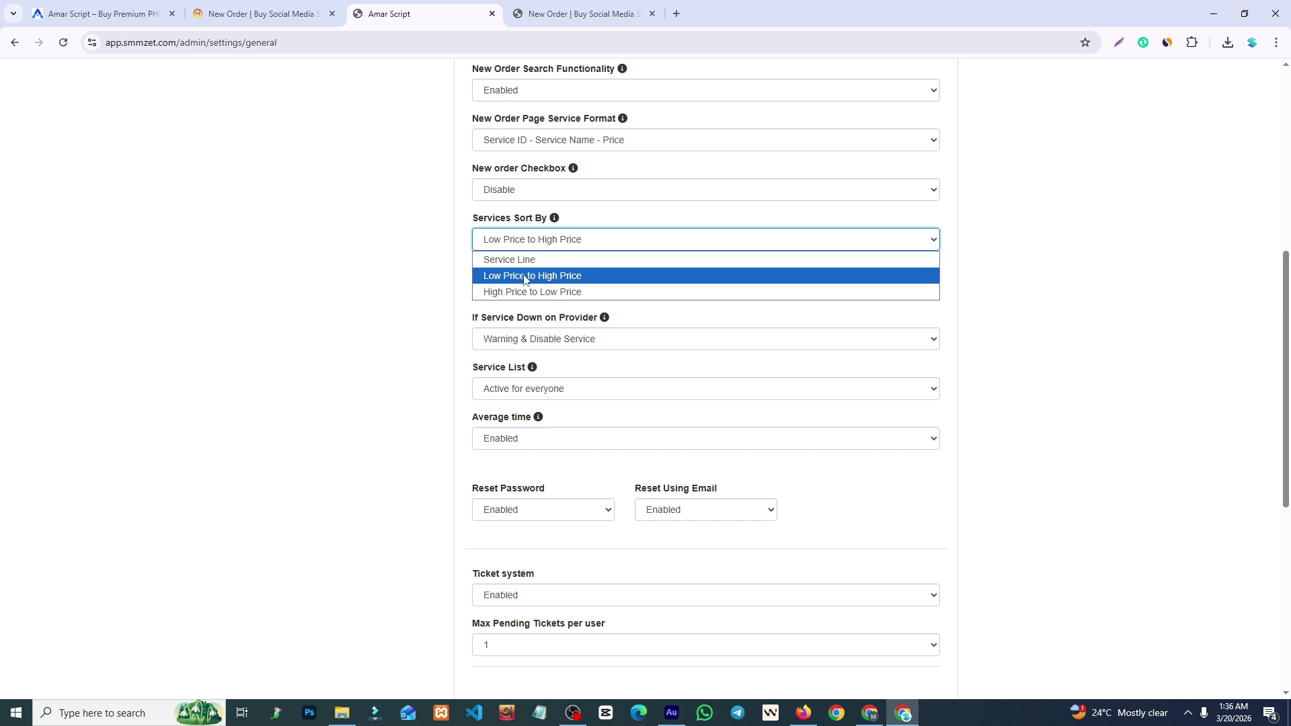
left_click(311, 266)
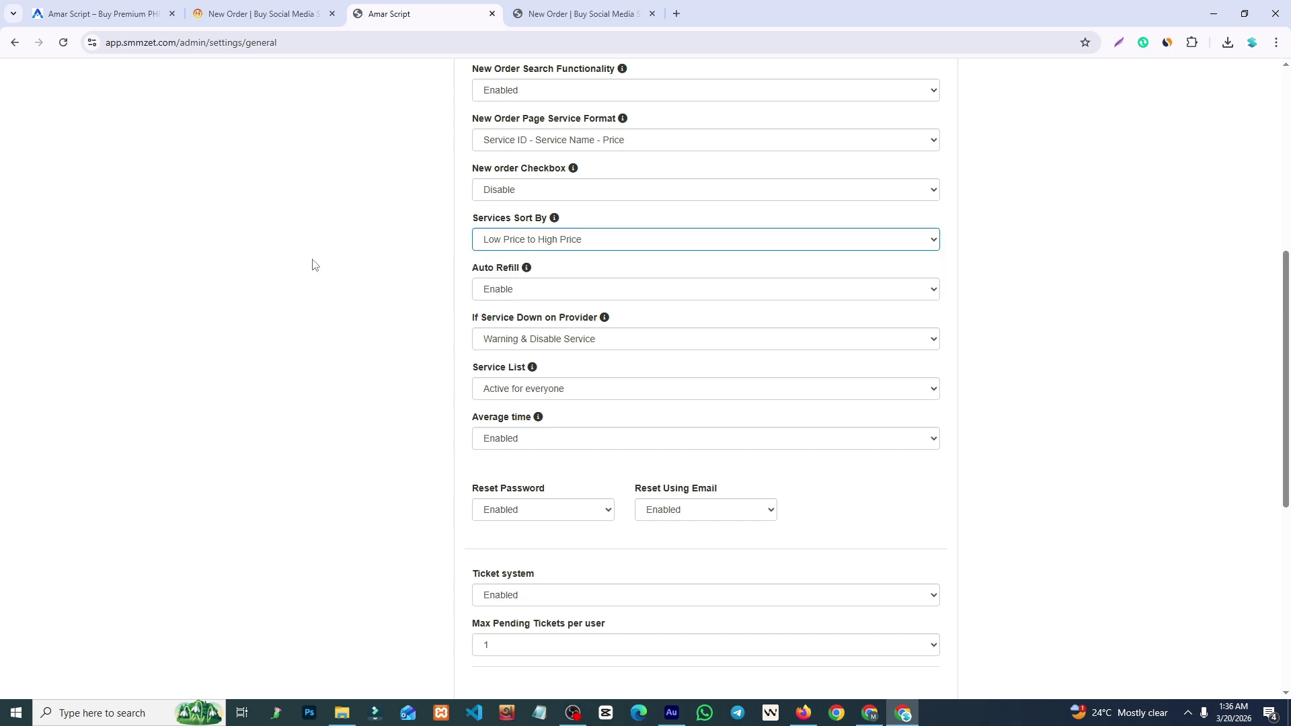
left_click(506, 282)
left_click(501, 303)
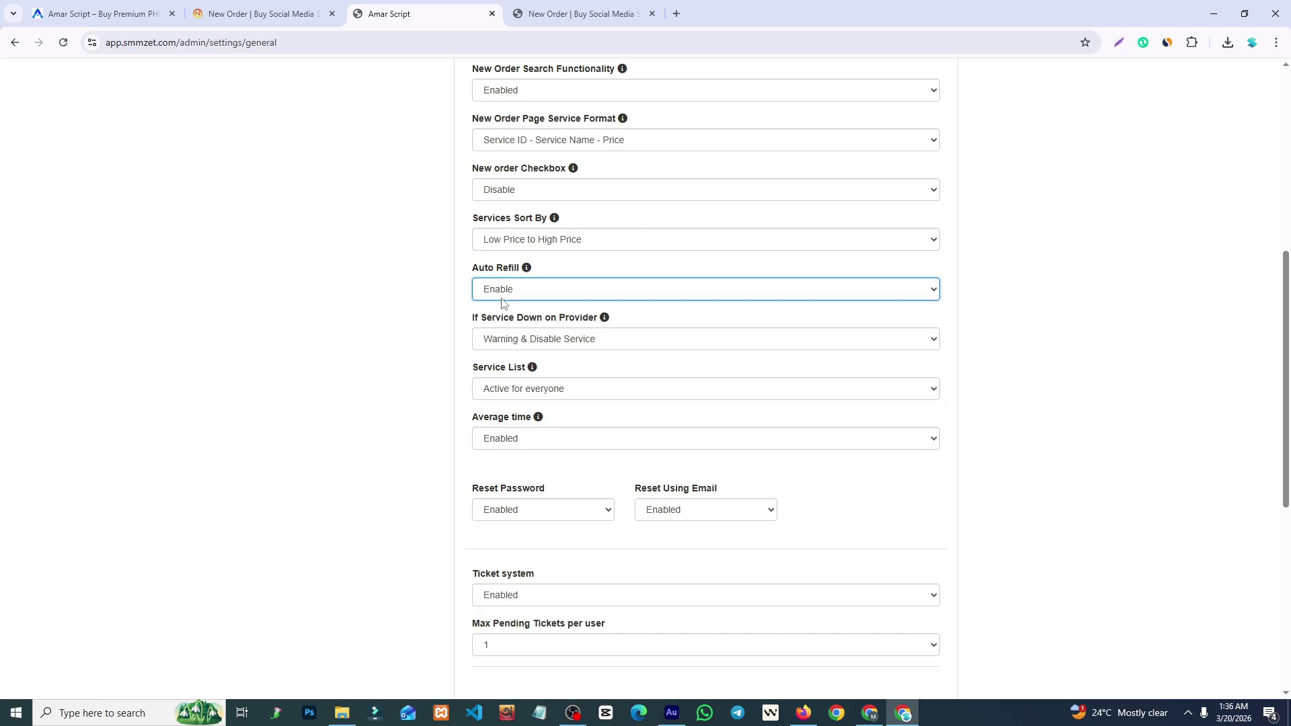
Switch to the SMMHID site and open its Orders History, dismissing the mandatory rules notices.
left_click(259, 14)
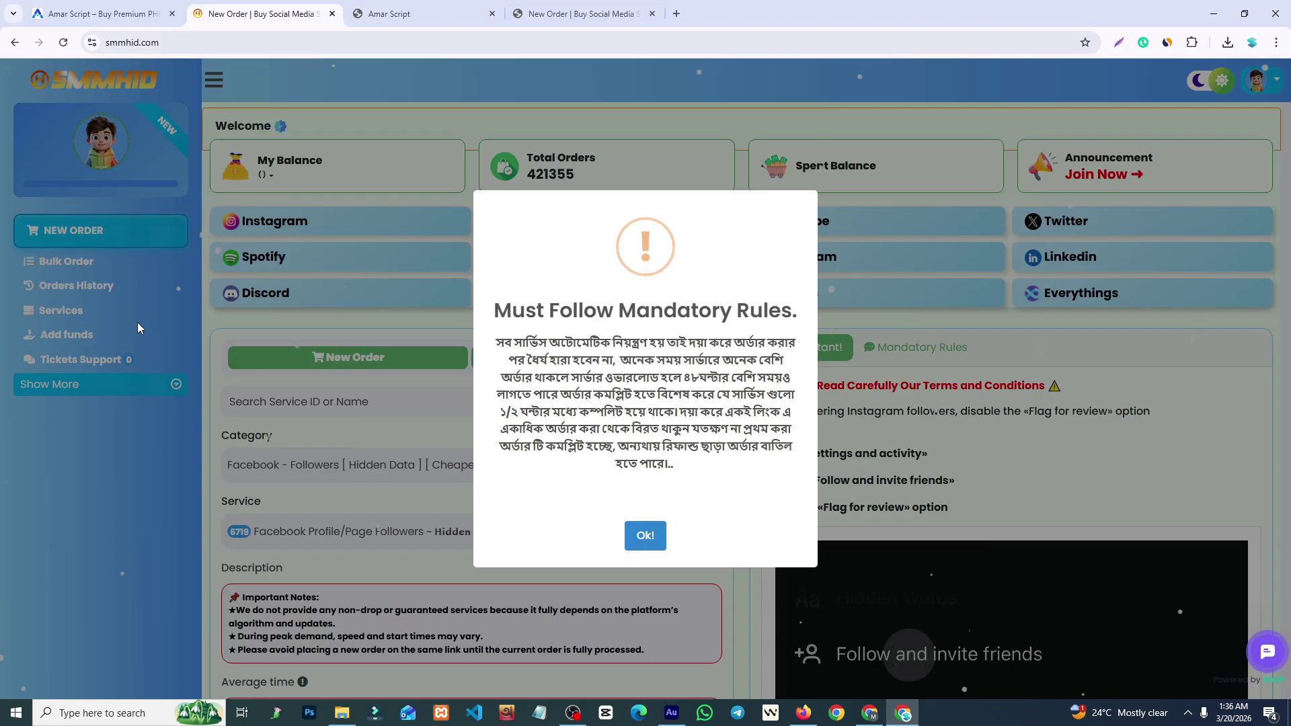
left_click(637, 536)
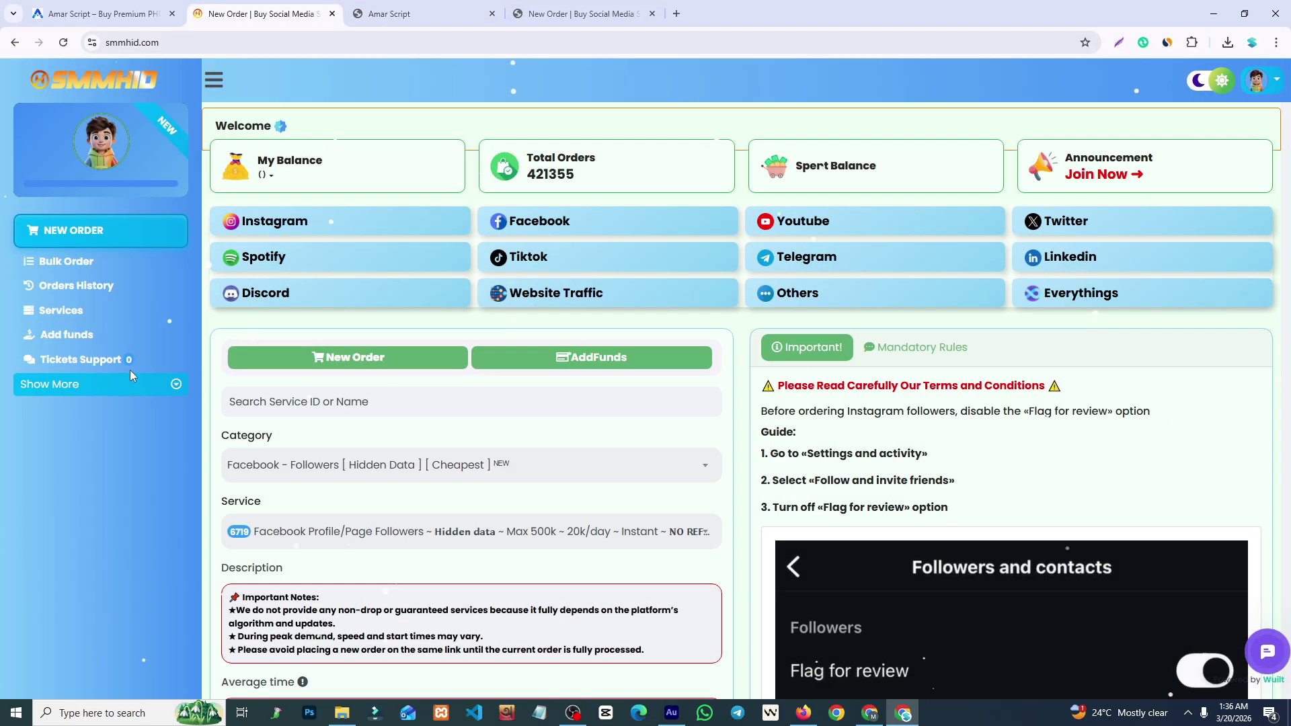
left_click(75, 287)
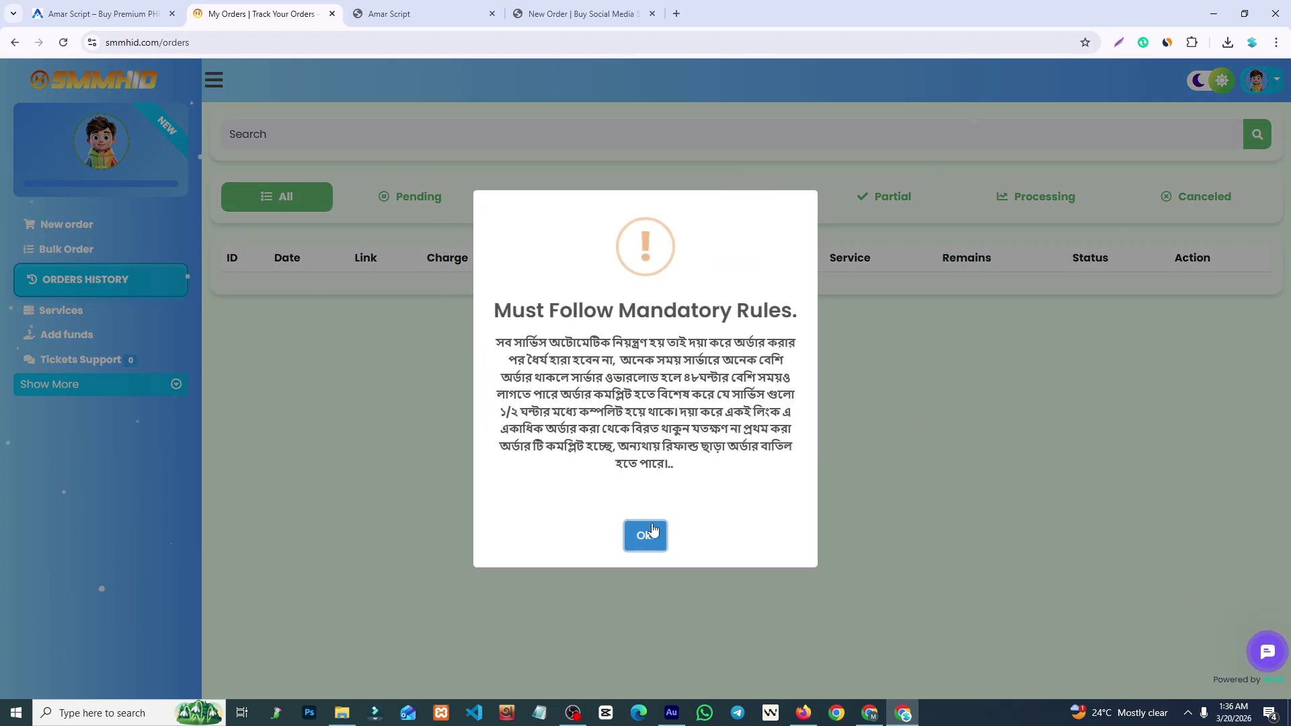
left_click(644, 534)
Log out of the SMMHID site and sign back in with Google.
left_click(1256, 79)
left_click(1187, 151)
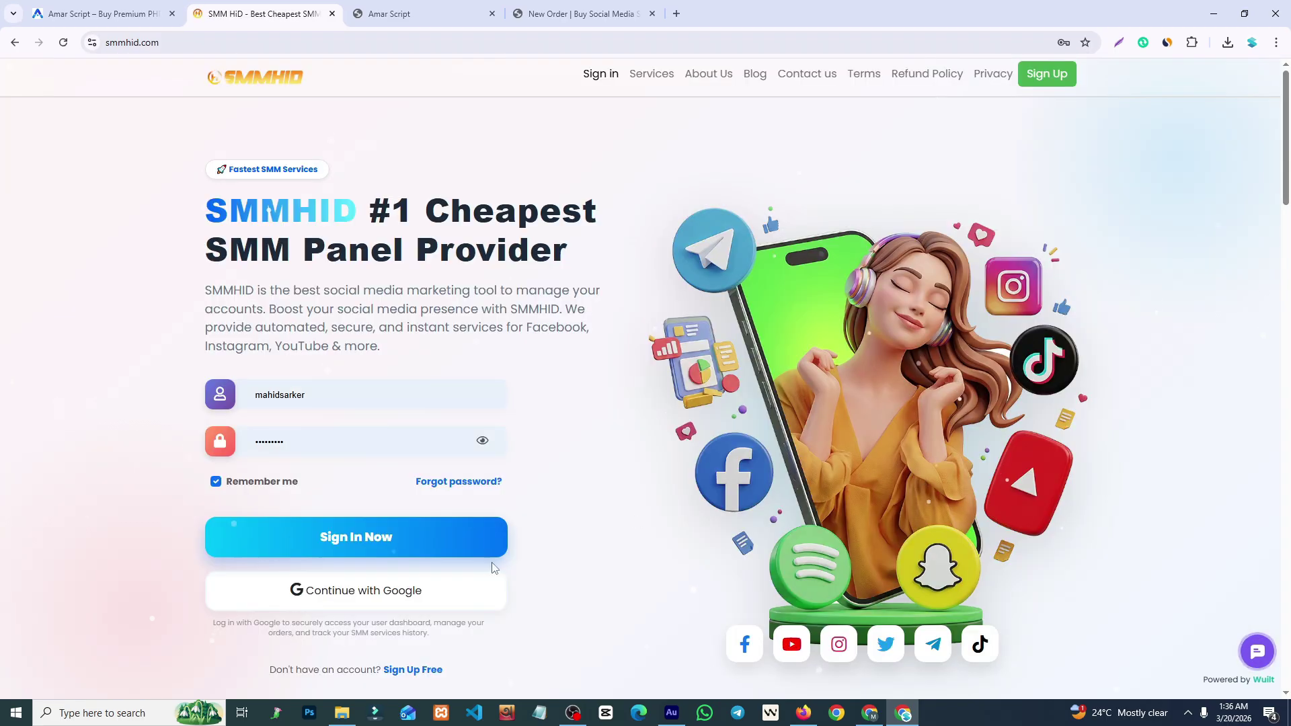
left_click(342, 592)
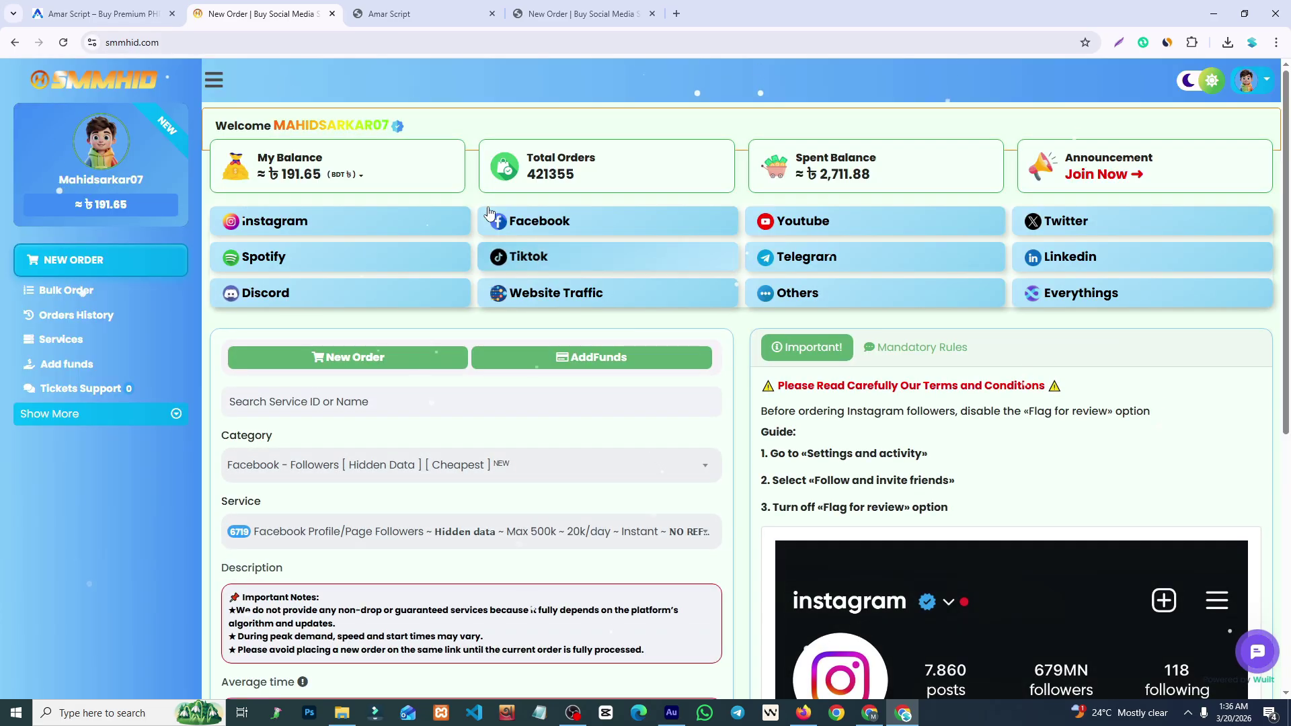
Look at the Refill actions on completed orders in SMMHID's Orders History and return to the panel's general settings.
left_click(76, 315)
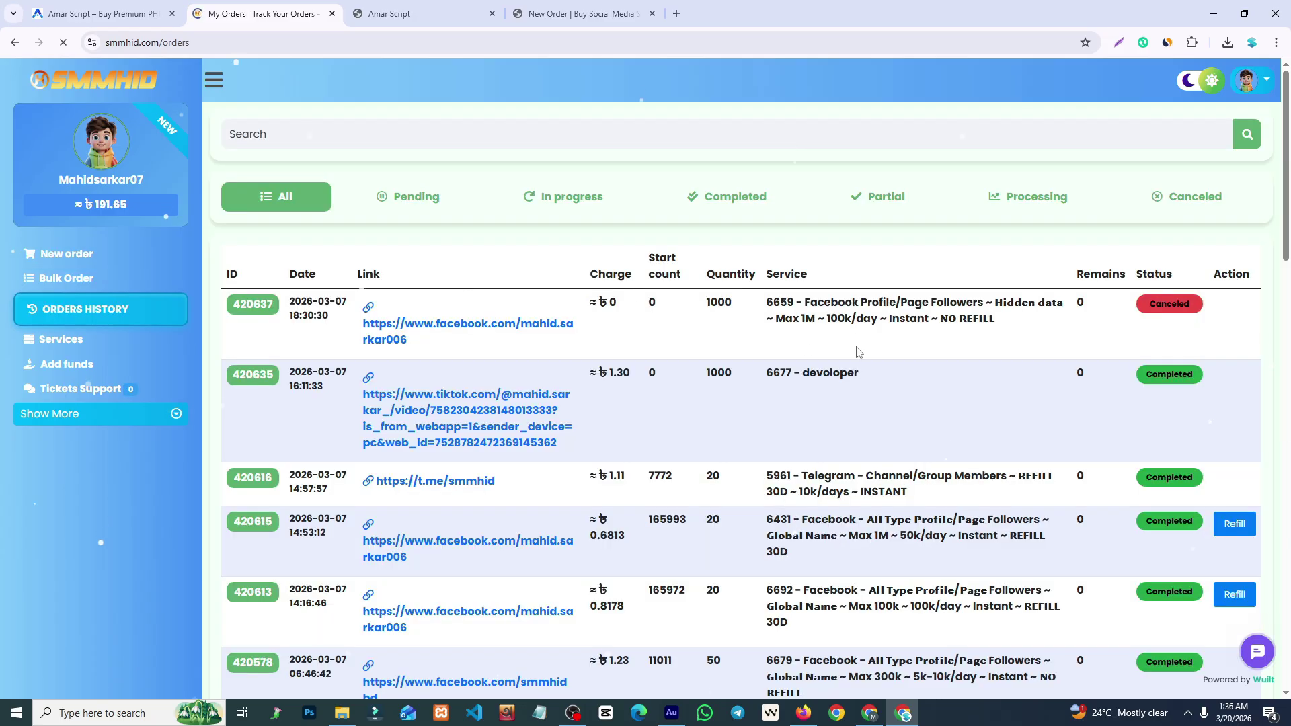
scroll(858, 351, "down", 5)
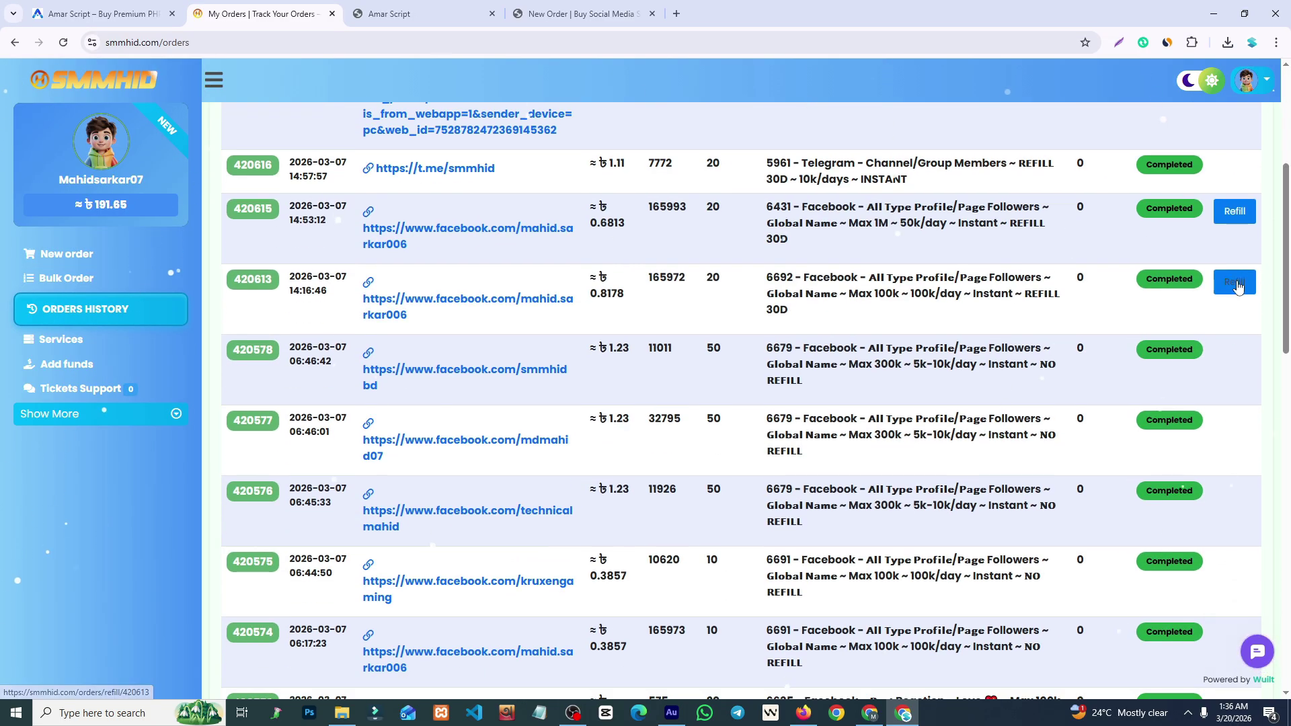
left_click(450, 7)
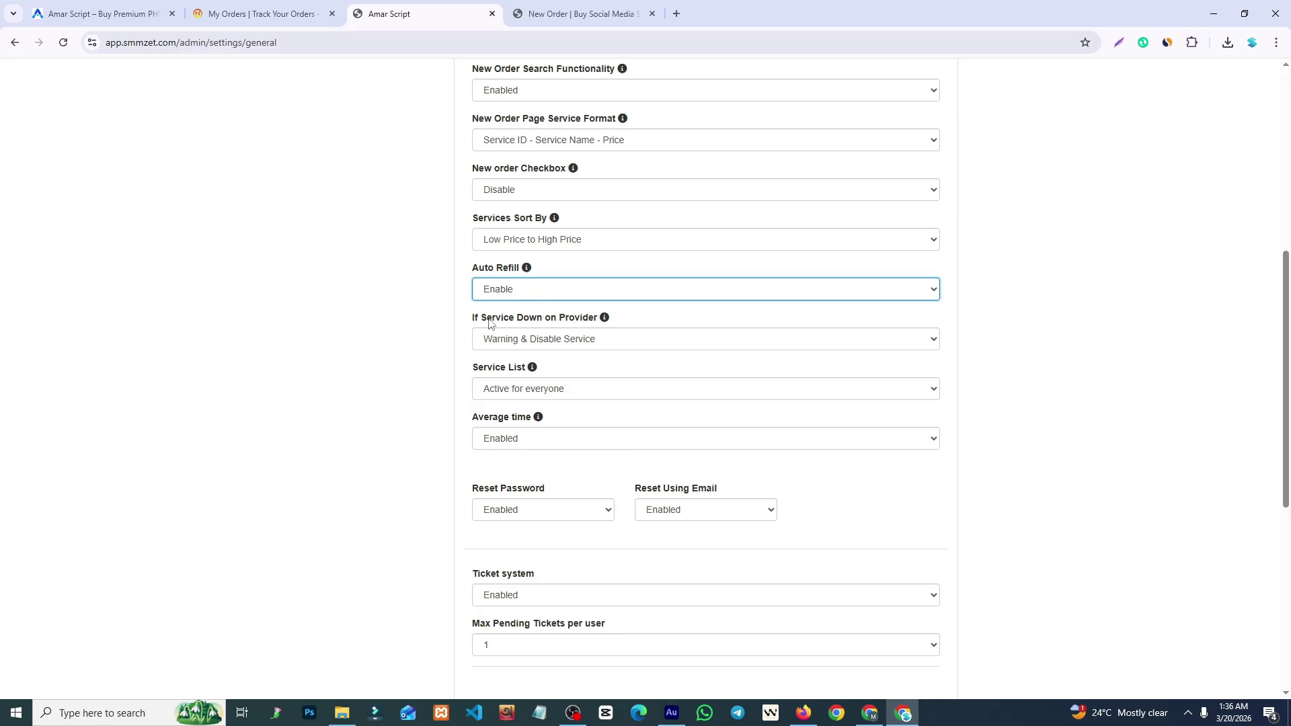
View the If Service Down on Provider options and keep Service List on Active for everyone.
left_click(555, 340)
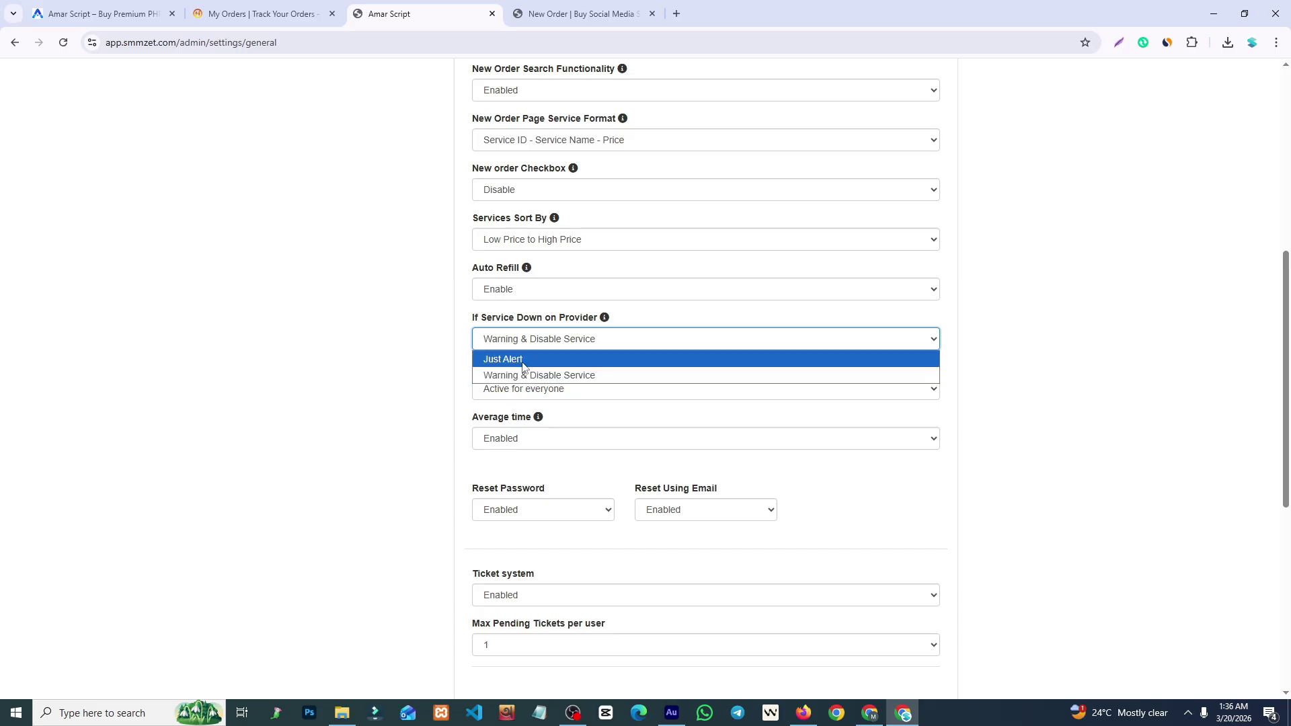
left_click(357, 347)
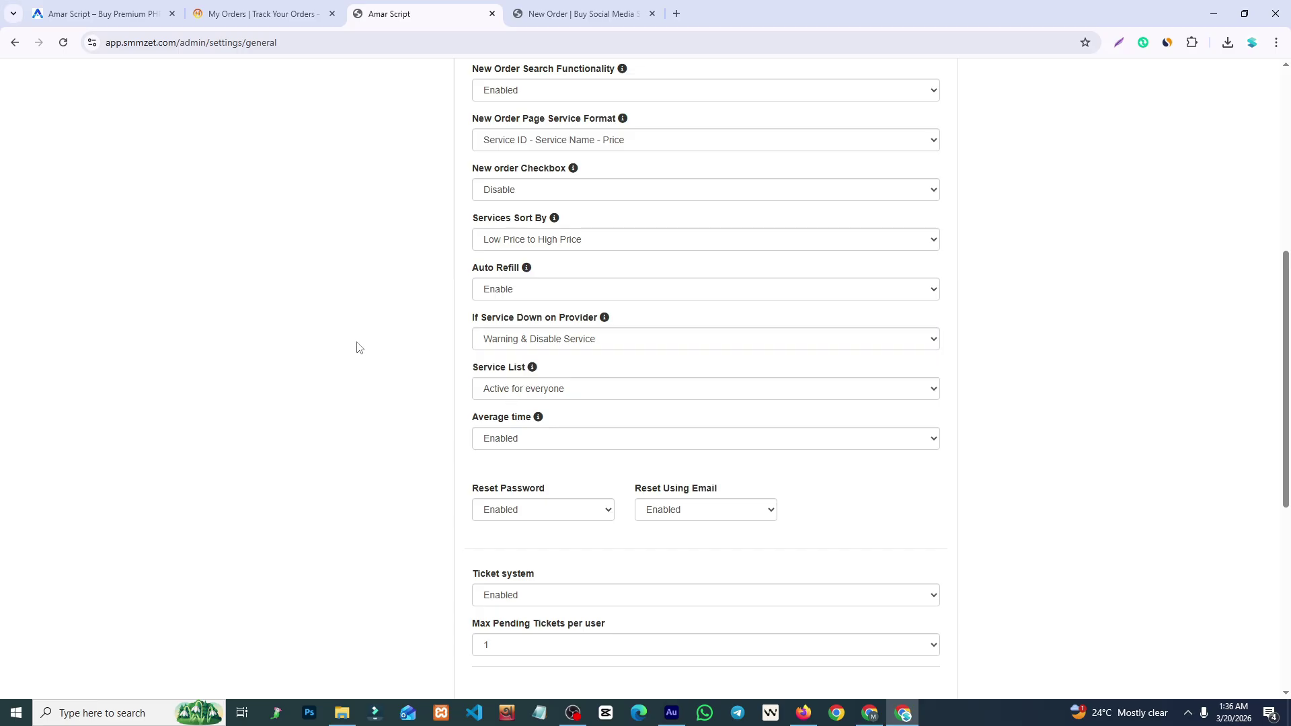
left_click(580, 347)
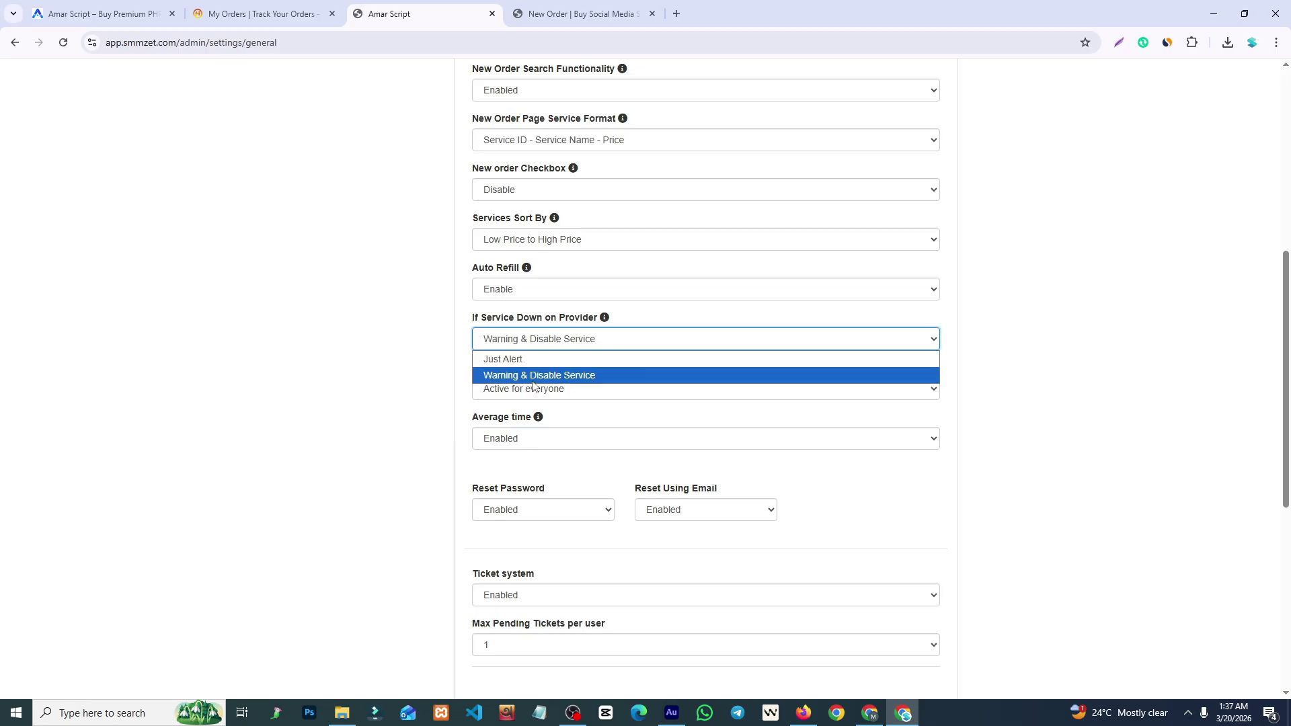
left_click(334, 340)
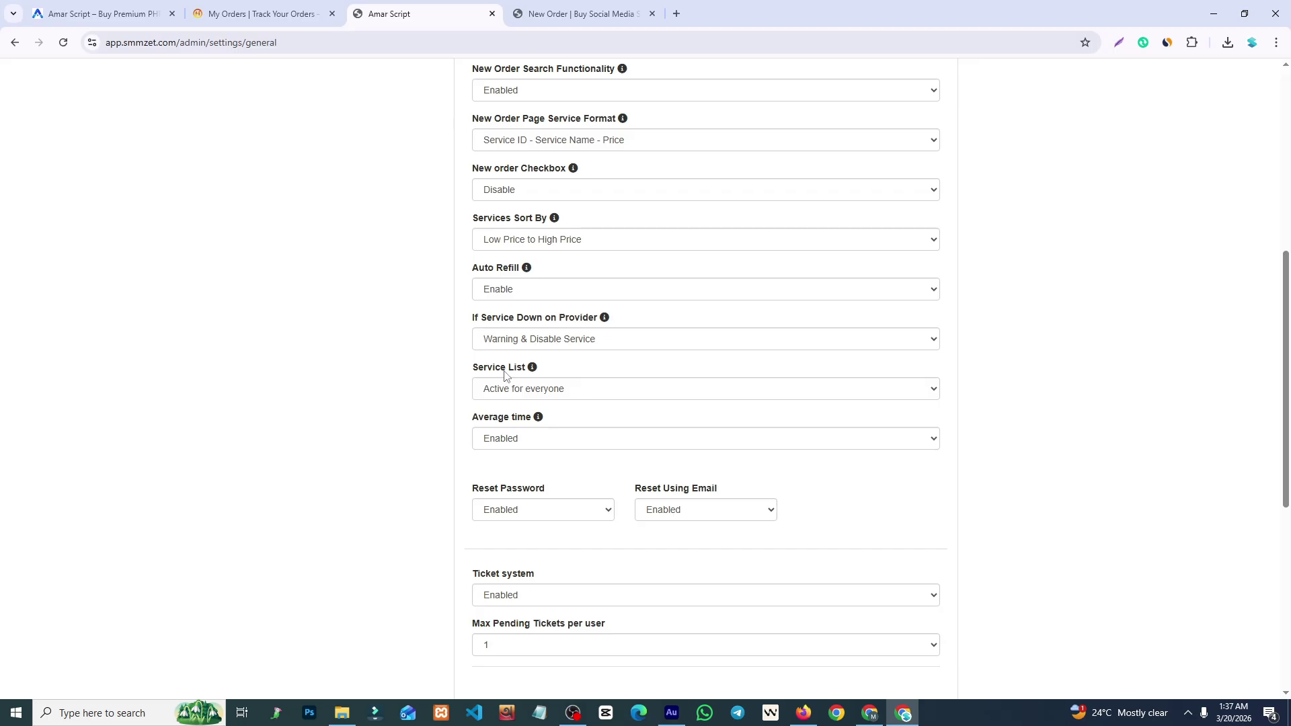
left_click(532, 394)
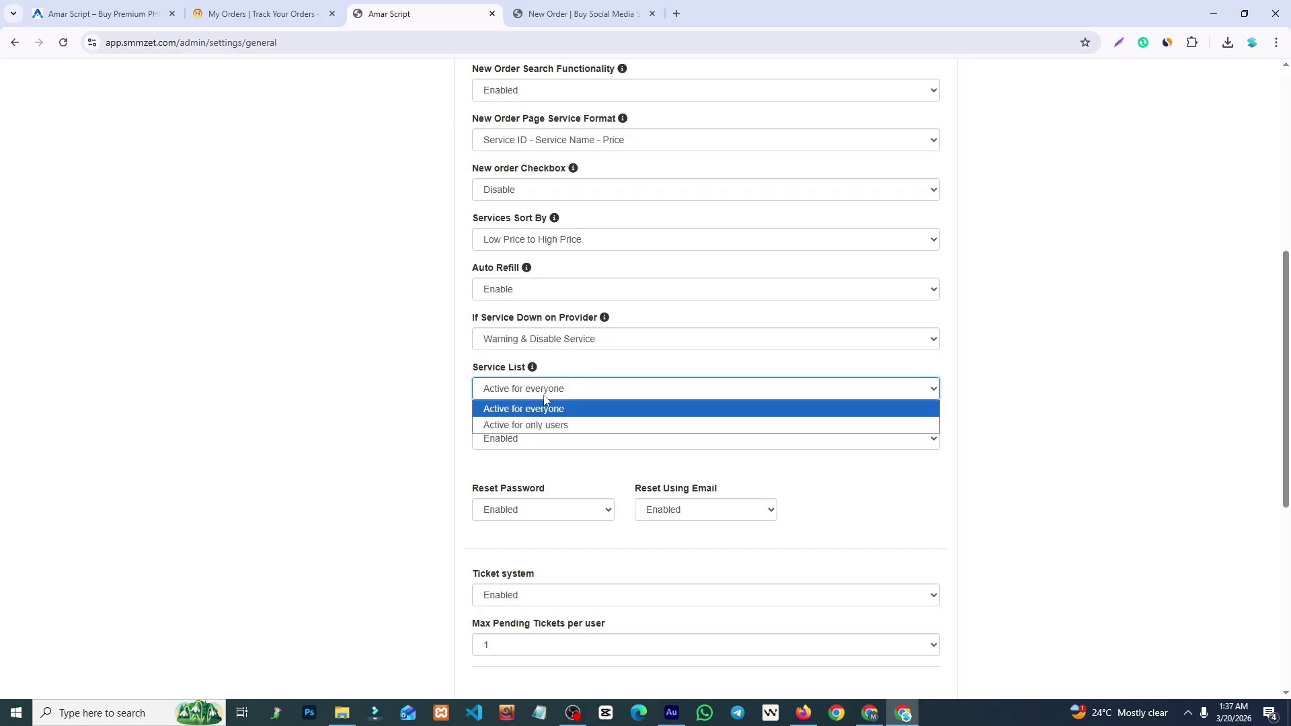
left_click(543, 395)
Log out of the SMMHID site and open its public Services list as a visitor.
left_click(555, 9)
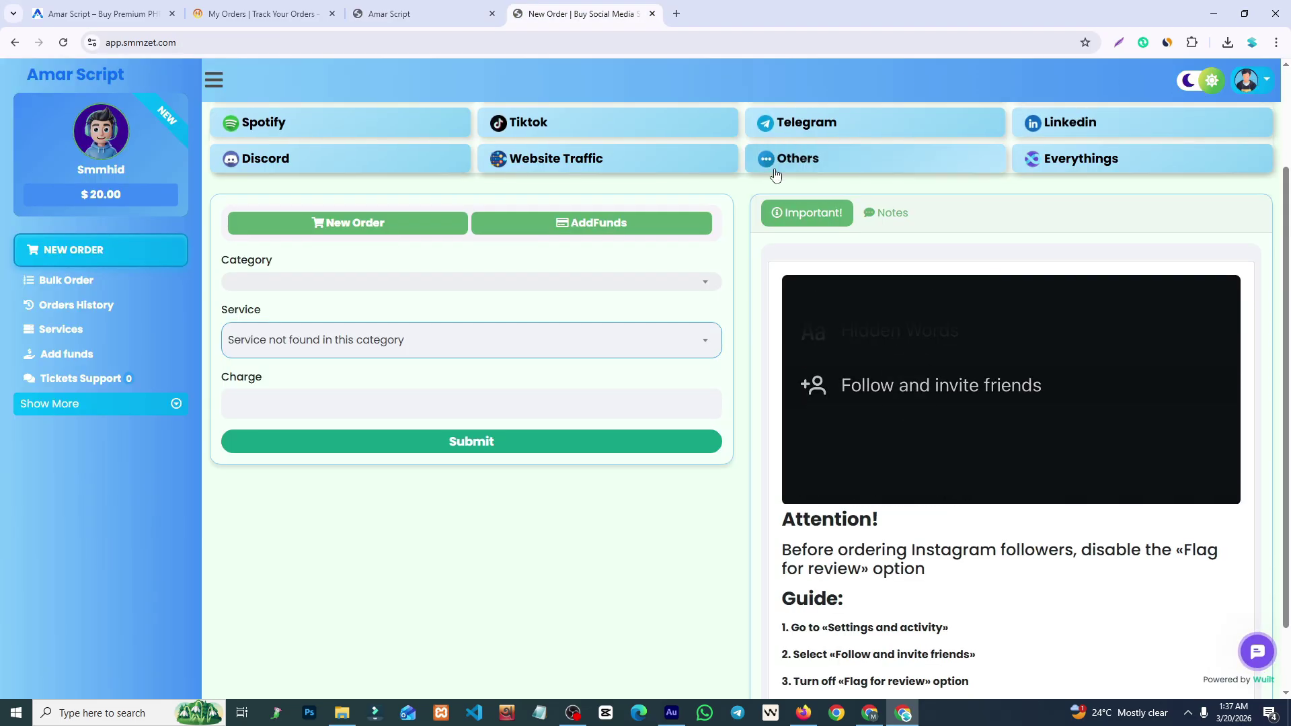
left_click(262, 13)
left_click(1247, 79)
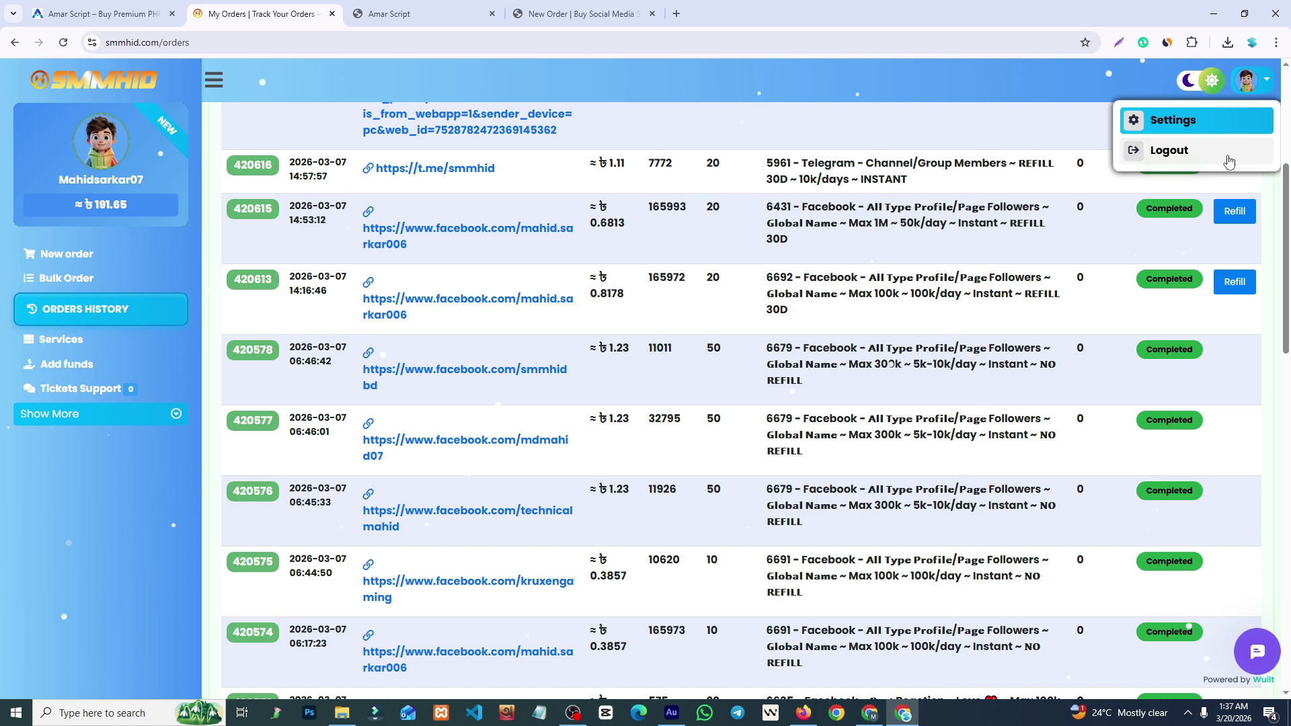
left_click(1229, 162)
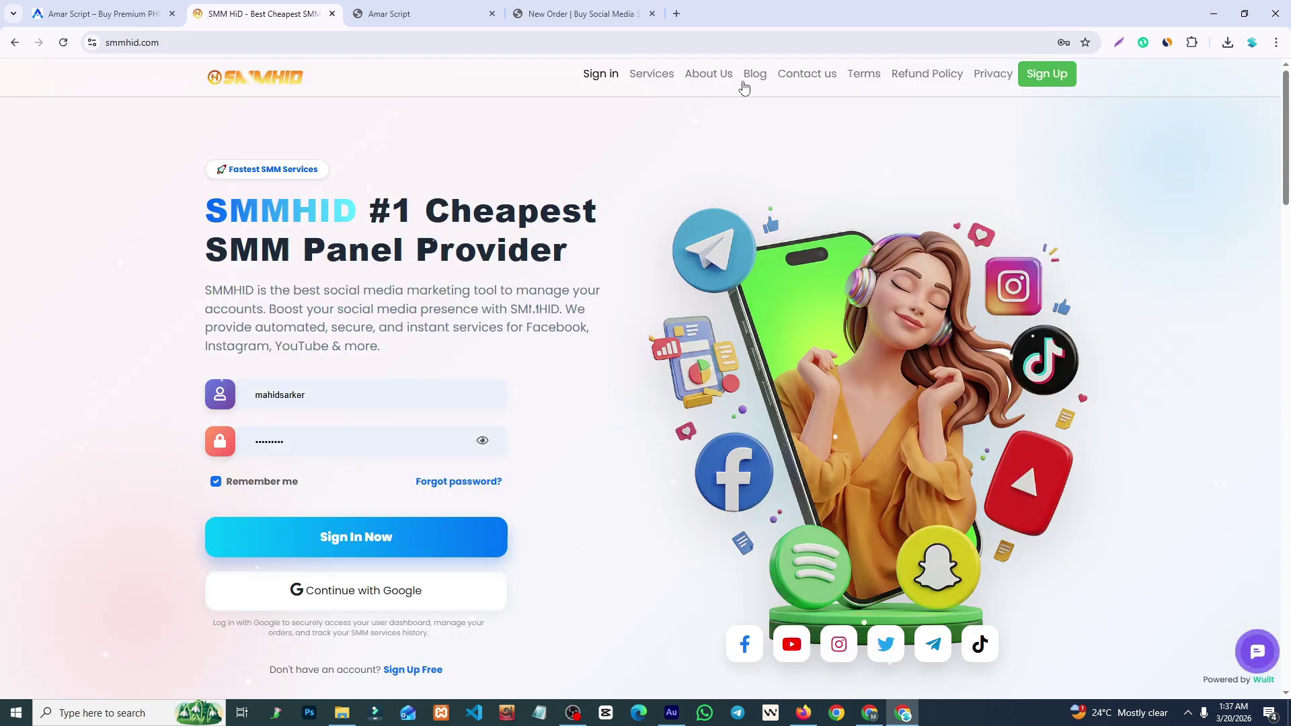
left_click(651, 76)
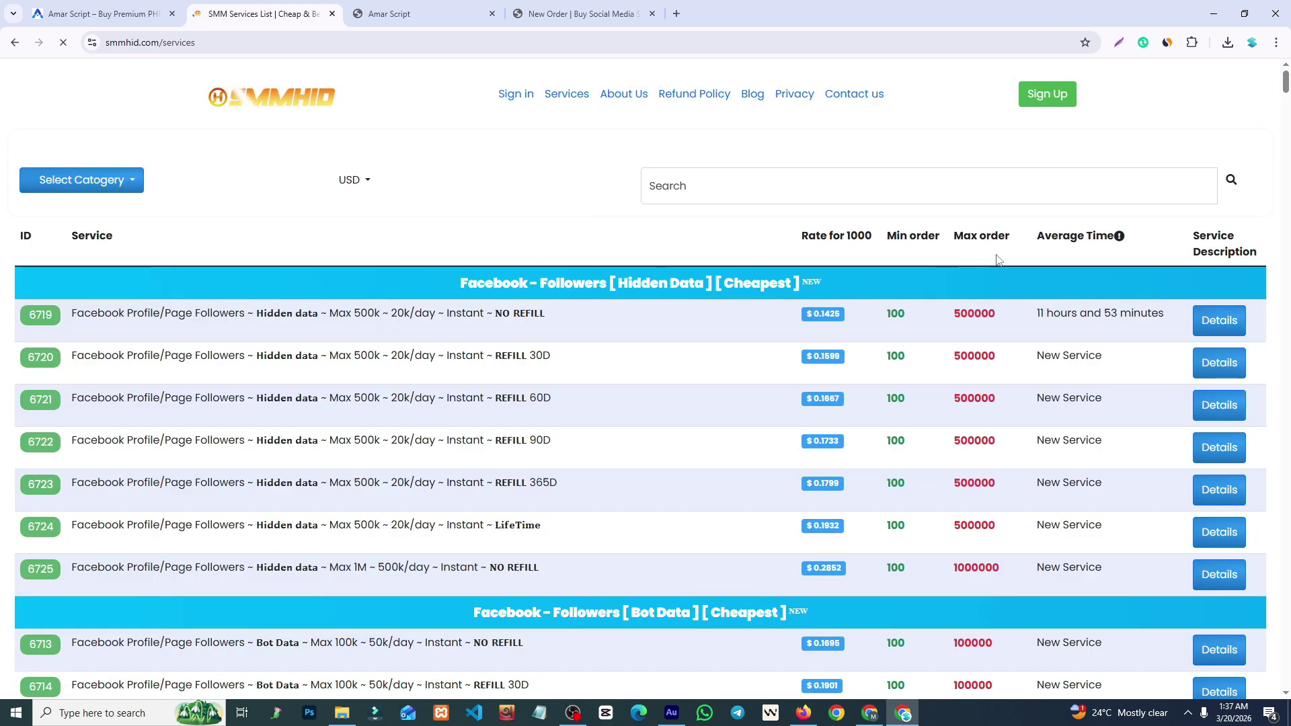
Look over the client dashboard on the Amar Script panel and return to the general settings.
left_click(586, 4)
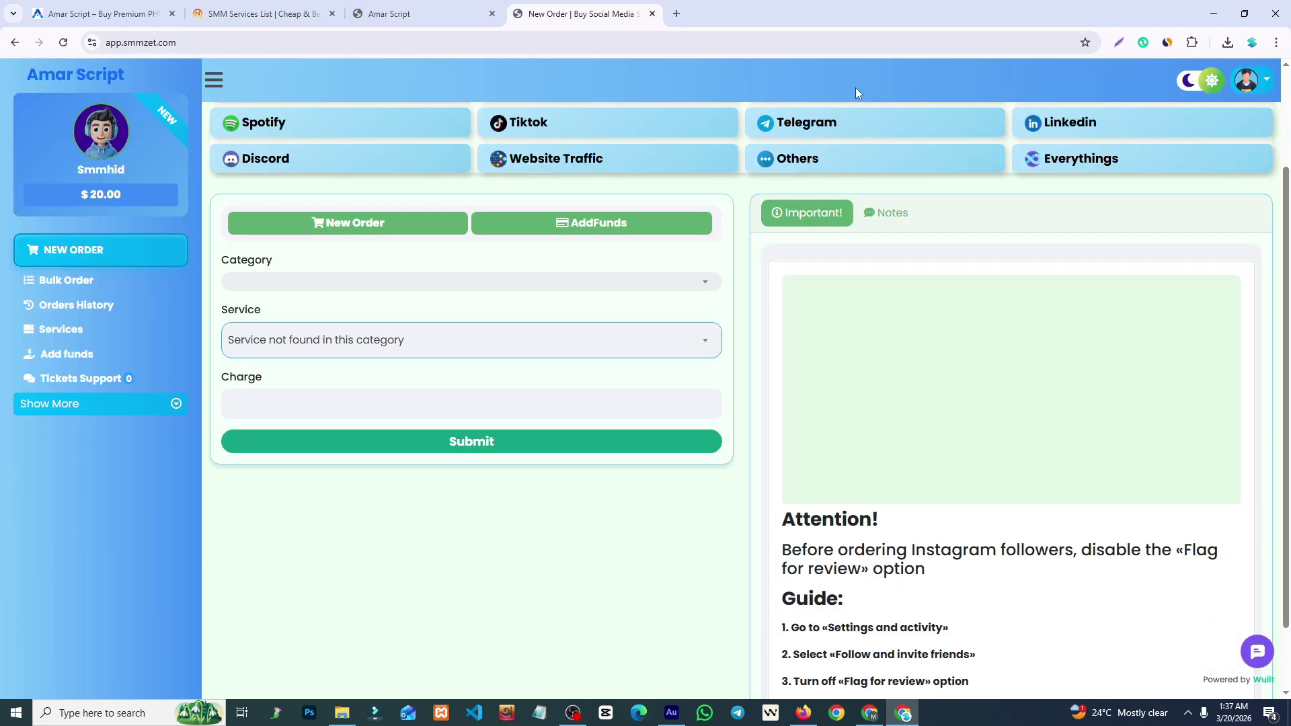
scroll(760, 129, "up", 2)
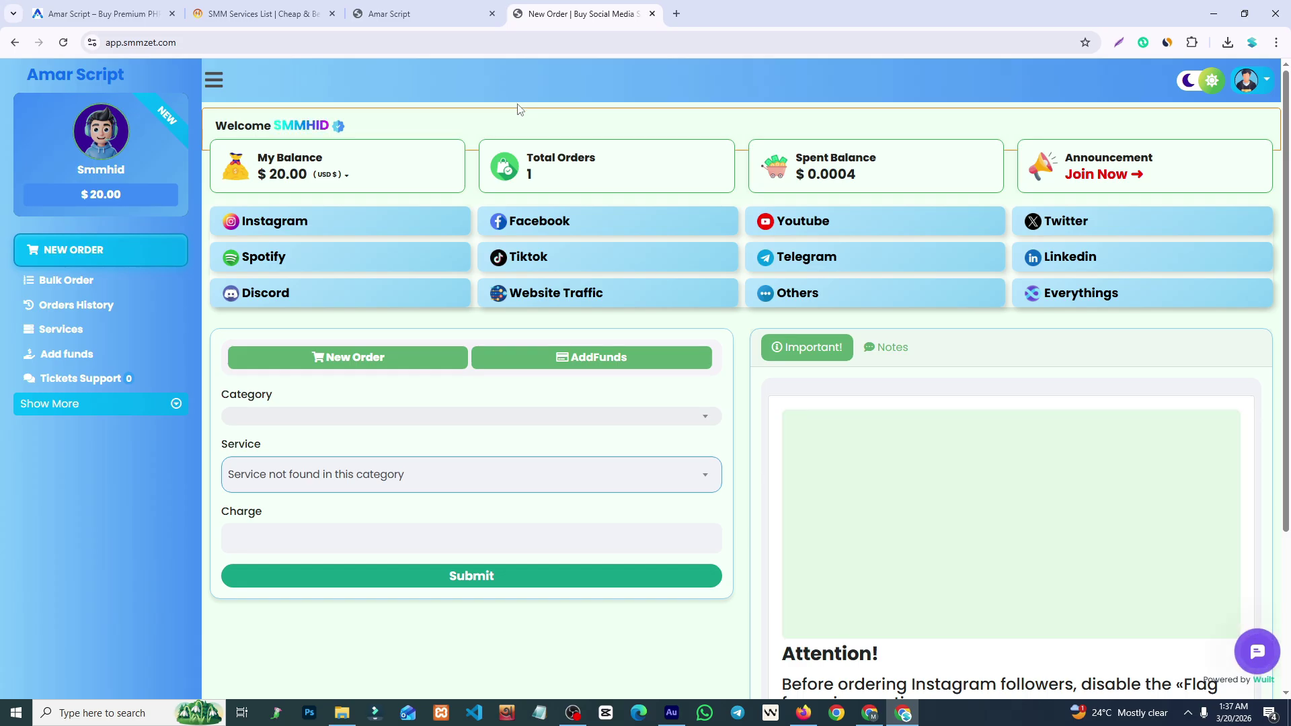
left_click(410, 13)
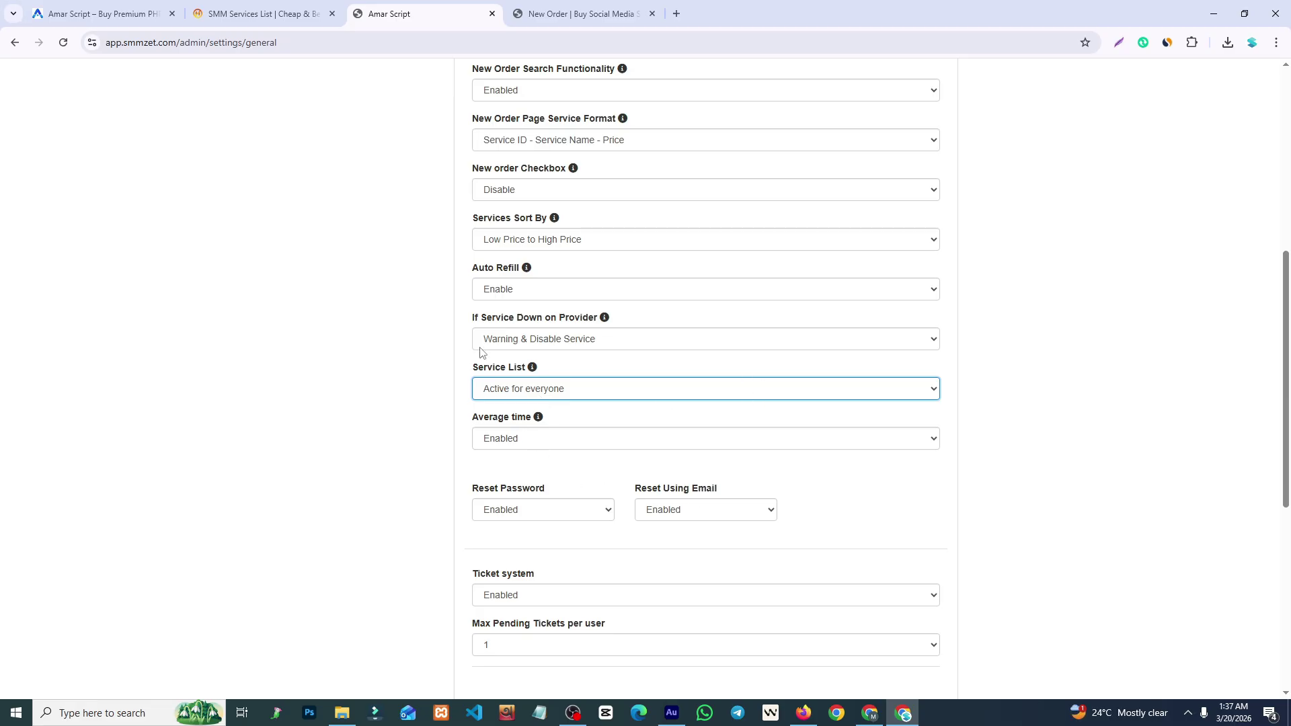
Examine the Average Time column in SMMHID's public services list and go to the site's home page.
left_click(259, 14)
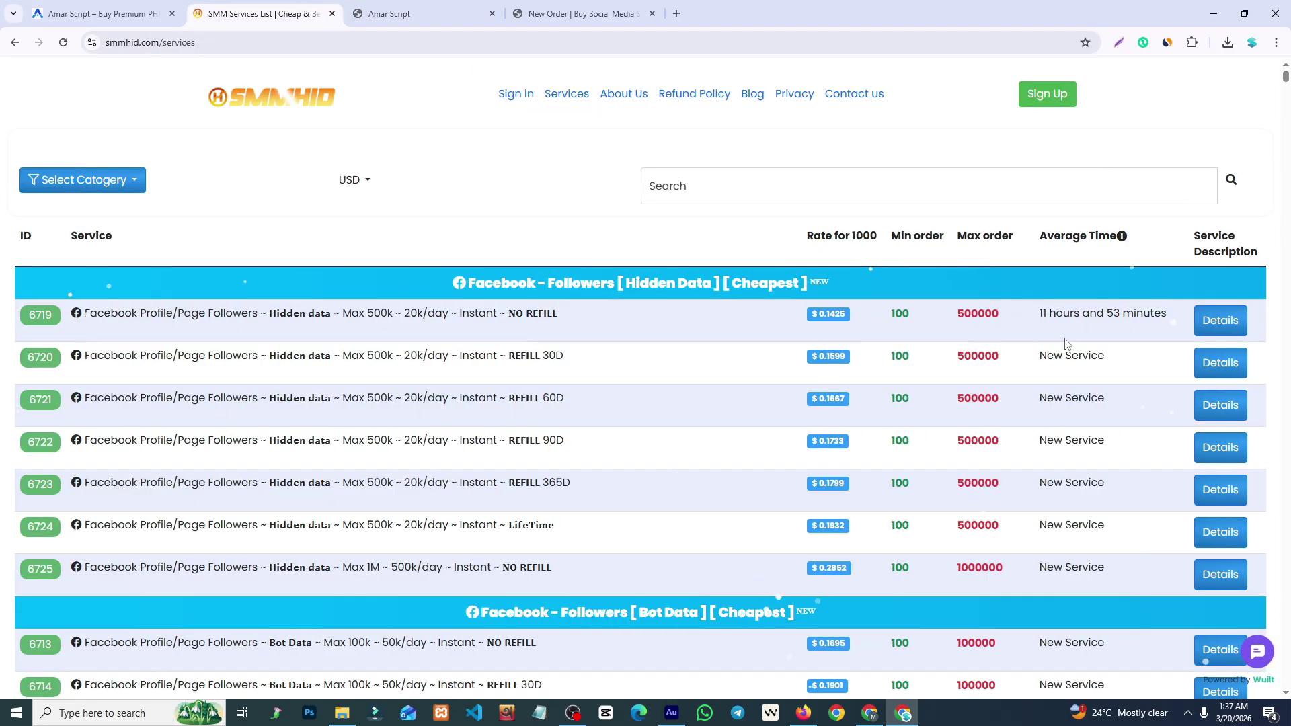
left_click_drag(985, 315, 1120, 317)
left_click(1132, 322)
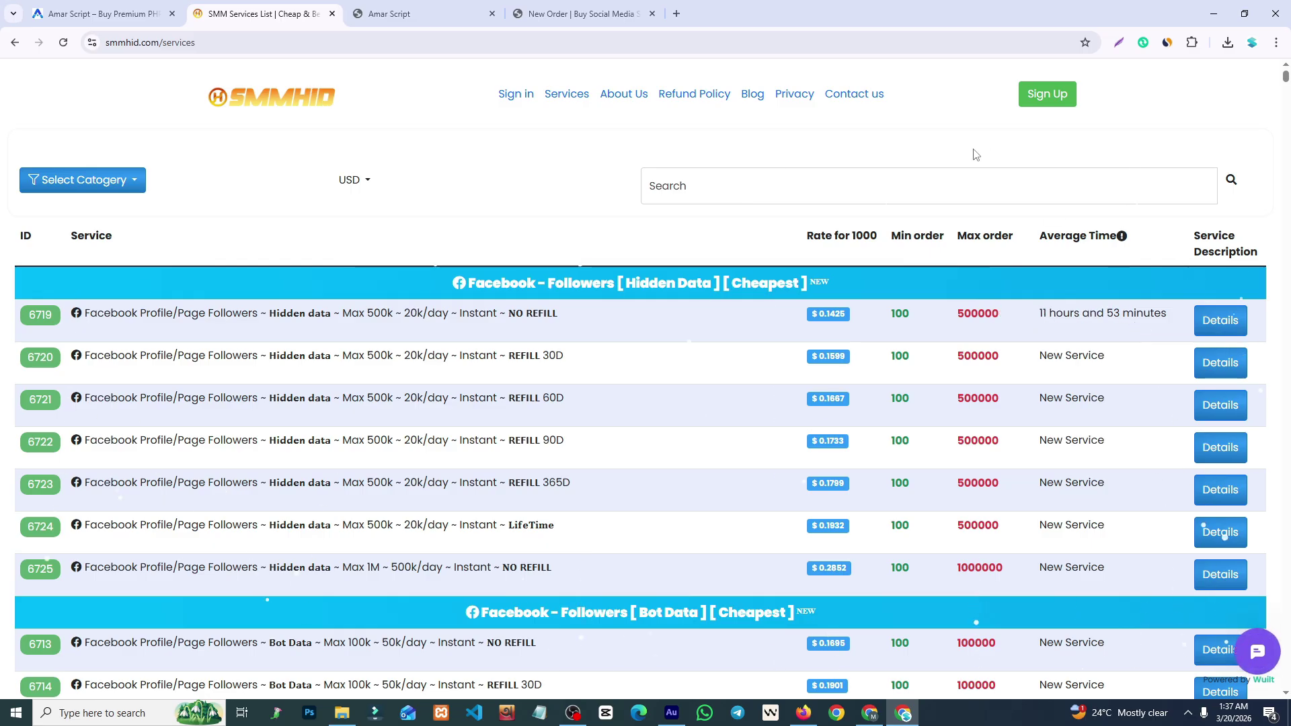
left_click(285, 96)
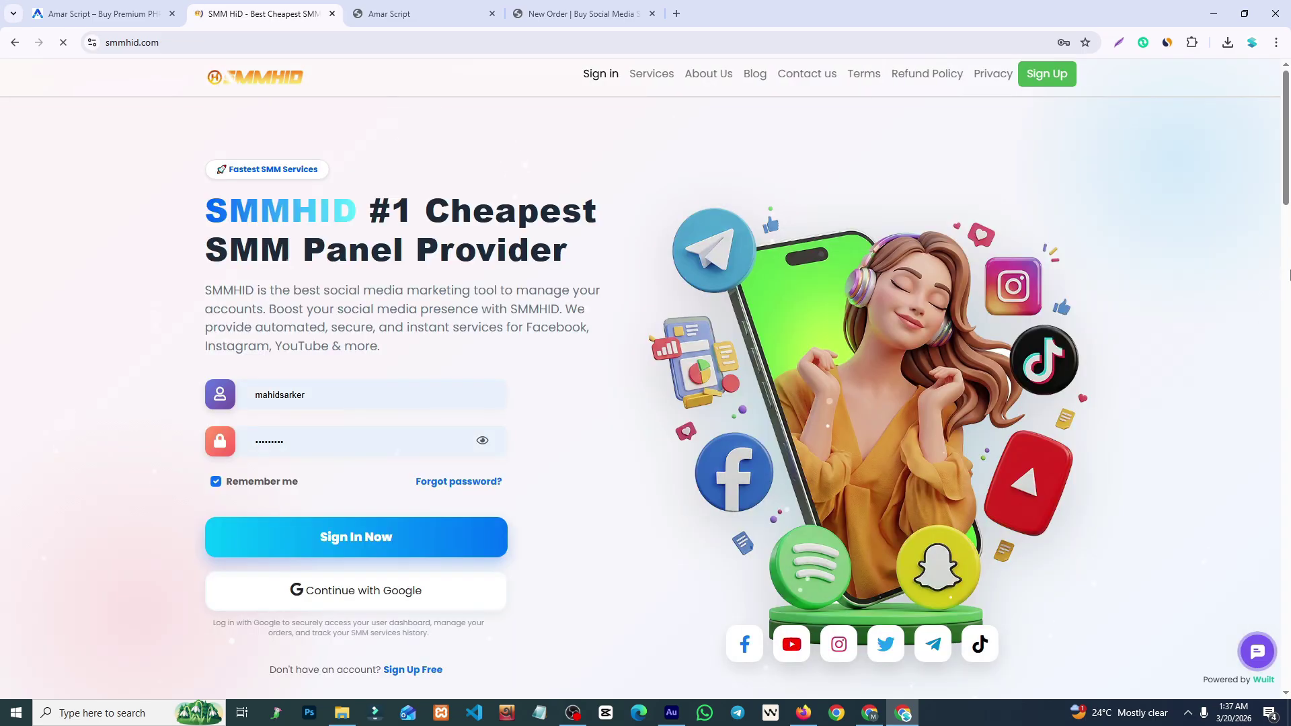
Sign in to the SMMHID site and look at the Average time field on its New Order page.
scroll(672, 376, "down", 3)
left_click(427, 423)
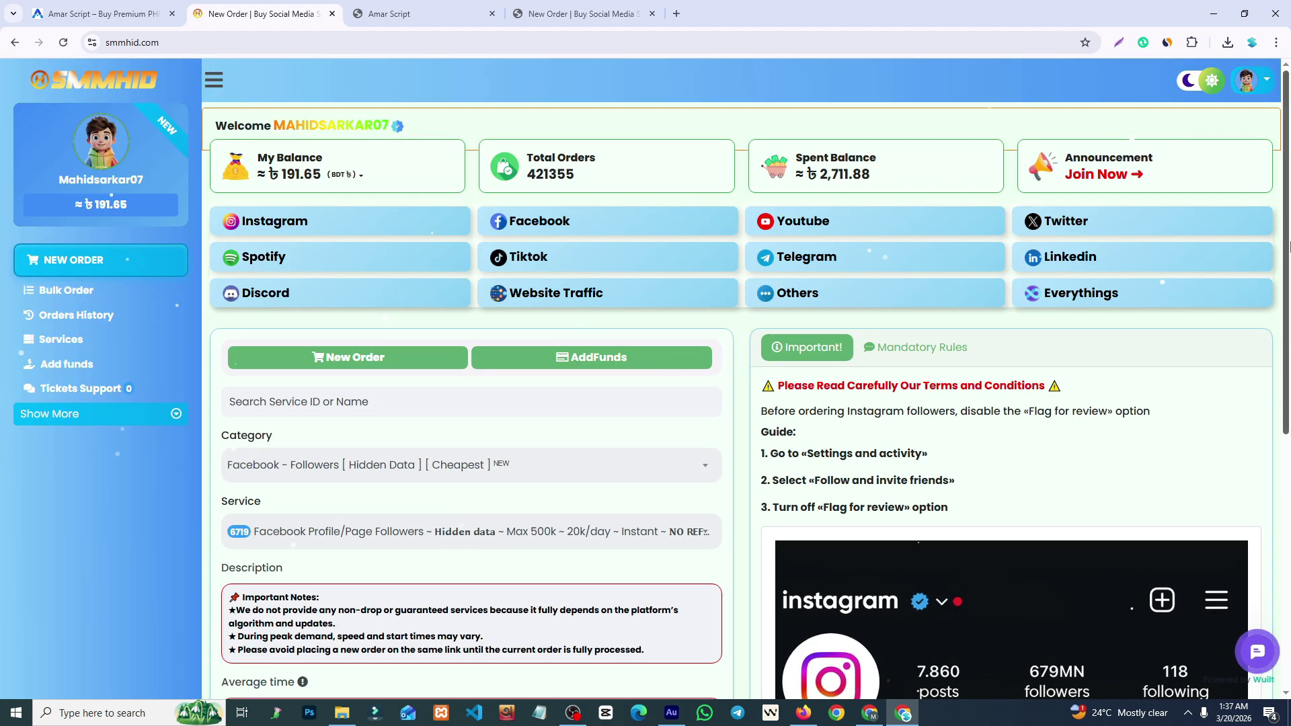
left_click_drag(1284, 238, 1285, 346)
left_click_drag(339, 522, 228, 523)
left_click(345, 539)
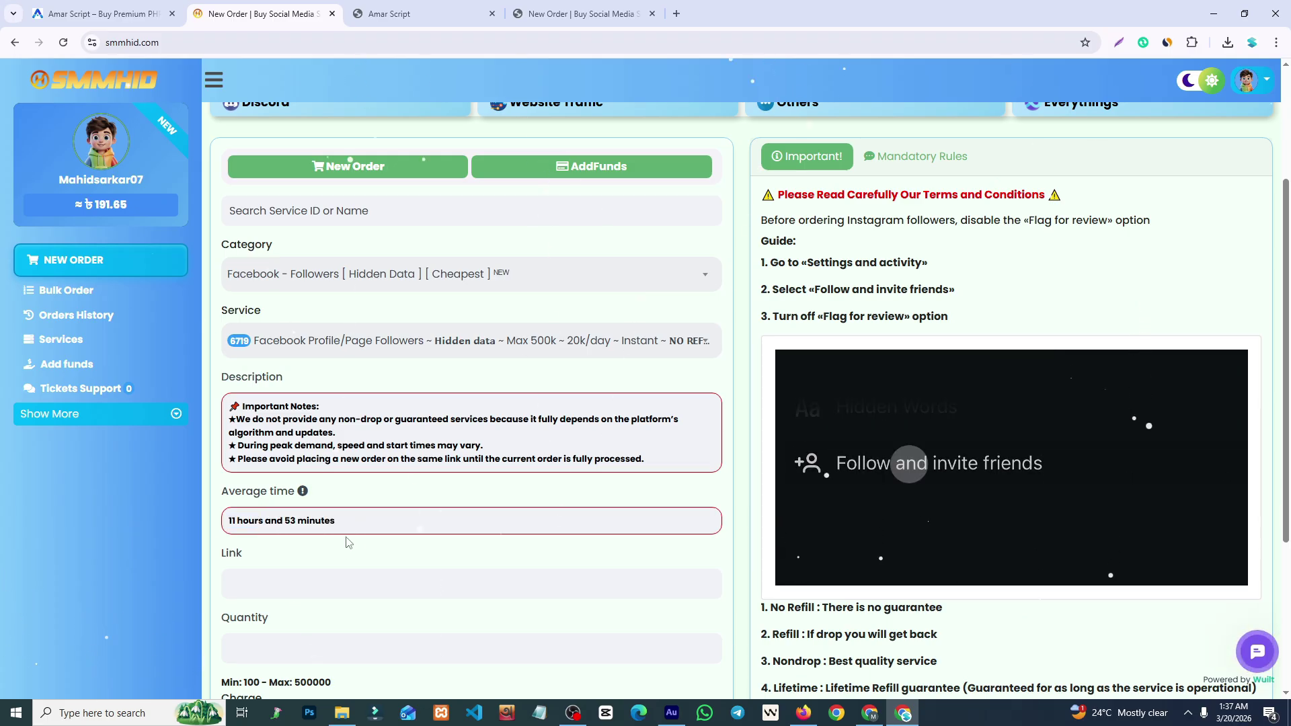
Return to the Amar Script general settings and view the ticket system and Max Pending Tickets per user options.
left_click(474, 6)
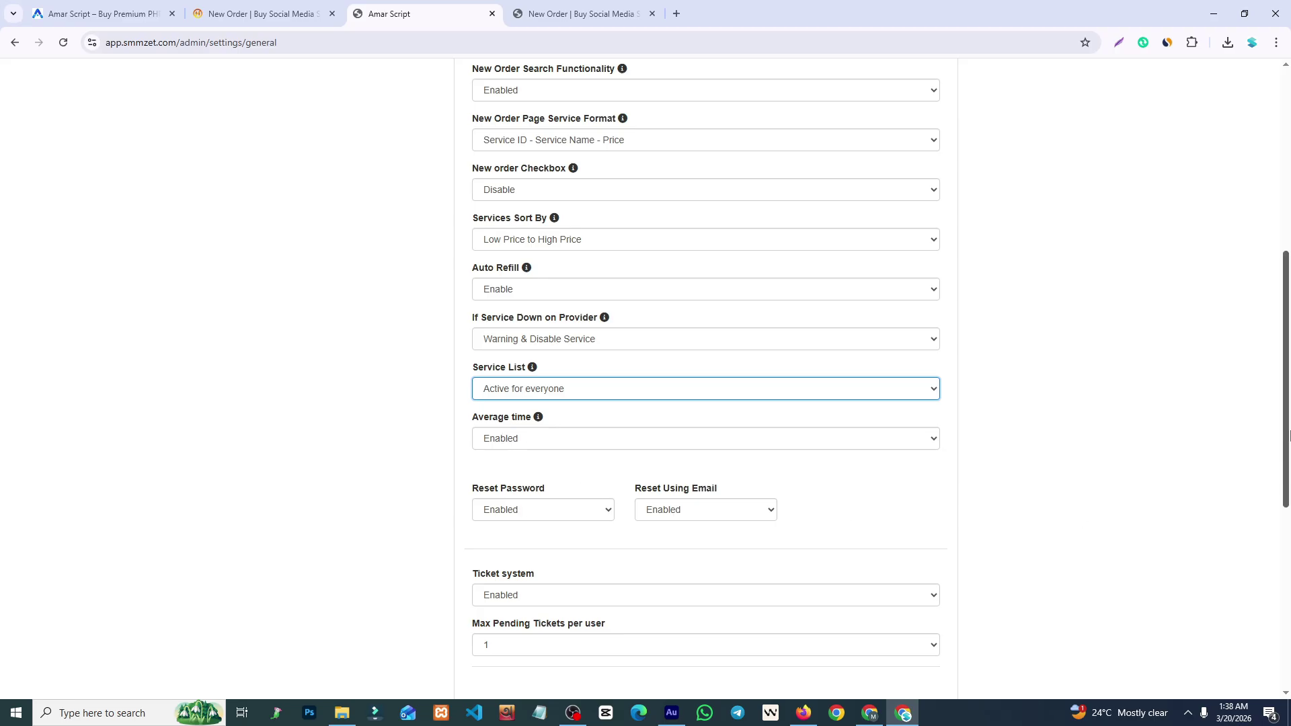
scroll(1129, 466, "down", 2)
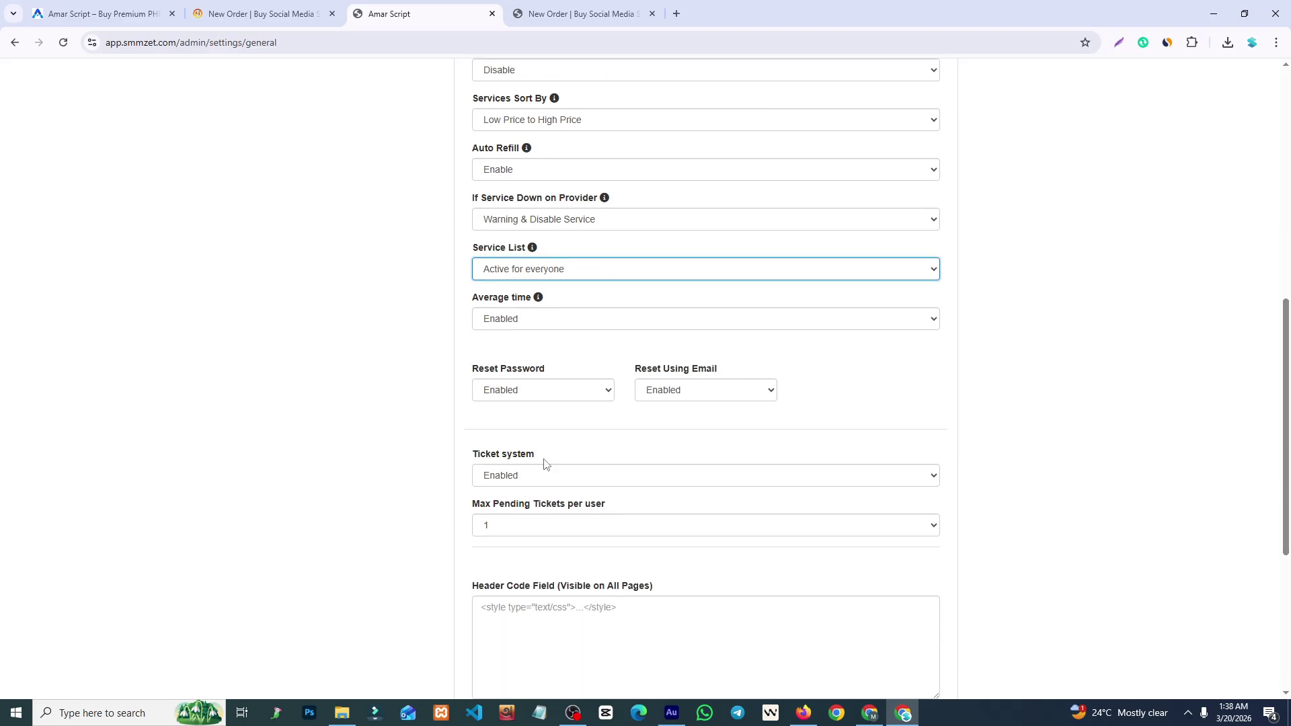
scroll(713, 412, "down", 2)
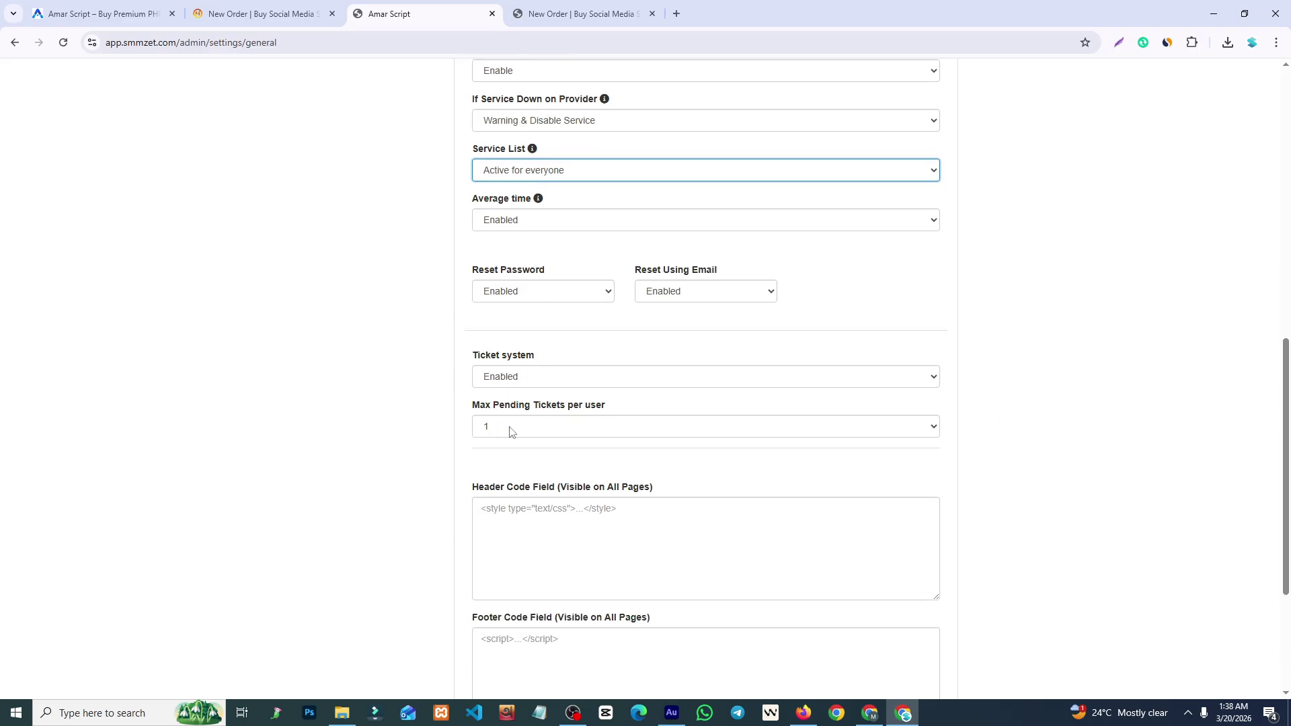
left_click(557, 434)
left_click(556, 434)
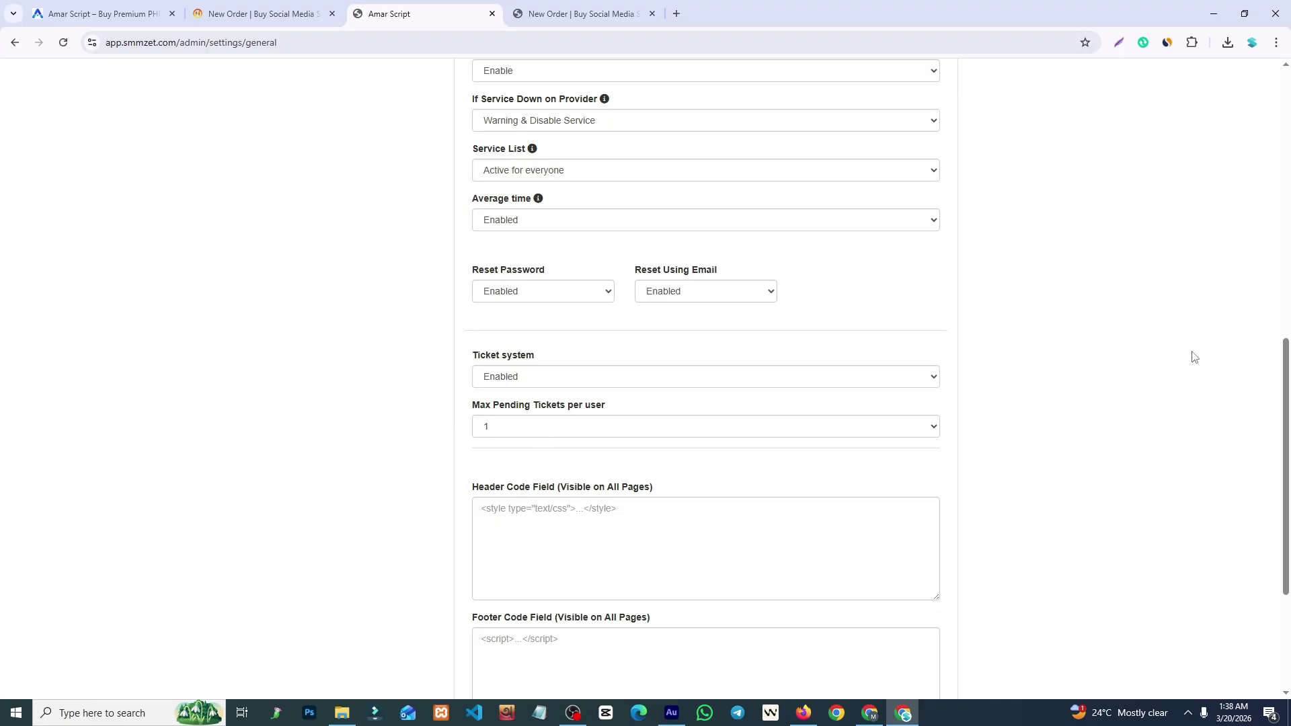
Look over the Header and Footer Code Fields in the general settings, glancing at the client dashboard in between.
left_click_drag(1287, 361, 1109, 440)
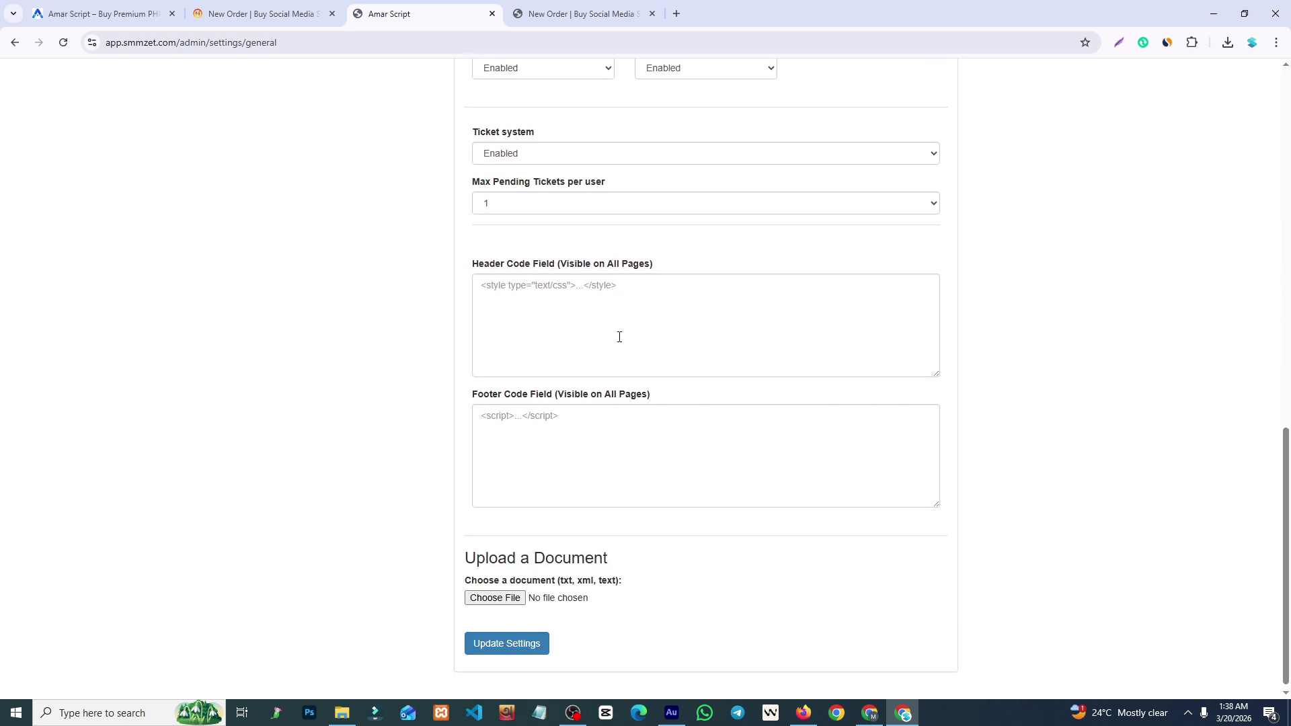
left_click(616, 315)
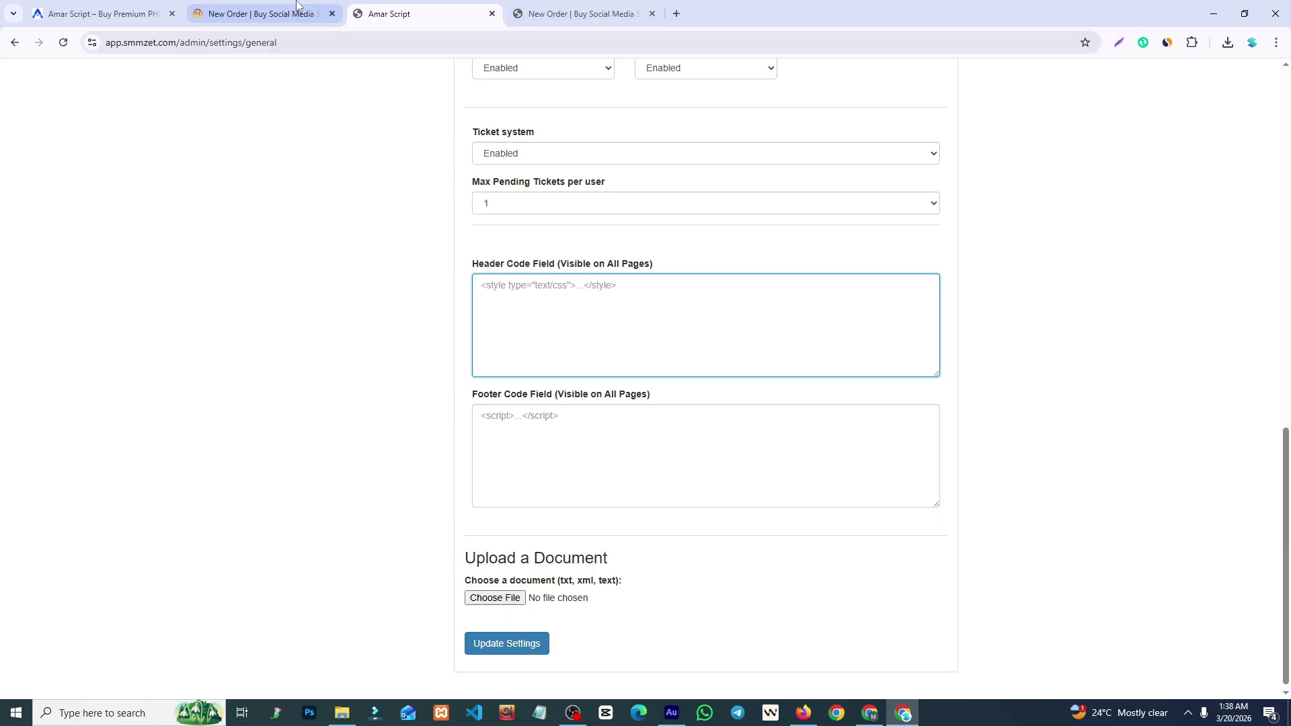
left_click(579, 14)
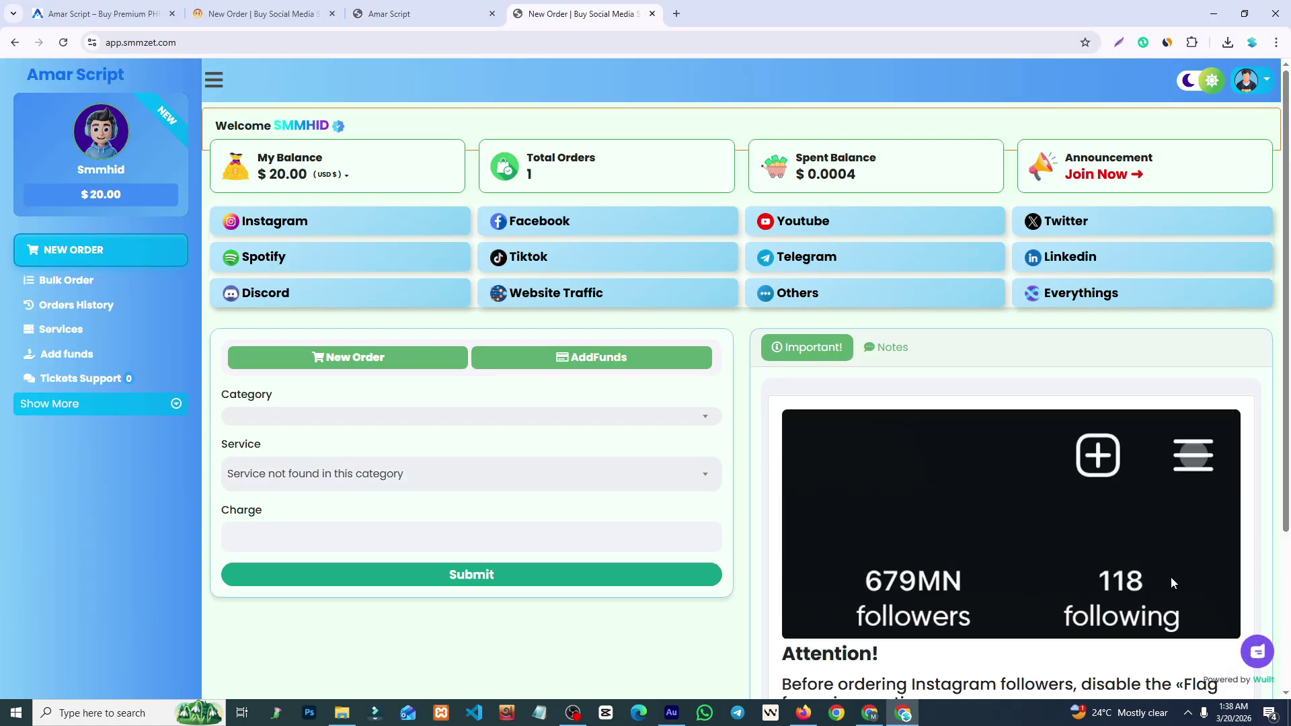
left_click(417, 14)
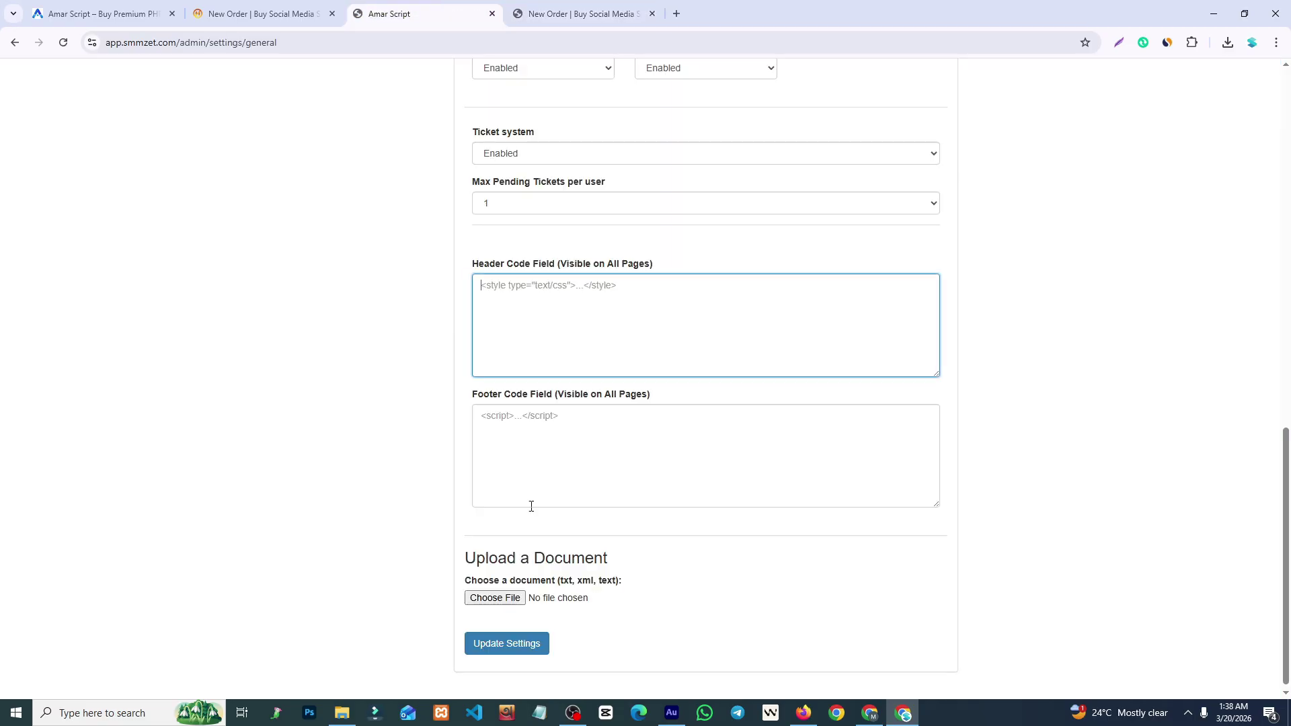
left_click(580, 447)
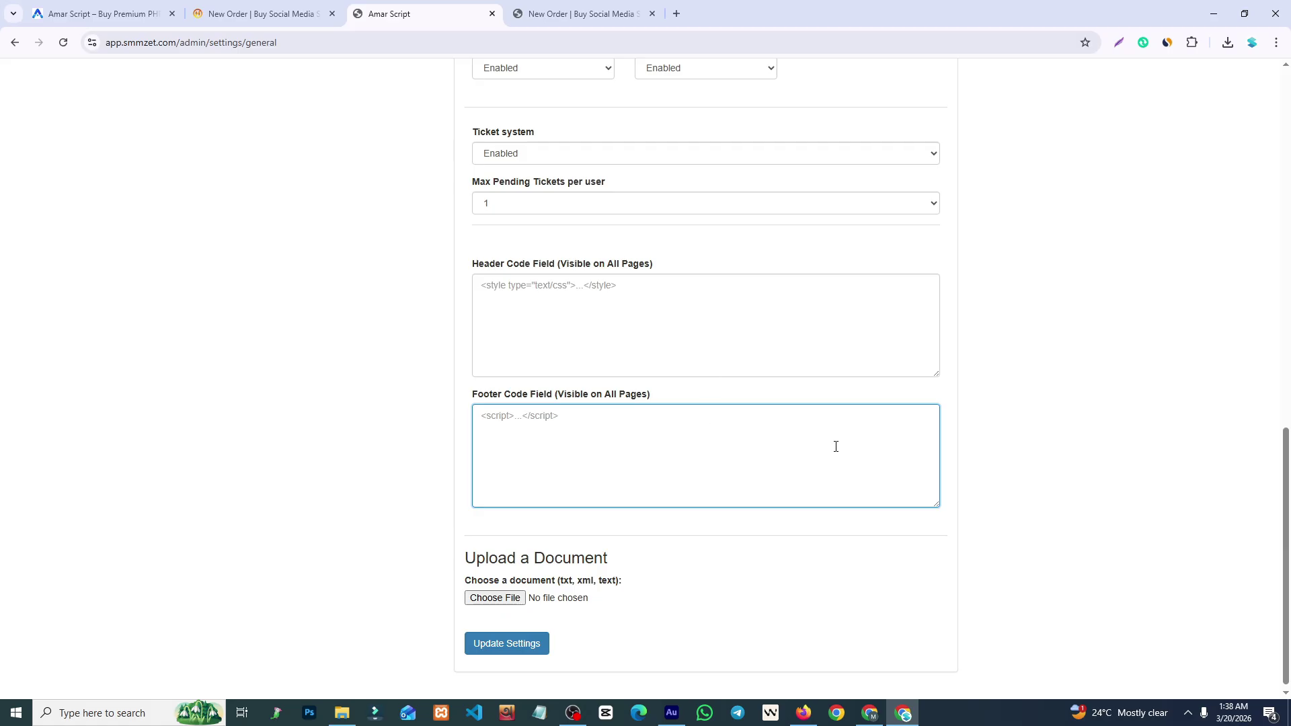
Log out of the SMMHID site and look through its public home page down to the footer.
left_click(578, 13)
left_click(262, 13)
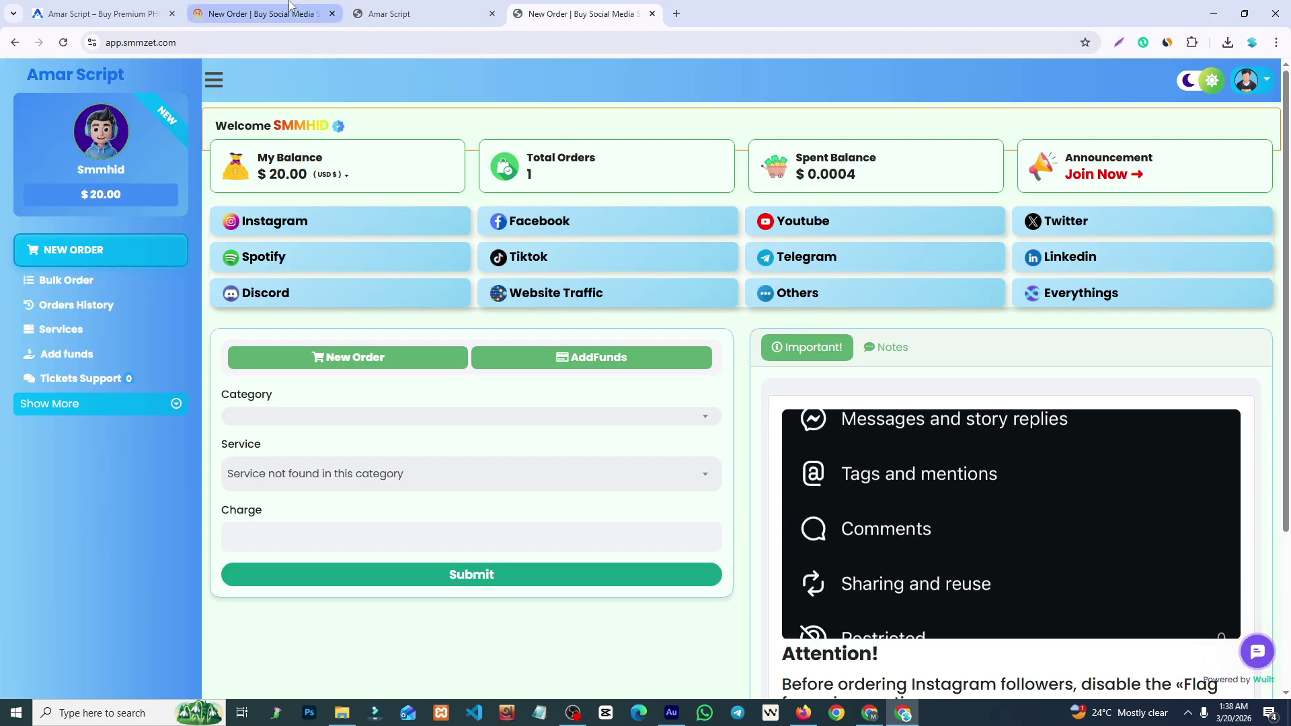
left_click(1258, 80)
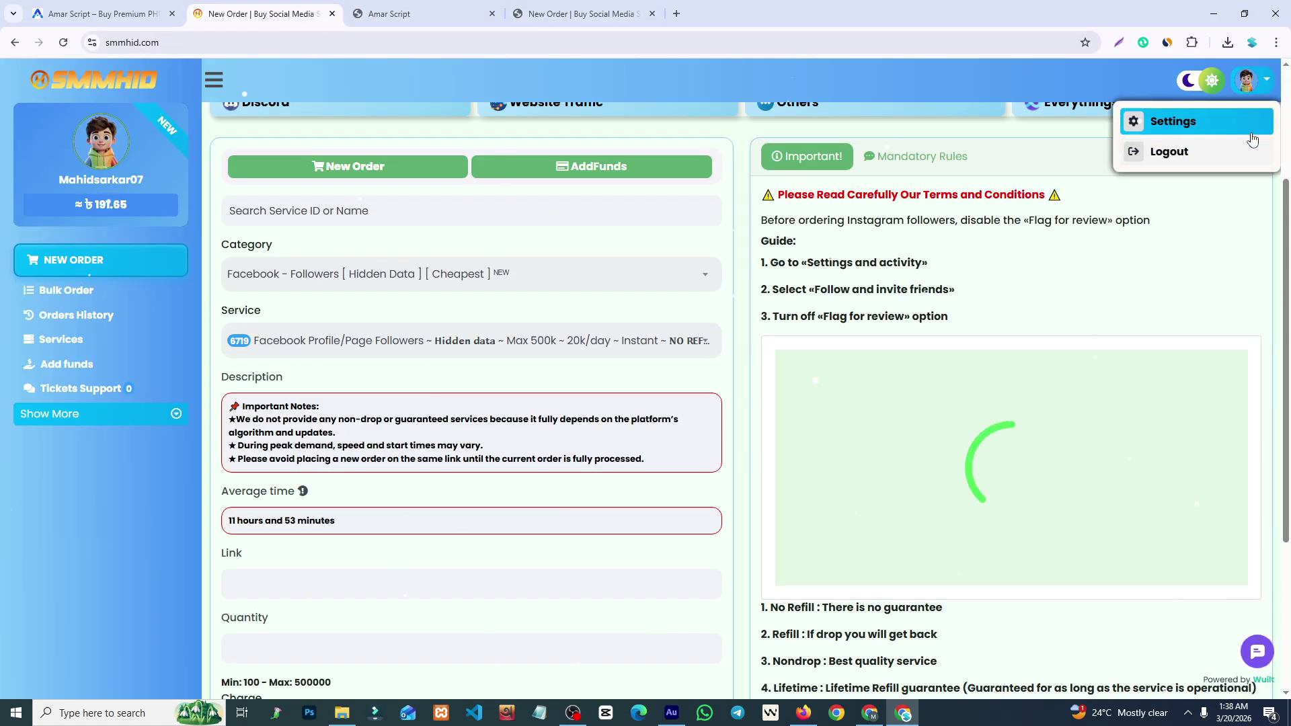
scroll(1287, 213, "down", 4)
left_click(1169, 150)
scroll(886, 292, "down", 15)
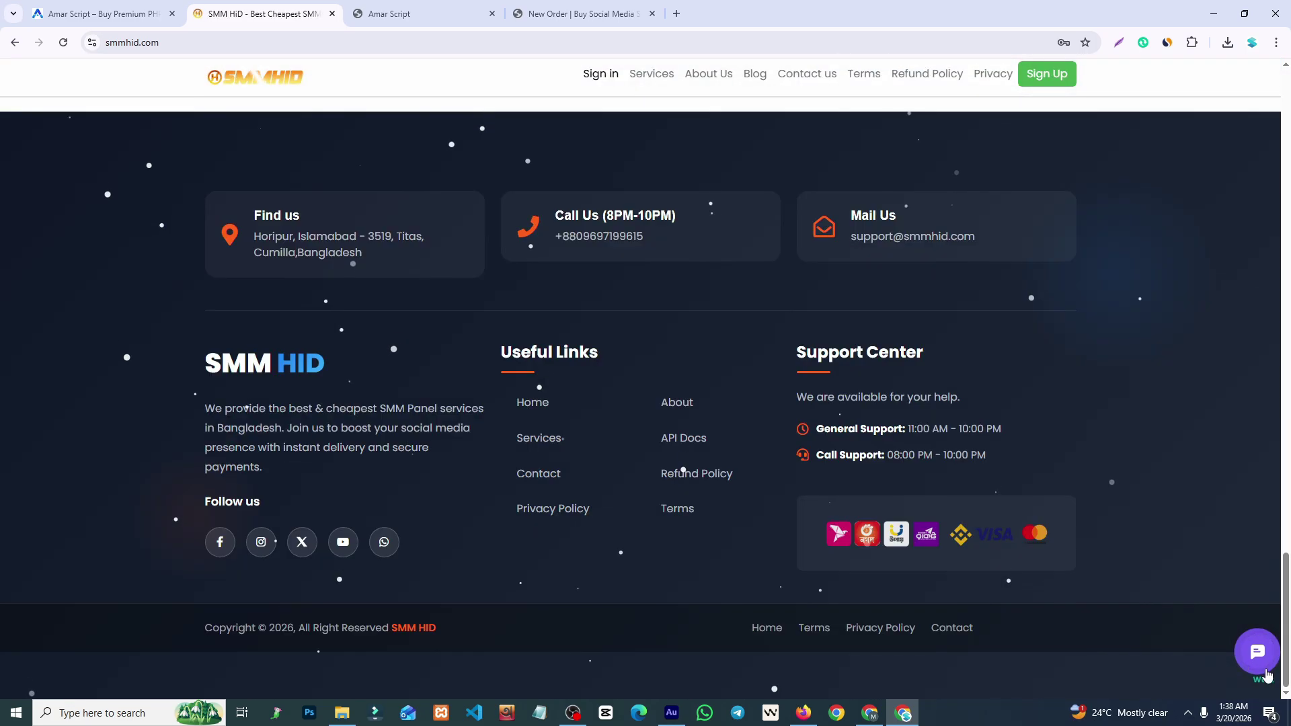
left_click_drag(1286, 571, 1287, 82)
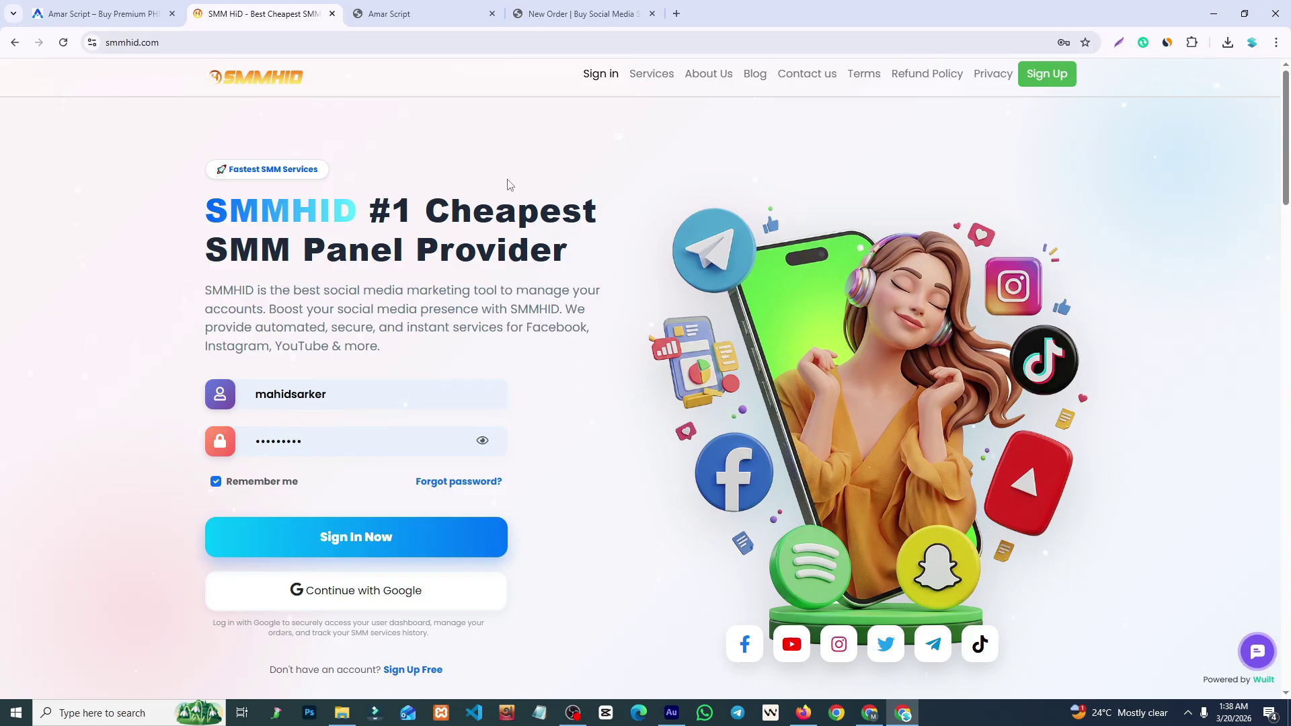
Return to the Amar Script general settings and open the Providers settings page.
left_click(420, 12)
left_click(544, 8)
left_click(390, 17)
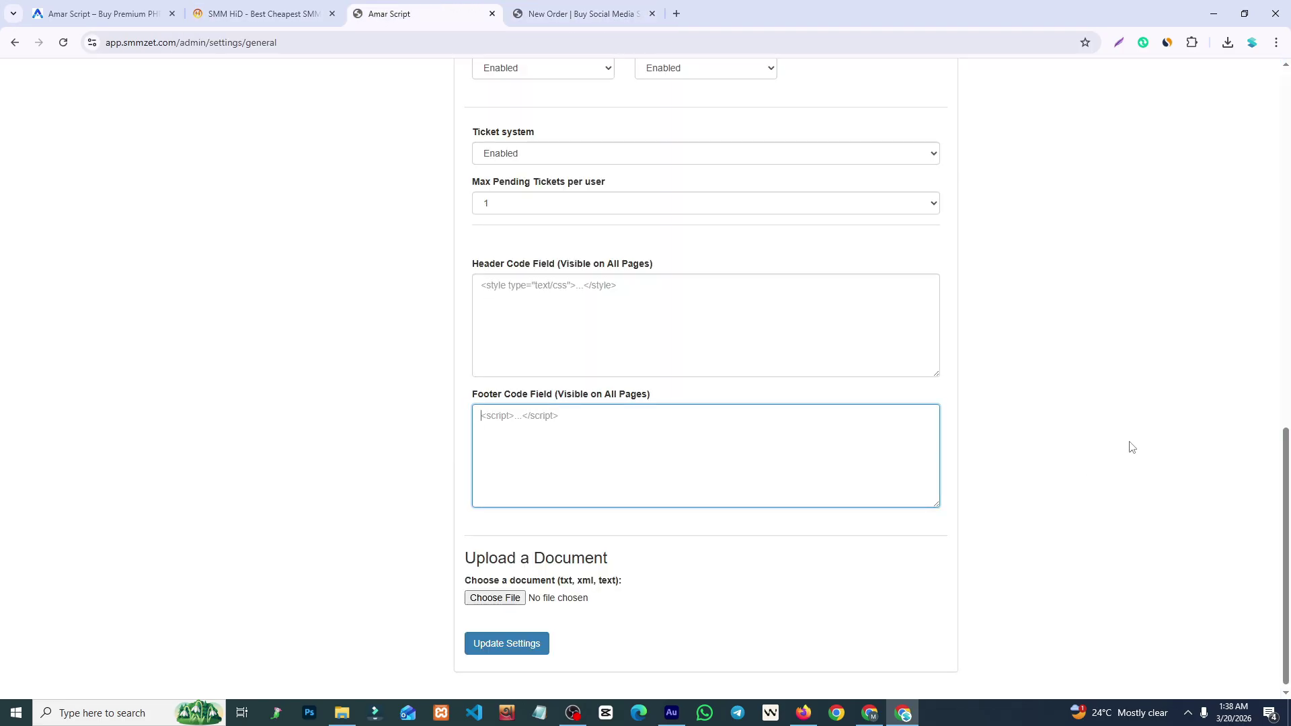
left_click_drag(1281, 445, 1287, 87)
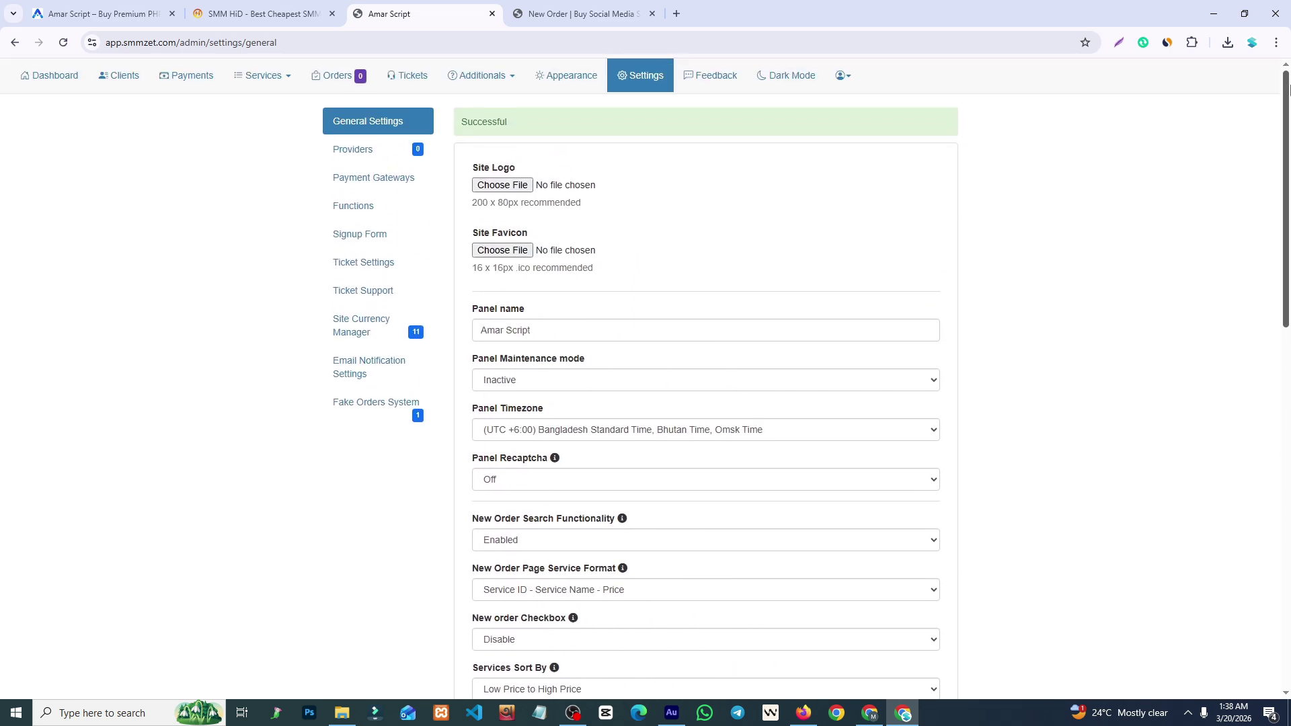
left_click(395, 156)
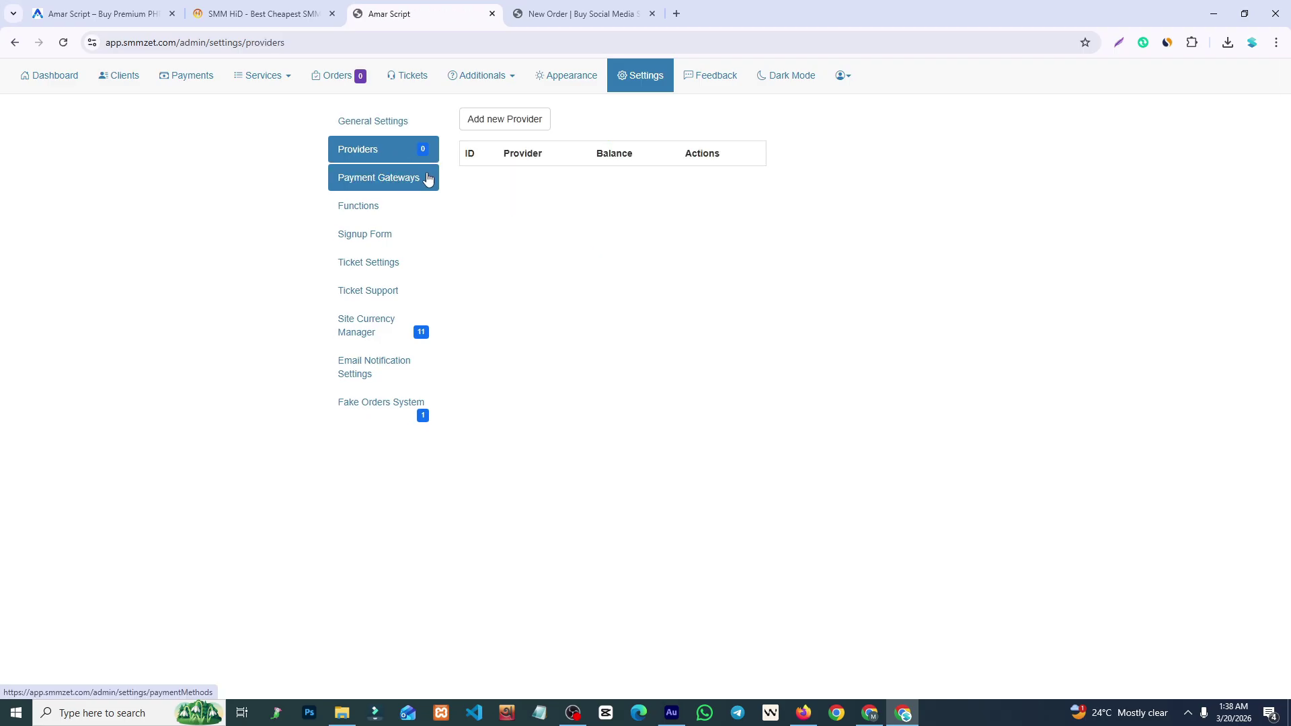
View the payment gateways and the edit form of the UddoktaPay method, and return to the Providers page without changes.
left_click(387, 188)
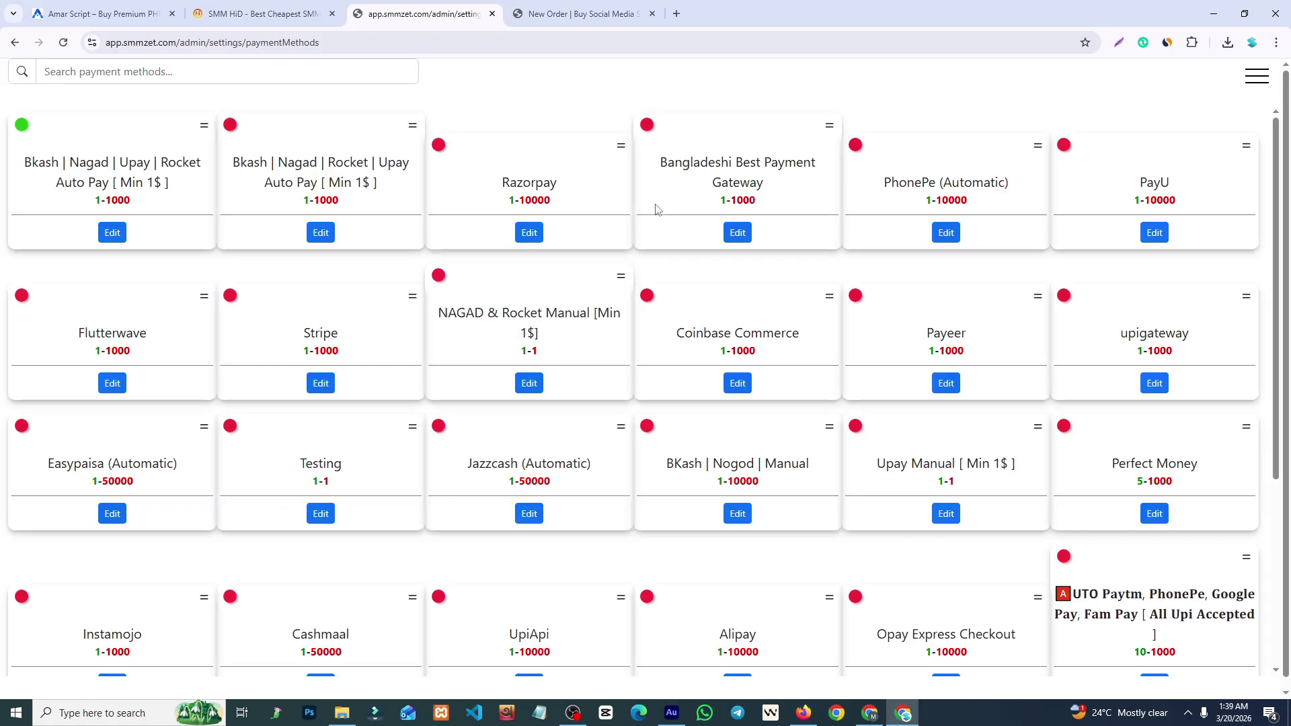
left_click(113, 232)
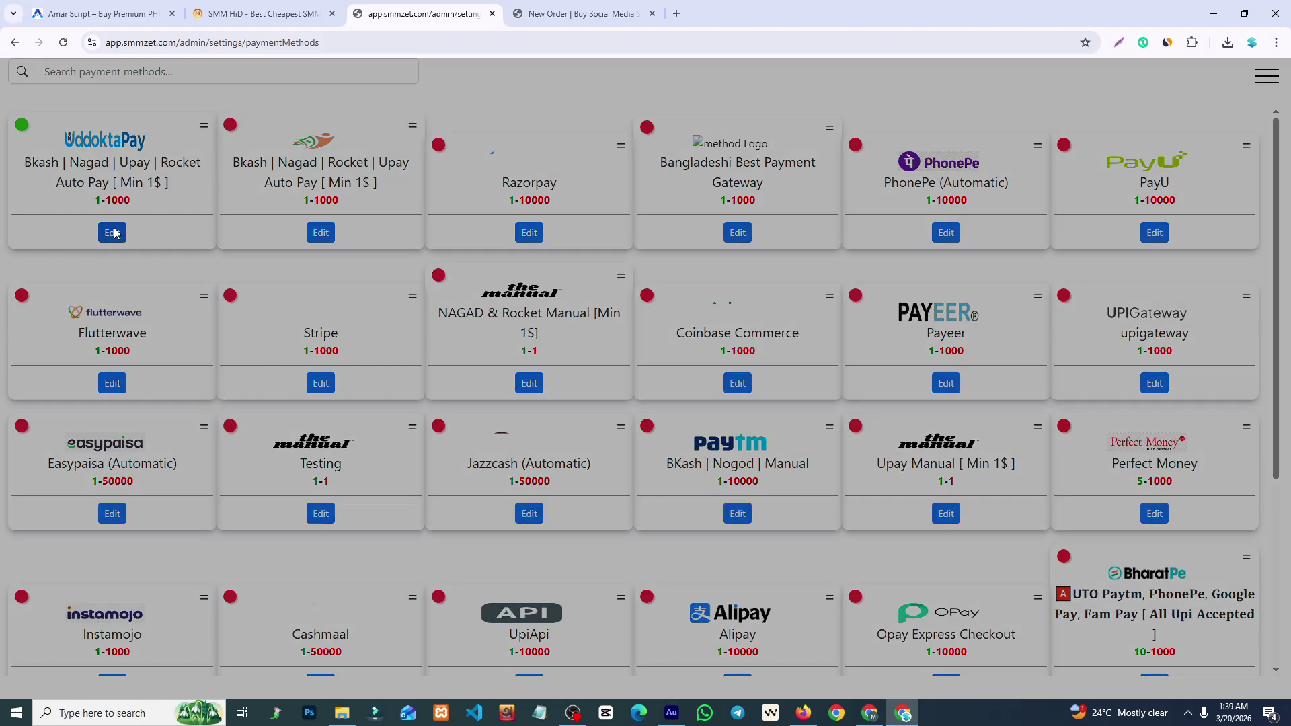
scroll(1288, 472, "down", 3)
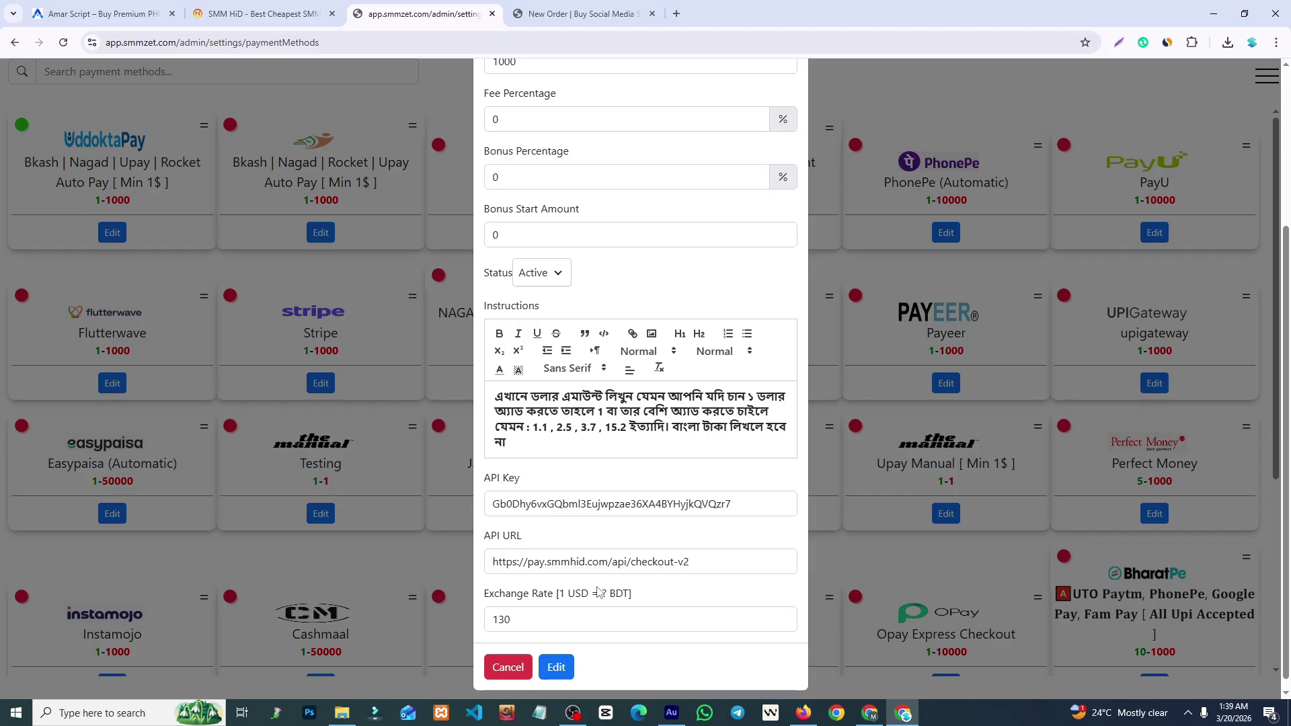
left_click(508, 667)
left_click(13, 44)
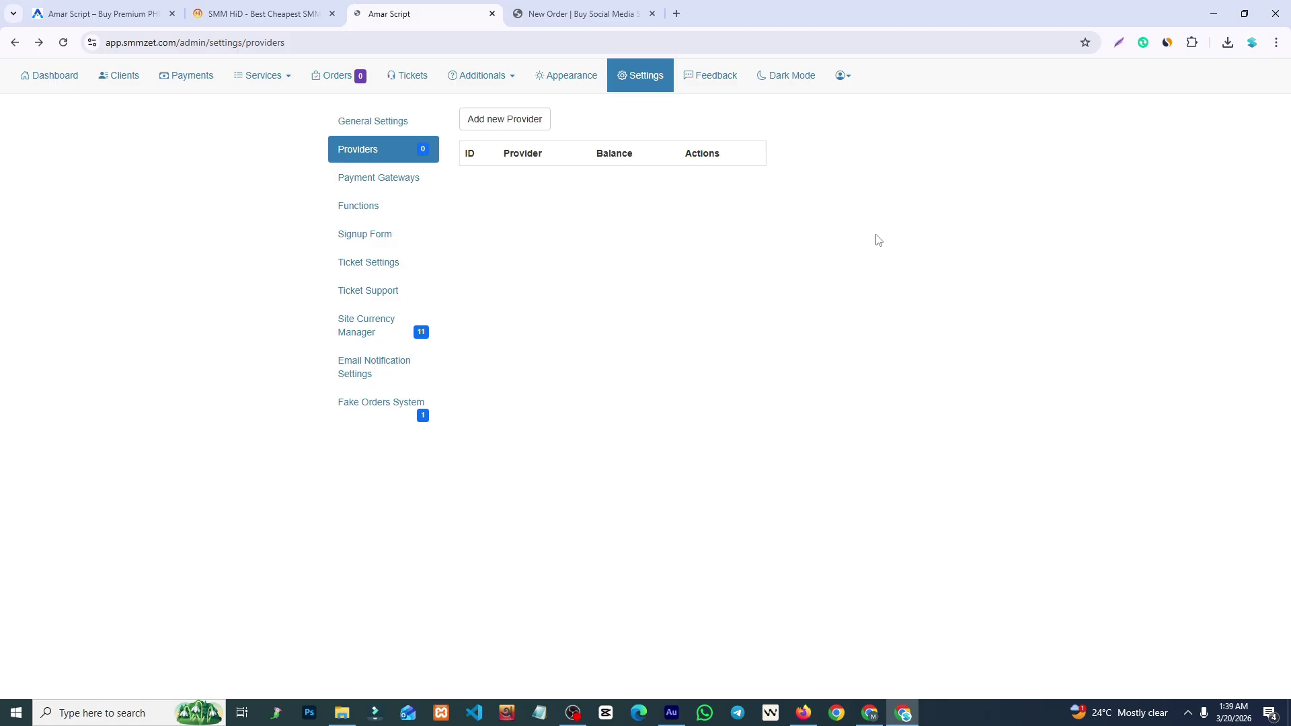
Set Google Login to Enable in the Functions settings and save the changes.
left_click(364, 206)
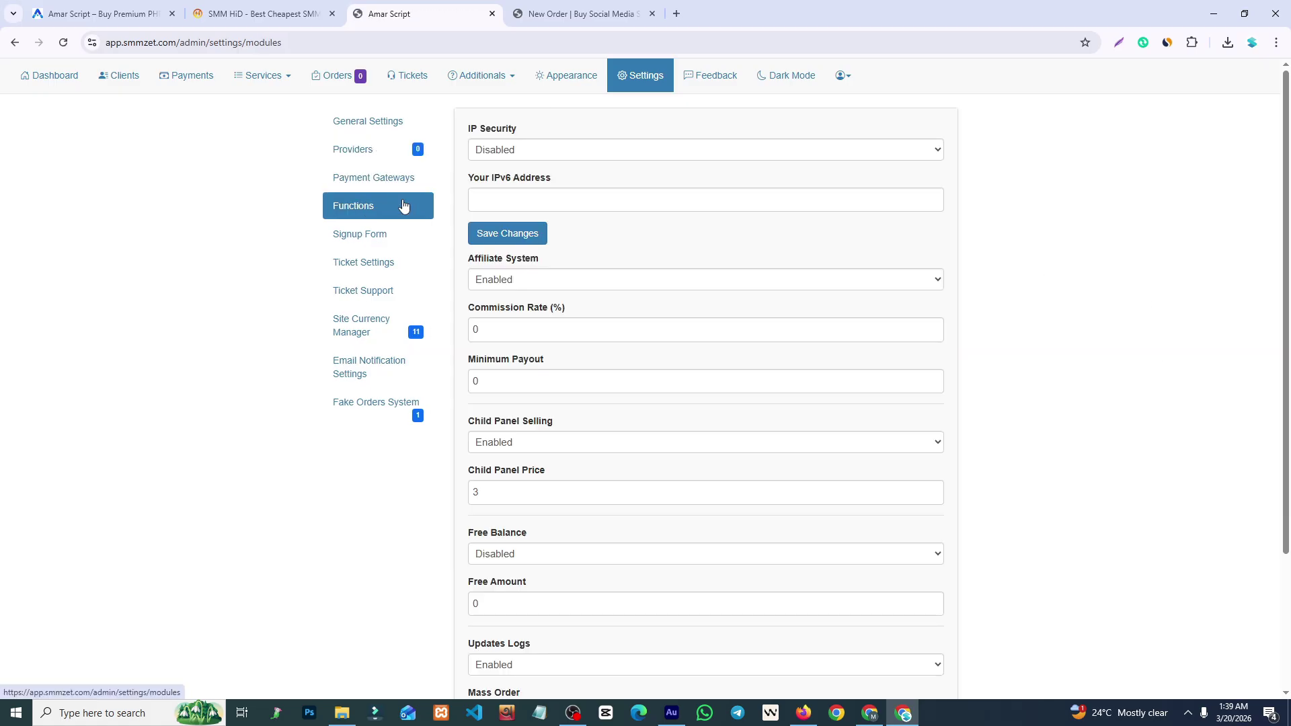
scroll(1094, 606, "down", 3)
left_click(522, 597)
left_click(520, 617)
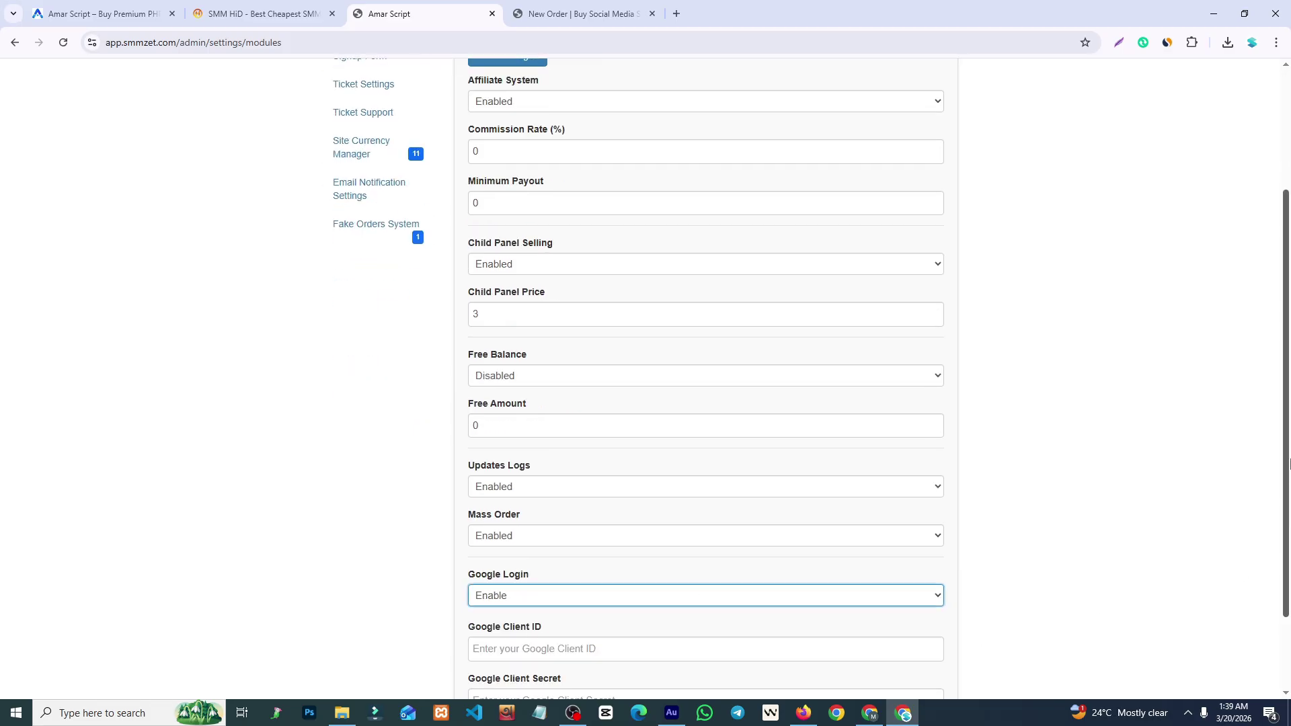
scroll(1288, 464, "down", 2)
left_click(487, 631)
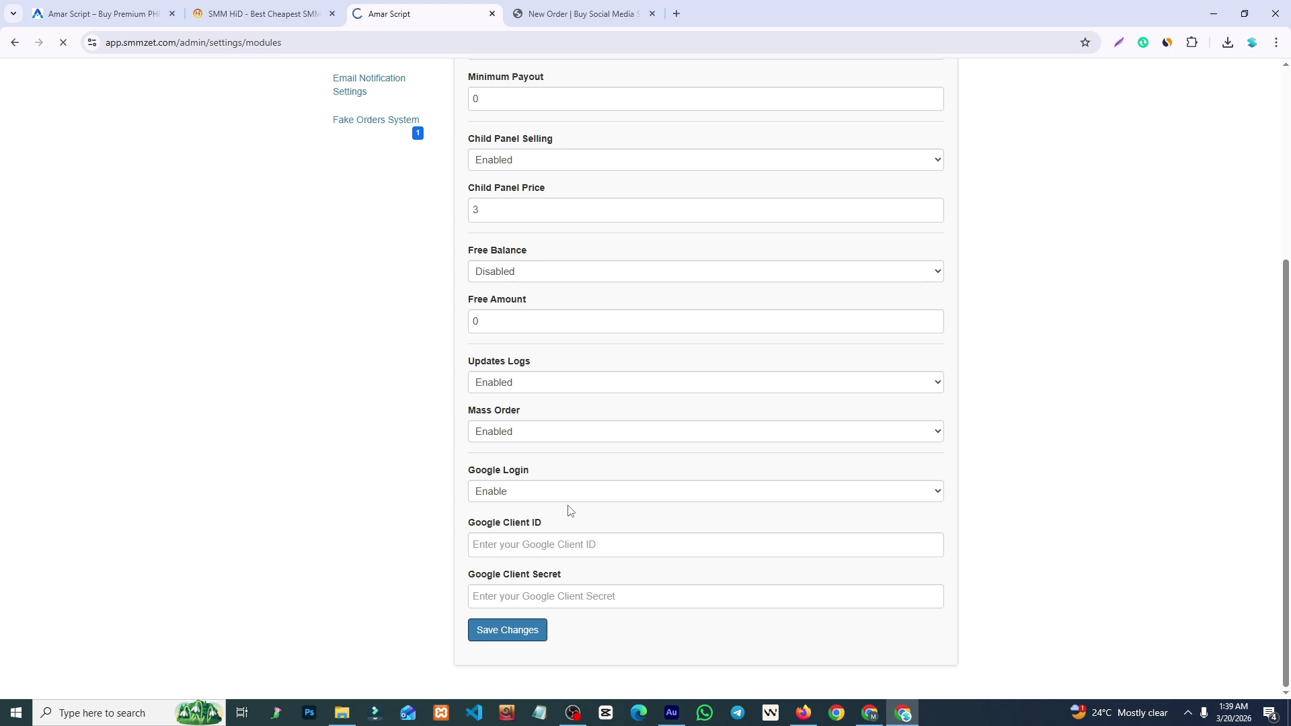
Log out of the Amar Script client panel, try Continue with Google, and return to the sign-in page.
left_click(521, 6)
left_click(1248, 80)
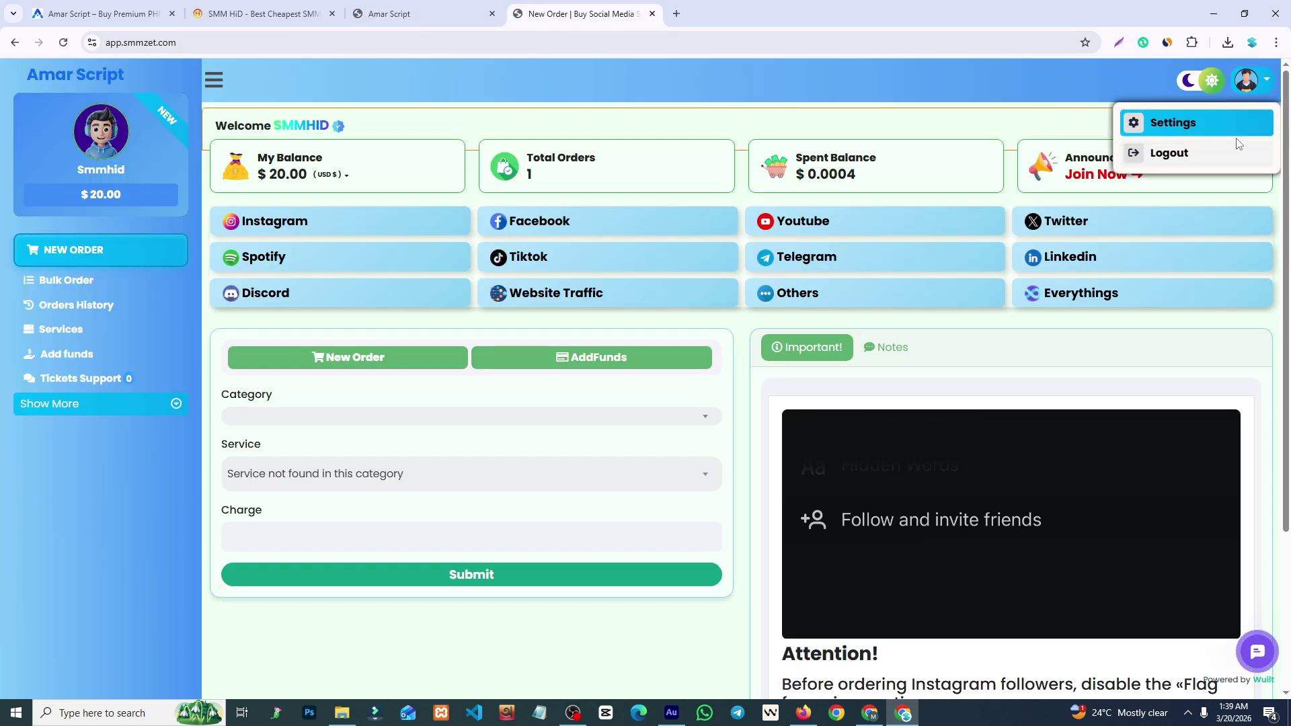
left_click(1201, 155)
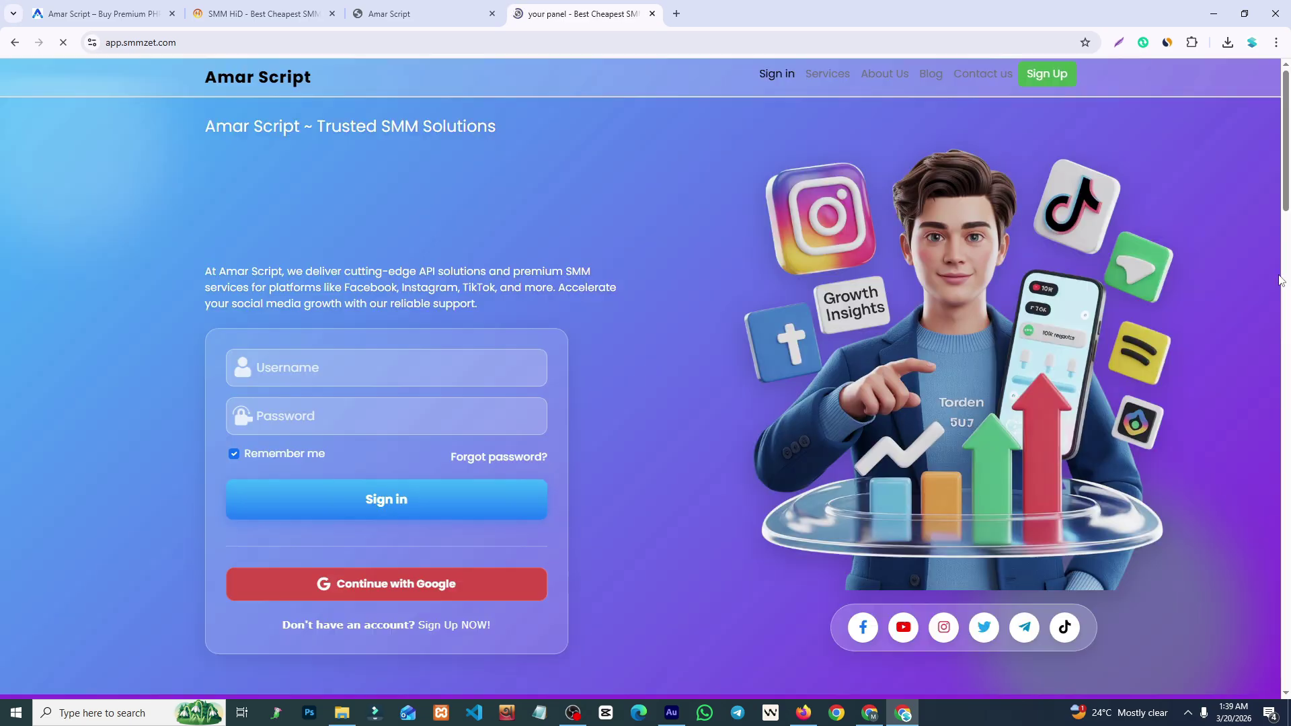
left_click(397, 588)
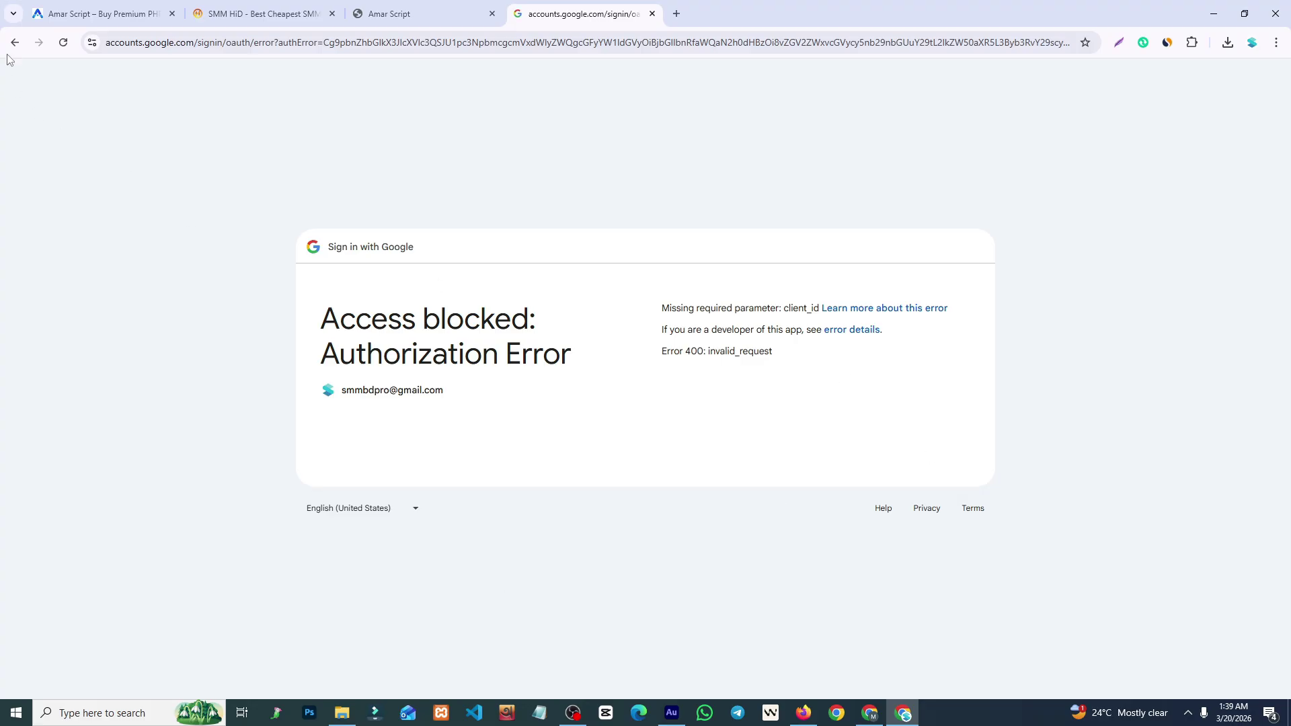
left_click(14, 43)
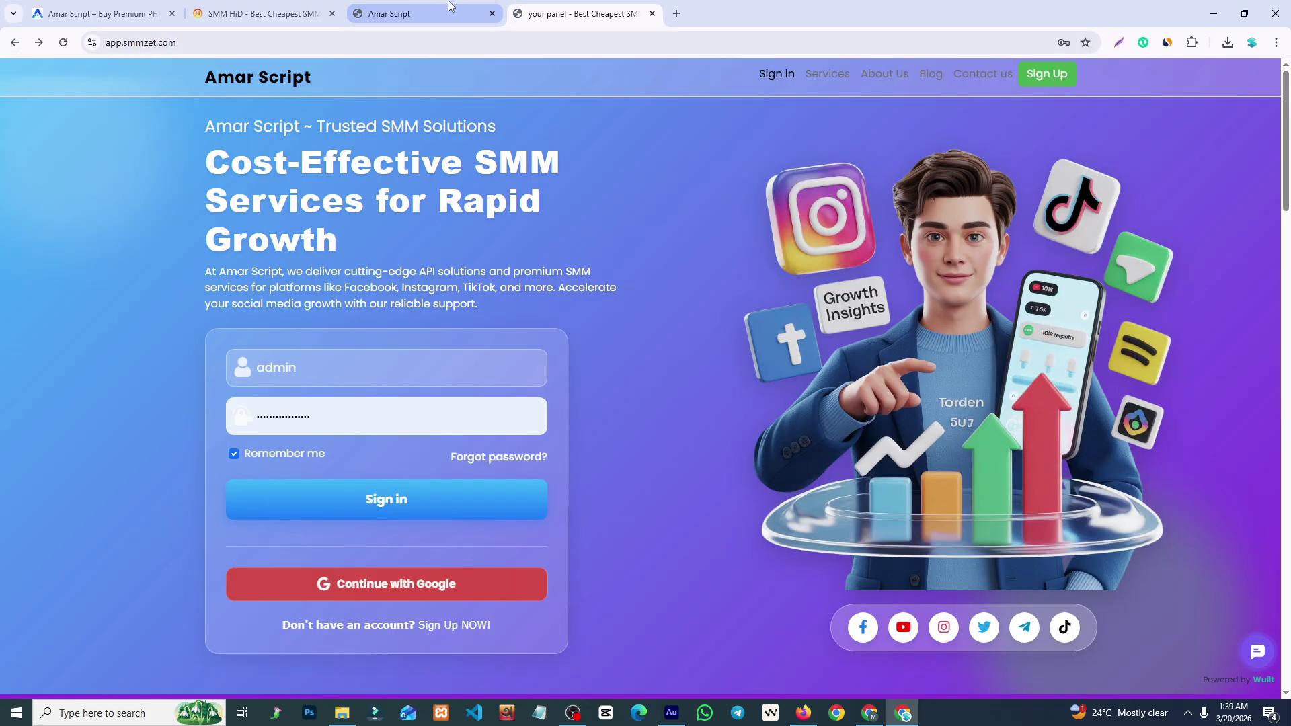
Set Google Login to Disable in the Functions settings and save the changes.
left_click(449, 6)
scroll(782, 274, "down", 4)
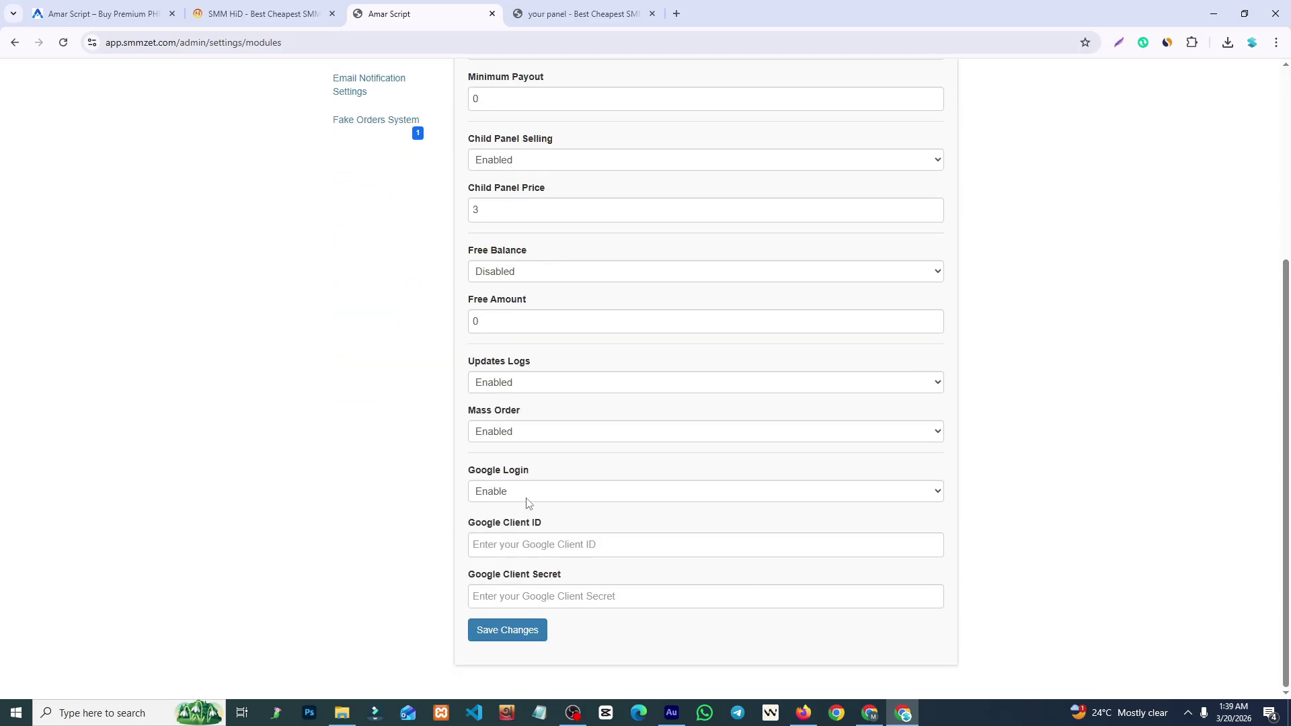
left_click(528, 497)
left_click(496, 527)
left_click(507, 632)
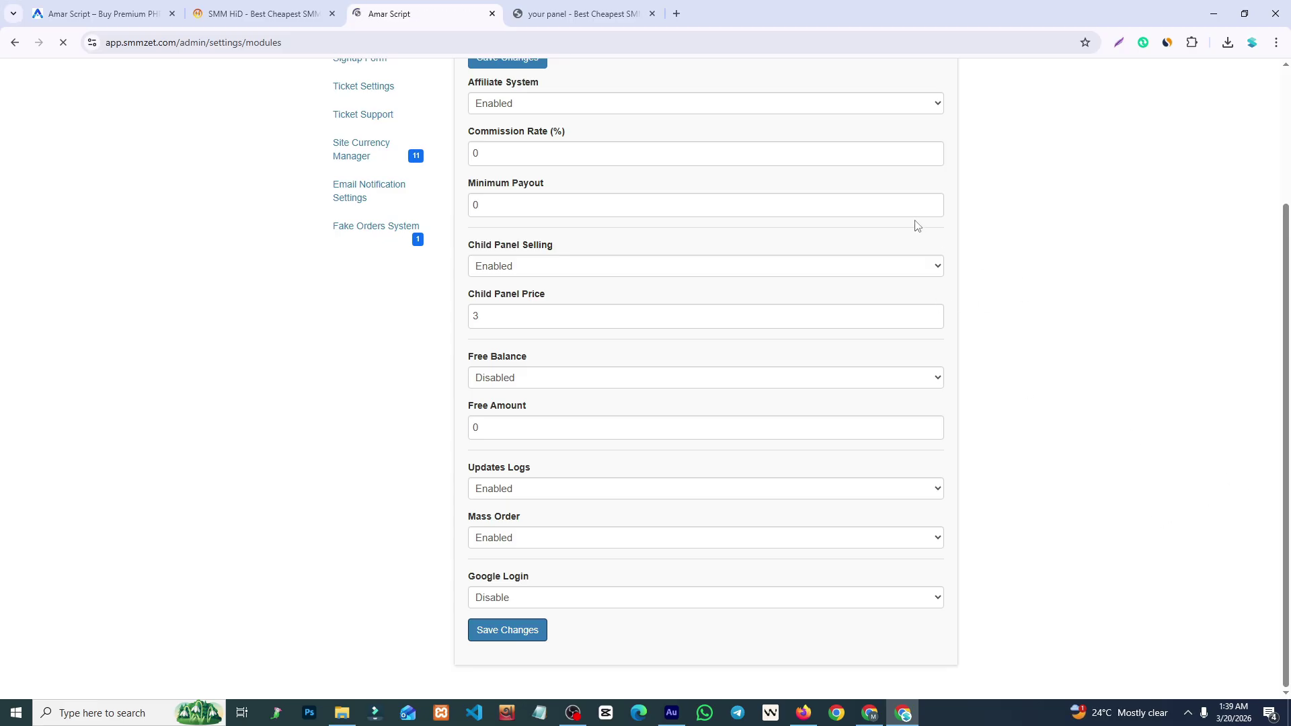
Reload the Amar Script sign-in page and check its login options against the disabled Google Login setting.
left_click(632, 5)
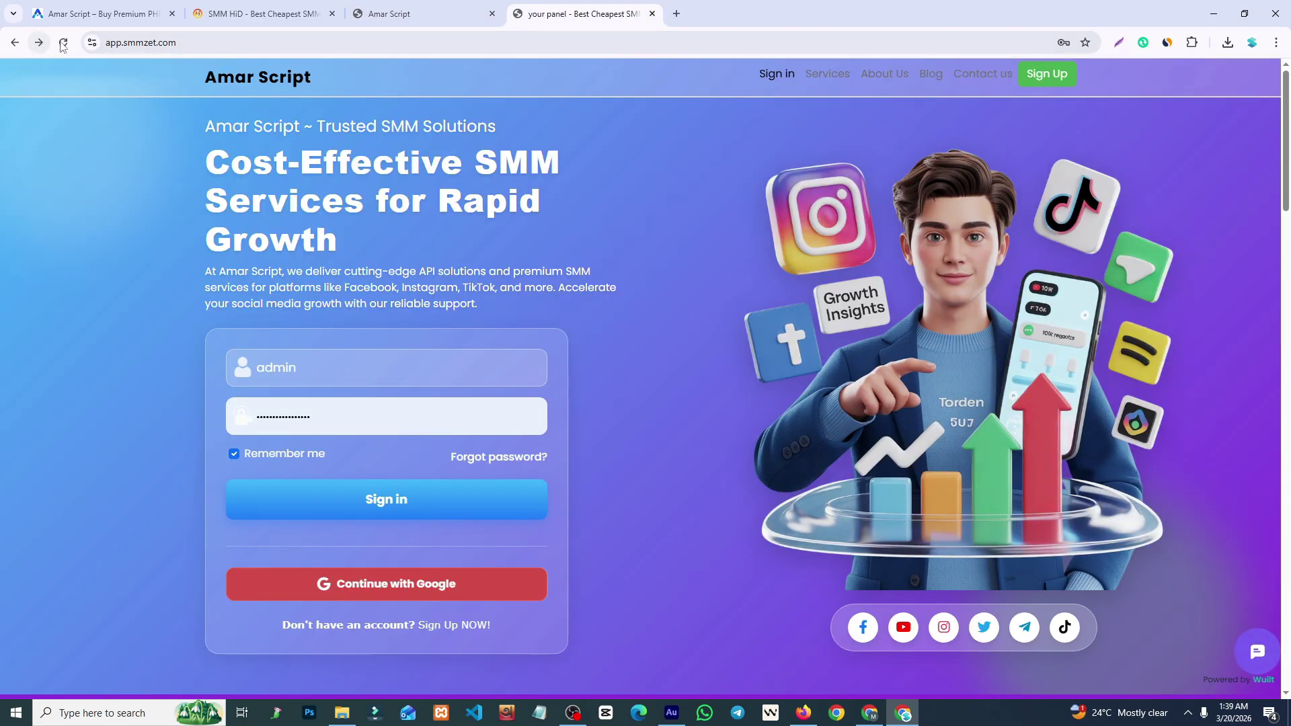
left_click_drag(1287, 139, 1287, 100)
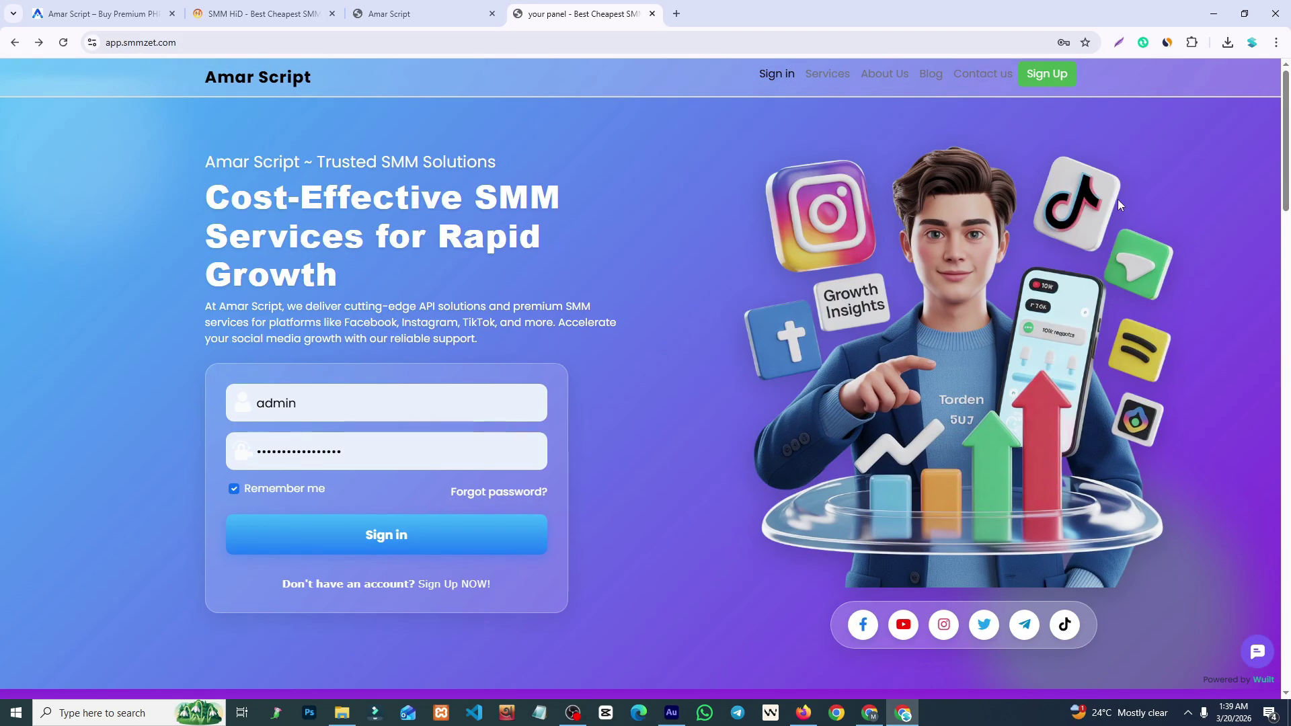
left_click(422, 7)
left_click(578, 13)
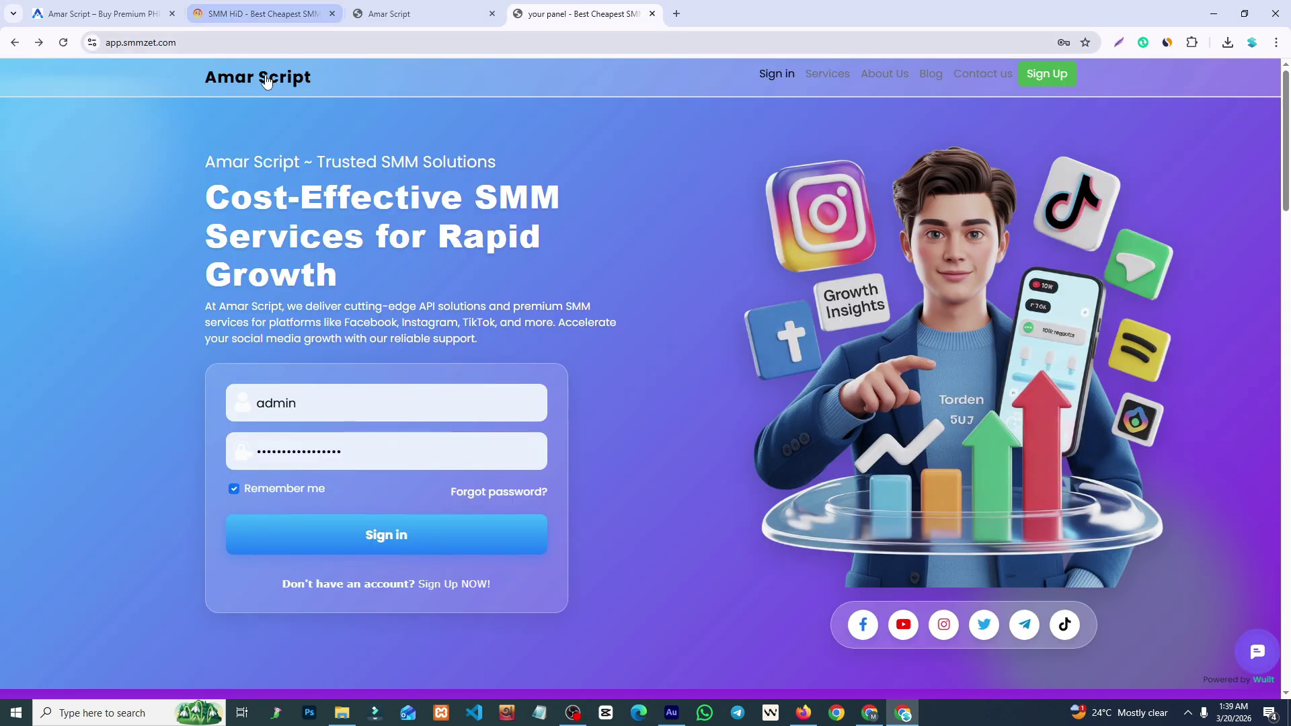
Load the app.smmzet.com/admin address from the client sign-in page and return to the admin Functions settings.
left_click(284, 42)
left_click(284, 42)
type("/admin")
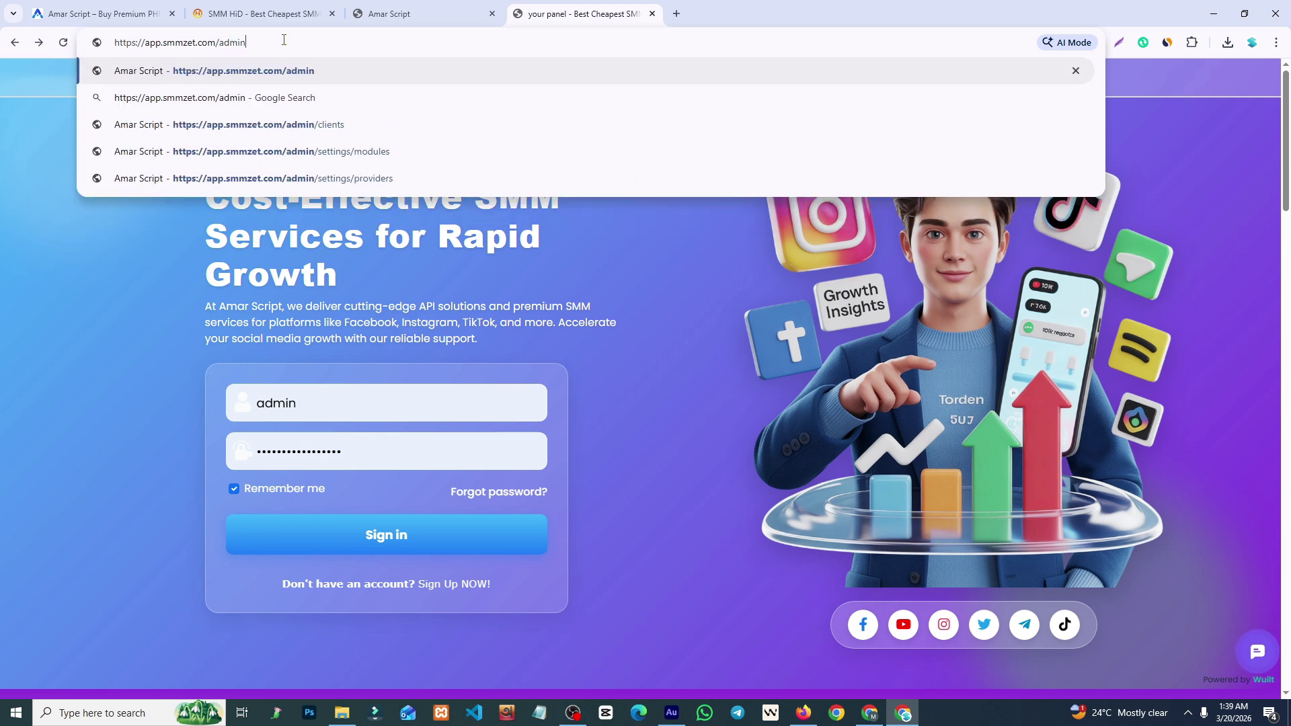
key("Return")
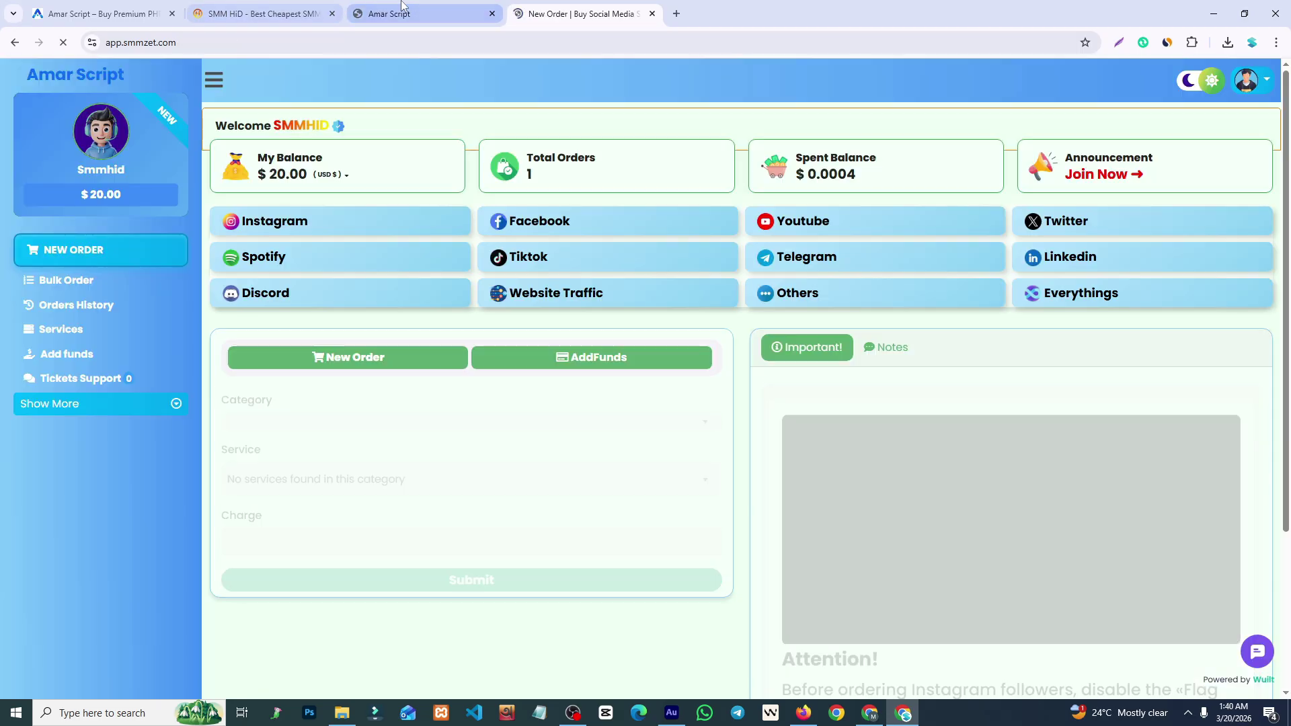
left_click(404, 4)
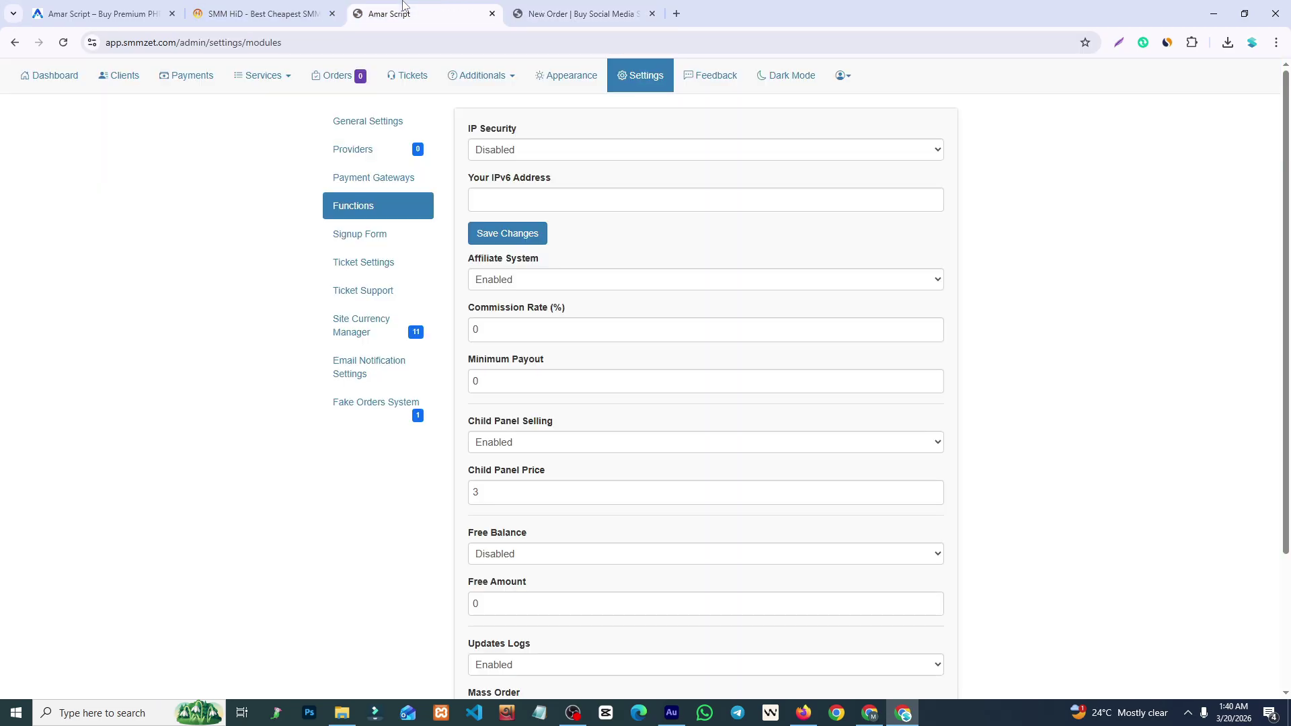
Review the Signup Form settings, selecting Disabled for Signup page without saving and examining the registration fields and Rank Status amounts.
left_click(390, 235)
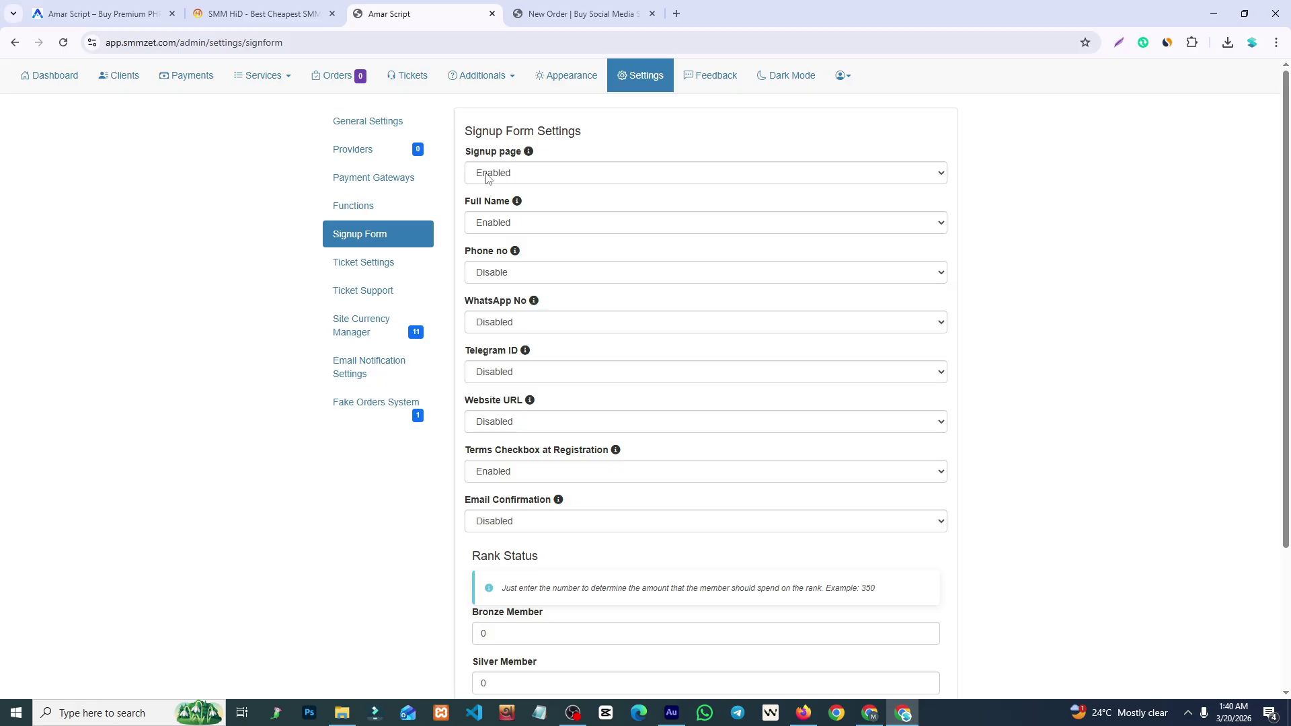
left_click(489, 174)
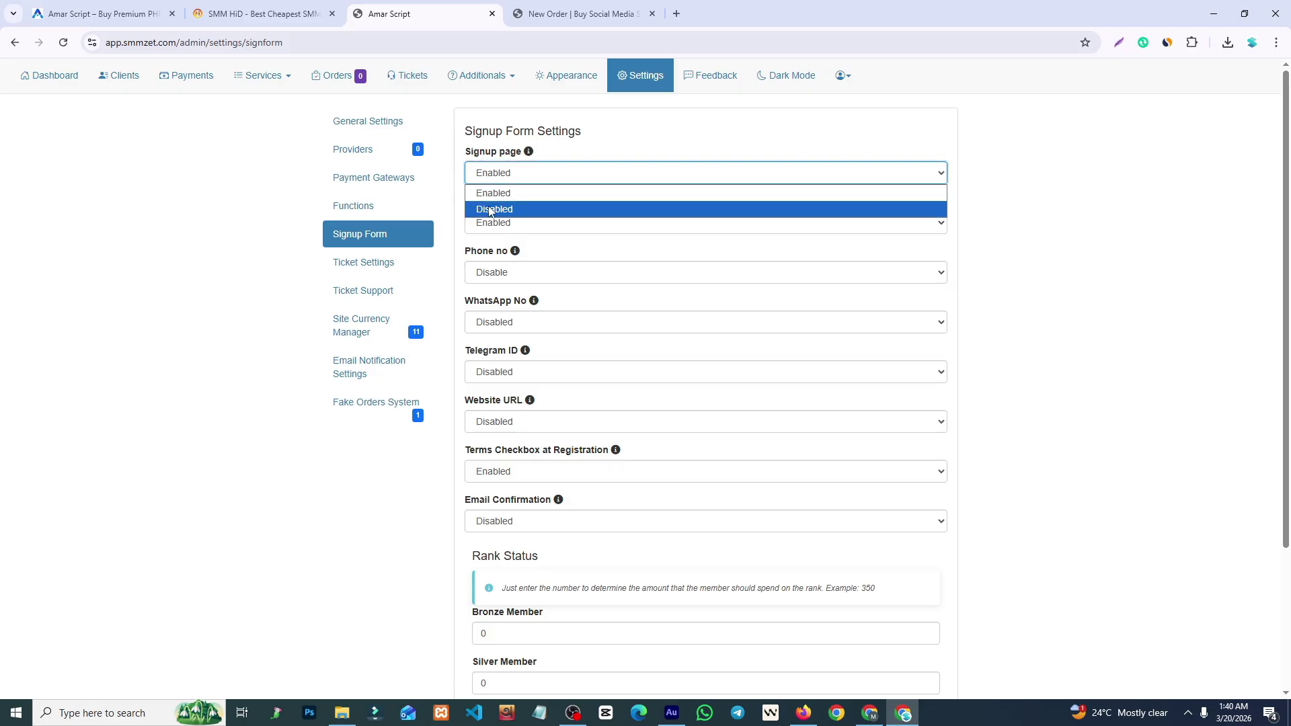
left_click(490, 210)
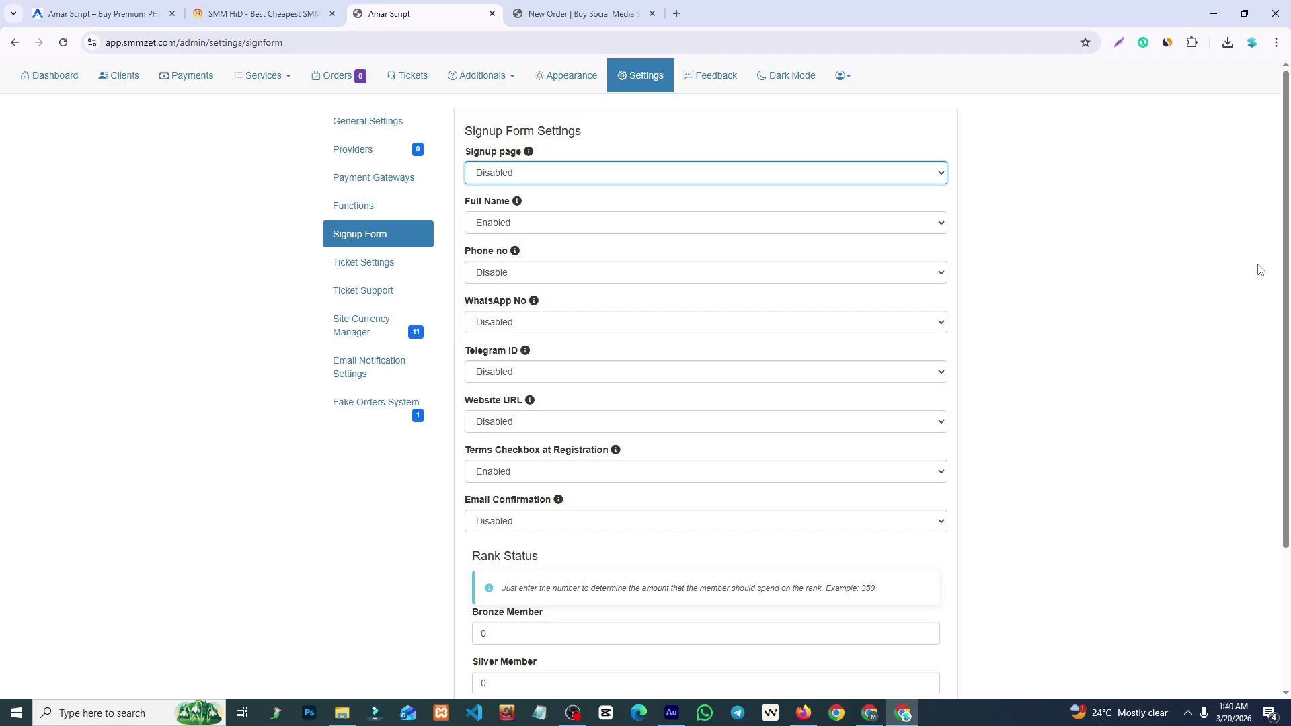
scroll(1259, 269, "down", 3)
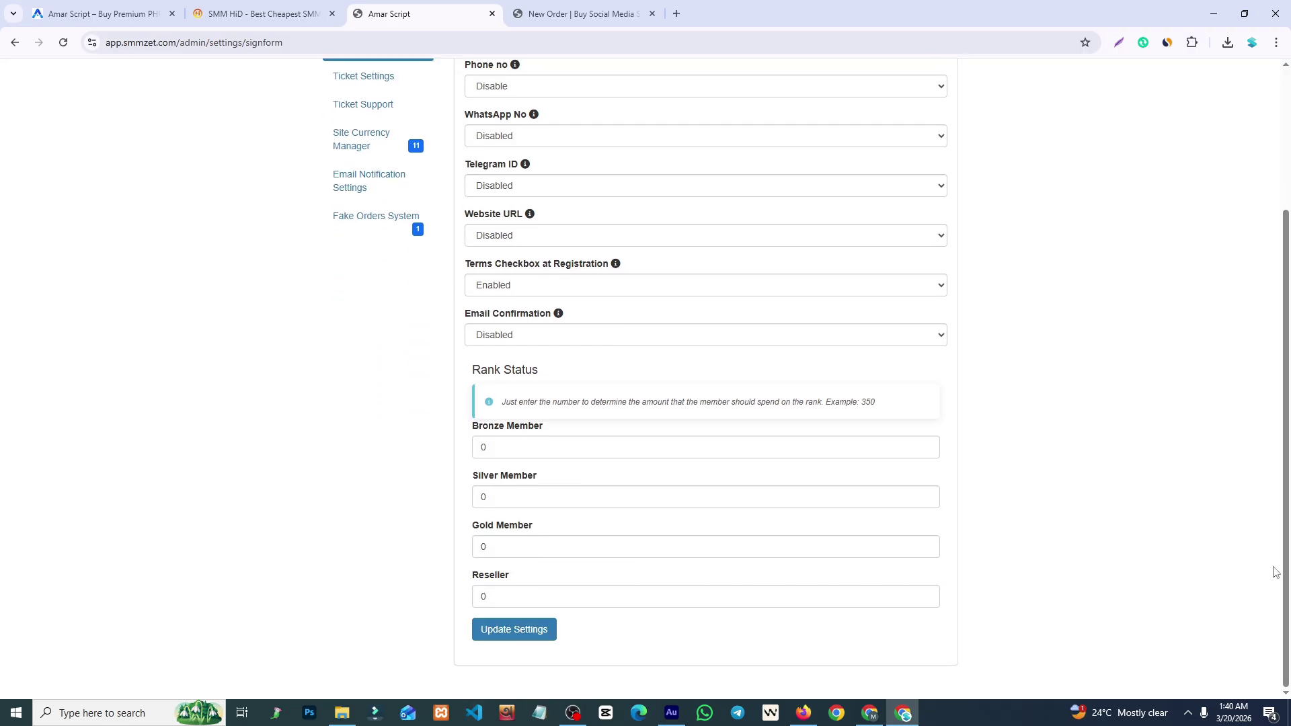
scroll(1271, 571, "up", 2)
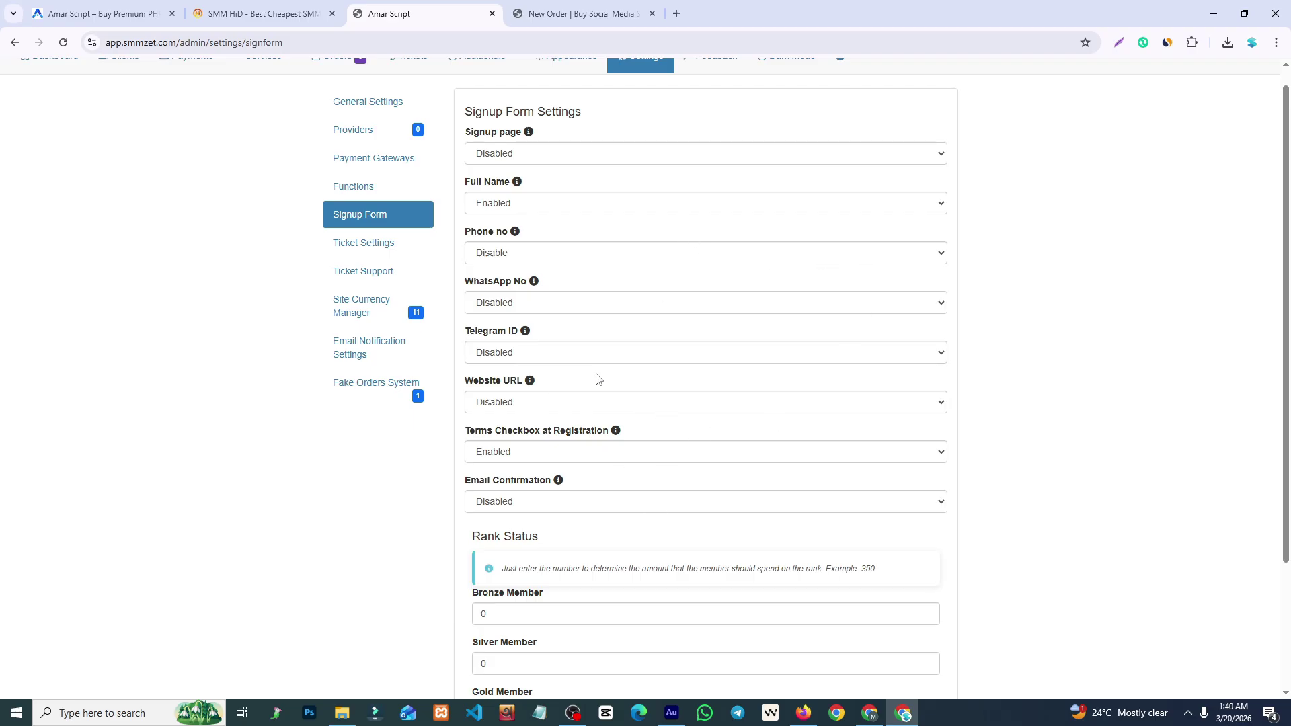
left_click(553, 12)
left_click(399, 5)
left_click_drag(1289, 382, 1289, 449)
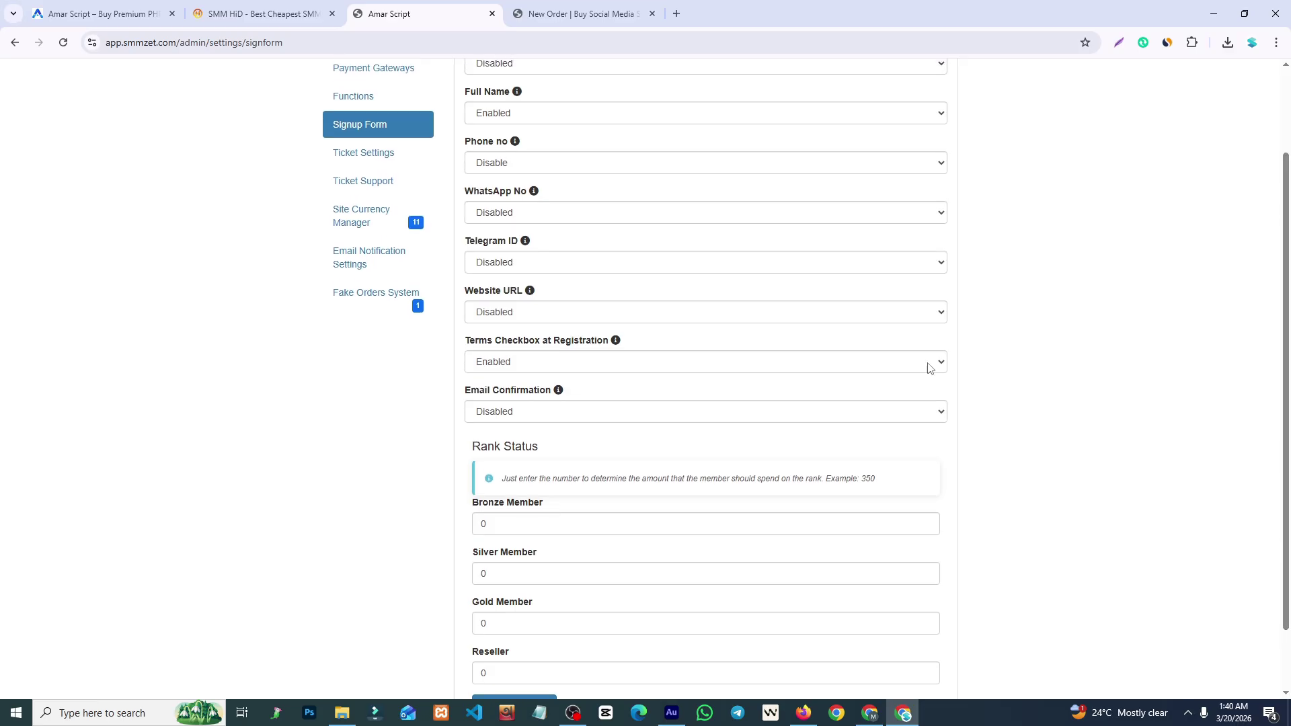
In Ticket Settings, try Allow After Add Fund for Ticket Create Restrictions and return the option to Allow All.
left_click(406, 167)
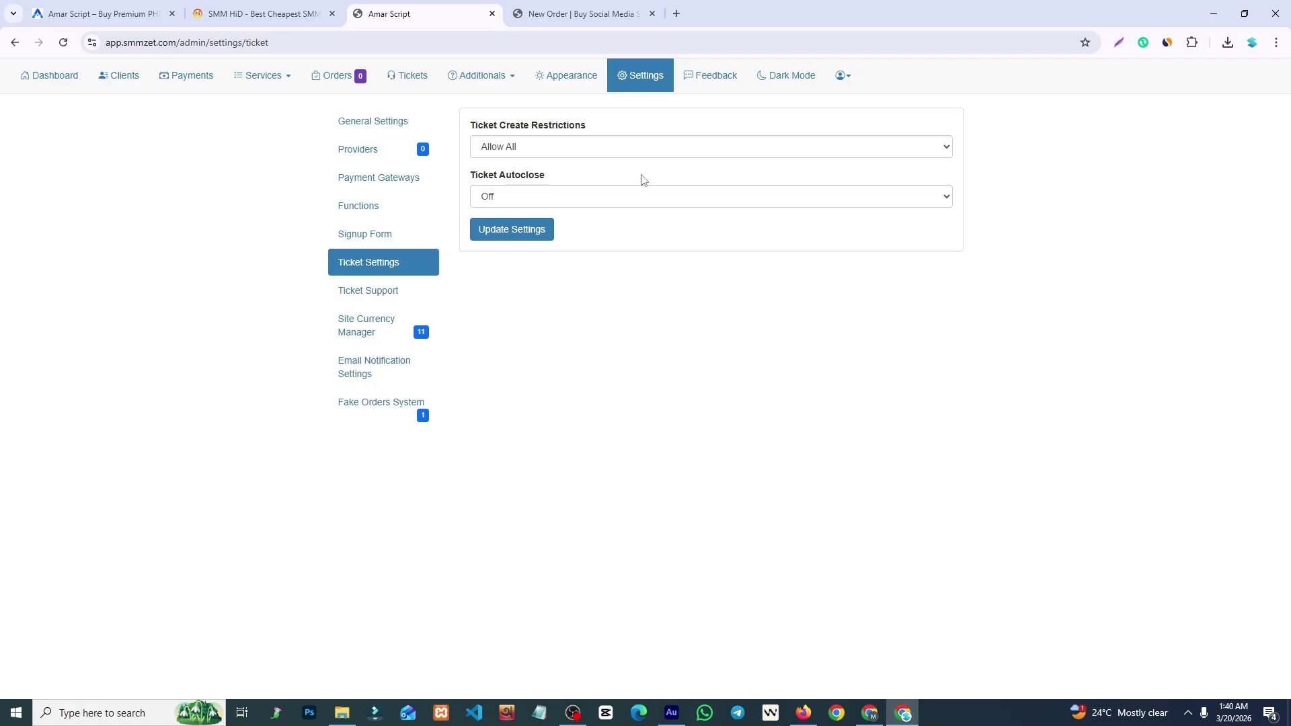
left_click(620, 148)
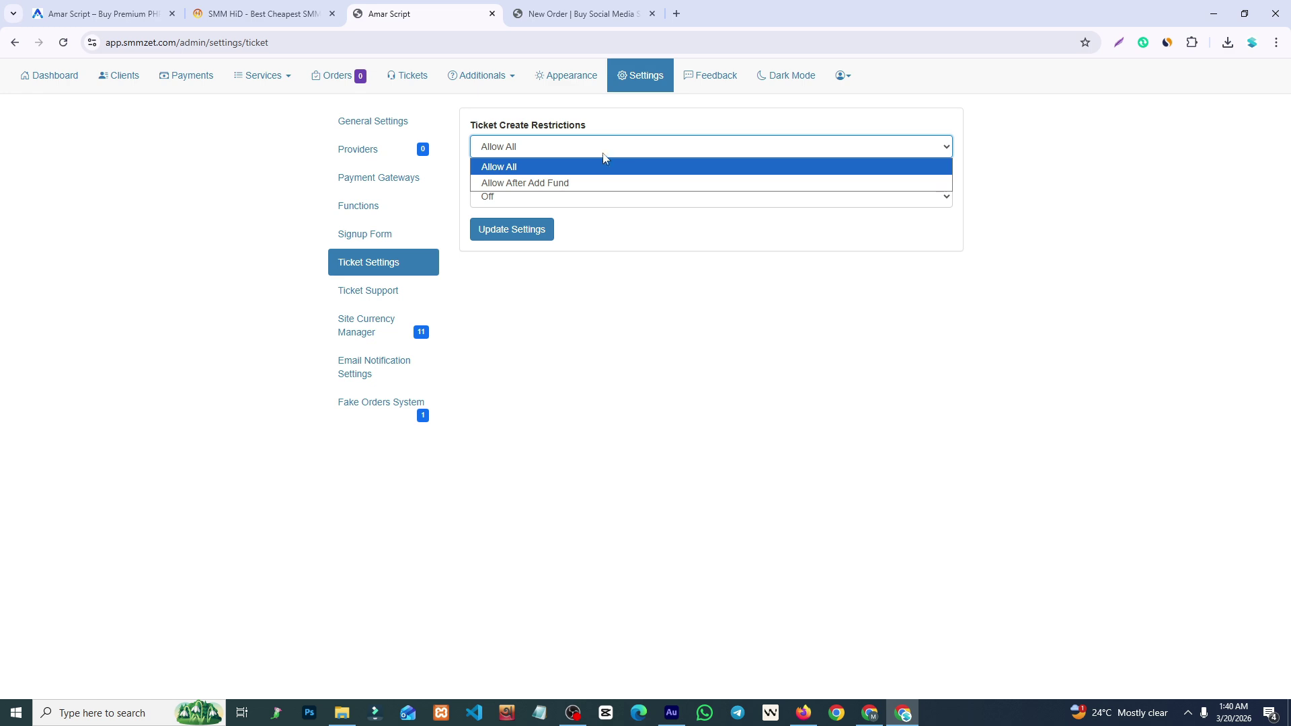
left_click(579, 183)
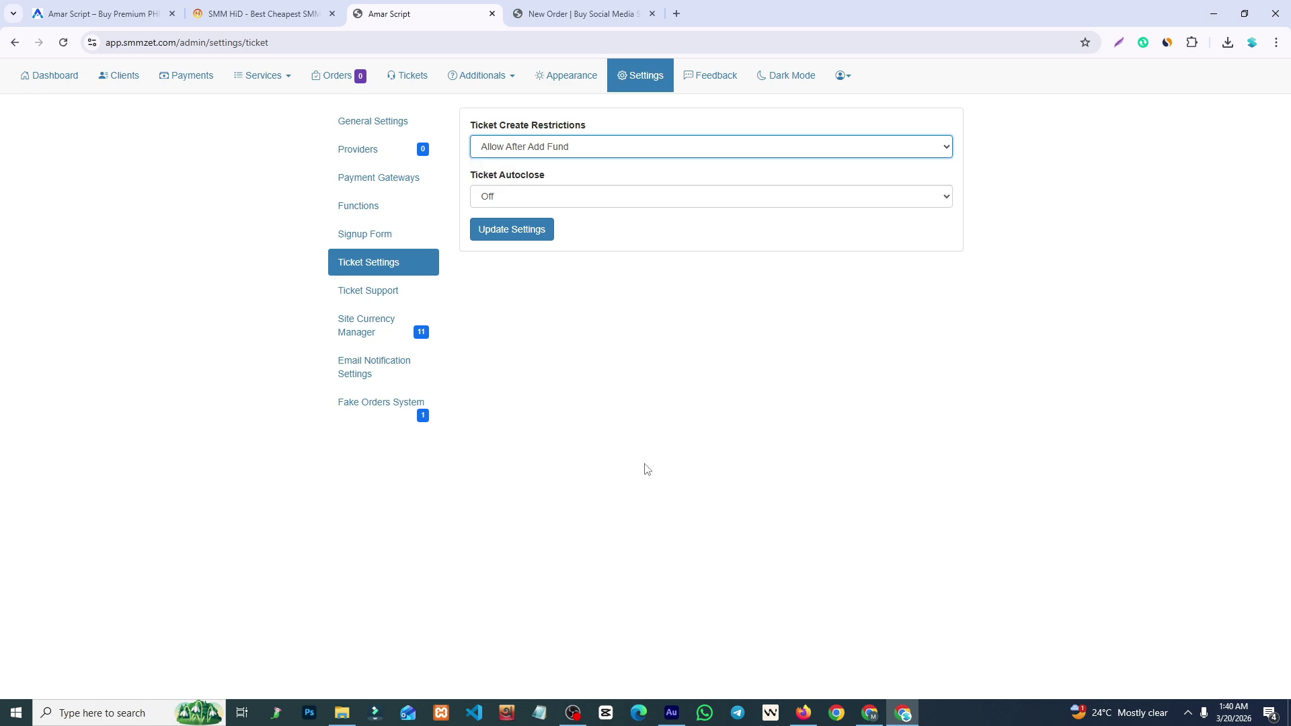
left_click(522, 239)
left_click(594, 152)
left_click(554, 170)
left_click(654, 349)
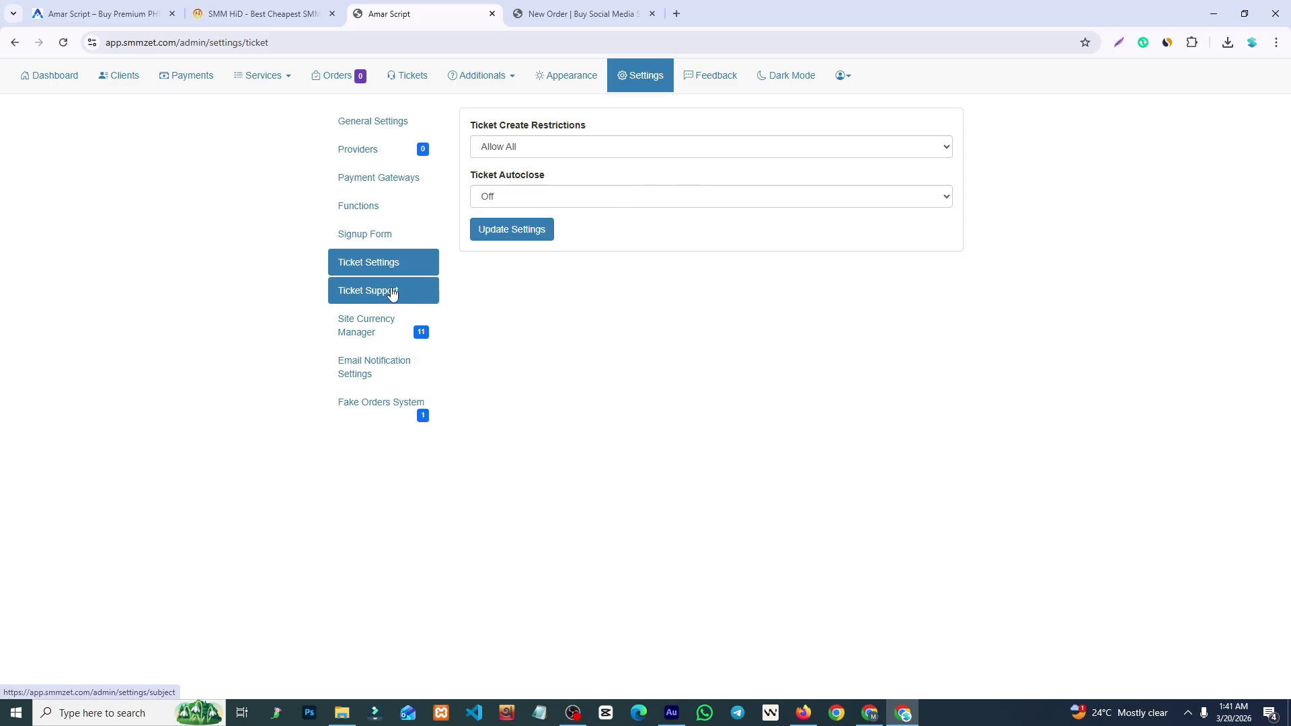
Examine the Ticket Support title settings and the Tickets Support page in the client panel.
left_click(345, 290)
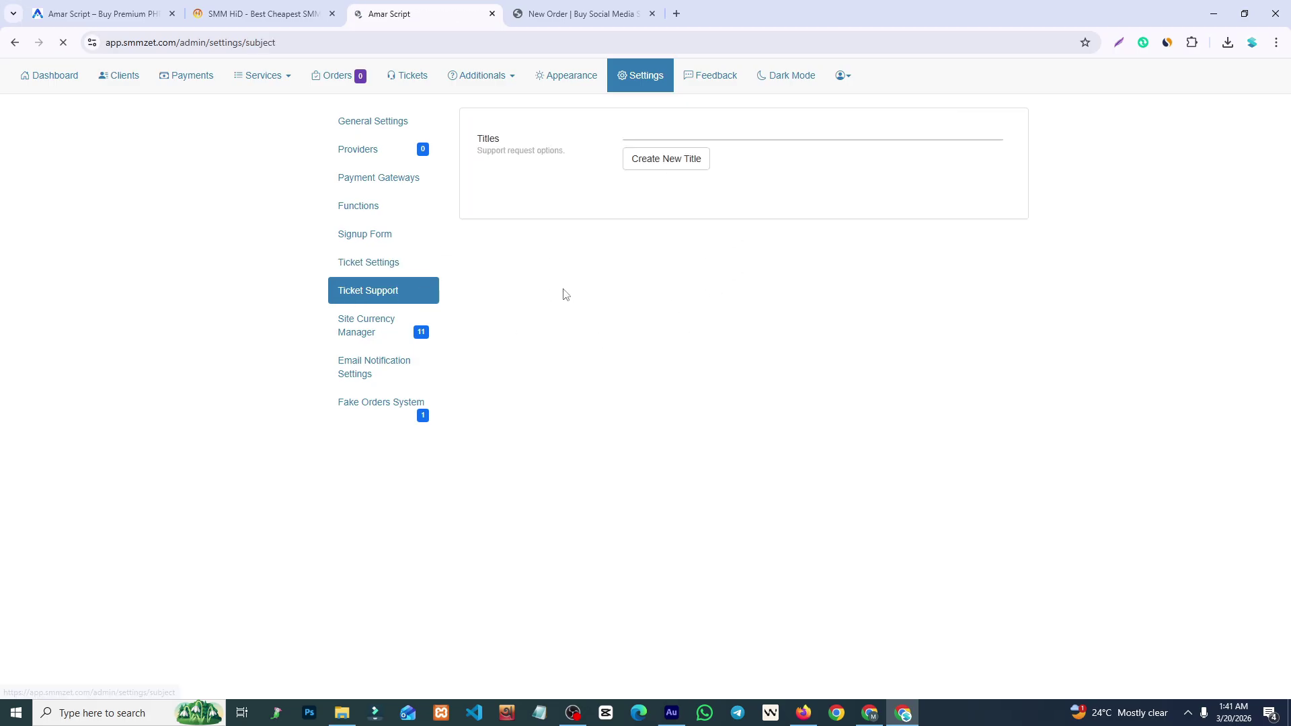
left_click(561, 15)
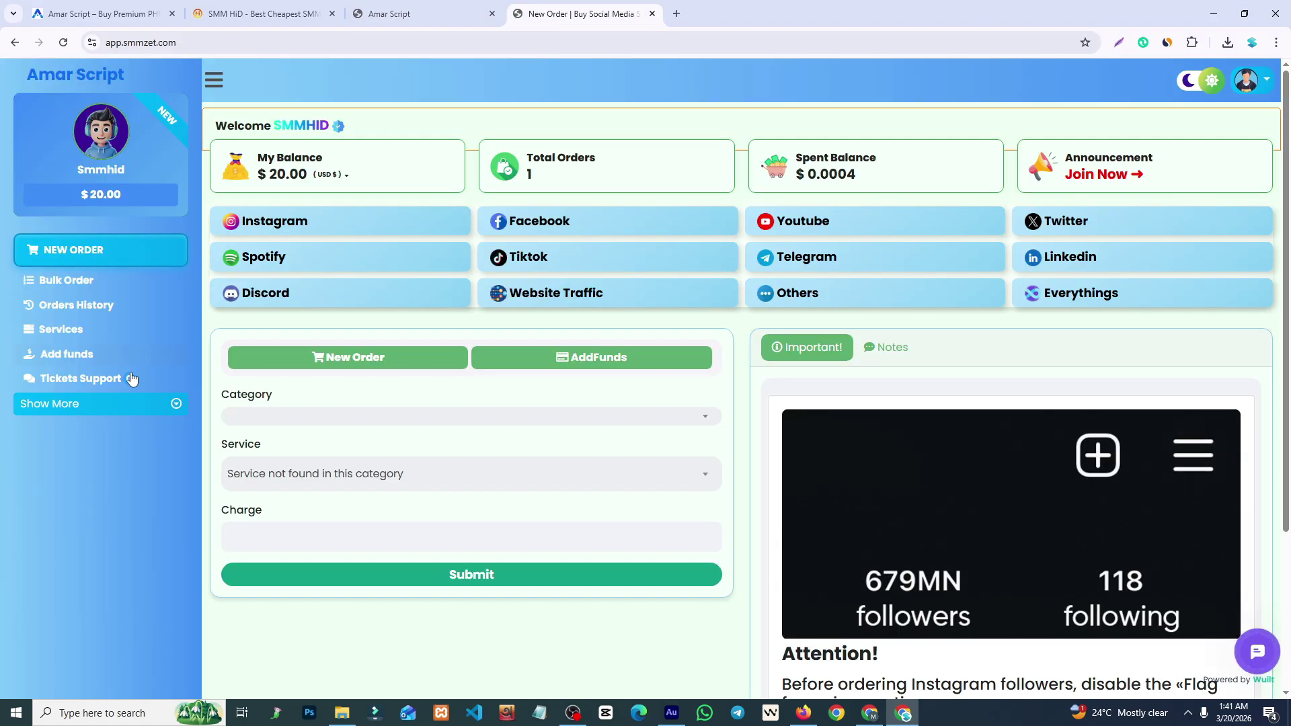
left_click(94, 381)
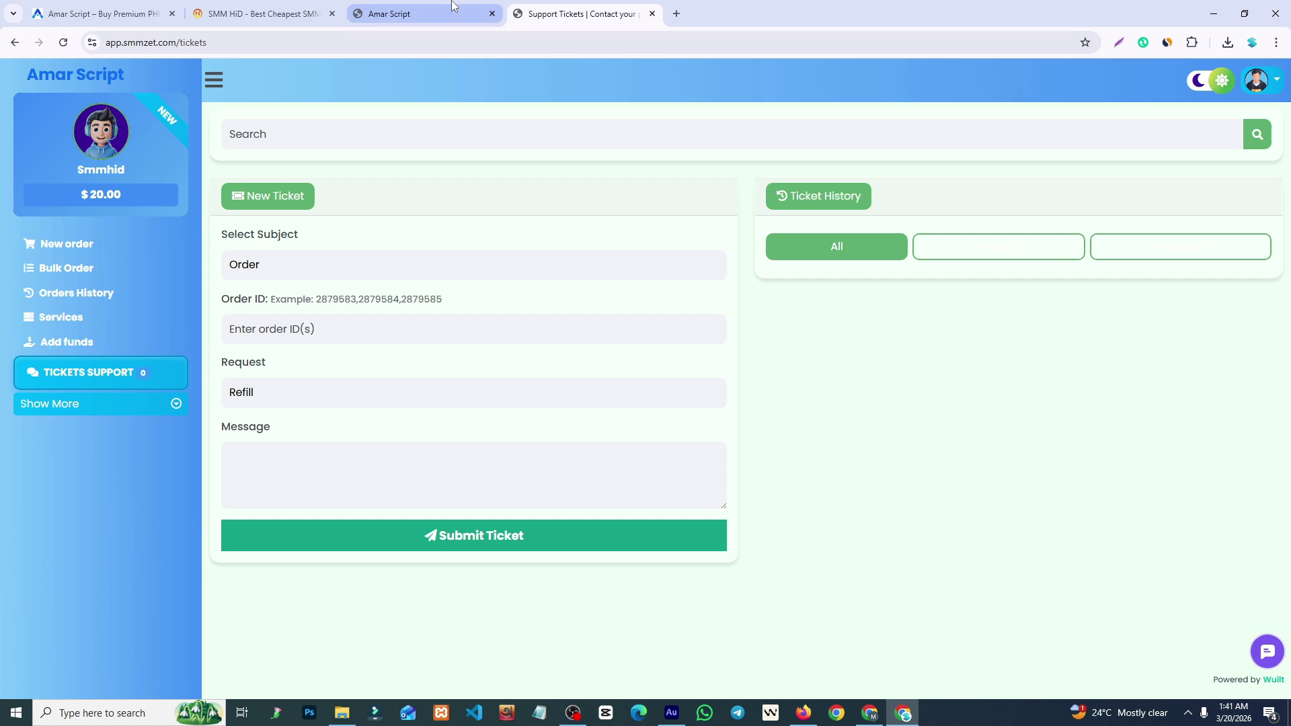
left_click(298, 276)
left_click(406, 210)
left_click(408, 8)
Choose Payment as the subject in the client's New Ticket form and inspect its payment method choices.
left_click(603, 10)
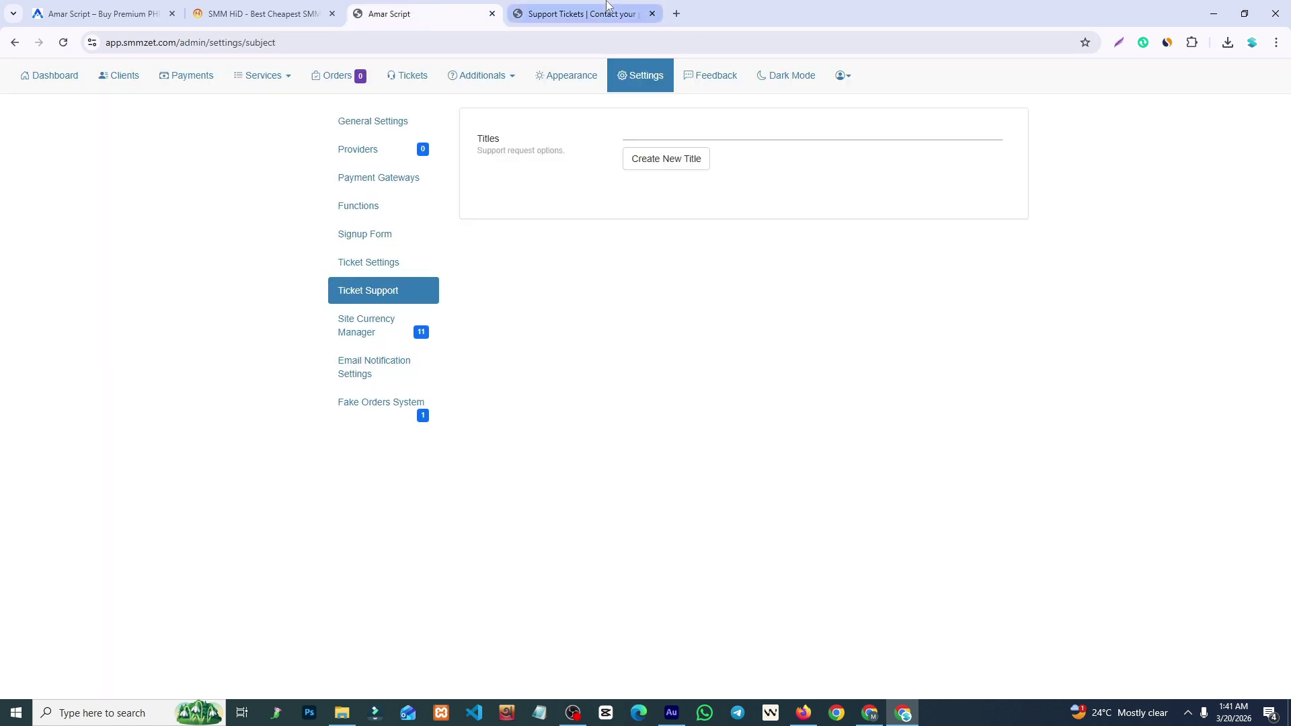
left_click(296, 272)
left_click(289, 316)
left_click(320, 331)
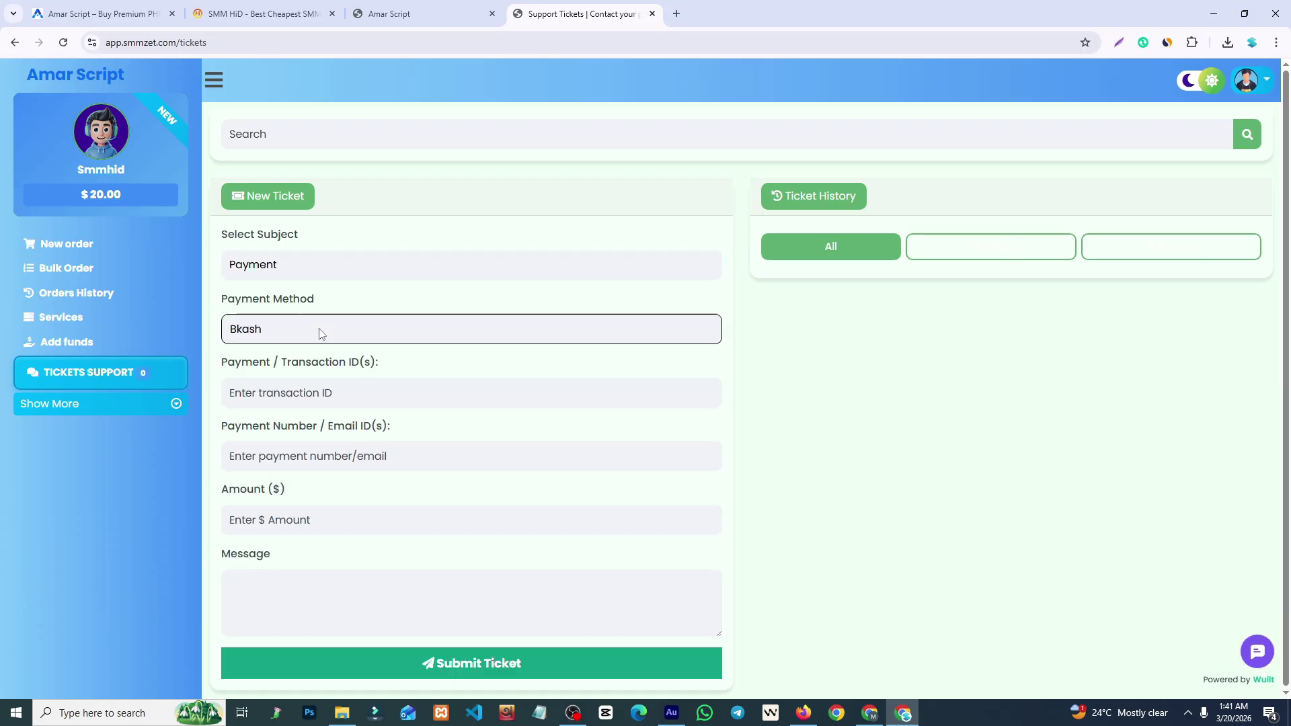
left_click(307, 269)
left_click(671, 126)
Review the Site Currency Manager settings, including the currency list and the Bangladeshi taka rate.
left_click(469, 6)
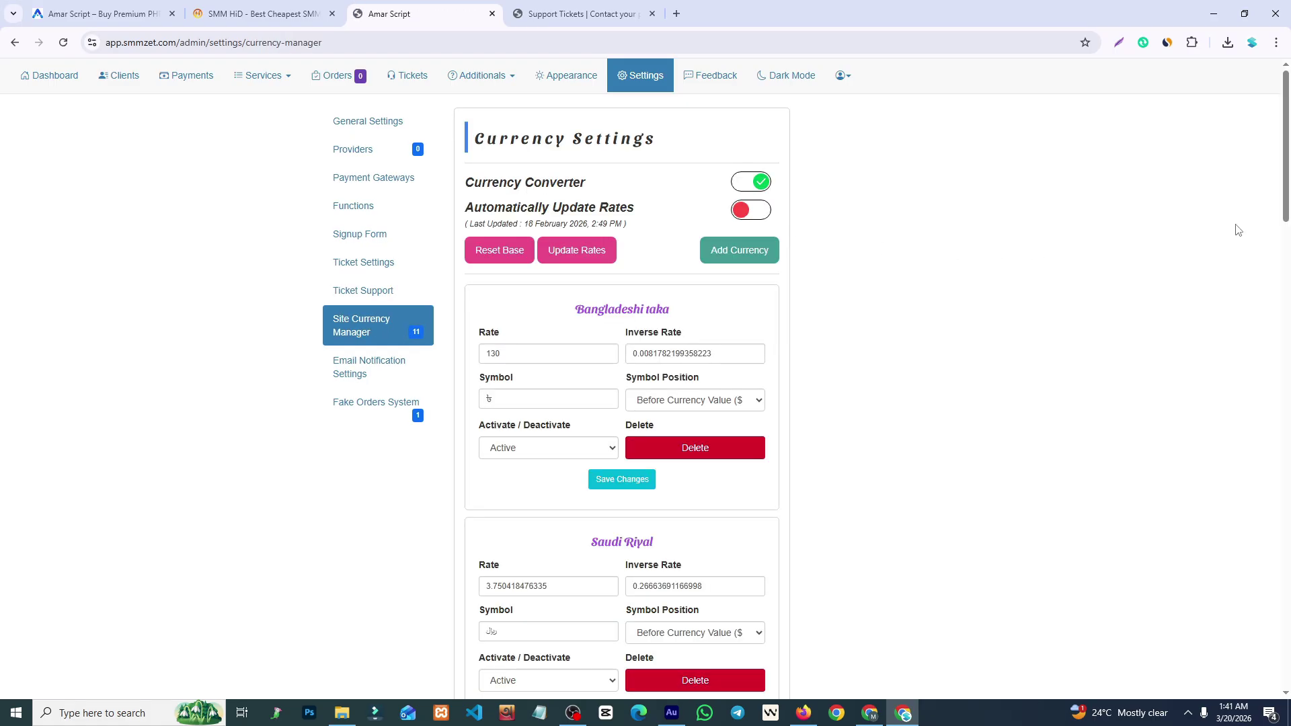
left_click(1282, 227)
left_click_drag(1282, 228, 1281, 101)
mouse_move(1289, 198)
left_mouse_down()
mouse_move(1289, 292)
mouse_move(1289, 218)
left_mouse_up()
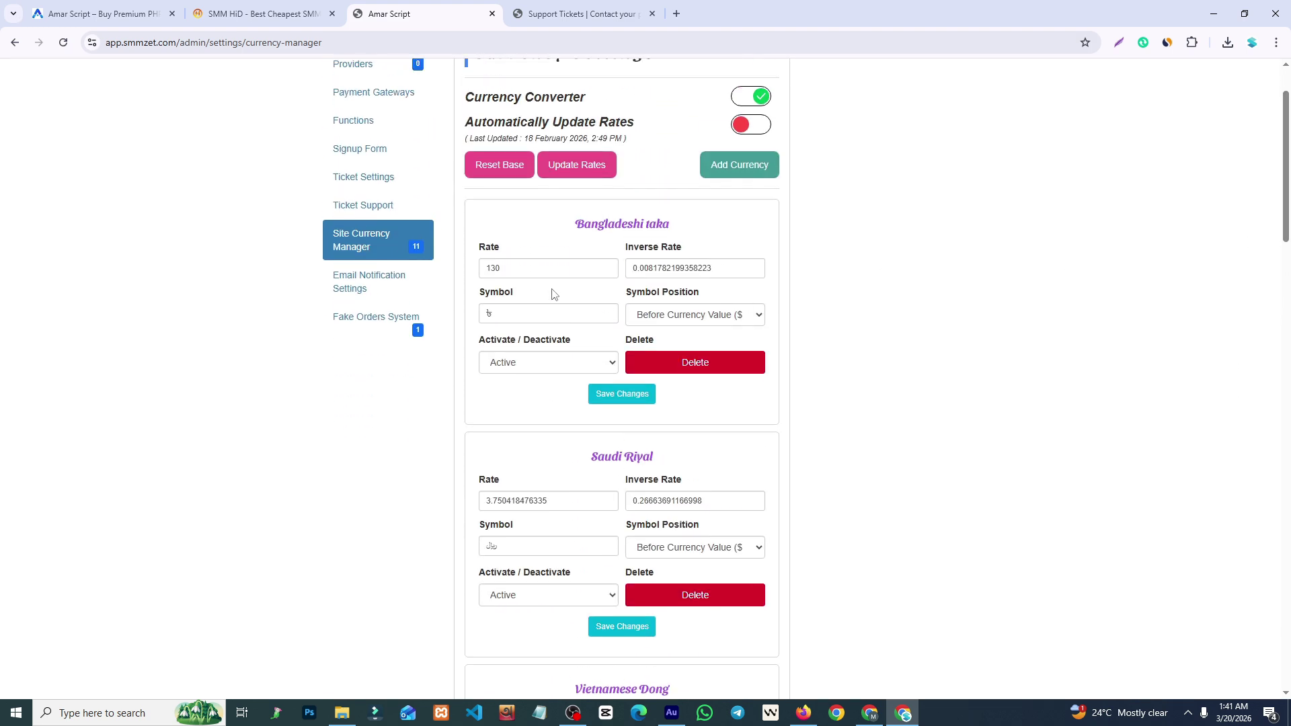
double_click(484, 270)
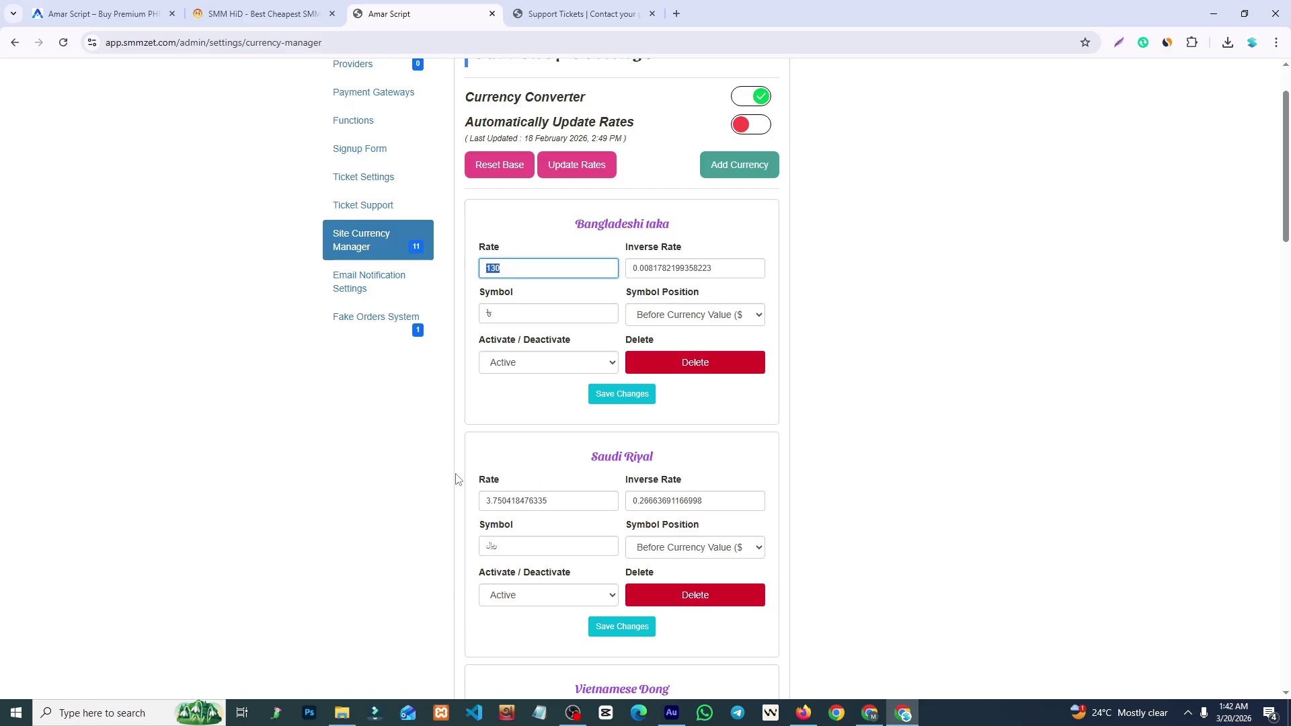
left_click(995, 364)
Review the Email Notification Settings for user notifications, admin notifications and the SMTP configuration.
left_click(358, 280)
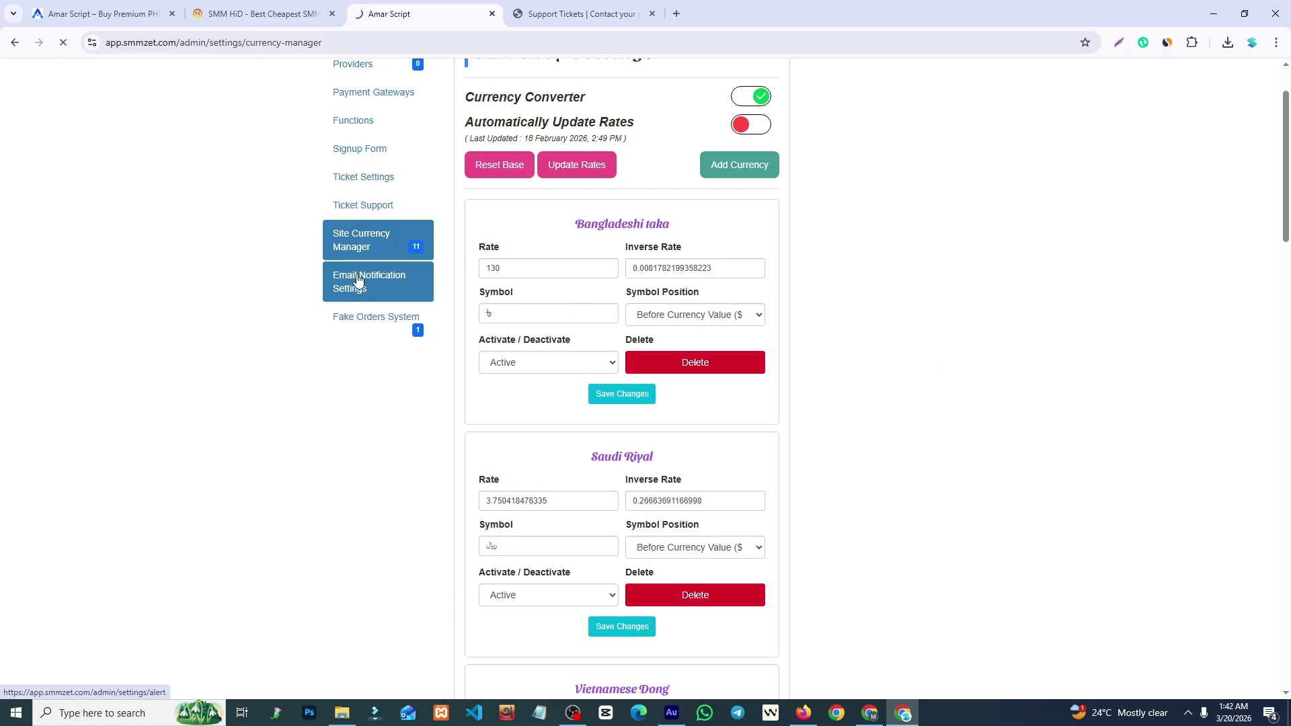
left_click_drag(1289, 299, 1290, 390)
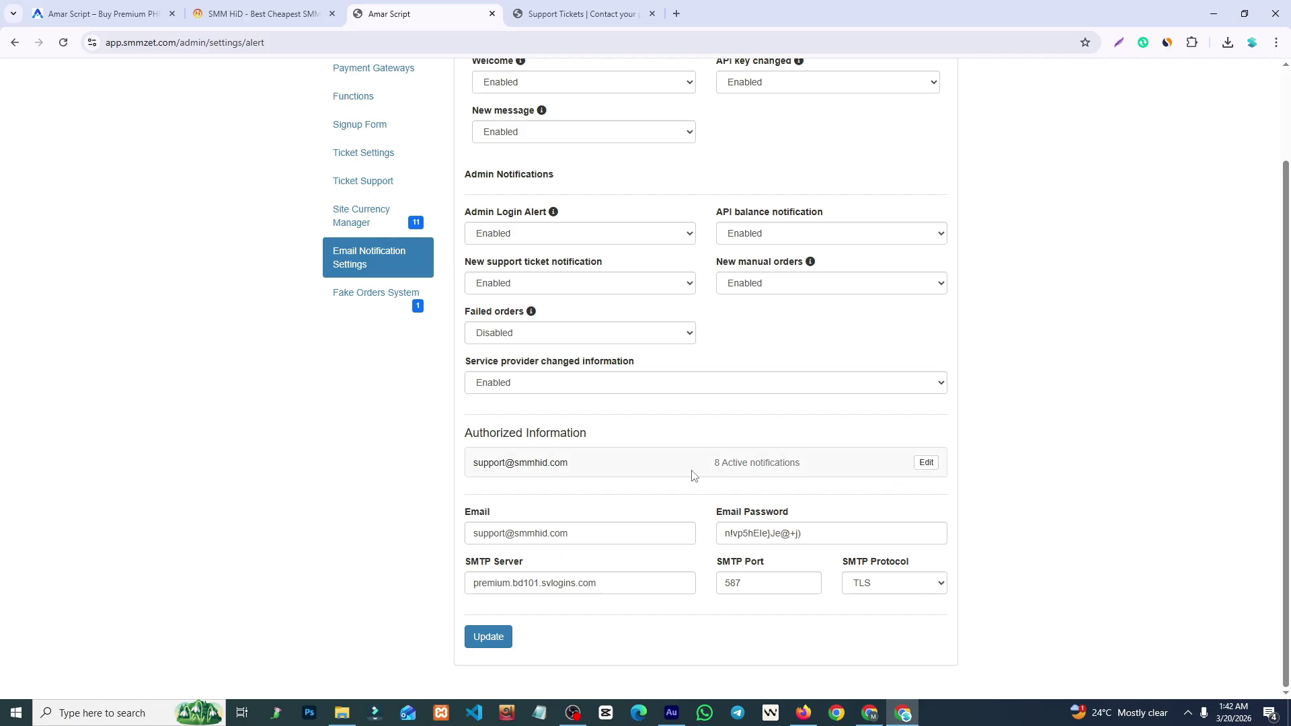
scroll(624, 498, "up", 2)
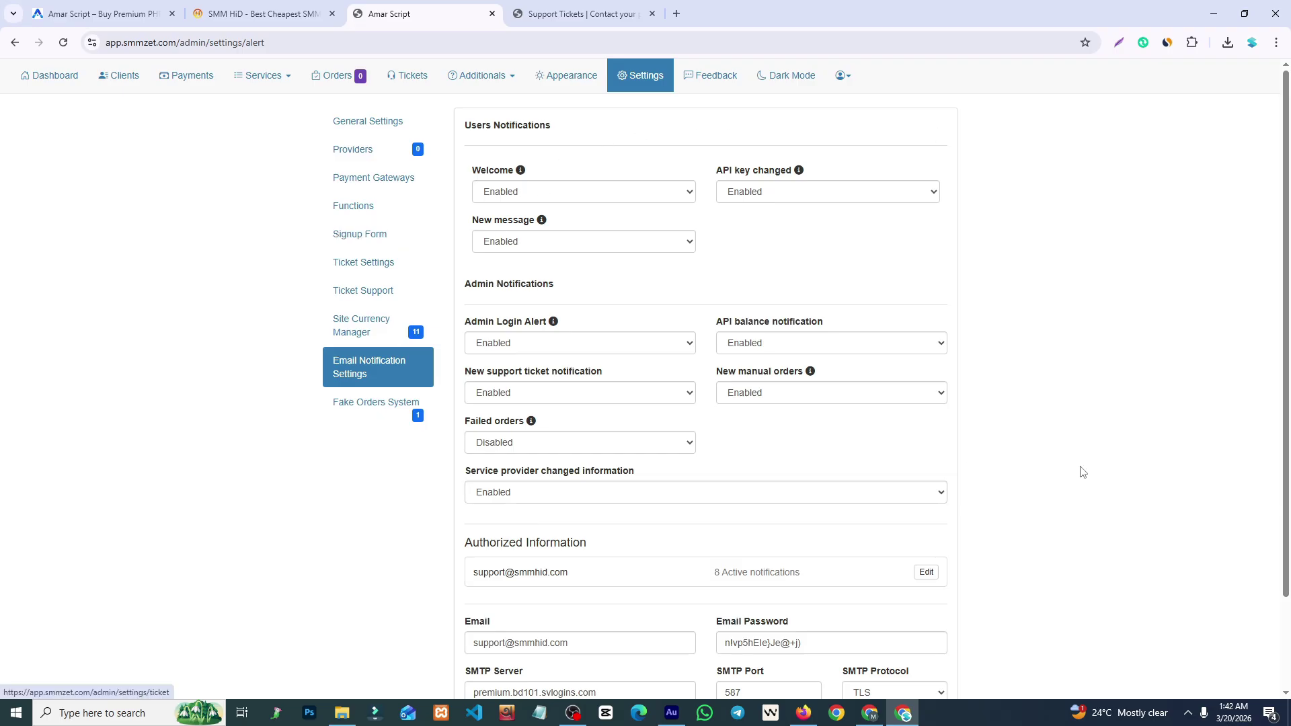
scroll(1279, 451, "down", 2)
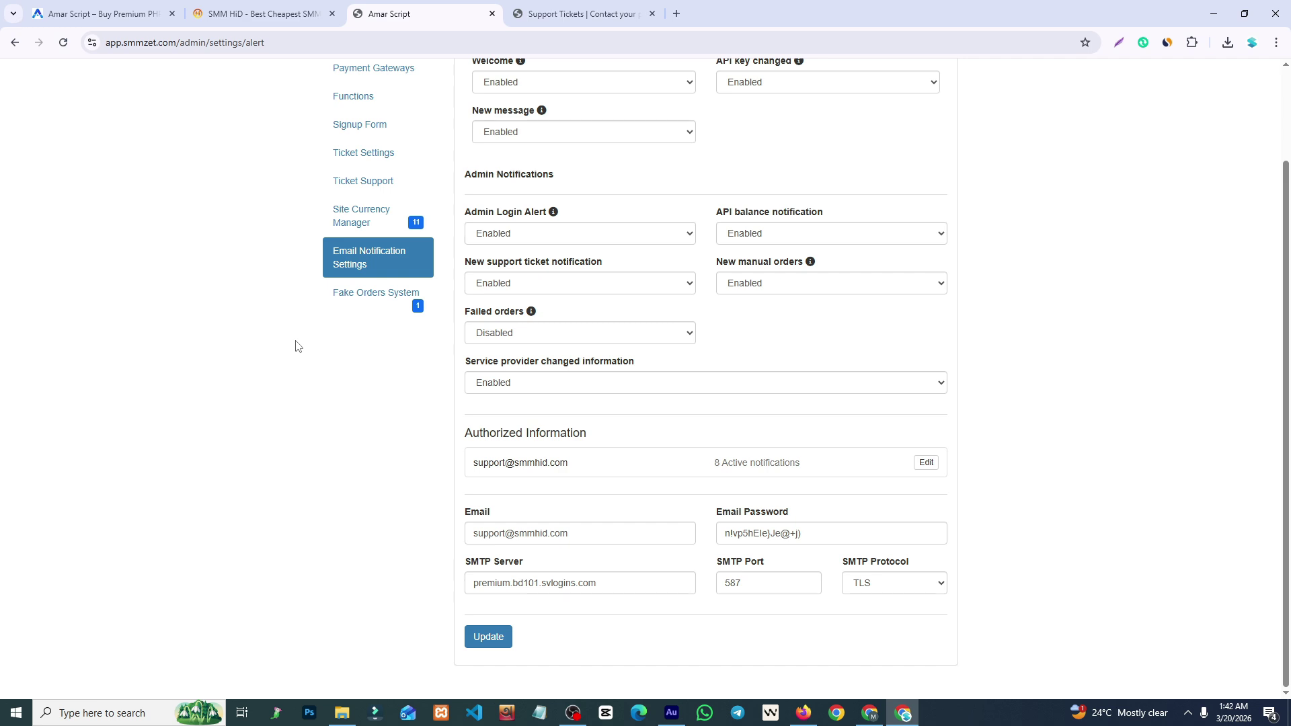
scroll(654, 360, "up", 2)
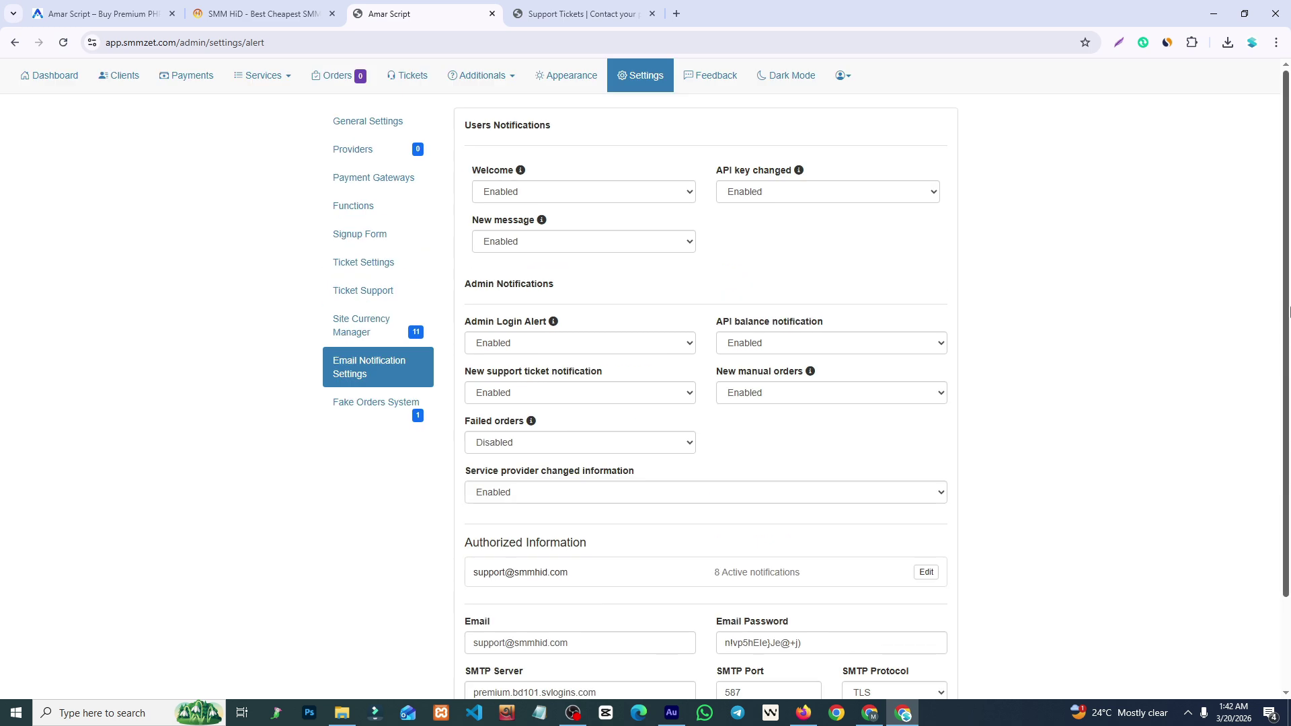
Open the Fake Orders System settings and check the Total Orders figure on the client dashboard.
left_click(384, 404)
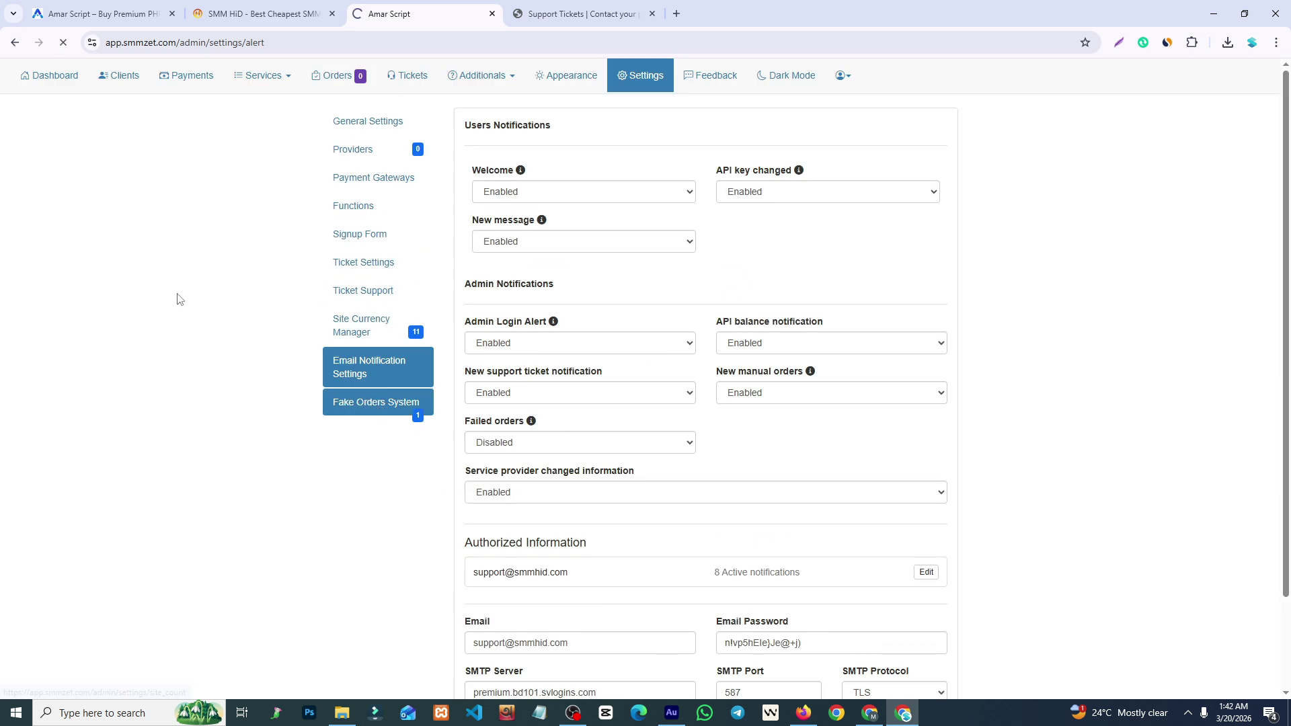
mouse_move(1285, 279)
left_mouse_down()
mouse_move(1278, 361)
mouse_move(1288, 272)
left_mouse_up()
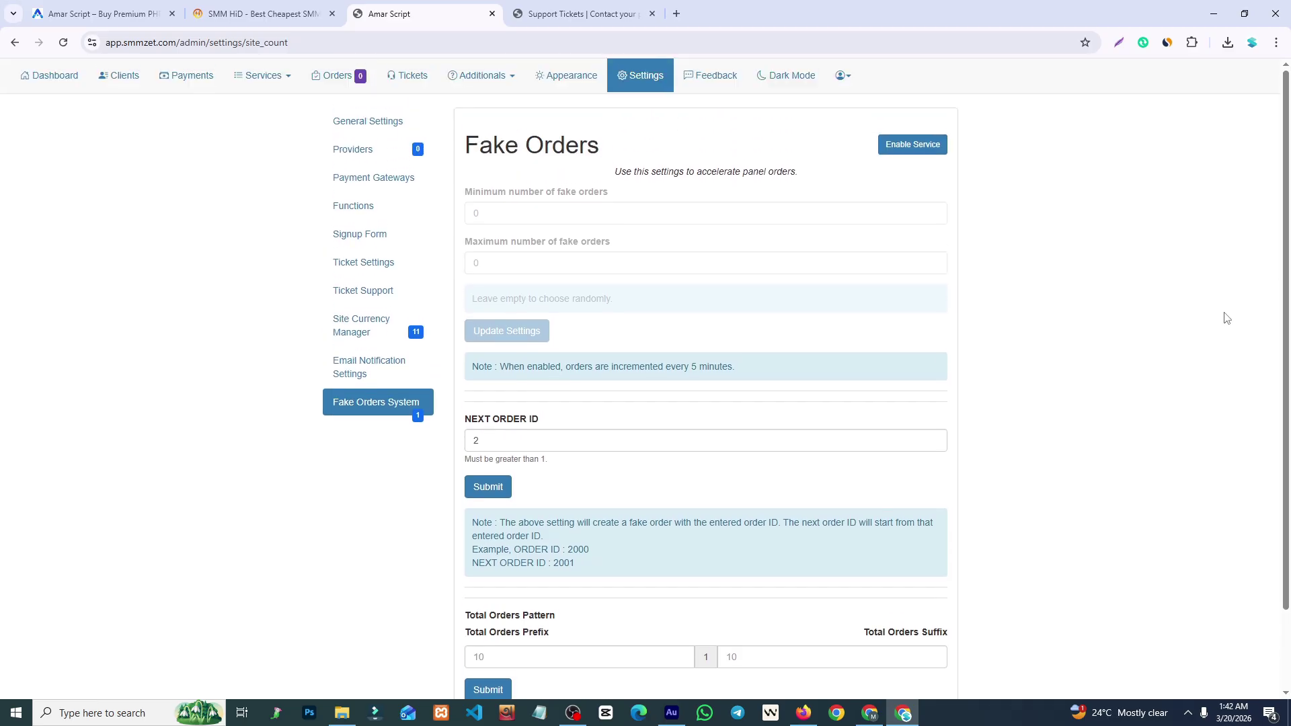
left_click(593, 11)
left_click(71, 75)
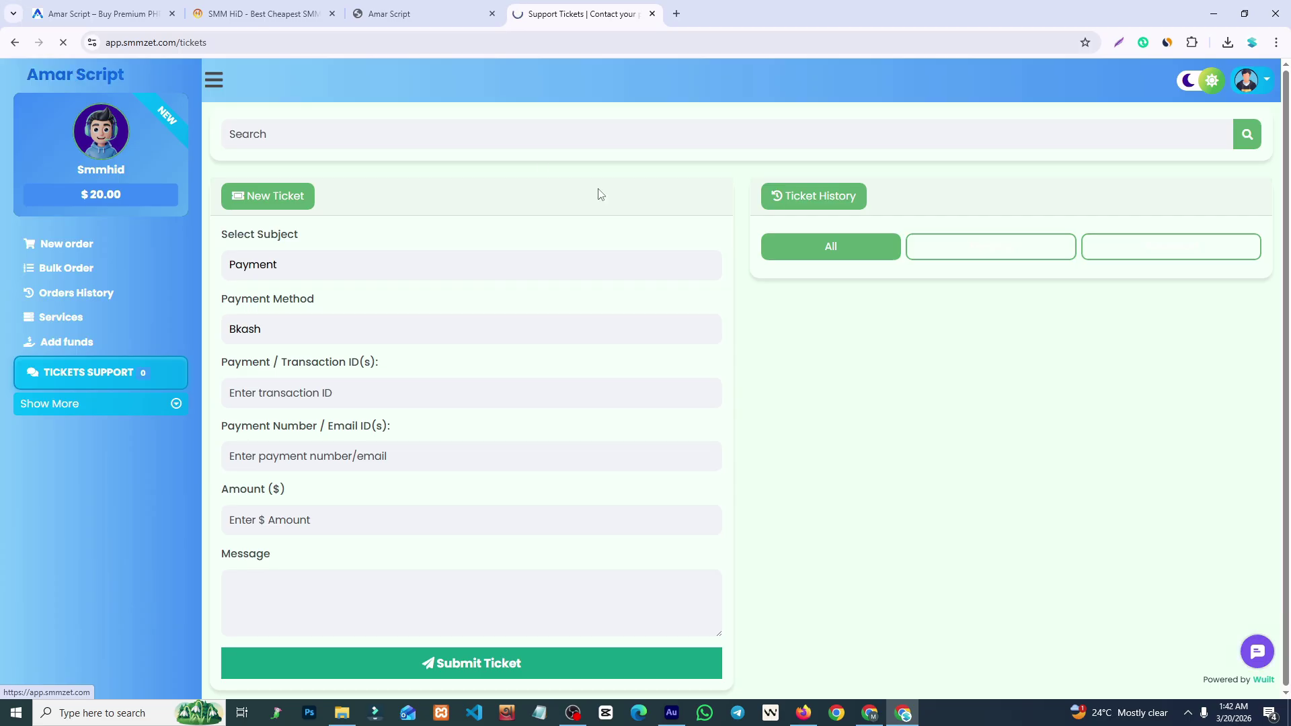
left_click_drag(528, 156, 533, 176)
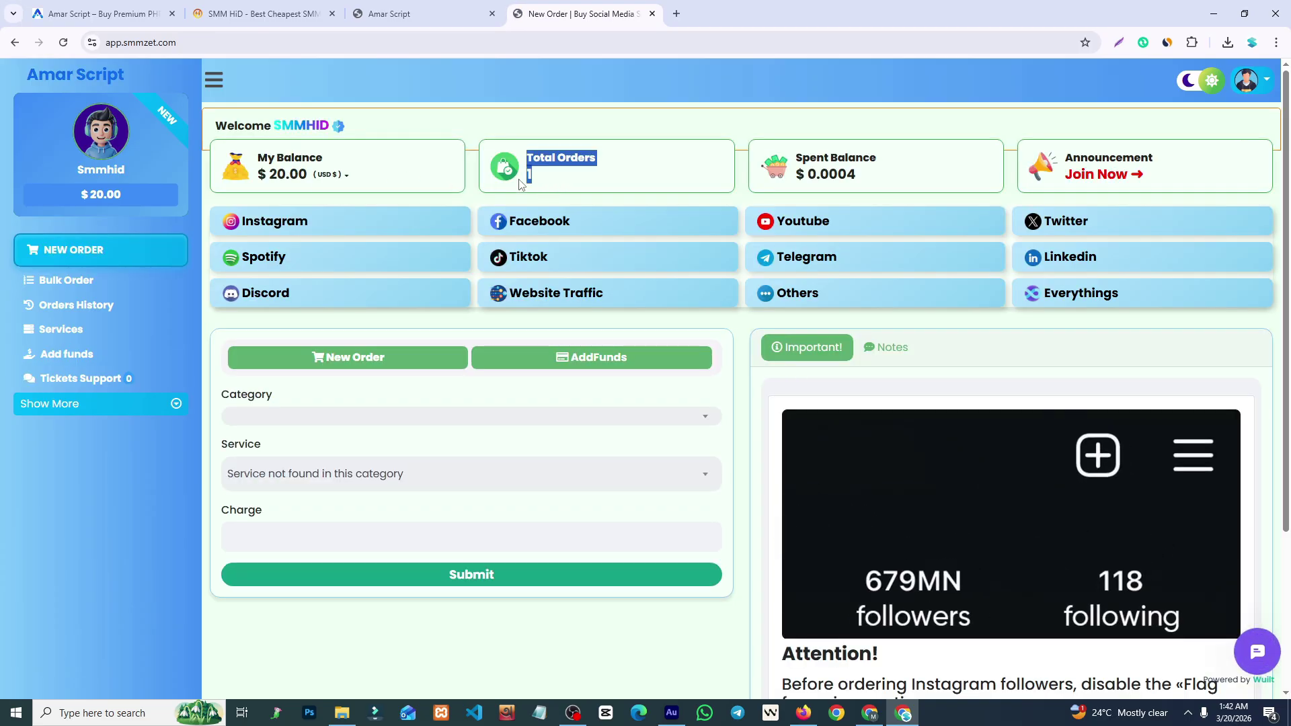
left_click(580, 173)
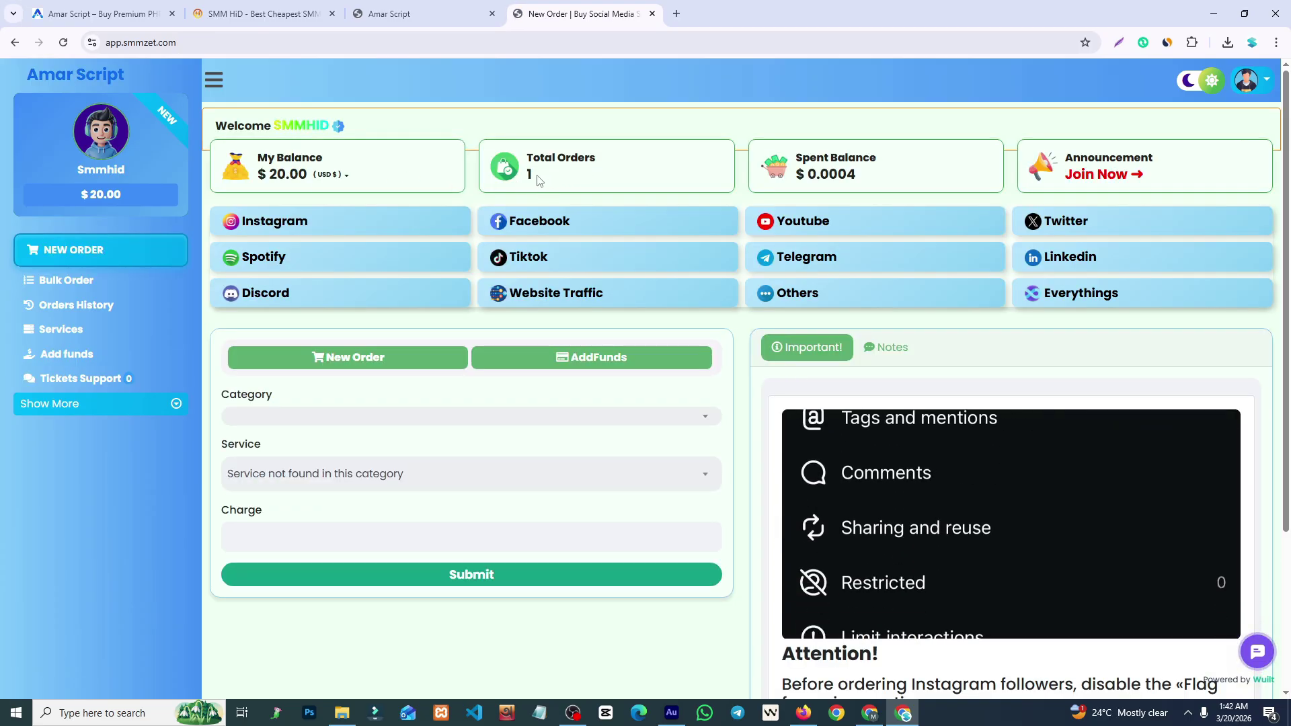
Review the Fake Orders settings, including the minimum and maximum counts, the next order ID and the total orders pattern.
left_click(375, 7)
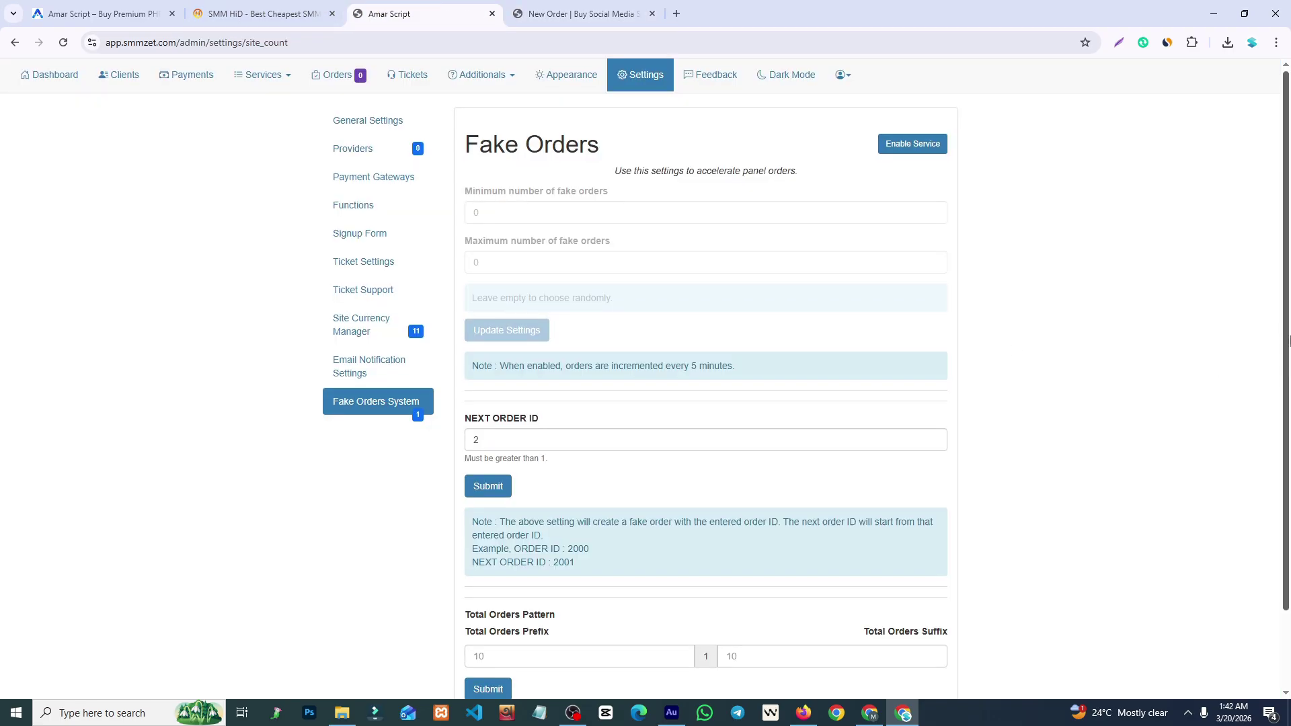
scroll(1288, 415, "down", 2)
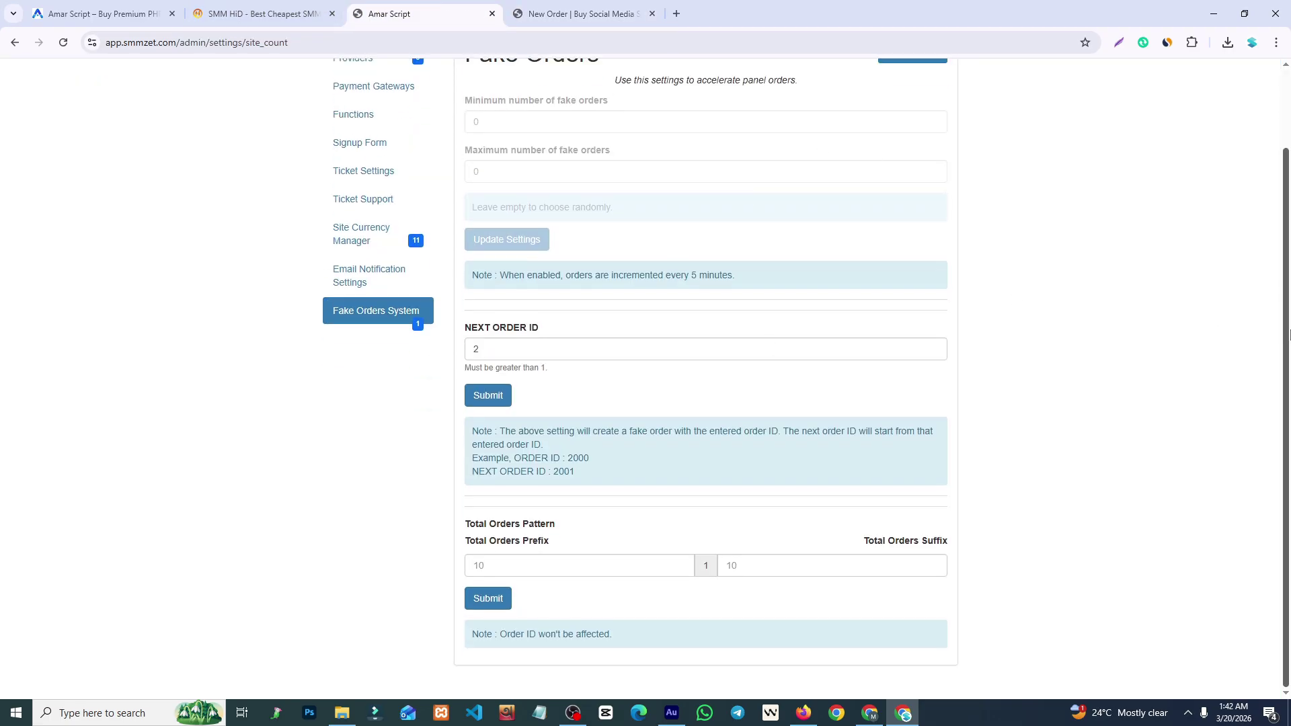
scroll(928, 377, "up", 2)
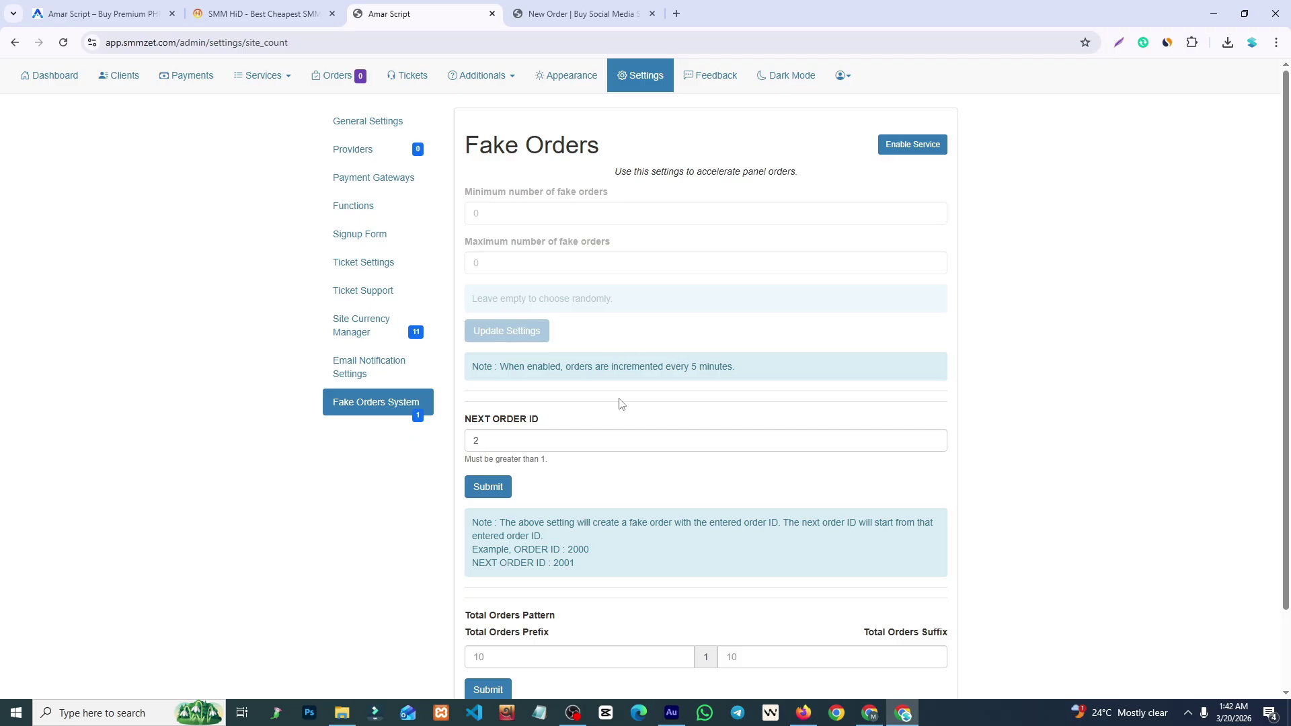
left_click(502, 446)
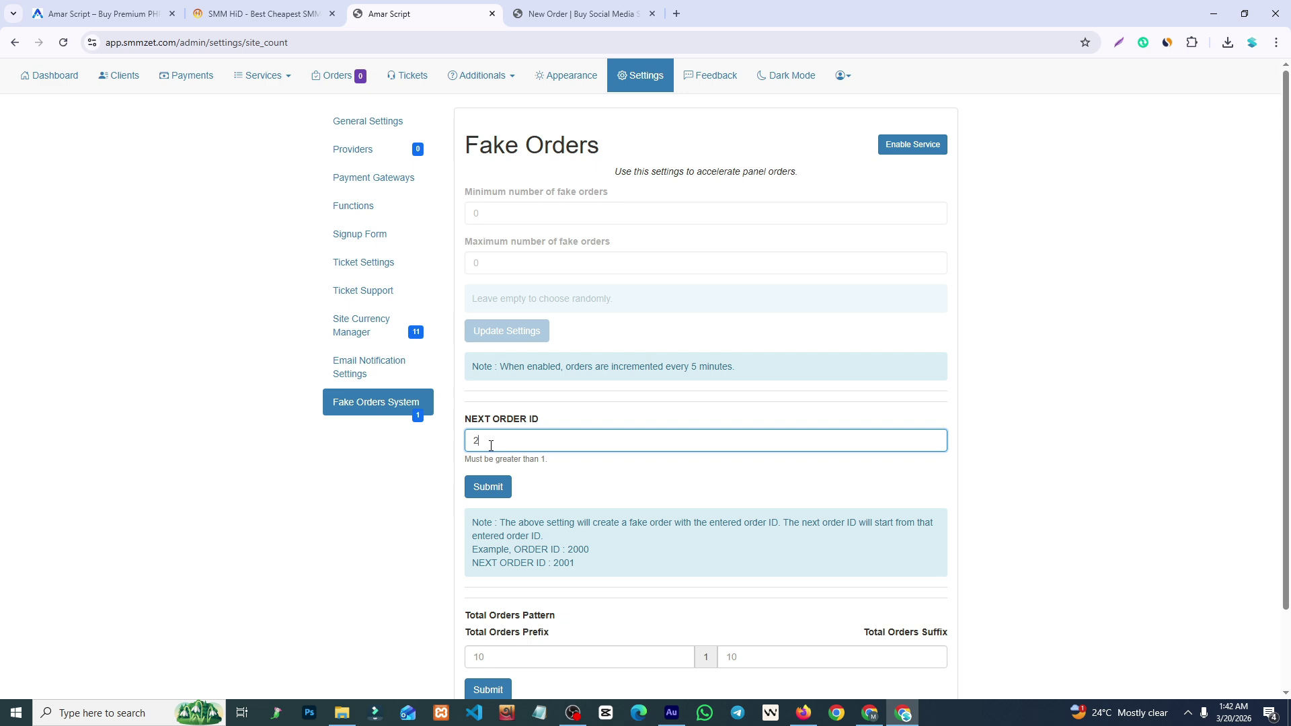
scroll(649, 434, "down", 1)
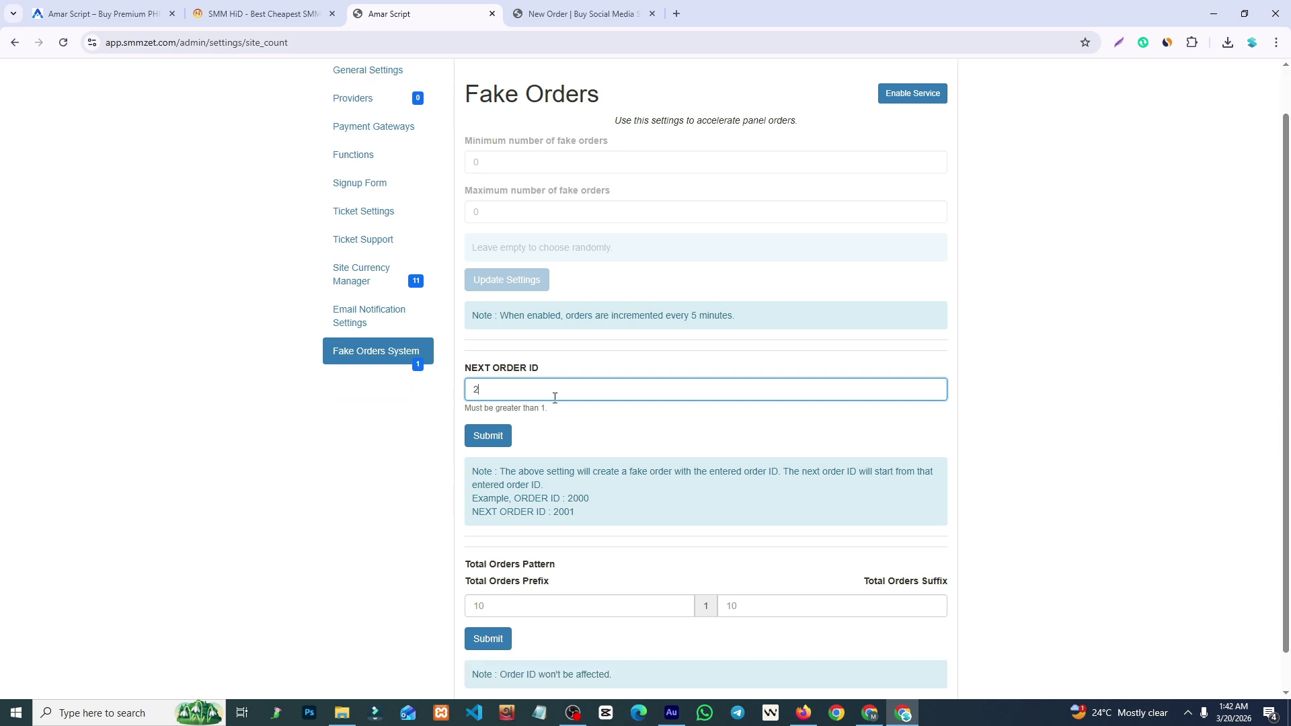
left_click(1204, 444)
scroll(1289, 268, "up", 1)
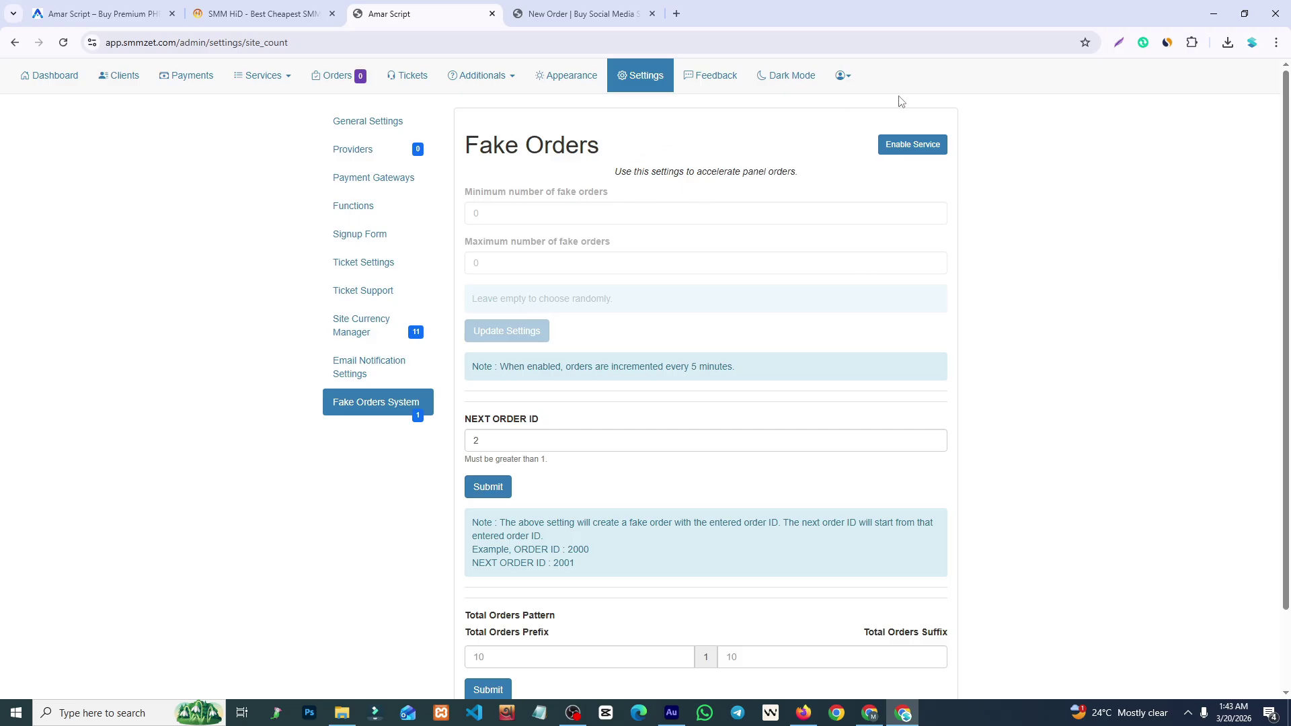
Open the admin Manager page and explore the Add Admin form, selecting all permissions before cancelling it.
left_click(854, 84)
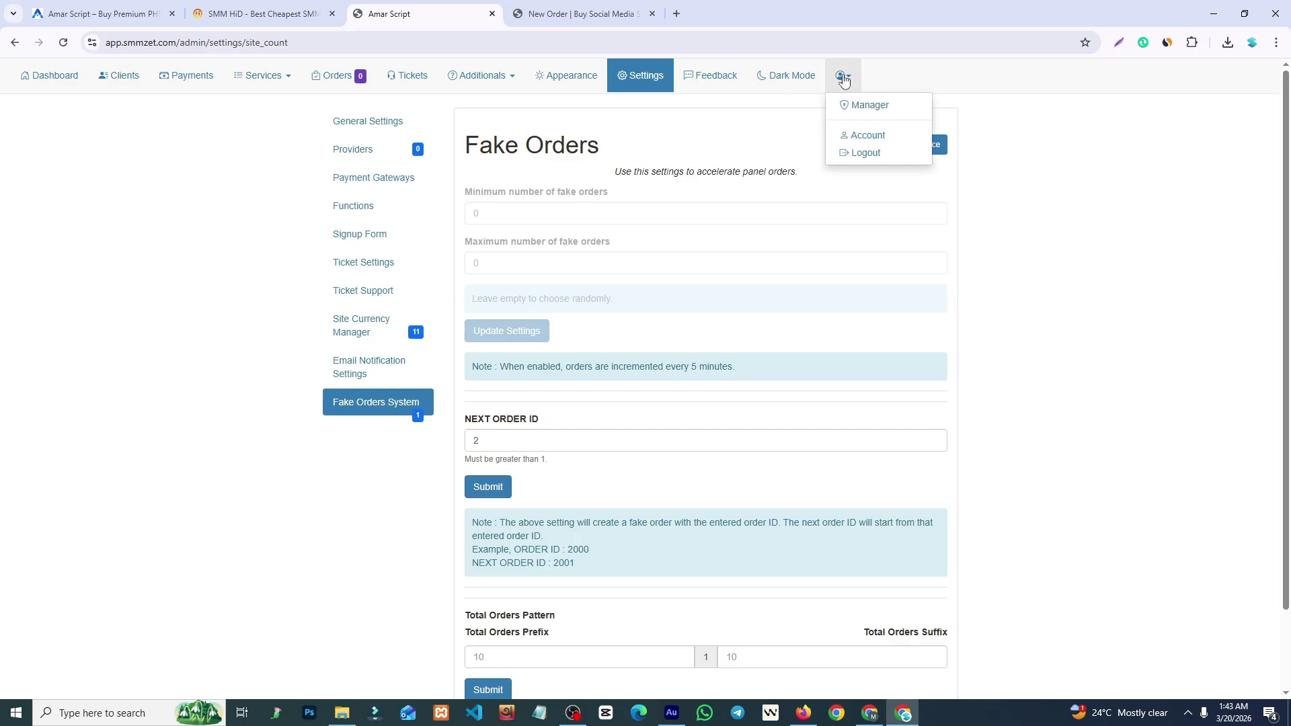
left_click(866, 107)
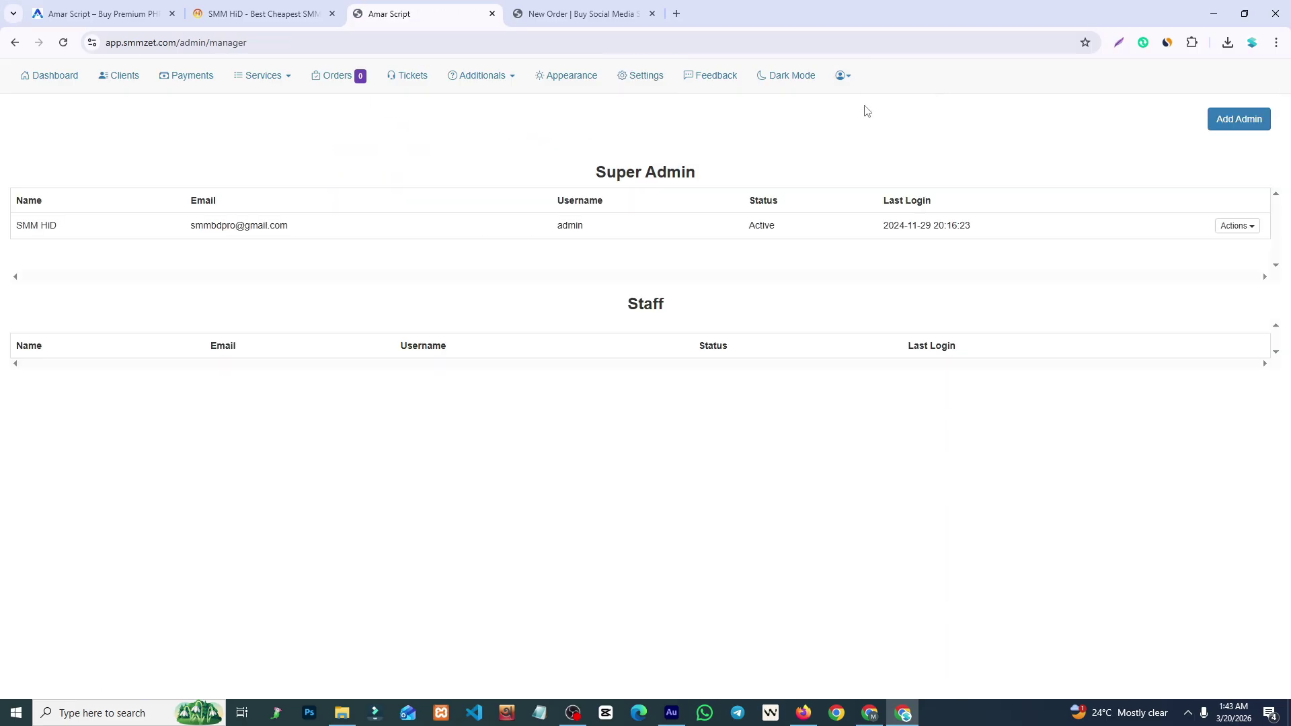
left_click(1266, 118)
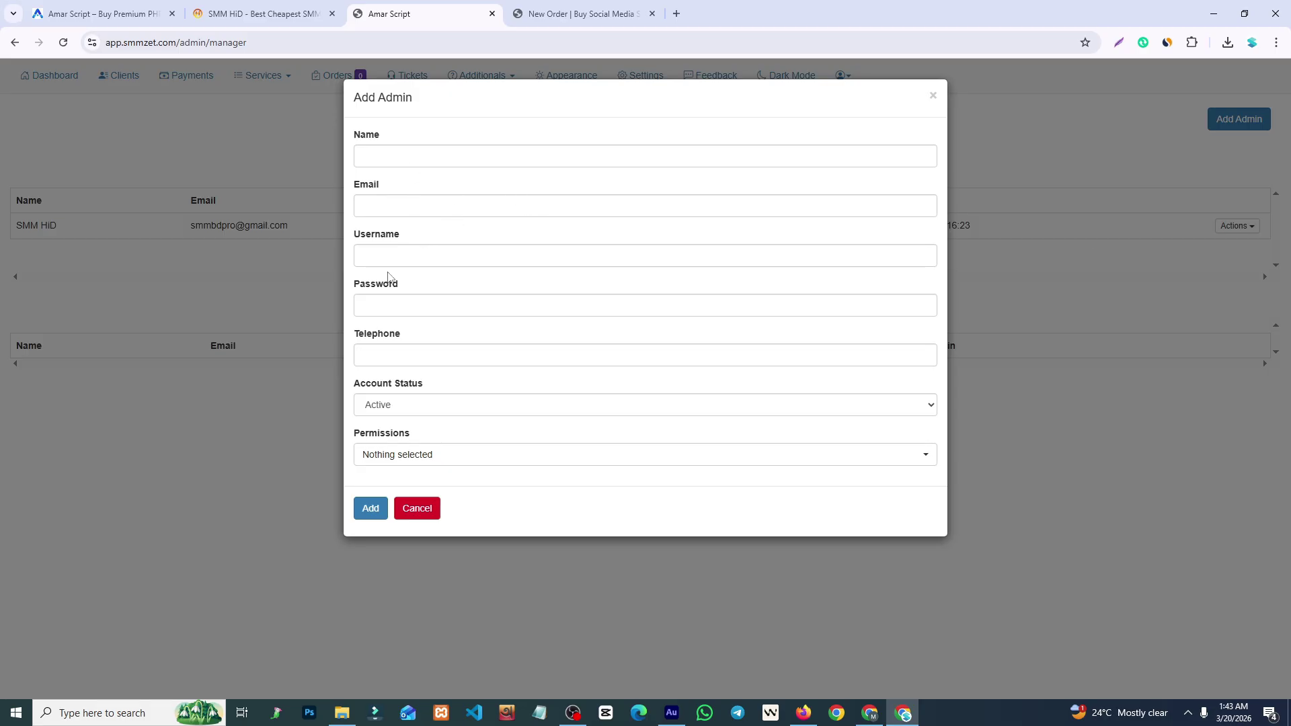
left_click(397, 454)
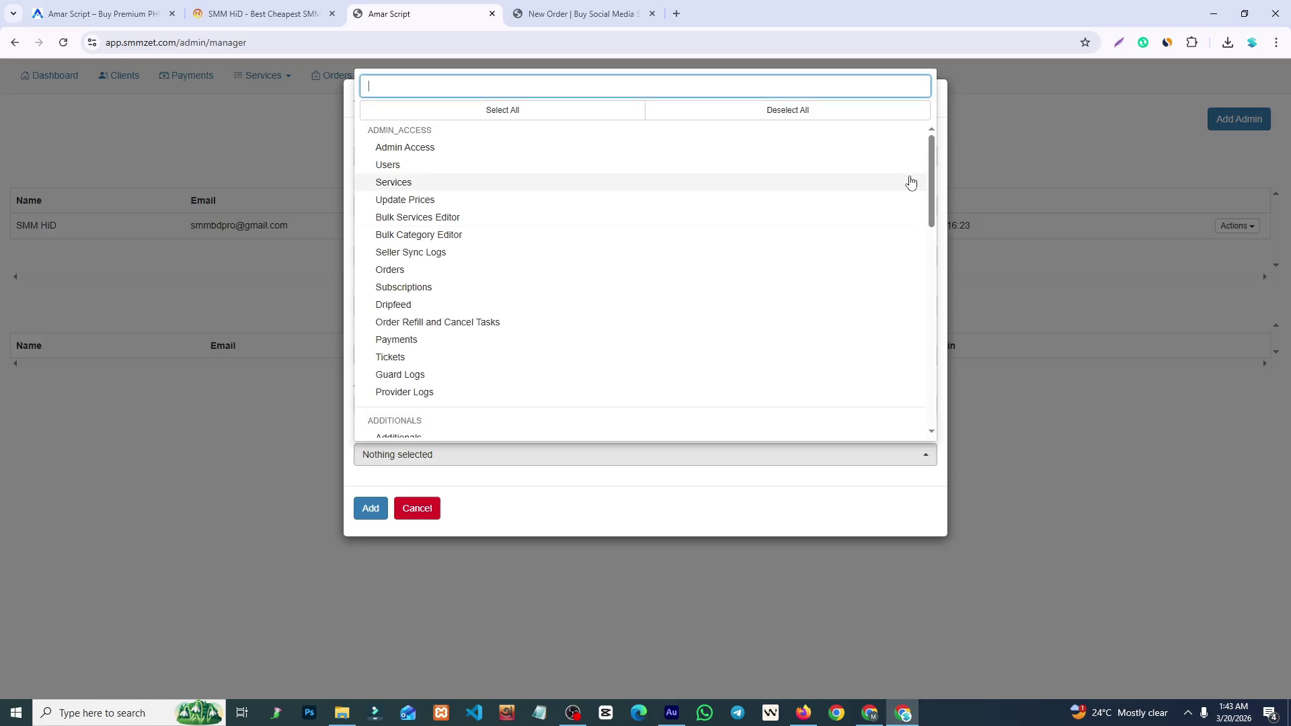
mouse_move(932, 167)
left_mouse_down()
mouse_move(932, 359)
mouse_move(933, 153)
left_mouse_up()
left_click(564, 117)
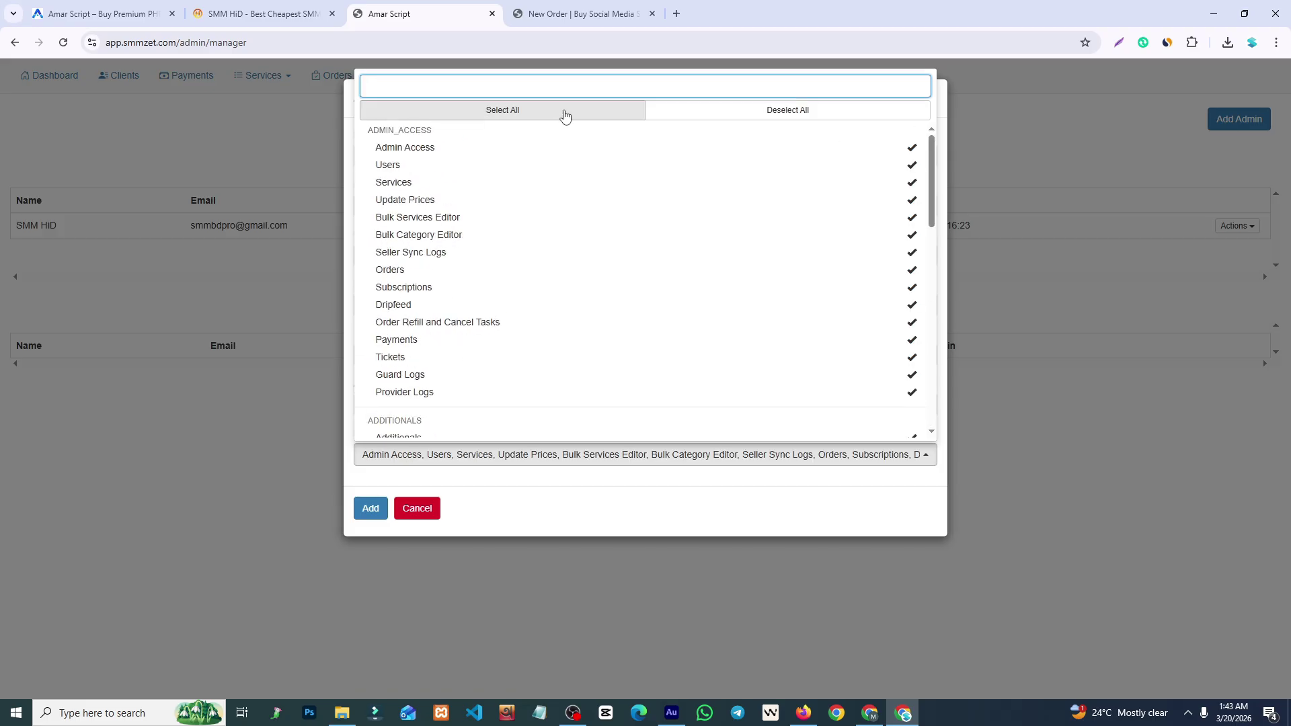
left_click(624, 507)
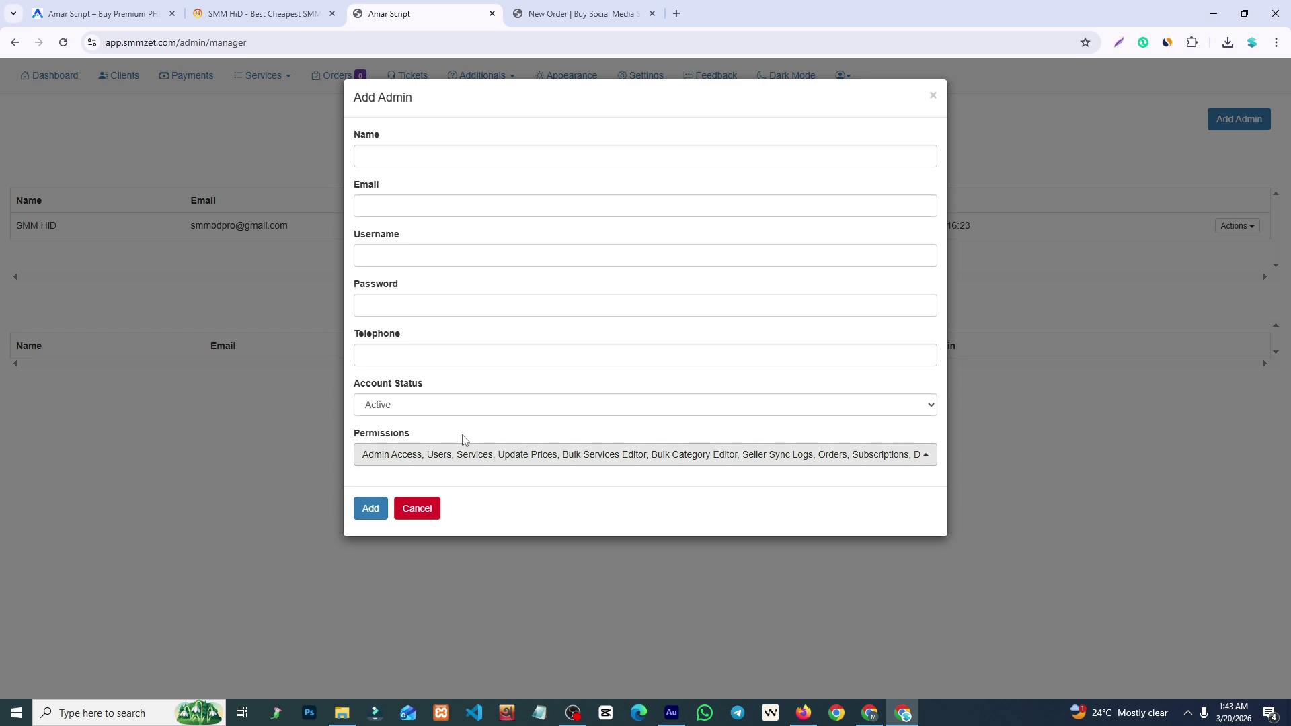
left_click(425, 307)
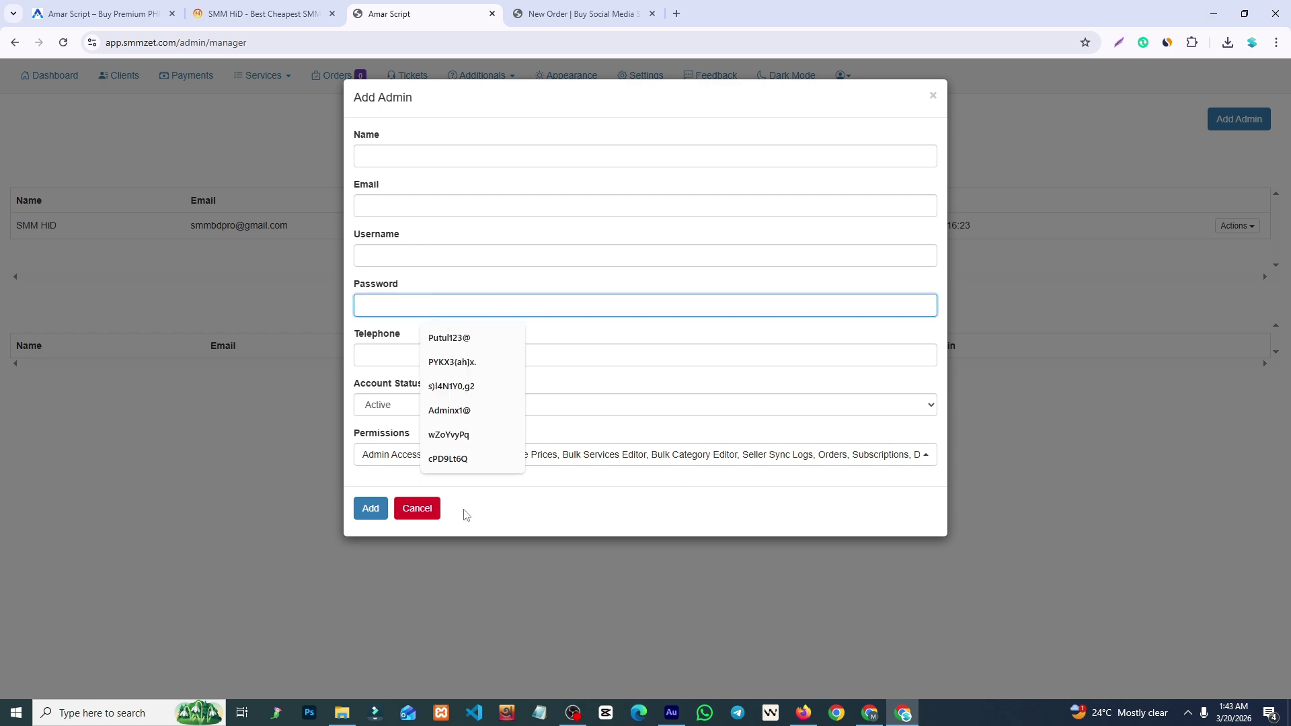
left_click(417, 509)
Examine the super admin's account details and permissions in the Edit Admin form and close it without updating.
left_click(1238, 226)
left_click(1201, 244)
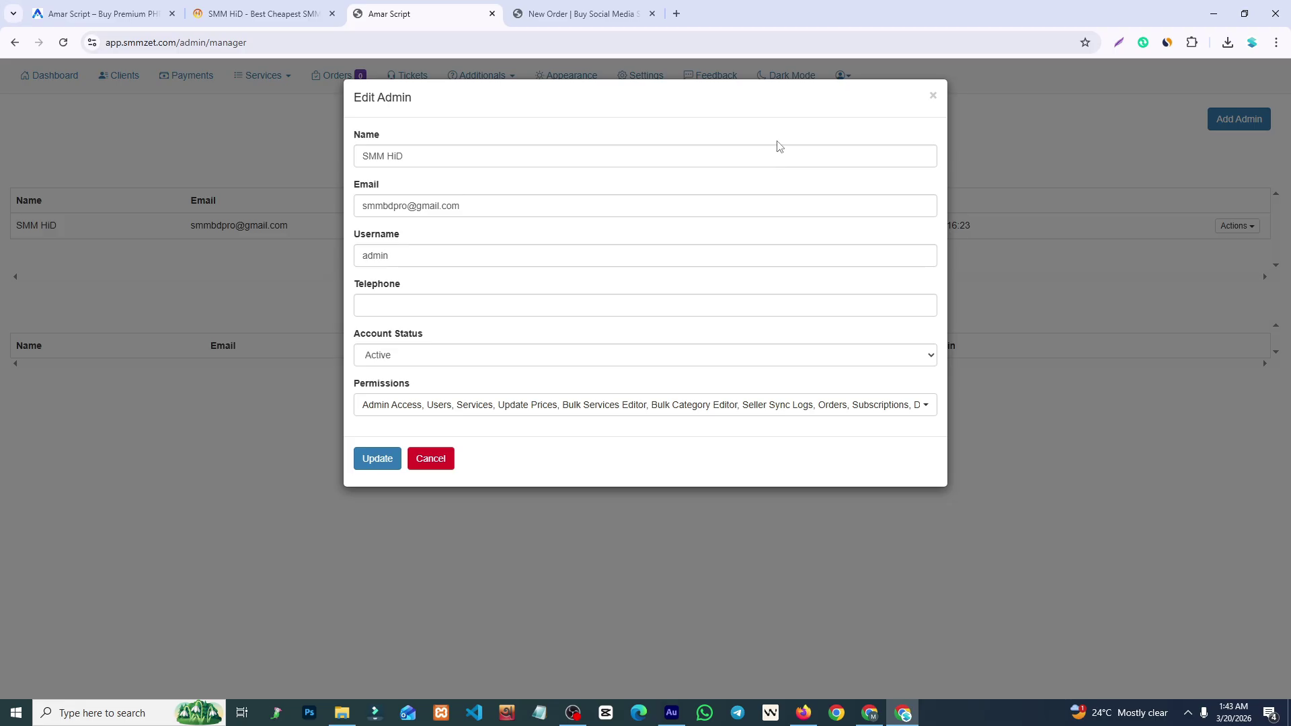
left_click(430, 461)
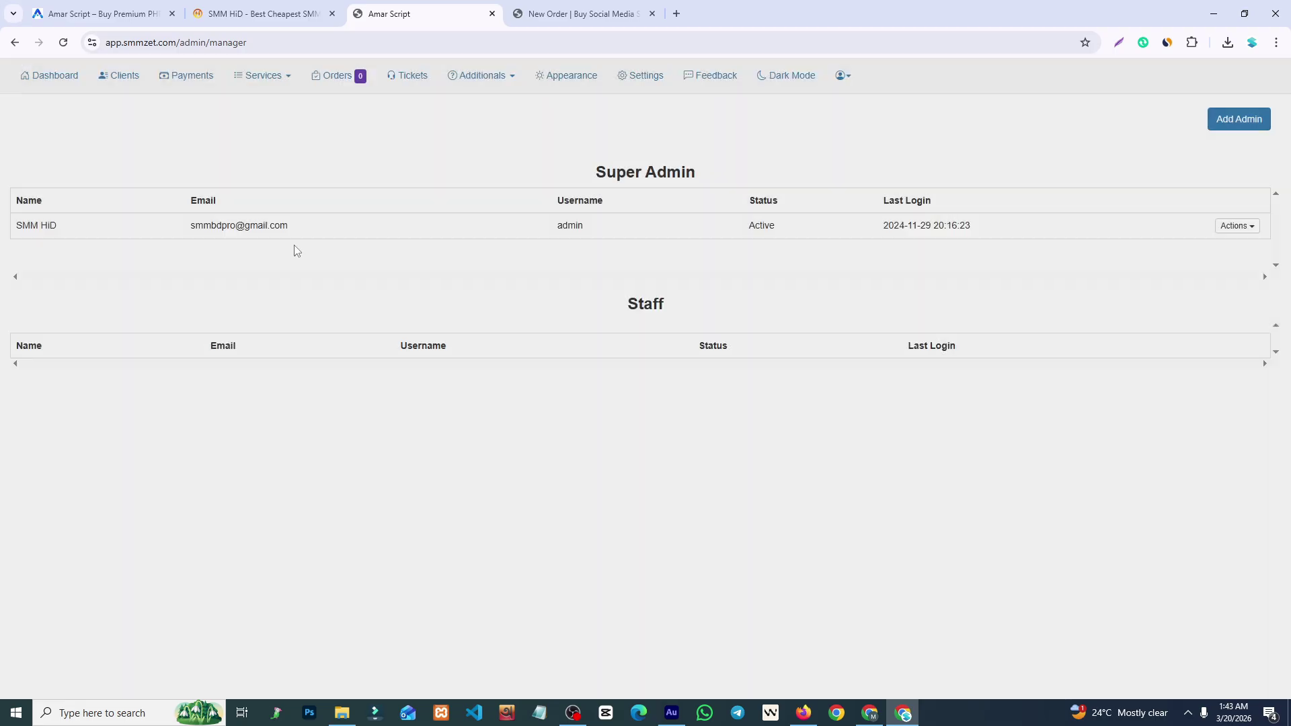
Look over the admin account's password and two-factor settings and follow the dashboard's prompt to enable two-factor authentication.
left_click(843, 76)
left_click(869, 140)
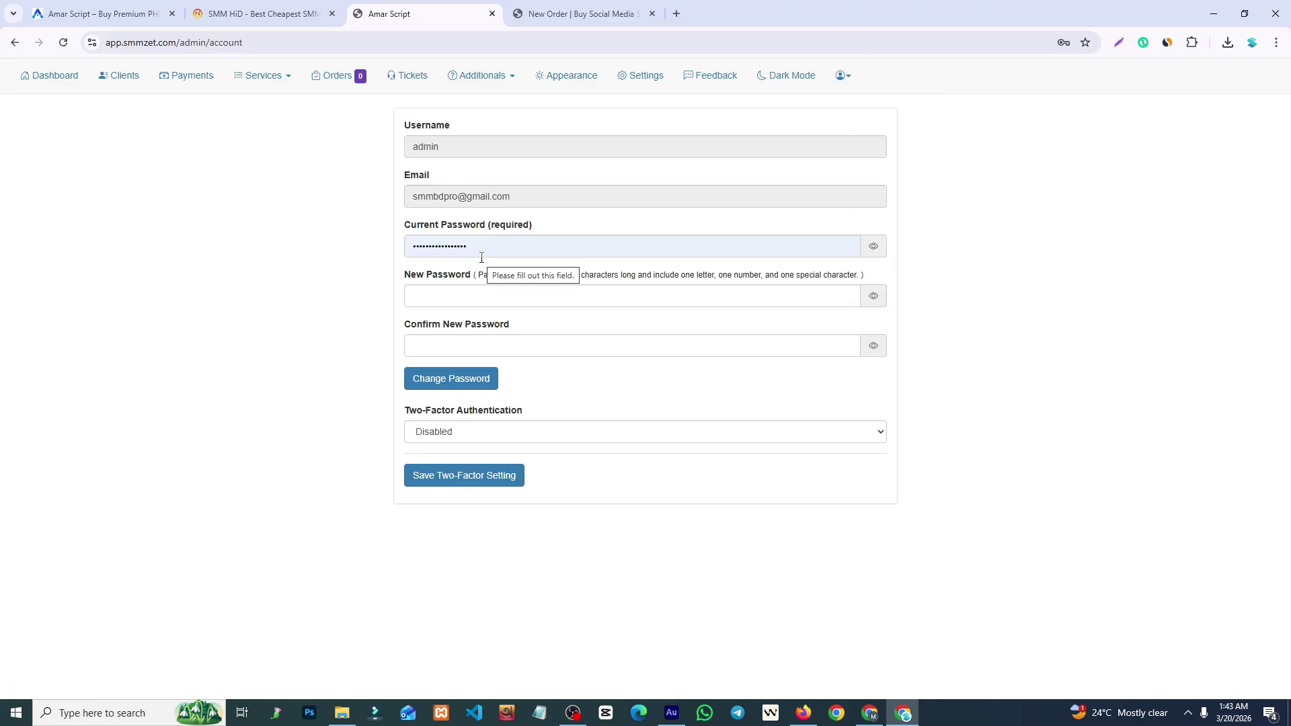
left_click(1136, 342)
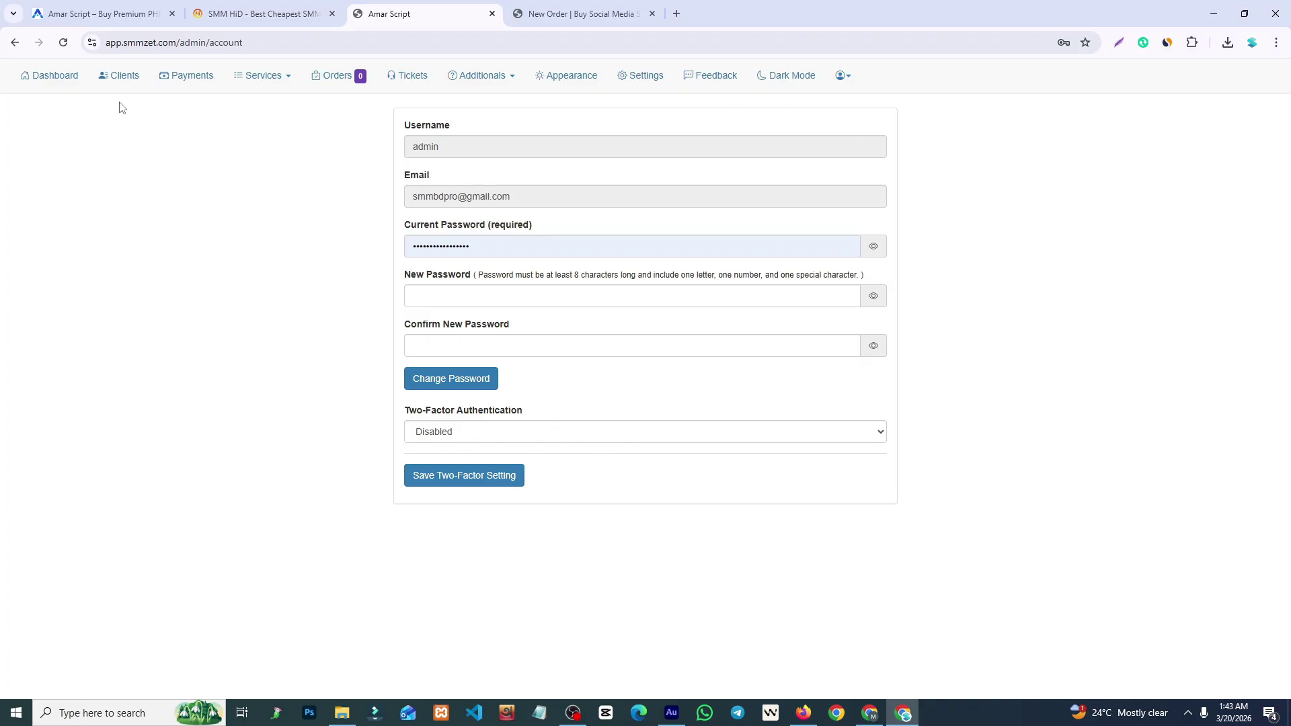
left_click(49, 76)
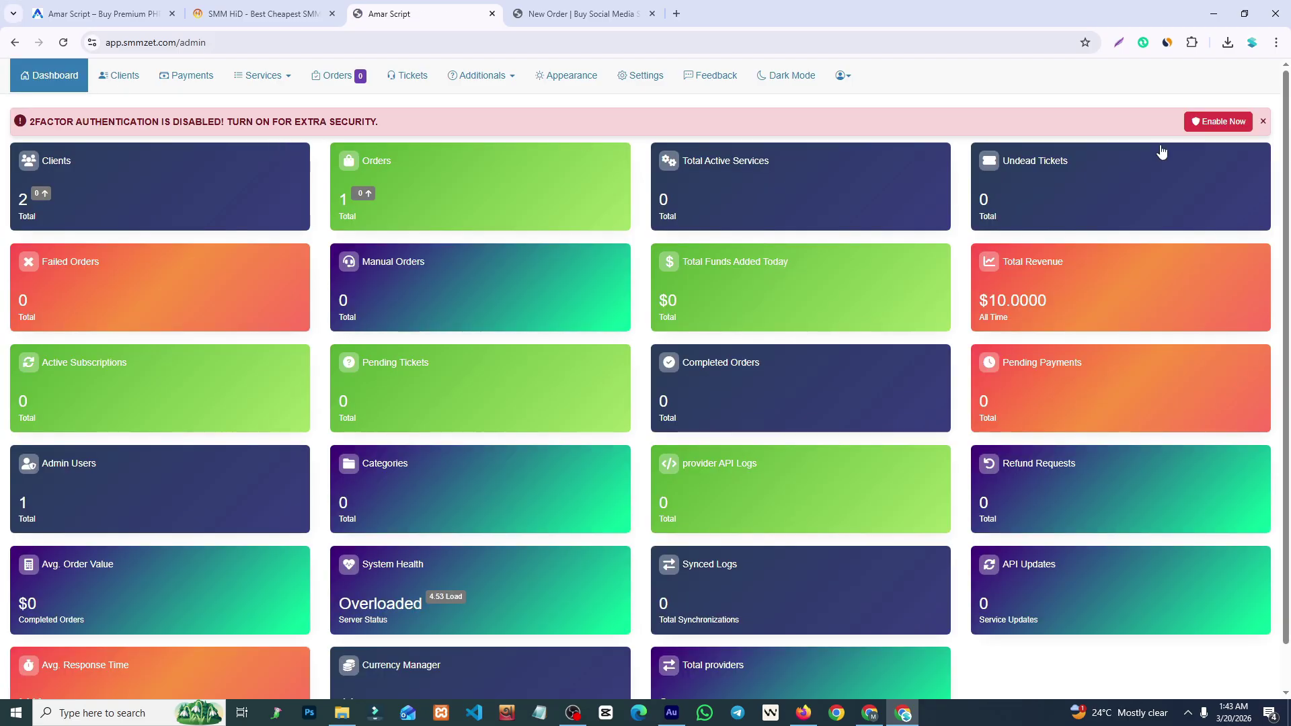
left_click(1215, 122)
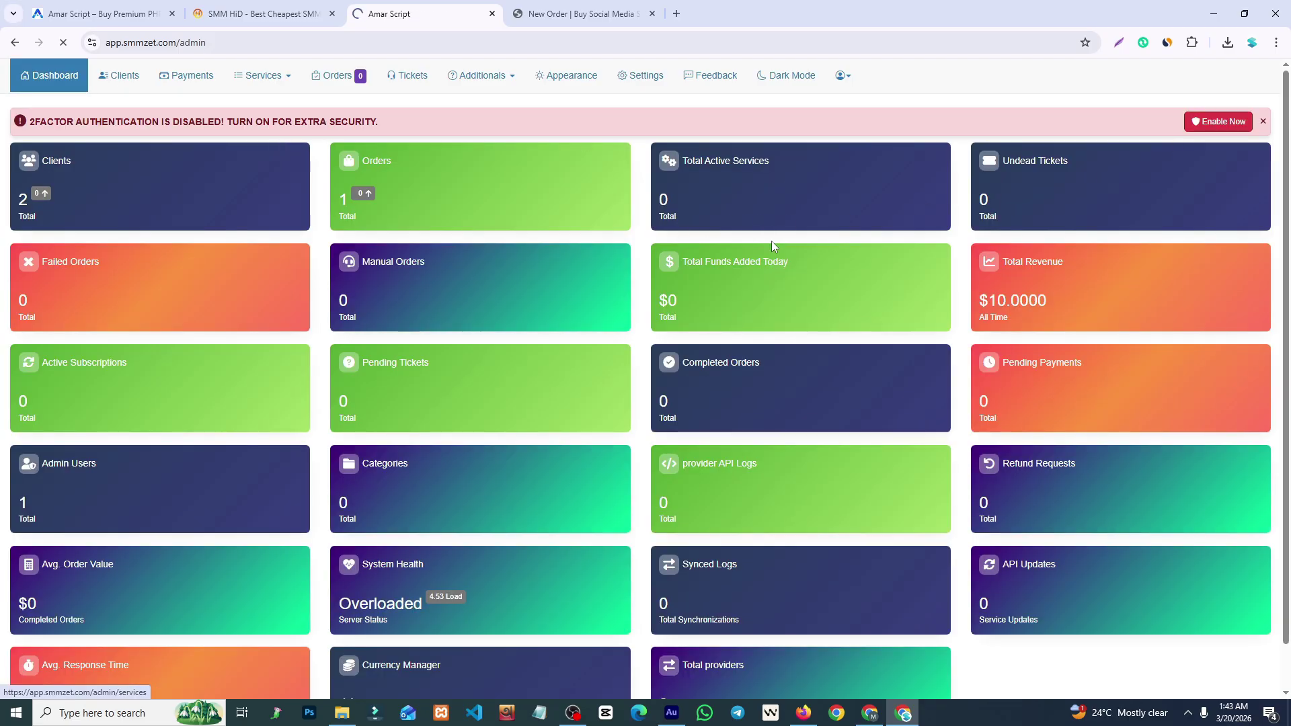
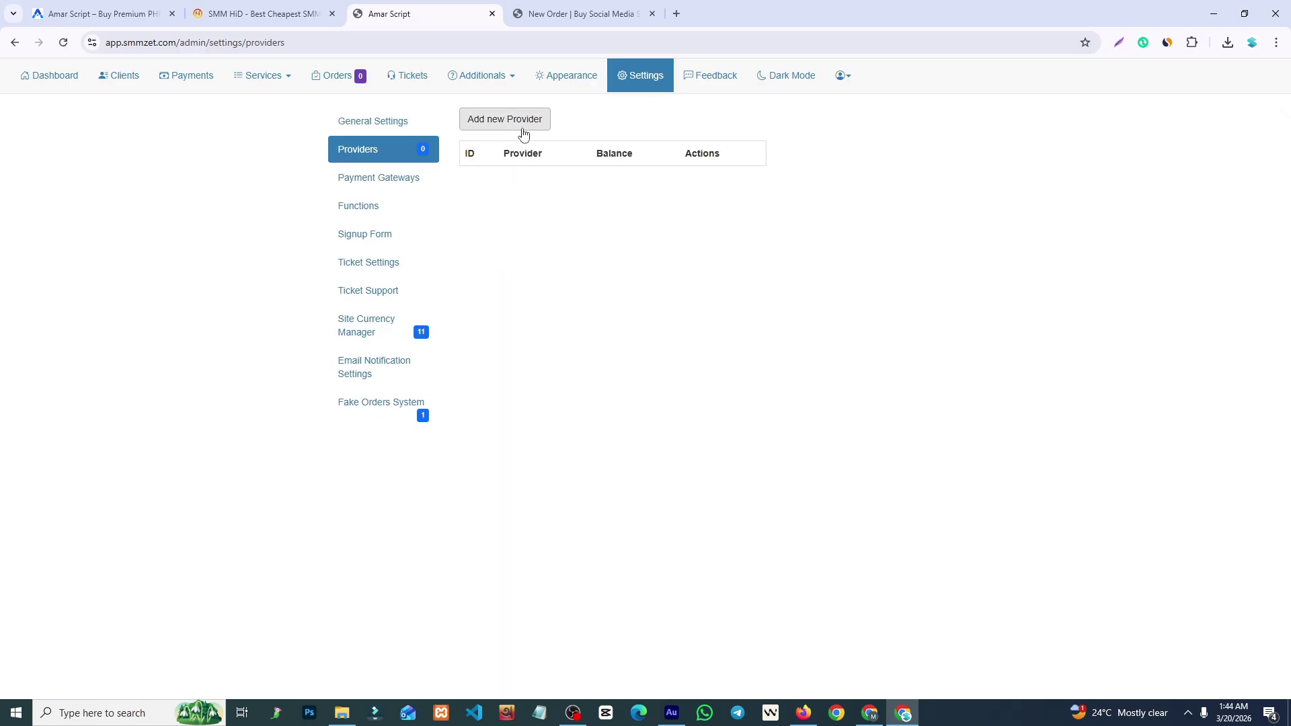
With the new provider form open, sign in to the SMMHID site with Google and switch its balance currency to USD.
left_click(524, 134)
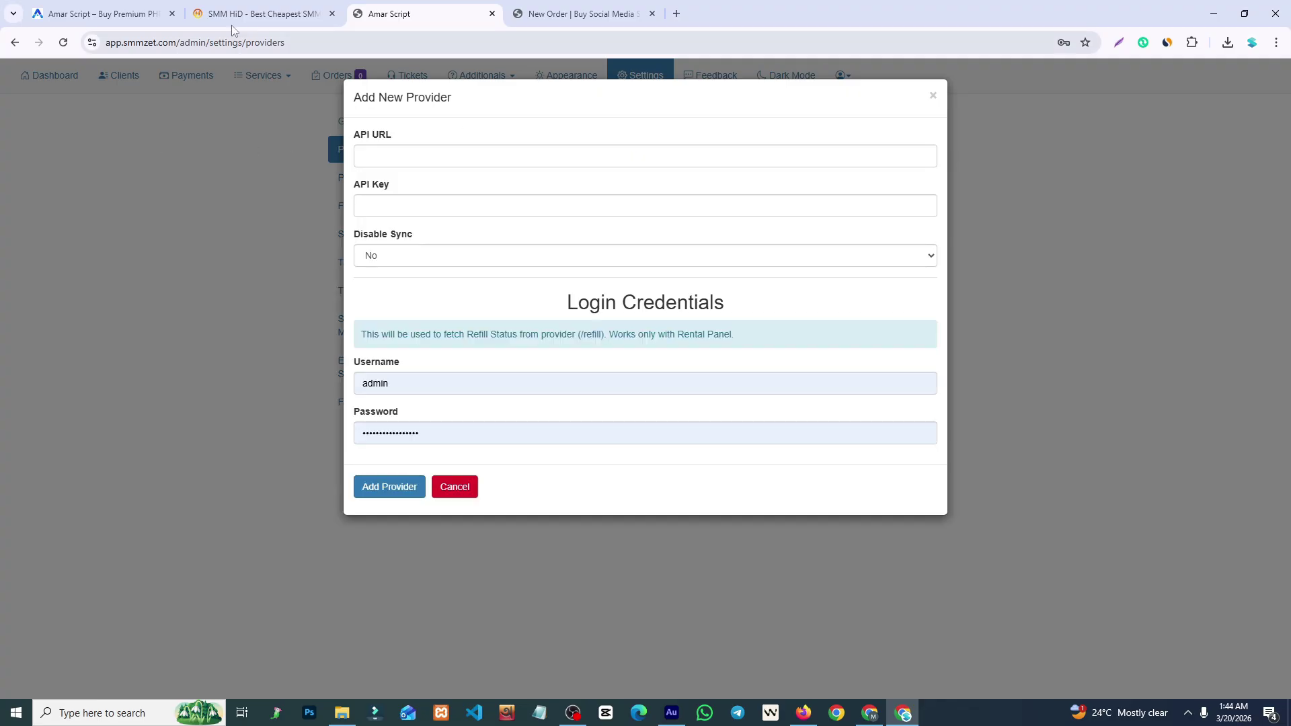
left_click(276, 19)
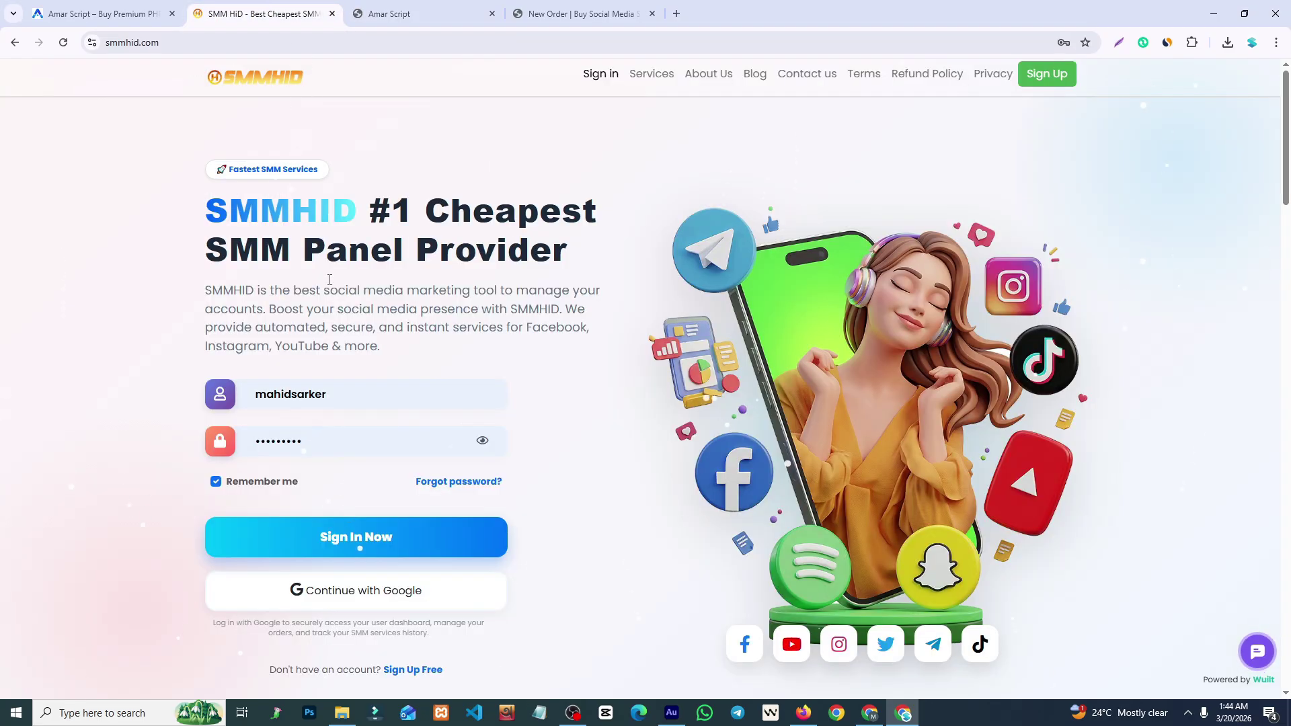
left_click(380, 594)
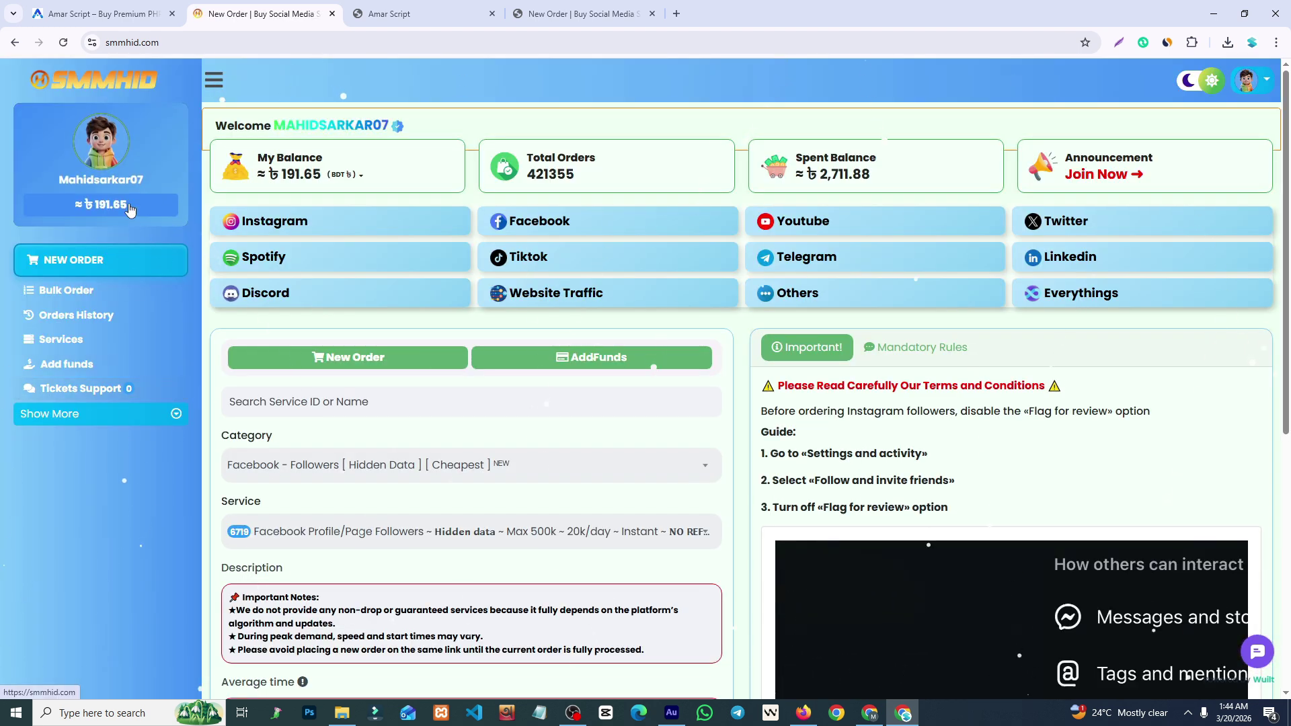
left_click(350, 174)
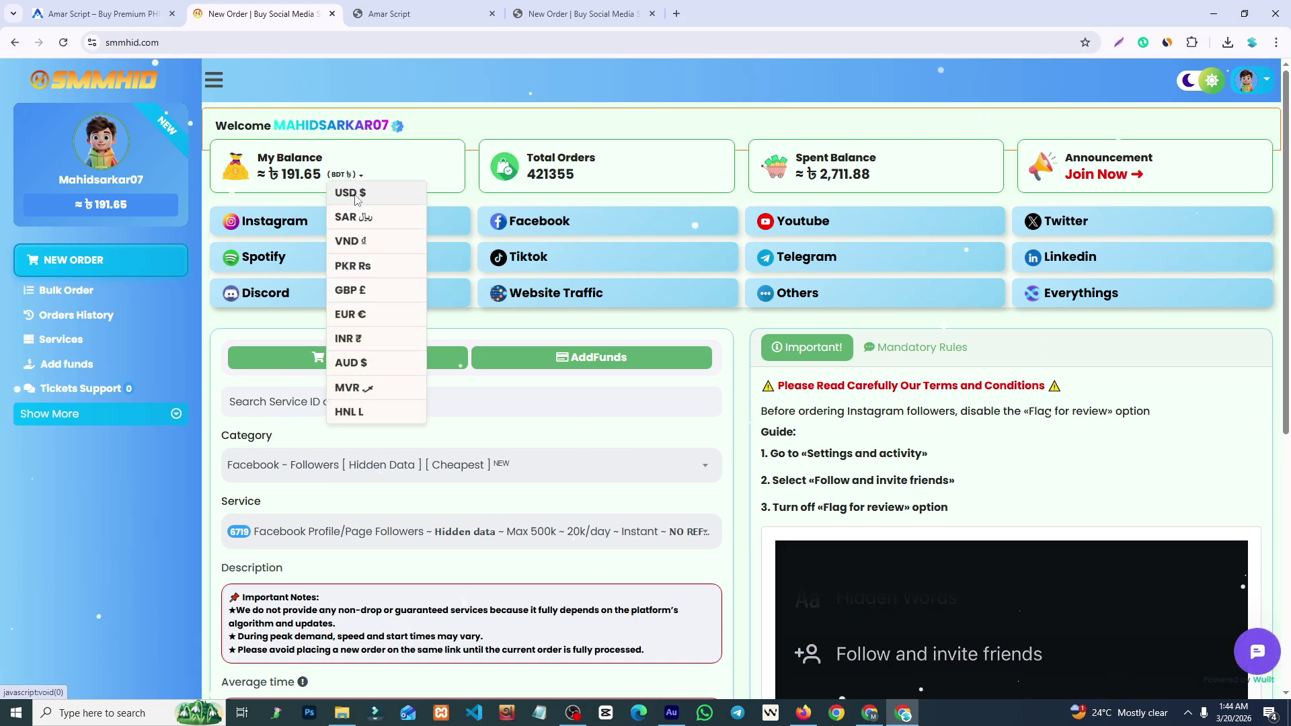
left_click(356, 196)
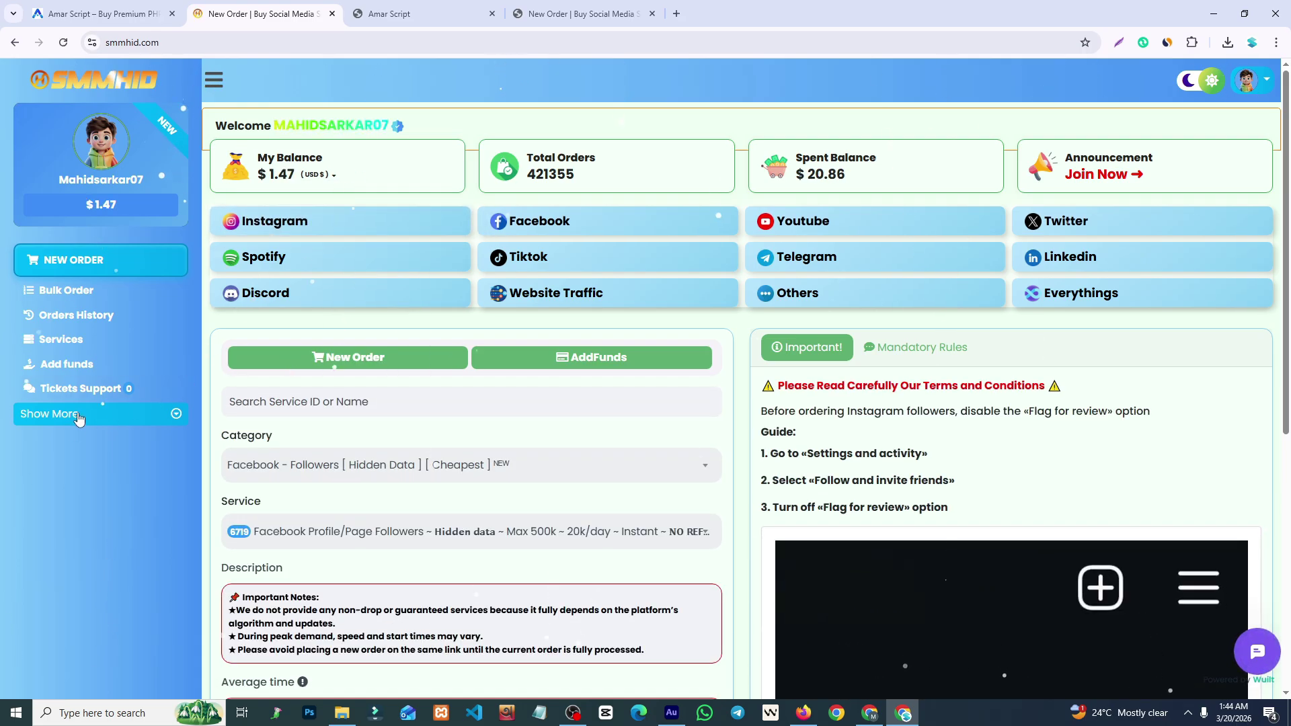
left_click(124, 415)
left_click(51, 515)
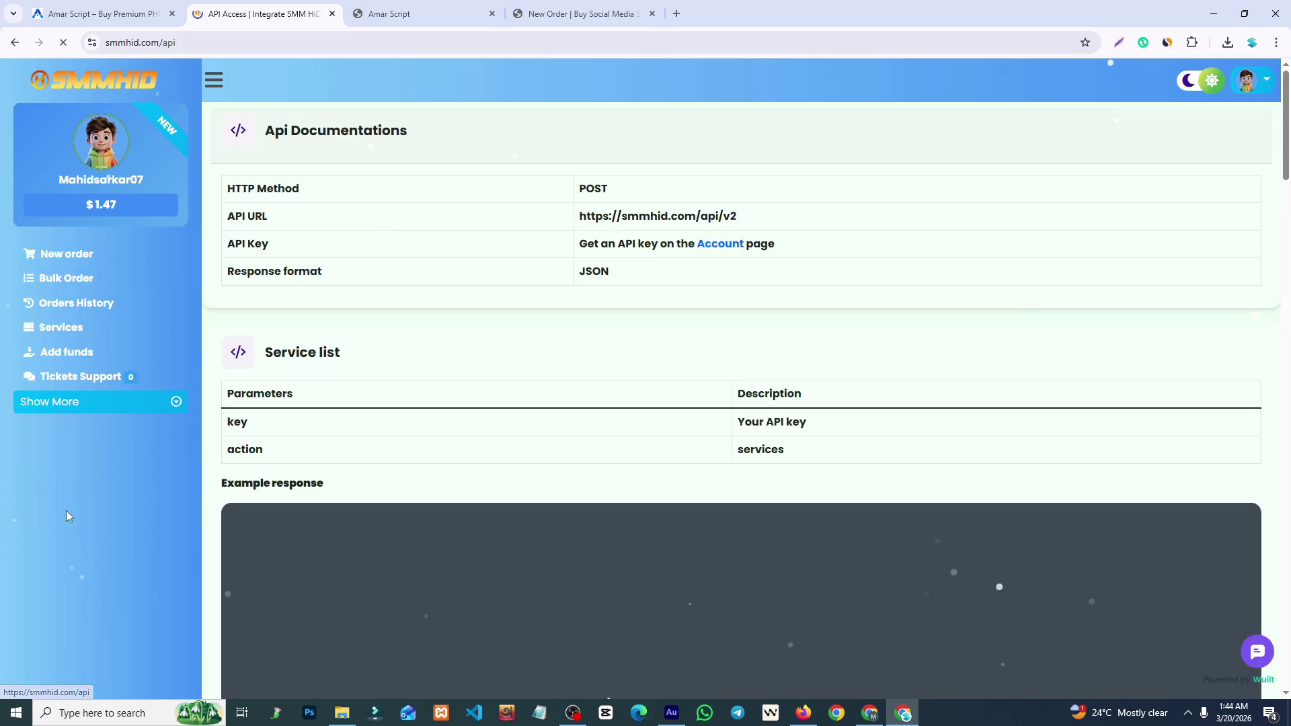
left_click_drag(738, 220, 579, 215)
key("ctrl+c")
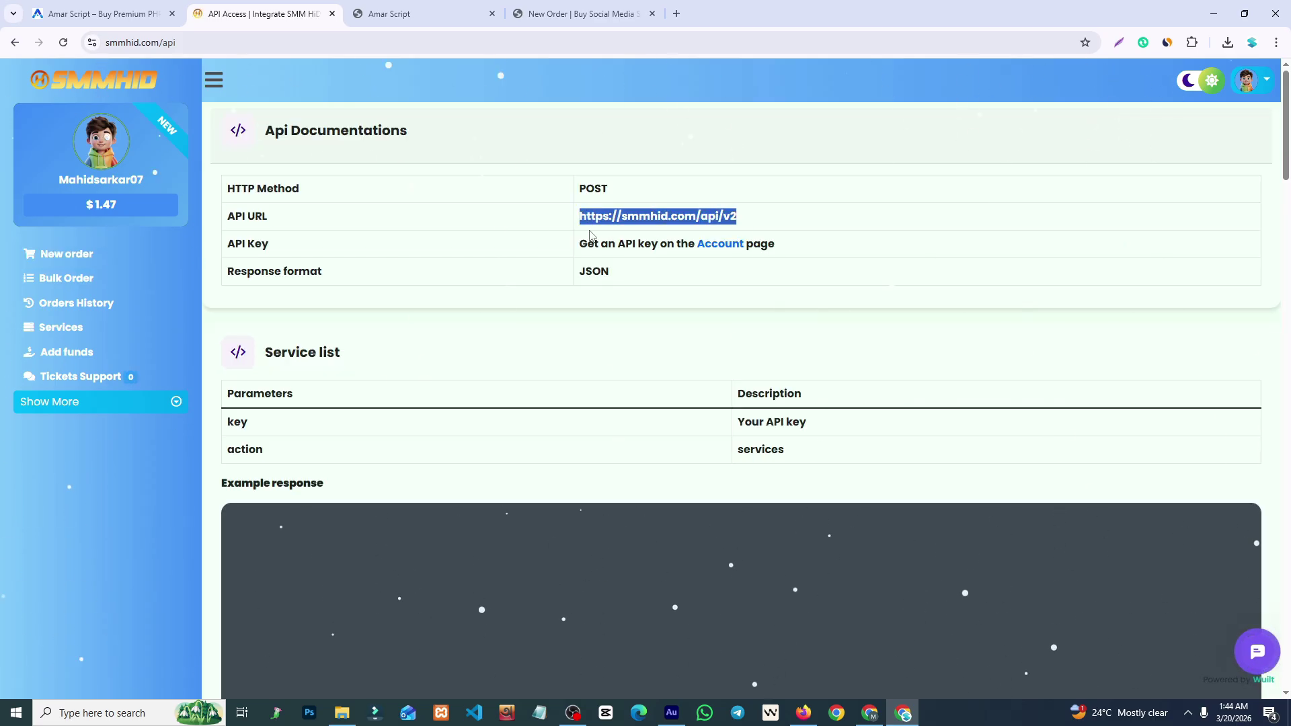
left_click(576, 15)
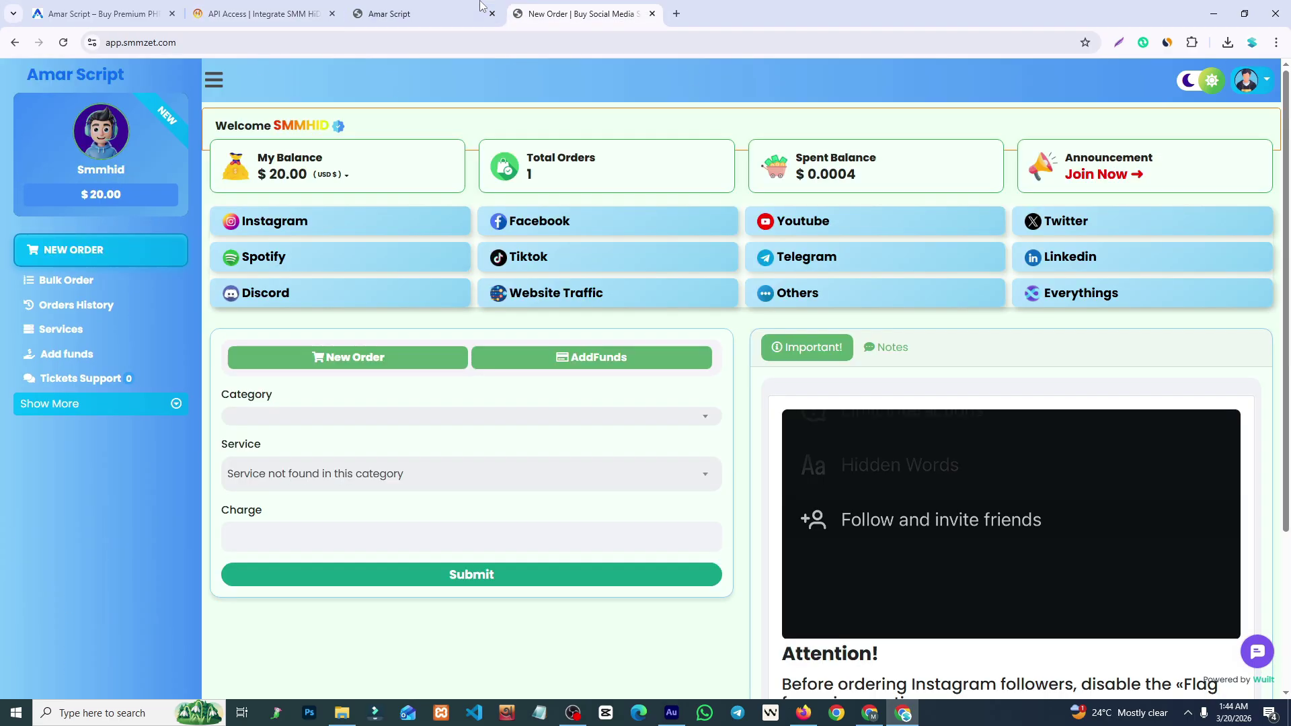
left_click(470, 14)
left_click(382, 159)
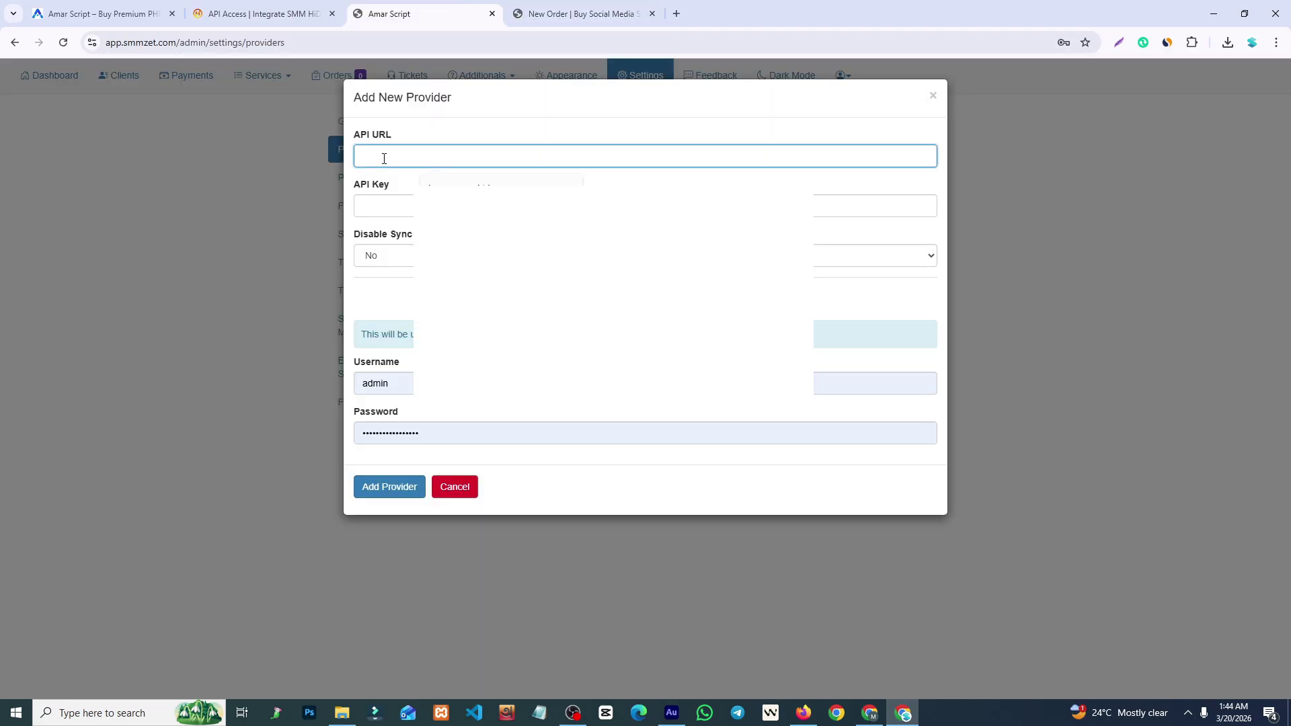
key("ctrl+v")
left_click(493, 133)
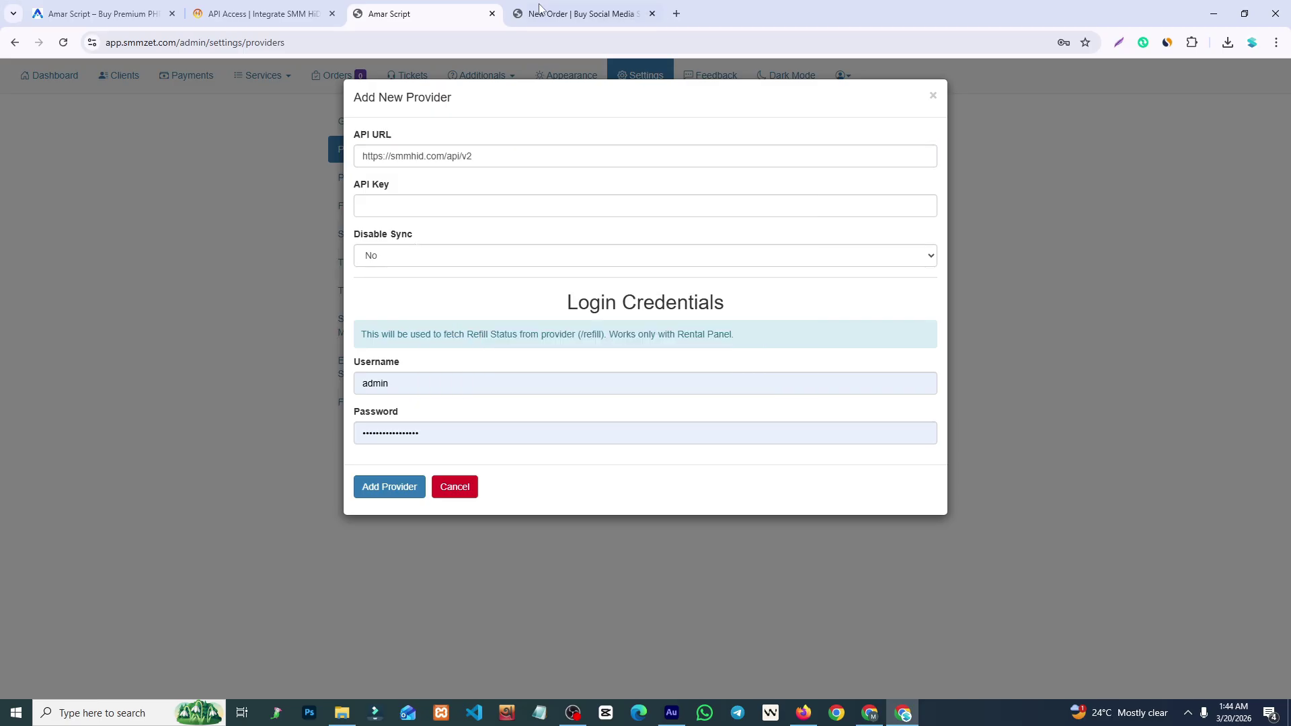
Generate a new API key on SMMHID's account page and paste it as the new provider's API key.
left_click(292, 8)
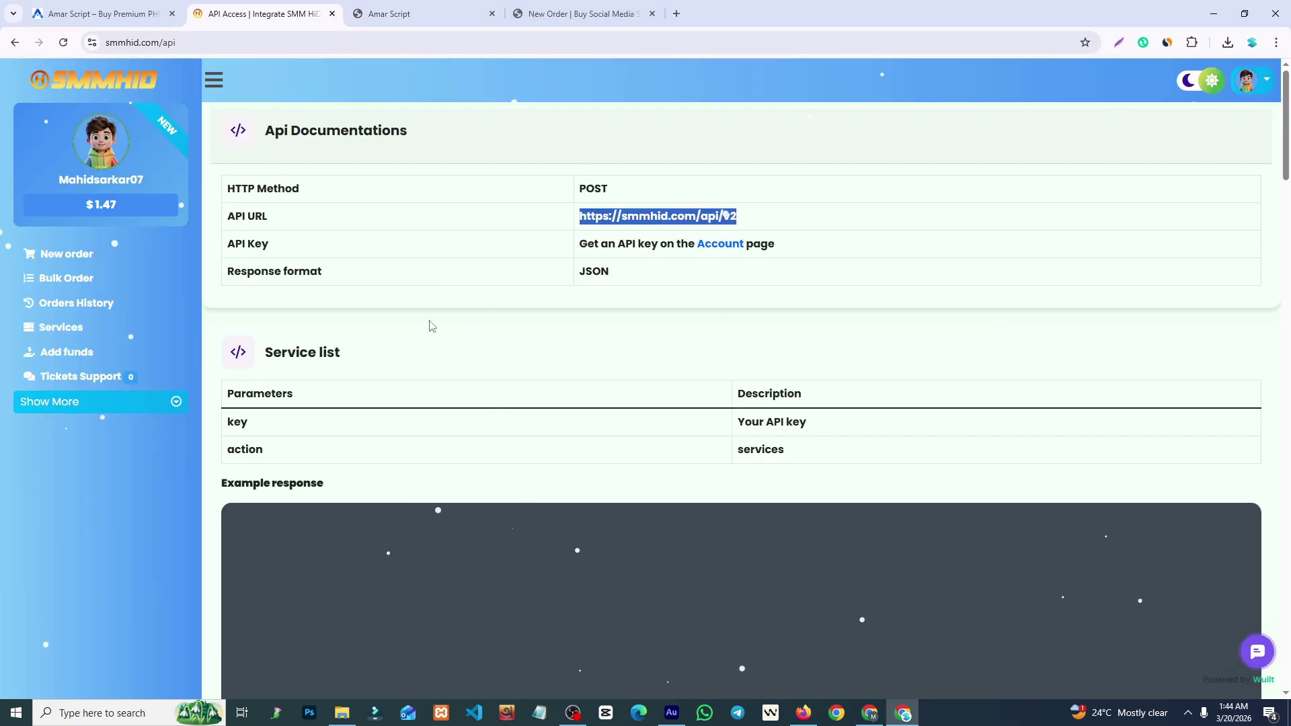
left_click(736, 246)
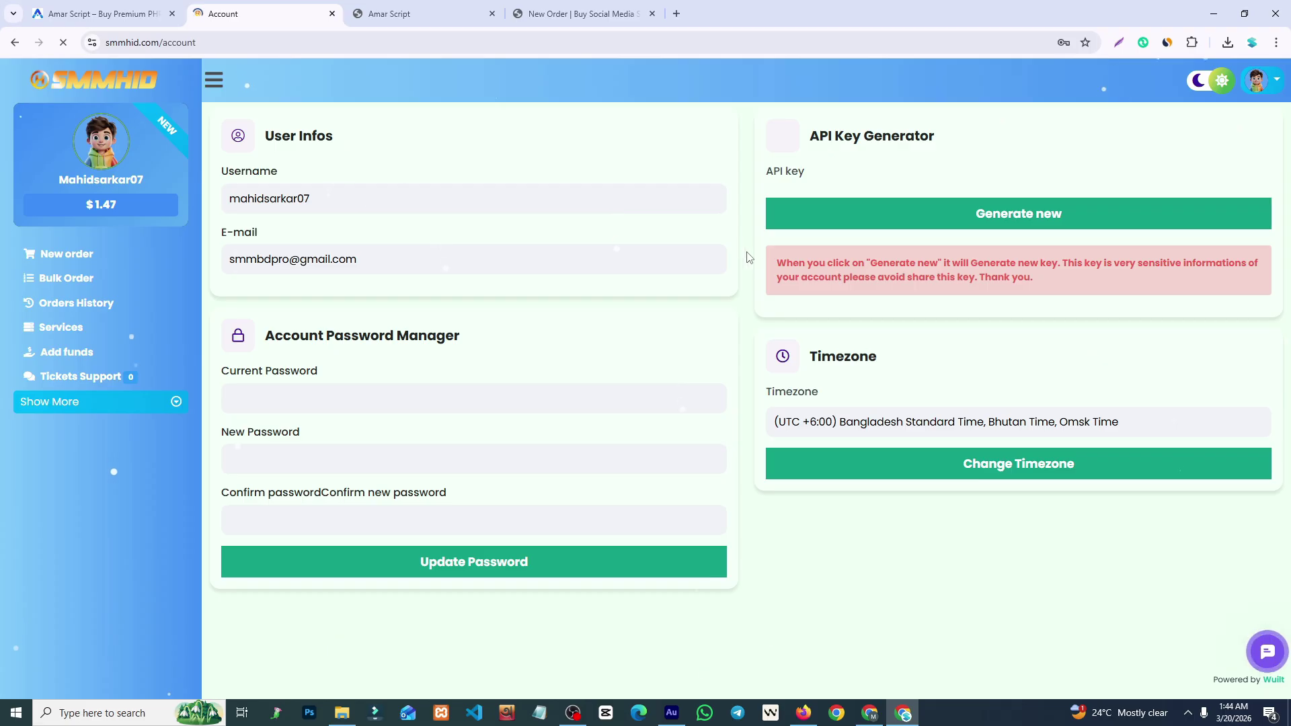
left_click(1009, 215)
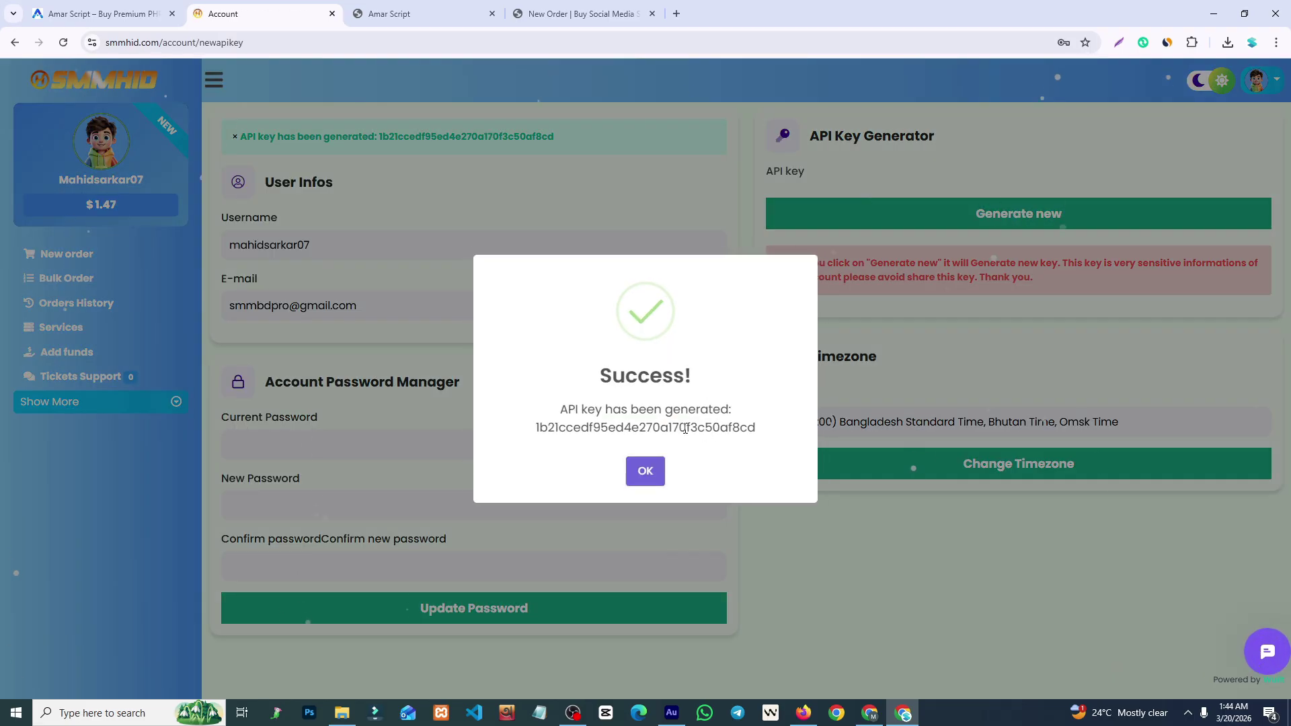
double_click(686, 428)
key("ctrl+c")
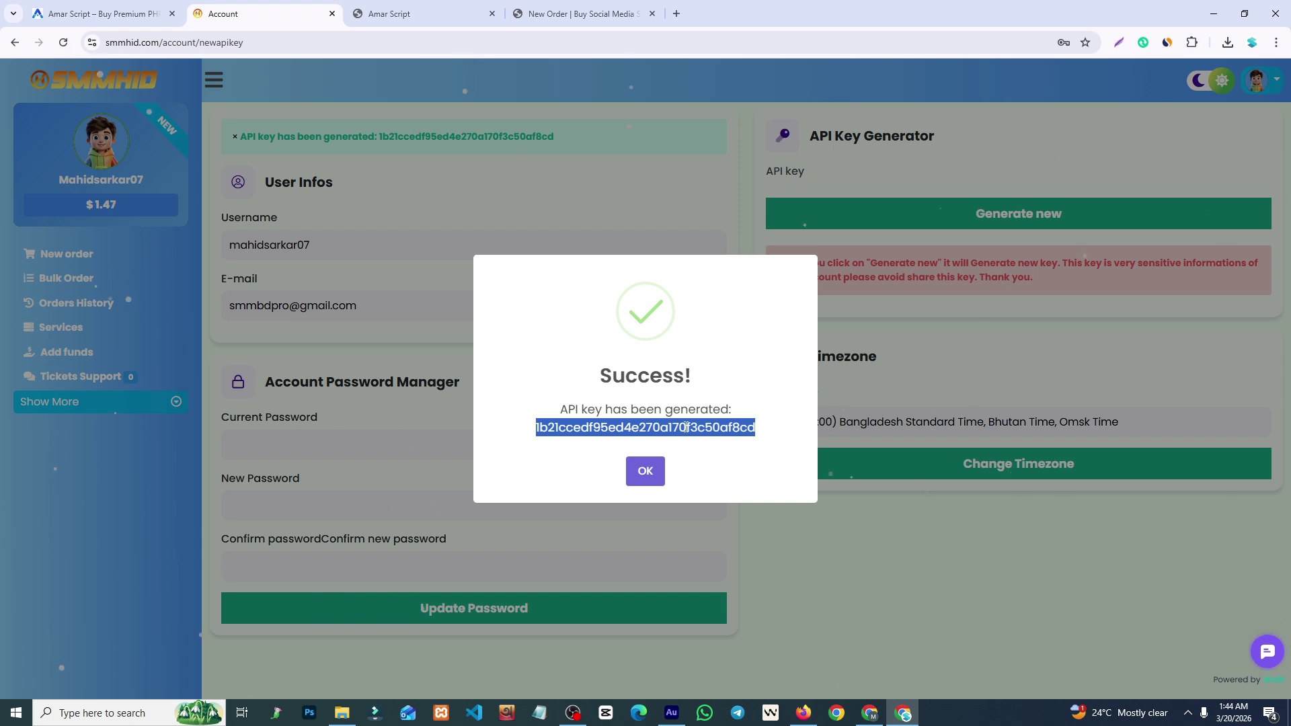
left_click(424, 12)
left_click(420, 203)
key("ctrl+v")
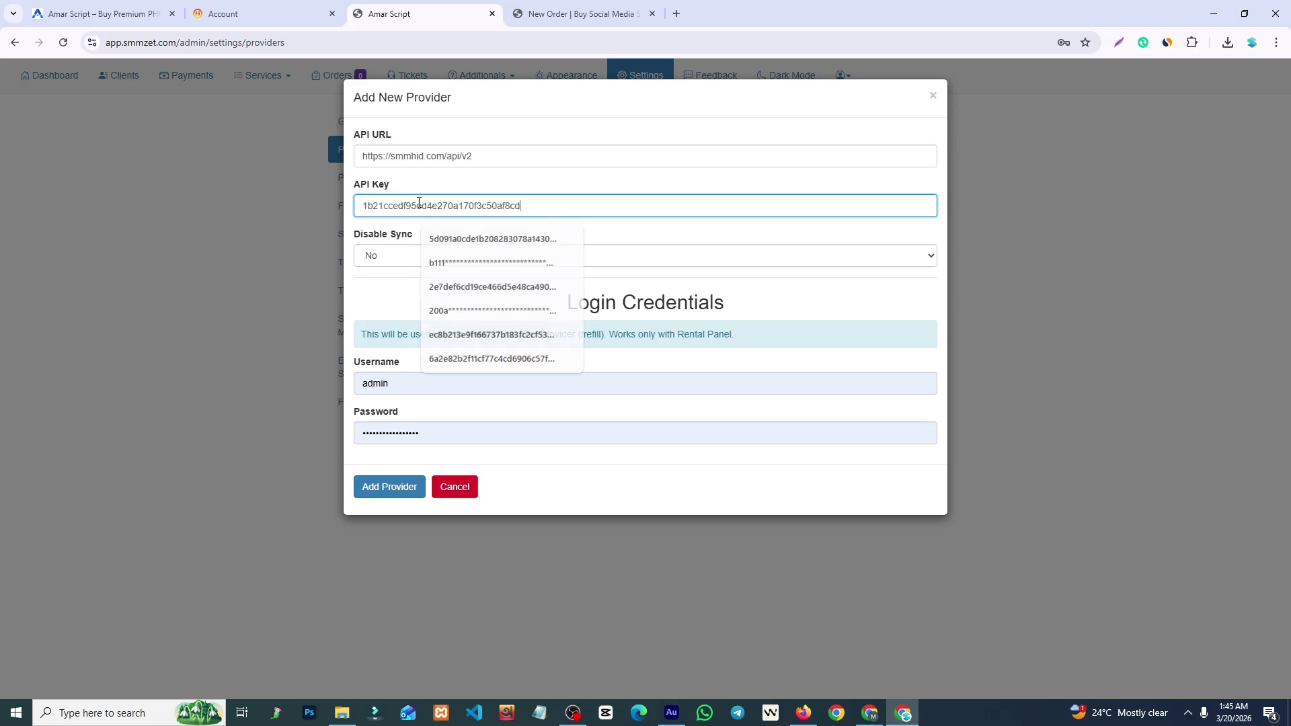
Clear the prefilled login username and password, and add the provider.
left_click_drag(419, 386, 344, 397)
key("BackSpace")
left_click_drag(418, 433, 360, 453)
key("BackSpace")
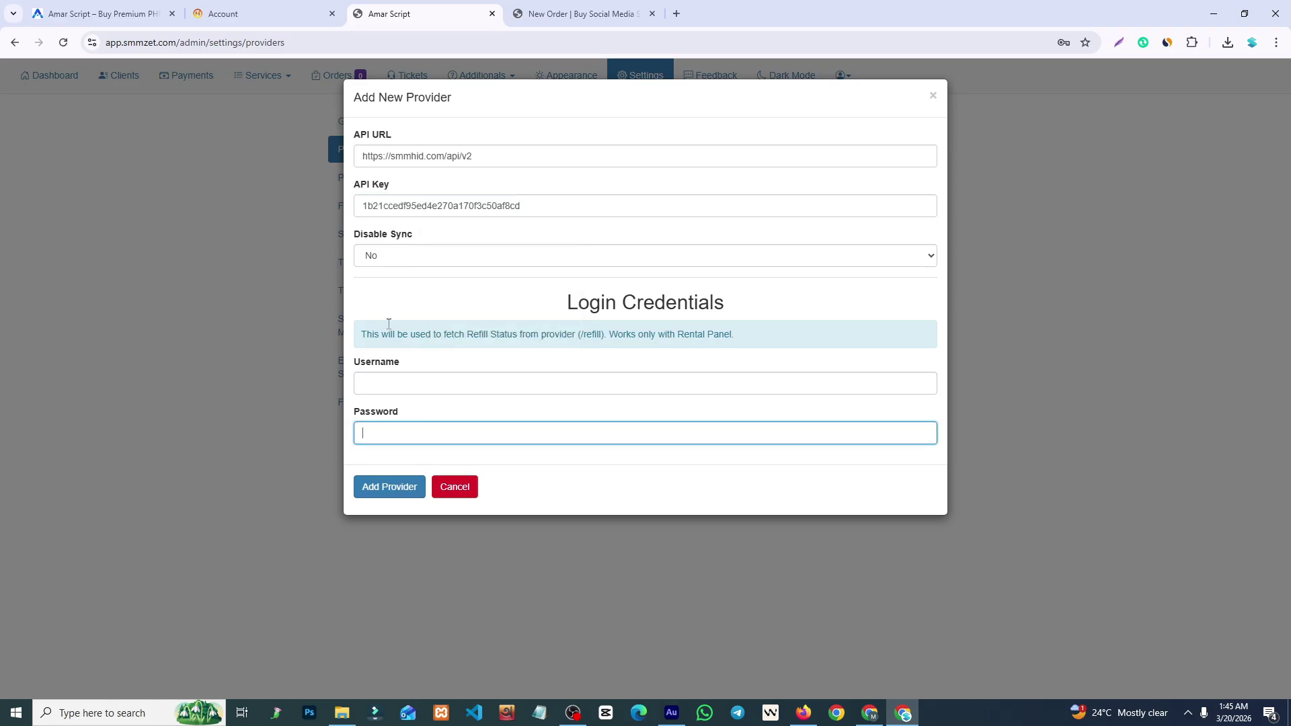
left_click(402, 488)
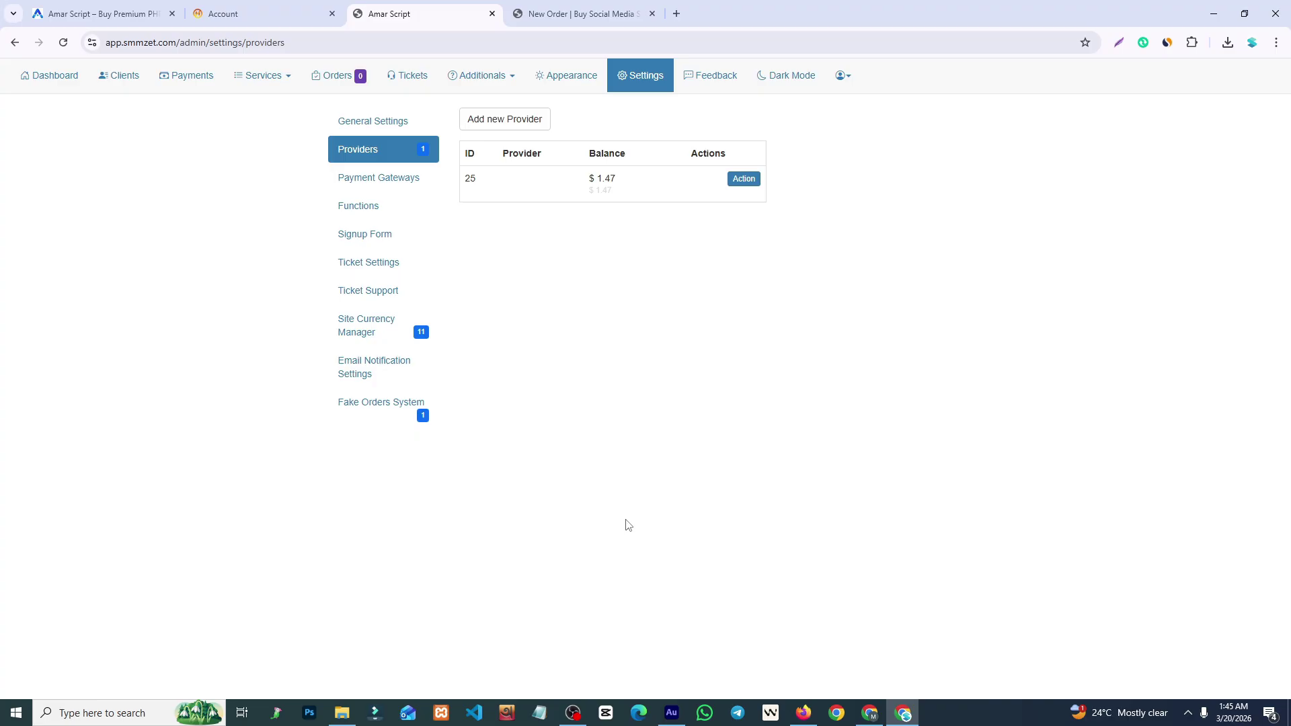
Check the added provider's balance and its available actions.
left_click_drag(640, 178, 567, 180)
left_click(679, 265)
left_click(742, 180)
left_click(661, 369)
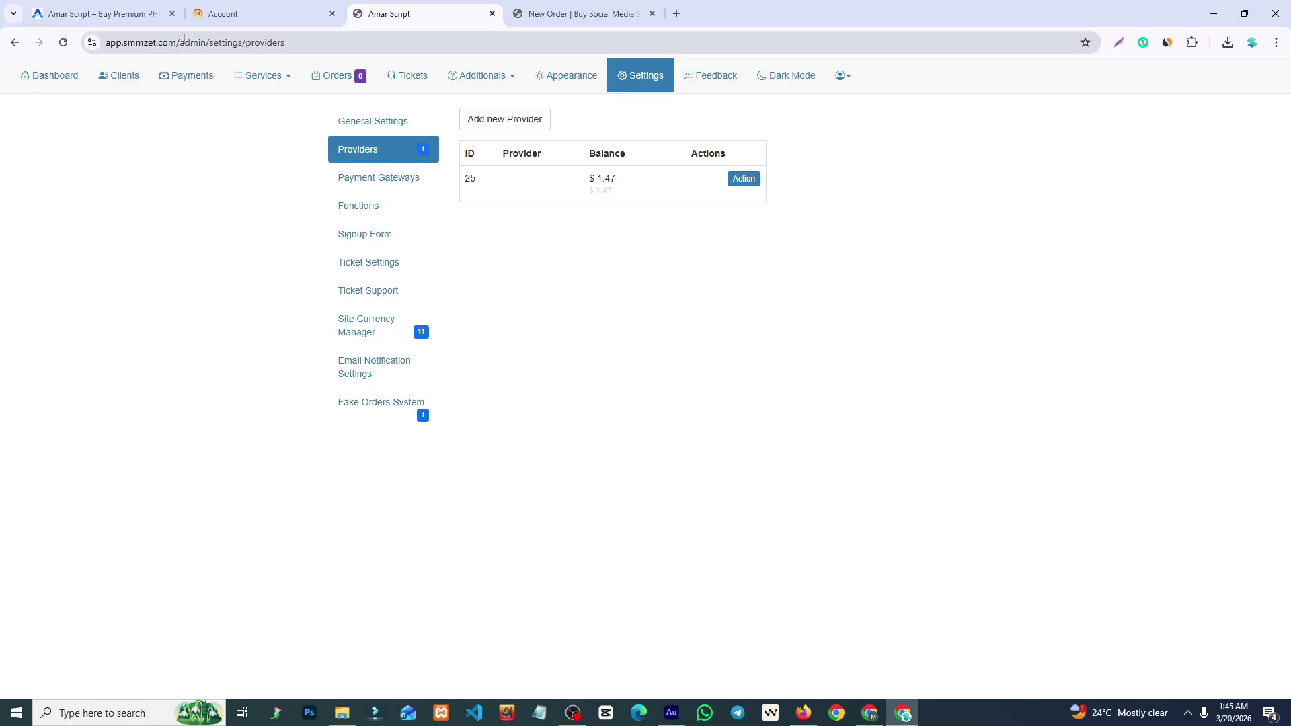
Open the services list and take a look at the category creation form without creating a category.
left_click(245, 86)
left_click(270, 106)
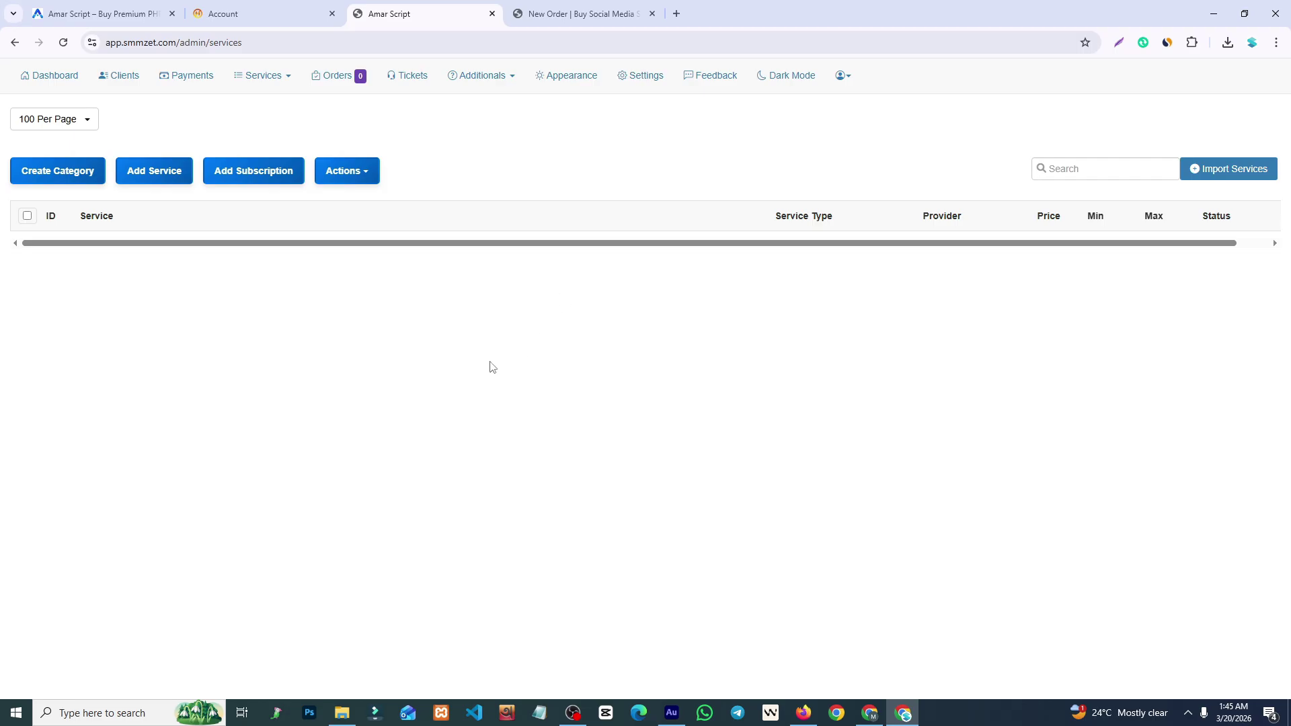
left_click(73, 180)
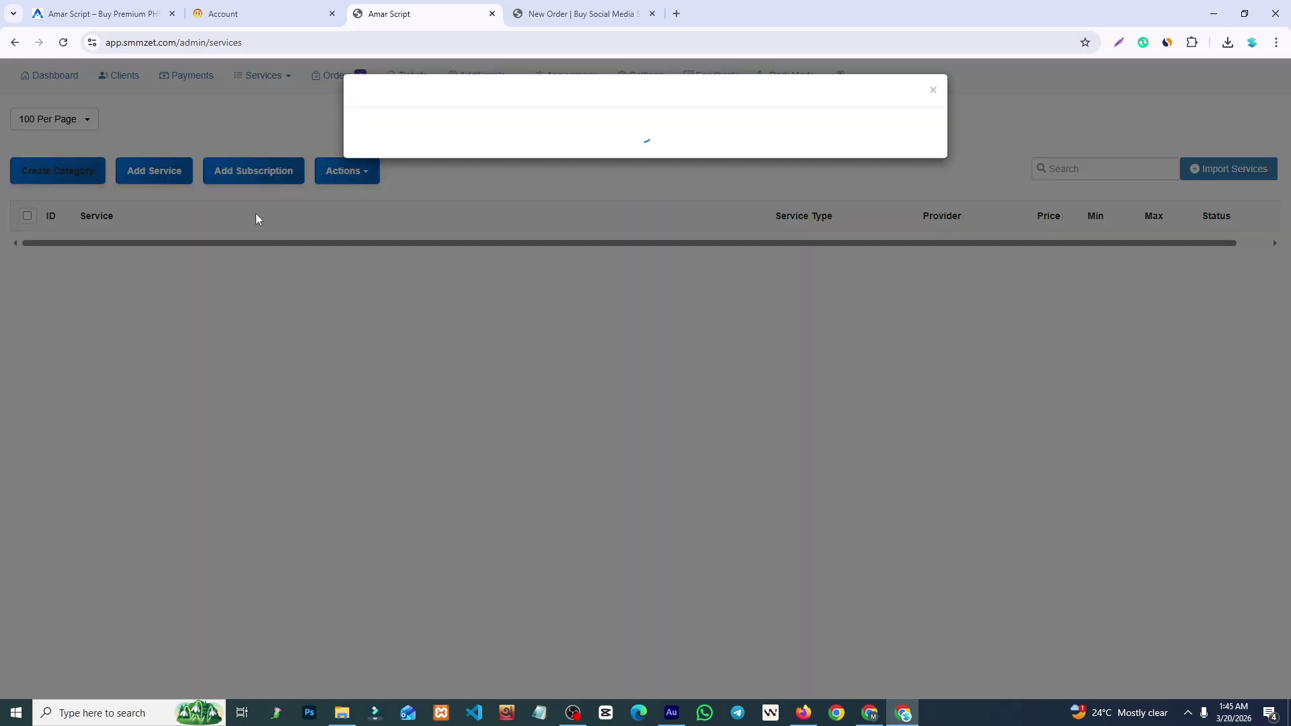
left_click(464, 306)
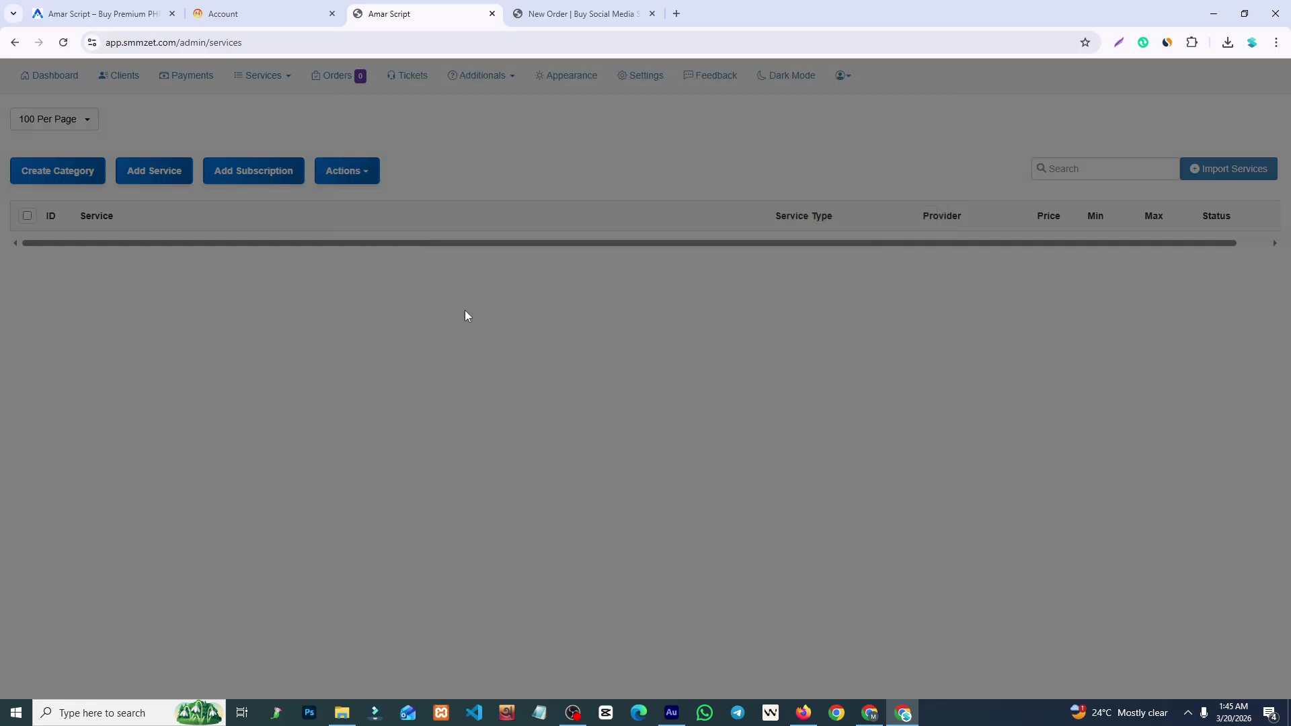
Examine the new service form's options for name, category, type, mode, pricing, order limits and refill, leaving it unsaved.
left_click(143, 179)
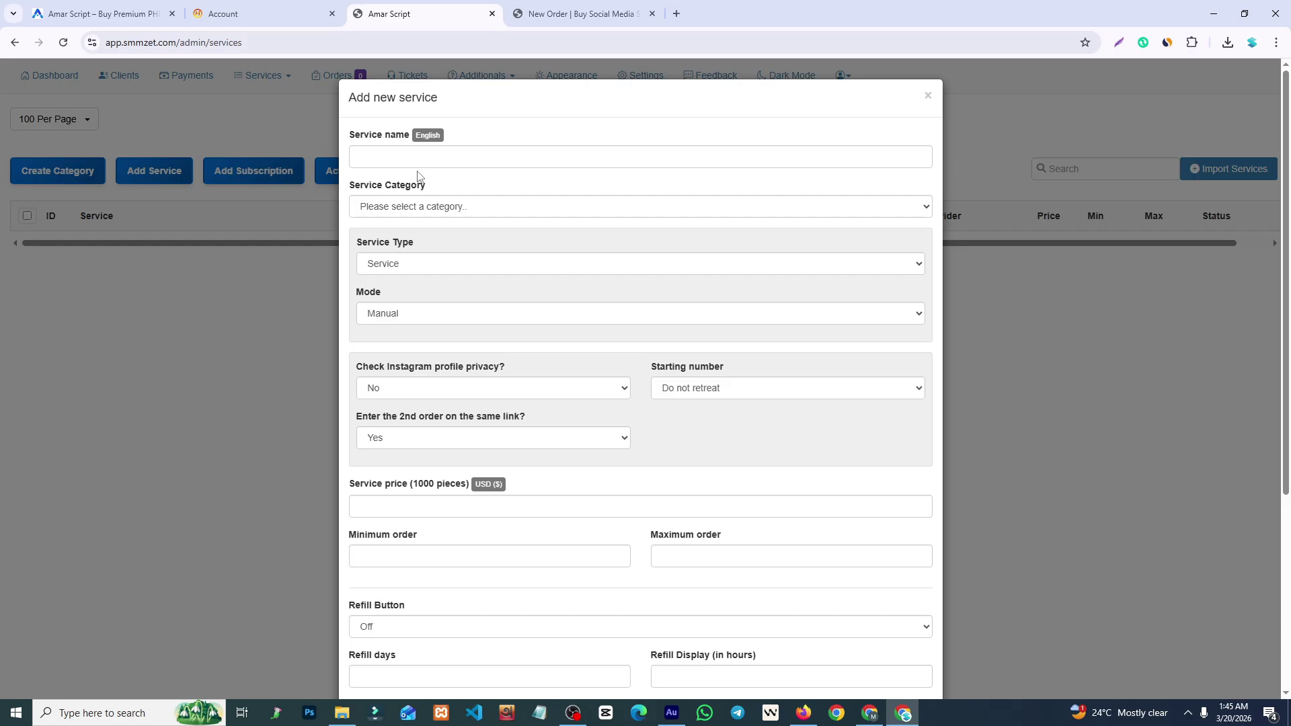
left_click(417, 207)
left_click(418, 153)
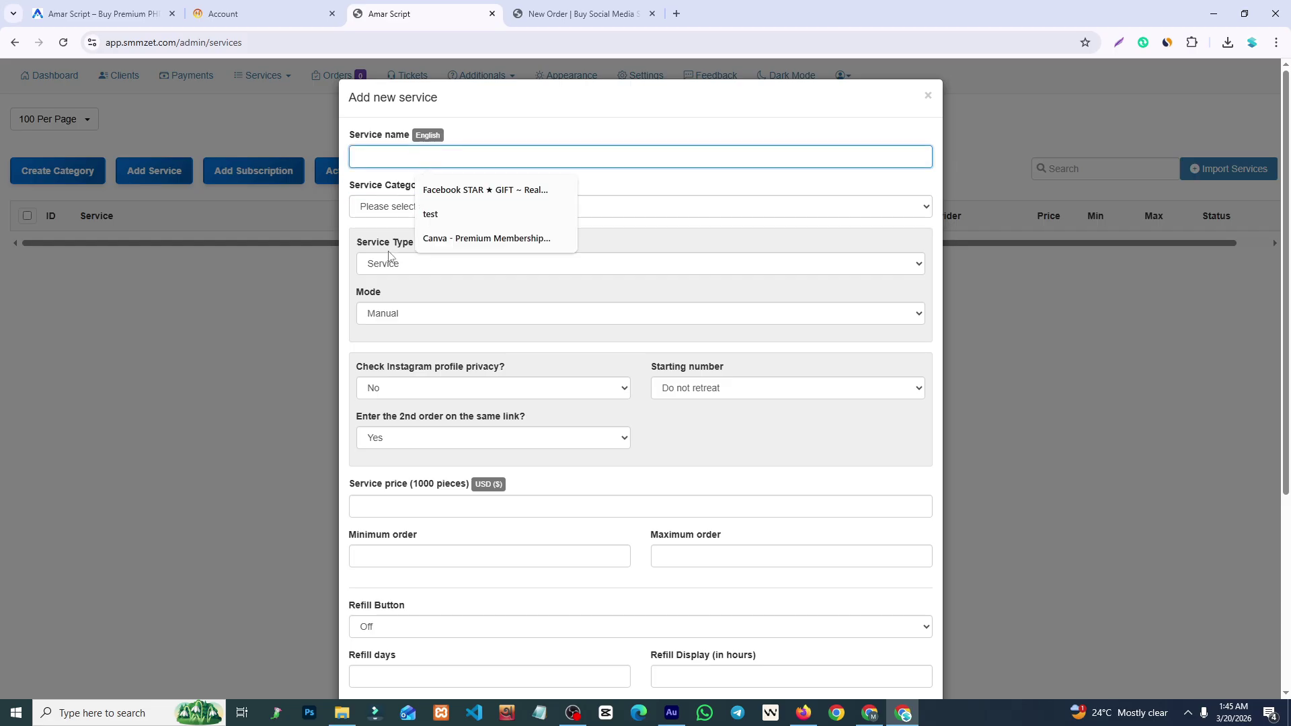
left_click(396, 312)
left_click(406, 316)
left_click(424, 265)
left_click(423, 269)
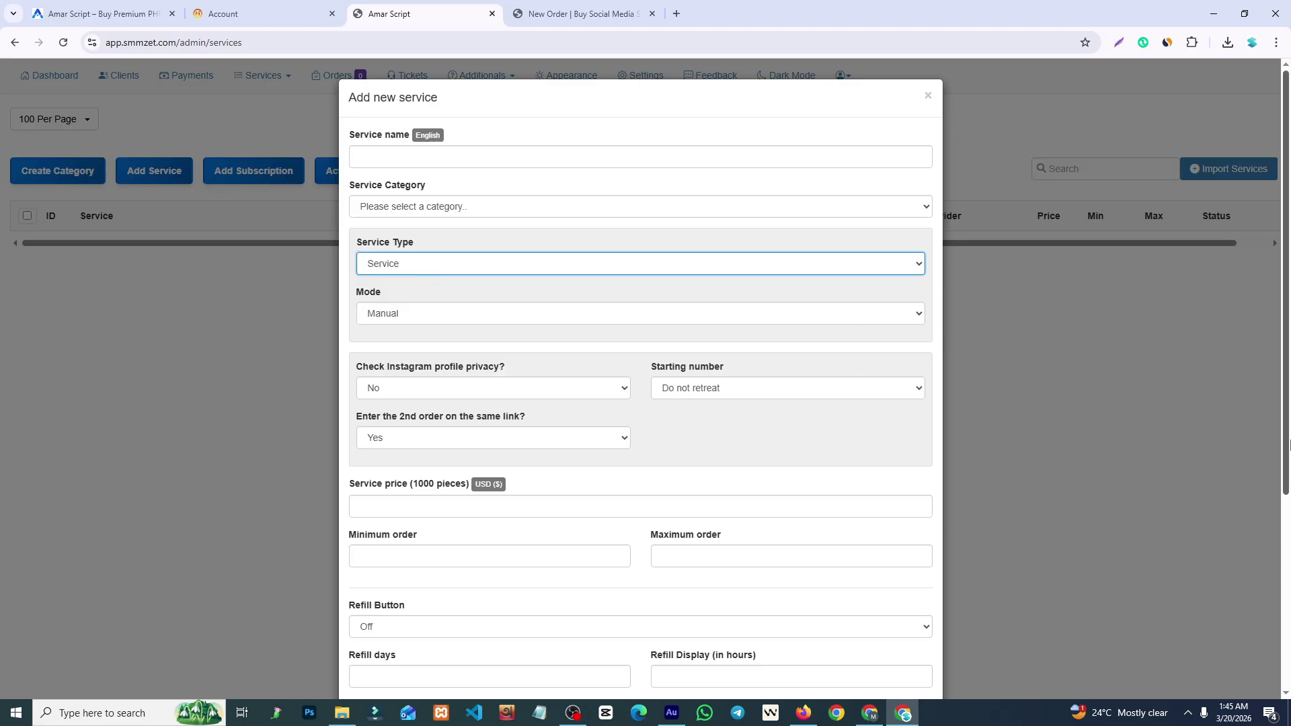
scroll(498, 347, "down", 3)
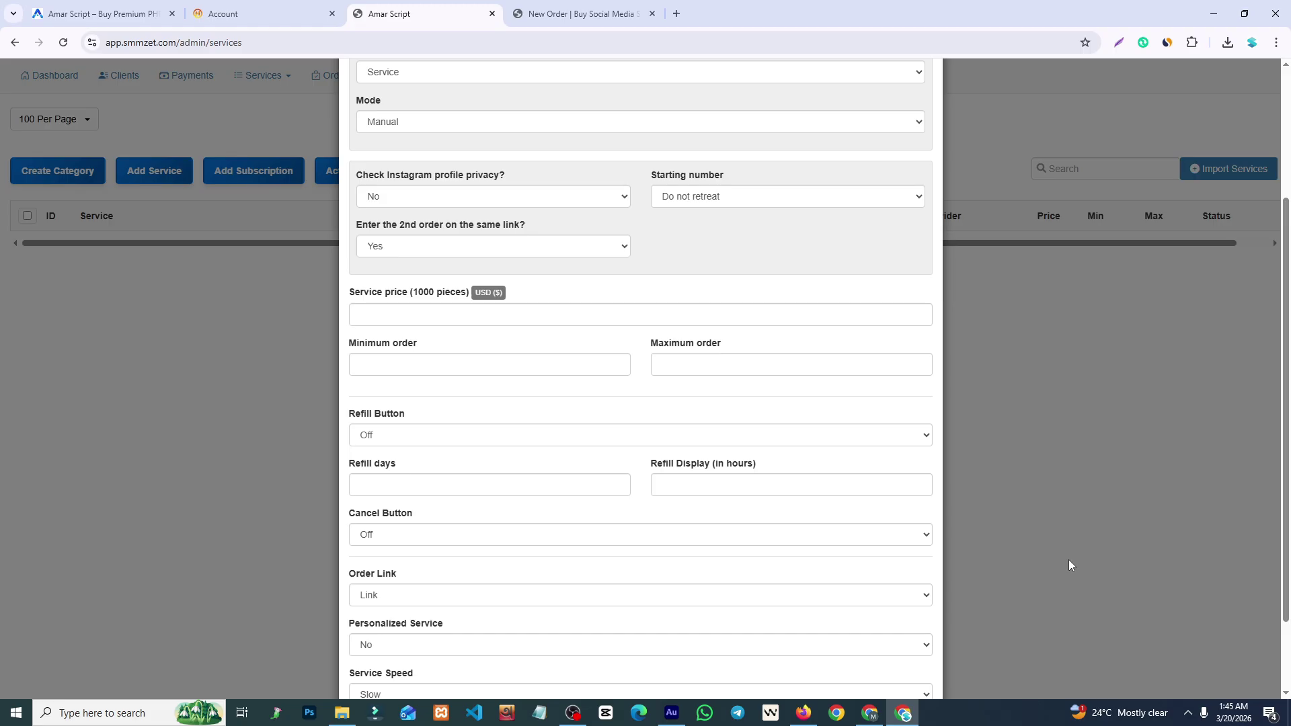
scroll(1070, 565, "down", 2)
left_click(1183, 458)
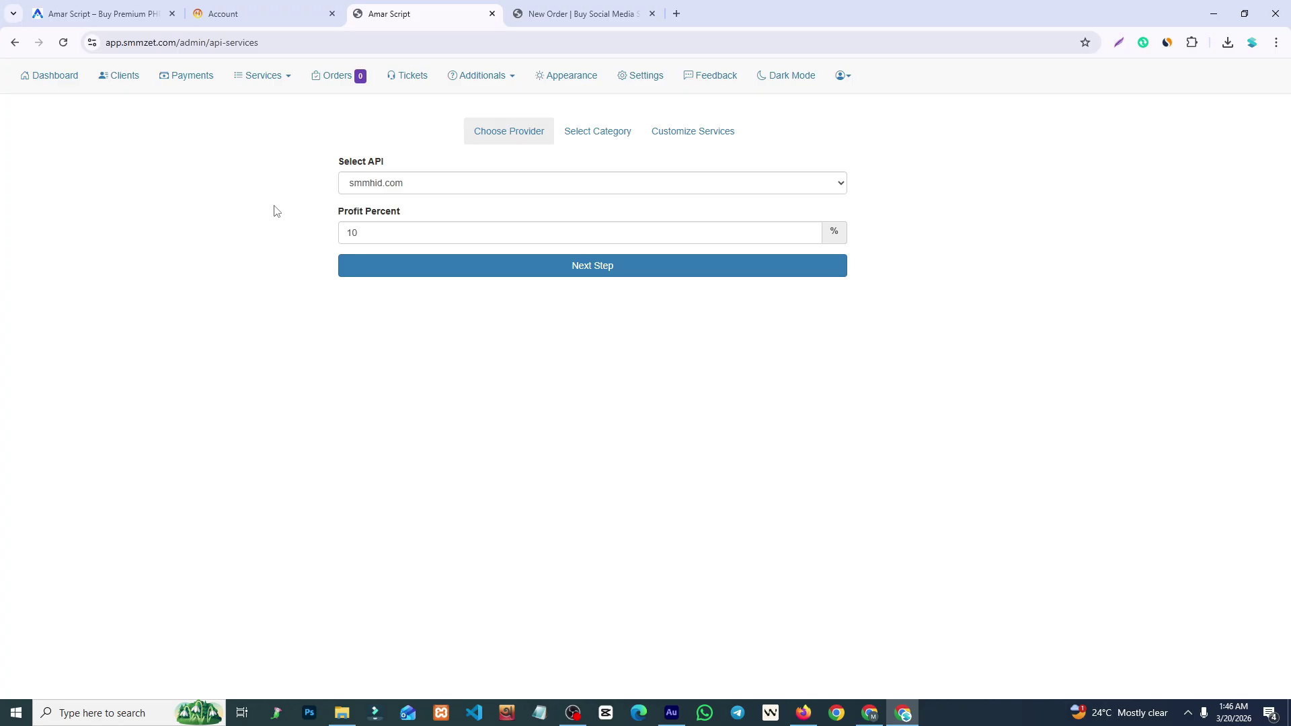
Choose smmhid.com with a 10% profit for the service import and proceed to category selection.
left_click_drag(403, 233, 318, 238)
left_click(293, 234)
left_click(596, 269)
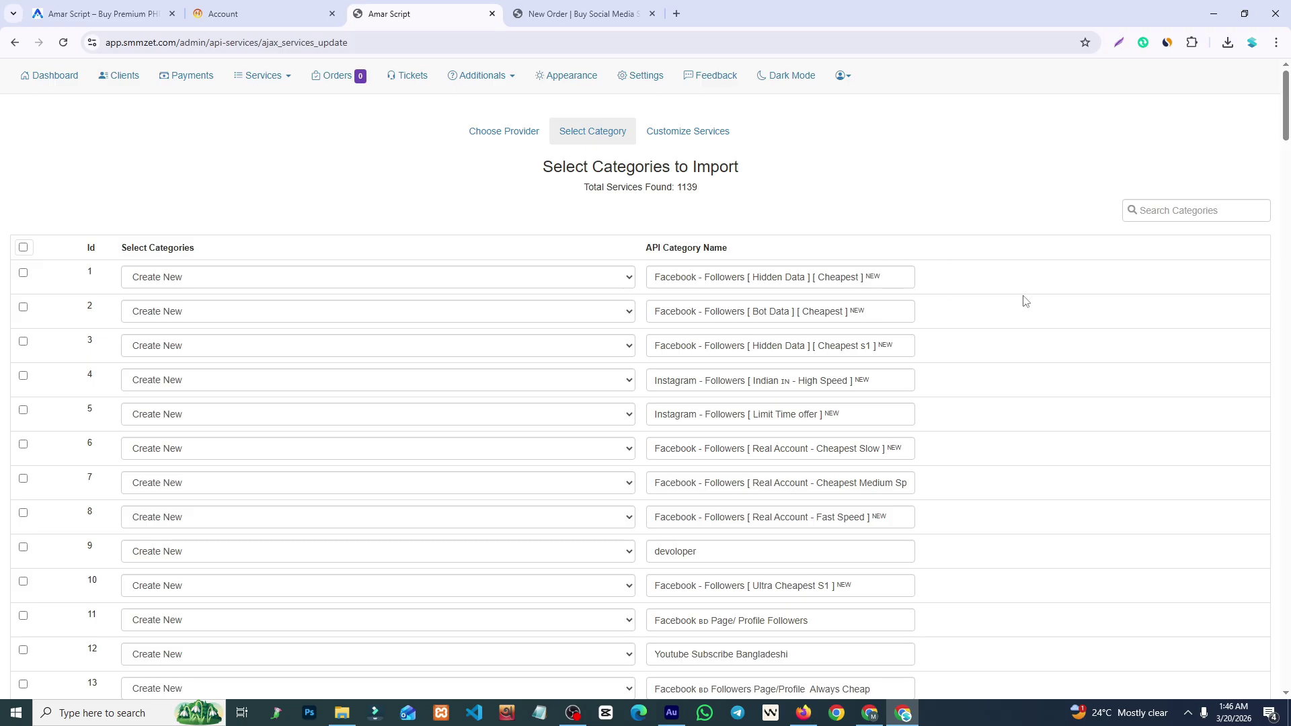
Select all provider categories to view the bulk import action, and clear the selection.
left_click(24, 248)
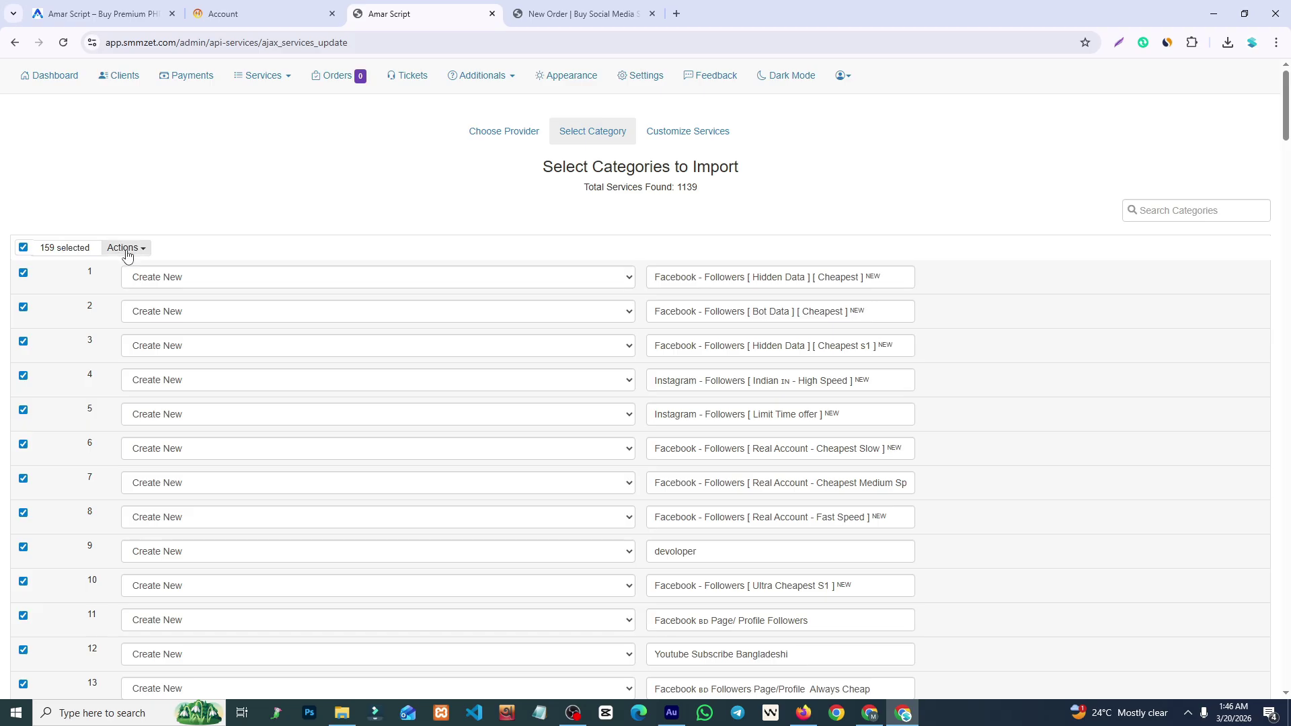
left_click(124, 250)
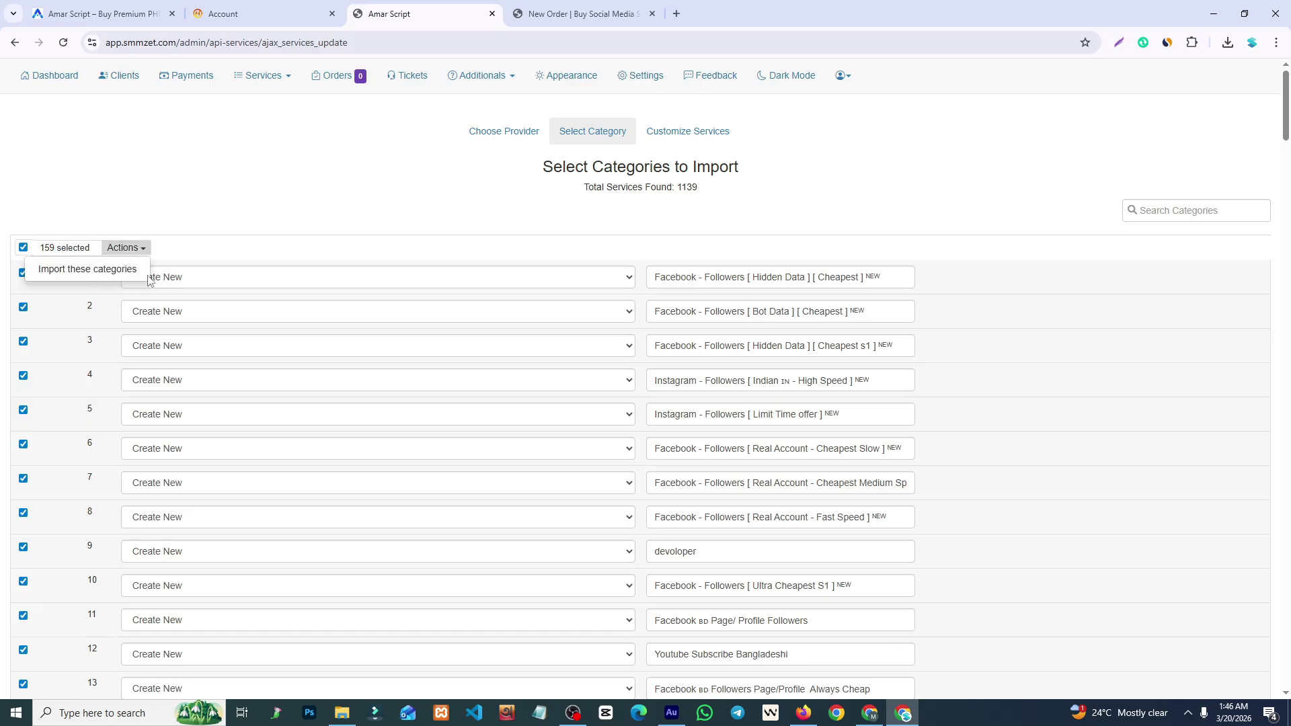
left_click(202, 243)
left_click(23, 248)
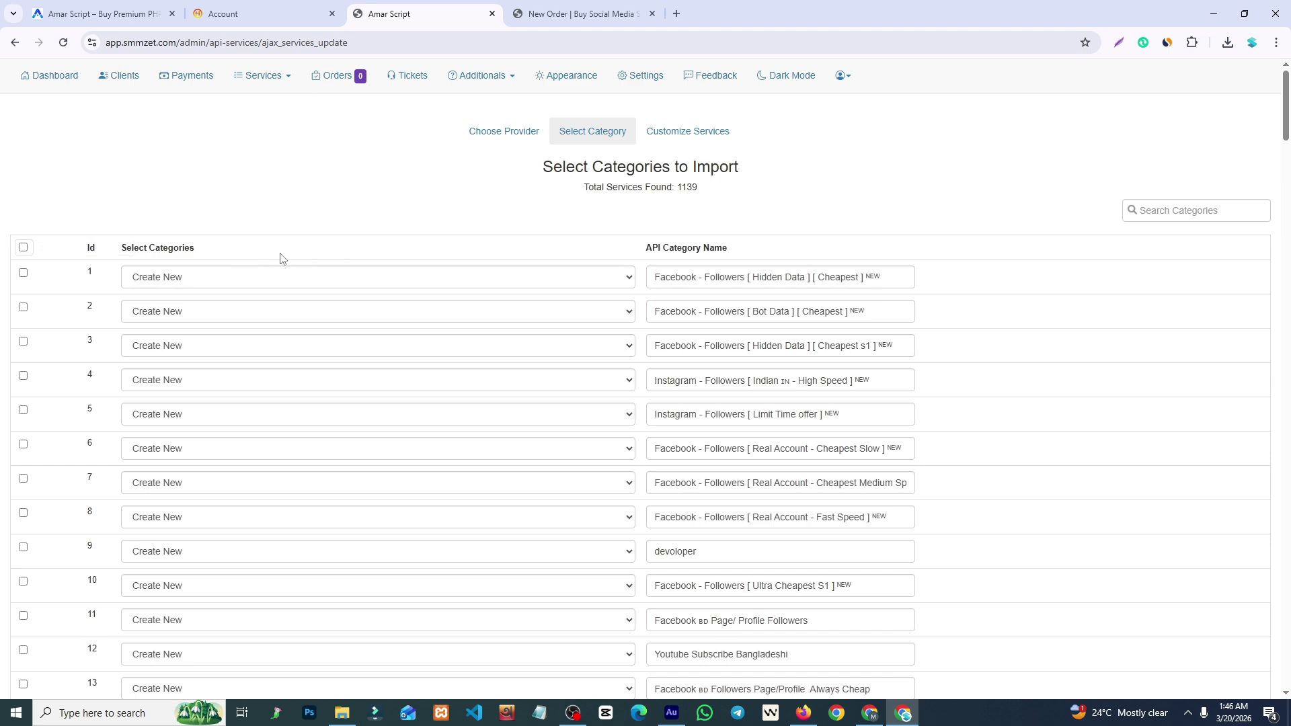
Import the first three Facebook followers categories and the Facebook Post Reaction [ Global Data ] s1 category from the provider's list.
left_click(23, 273)
left_click(23, 307)
left_click(23, 342)
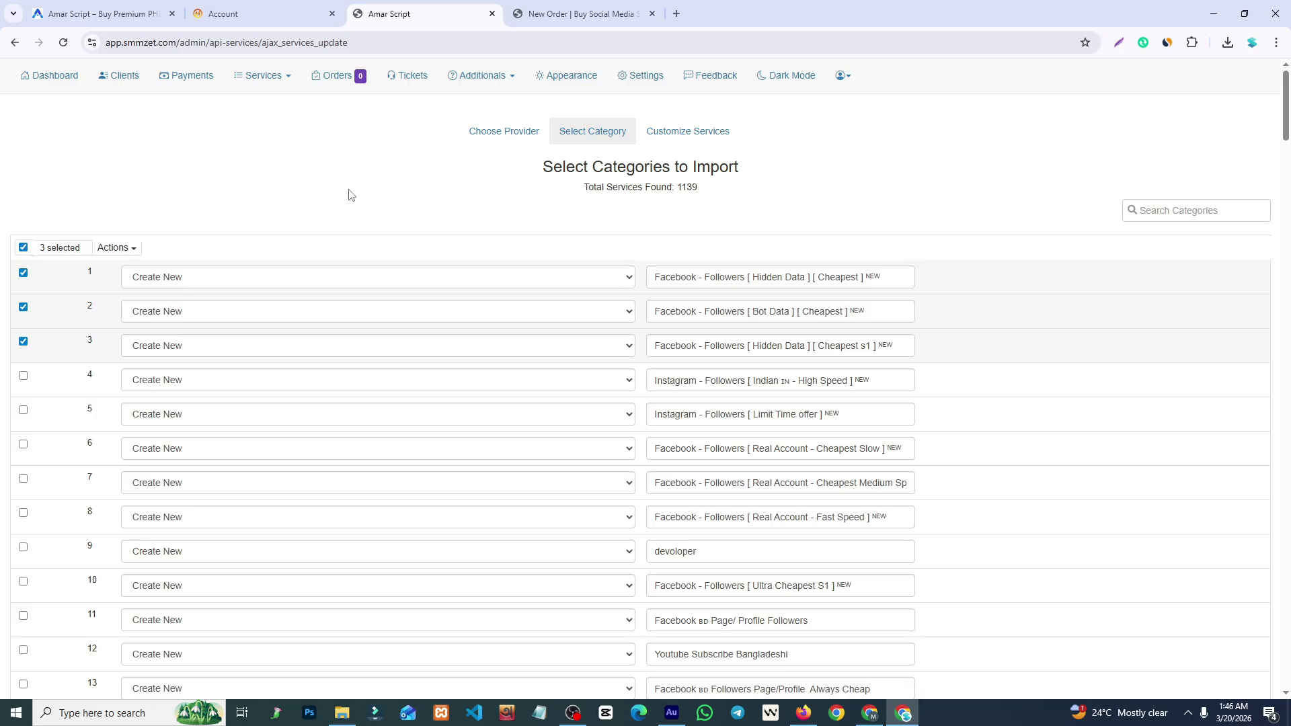
scroll(659, 315, "down", 7)
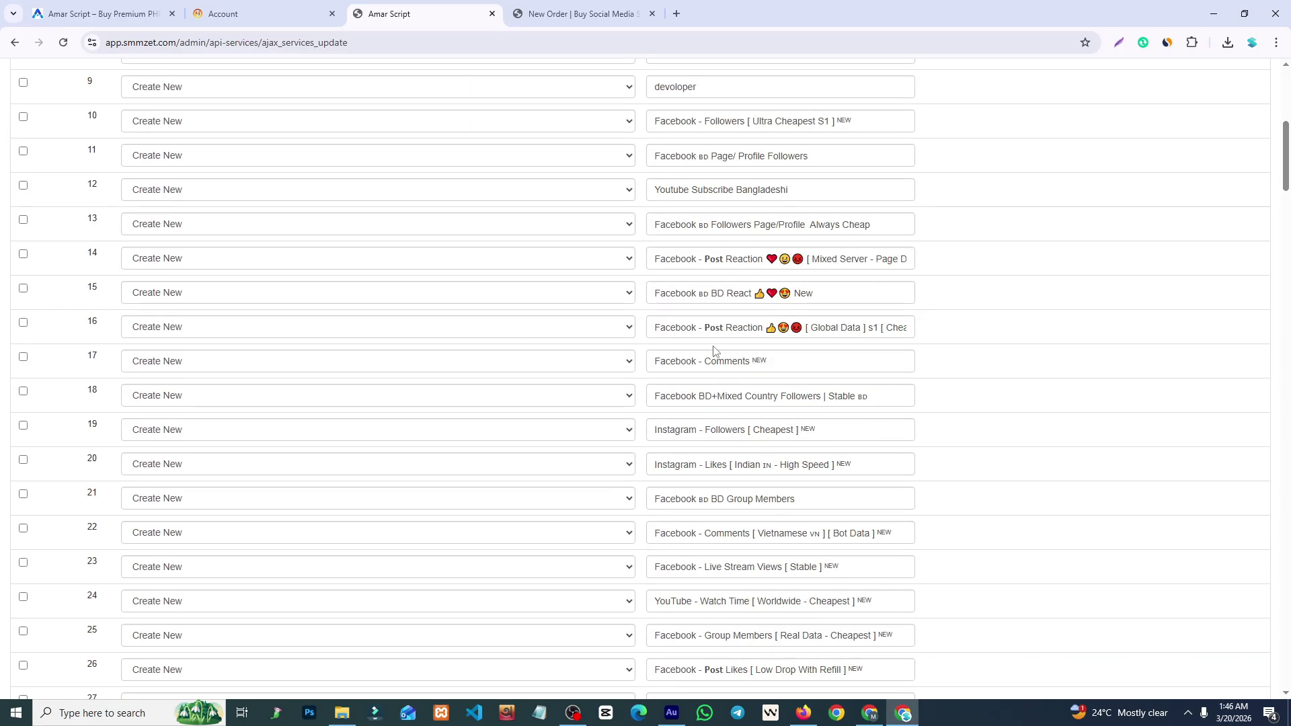
left_click(23, 323)
scroll(874, 269, "up", 7)
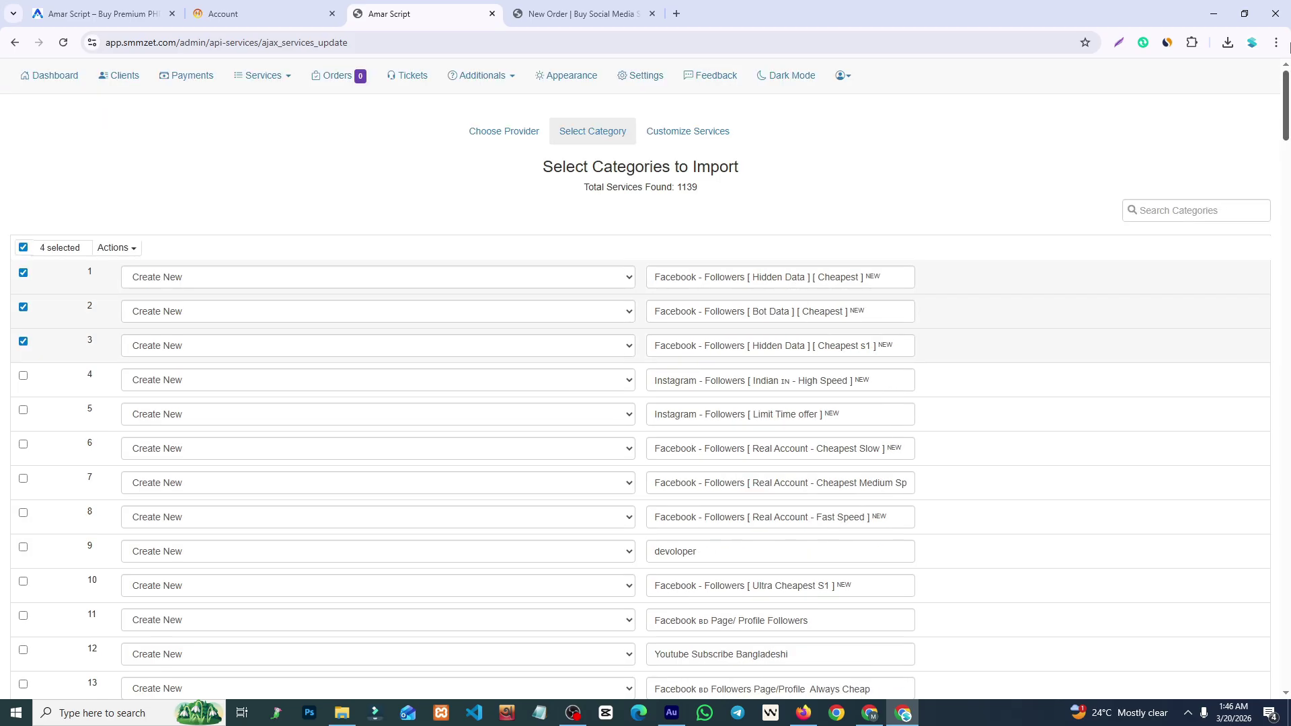
left_click(121, 248)
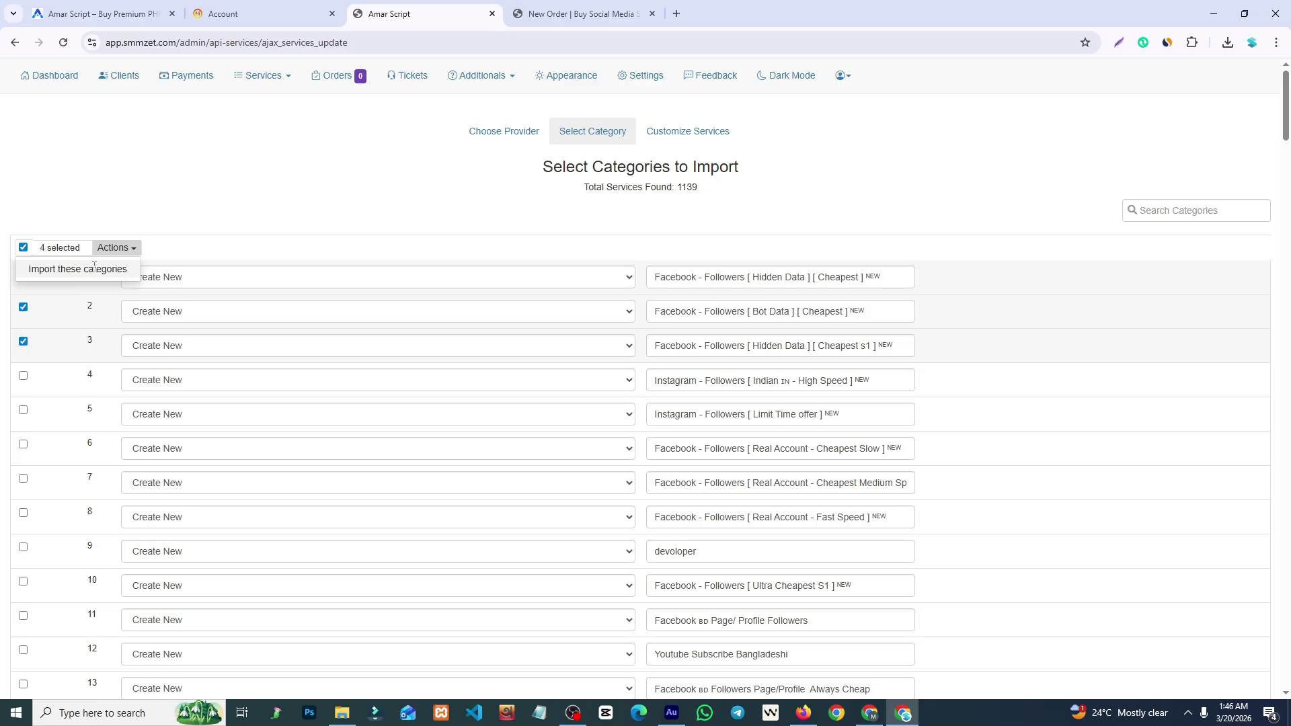
left_click(74, 267)
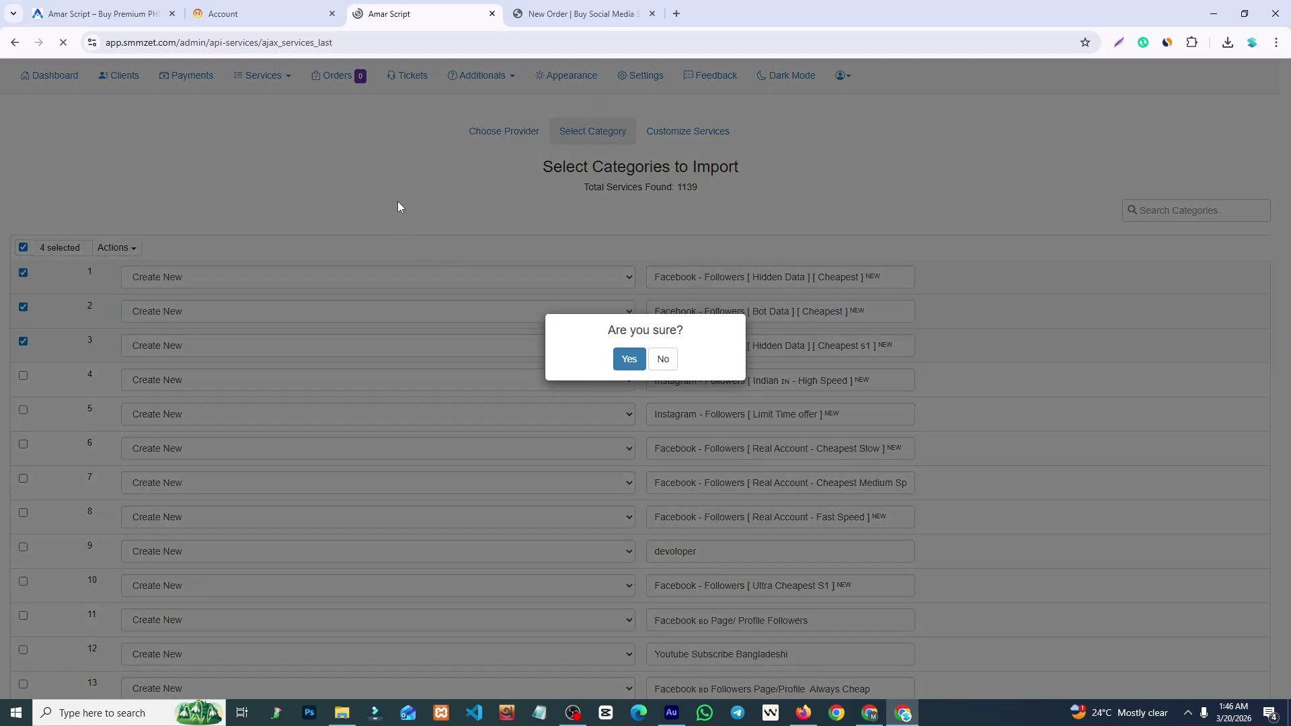
Select every service found in the chosen categories and import them all into the panel.
scroll(1289, 180, "down", 3)
scroll(1289, 180, "up", 3)
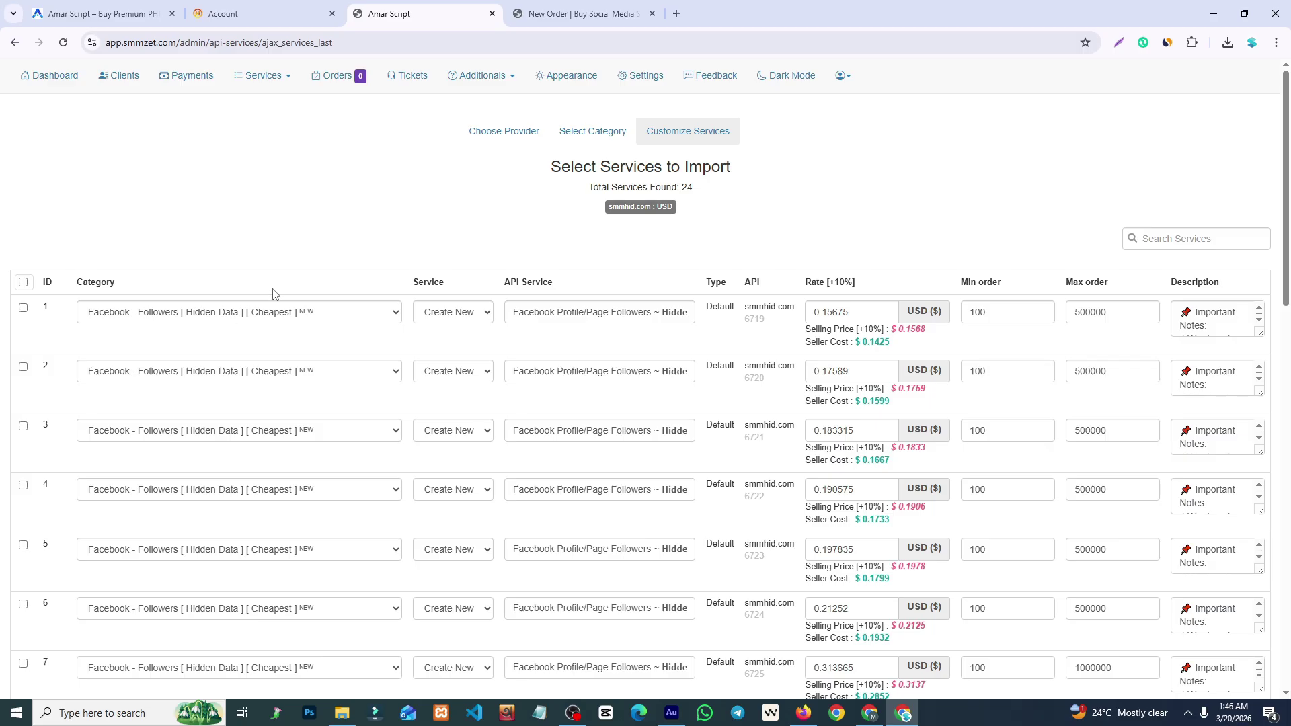
scroll(1287, 403, "down", 8)
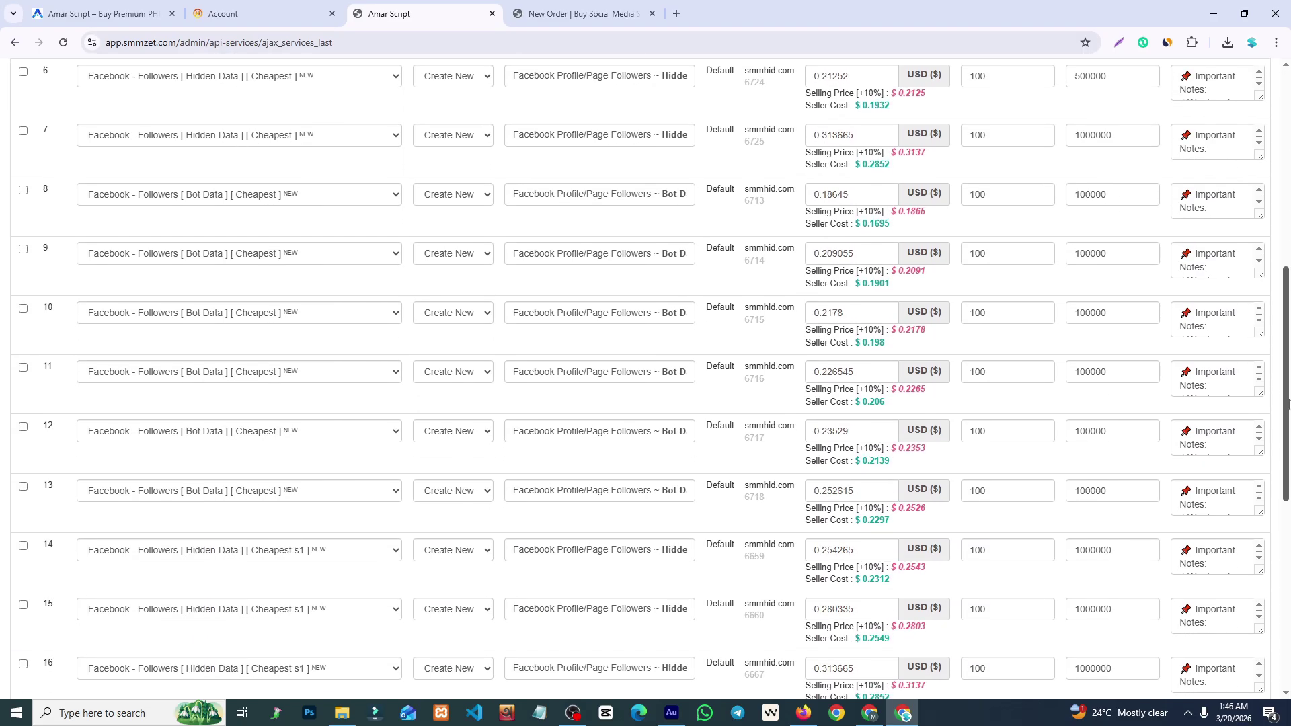
left_click_drag(1288, 403, 1288, 77)
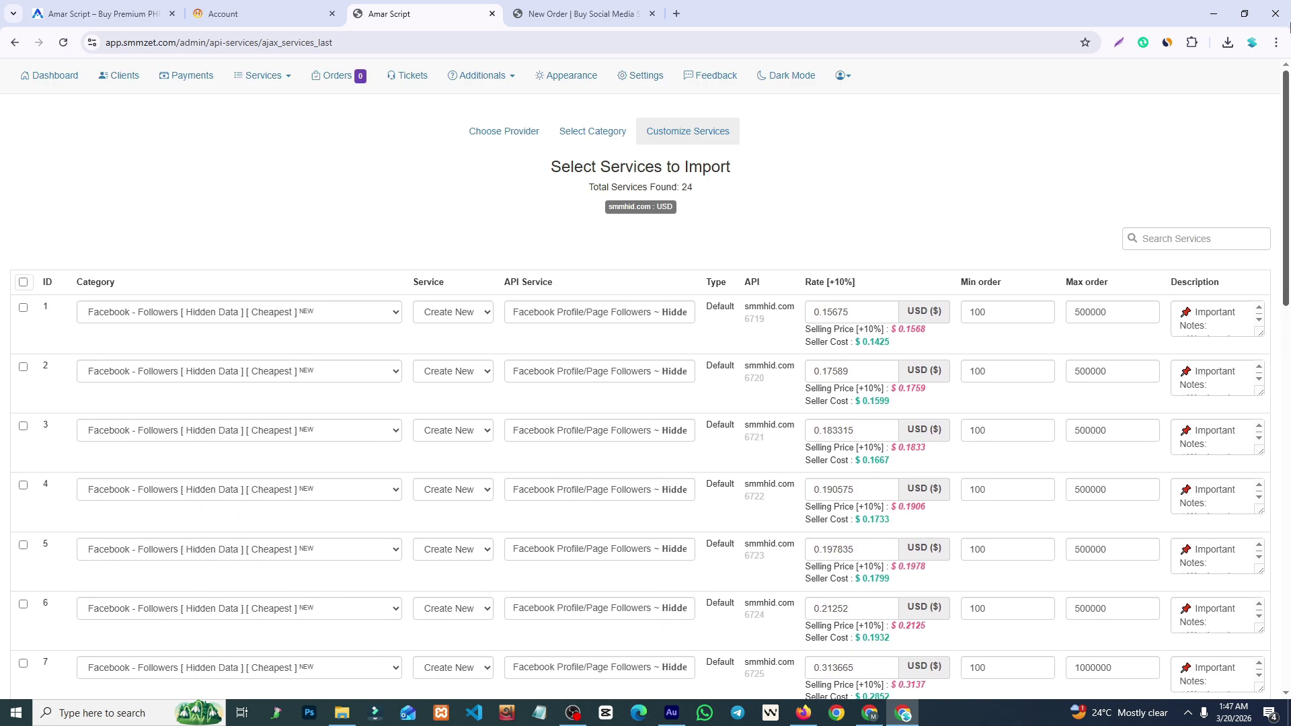
left_click(22, 283)
left_click(111, 285)
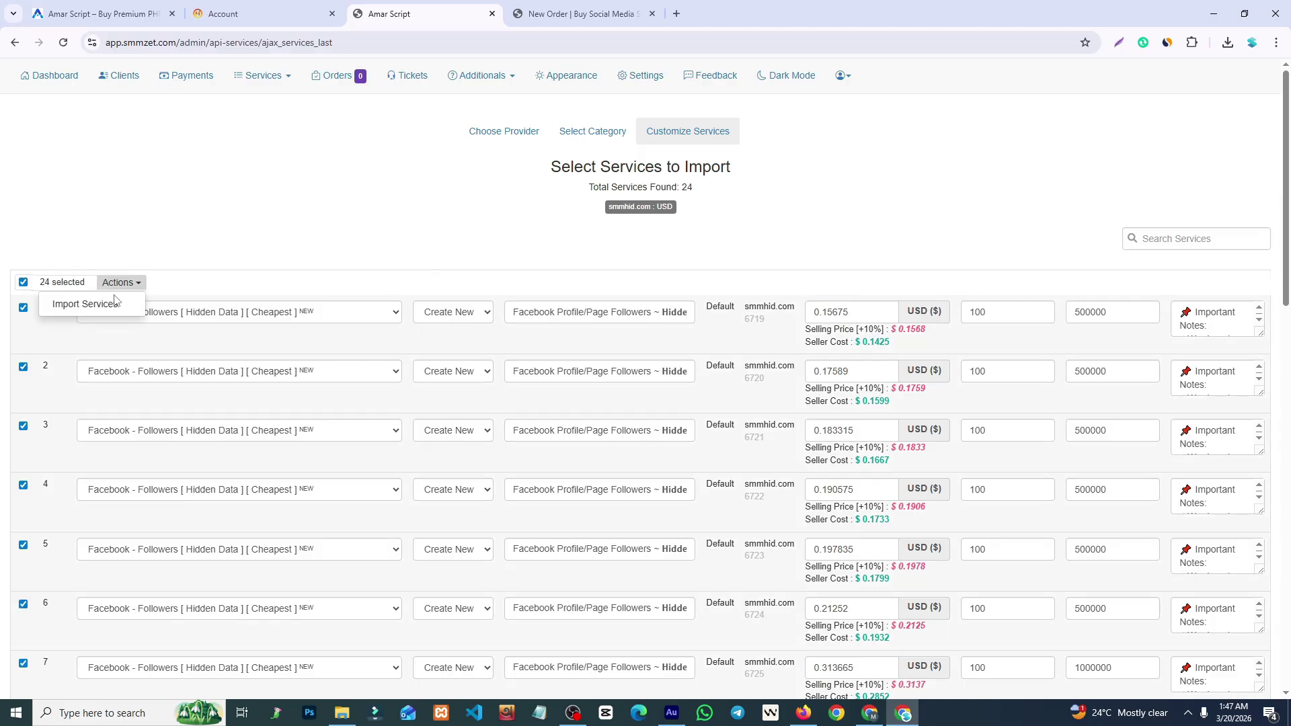
left_click(86, 311)
left_click(625, 361)
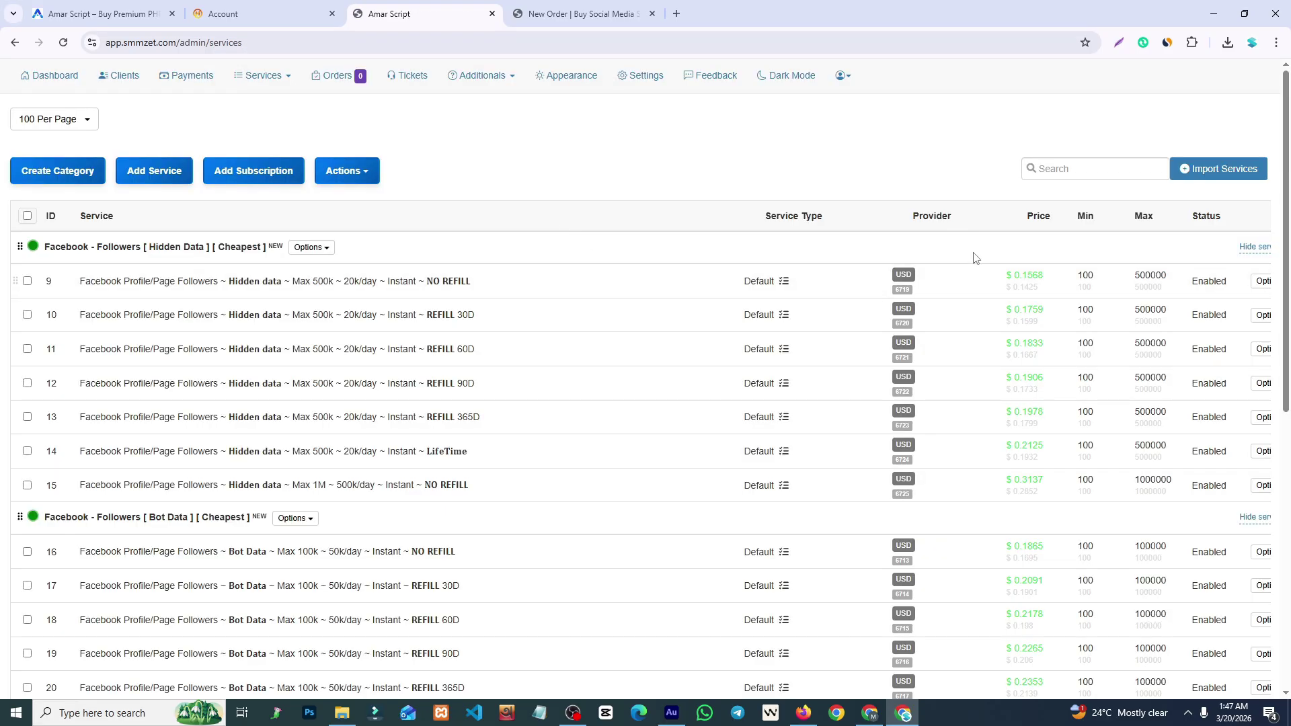
Compare the selling price with the provider cost for the first imported service.
left_click_drag(1047, 293, 1016, 291)
left_click_drag(1044, 276, 1034, 277)
left_click(1034, 296)
mouse_move(1289, 185)
left_mouse_down()
mouse_move(1289, 631)
mouse_move(1289, 168)
left_mouse_up()
Reload the client panel's new order page and choose the Facebook Post Reaction [ Global Data ] s1 [ Cheapest ] category.
left_click(578, 13)
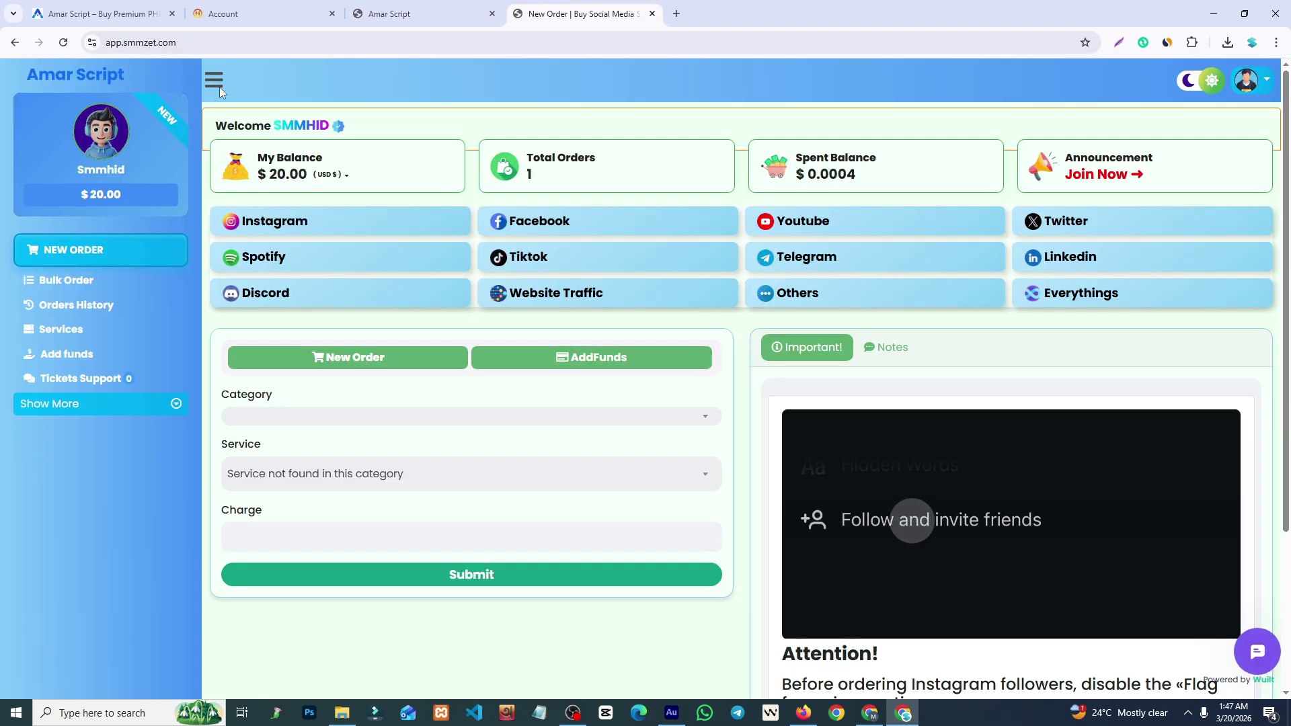
left_click(76, 253)
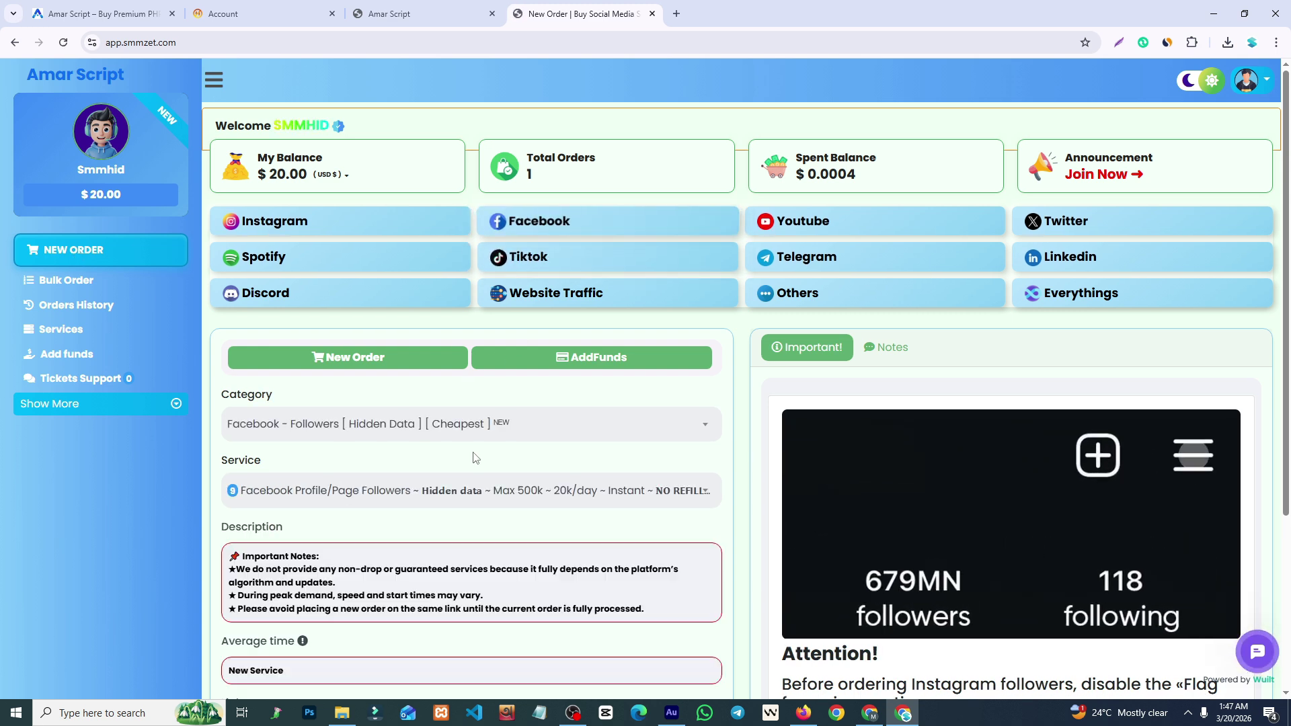
left_click(475, 493)
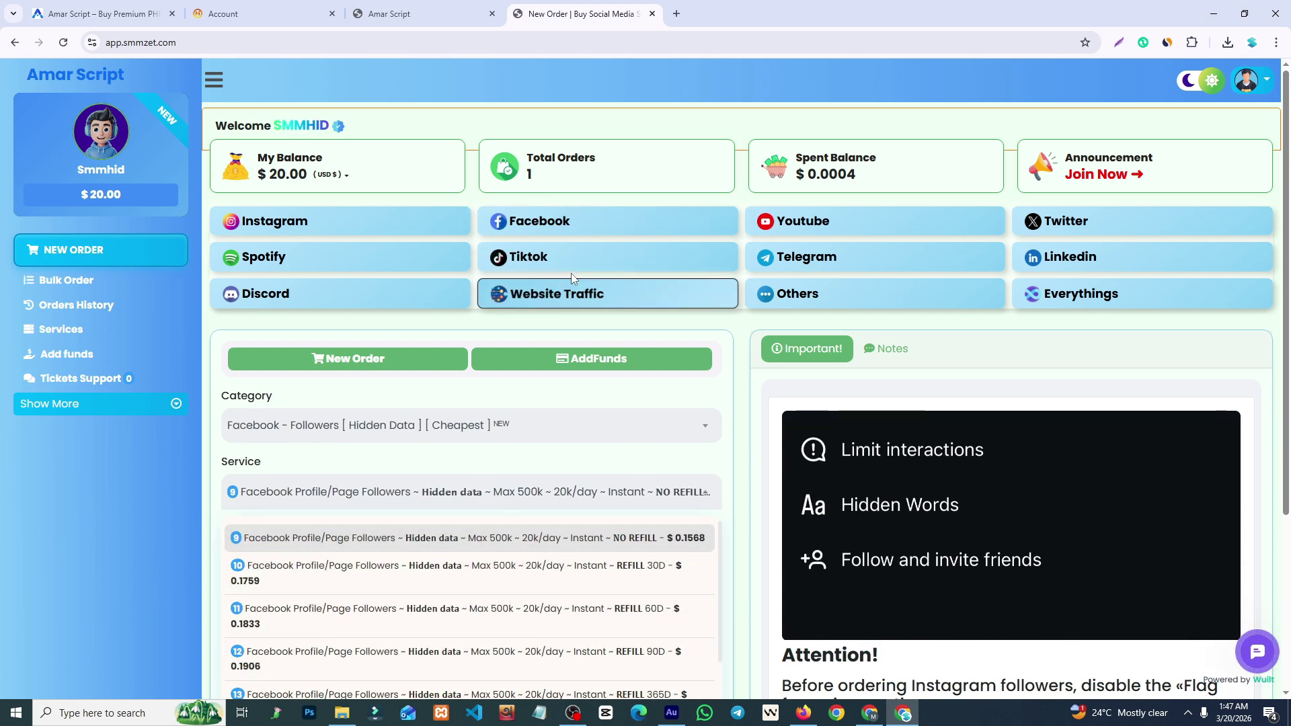
left_click(569, 225)
left_click(463, 425)
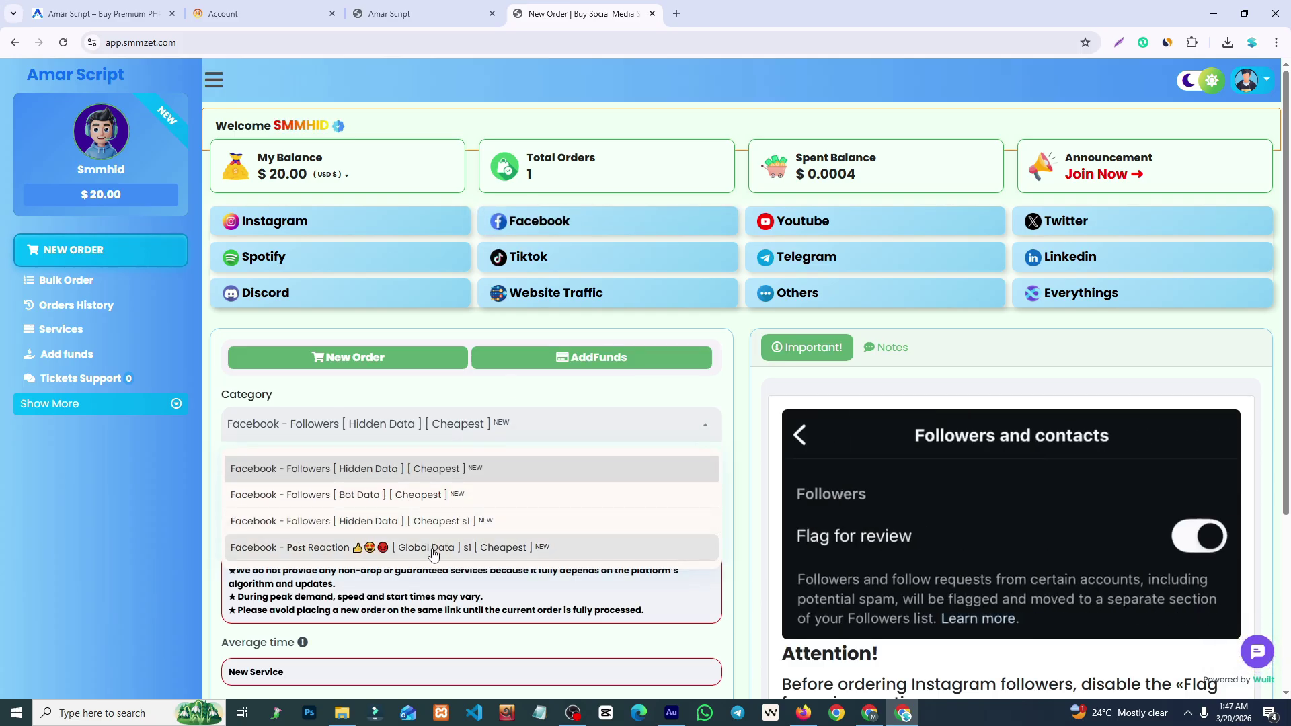
left_click(382, 548)
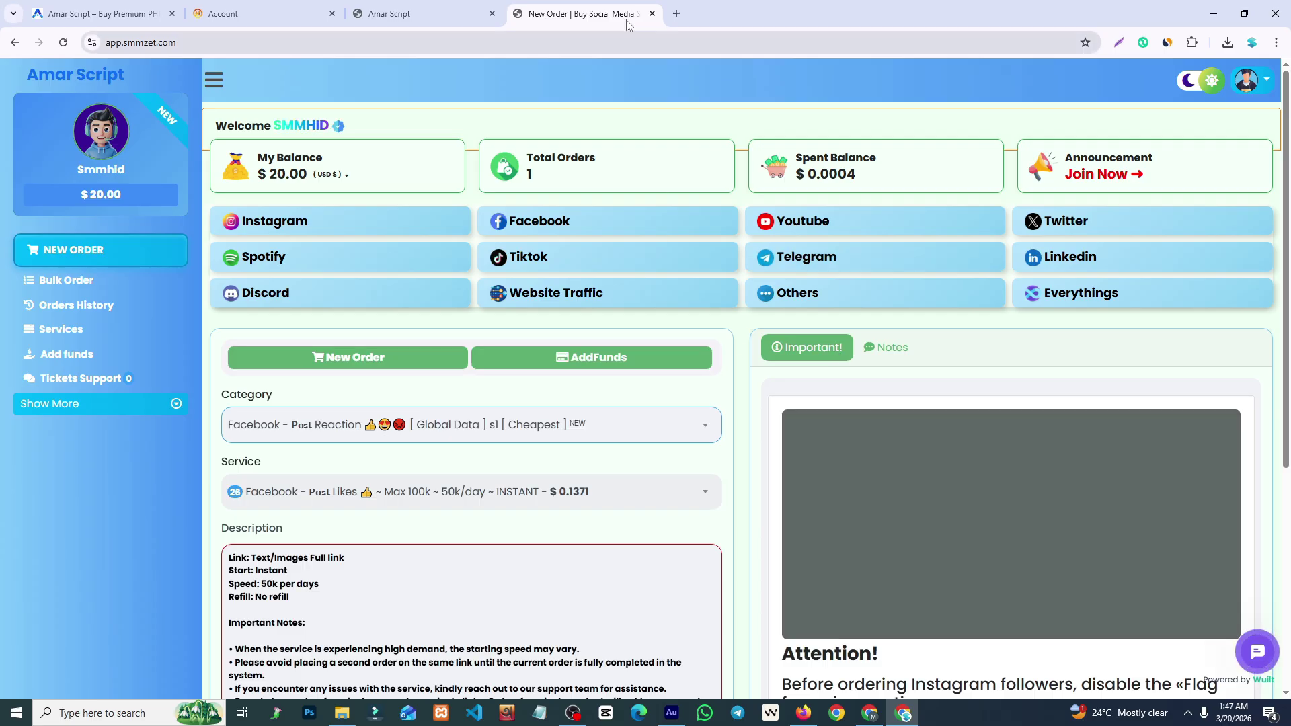
Open Facebook in a new browser tab and copy the link of the February 24 photo post on the profile.
left_click(676, 14)
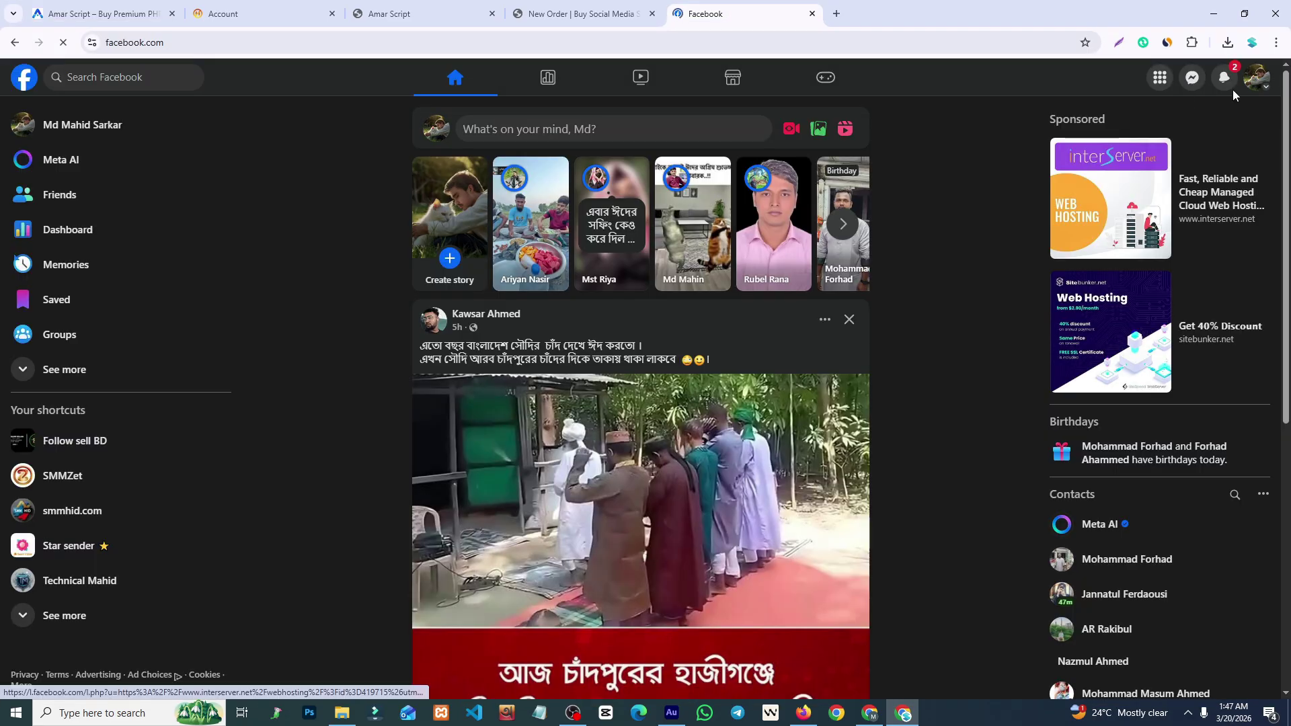
left_click(1225, 78)
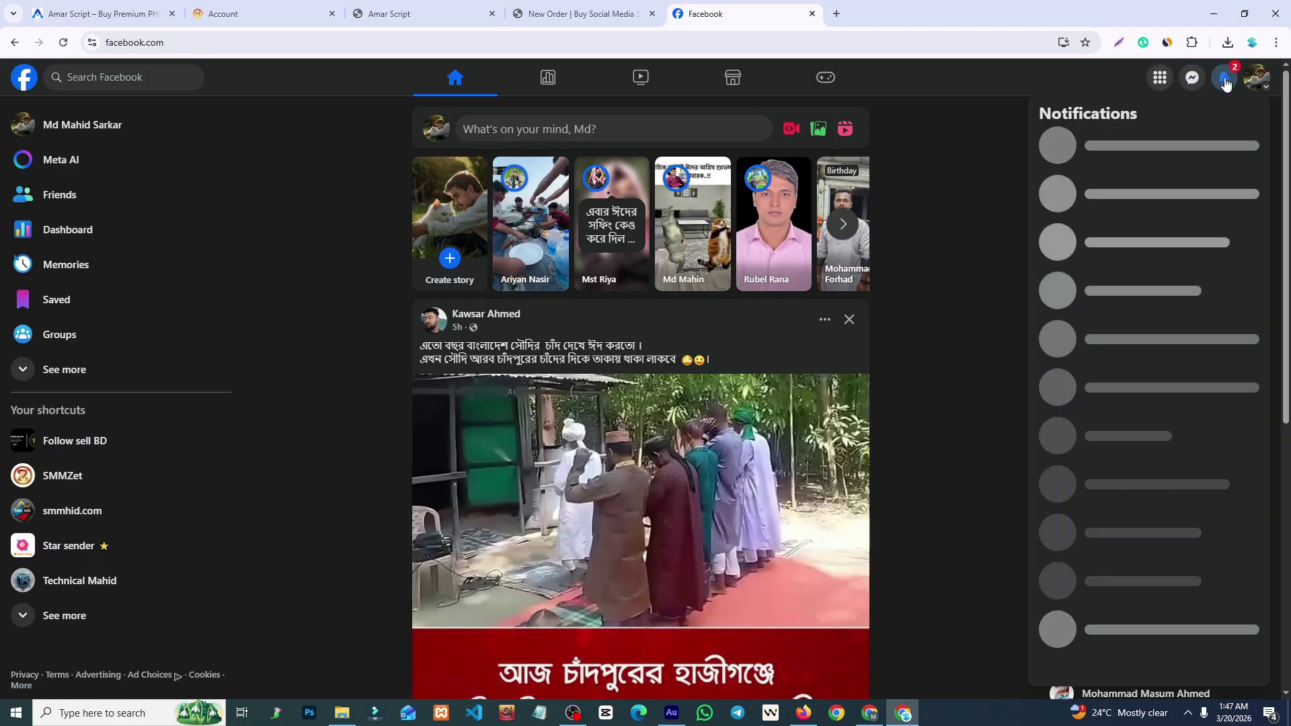
left_click(75, 121)
left_click_drag(1285, 168, 1289, 631)
scroll(780, 470, "up", 3)
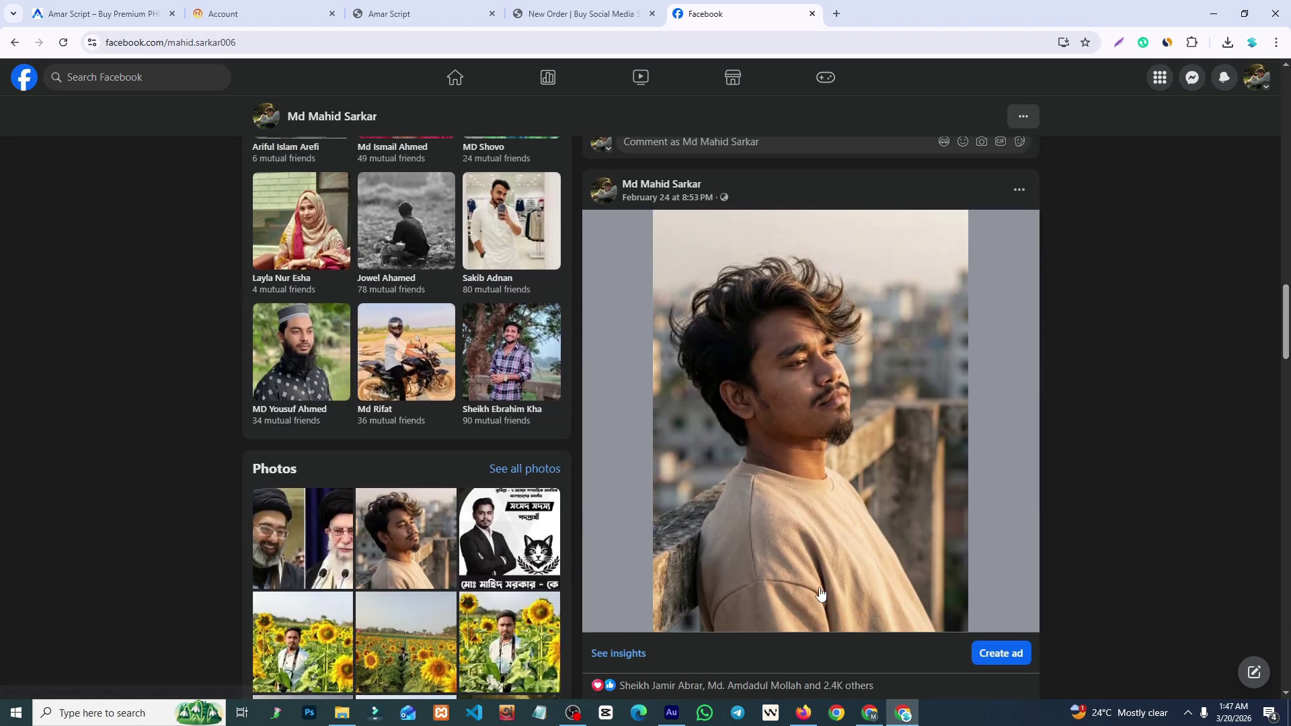
left_click(781, 565)
left_click(464, 36)
key("ctrl+c")
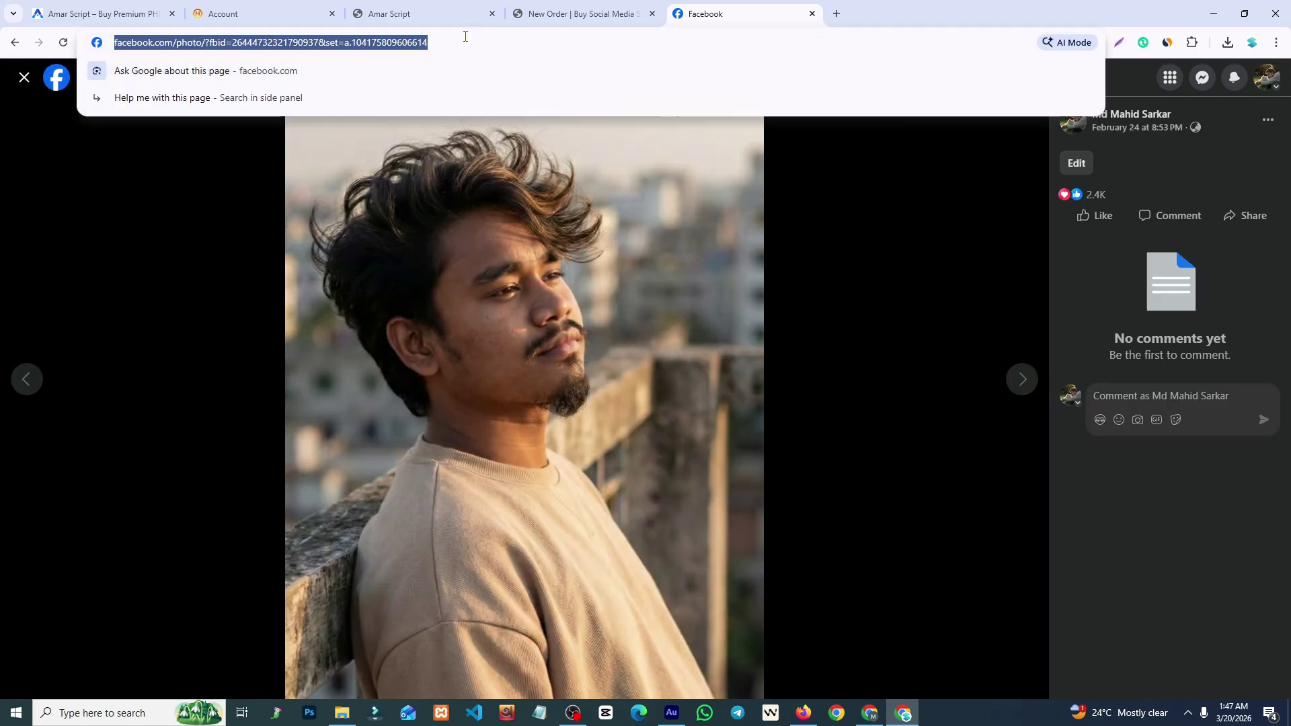
left_click(23, 79)
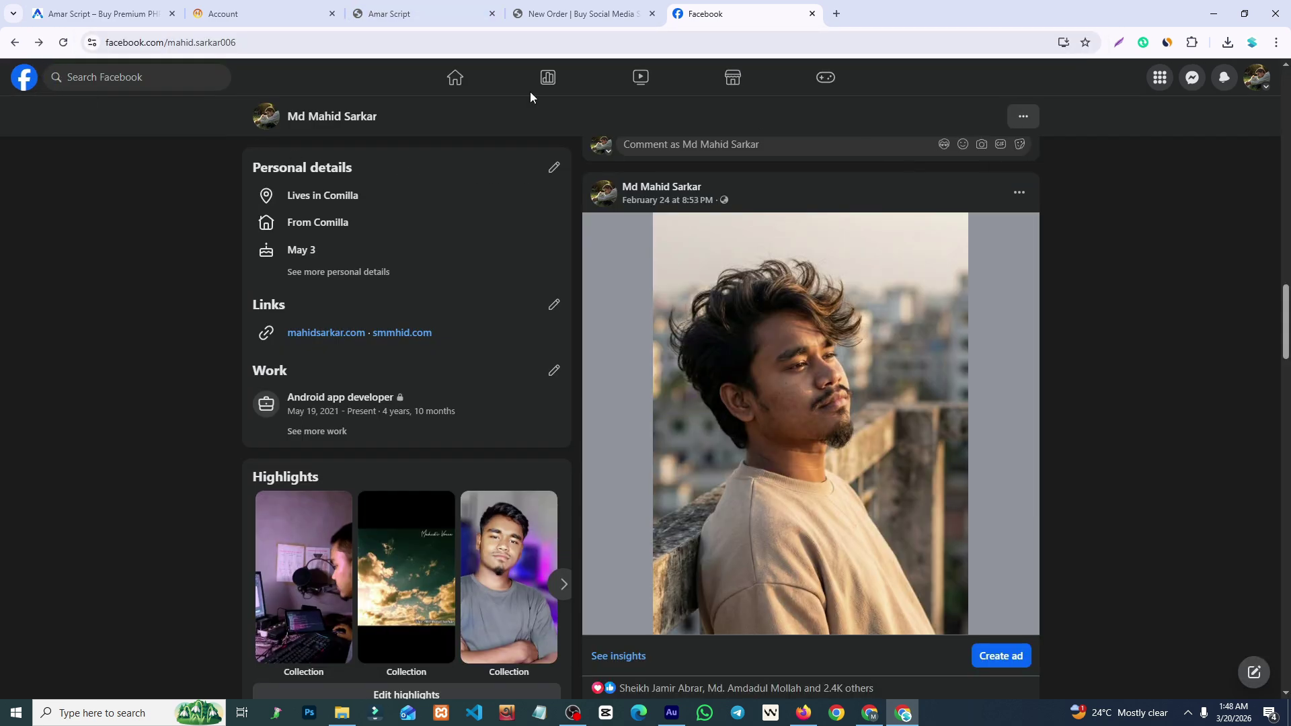
Return to the order form, choose the Facebook Post Reaction ~ Love service, and paste the copied photo link.
left_click(575, 13)
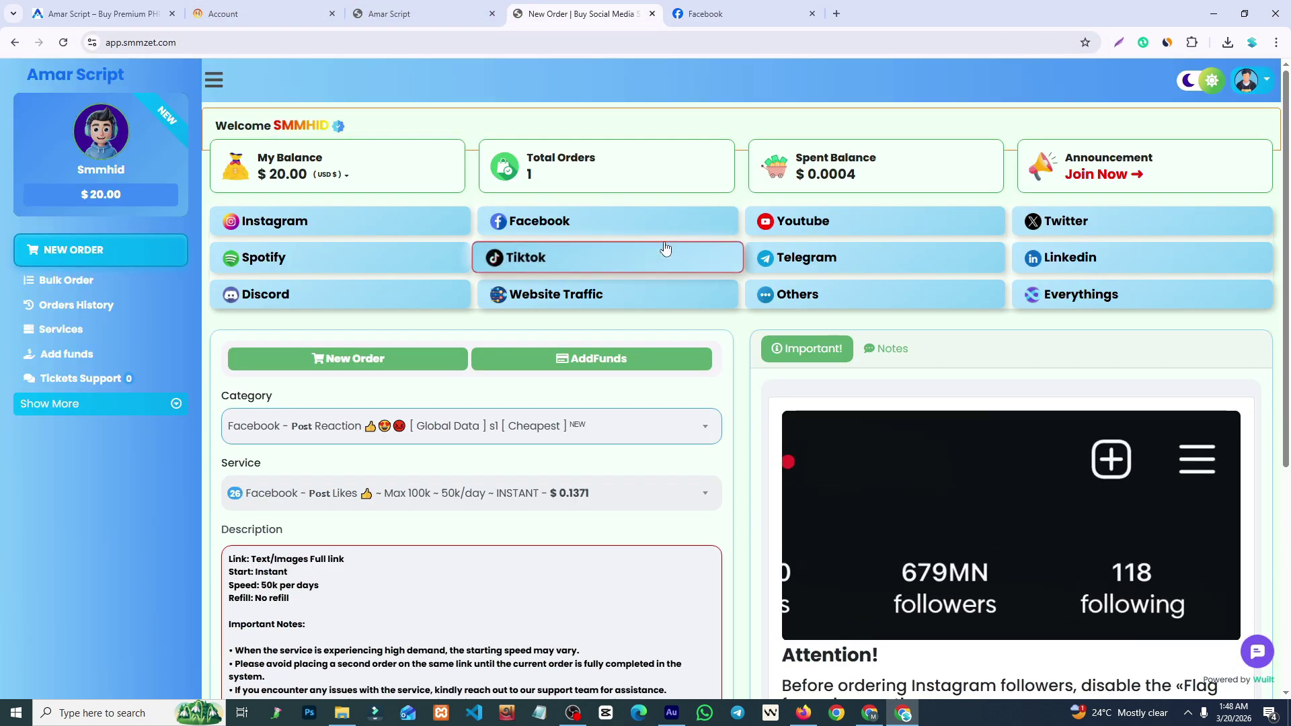
scroll(605, 249, "down", 4)
left_click(523, 234)
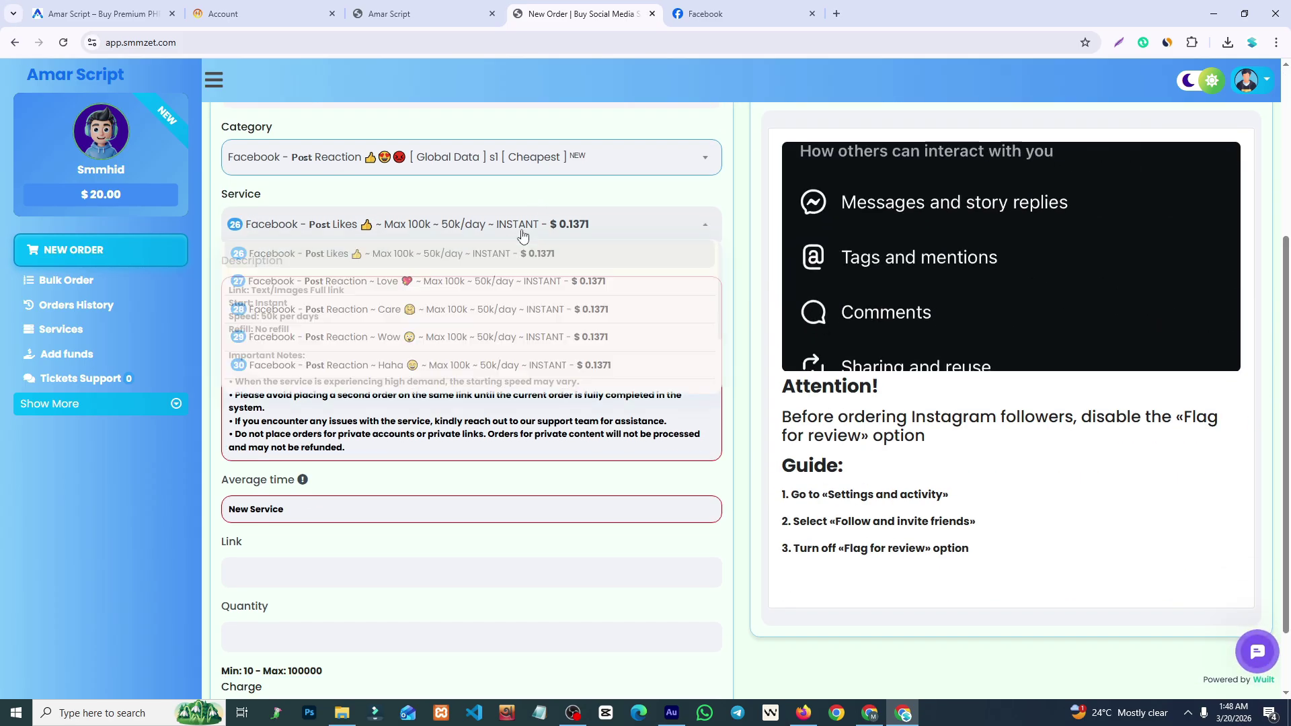
left_click(462, 298)
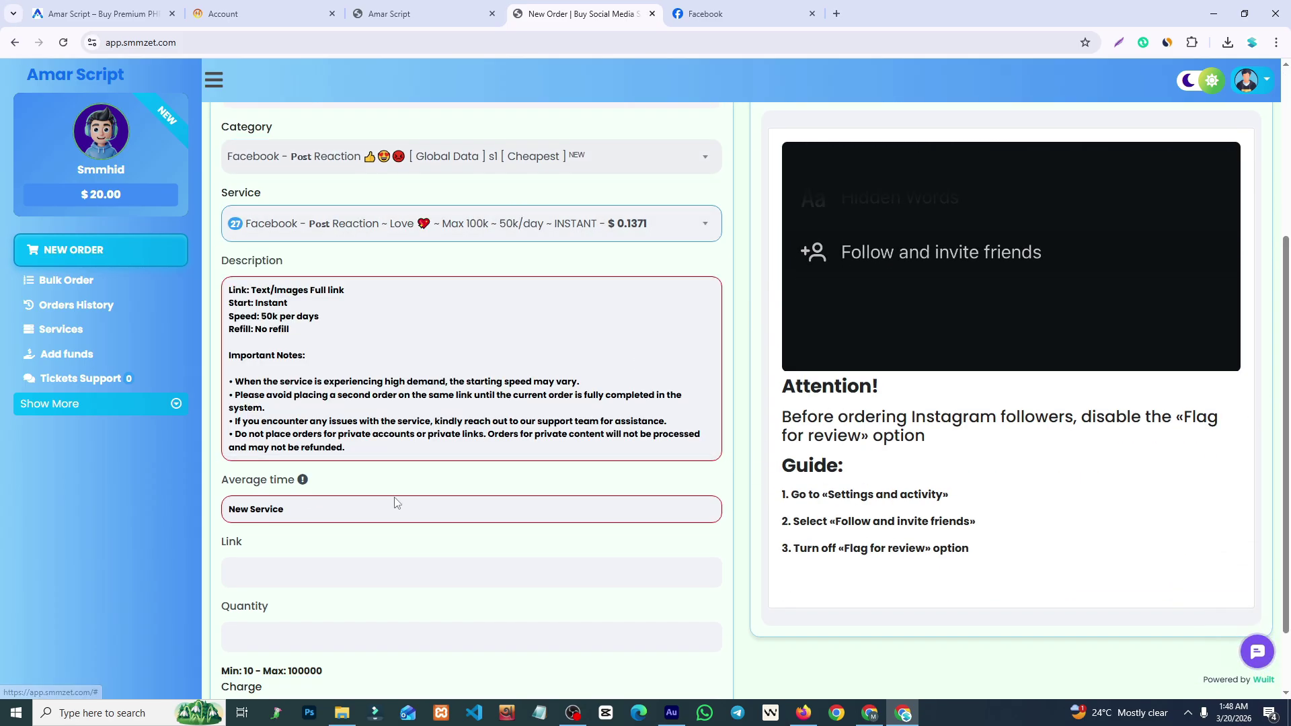
left_click(306, 568)
key("ctrl+v")
Set the order quantity to 100, submit the order, and dismiss the order summary.
scroll(274, 576, "down", 1)
left_click(398, 553)
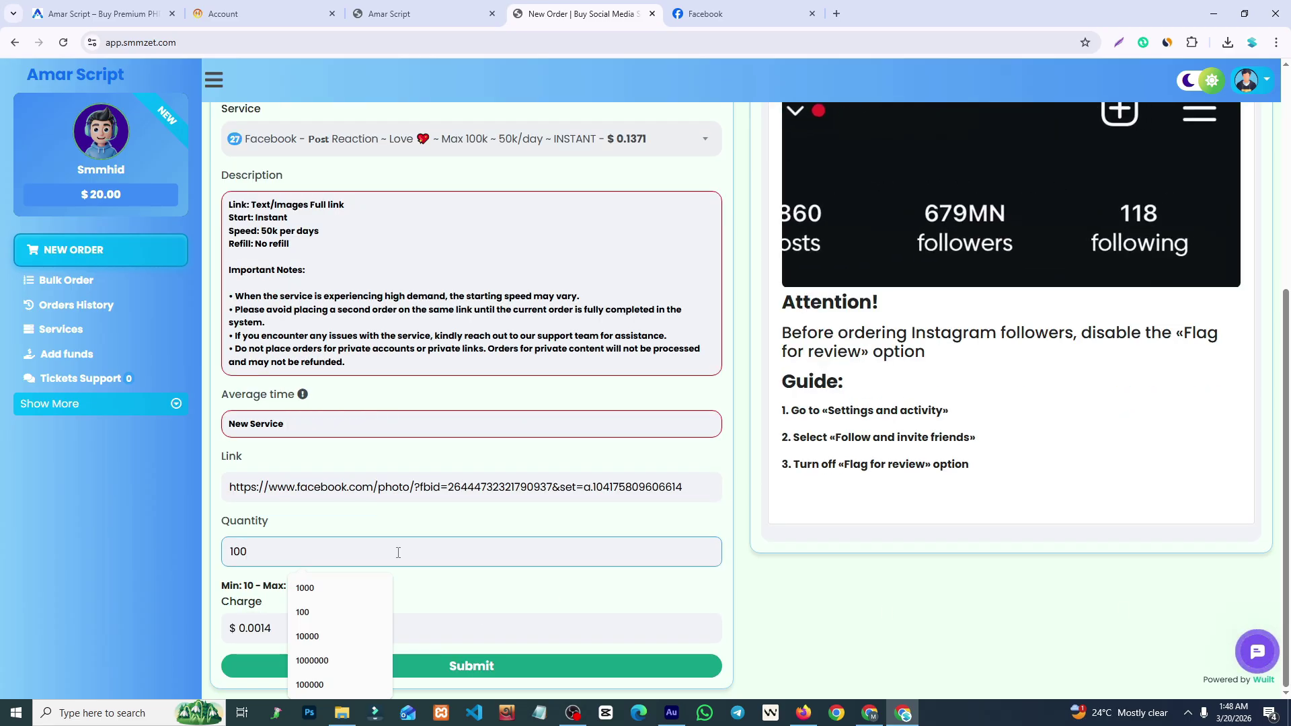
left_click(588, 597)
left_click(478, 667)
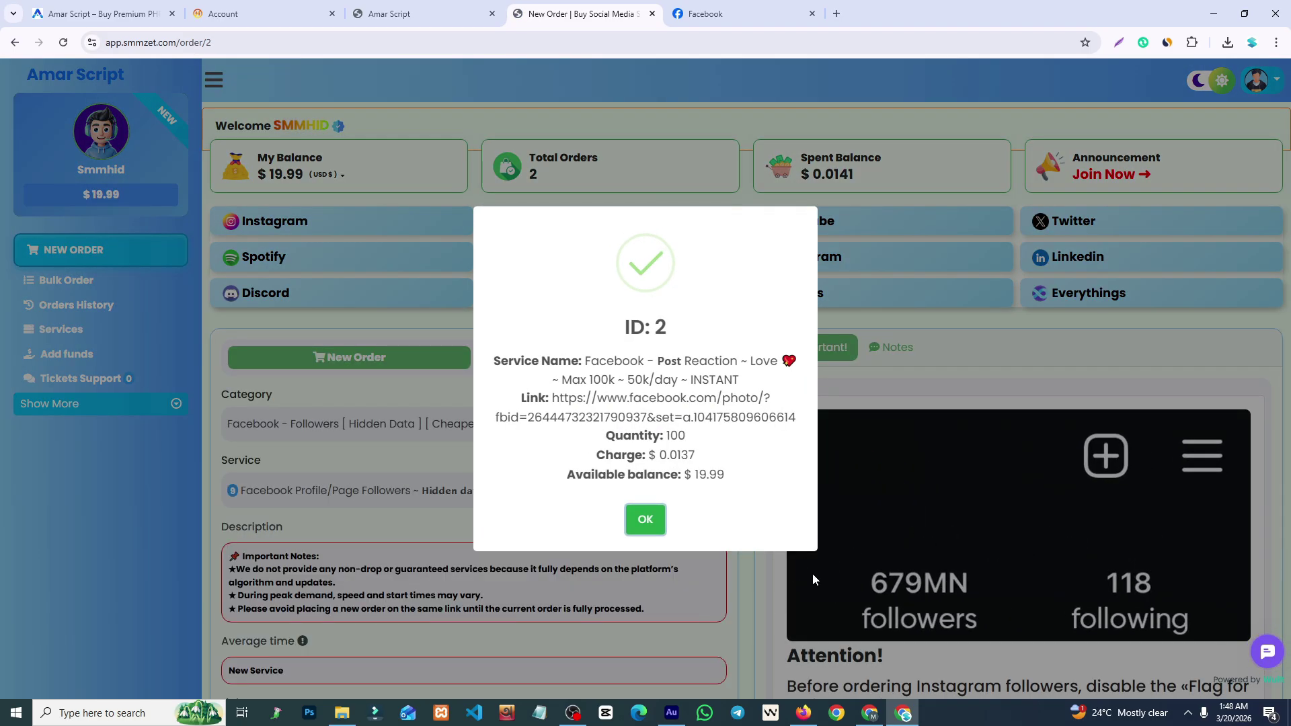
left_click(642, 519)
Check the new order in the client's orders history and in the admin order list, including its status and creation time.
left_click(64, 307)
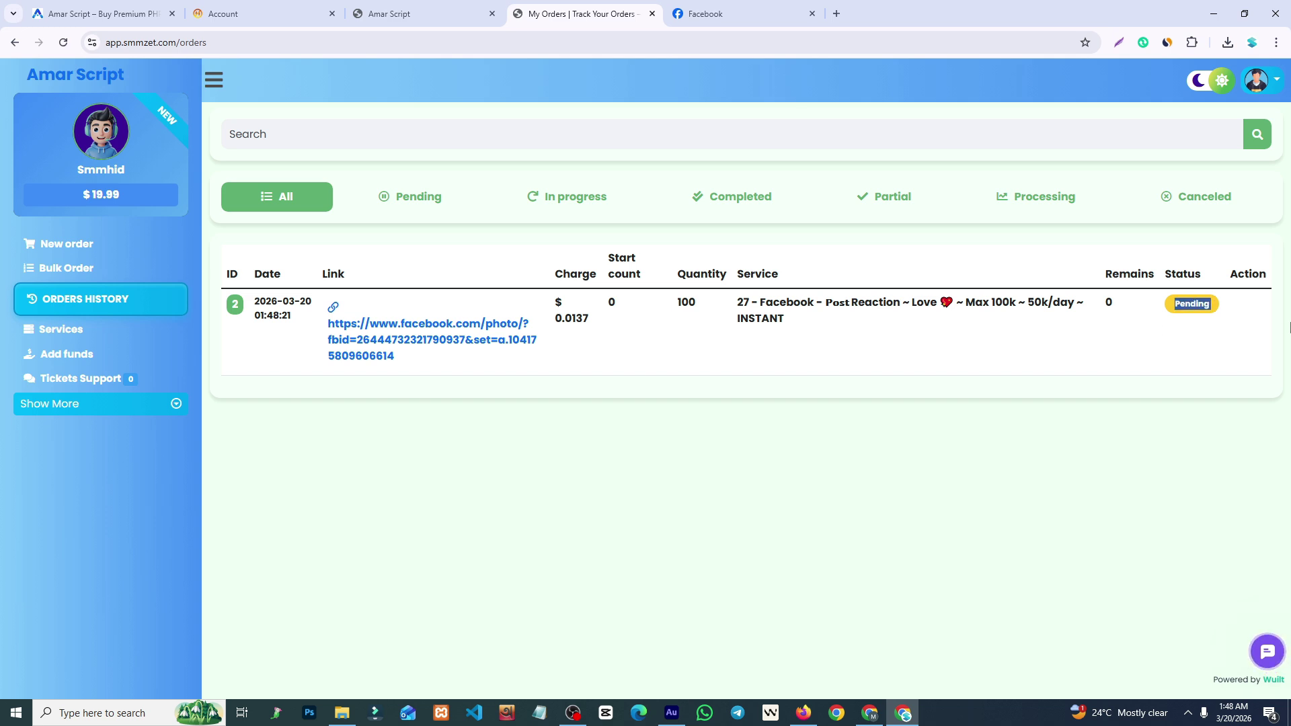
left_click(424, 13)
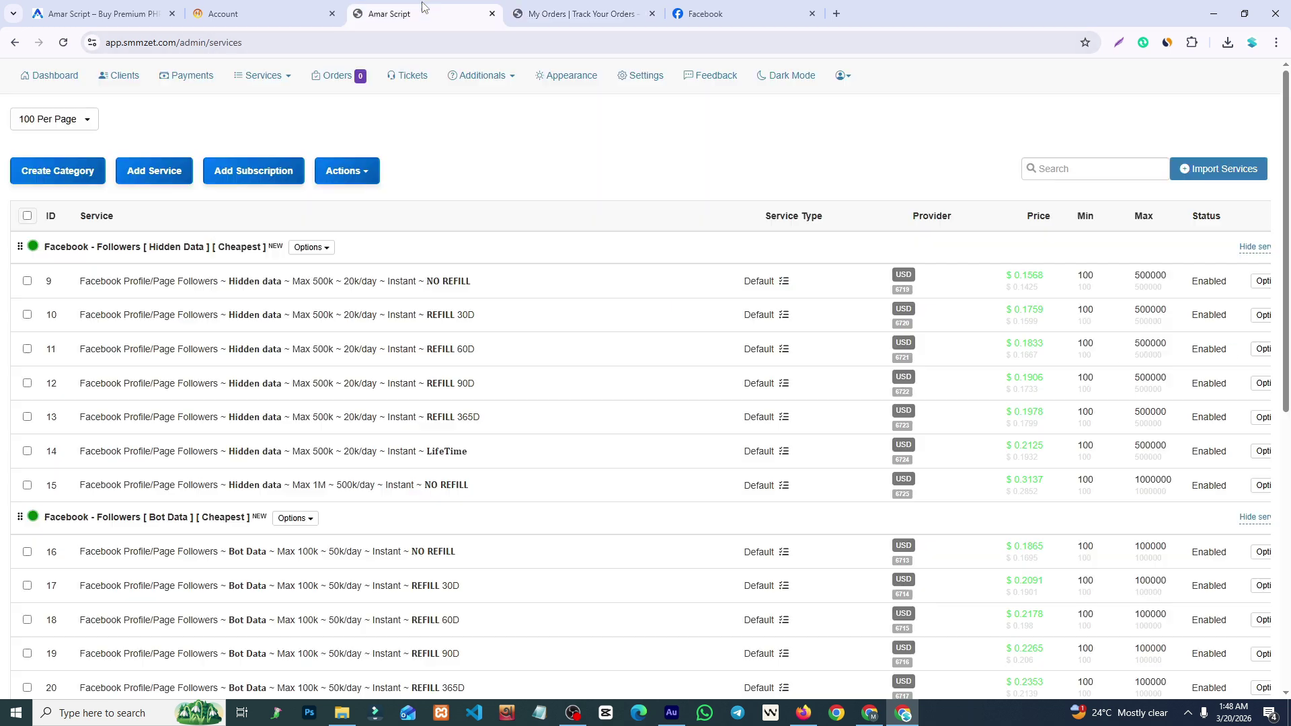
left_click(42, 87)
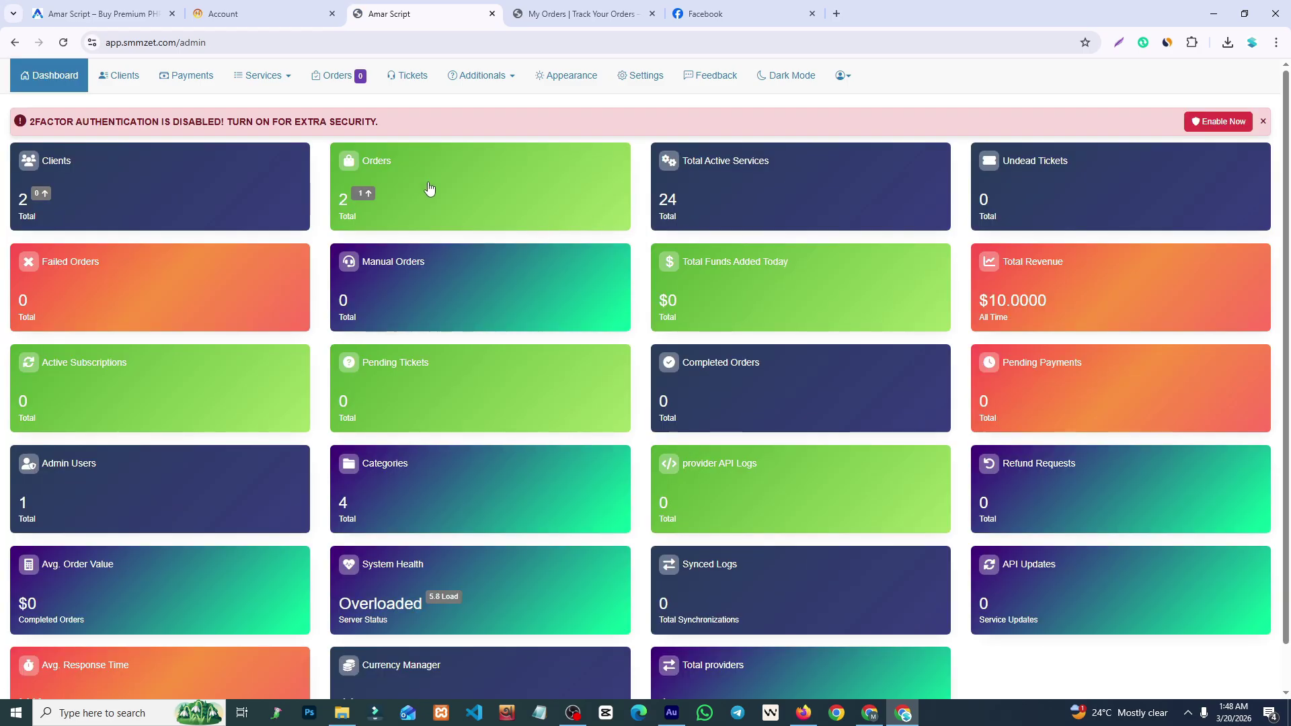
left_click(428, 189)
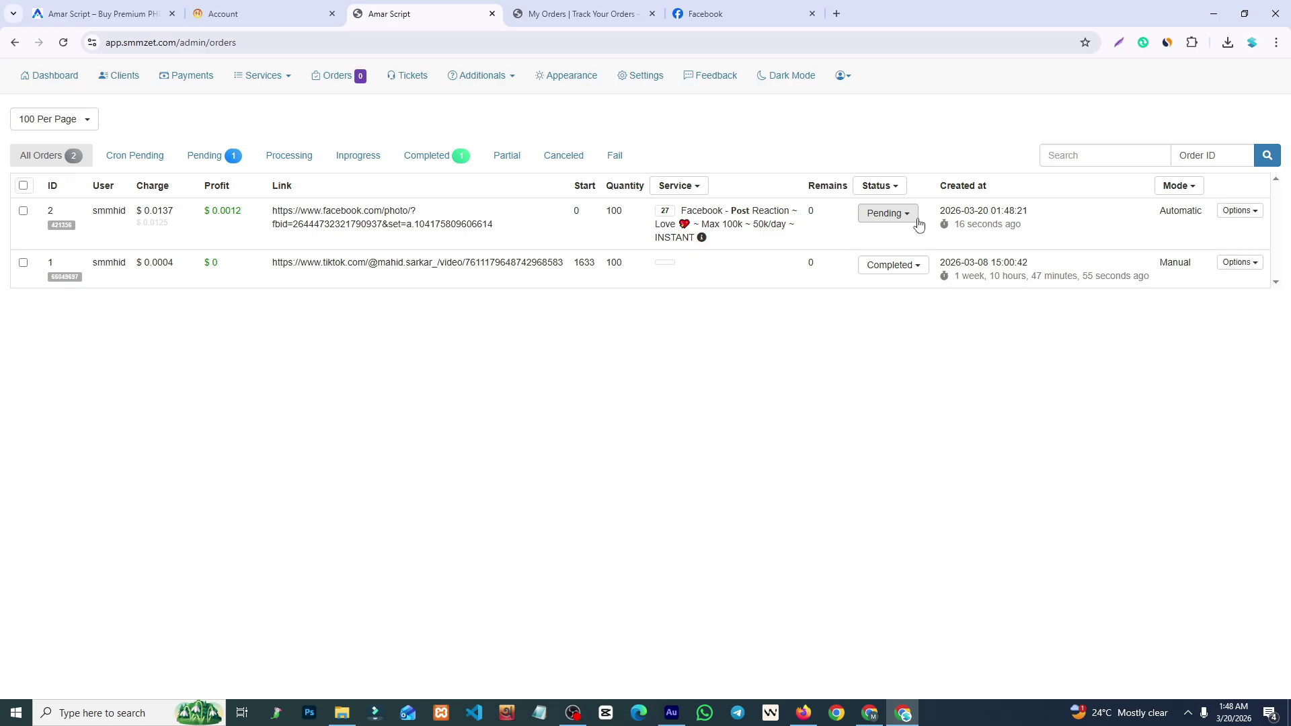
left_click_drag(1023, 225, 947, 234)
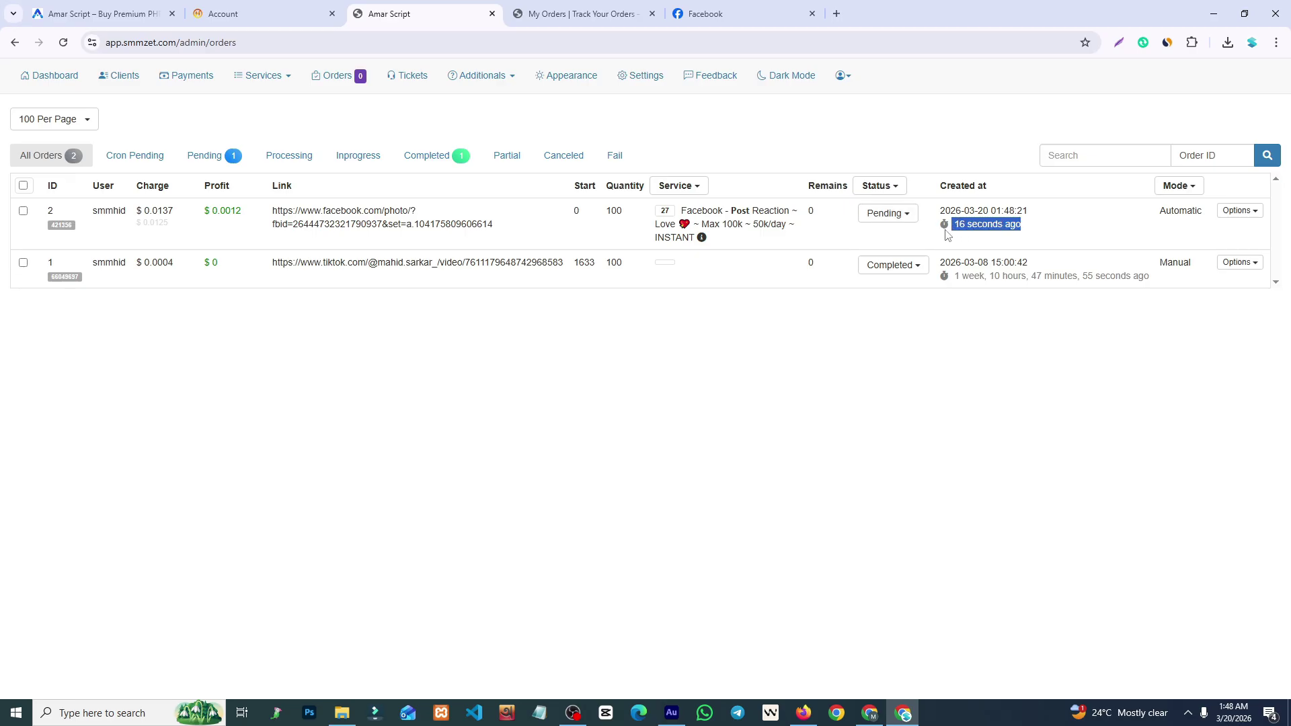
left_click(529, 478)
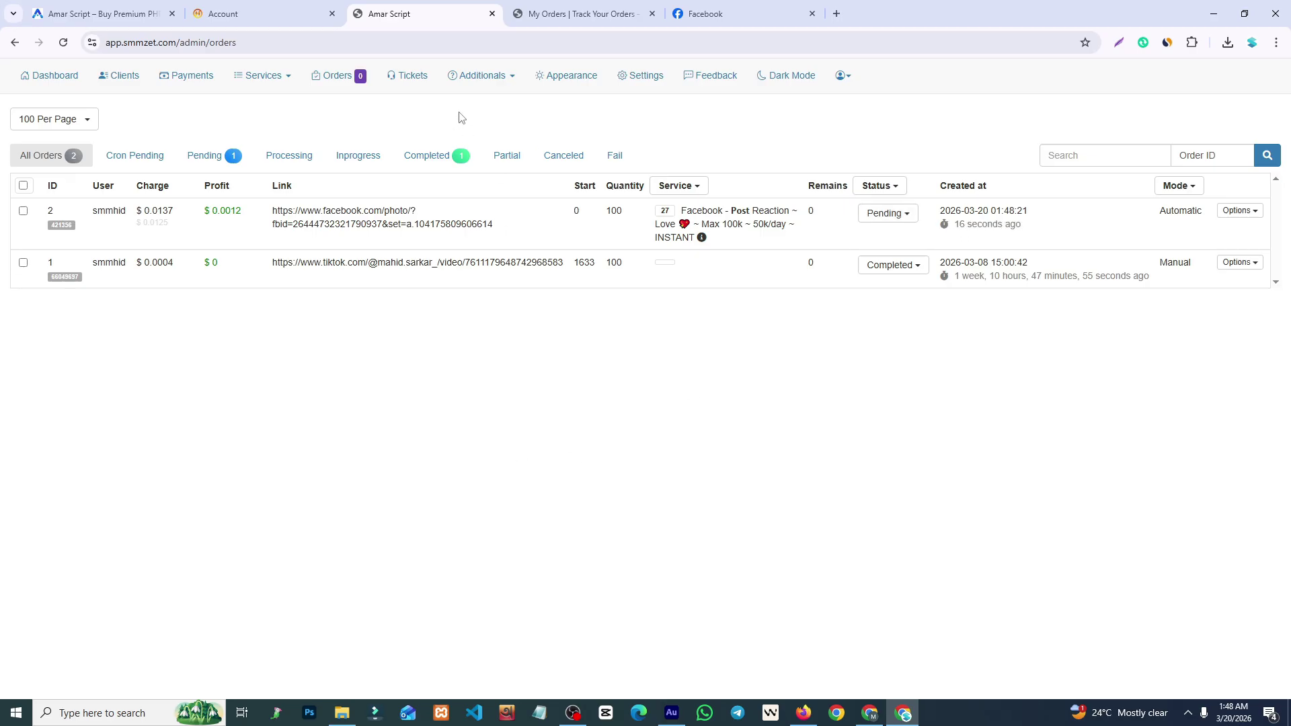
Move the Facebook - Post Reaction [ Global Data ] s1 [ Cheapest ] category to the first position in the category sort order.
left_click(47, 79)
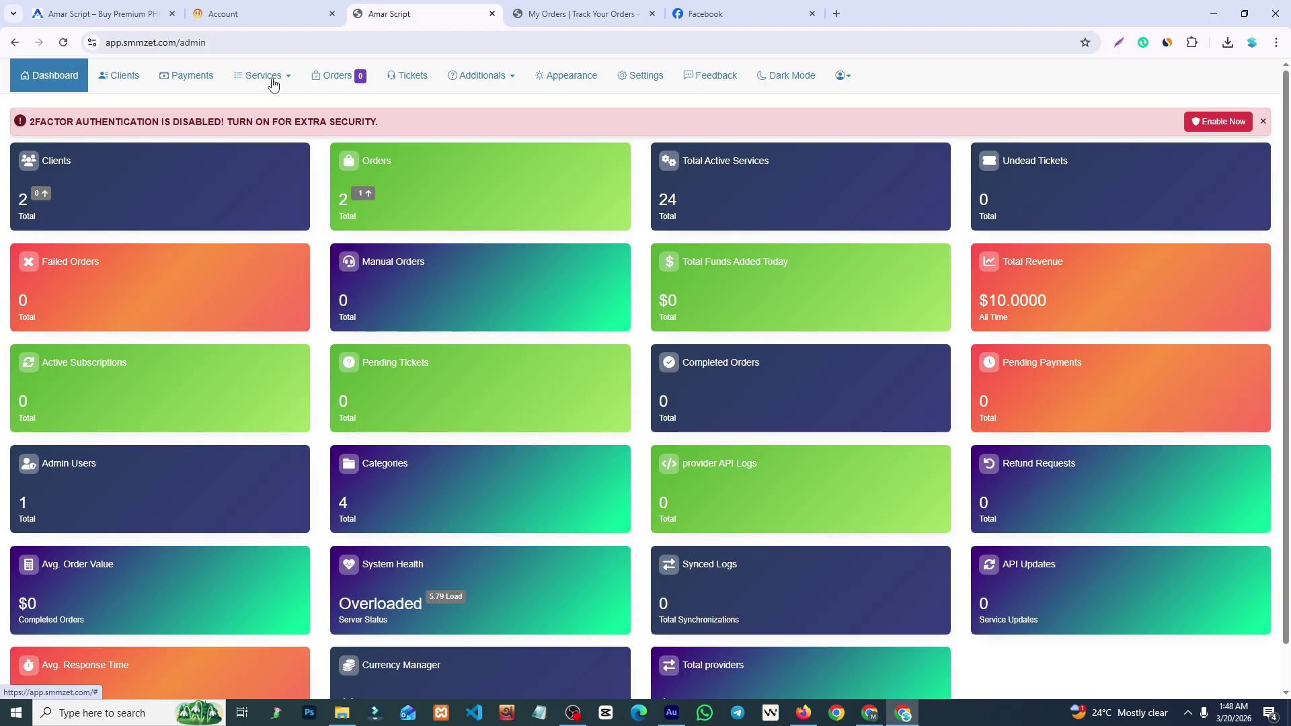
left_click(273, 83)
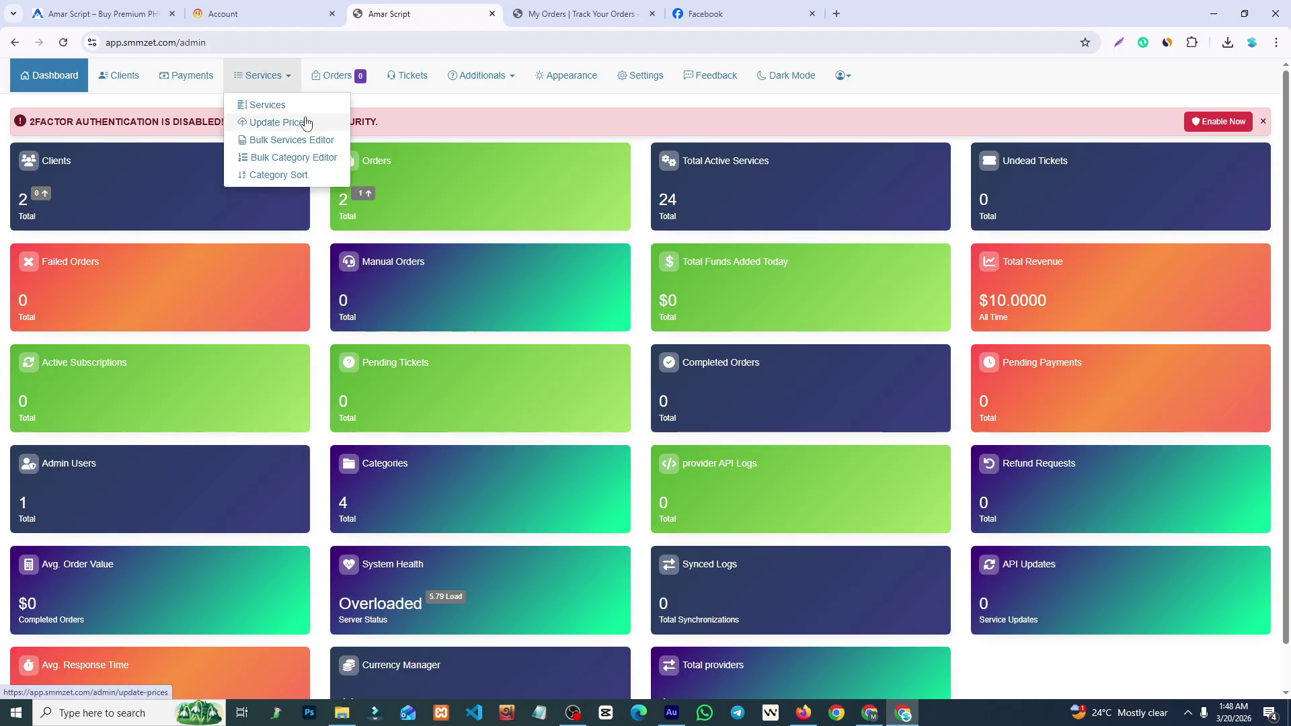
left_click(300, 106)
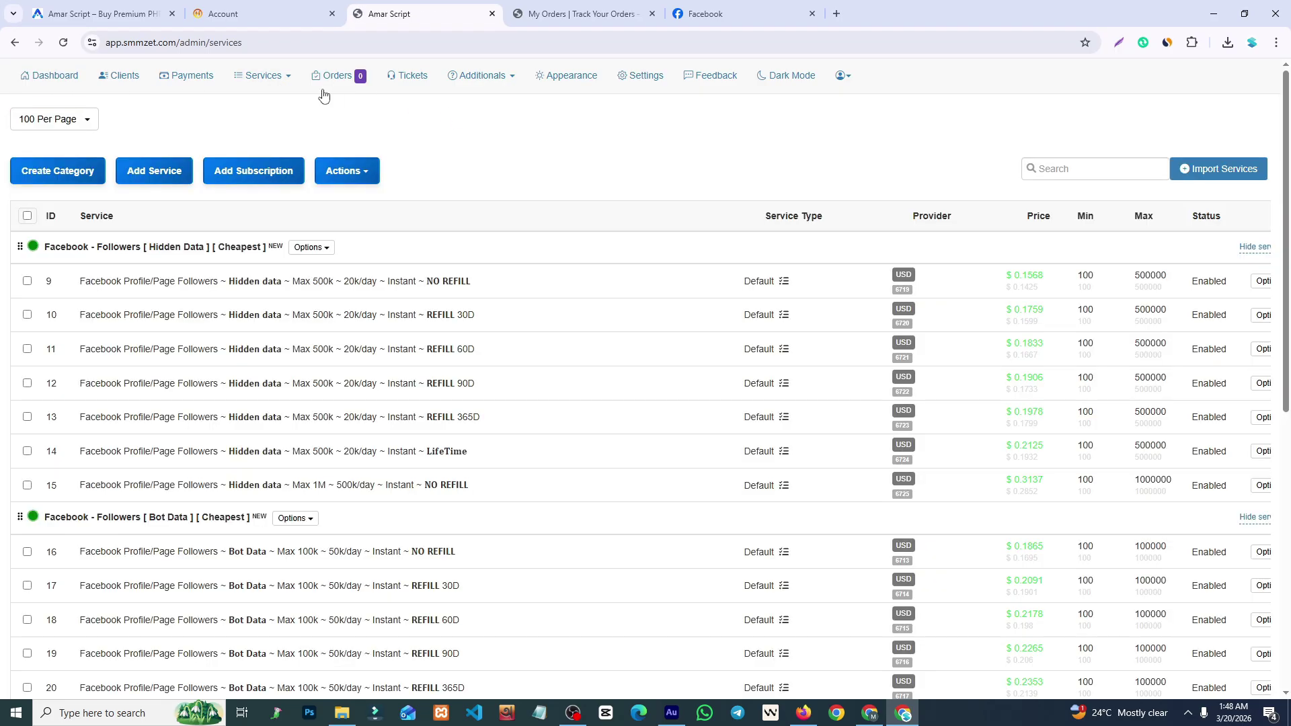
left_click(287, 76)
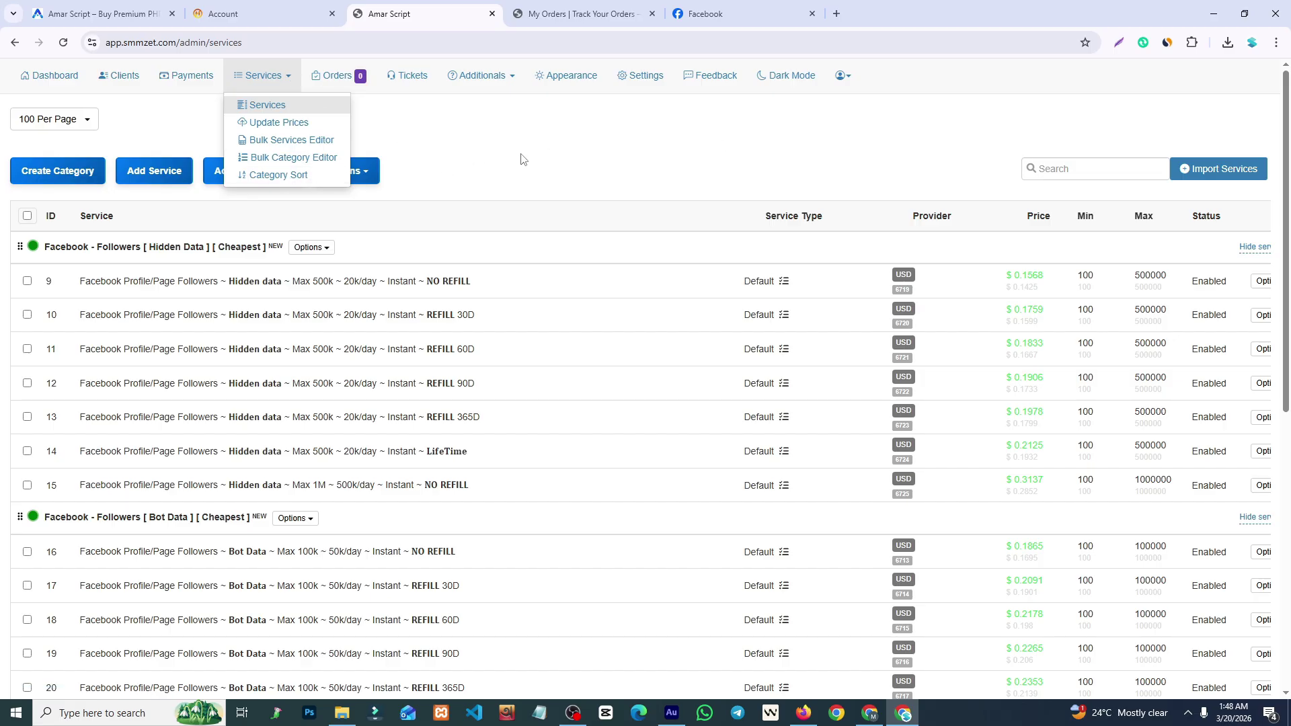
left_click(278, 174)
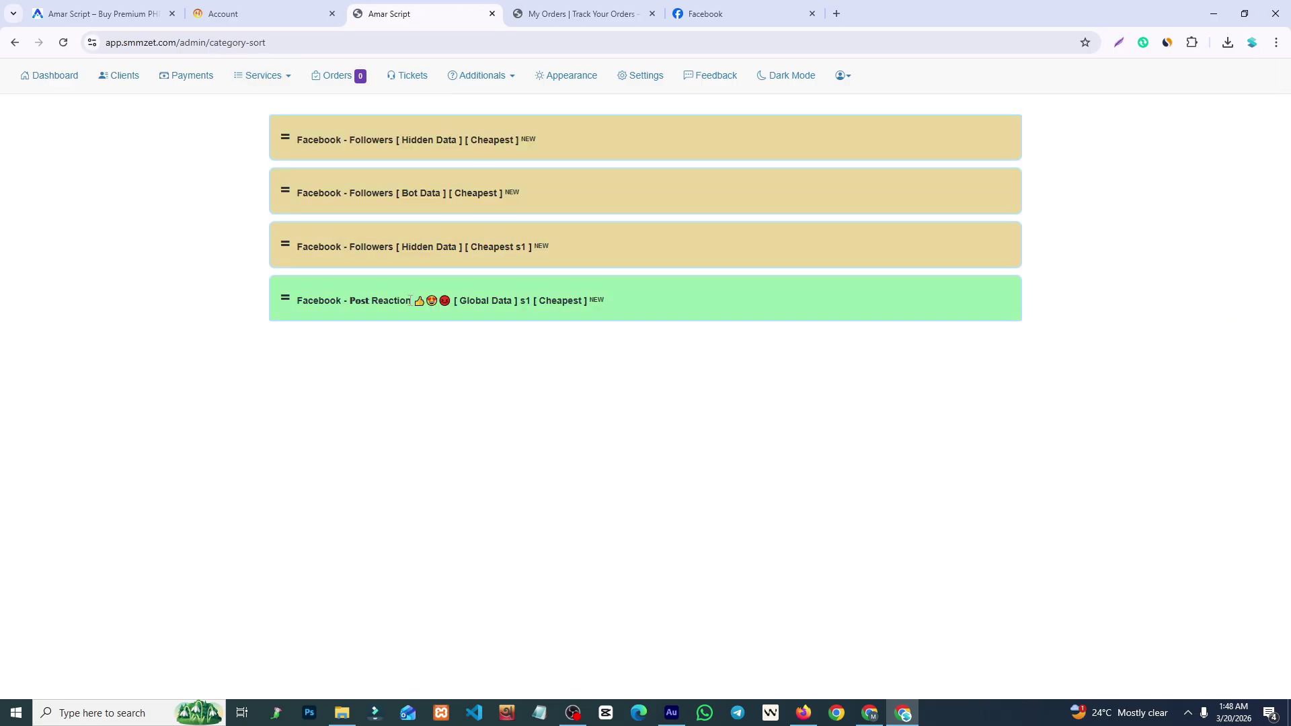
left_click_drag(283, 301, 280, 136)
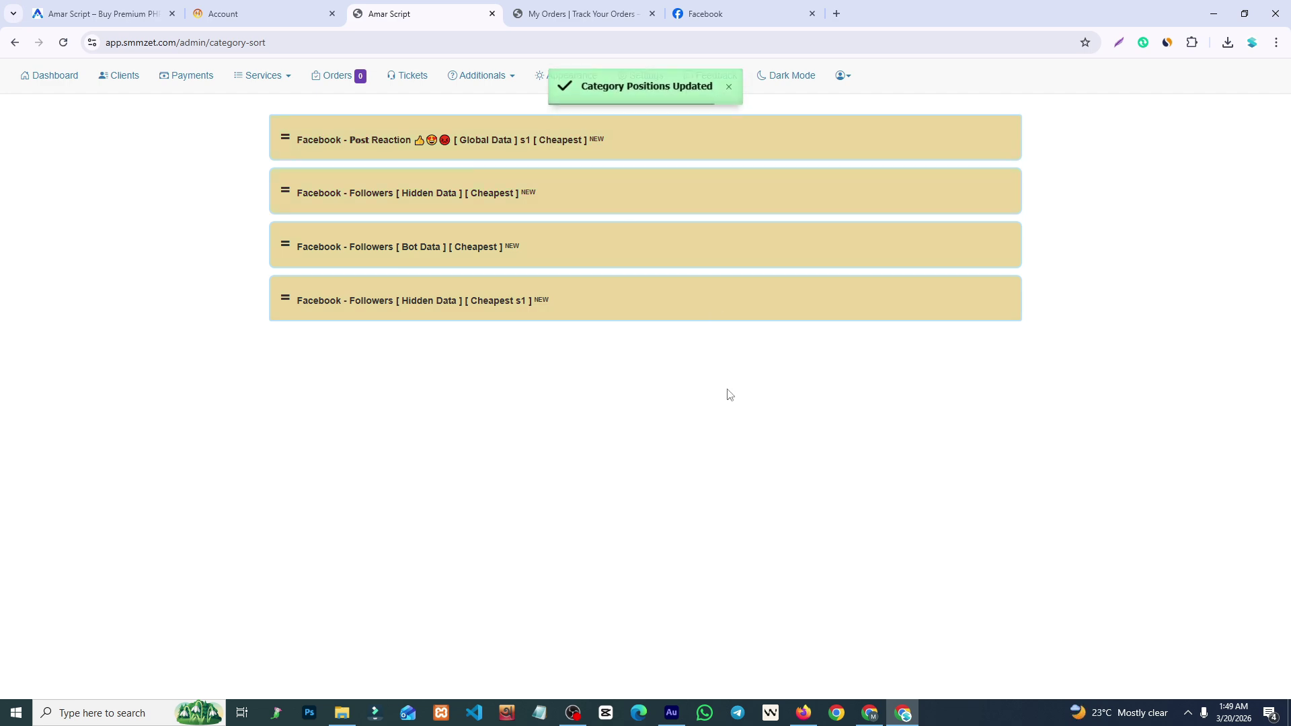
Check the new category order in the admin services list.
left_click(37, 76)
left_click(263, 76)
left_click(261, 103)
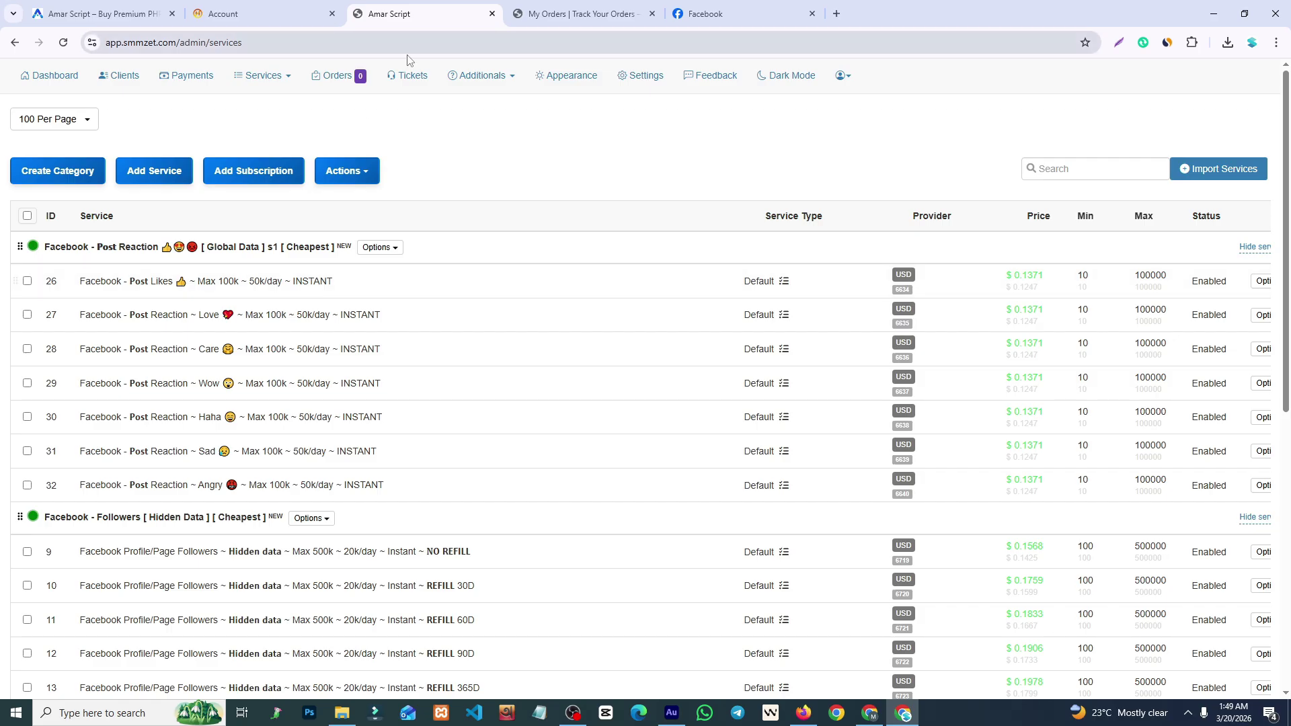
Switch to the SMMHID provider account, dismiss the API key message, and check the new order in its orders history.
left_click(325, 13)
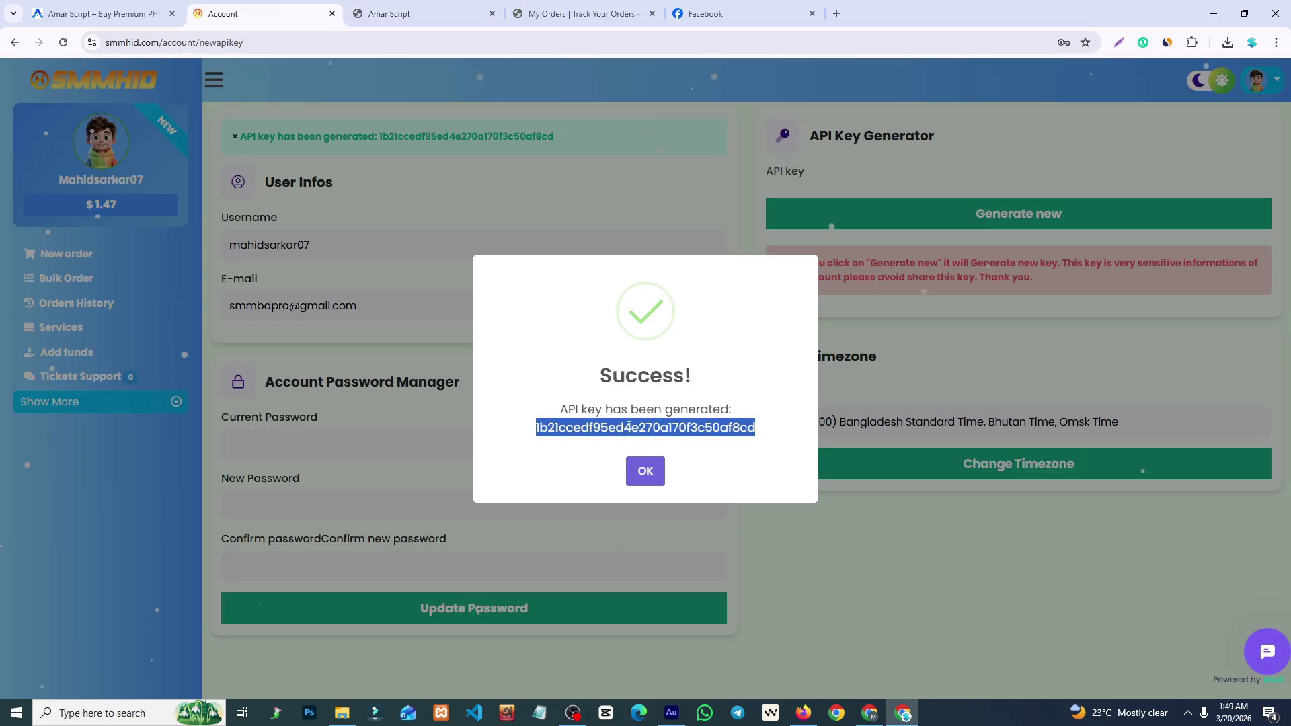
left_click(647, 473)
left_click(69, 302)
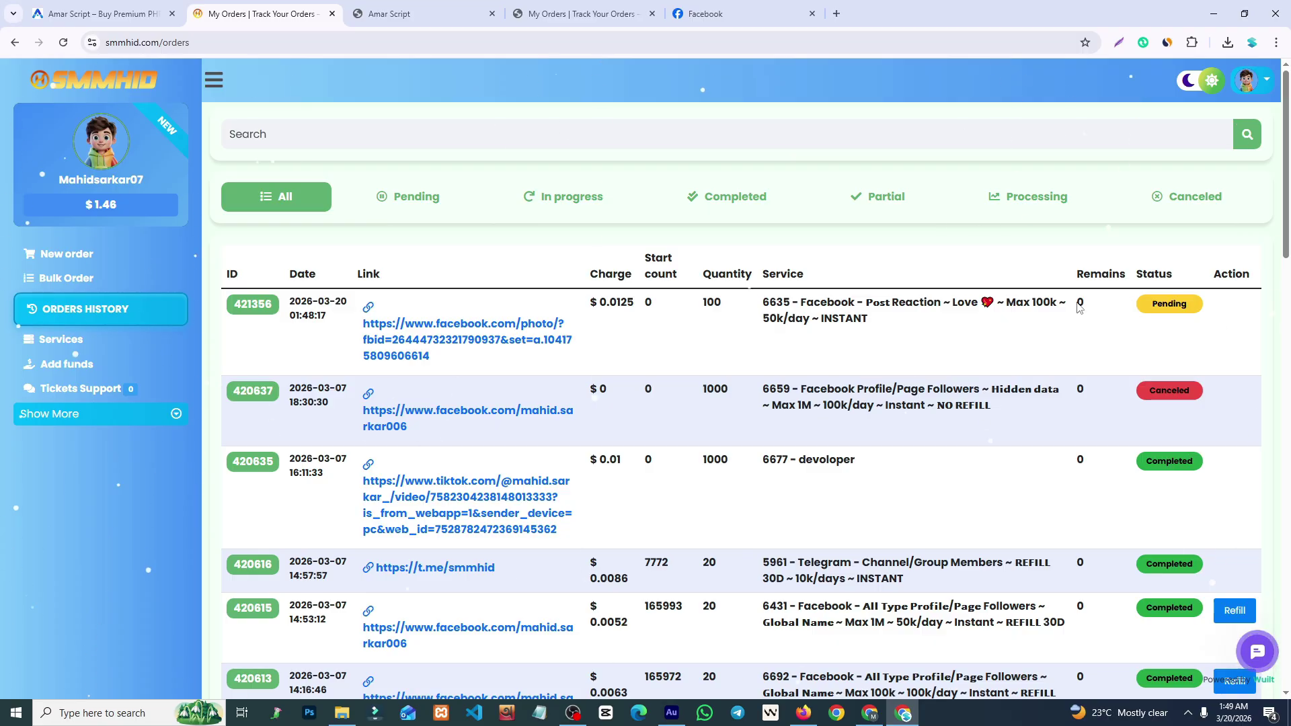
Return to the admin services list, select all services, and review the batch operations available for them.
left_click(443, 7)
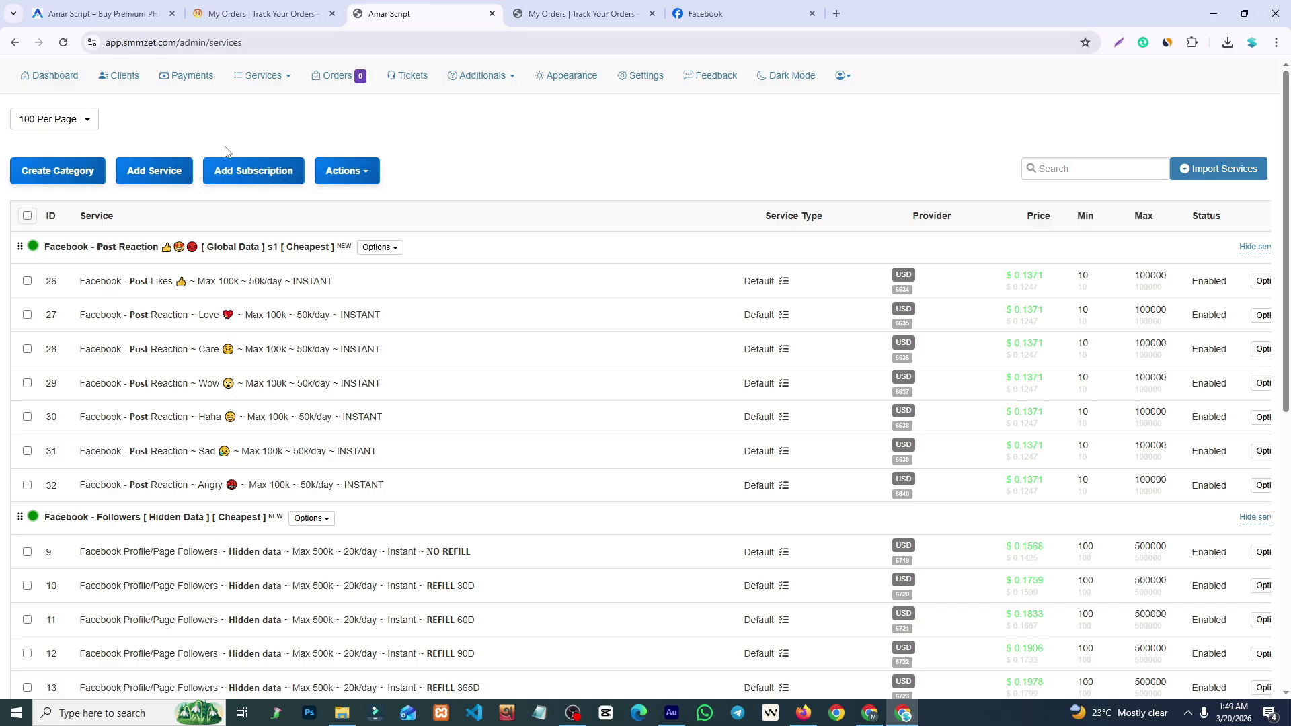
left_click(27, 215)
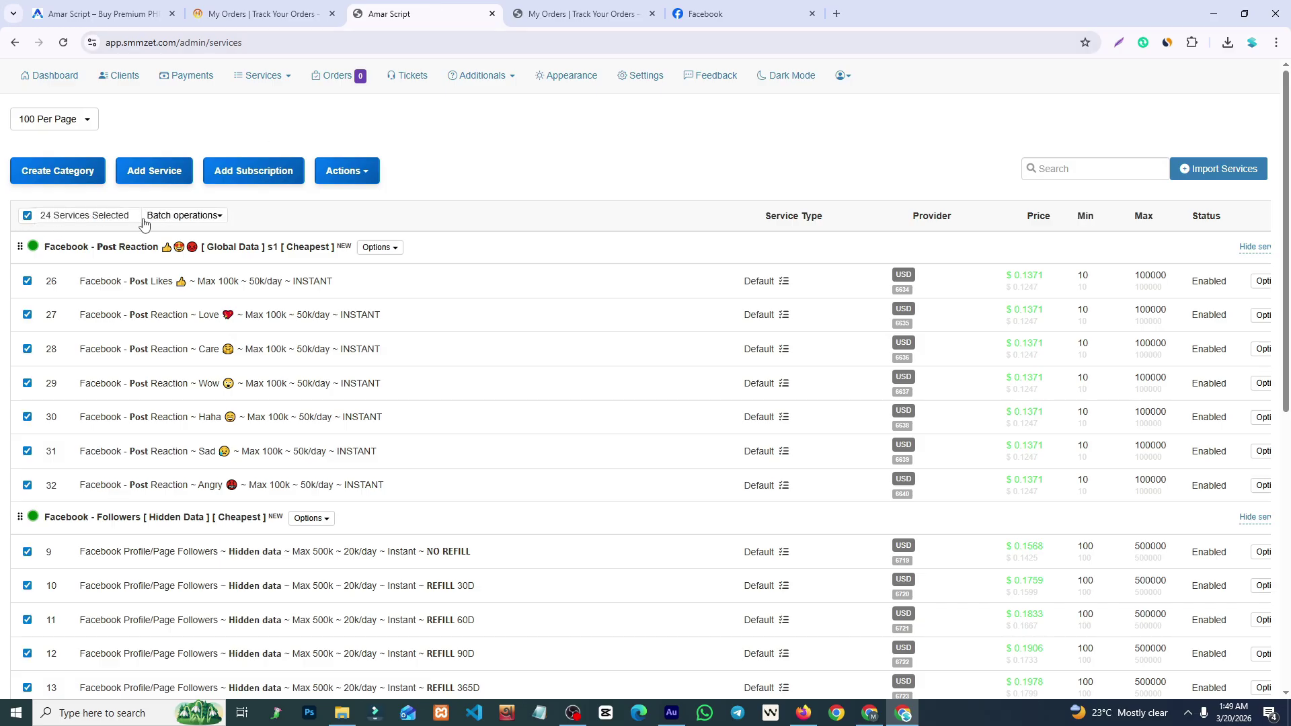
left_click(183, 215)
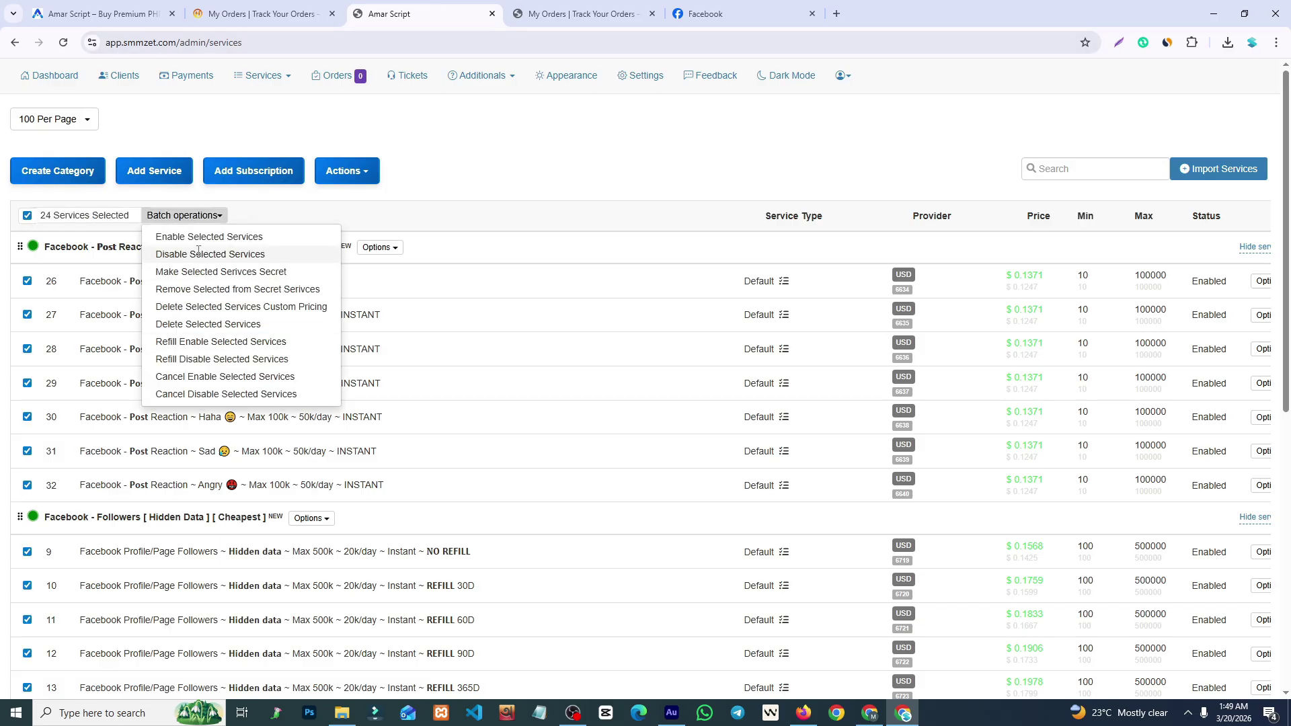
left_click(265, 221)
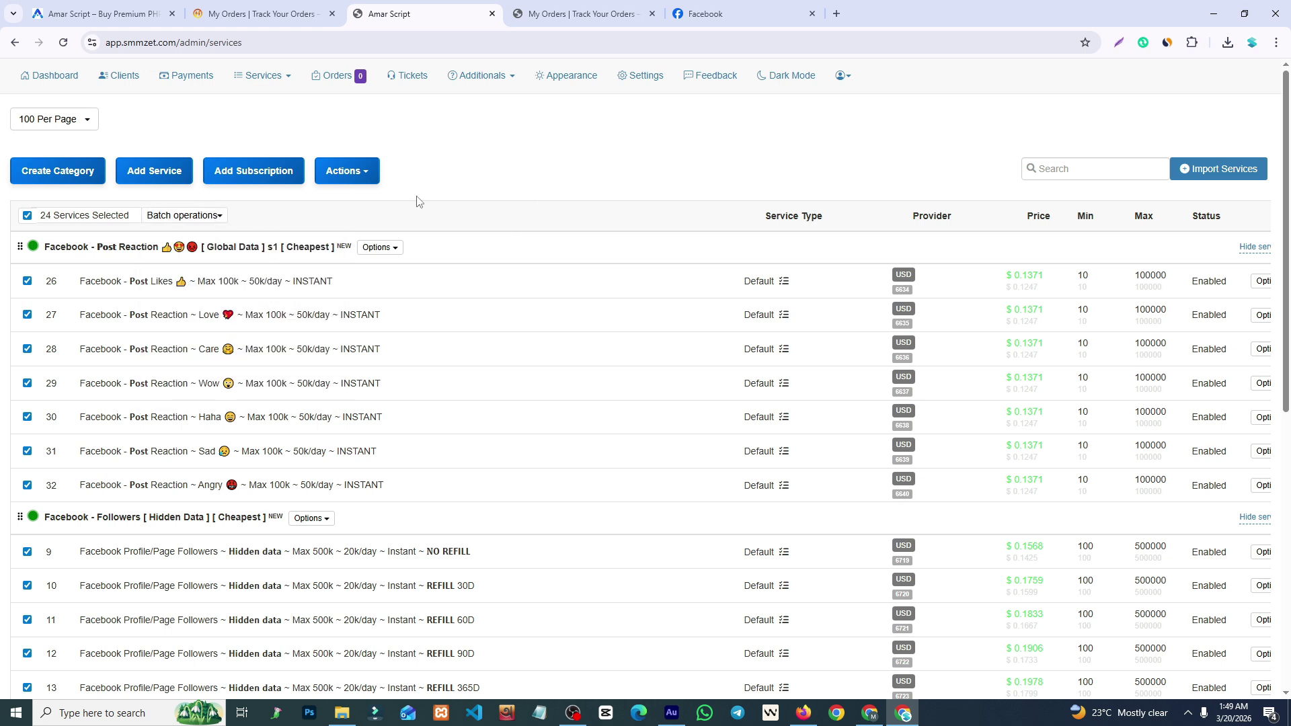
Try to delete the empty categories, confirm the request, and dismiss the result message.
left_click(347, 171)
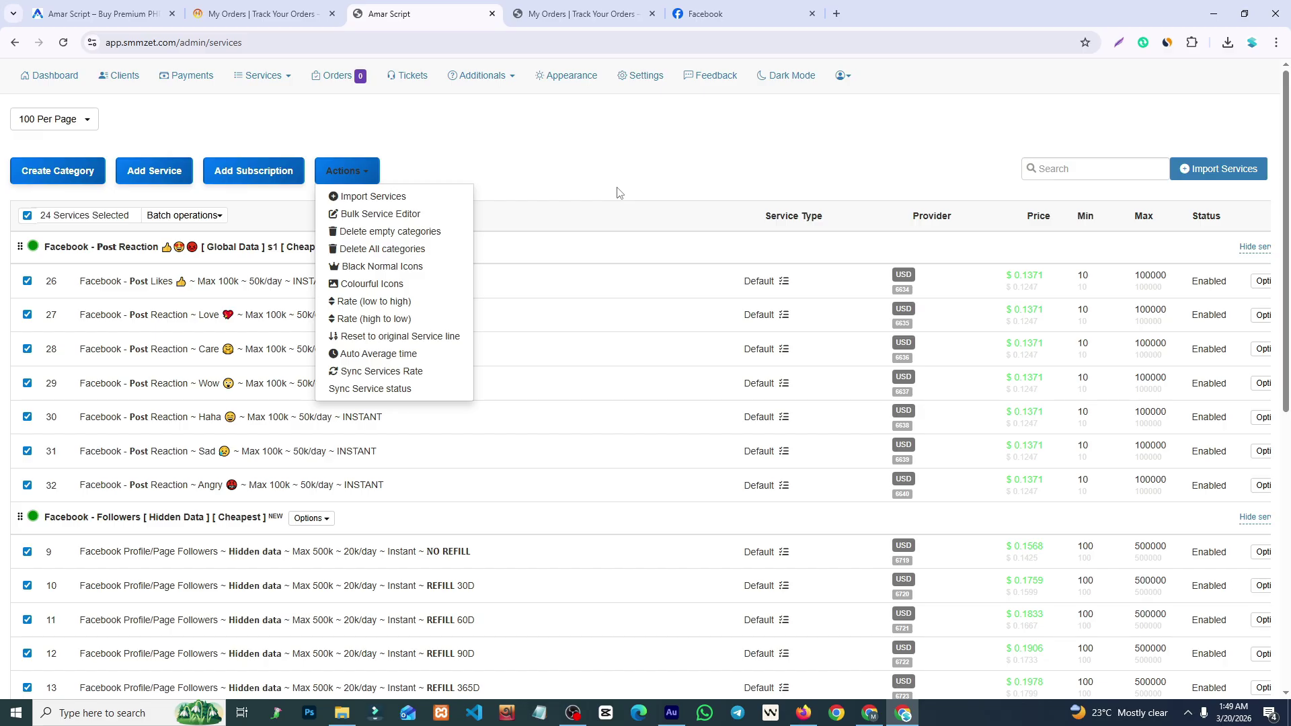
left_click(392, 232)
left_click(625, 427)
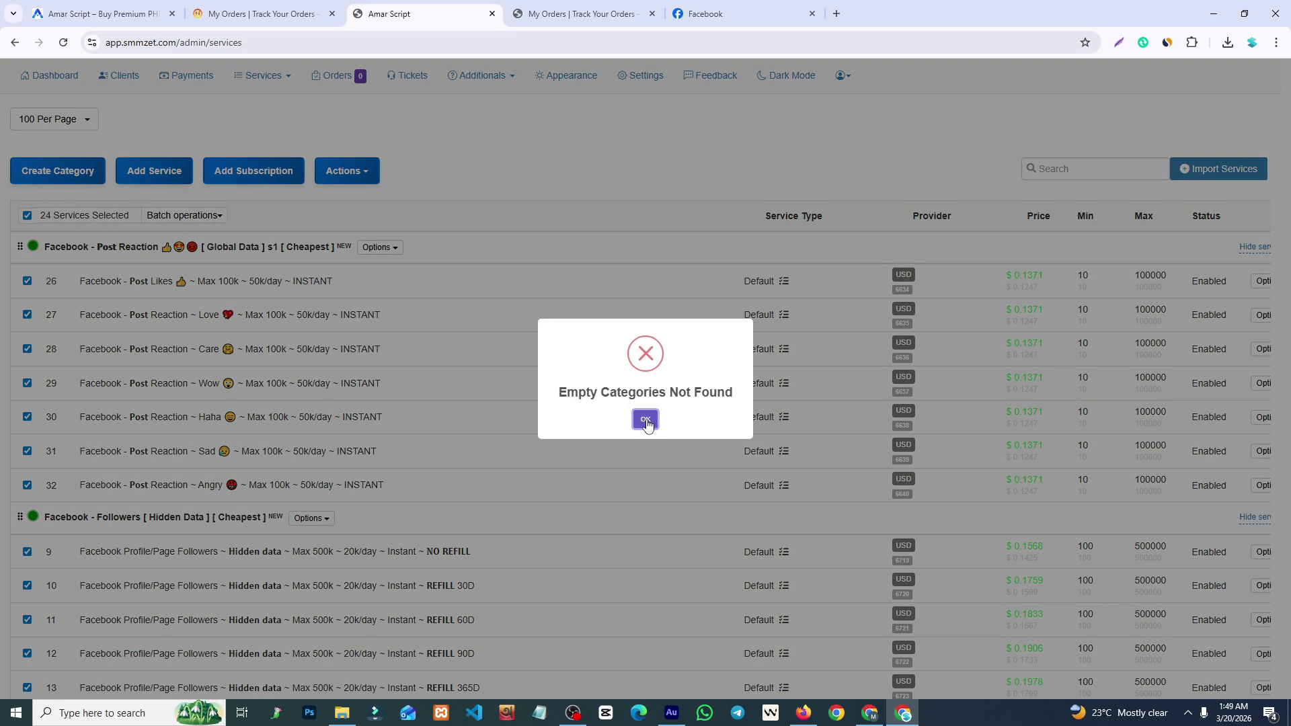
left_click(646, 420)
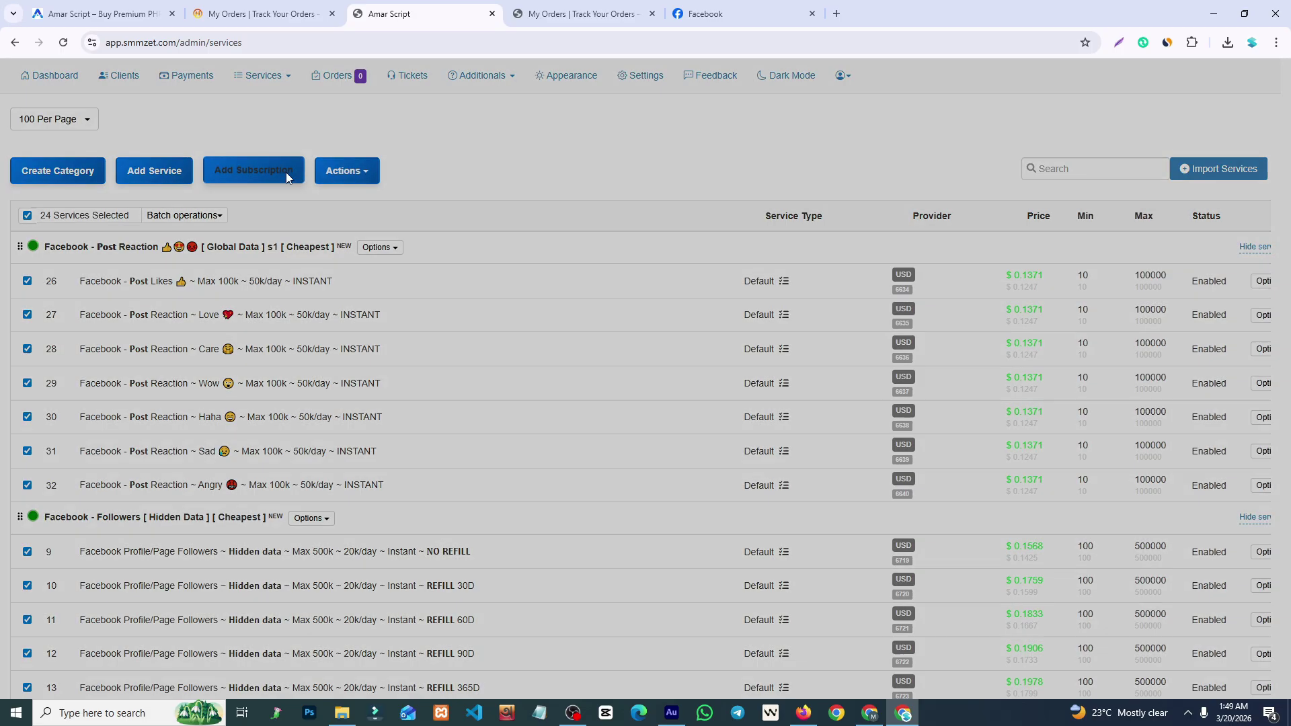
Examine the subscription type, service category, and mode options of the new subscription form, then close it without adding one.
left_click(285, 172)
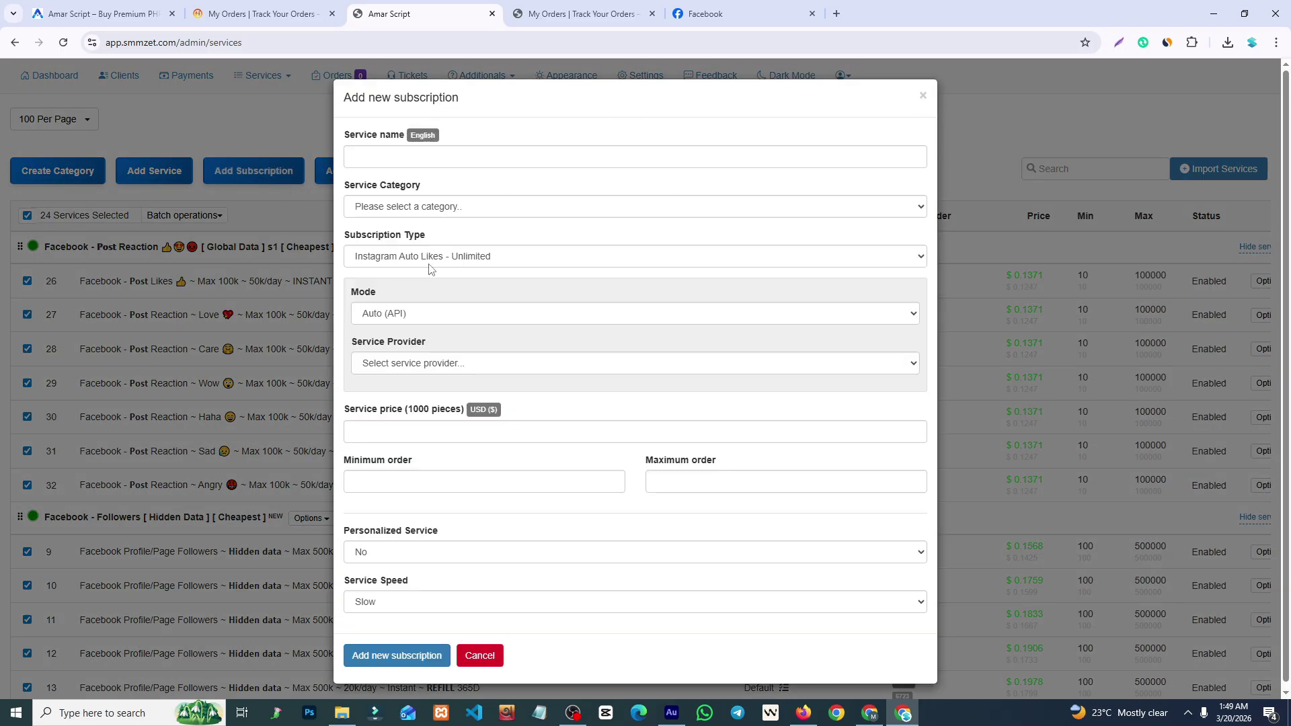
left_click(431, 258)
left_click(434, 275)
left_click(445, 208)
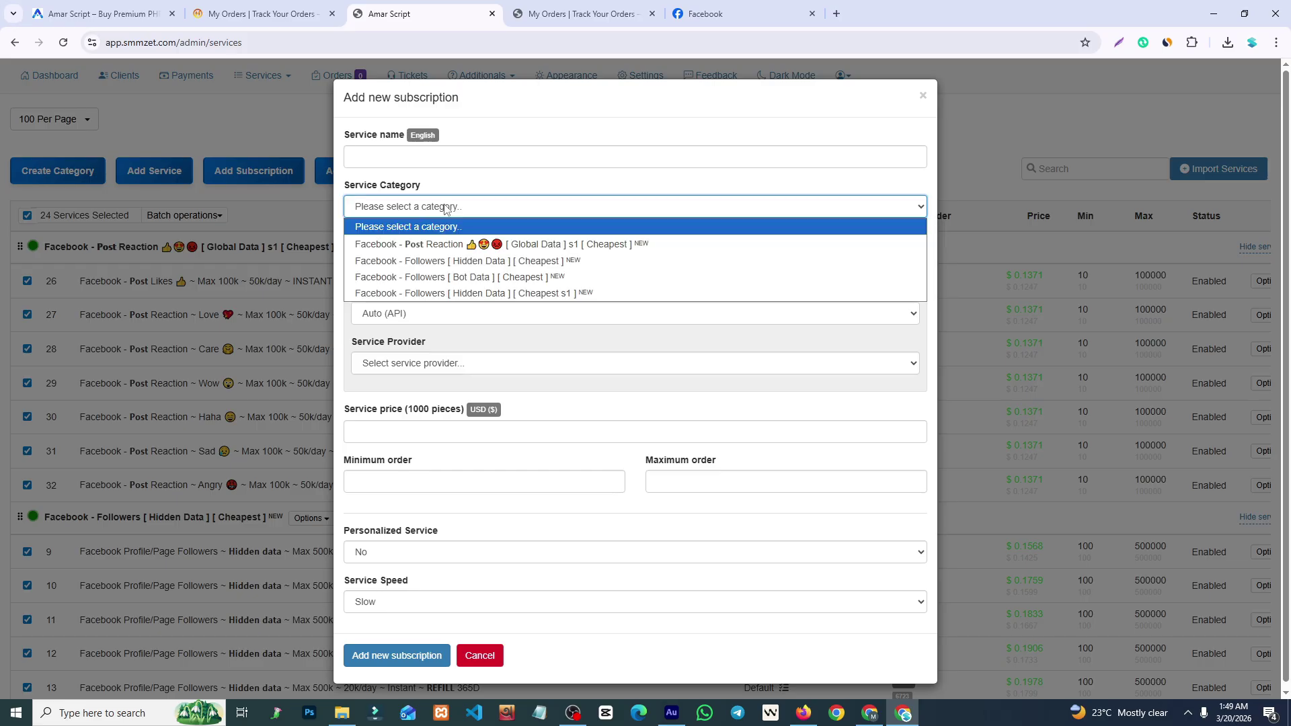
left_click(445, 208)
left_click(462, 315)
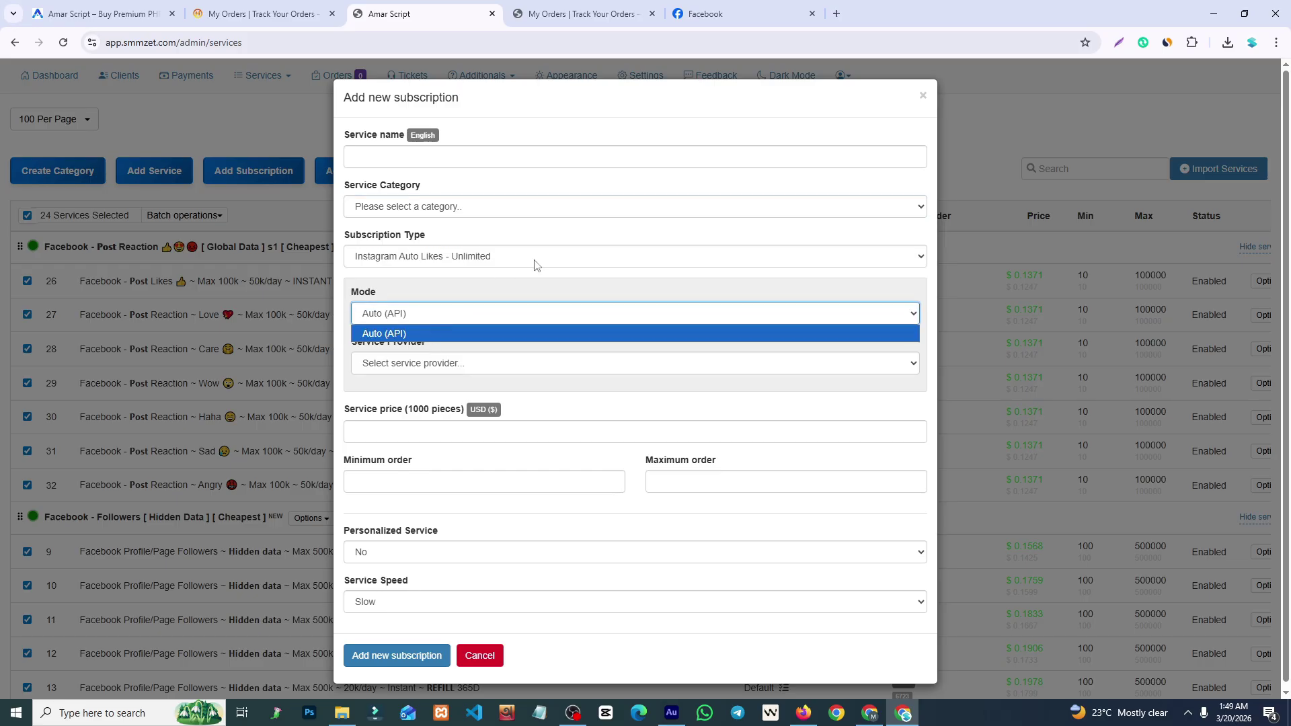
left_click(652, 262)
left_click(923, 96)
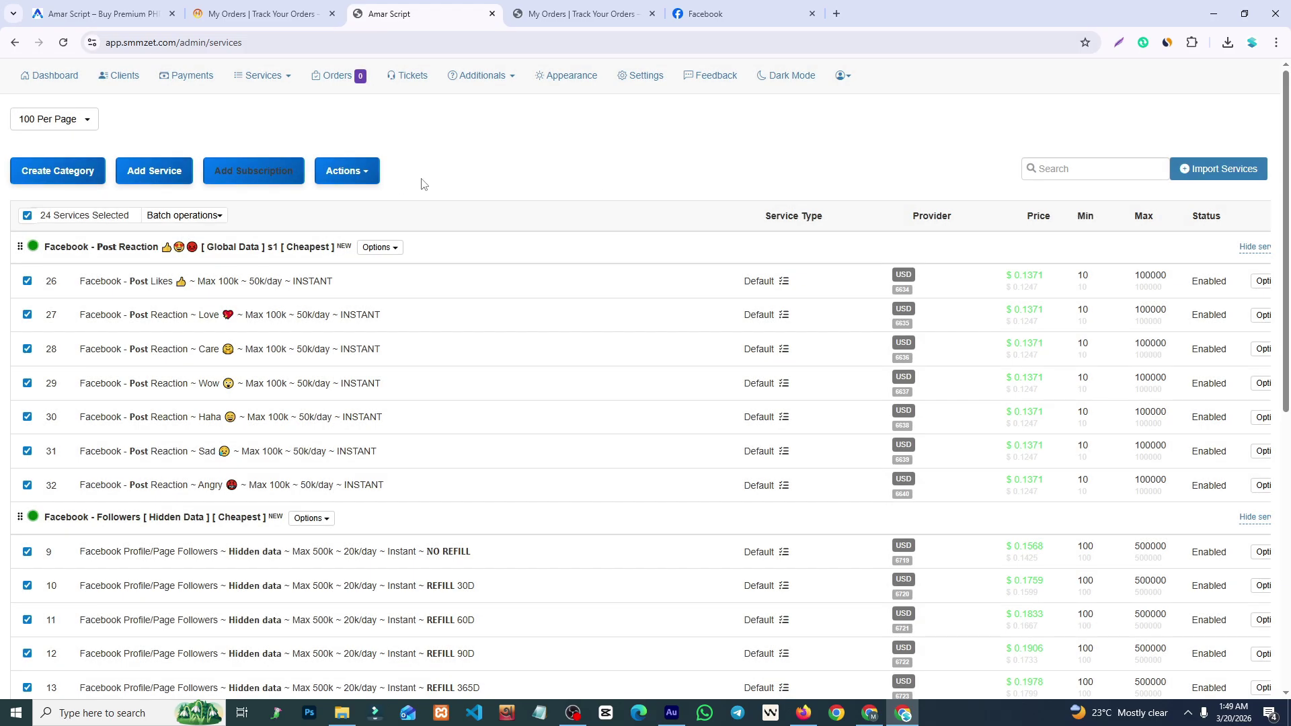
left_click(365, 174)
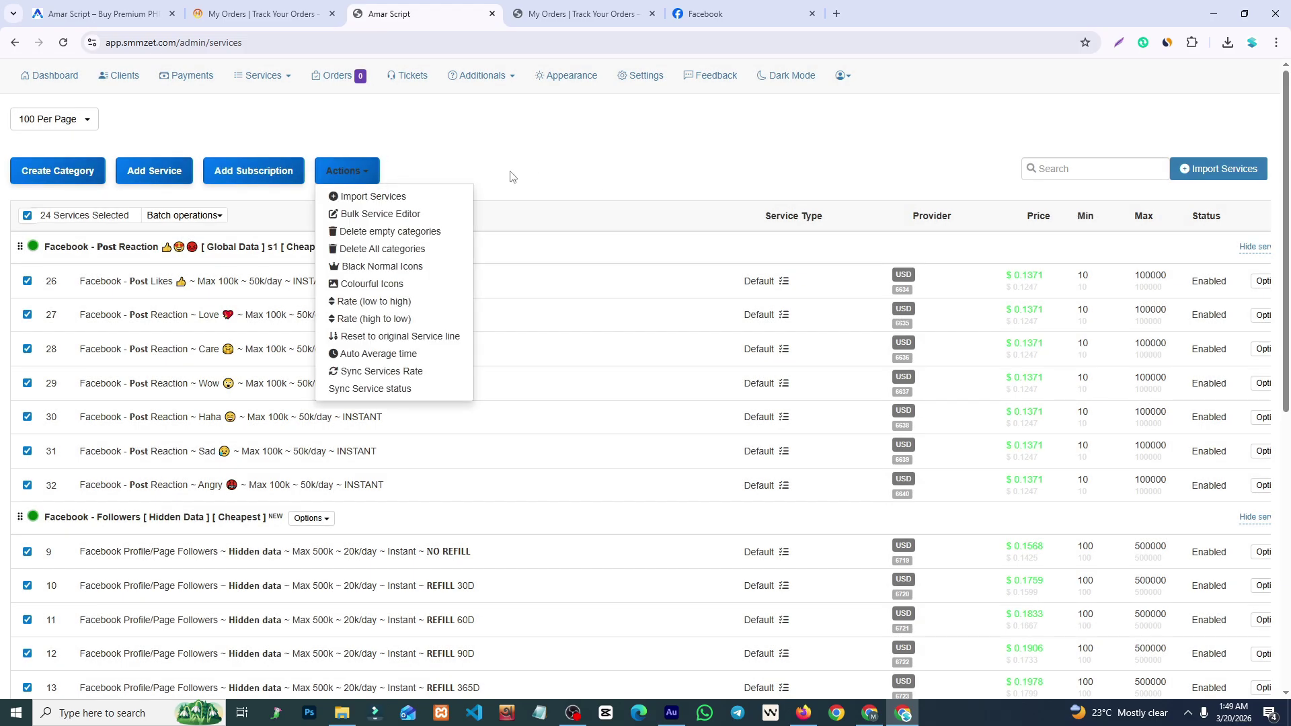
left_click(511, 174)
left_click(359, 169)
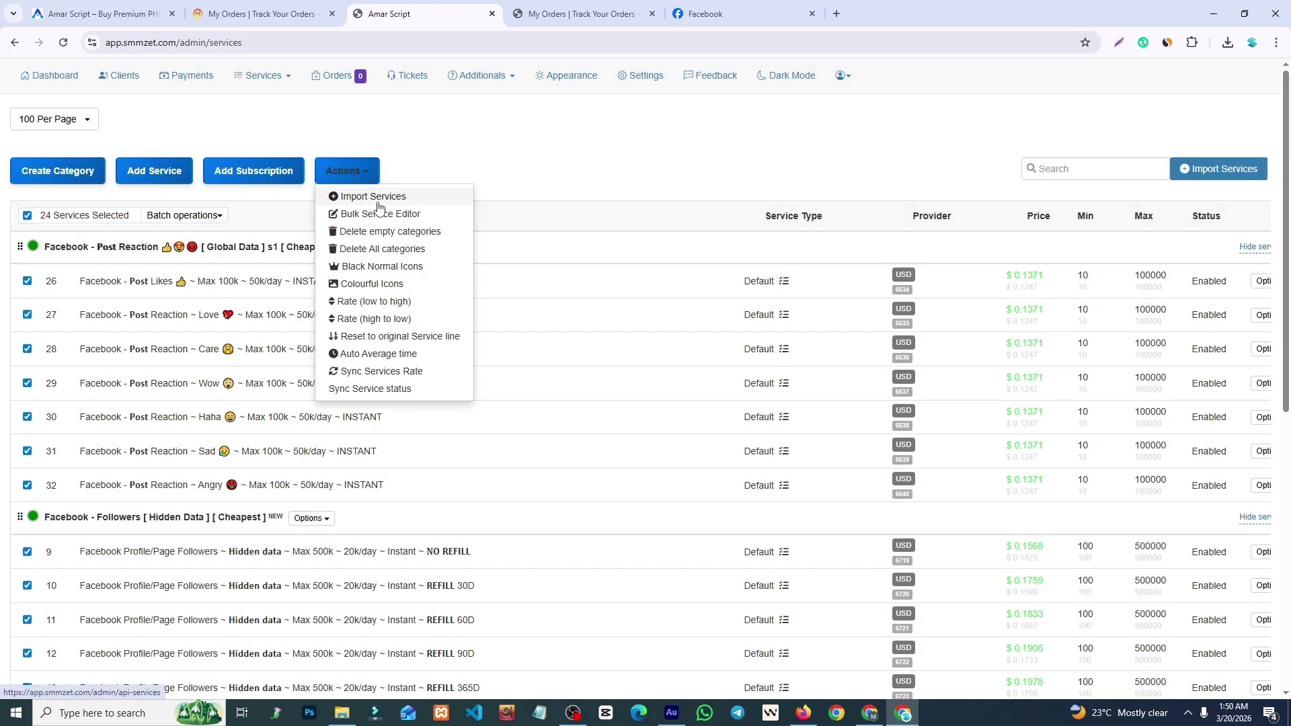
left_click(538, 192)
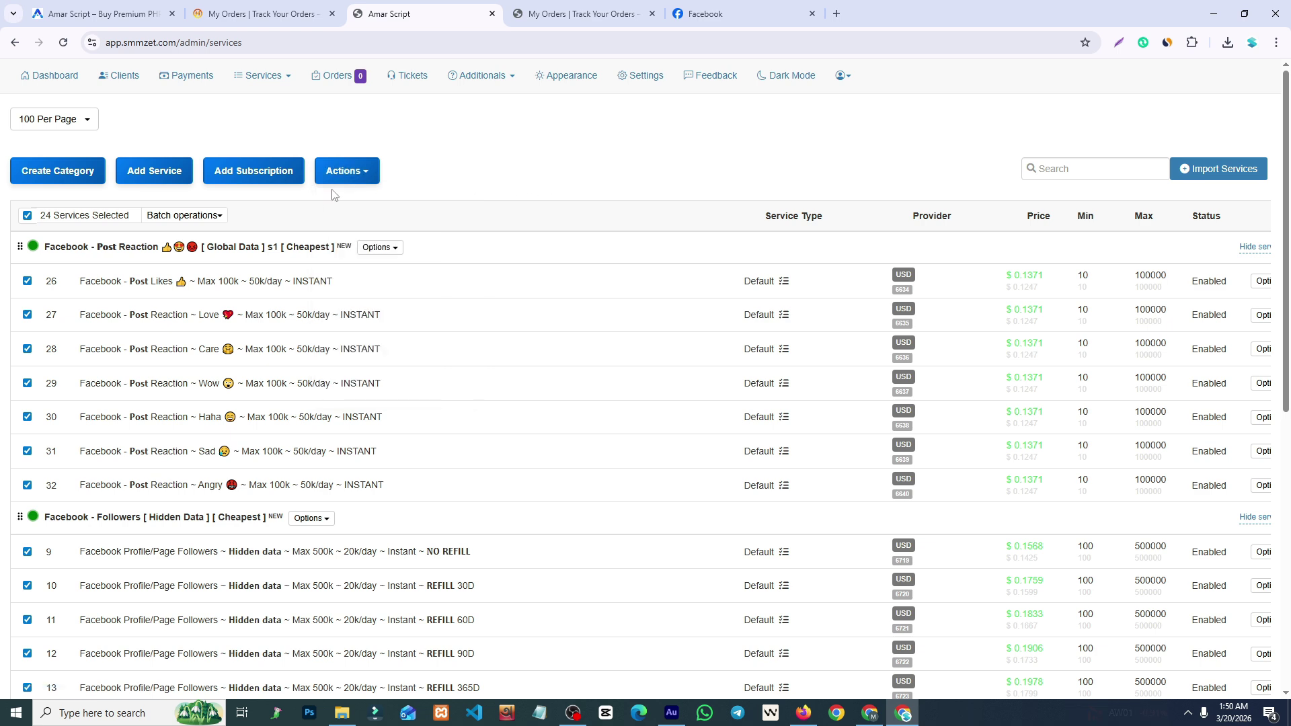
Load the Facebook - Followers [ Hidden Data ] [ Cheapest ] category into the Bulk Service Editor and review its editable fields.
left_click(275, 88)
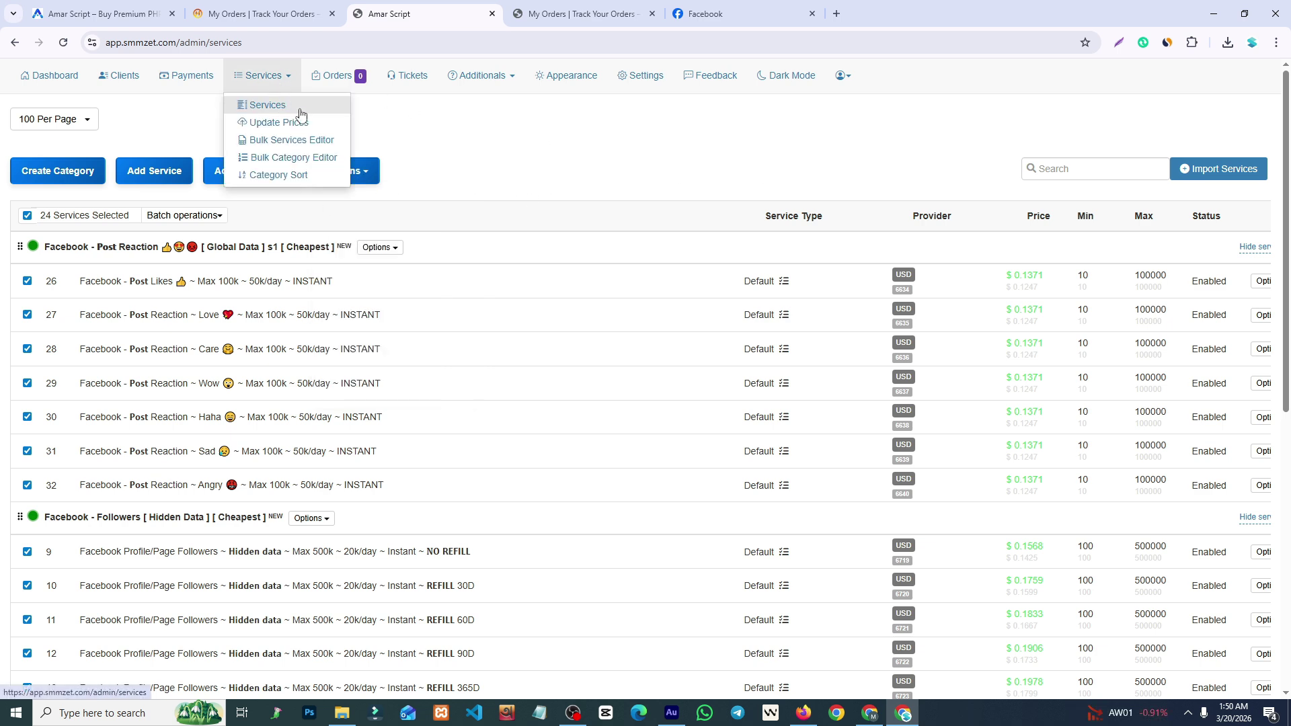
left_click(270, 143)
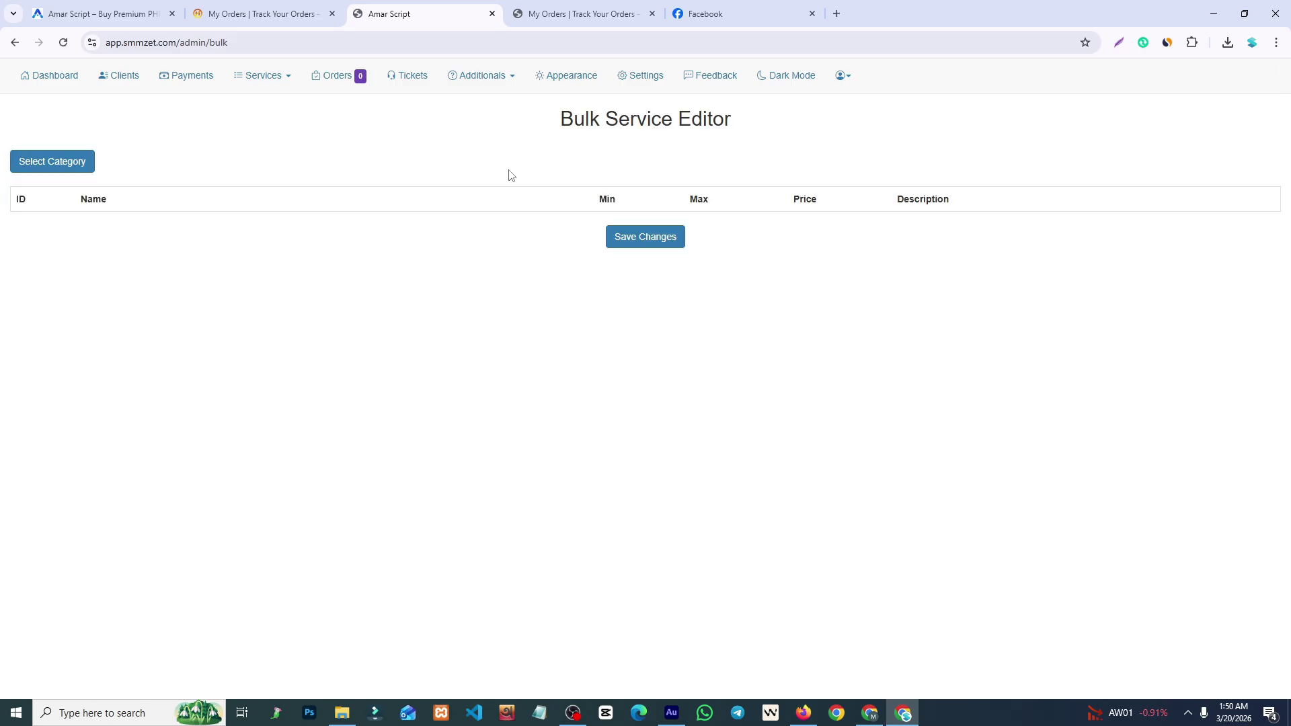
left_click(65, 162)
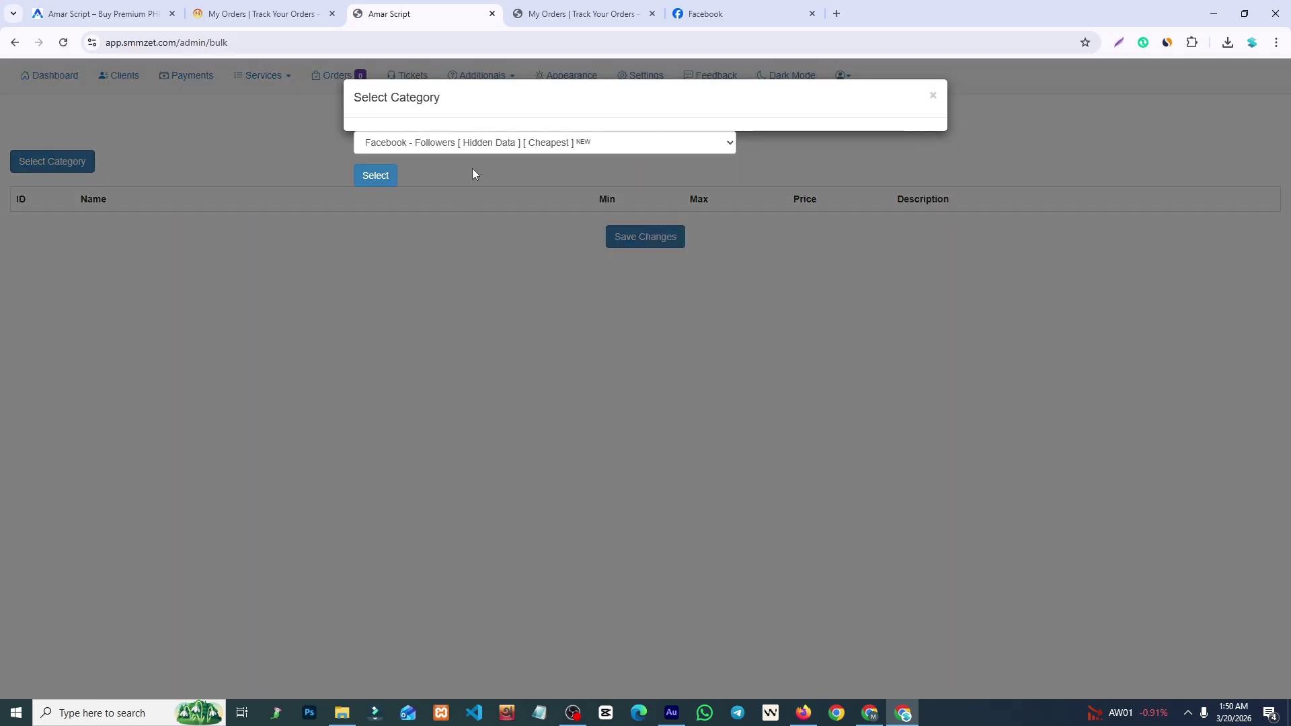
left_click(479, 144)
left_click(493, 164)
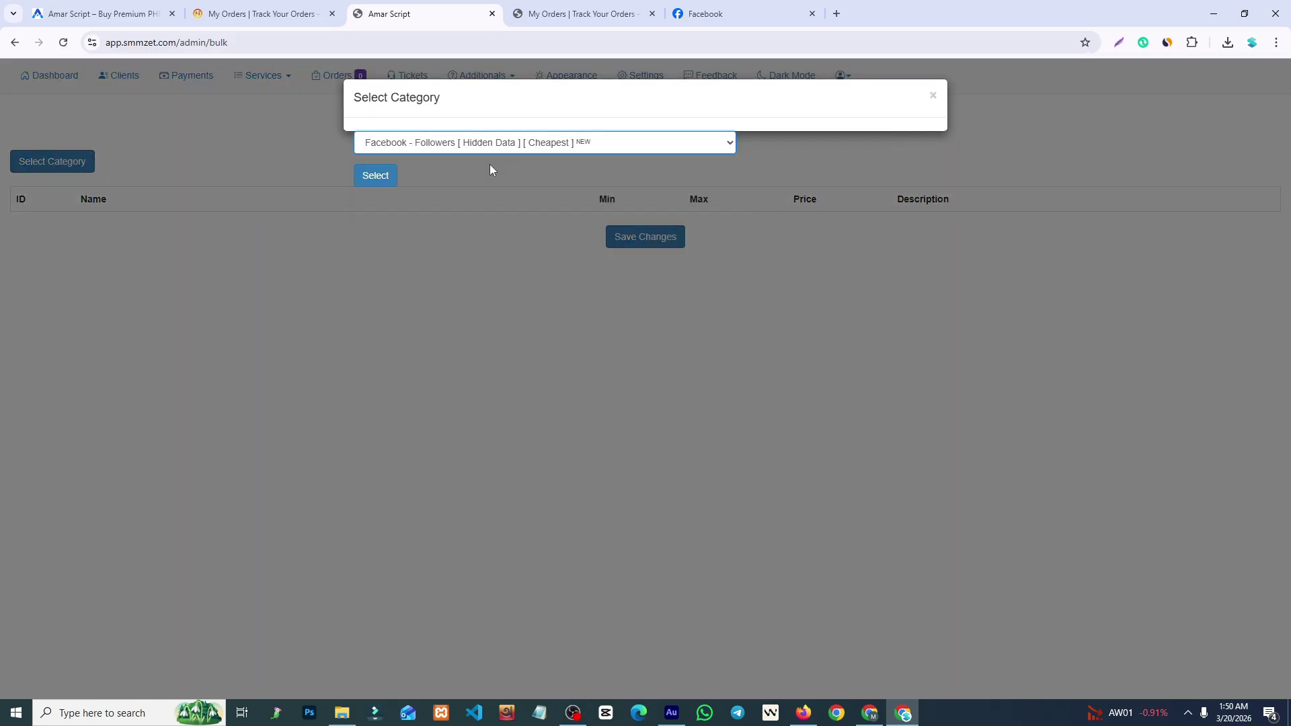
left_click(385, 180)
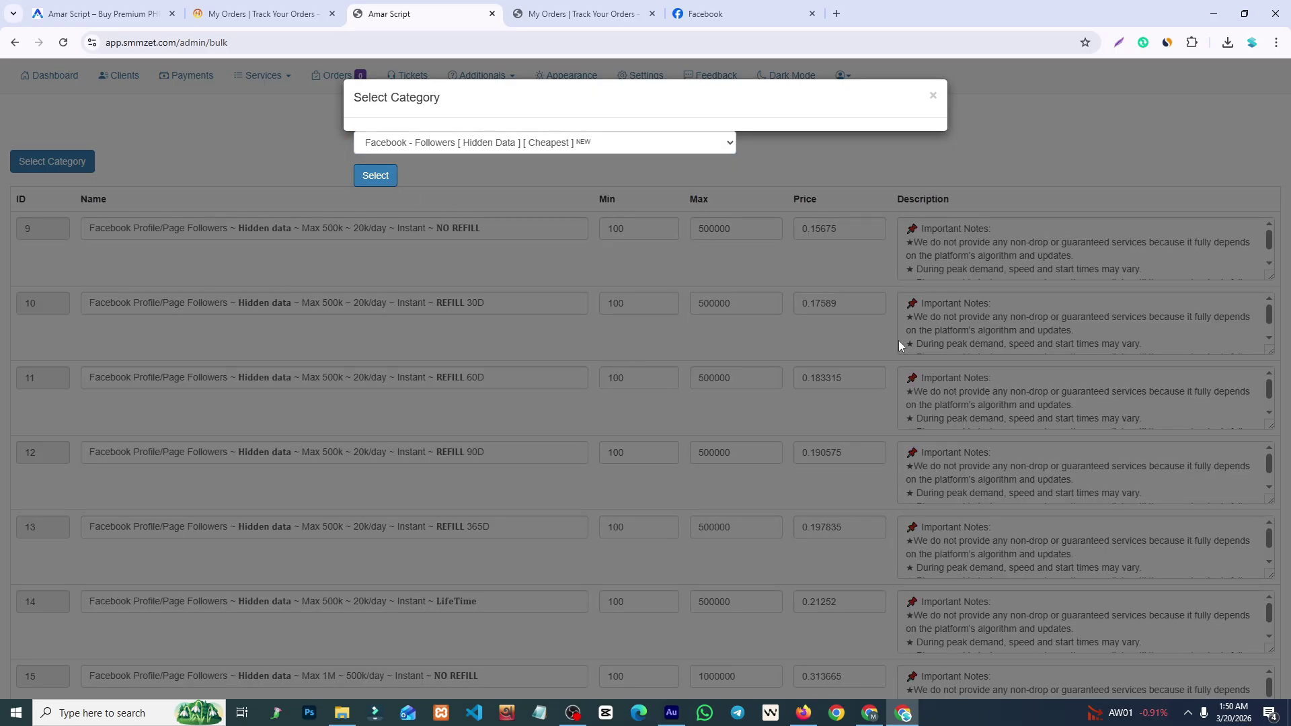
left_click(1123, 147)
scroll(856, 254, "down", 2)
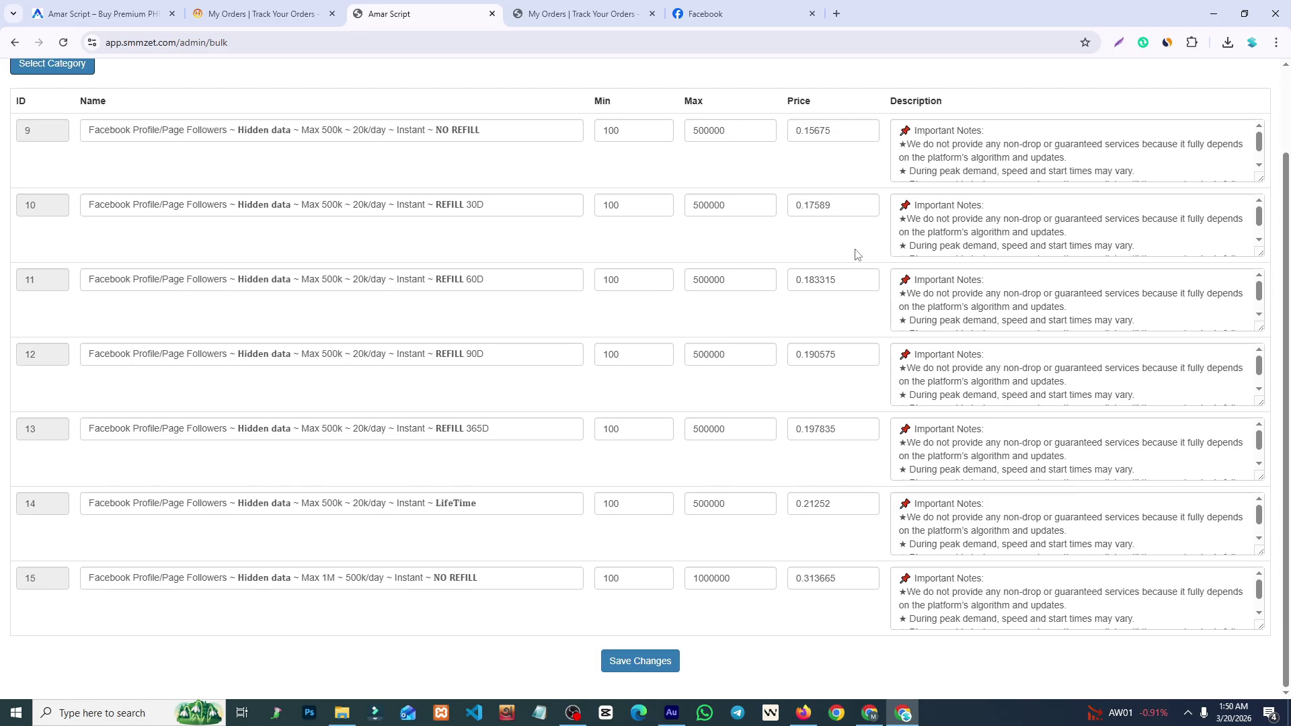
scroll(1096, 195, "up", 2)
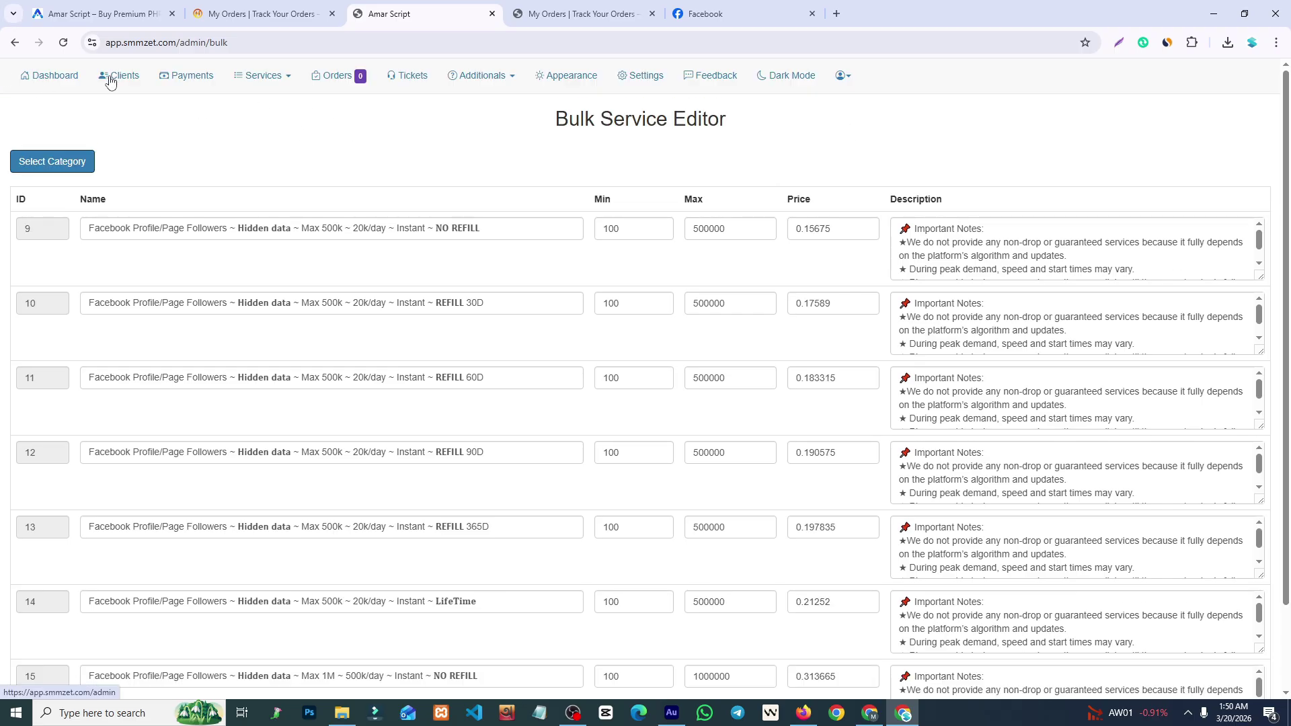
Open the Update Prices form for Seller Services, select the smmhid.com seller, and enter a profit percentage of 10.
left_click(58, 78)
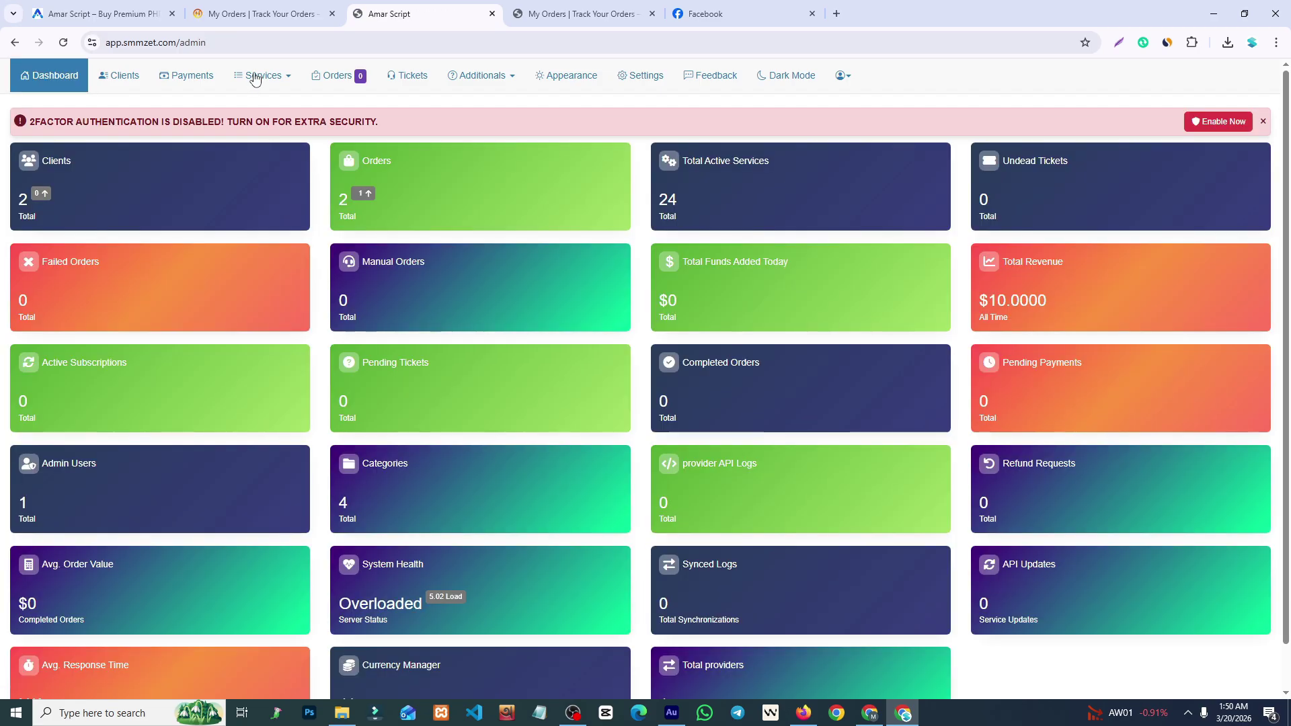
left_click(255, 77)
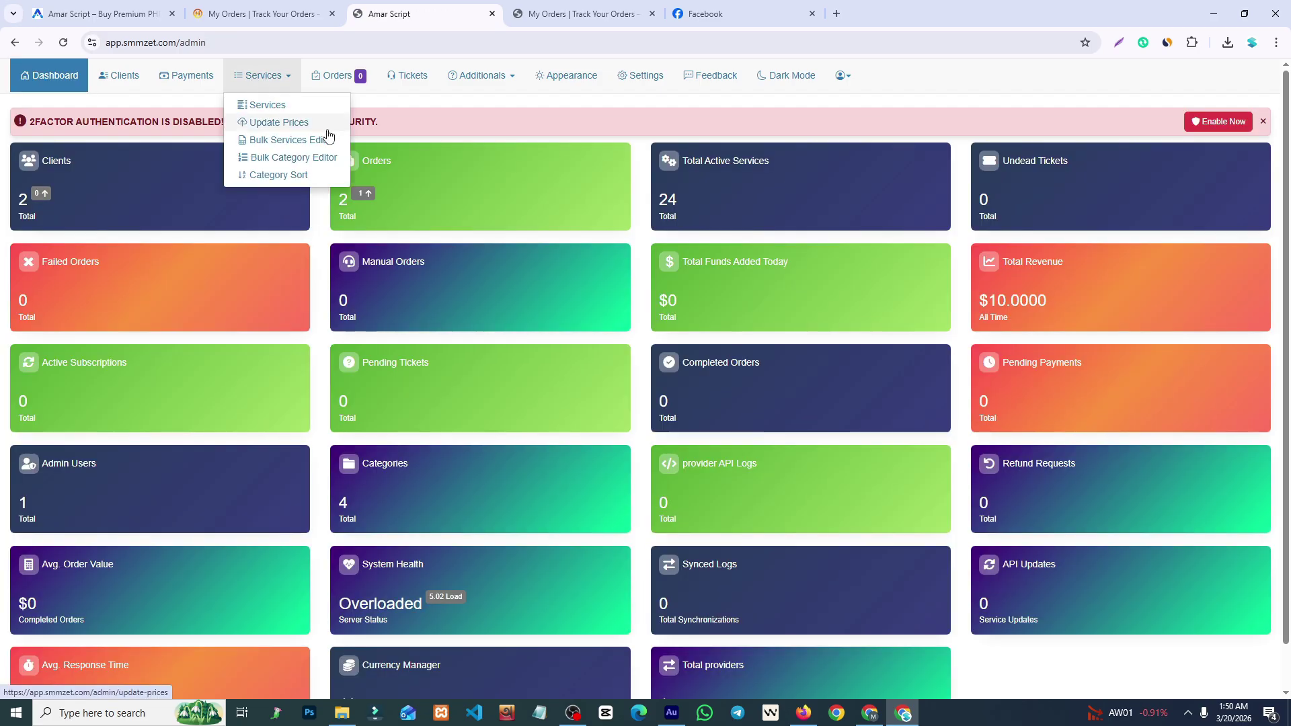
left_click(279, 123)
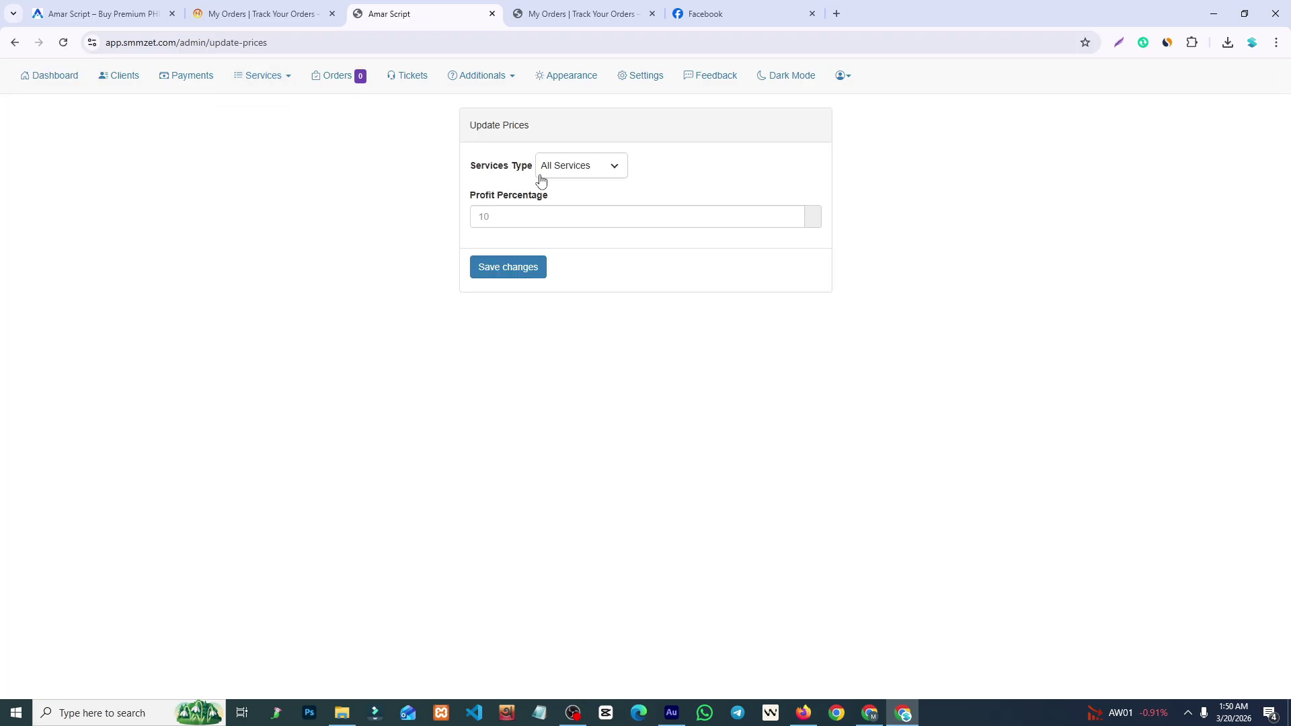
left_click(563, 172)
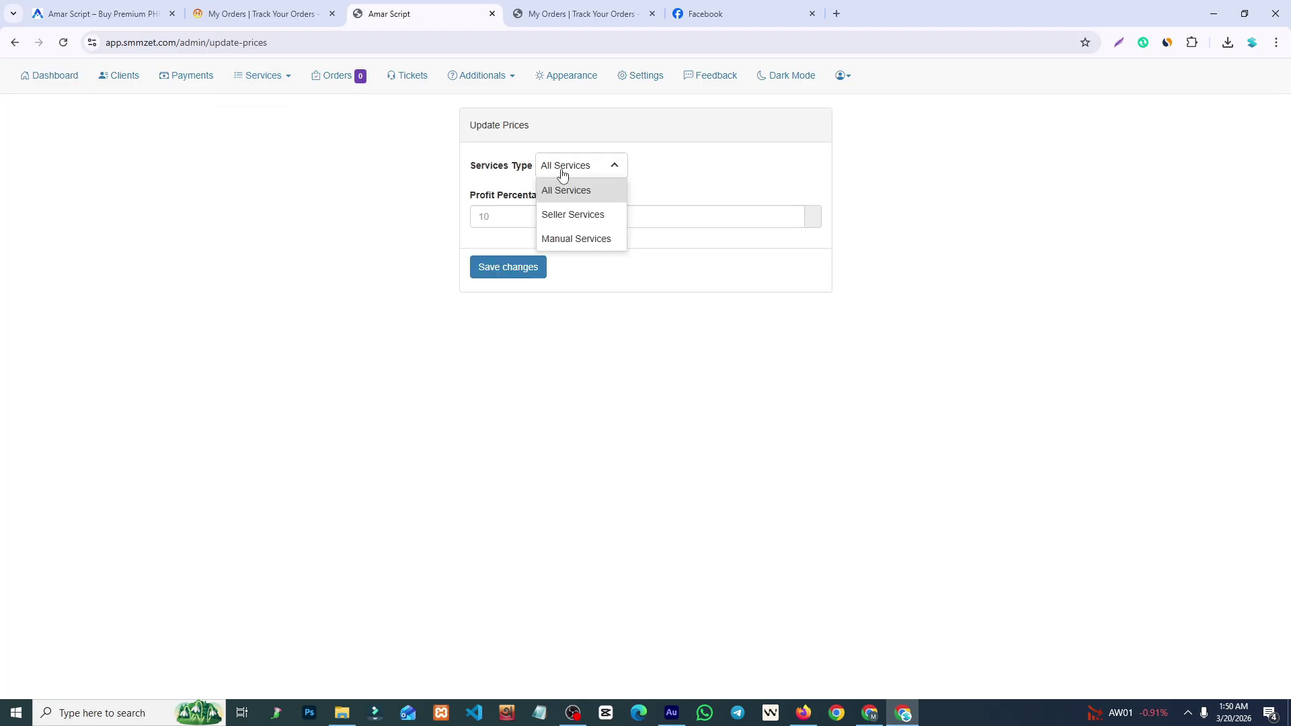
left_click(651, 174)
left_click(563, 168)
left_click(563, 215)
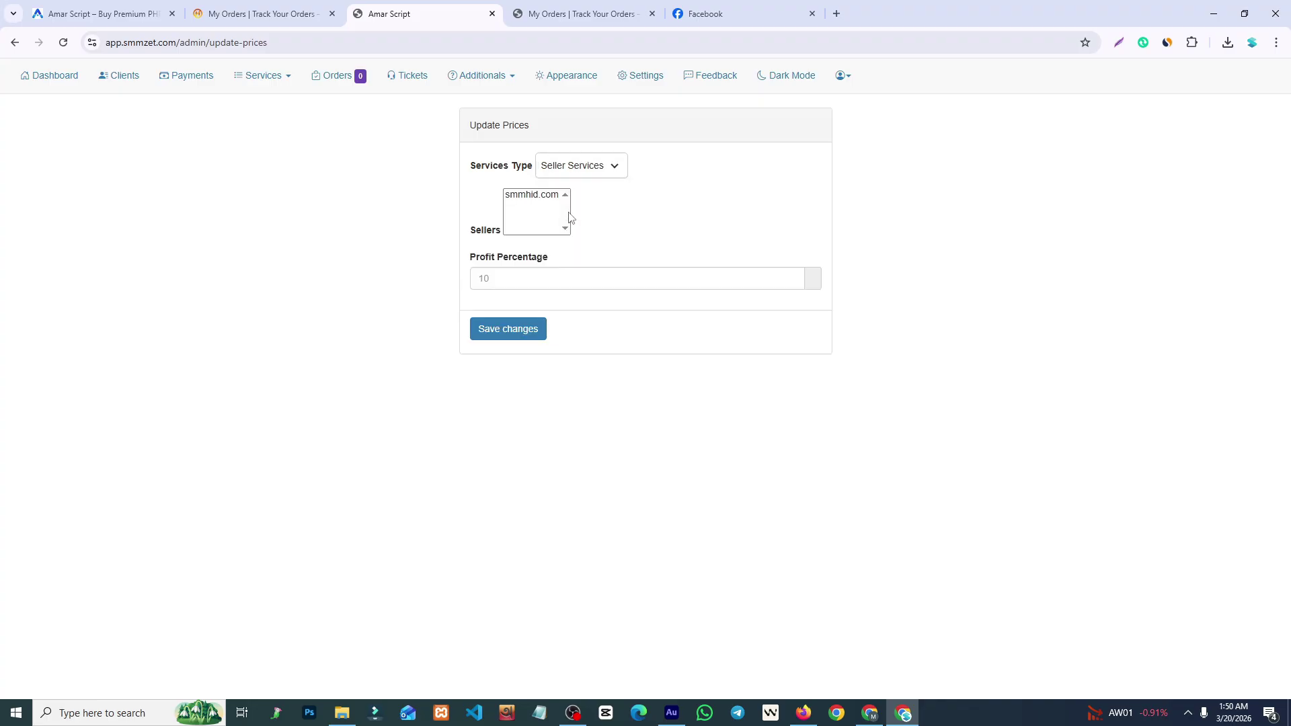
left_click(522, 197)
left_click(651, 224)
left_click(501, 282)
type("10")
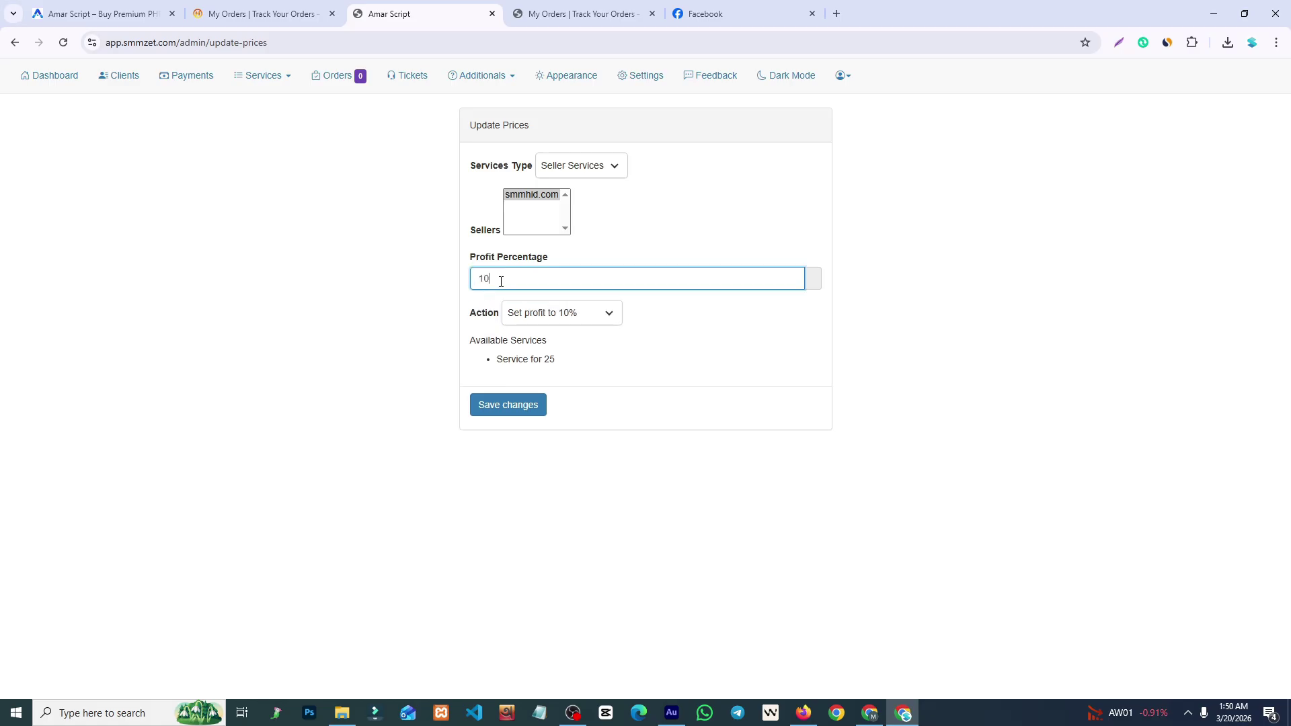
Try the increase and decrease profit actions for the seller's services, and return the action to Set profit to 10%.
left_click(535, 325)
left_click(569, 362)
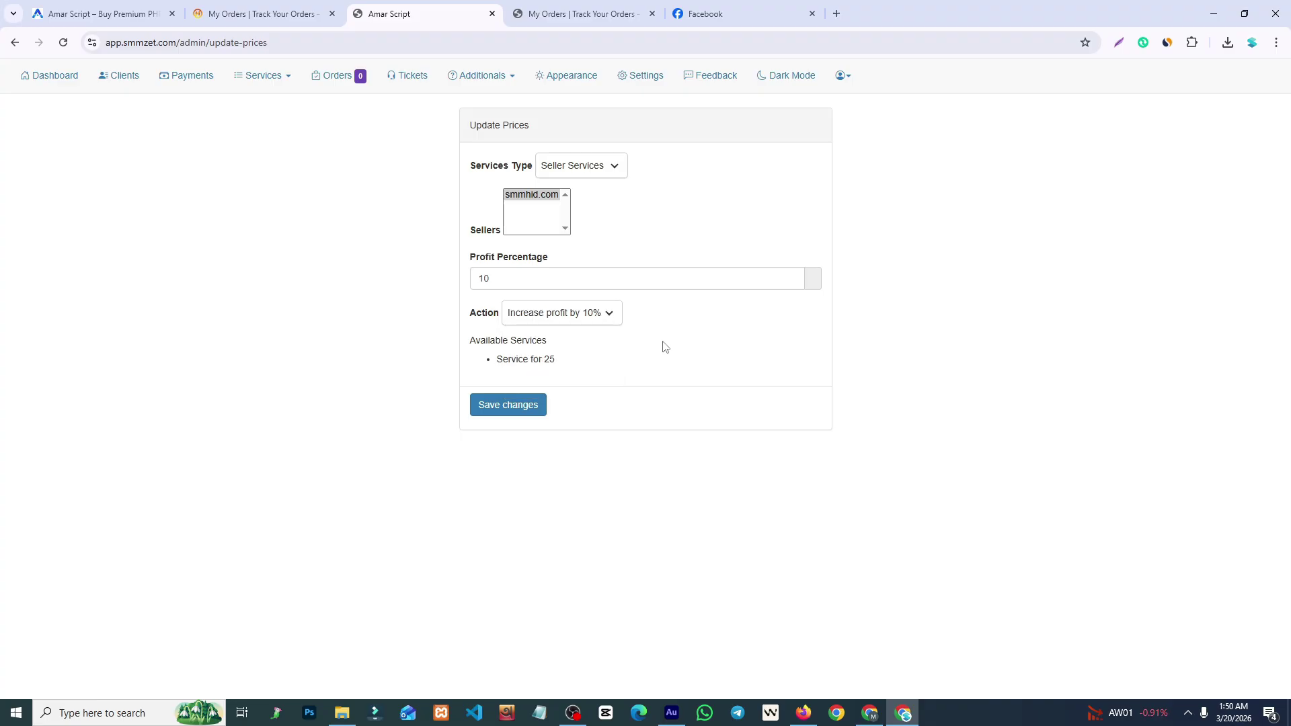
left_click(557, 316)
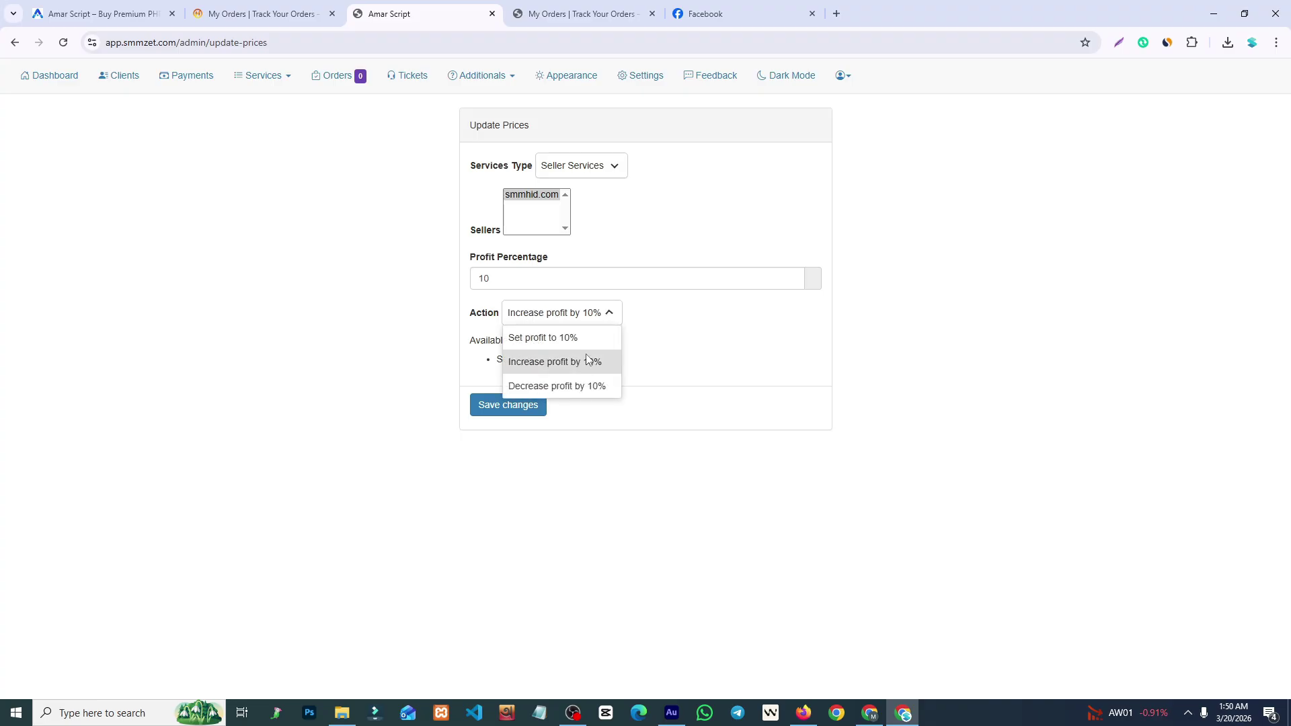
left_click(579, 386)
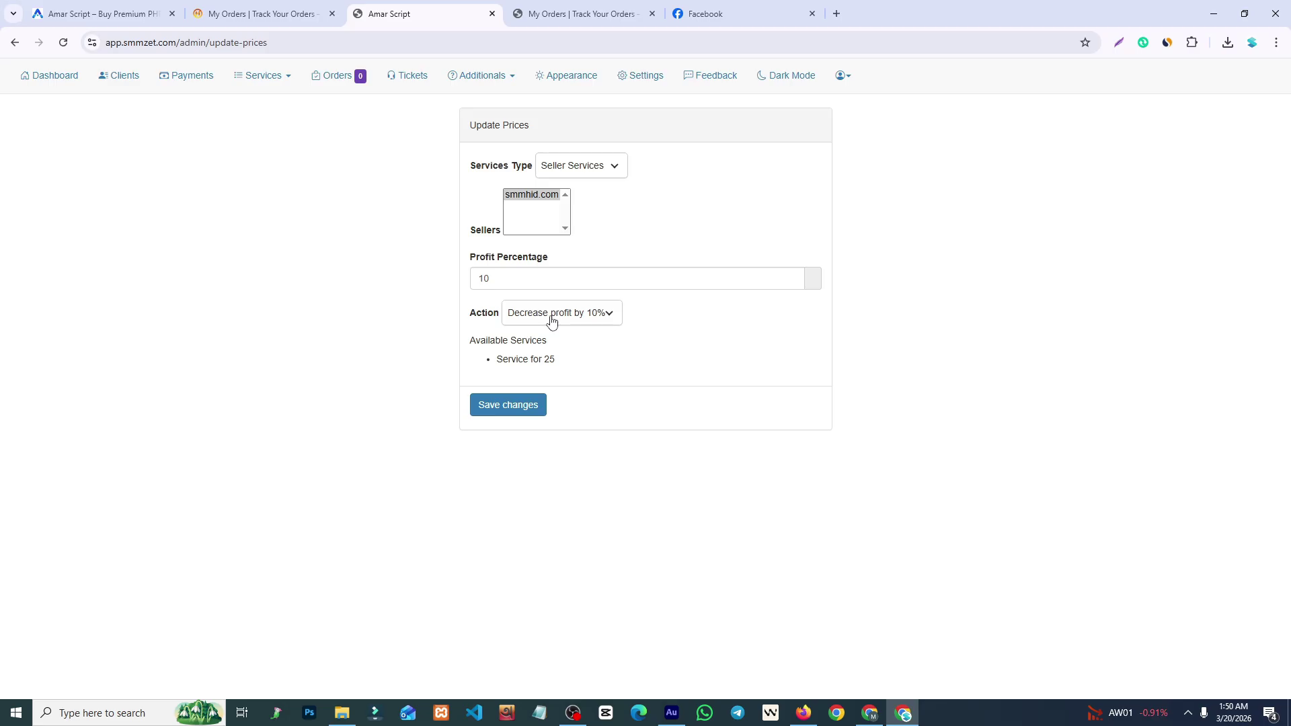
left_click(552, 322)
left_click(556, 339)
Set the profit percentage for the smmhid.com seller to 15 and check the service type options without saving.
left_click(526, 271)
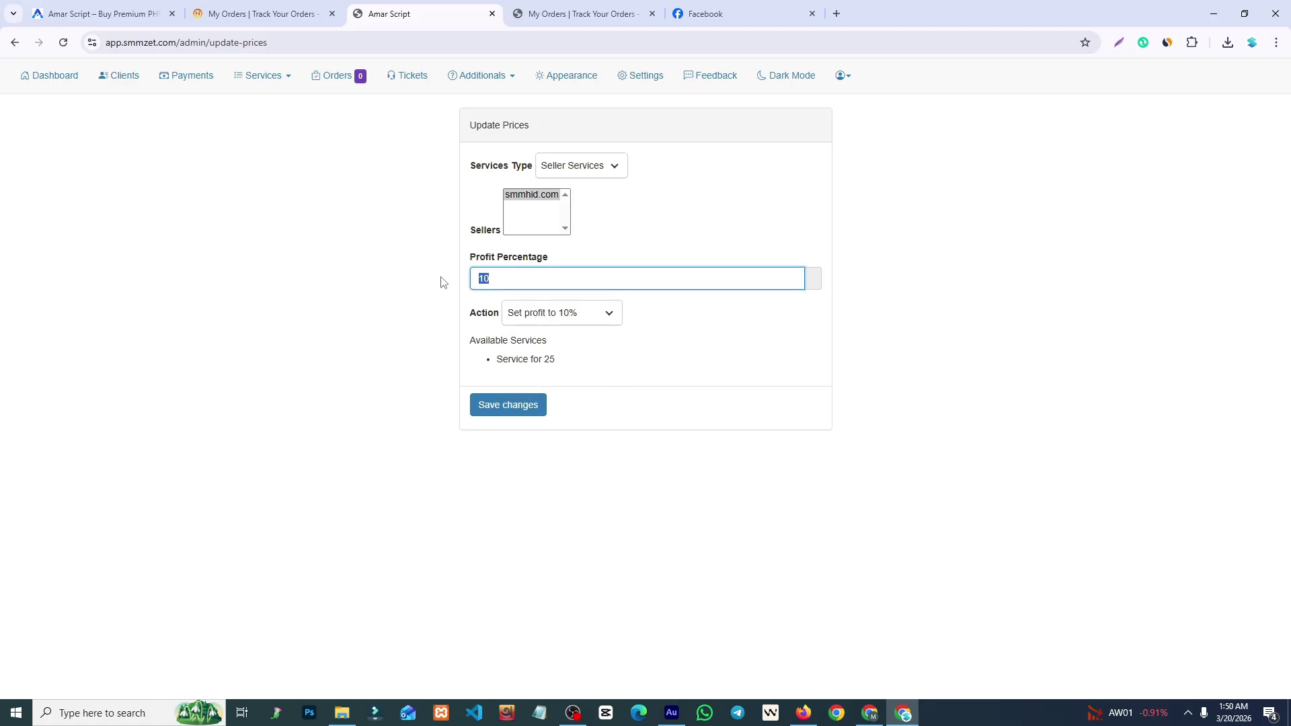
type("5")
left_click(587, 164)
left_click(822, 242)
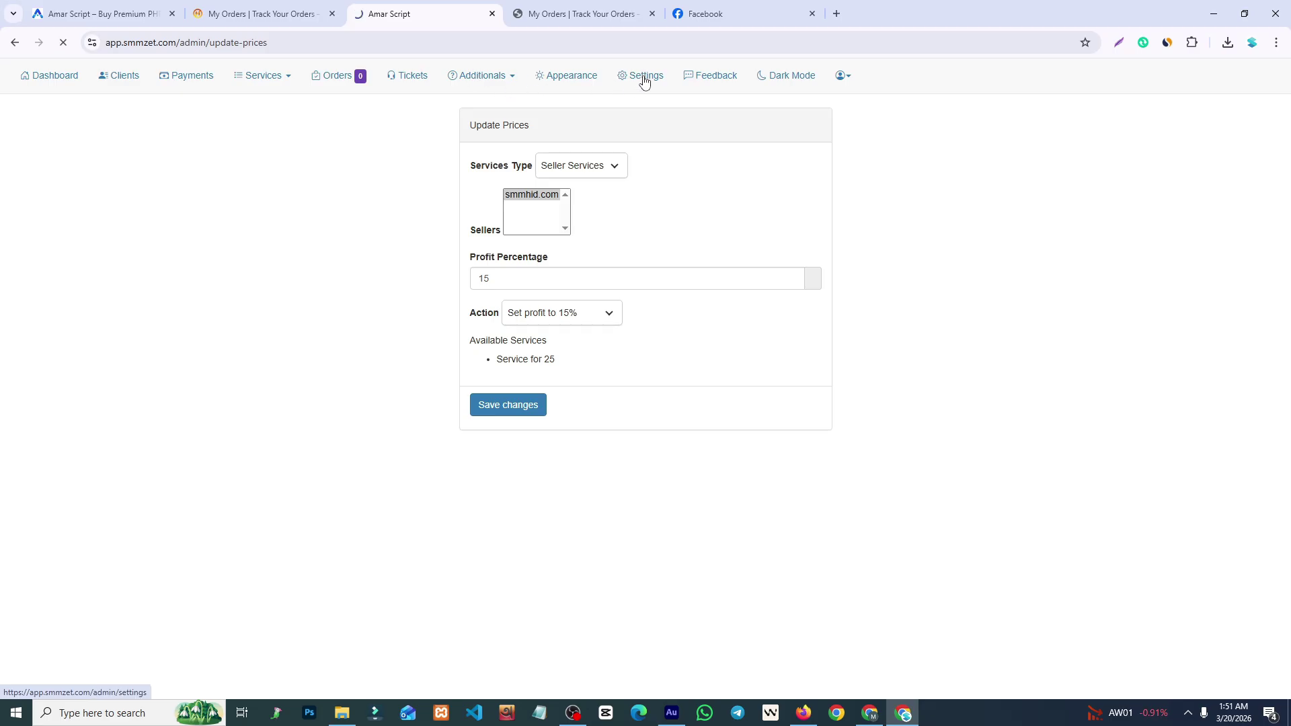
Open the Bulk Categories Editor and review the editable category names.
left_click(255, 77)
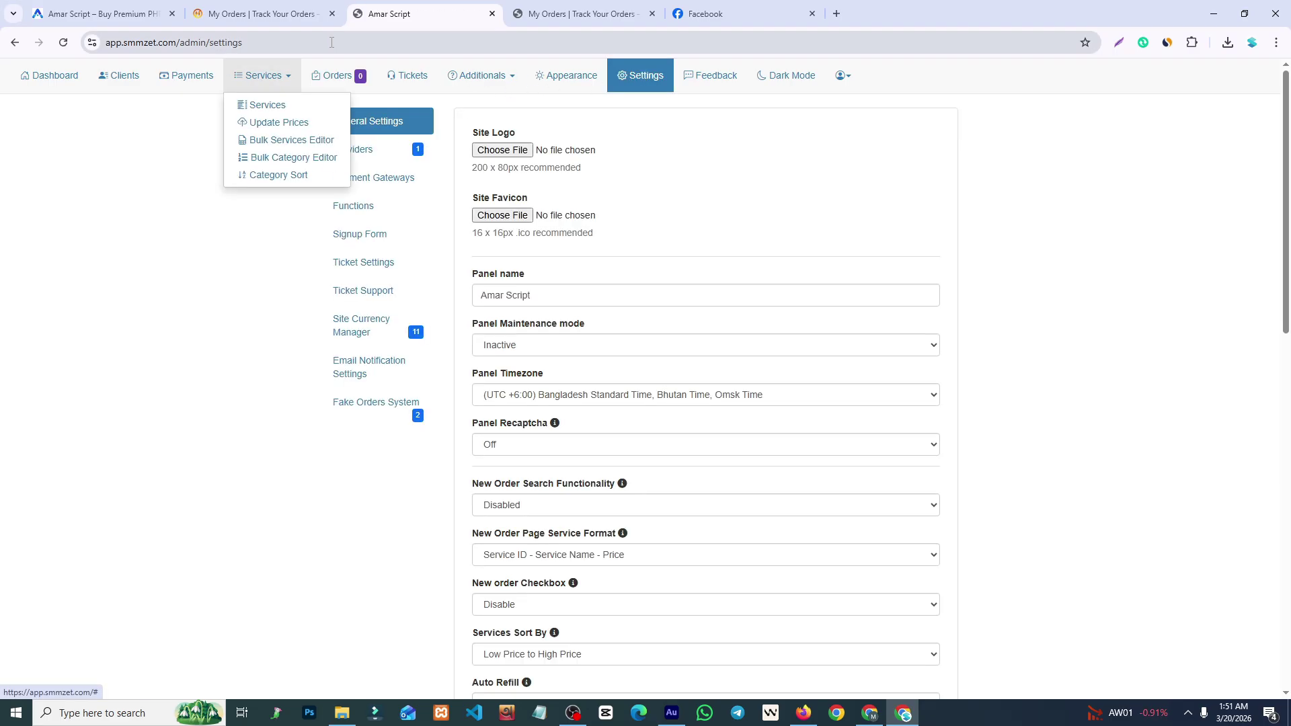
left_click(316, 174)
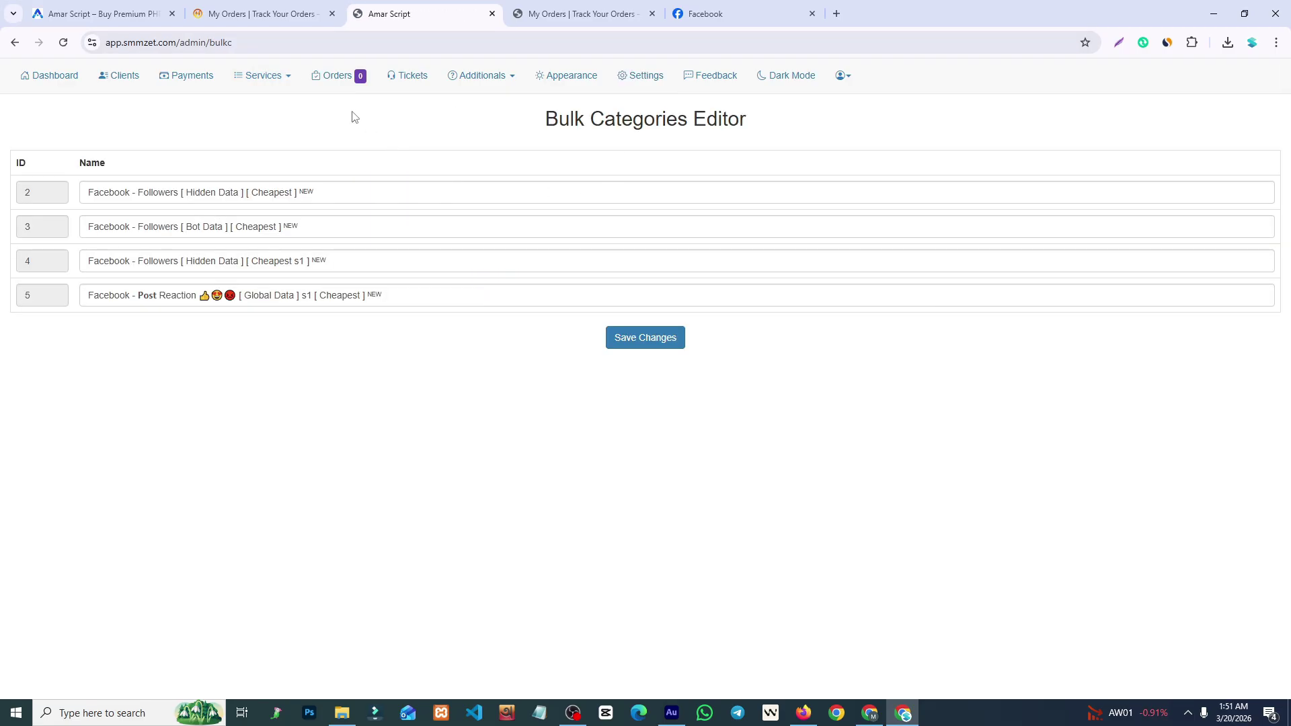
Return to the admin services list and review the options available for the Facebook Post Likes service.
left_click(261, 79)
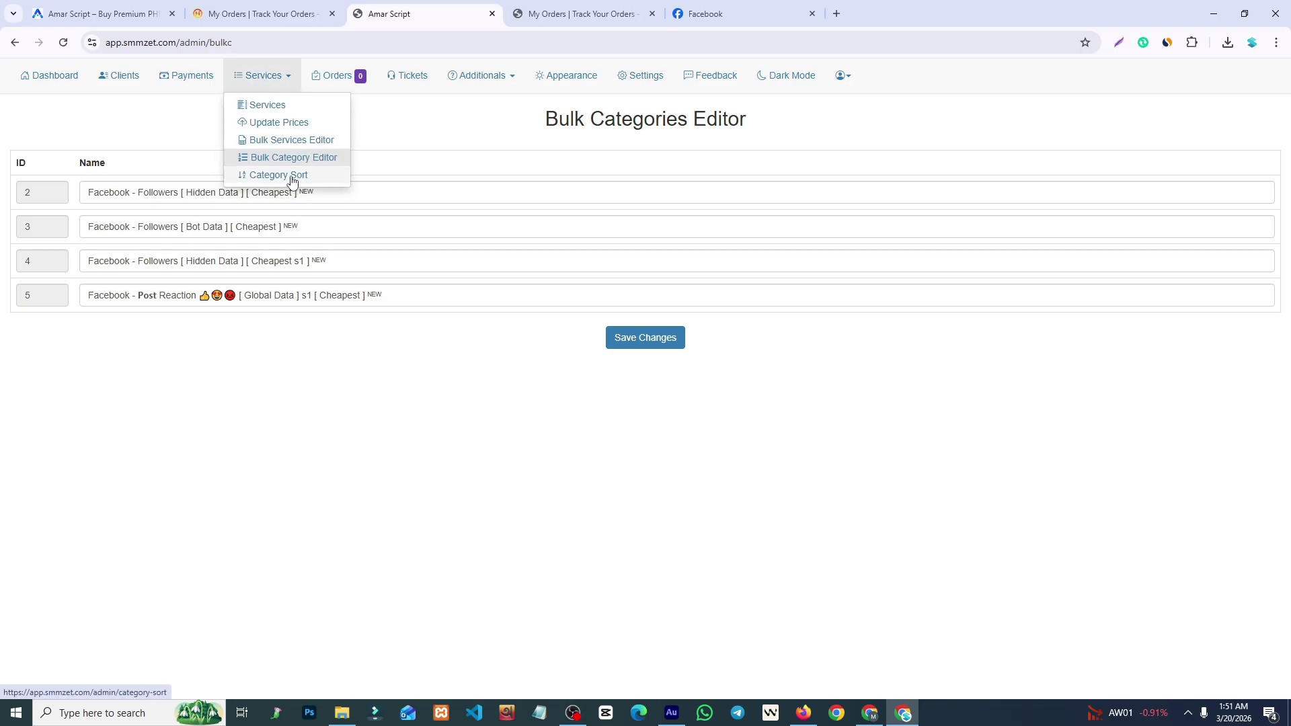
left_click(264, 107)
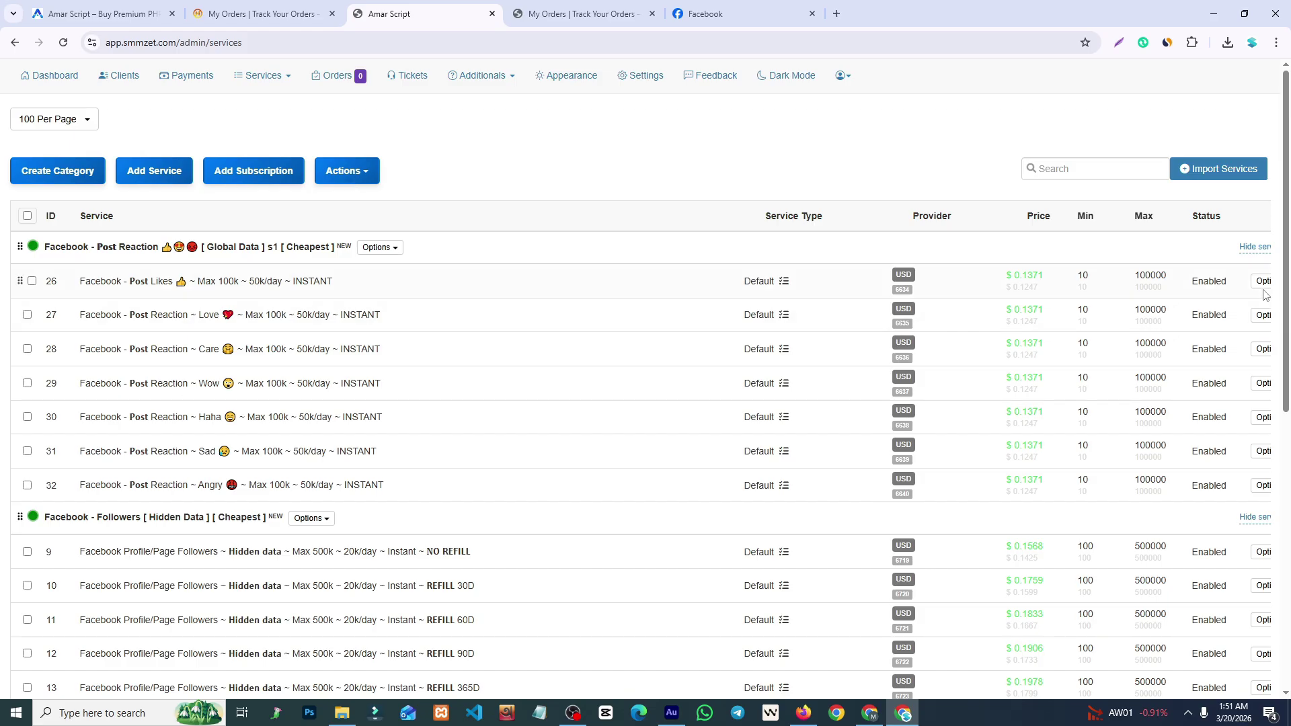
left_click_drag(1198, 284, 1289, 283)
left_click(1085, 252)
left_click(1238, 281)
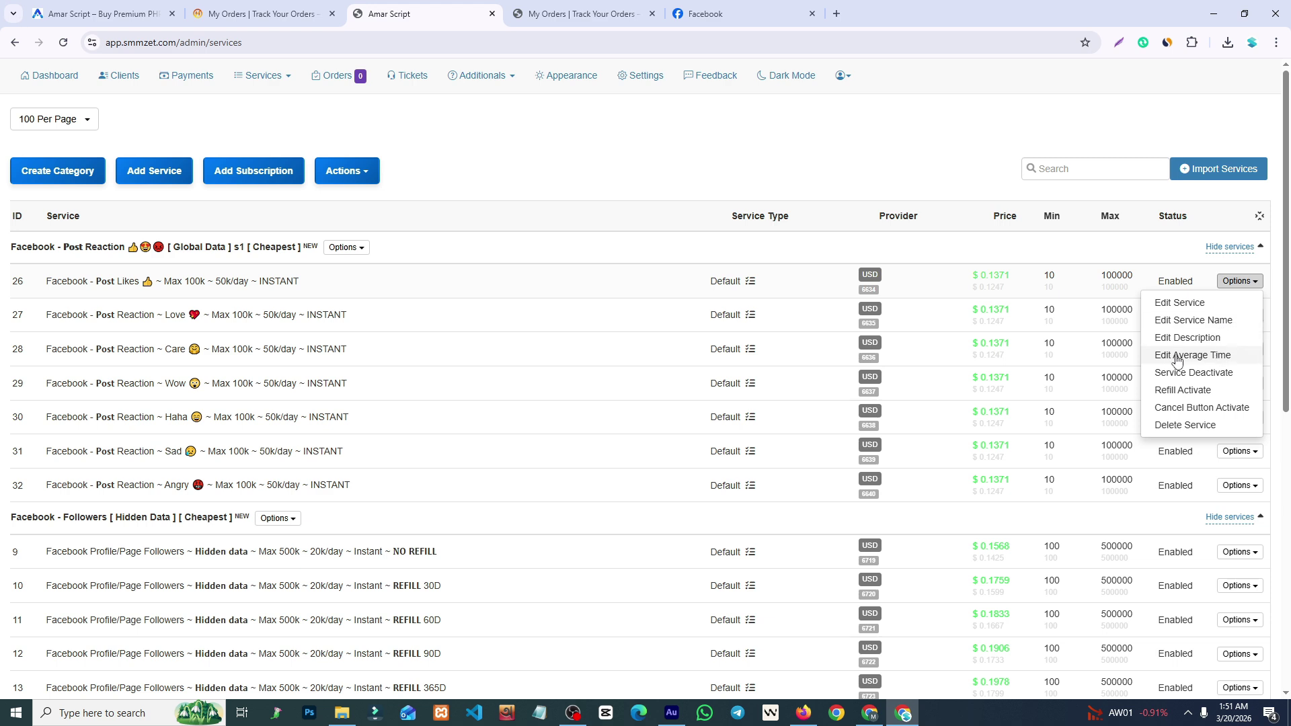
left_click(466, 234)
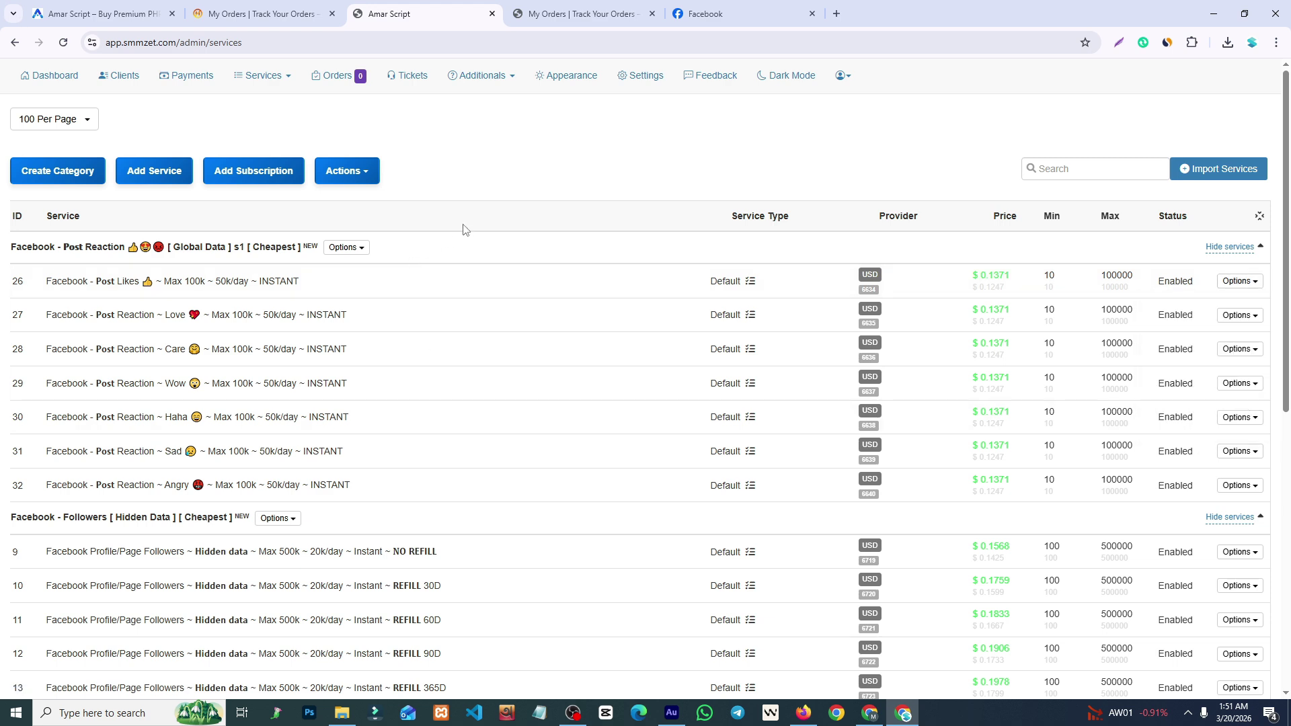
Compare the Facebook Post Reaction Love order's status in the admin orders, the SMMHID order history, and the client order history.
left_click(56, 80)
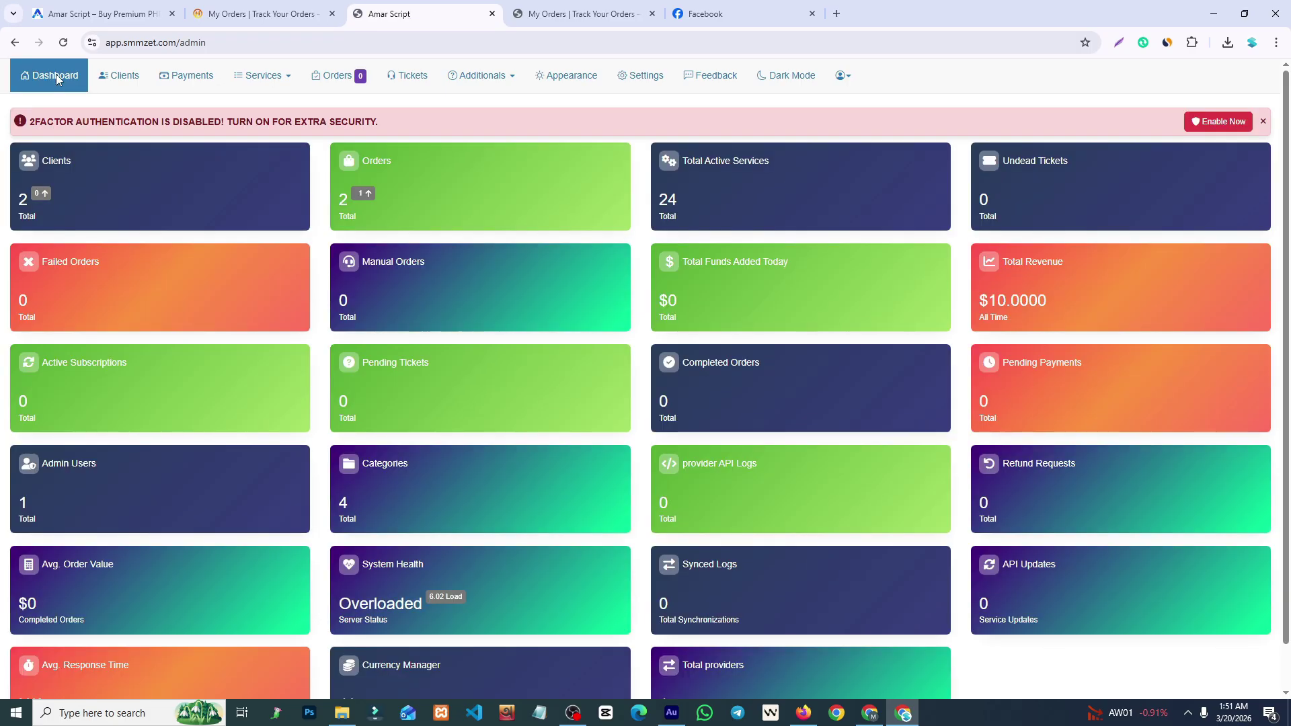
left_click(404, 198)
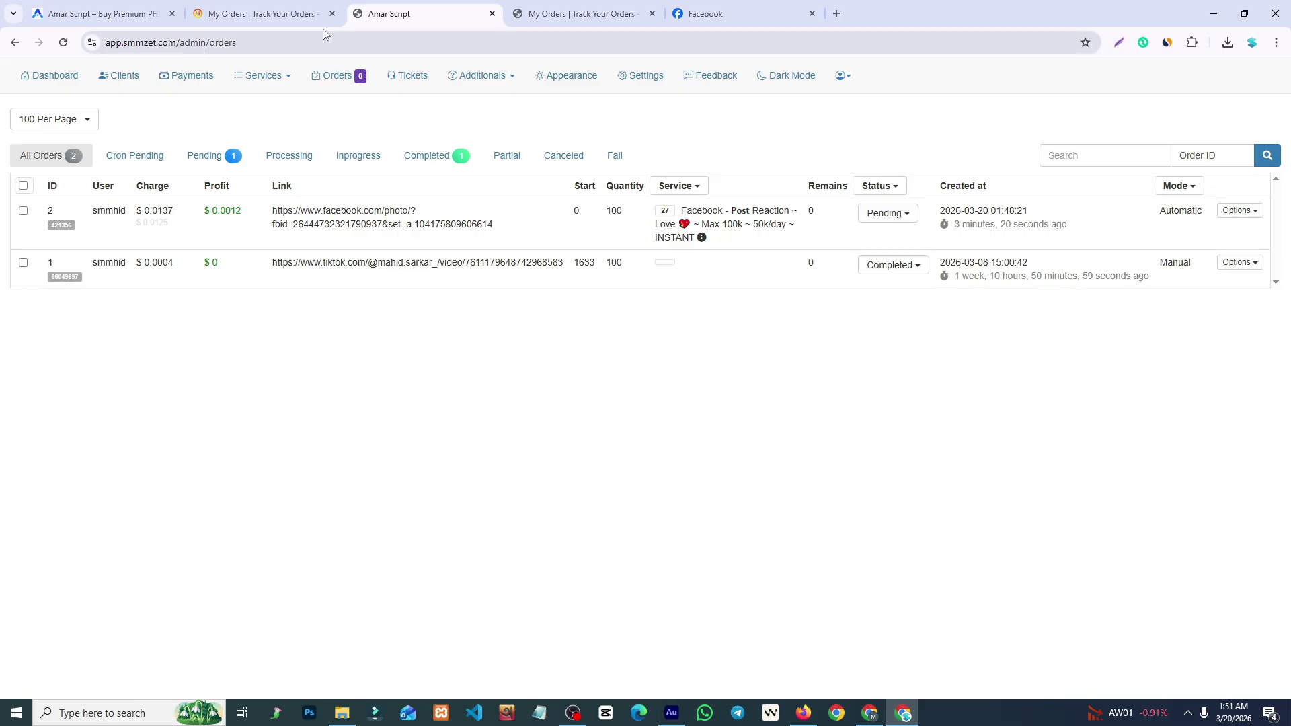
left_click(306, 14)
left_click(84, 306)
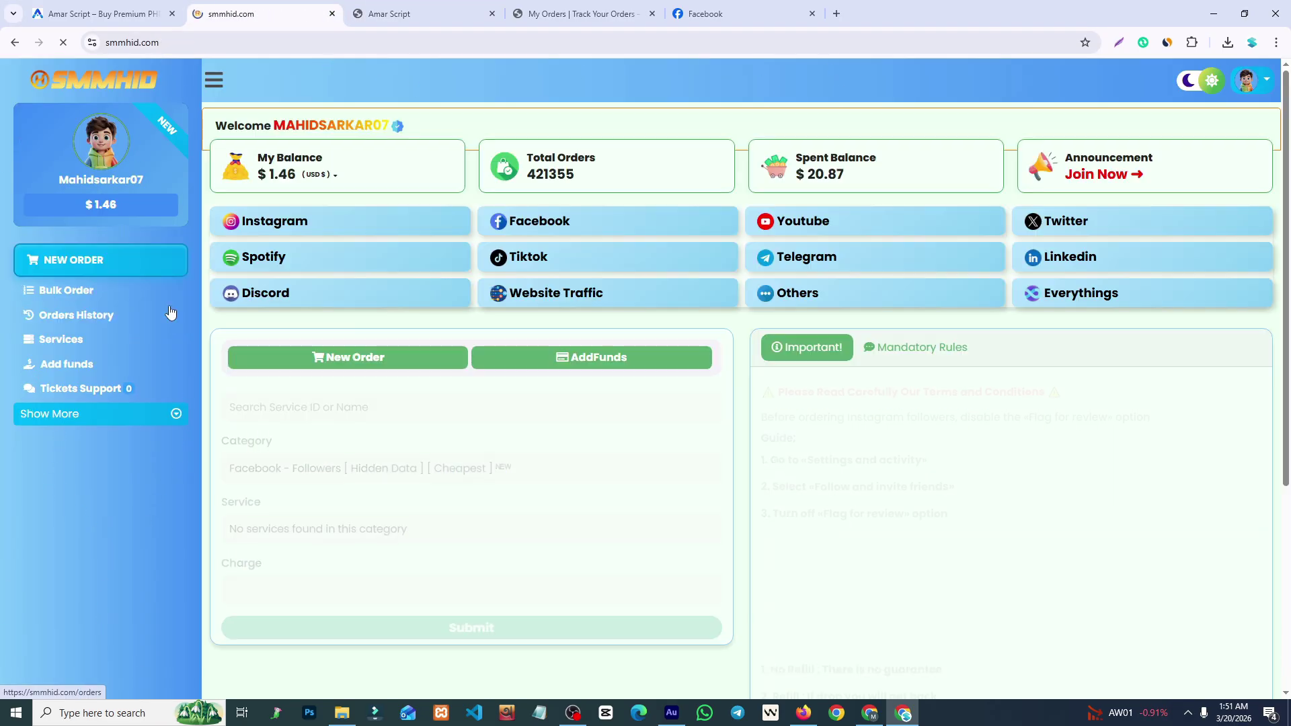
left_click(170, 313)
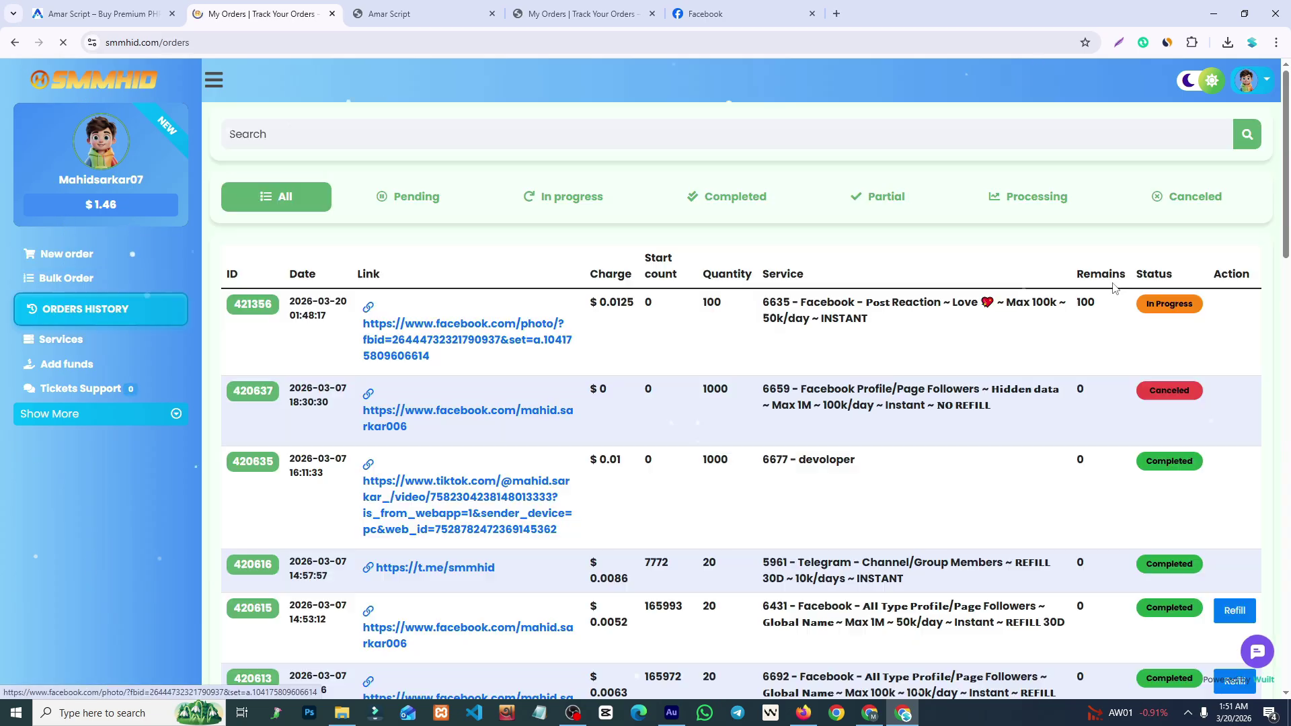
left_click_drag(1143, 306, 908, 347)
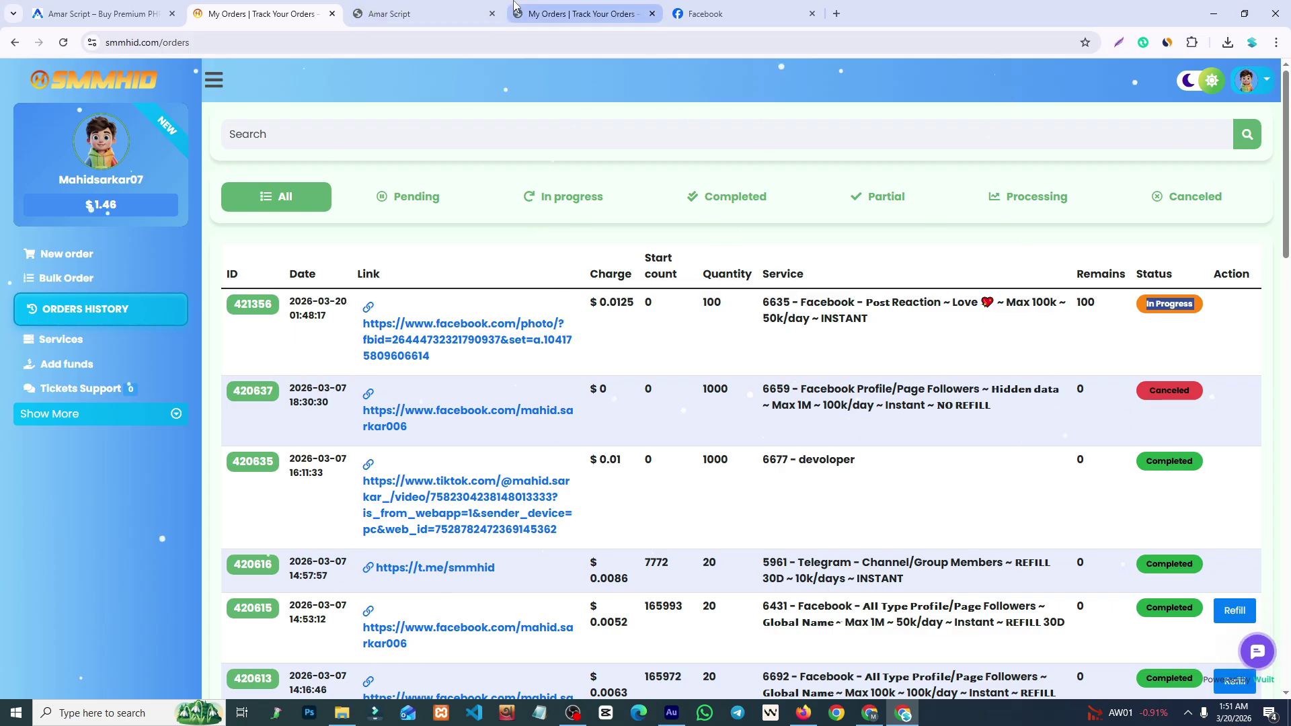
left_click(544, 5)
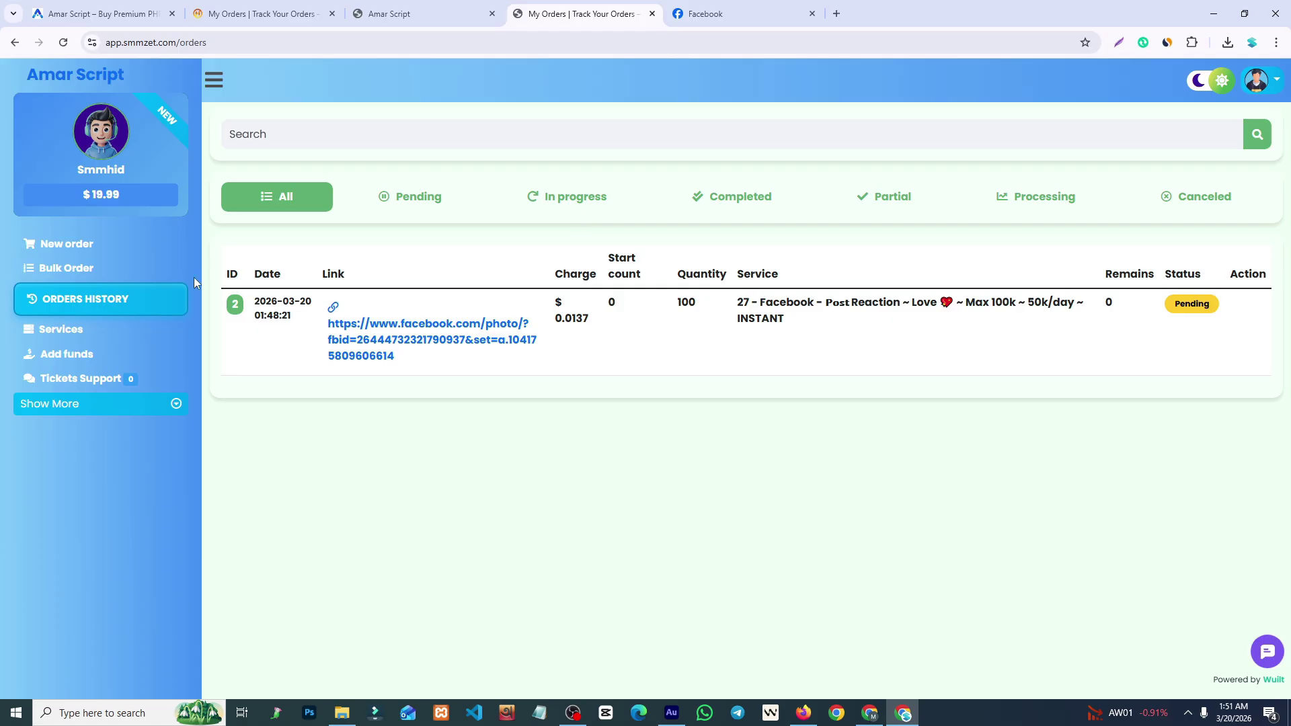
left_click(63, 42)
Examine the New Order #2 entry in the admin system logs, then return to the admin orders list.
left_click(374, 9)
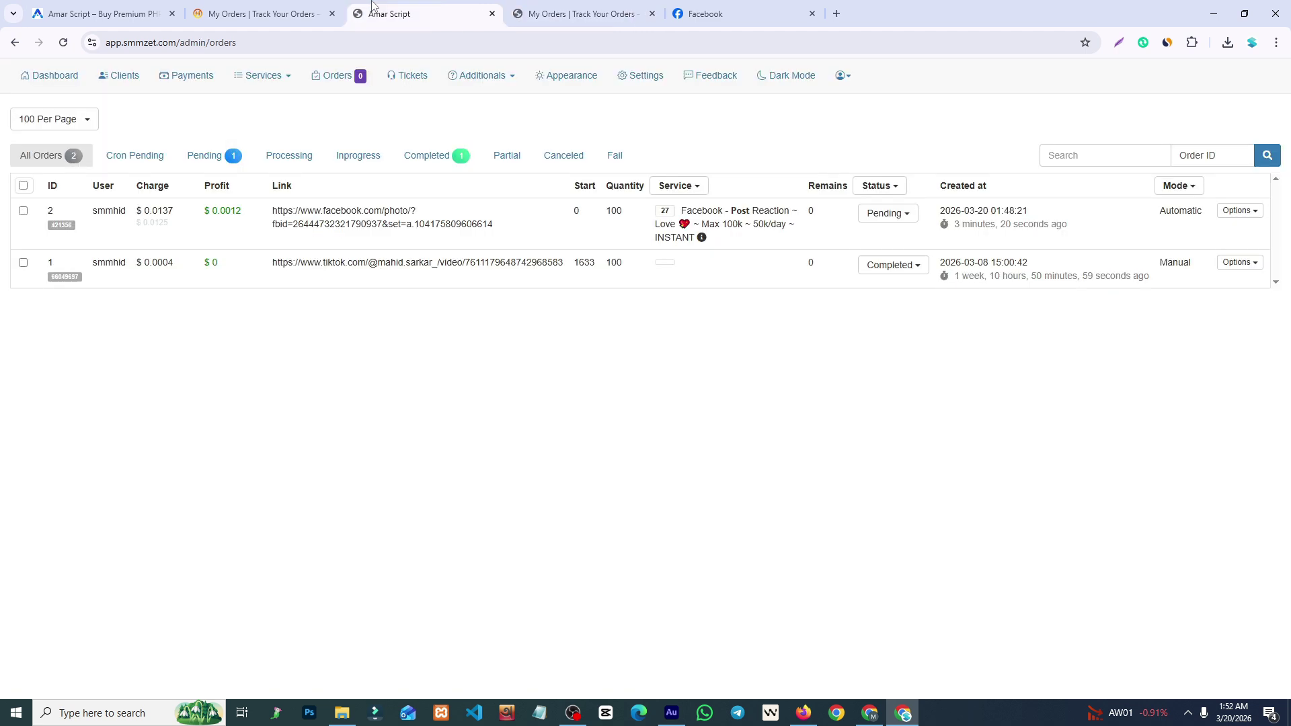
left_click(483, 75)
left_click(498, 140)
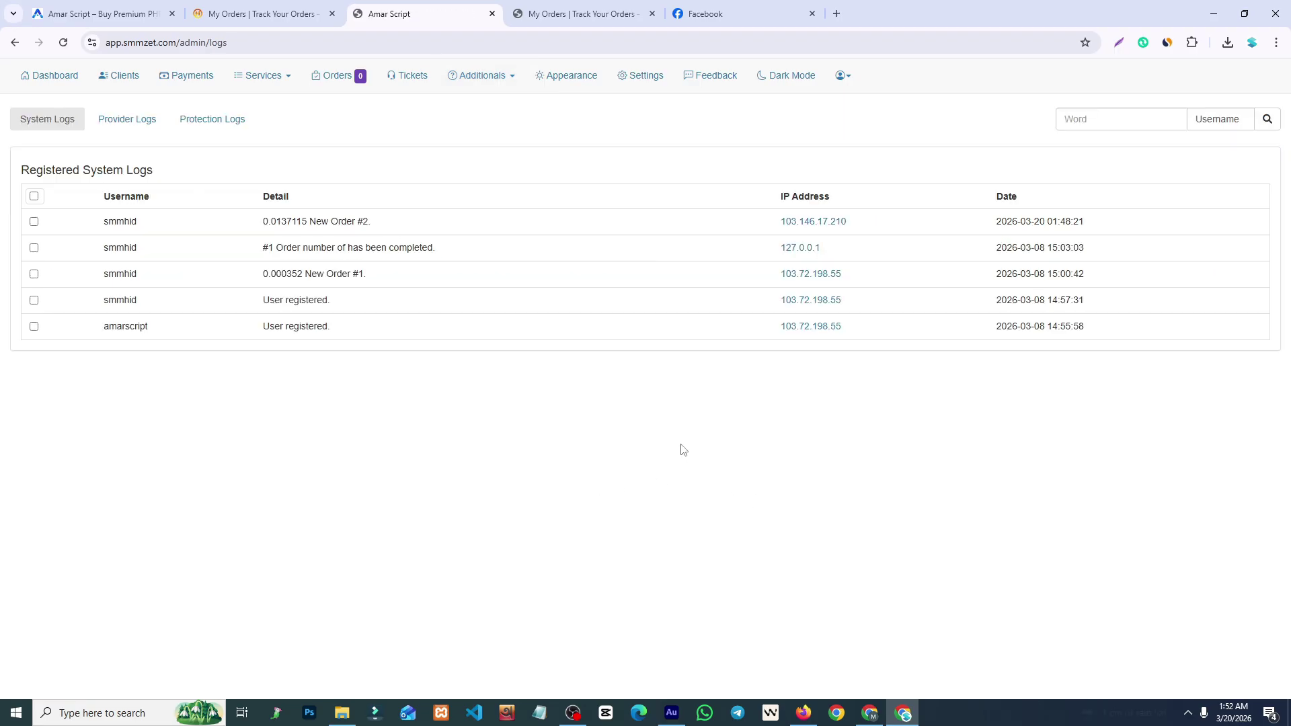
left_click_drag(273, 217, 420, 226)
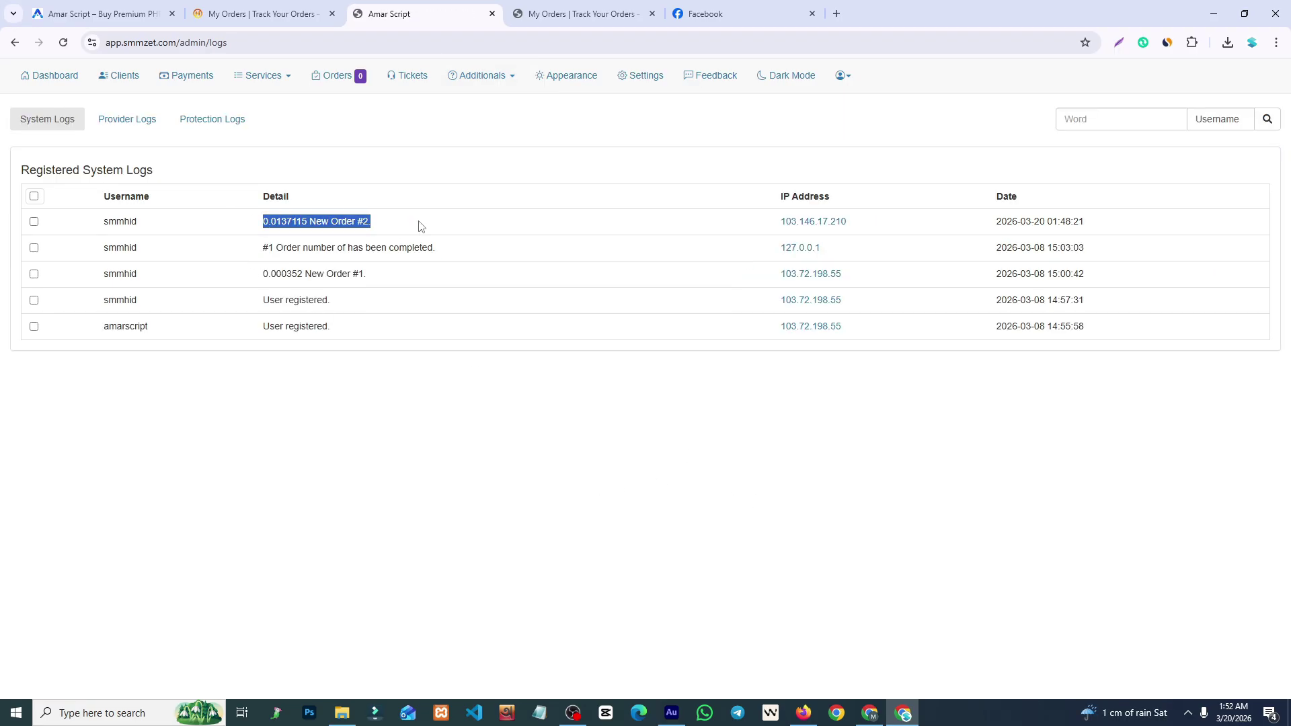
left_click(400, 225)
left_click_drag(874, 224, 717, 212)
left_click(285, 217)
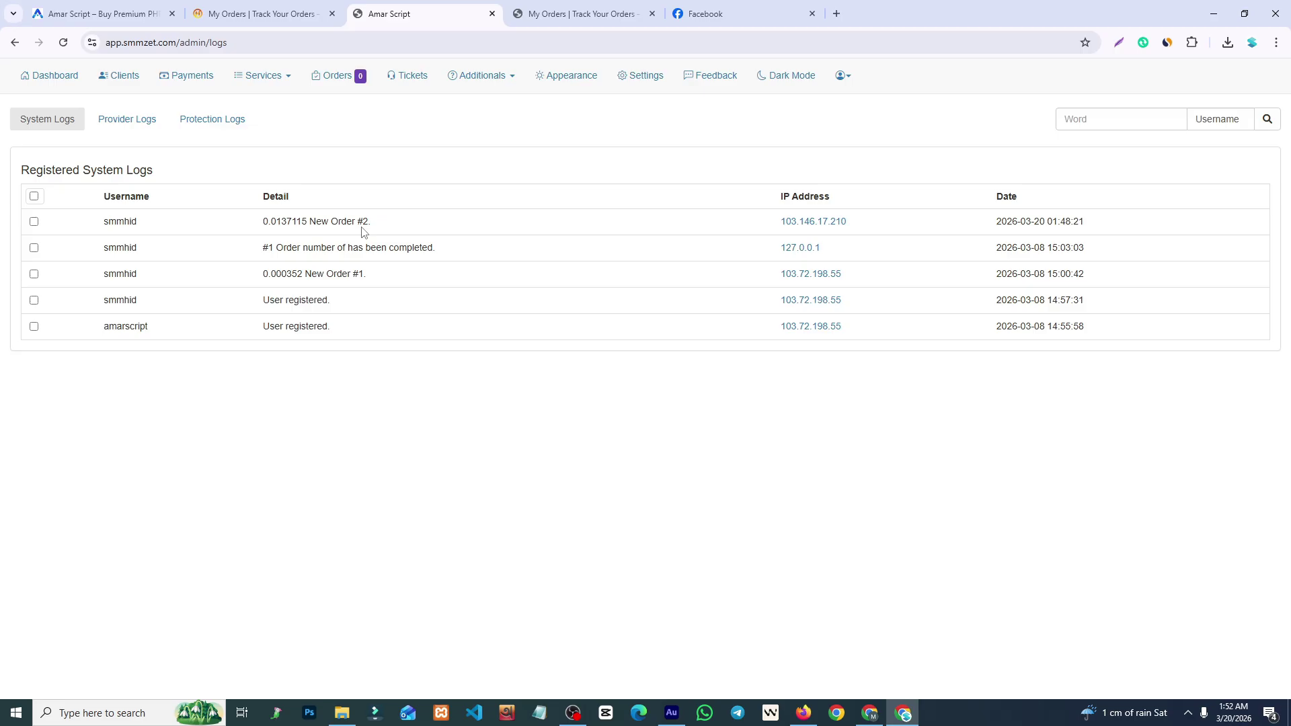
left_click(72, 81)
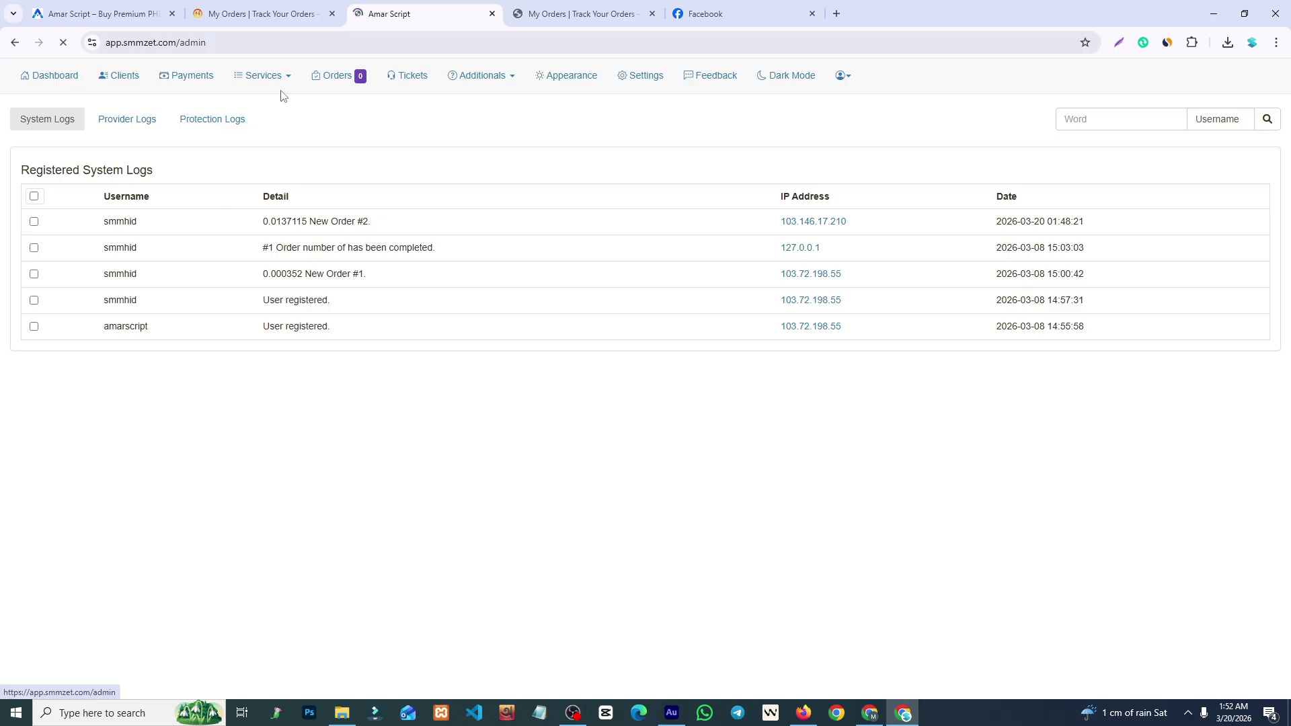
left_click(482, 172)
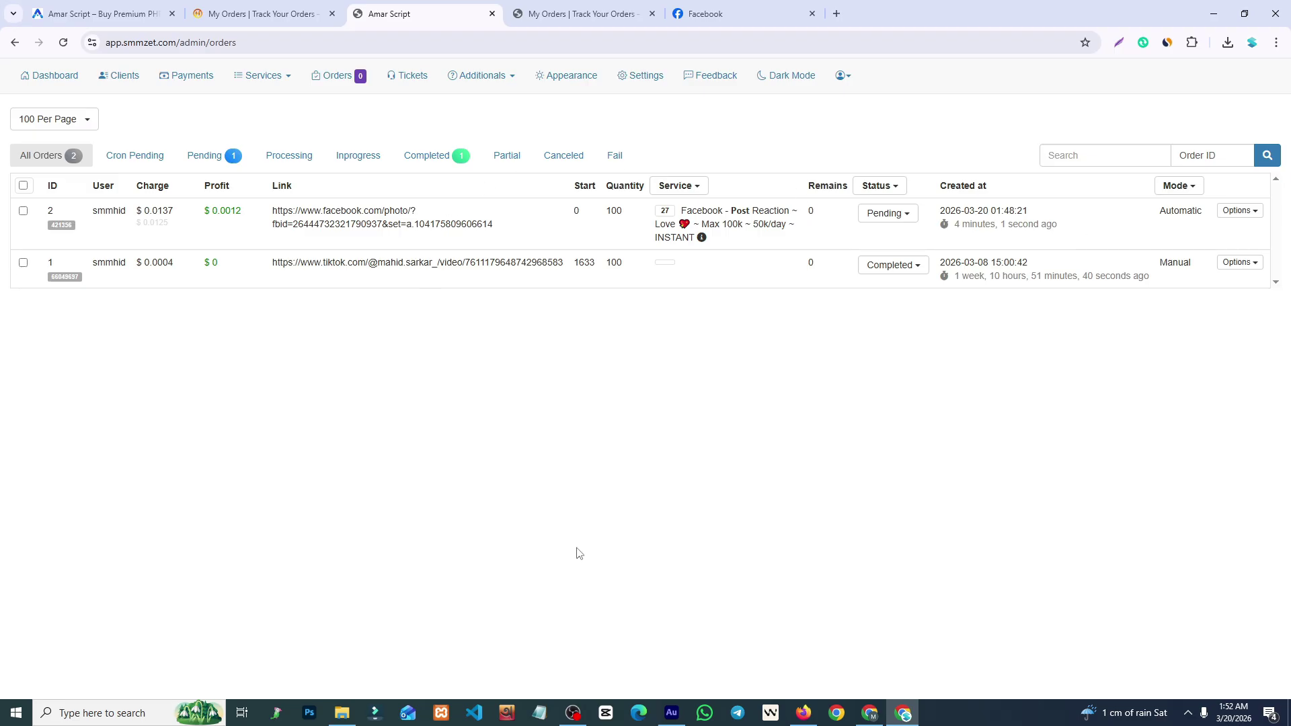
left_click(576, 715)
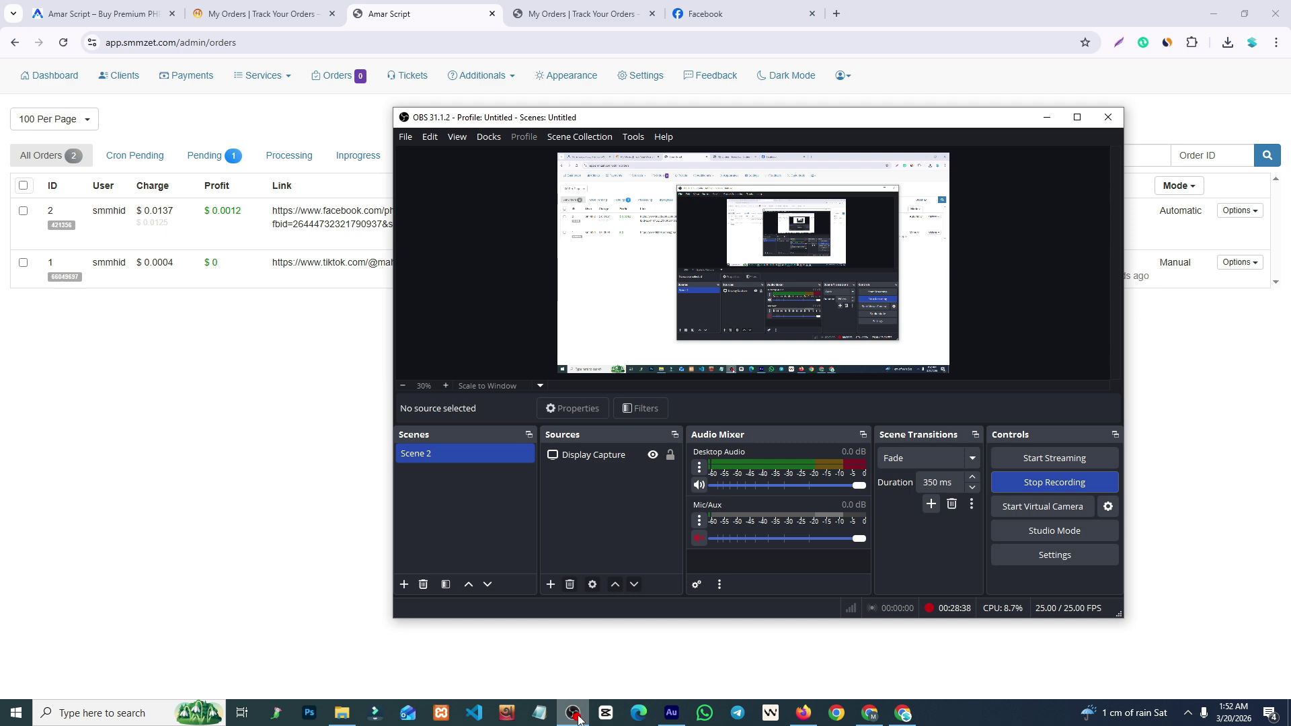
left_click(575, 716)
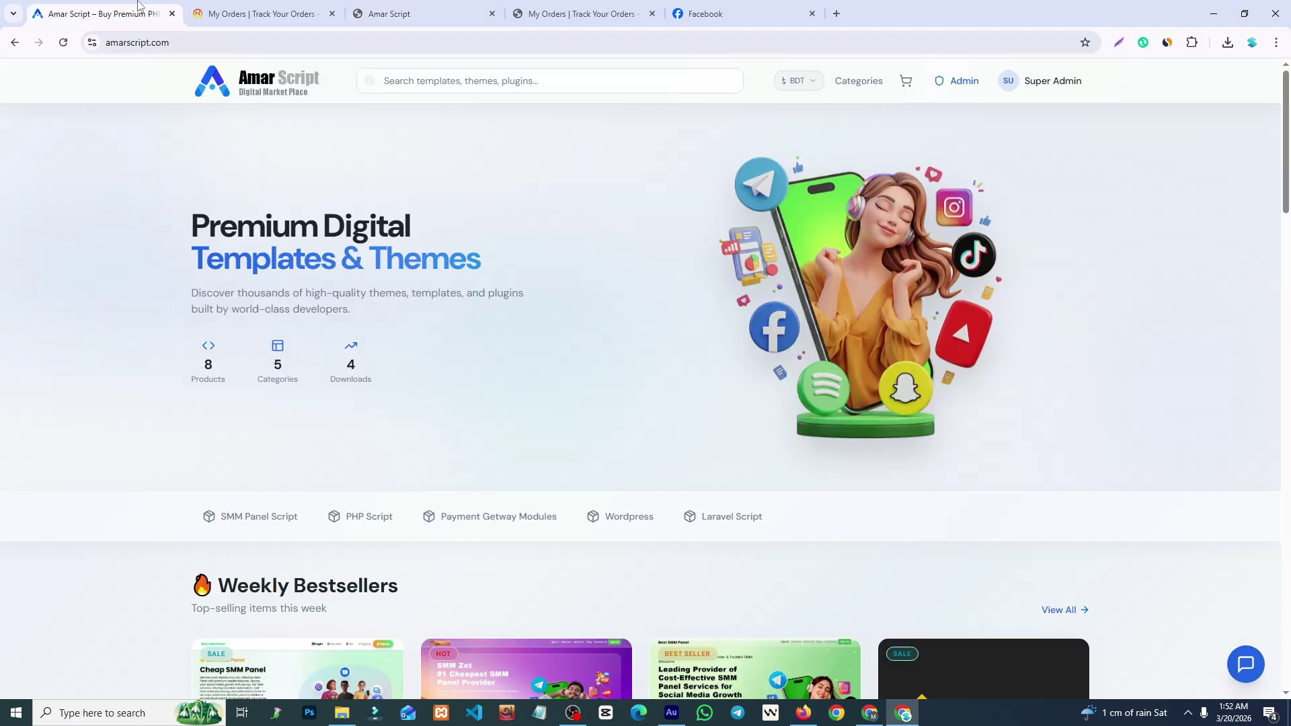
Switch to the Amar Script marketplace site, reload its home page, and look over the Weekly Bestsellers products.
left_click(138, 10)
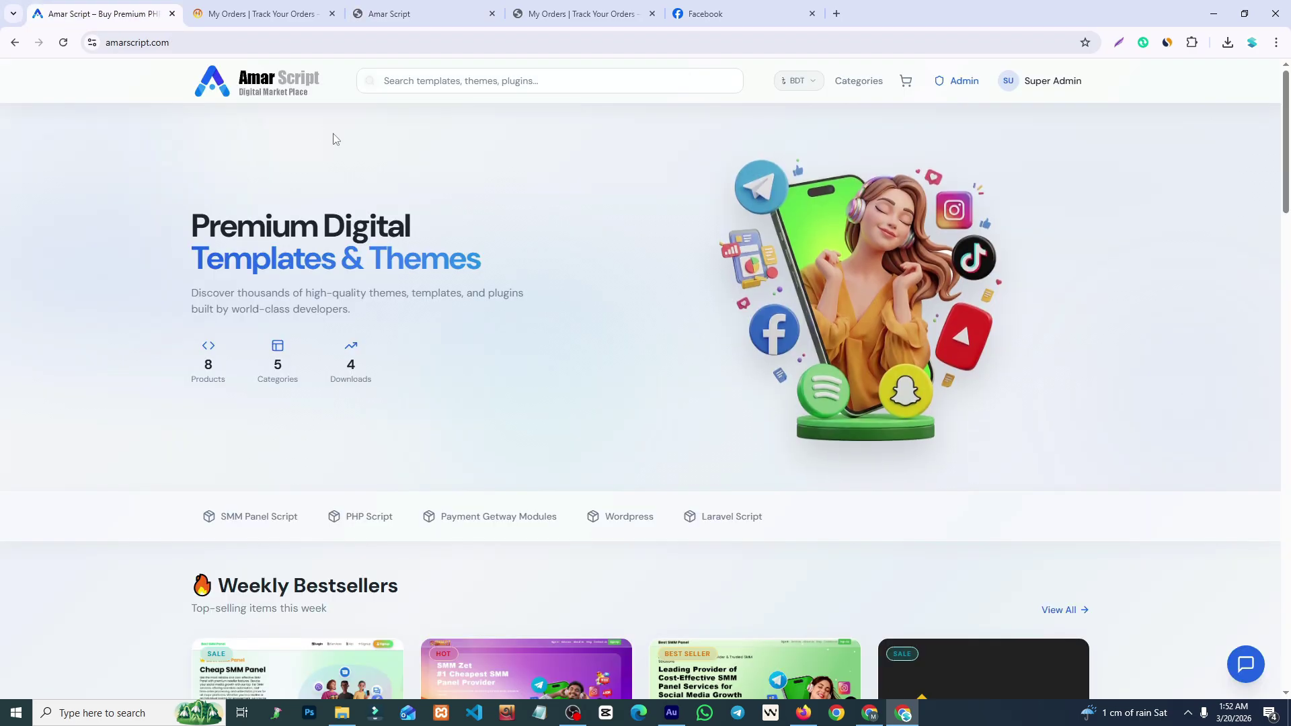
key("F5")
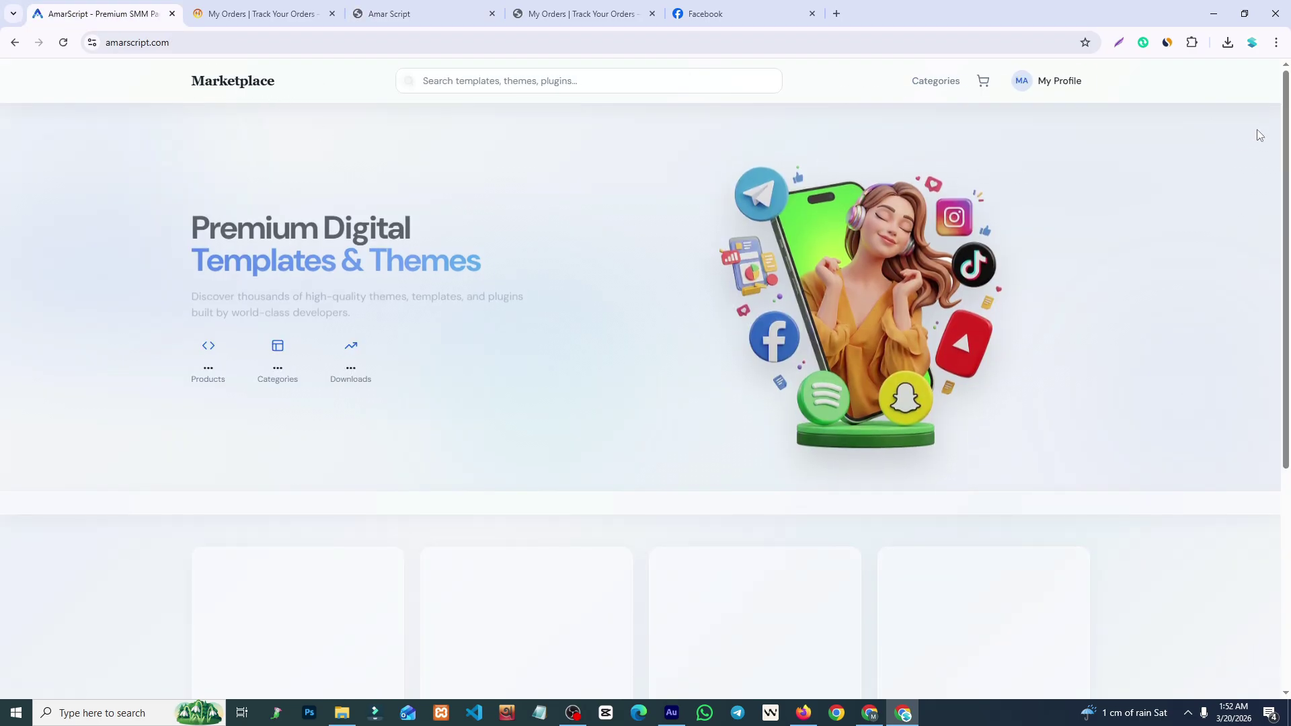
left_click_drag(1289, 118, 1289, 215)
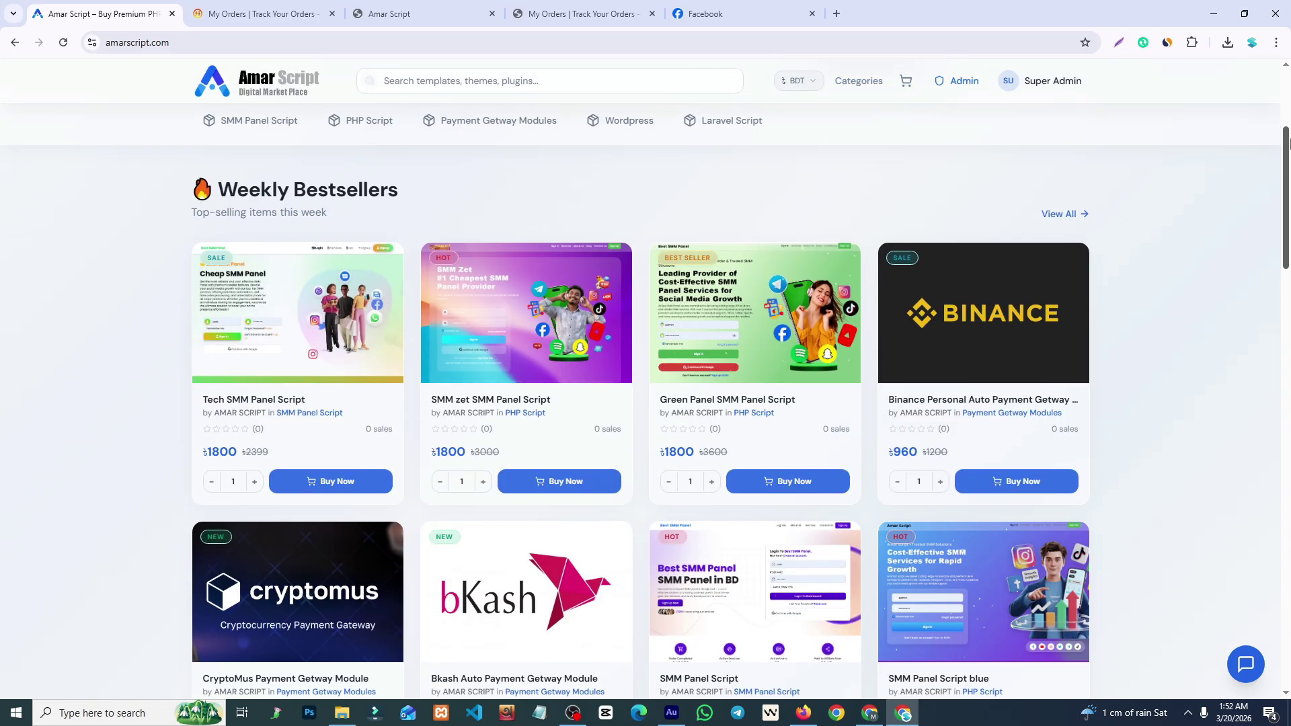
scroll(1075, 99, "up", 5)
Set the Amar Script marketplace's display currency to USD.
left_click(799, 81)
left_click(764, 113)
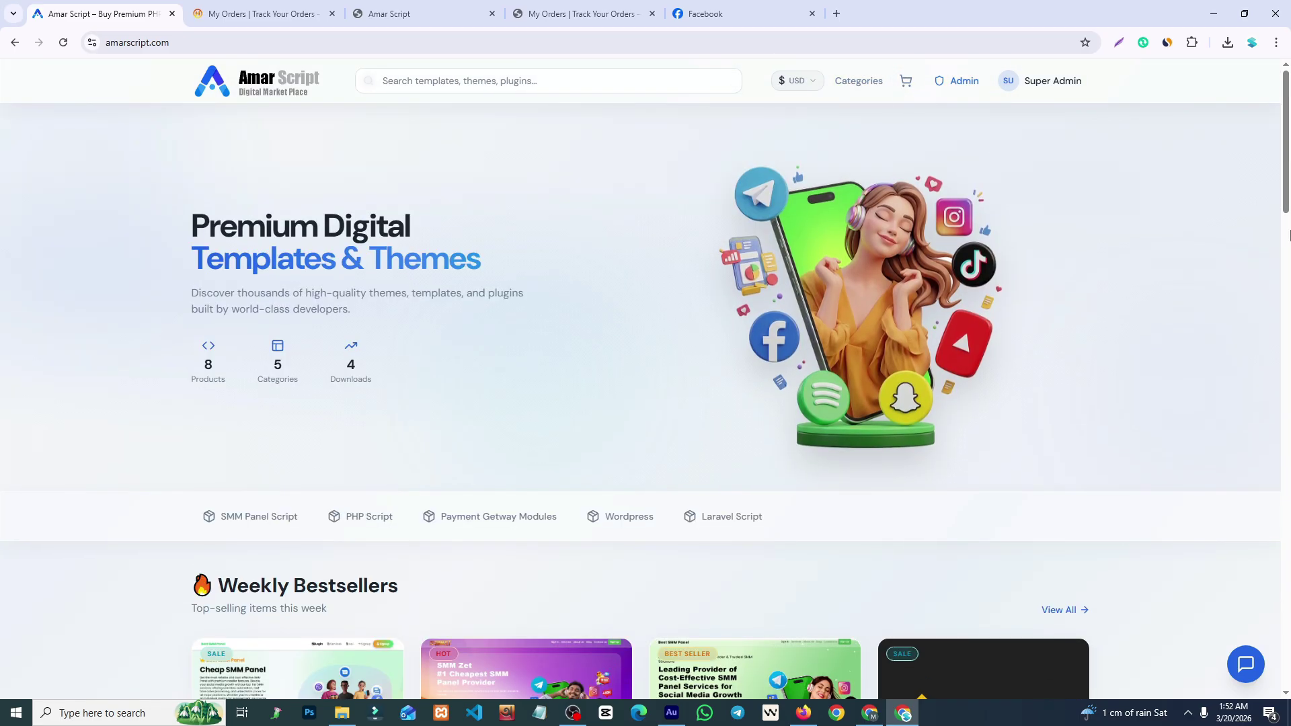
Look over the Weekly Bestsellers and Hot Under $49 products on the marketplace home page, then return to its hero banner.
left_click(1289, 269)
left_click_drag(1289, 249, 1289, 207)
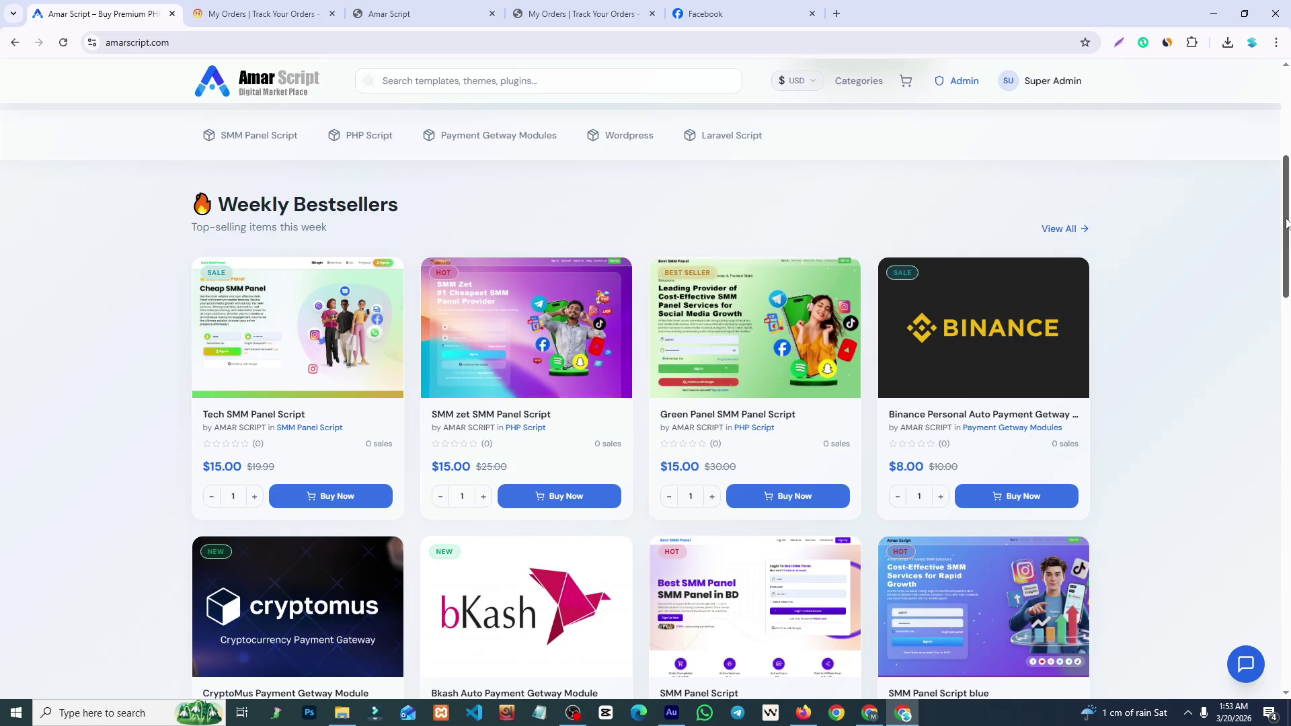
left_click_drag(1289, 219, 1289, 251)
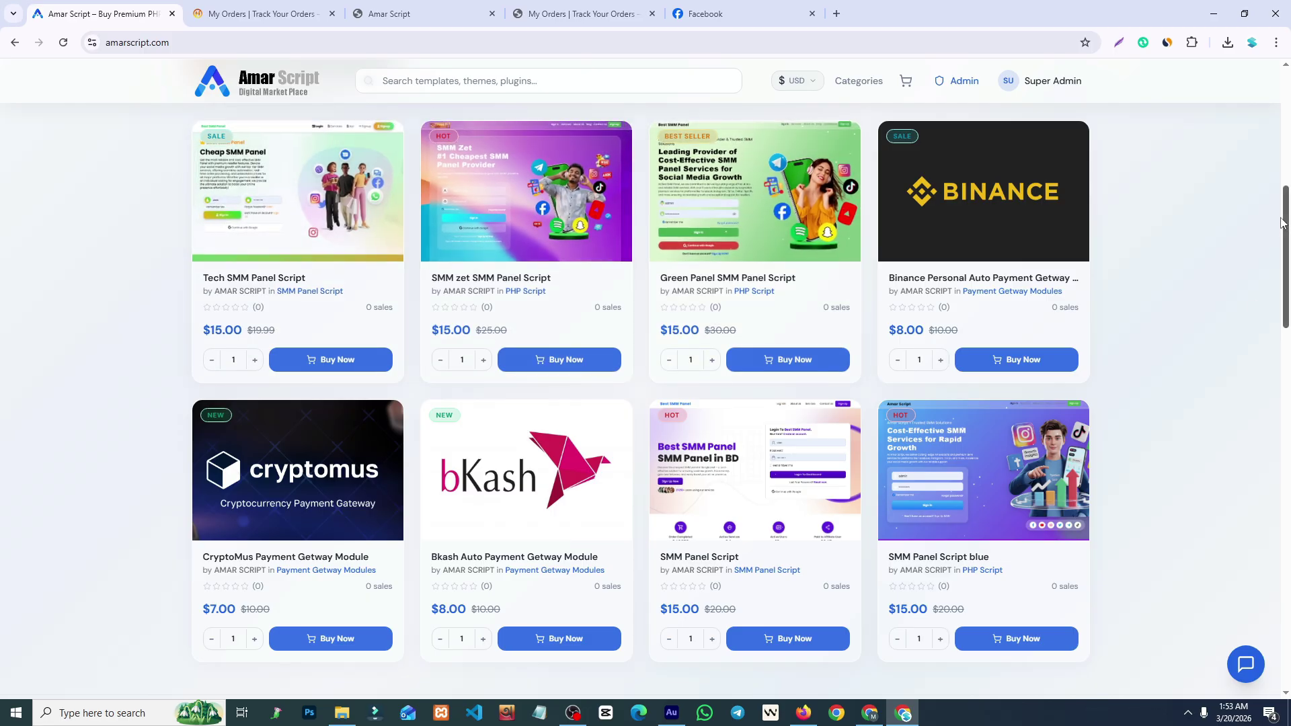
left_click_drag(1282, 223, 1285, 275)
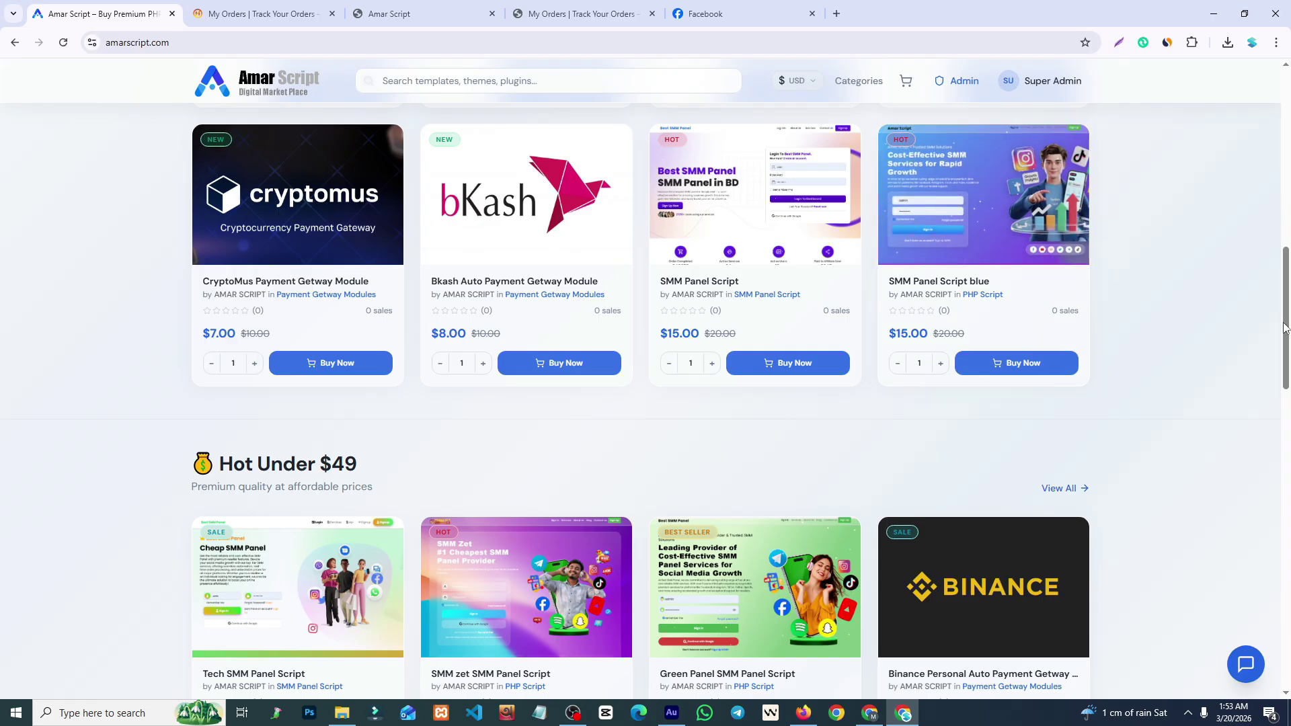
scroll(1173, 299, "up", 4)
left_click_drag(1286, 283, 1289, 156)
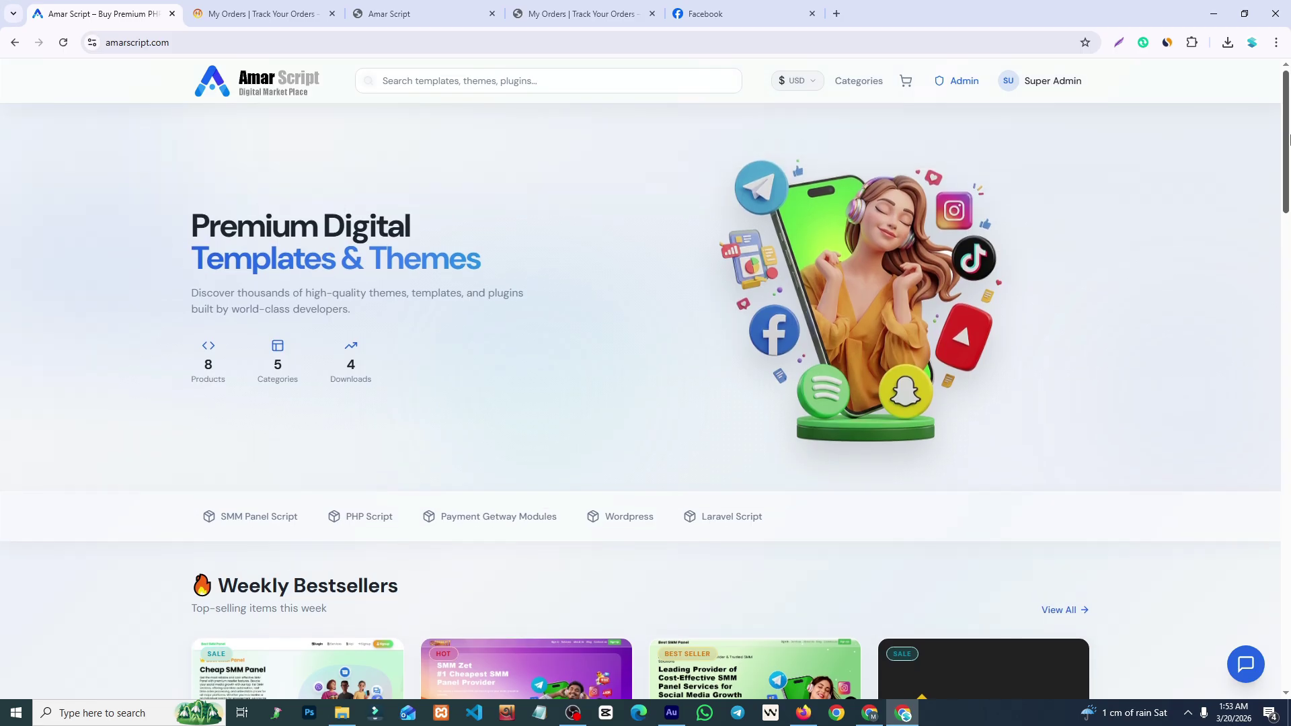
Reload the client order history and compare the order statuses with those in the admin orders list.
left_click(608, 7)
left_click(63, 43)
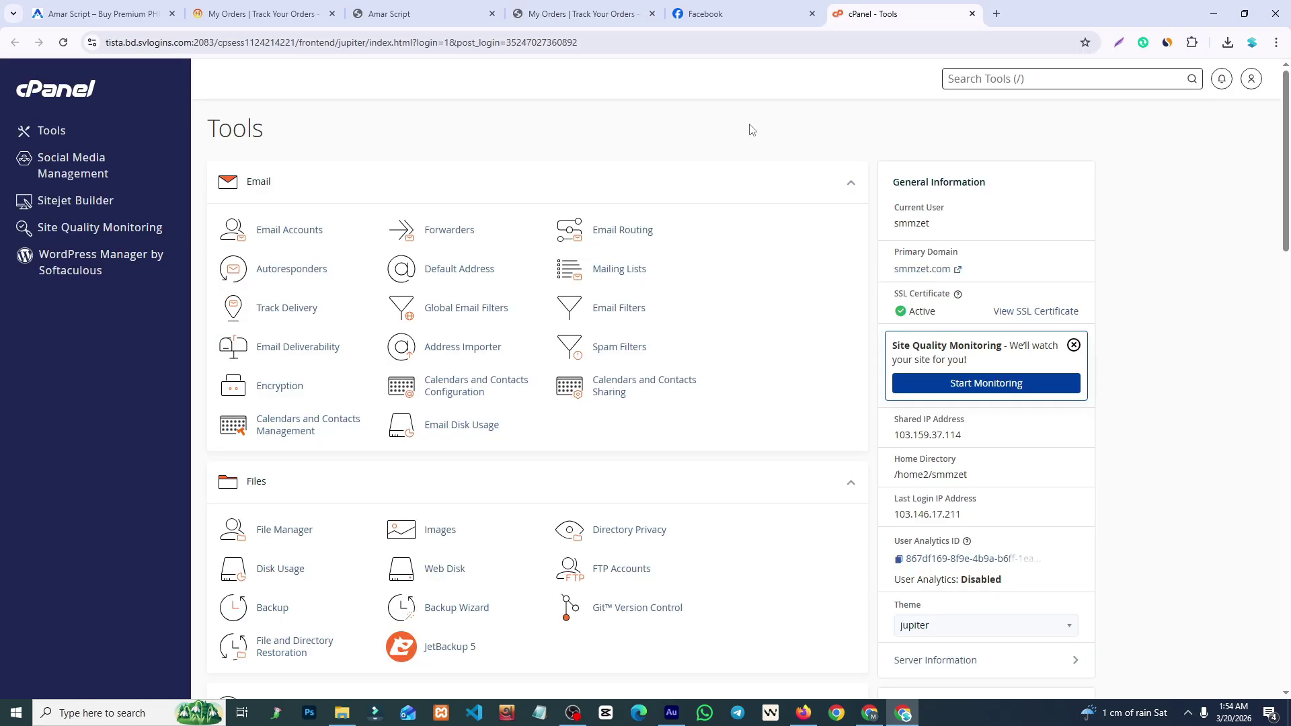
left_click(415, 13)
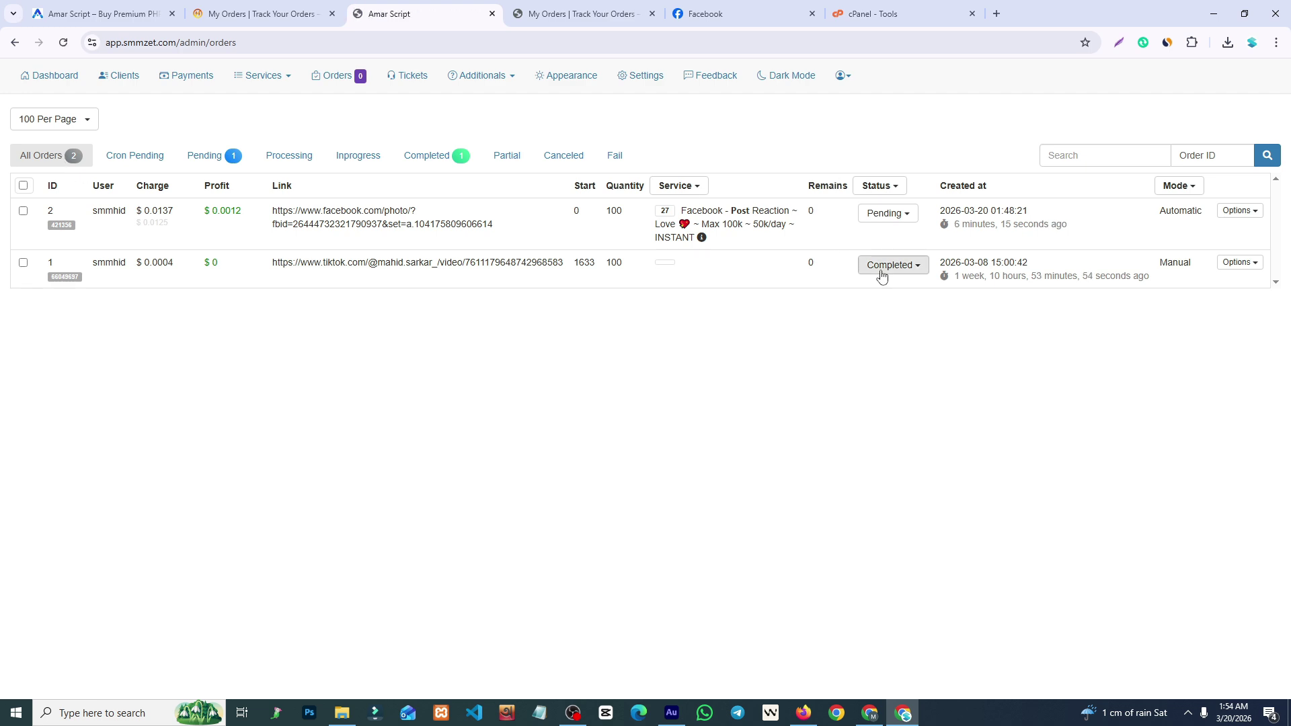
Switch to cPanel, open the app.smmzet.com/application/automations/cronjobs folder in File Manager, and select run.php.
left_click(874, 13)
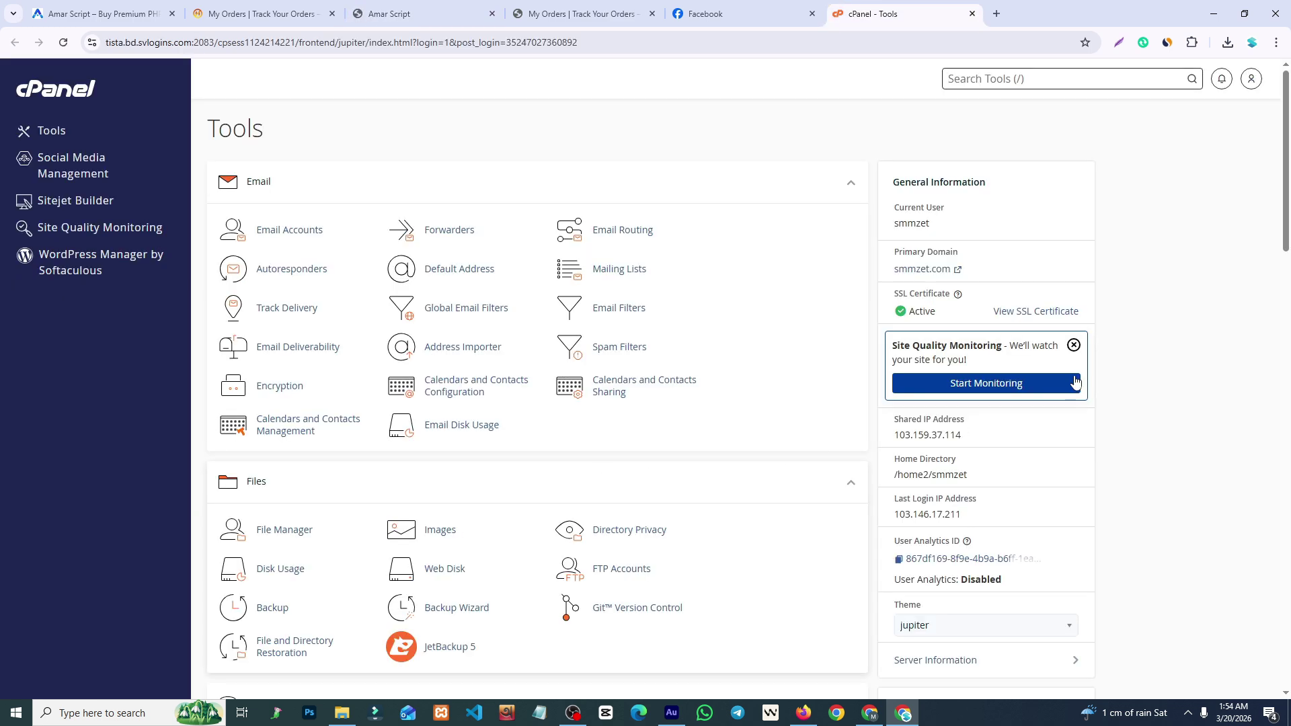
scroll(652, 345, "down", 2)
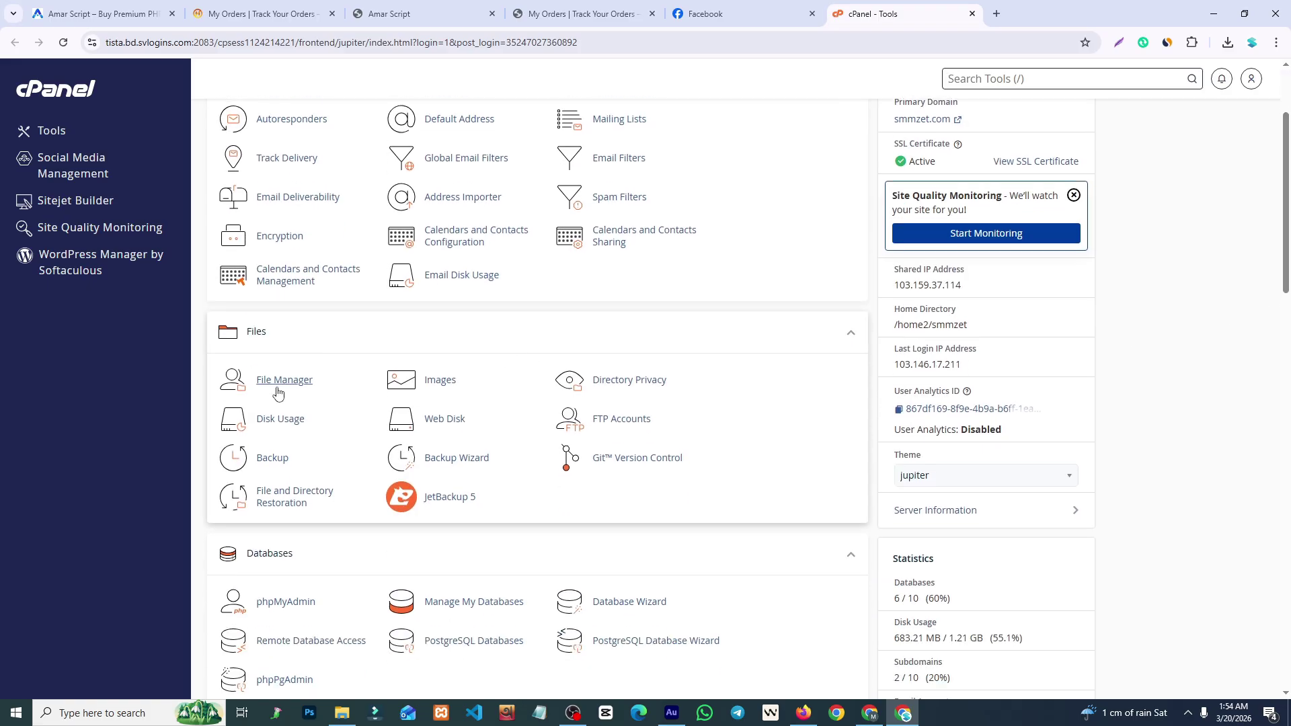
left_click(299, 383)
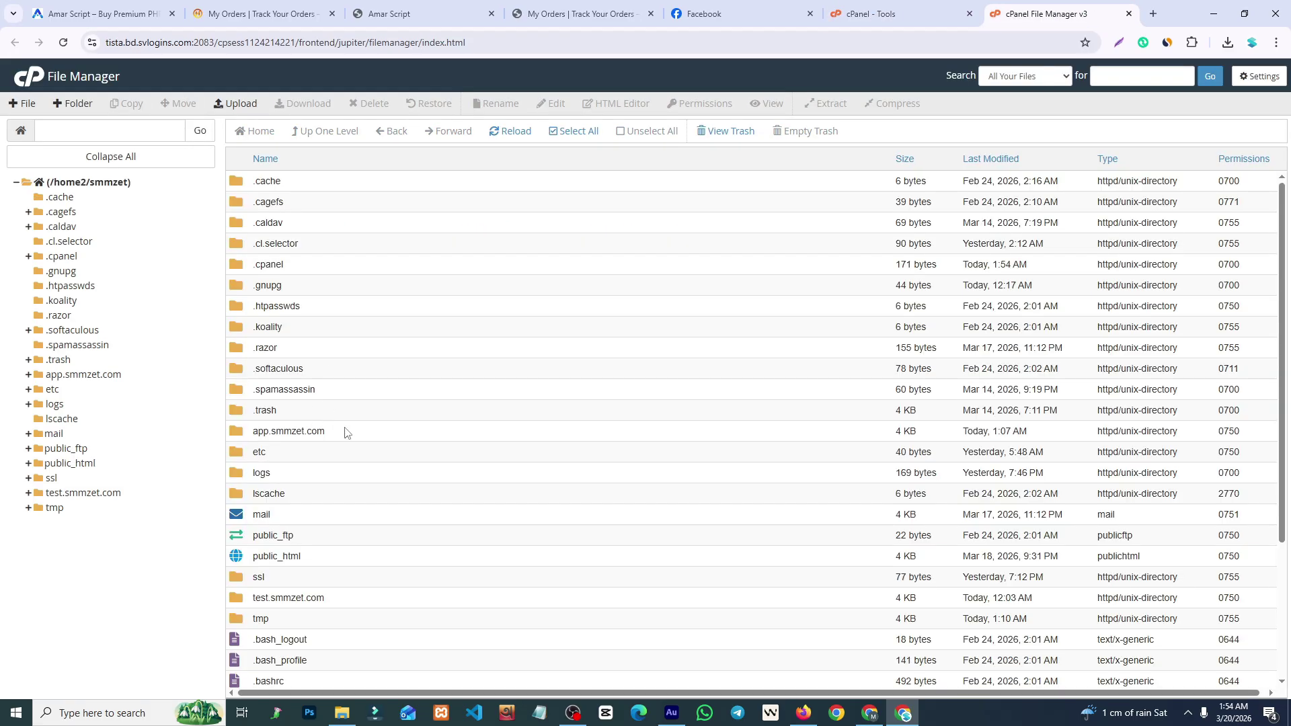
double_click(345, 432)
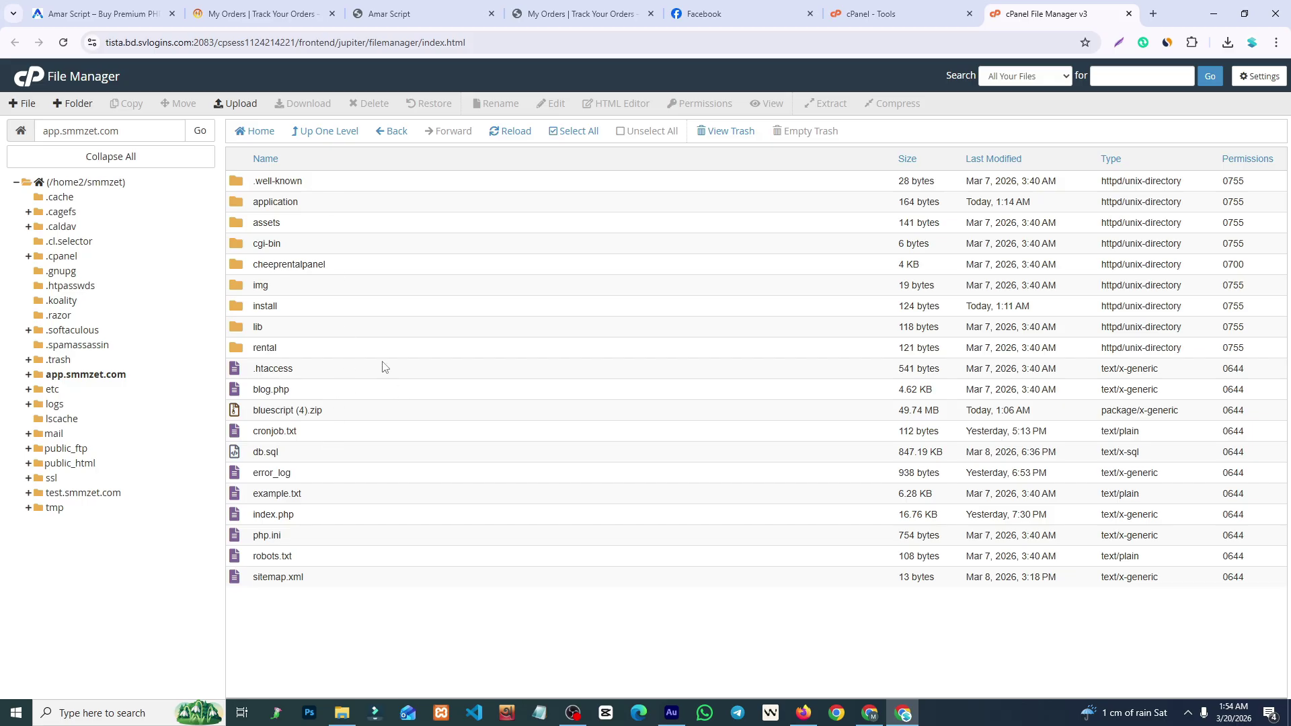
double_click(317, 203)
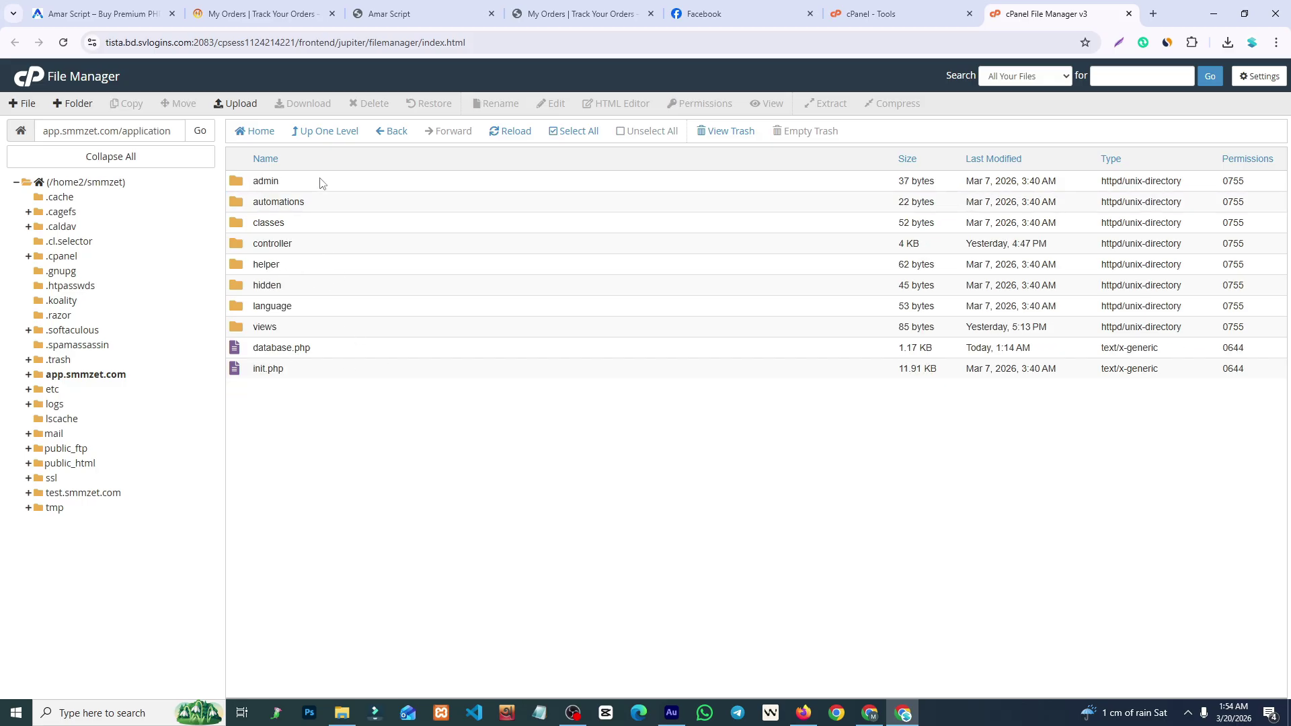
double_click(322, 203)
double_click(323, 183)
left_click(309, 391)
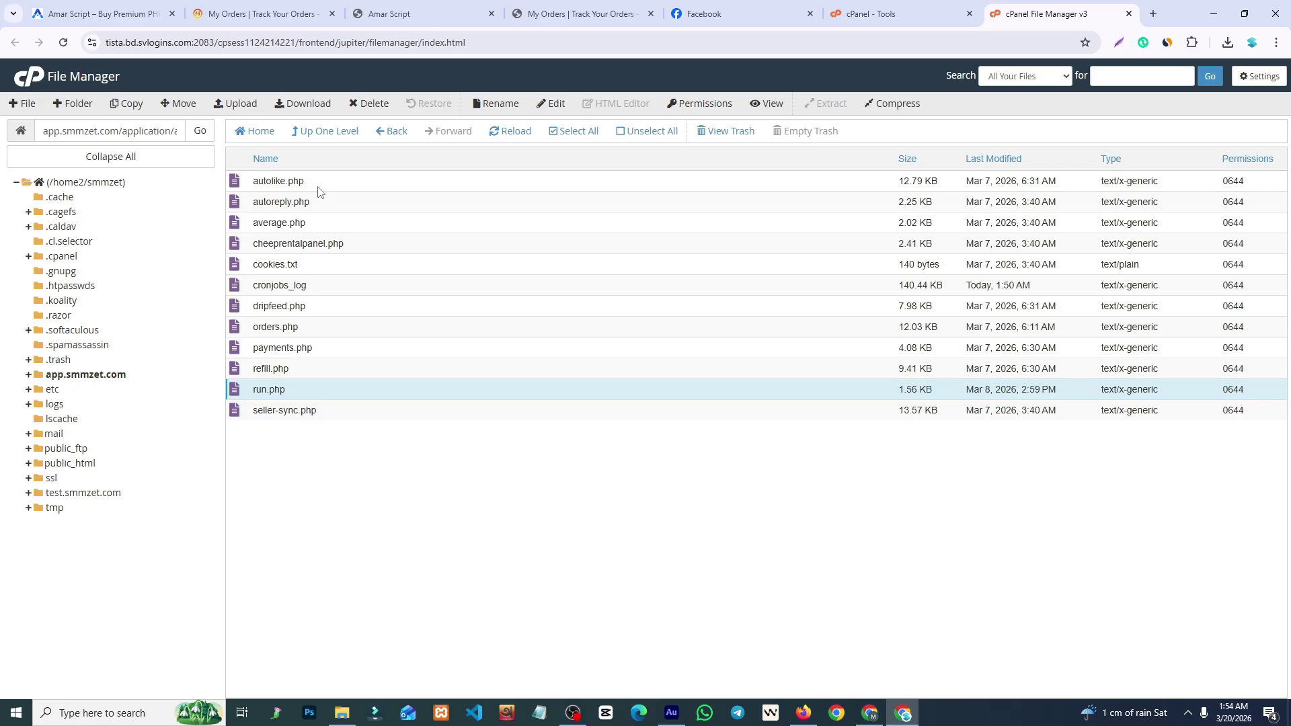
View the cronjobs_log file through to its latest entries, then refresh the admin orders list.
right_click(315, 289)
left_click(345, 321)
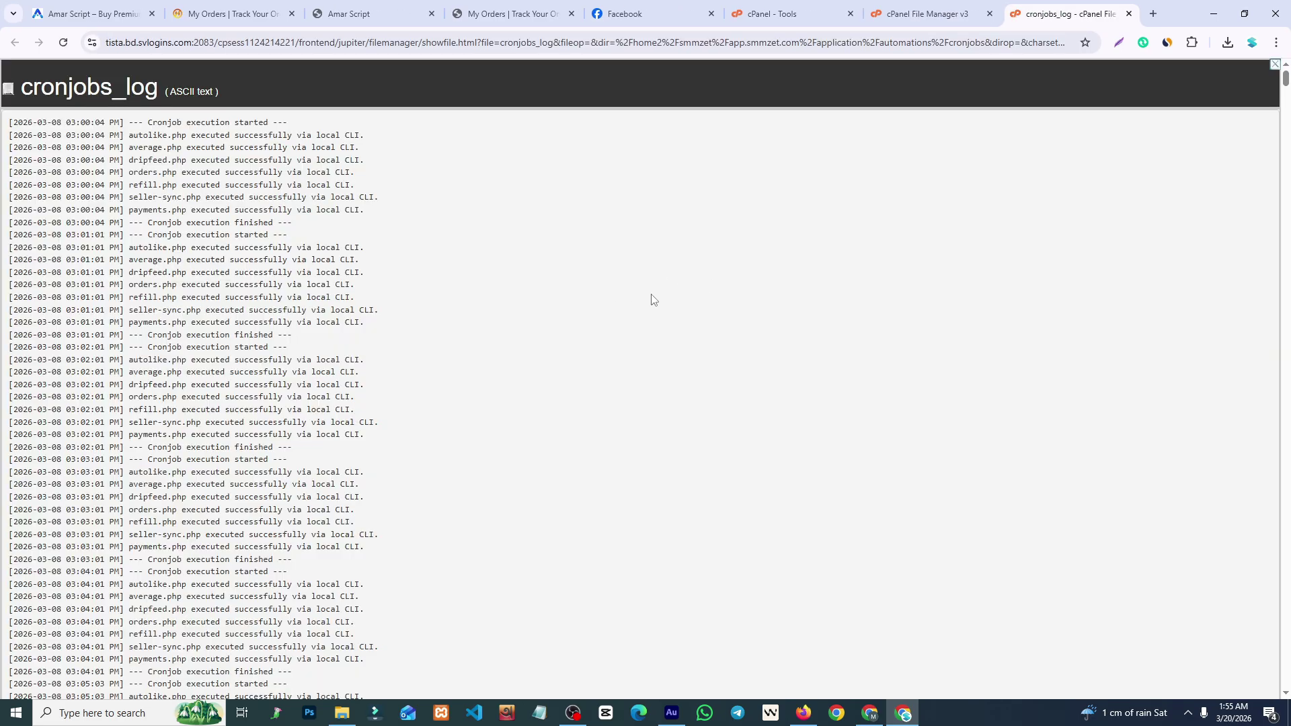
left_click_drag(1286, 79, 1285, 680)
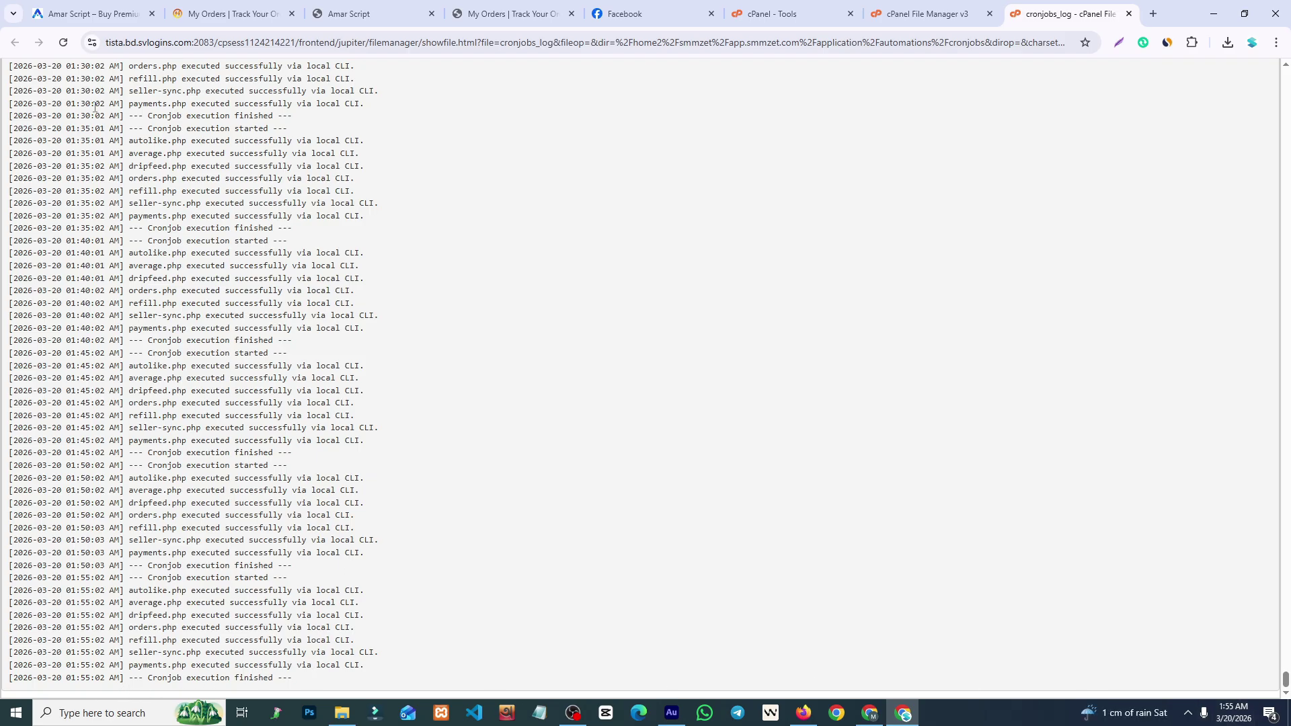
left_click(346, 13)
left_click(42, 151)
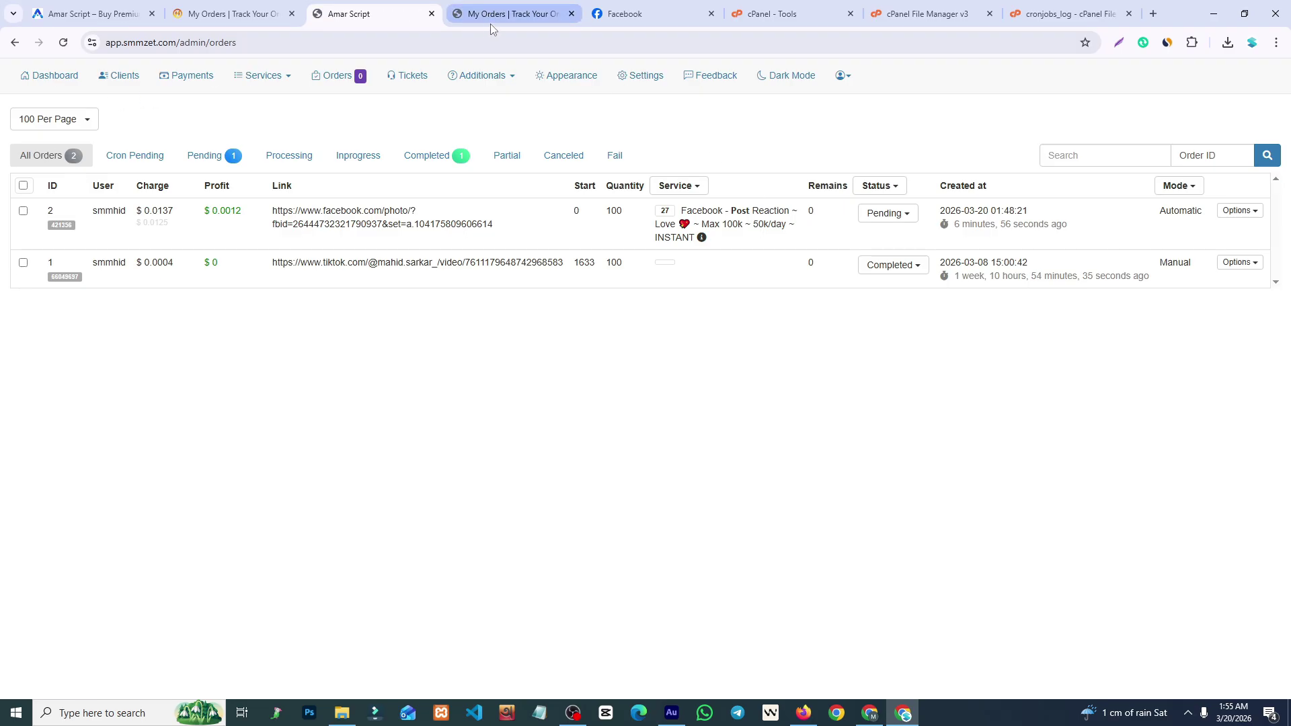
Return to File Manager and open run.php from the cronjobs folder for editing.
left_click(921, 7)
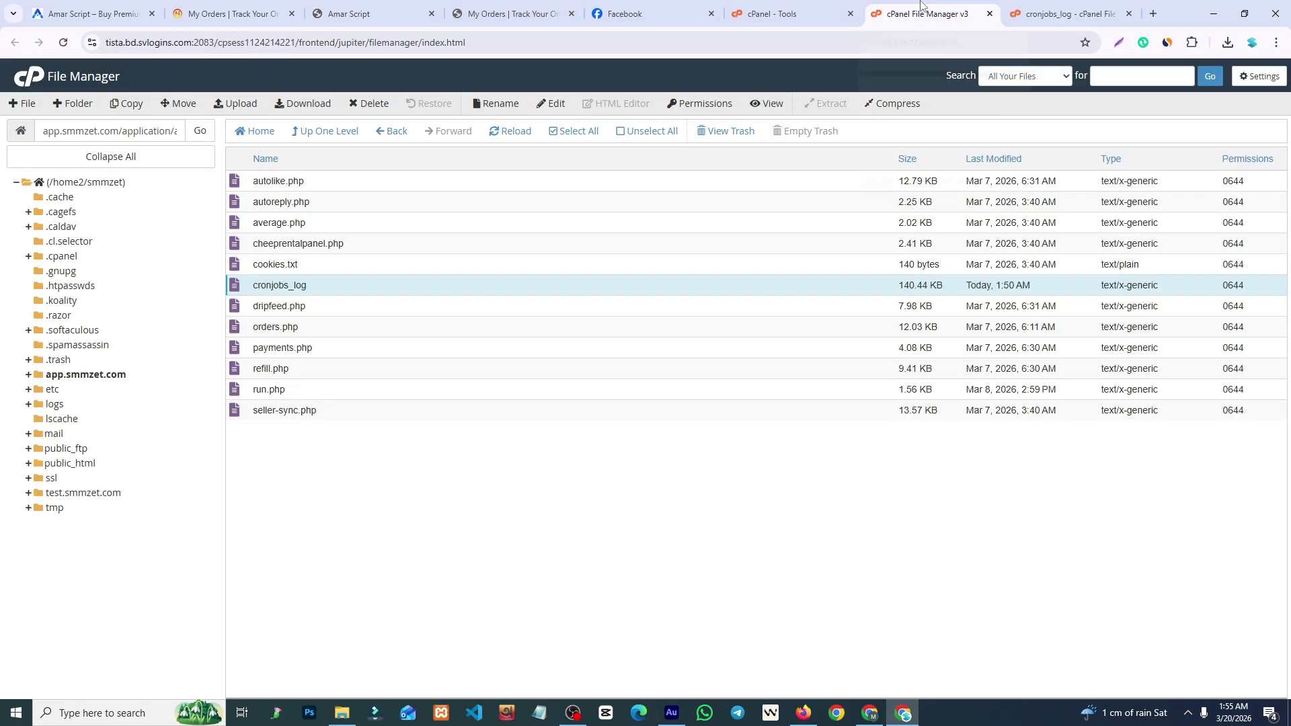
left_click(333, 388)
right_click(332, 388)
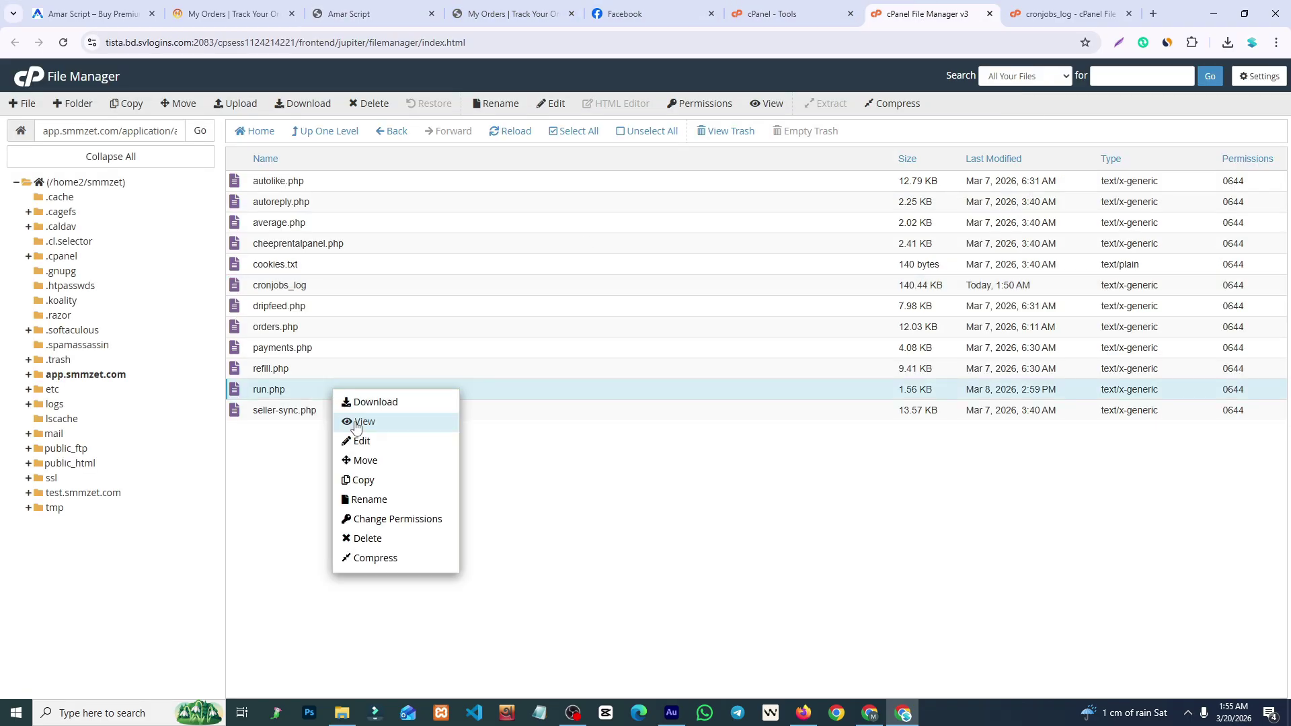
left_click(361, 441)
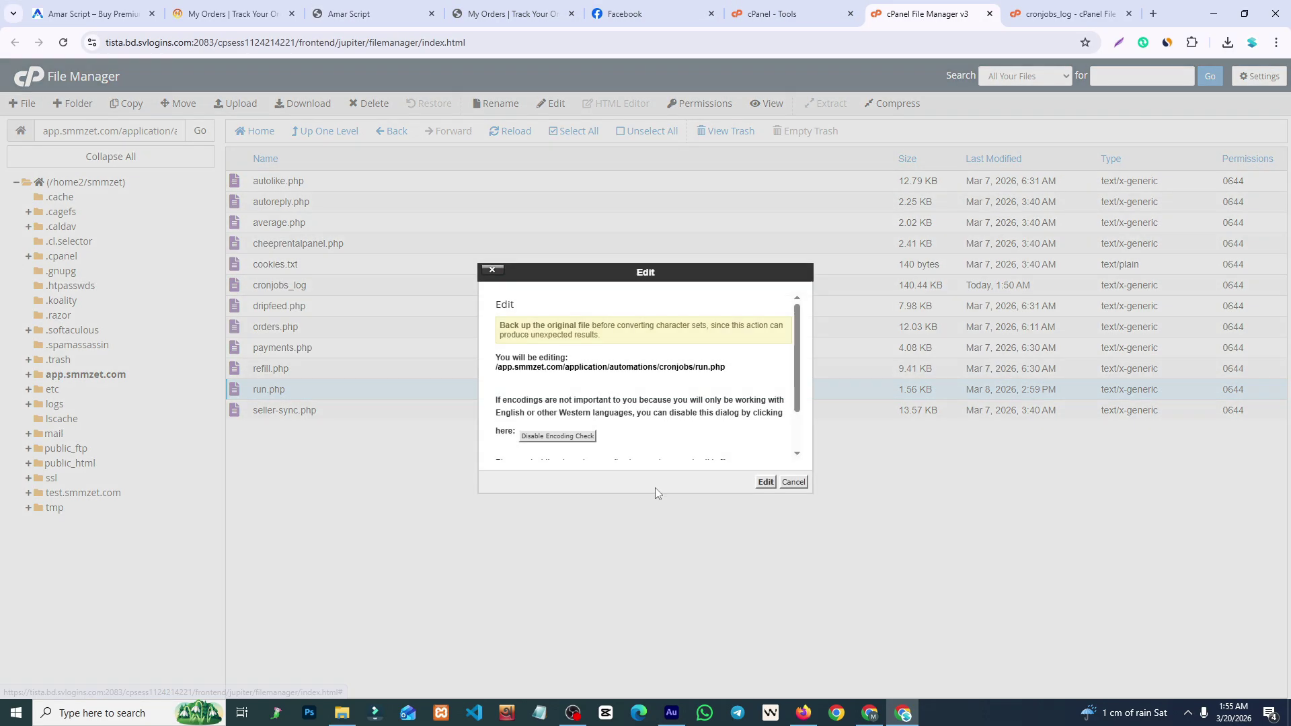
left_click(765, 482)
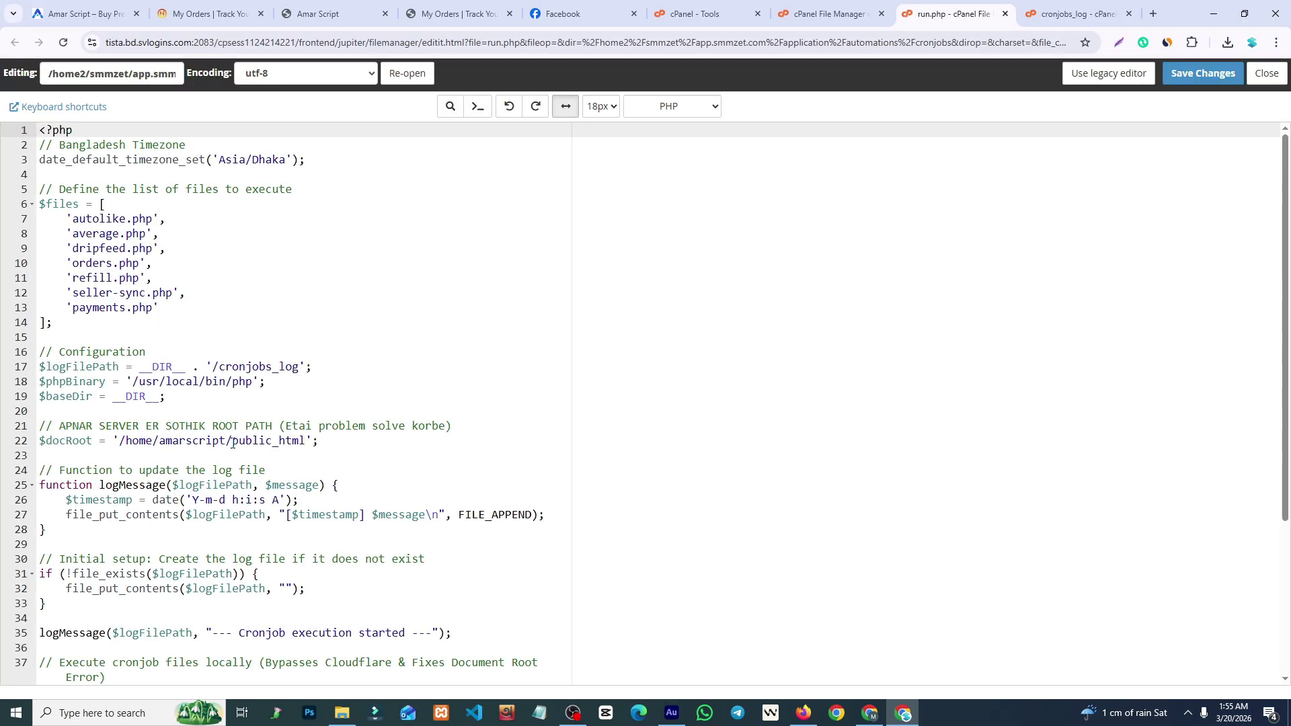
Change the home directory and account folder of the $docRoot path in run.php to /home2/smmzet.
left_click_drag(226, 441, 156, 442)
left_click(154, 441)
type("2")
left_click_drag(167, 441, 228, 439)
type("ap")
key("BackSpace")
key("BackSpace")
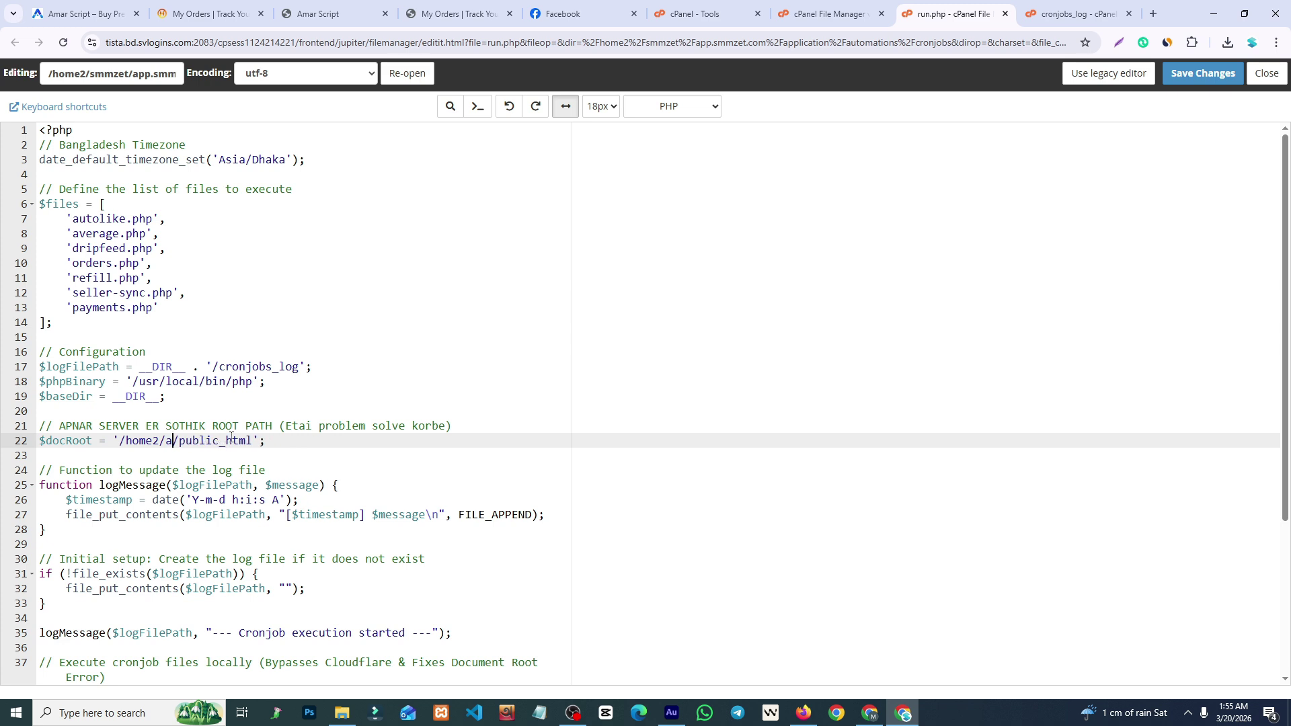
type("smmzet")
Replace public_html in the $docRoot path with app.smmzet.com, then save run.php and close the editor.
scroll(235, 436, "down", 1)
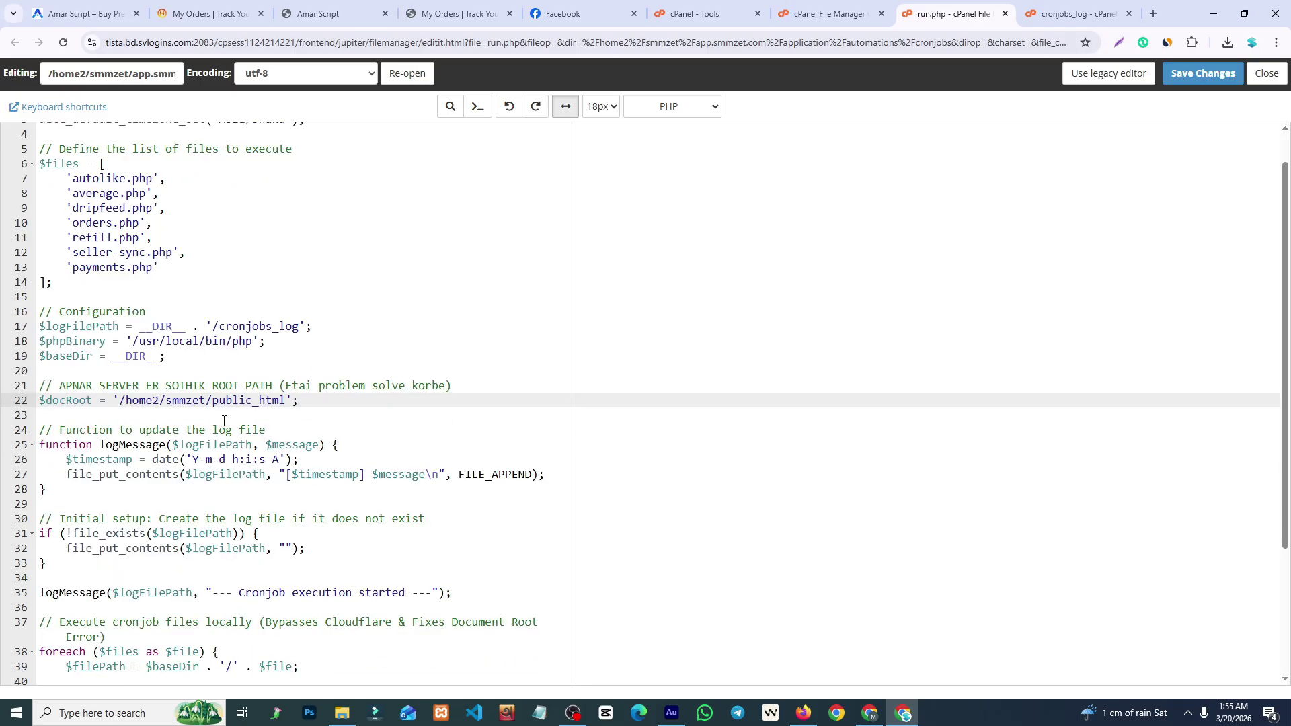
left_click_drag(215, 402, 288, 402)
left_click(215, 401)
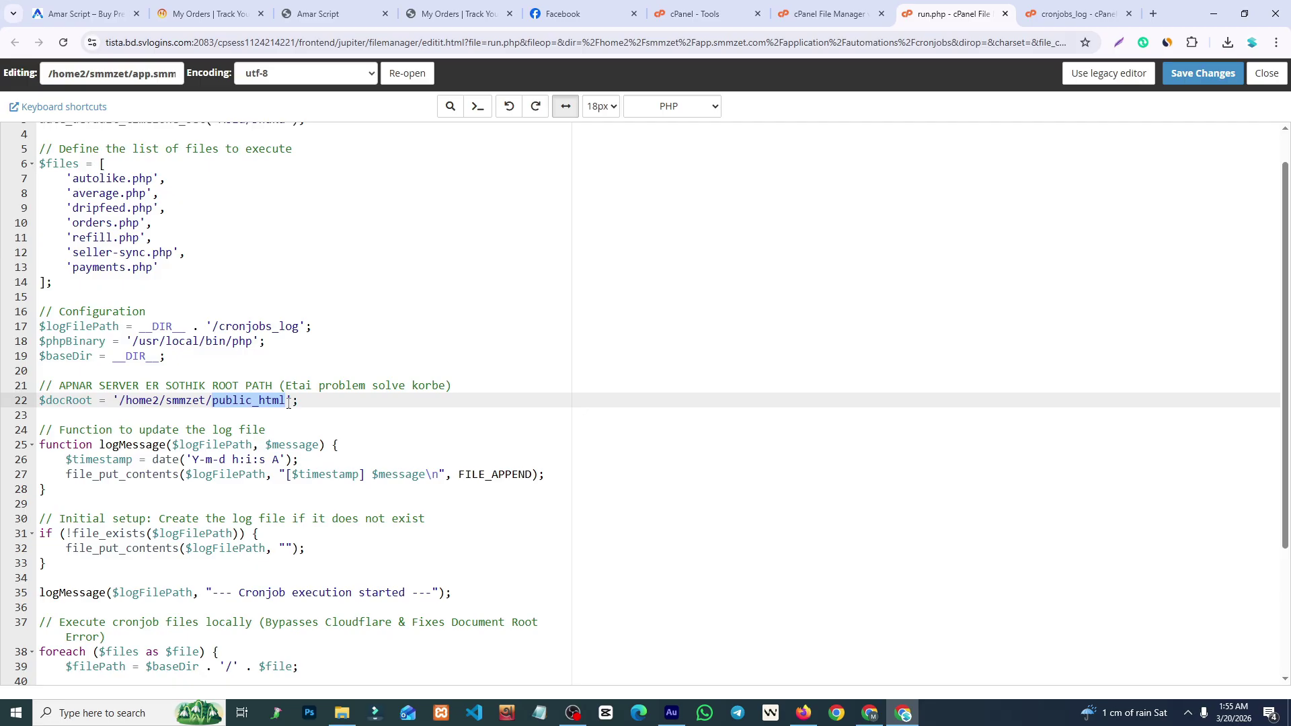
type("app.smmze")
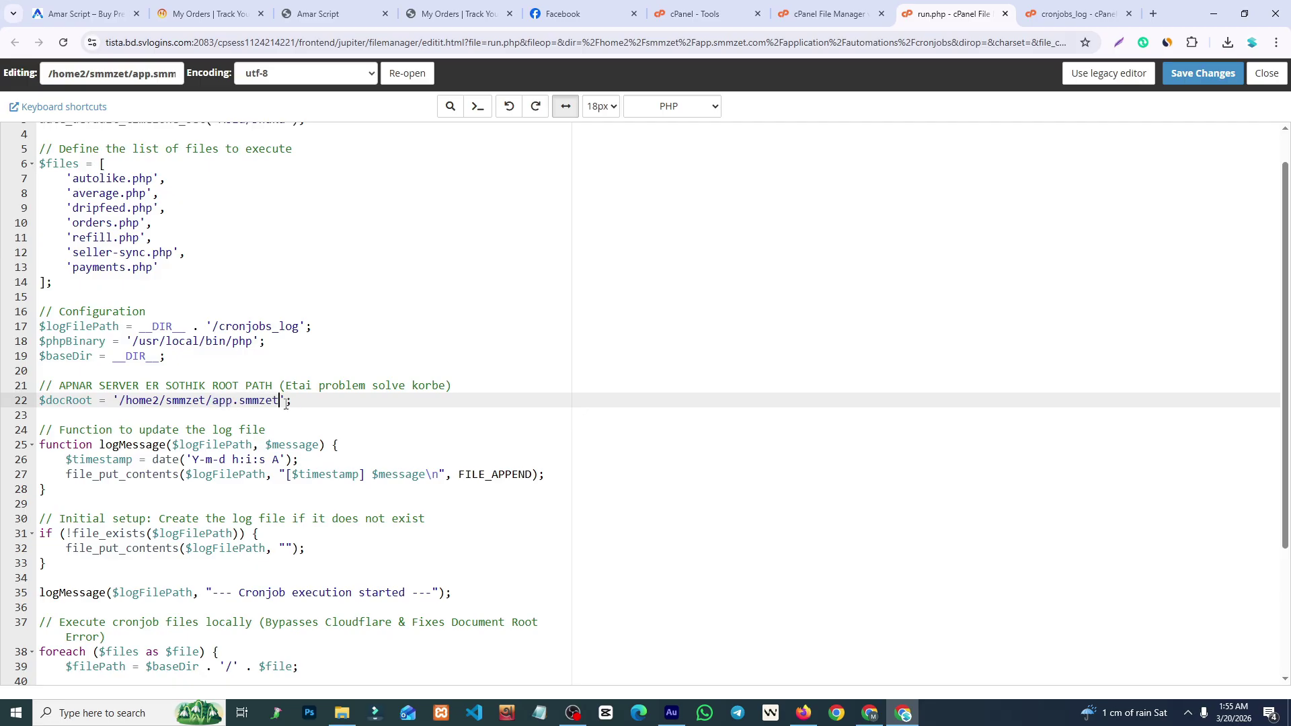
type("t.com")
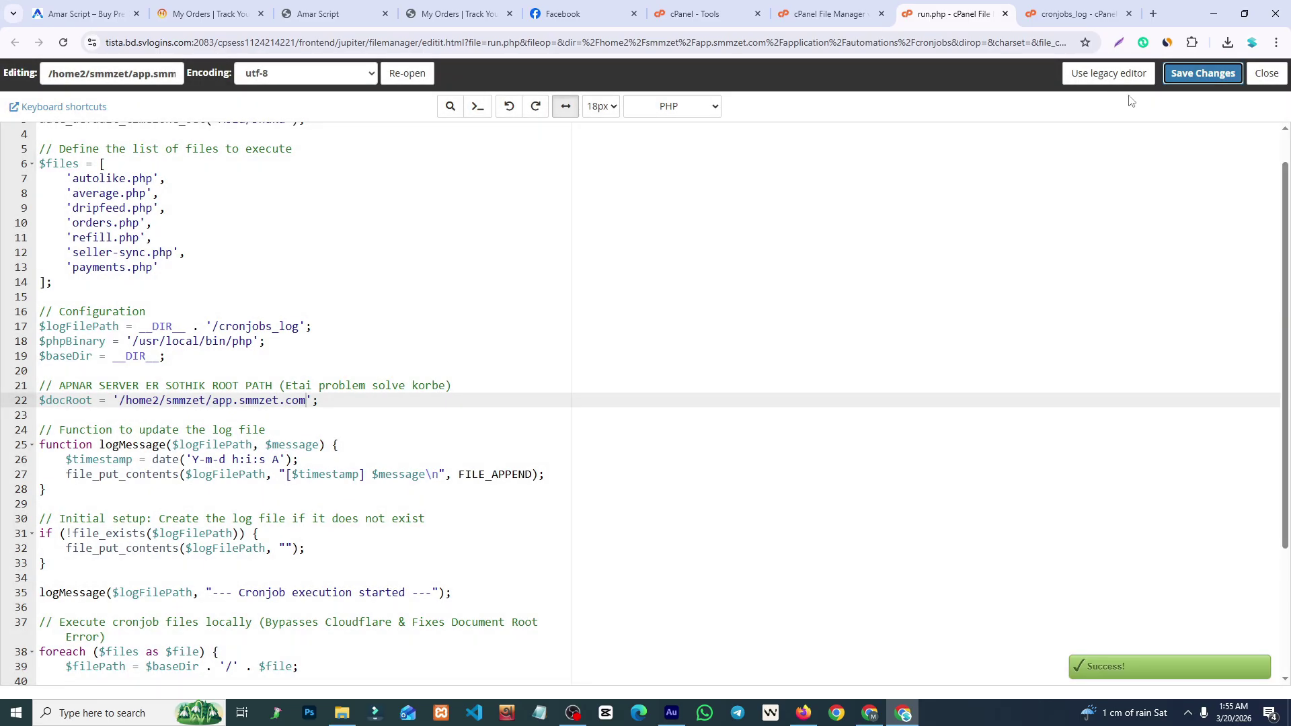
left_click(1254, 76)
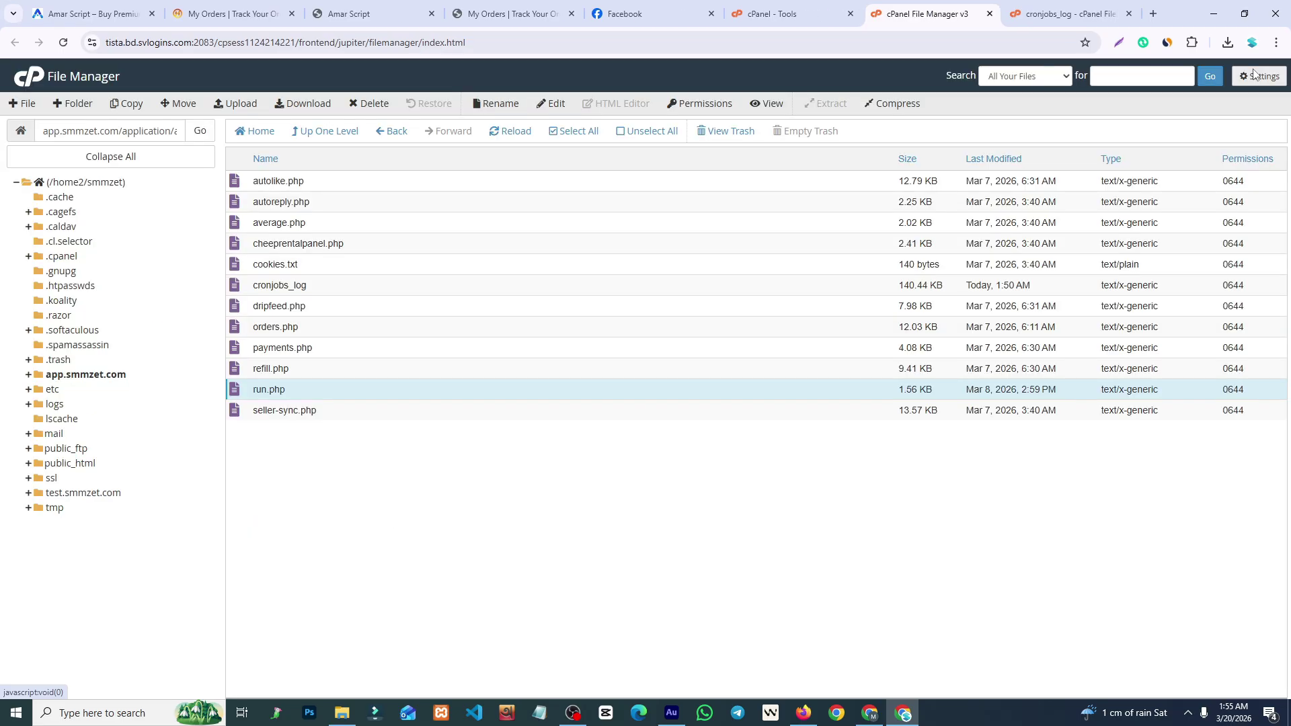
Refresh both the client order history and the admin orders list to check the Facebook reaction order's status.
left_click(515, 12)
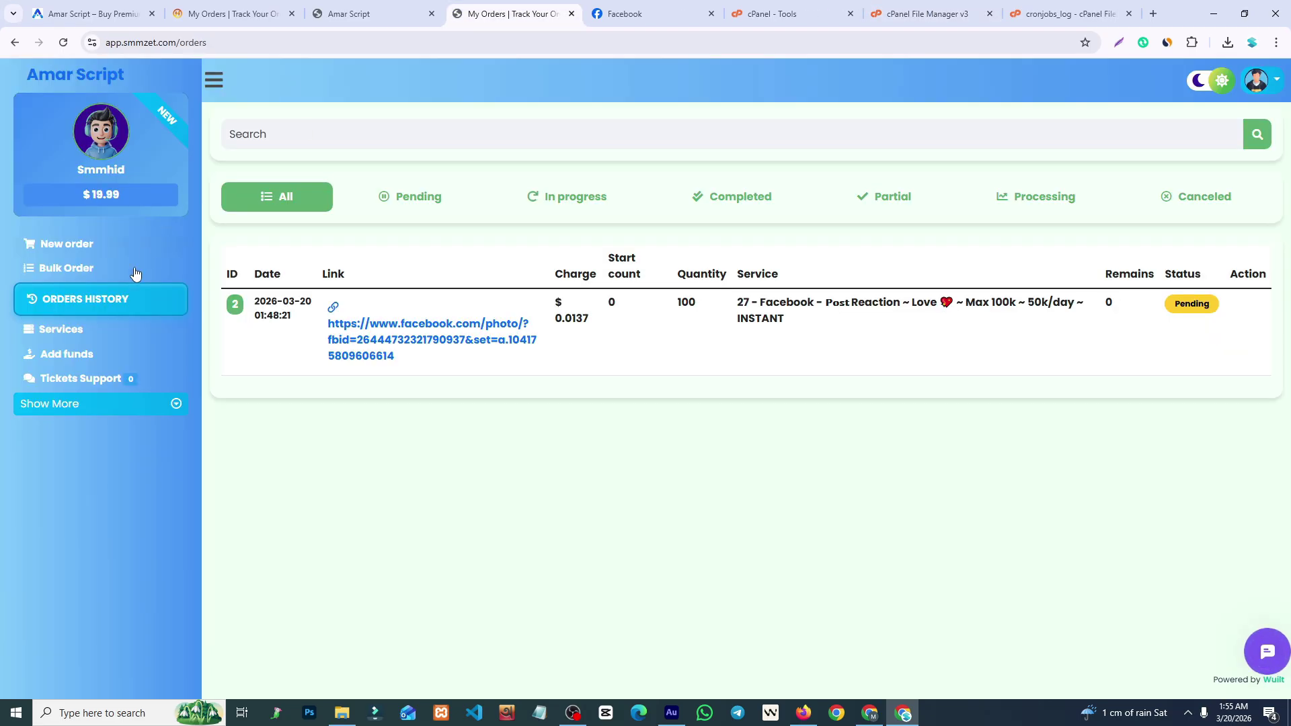
left_click(63, 42)
left_click(377, 6)
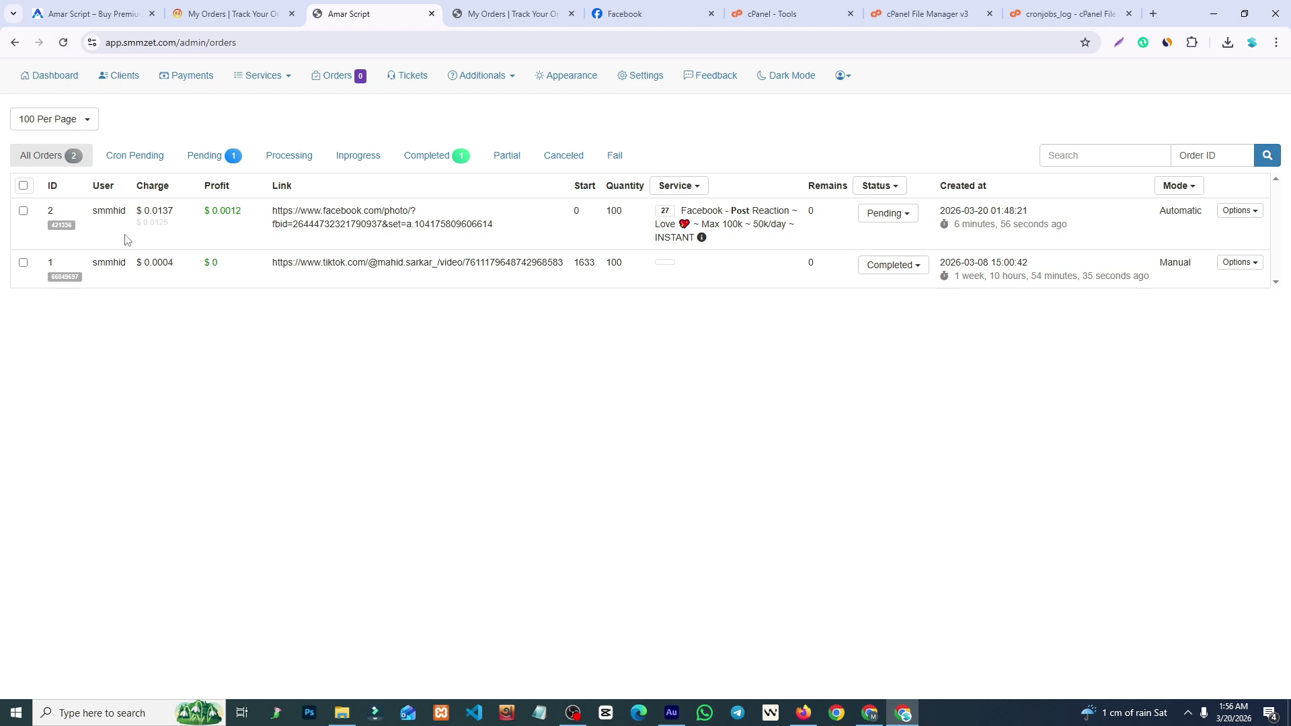
left_click(56, 157)
Reload the cronjobs_log view and check its latest cron execution entries.
left_click(944, 8)
left_click(1018, 9)
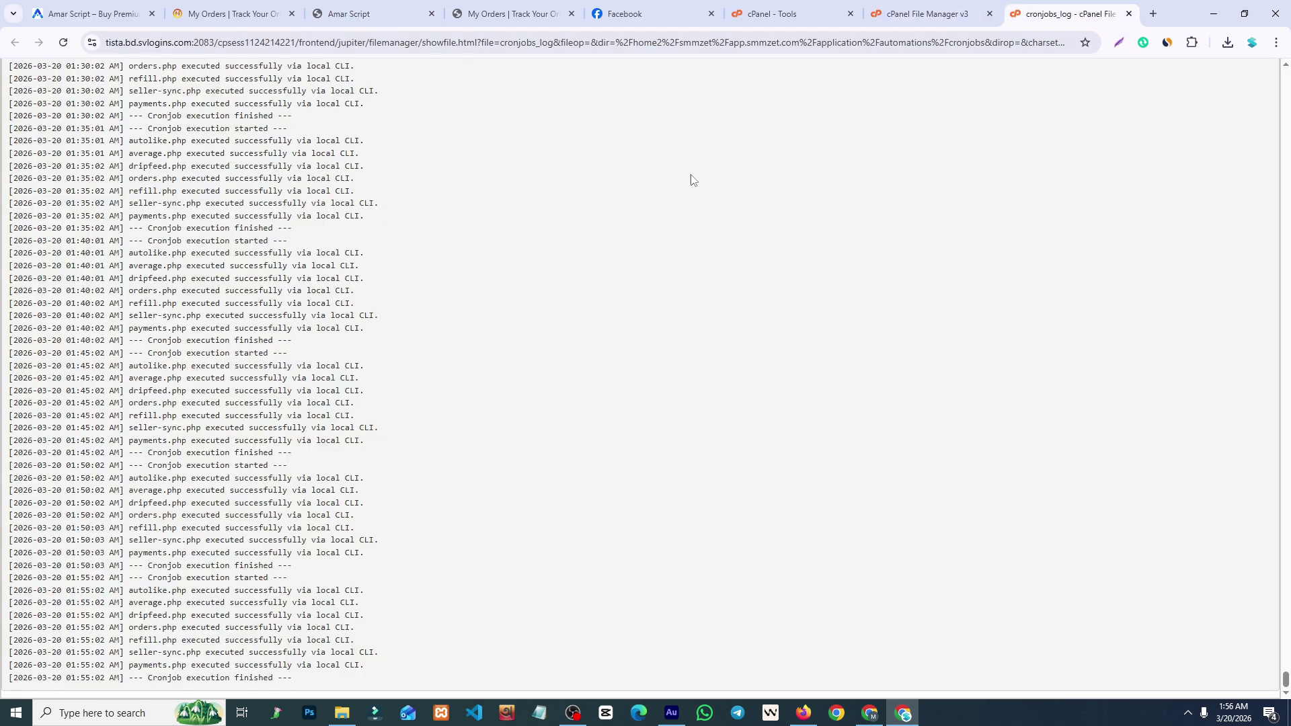
left_click(66, 44)
left_click(61, 43)
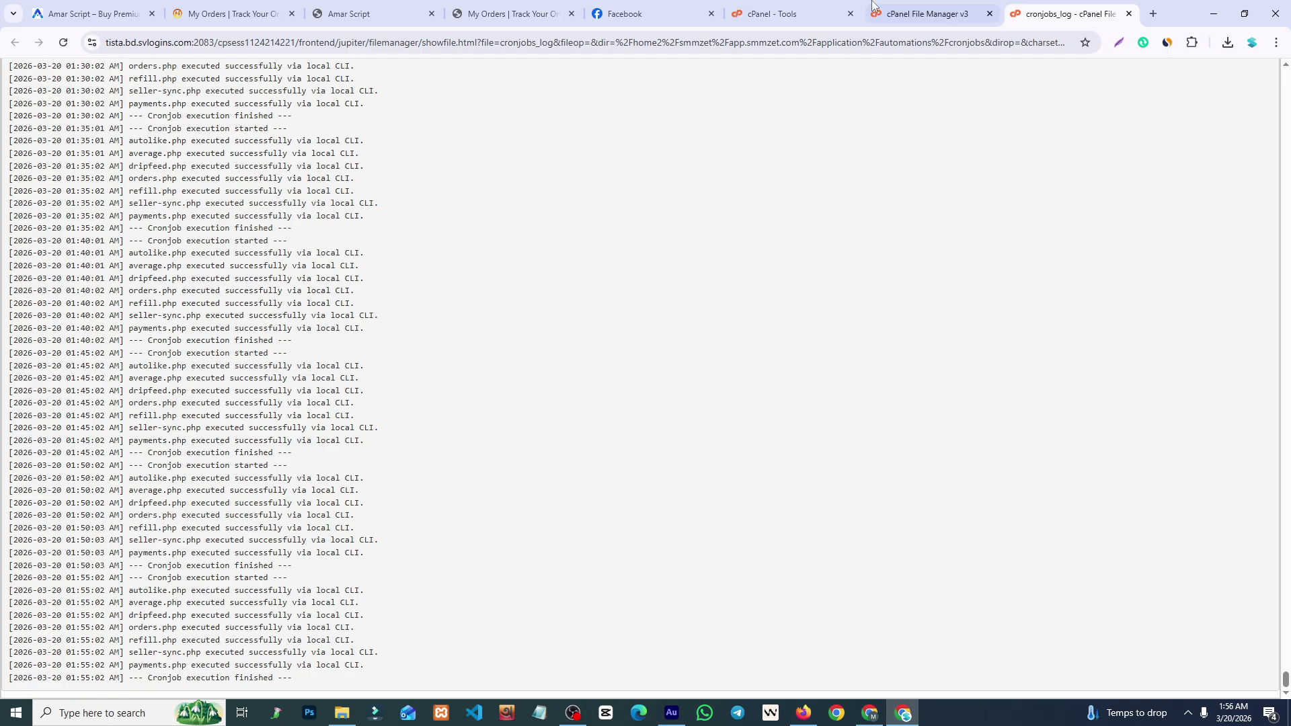
Recheck the order in the client order history and reload the admin orders list.
left_click(514, 13)
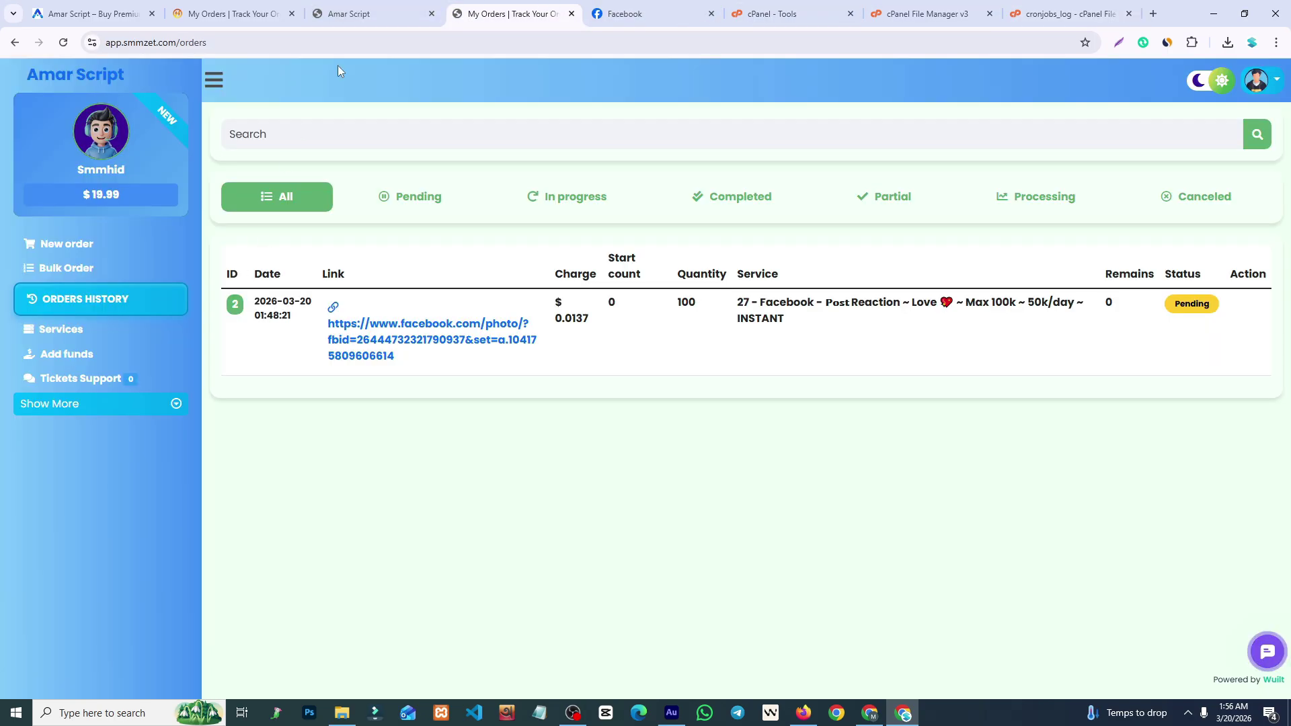
left_click(364, 11)
key("F5")
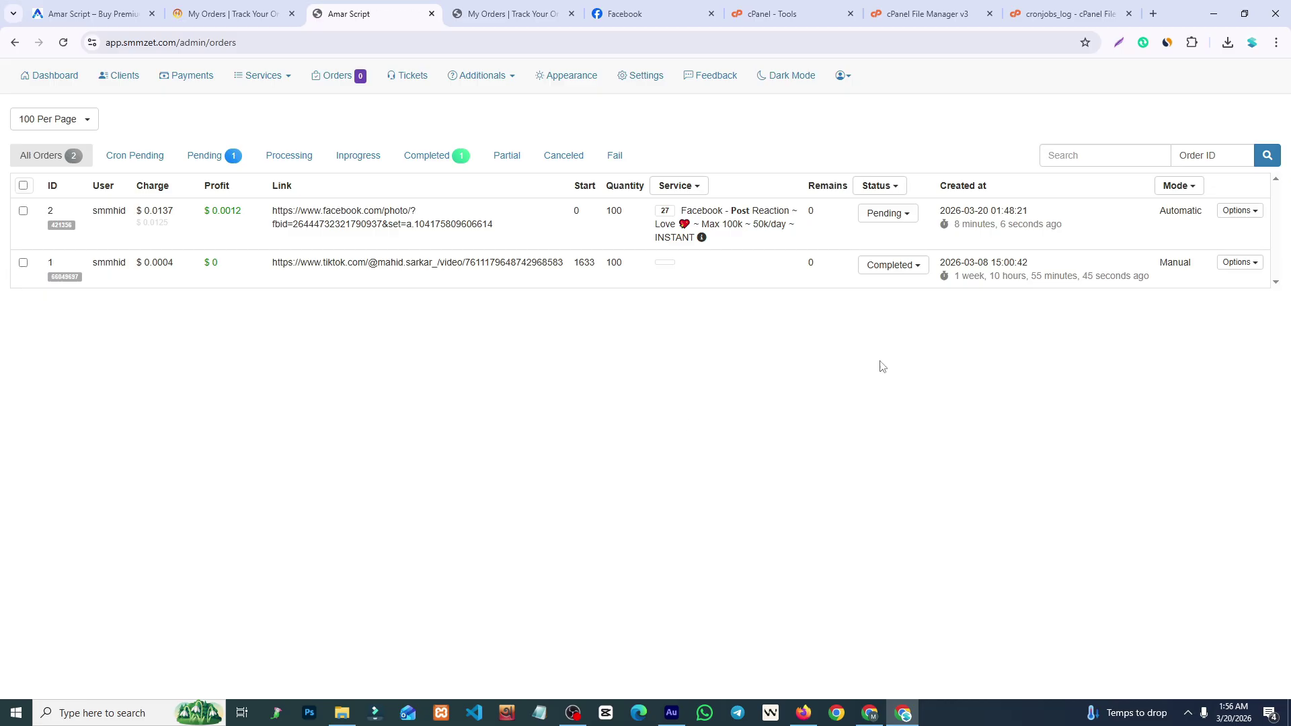
Examine the Current Cron Jobs list on cPanel's Cron Jobs page, then reload the cronjobs_log view.
left_click(1035, 10)
left_click(917, 8)
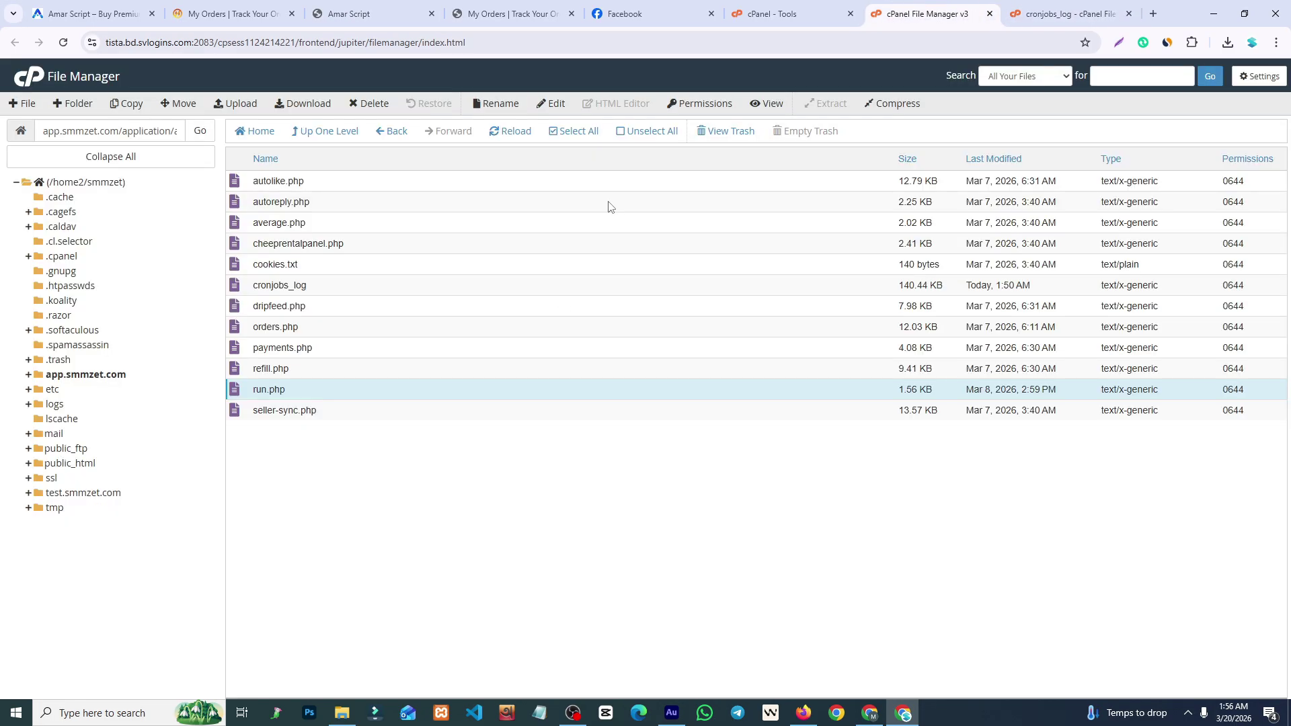
left_click(773, 13)
left_click_drag(1288, 170, 1288, 540)
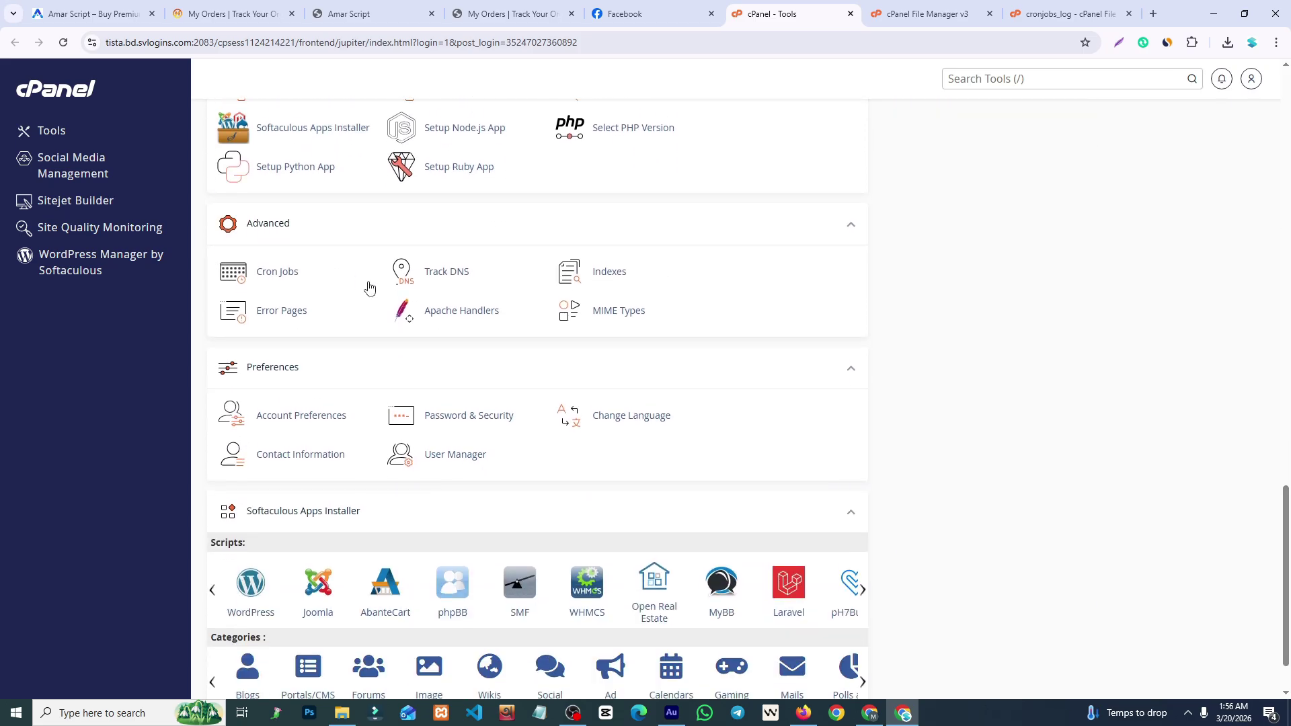
left_click(290, 274)
left_click_drag(1289, 249, 1289, 508)
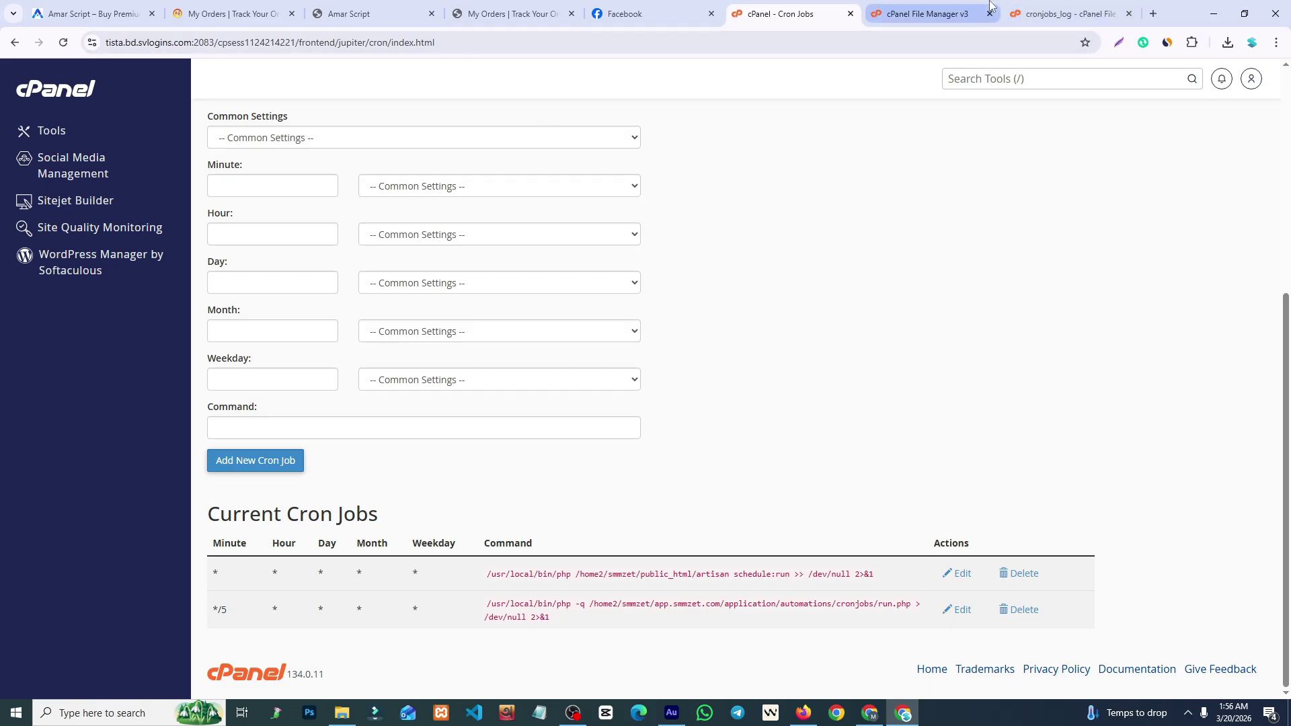
left_click(1070, 13)
left_click(64, 44)
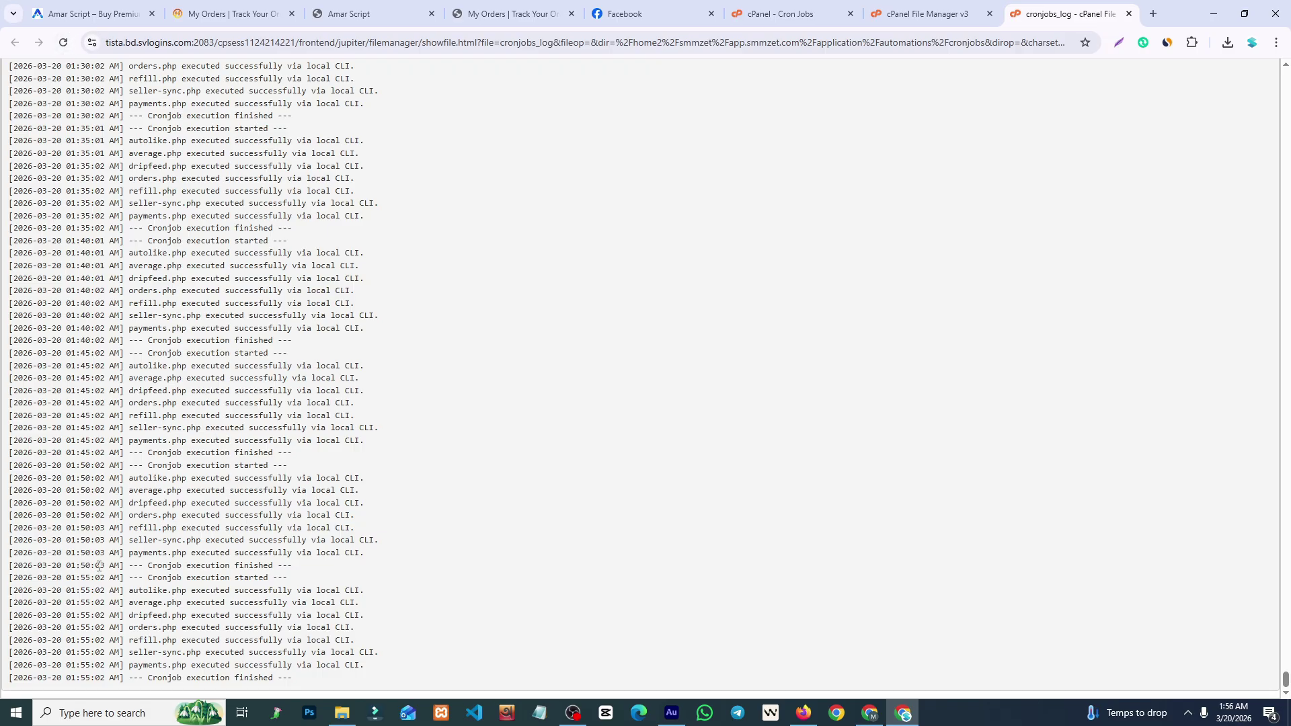
Edit the run.php cron job on cPanel's Cron Jobs page, setting its Minute value to *, and save the line.
left_click(342, 15)
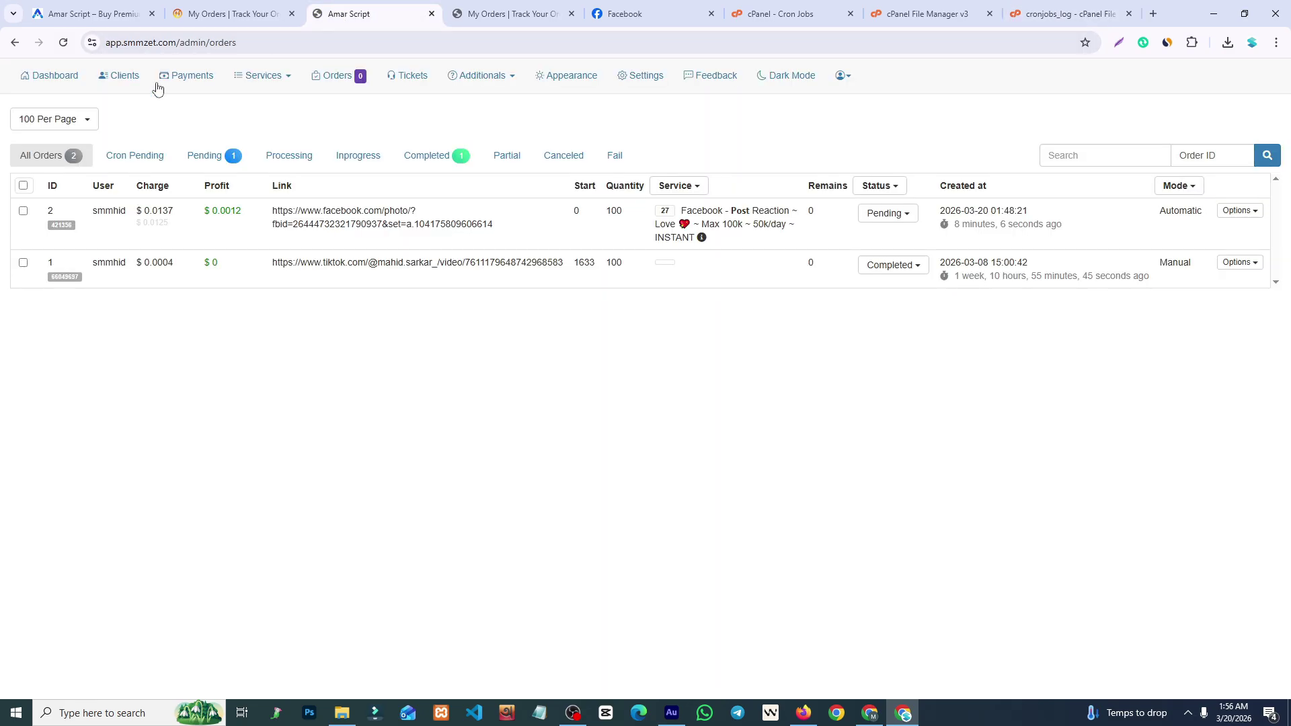
left_click(787, 14)
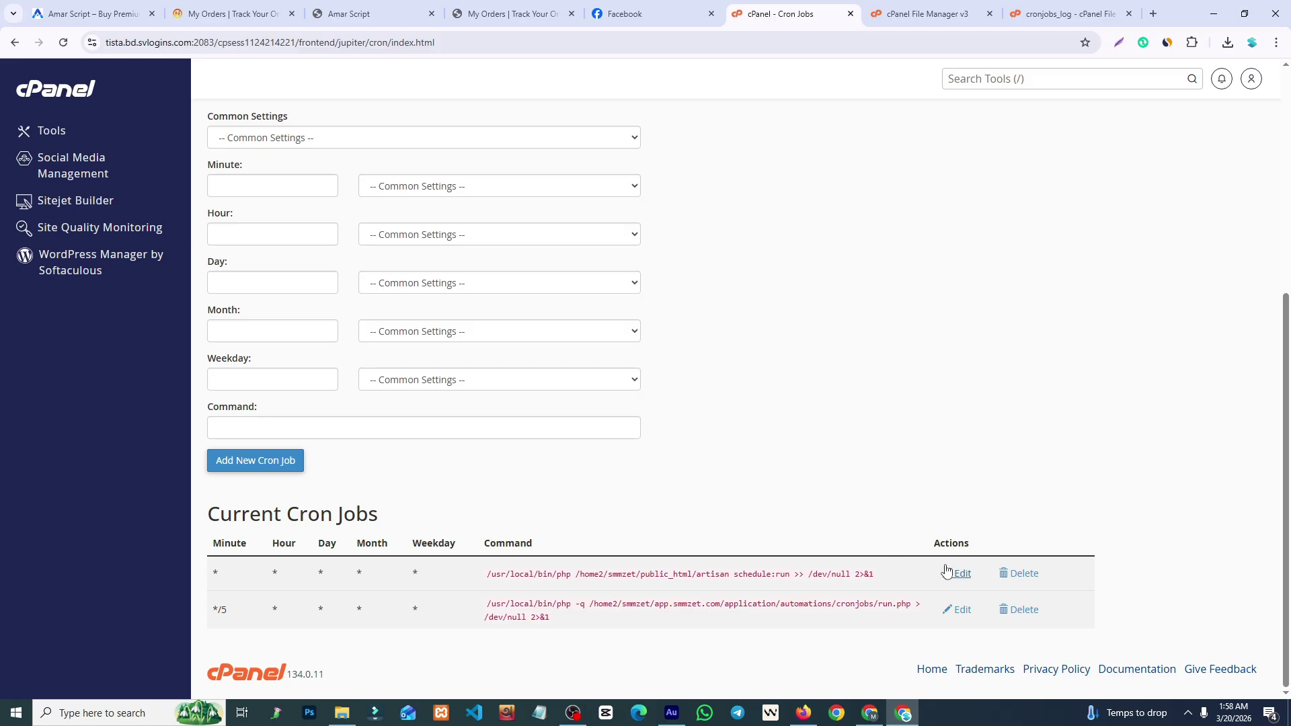
left_click(945, 609)
scroll(1267, 484, "down", 5)
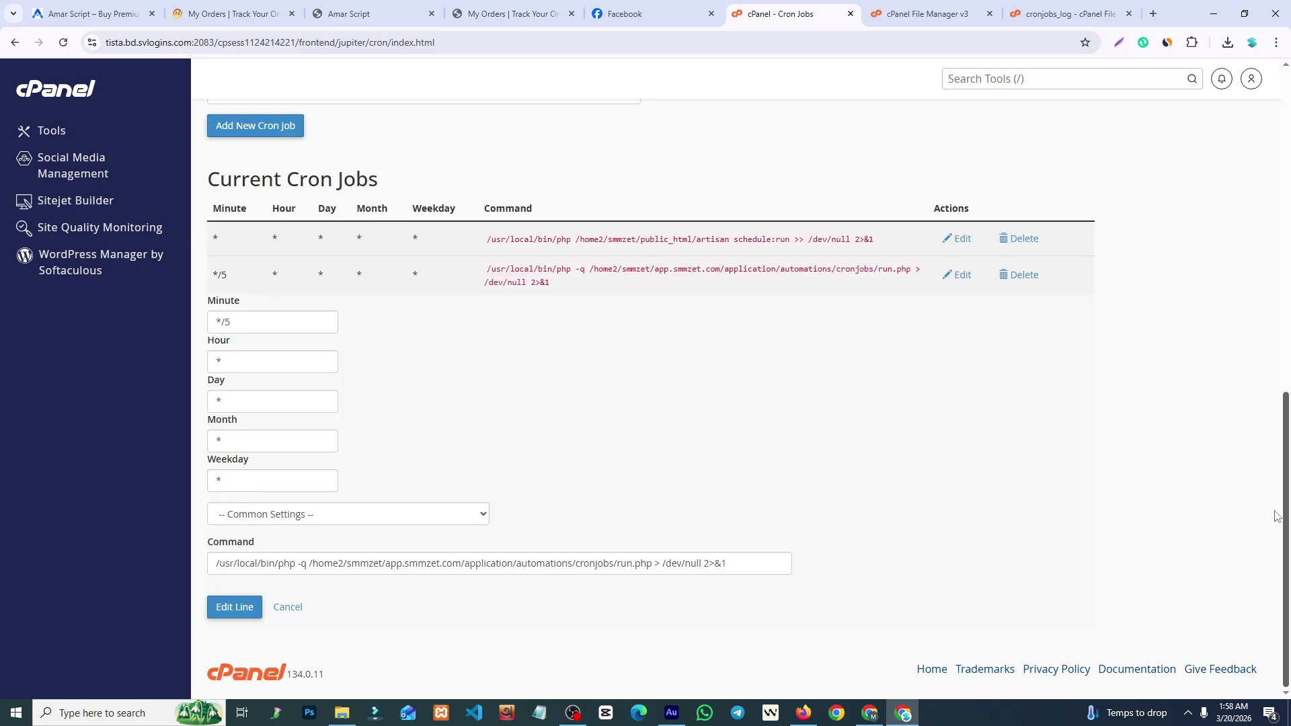
left_click_drag(255, 323, 224, 327)
key("BackSpace")
left_click(237, 610)
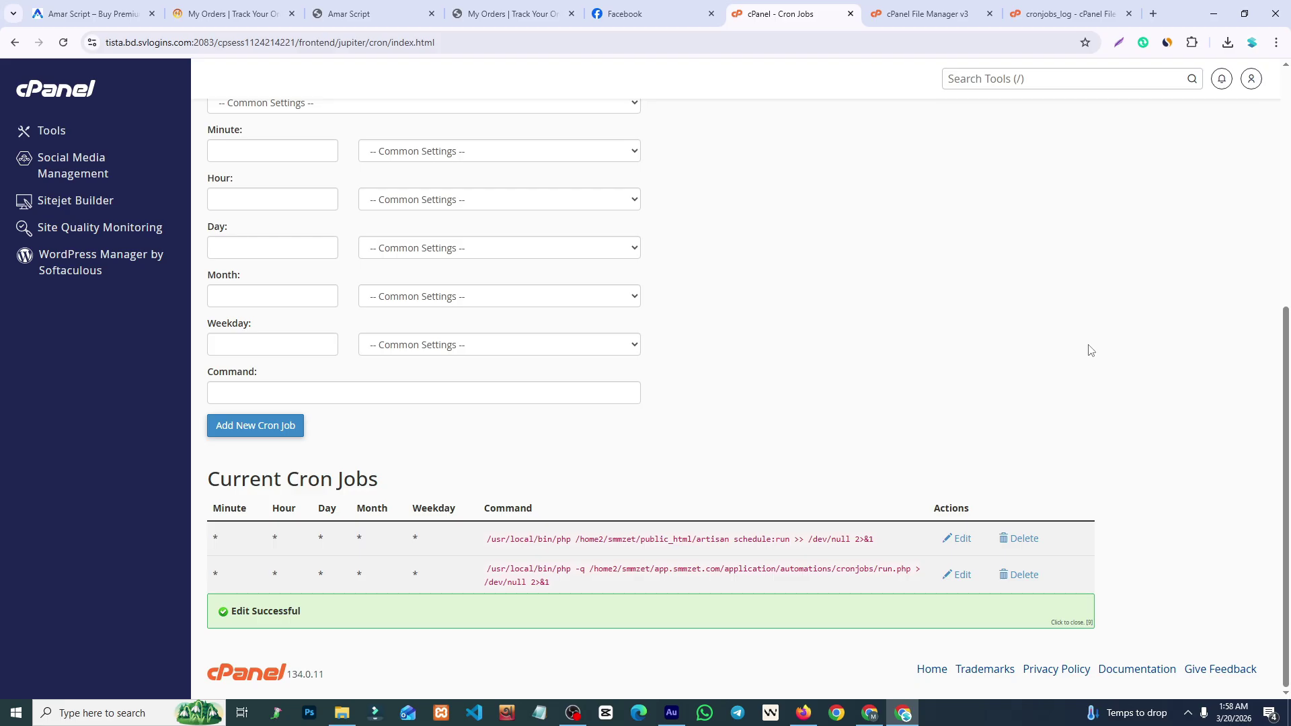
Reload the cronjobs_log view repeatedly to look for new cron executions under the every-minute schedule.
left_click(1024, 4)
left_click(62, 44)
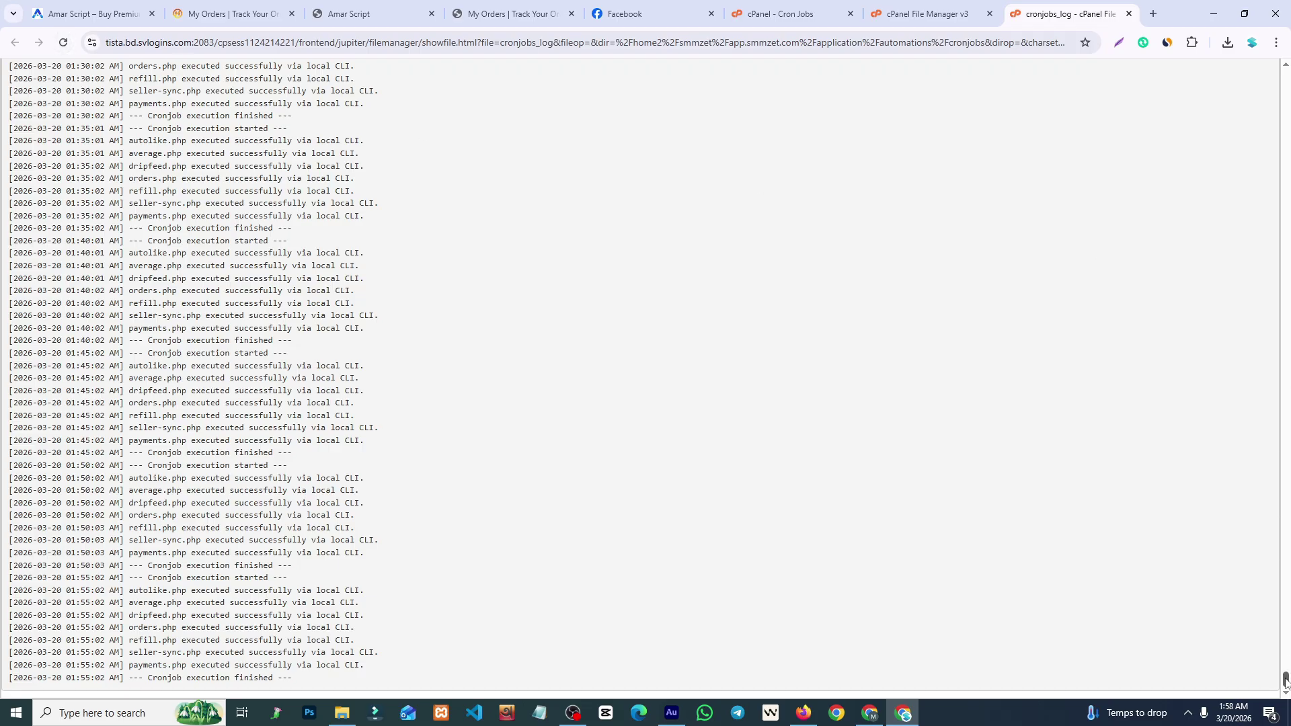
left_click(65, 43)
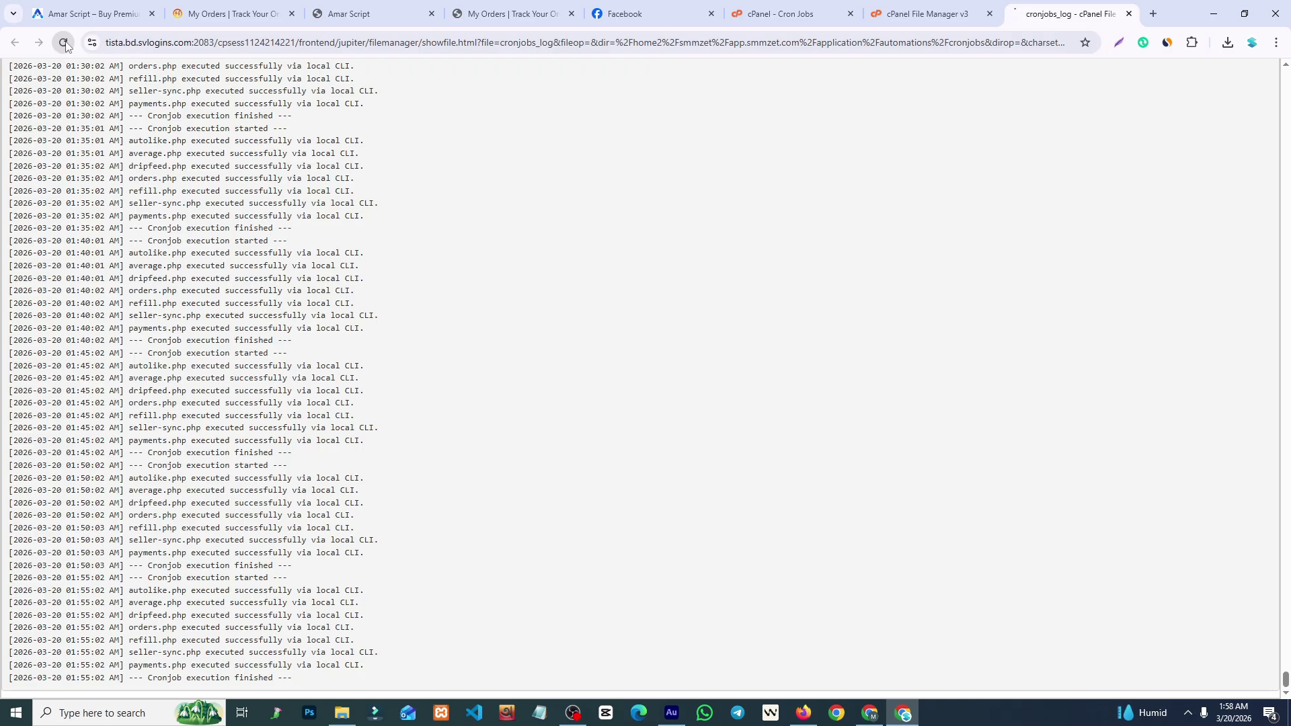
left_click(65, 44)
left_click(63, 43)
Close the cronjobs_log view, reload the file list in File Manager, and reopen cronjobs_log to view its last entries.
left_click(1130, 14)
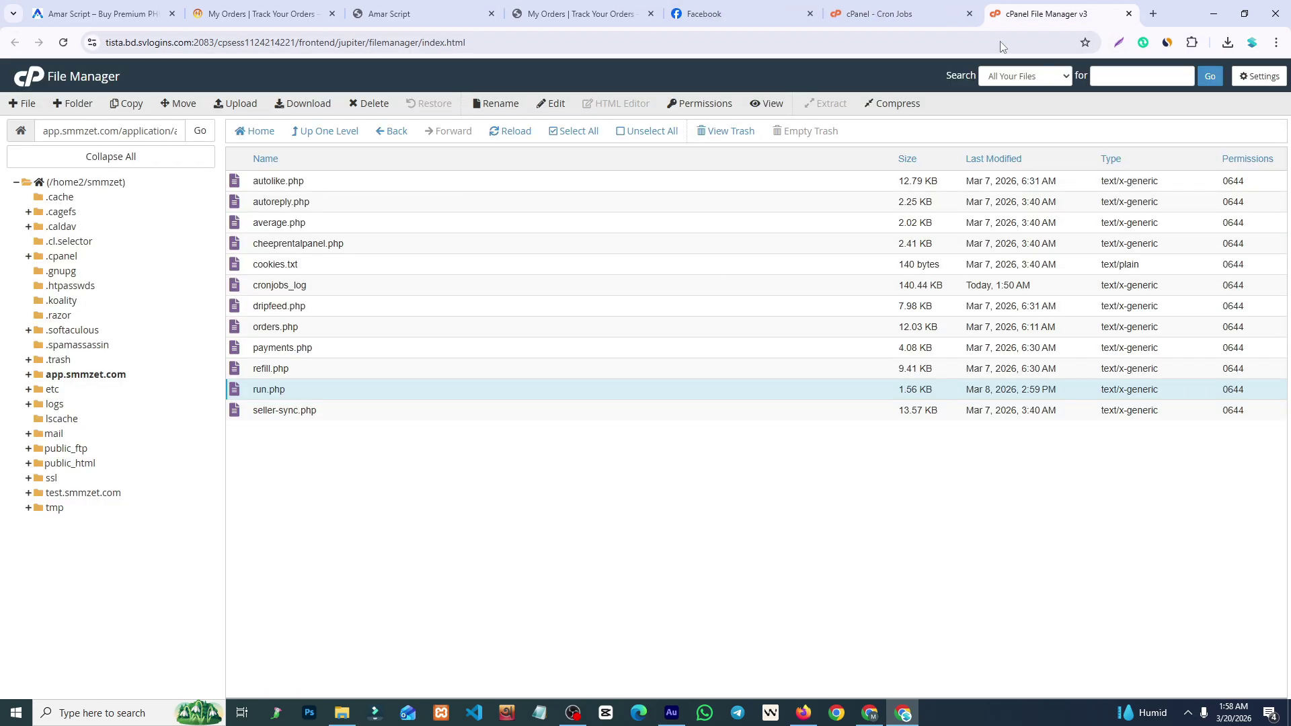
left_click(518, 132)
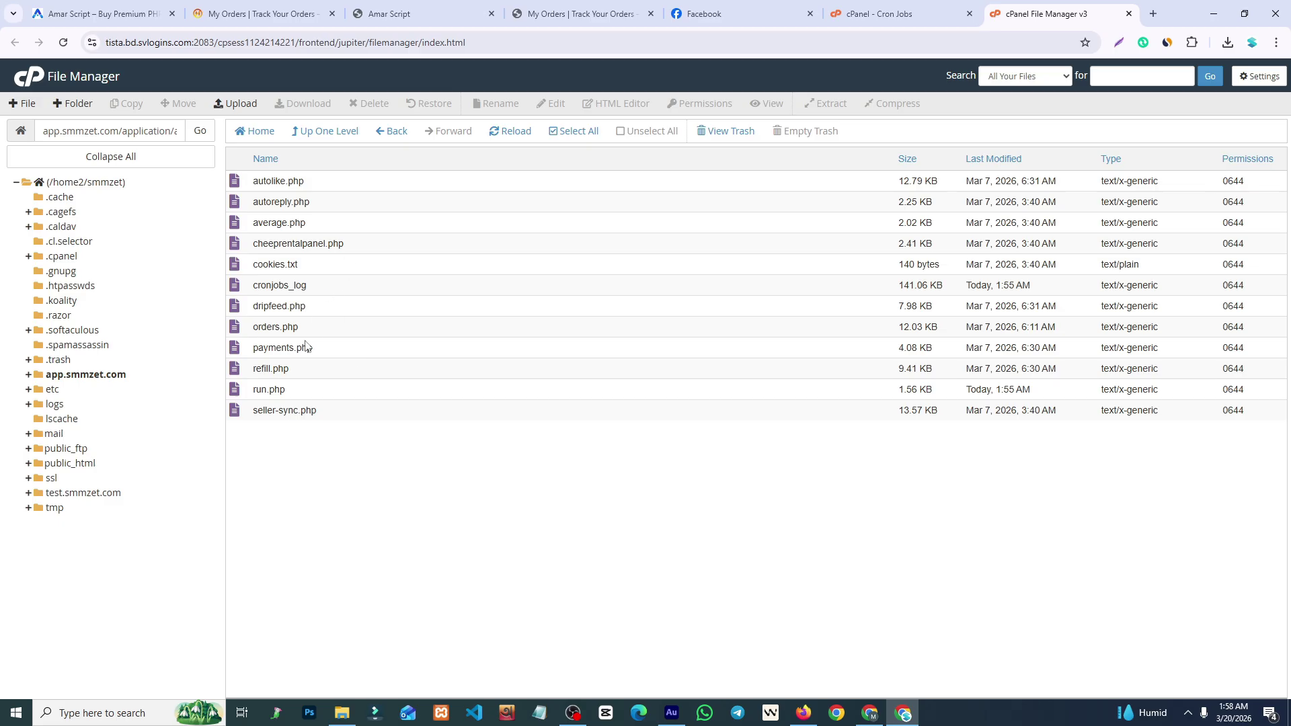
left_click(329, 289)
right_click(328, 290)
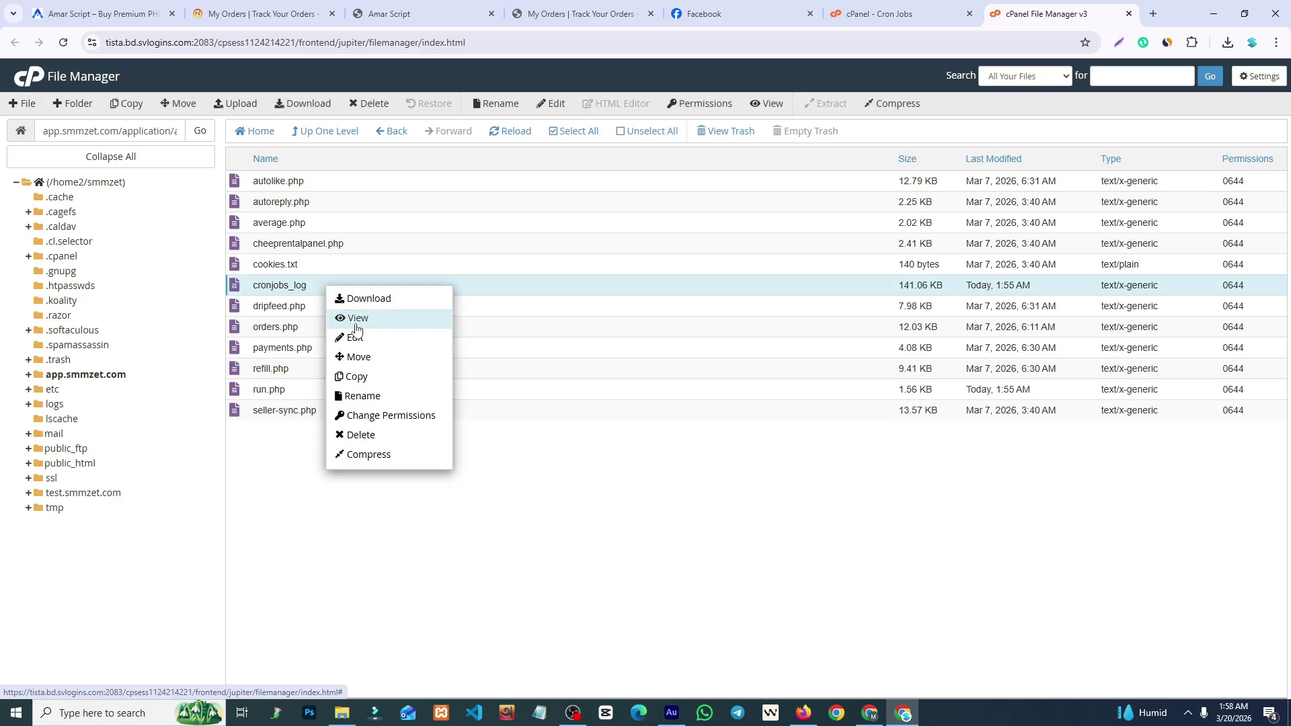
left_click(354, 316)
left_click_drag(1285, 79, 1286, 680)
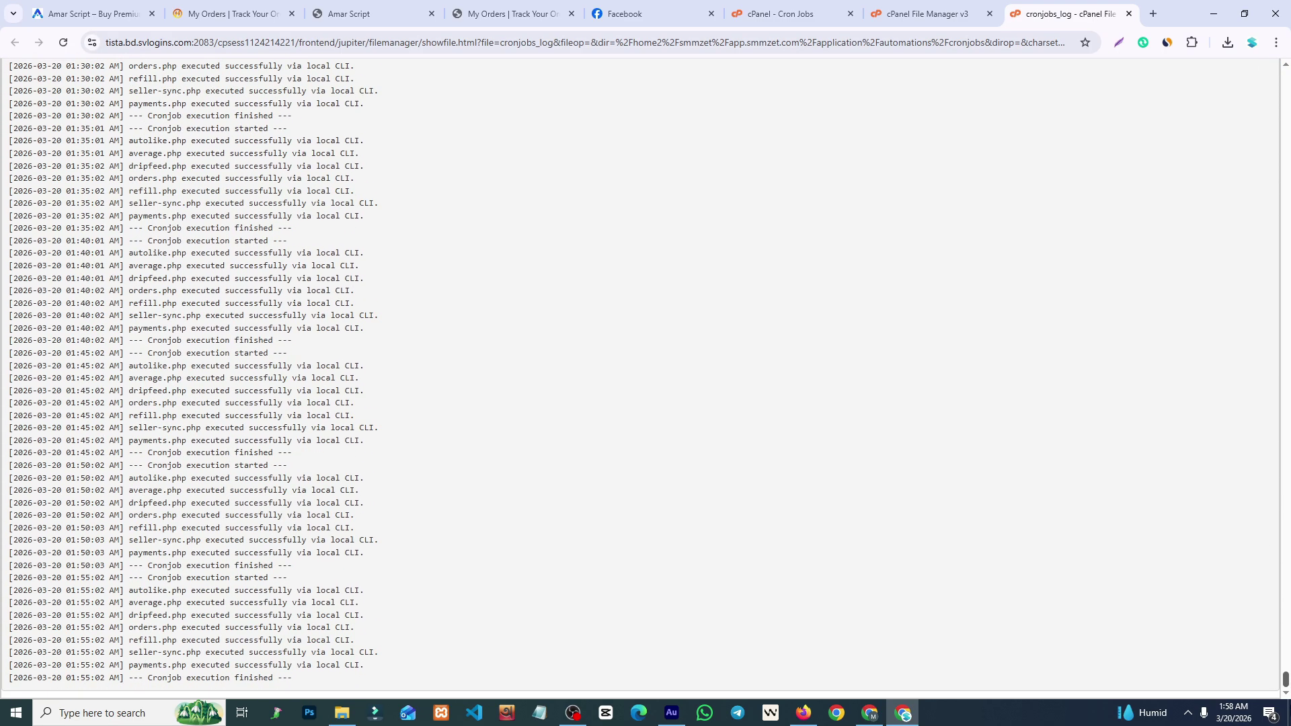
Reload the admin orders list showing all orders to check the Facebook reaction order's status.
left_click(353, 12)
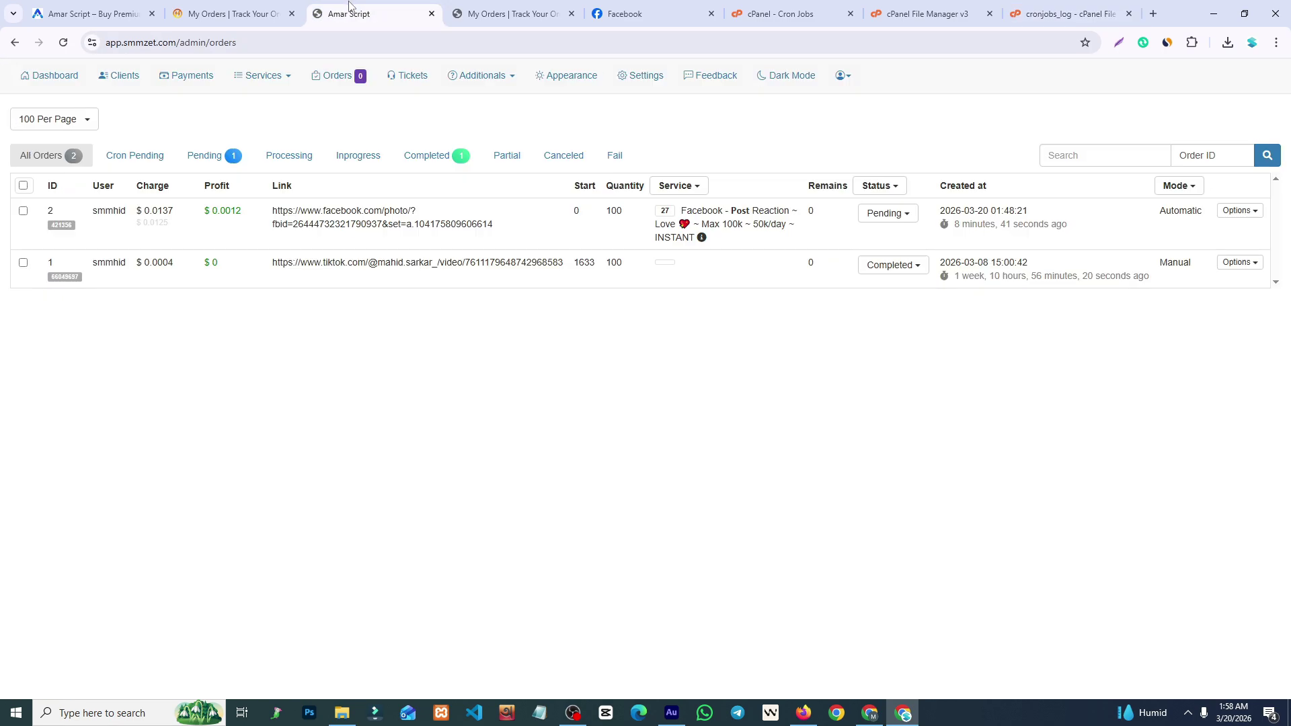
left_click(69, 158)
left_click(575, 711)
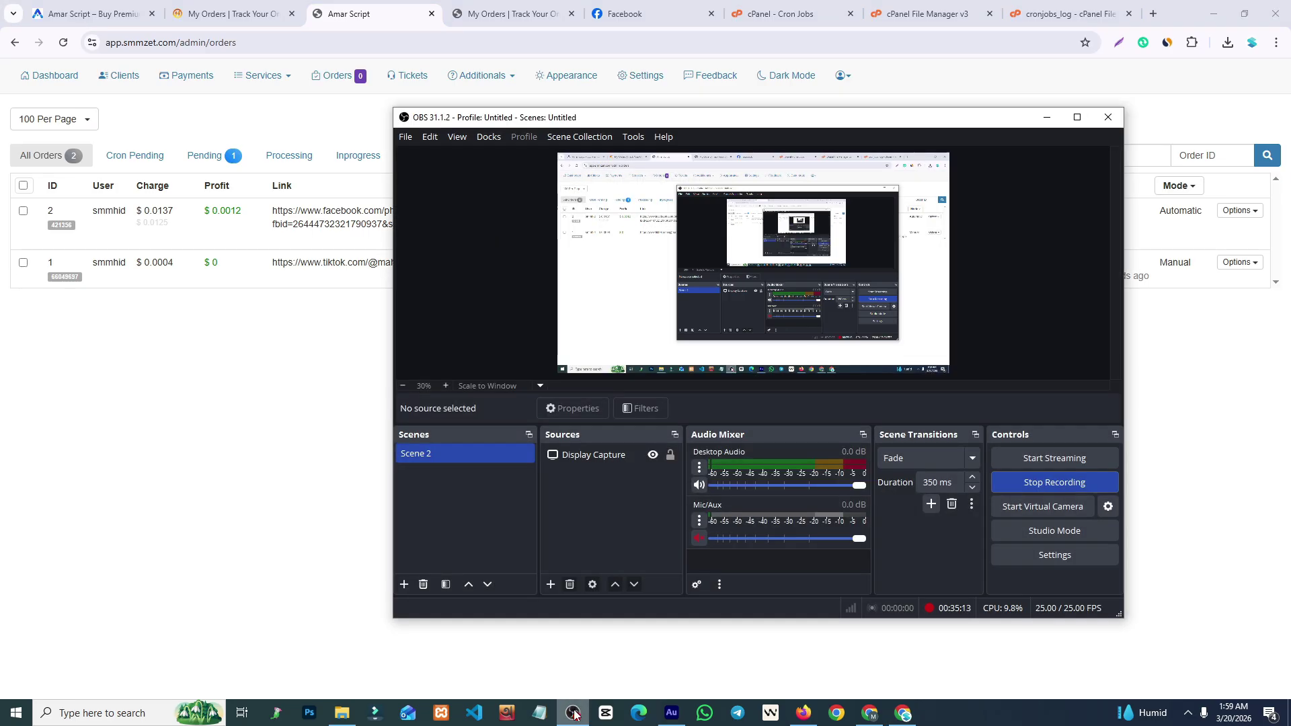
left_click(575, 714)
key("F5")
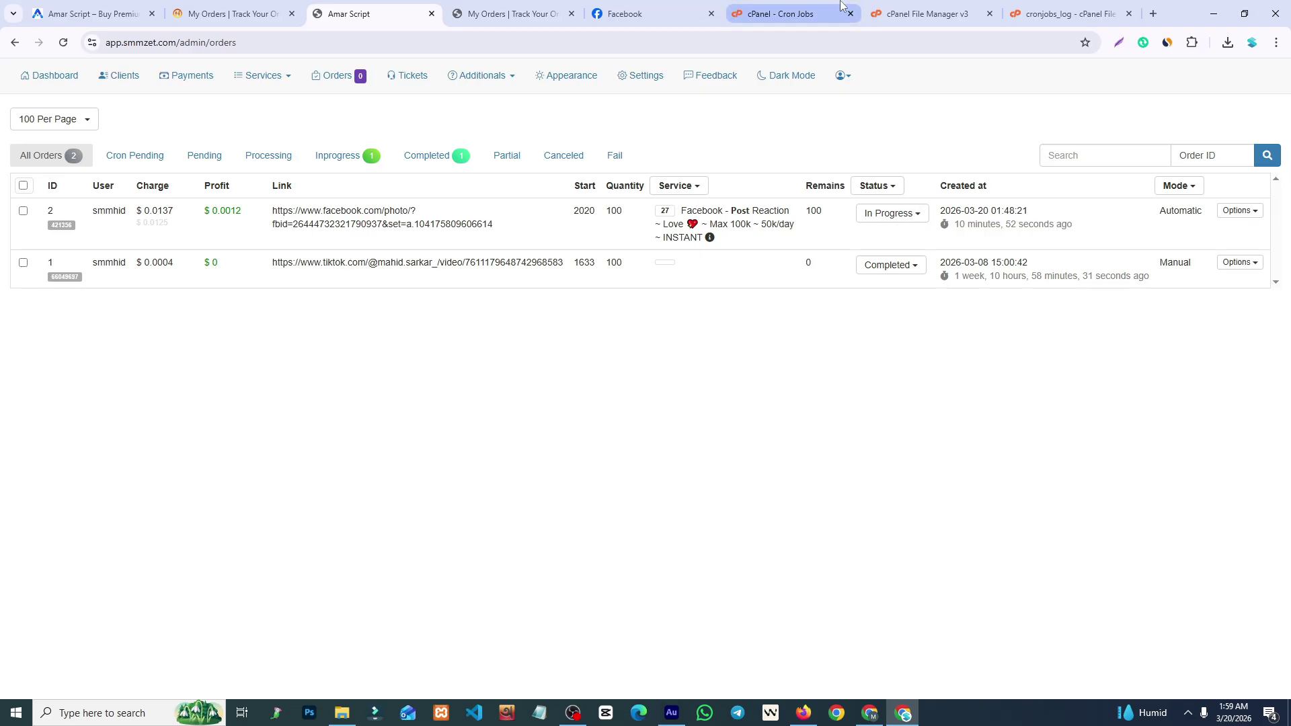
Reload the cronjobs_log view and examine the timestamps of its newest execution entries.
left_click(1072, 6)
left_click(62, 42)
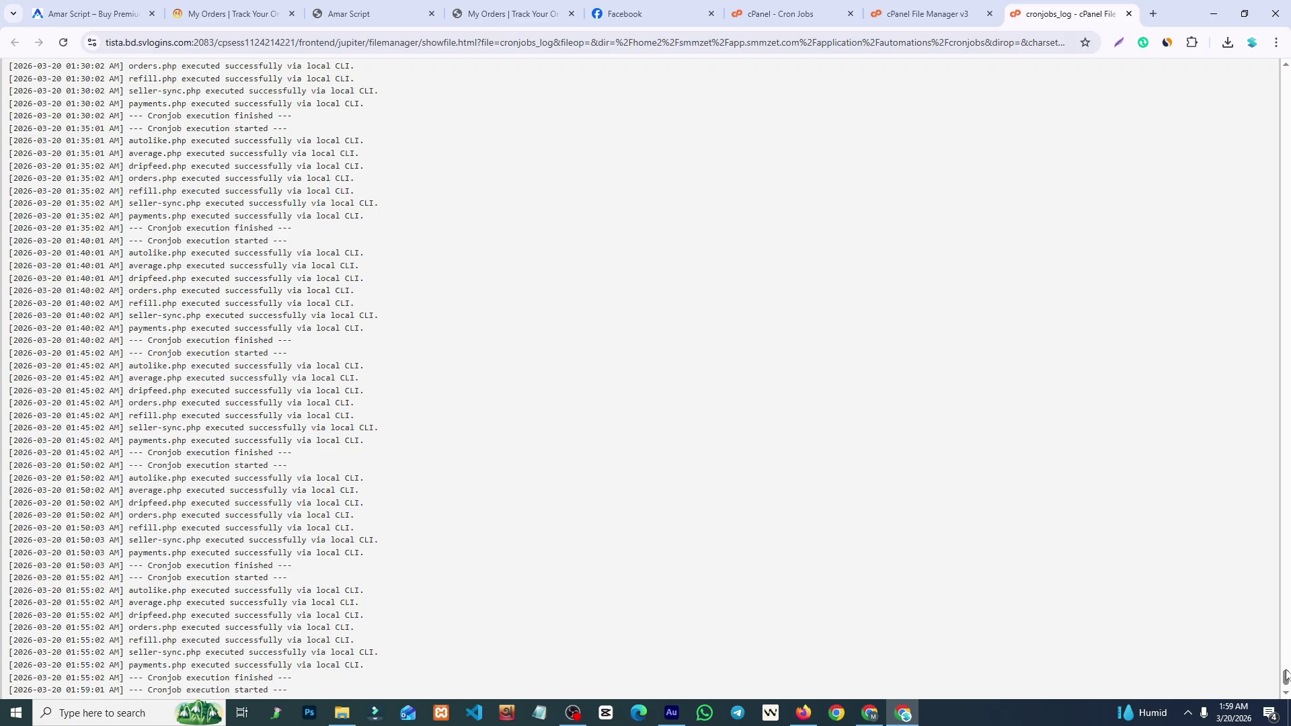
scroll(1285, 674, "down", 2)
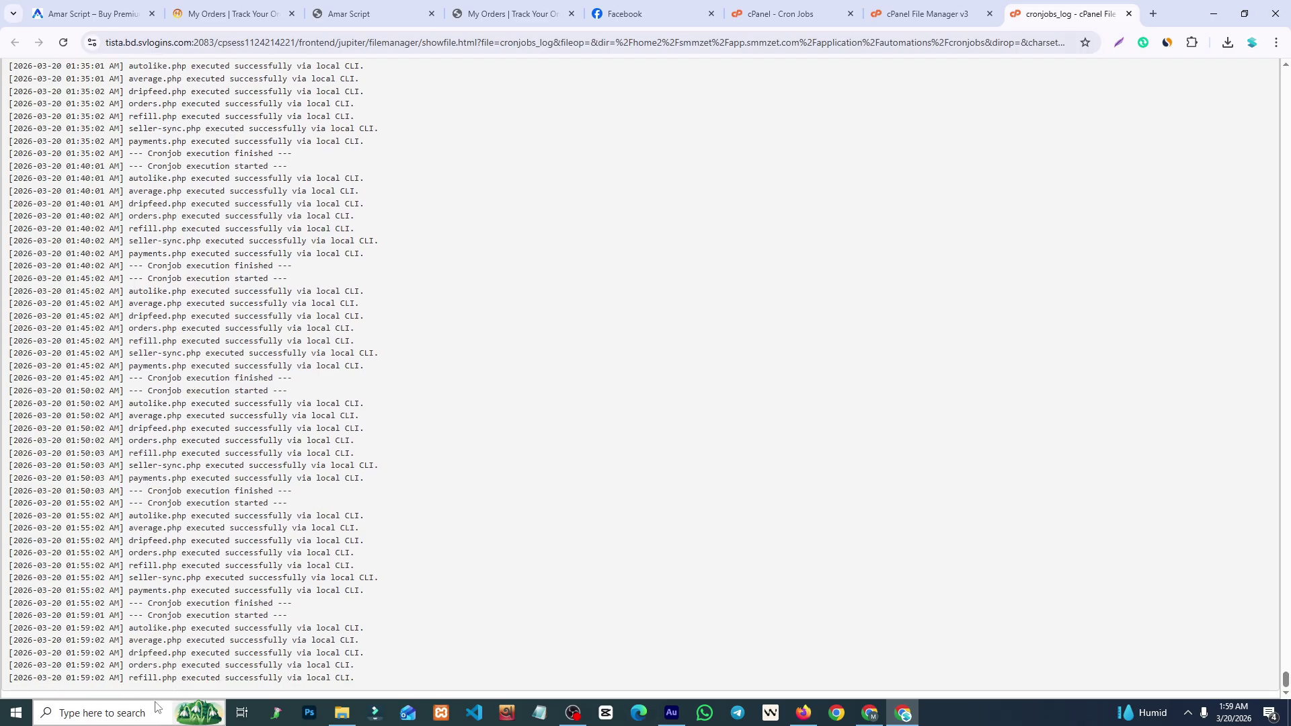
left_click_drag(95, 665, 85, 610)
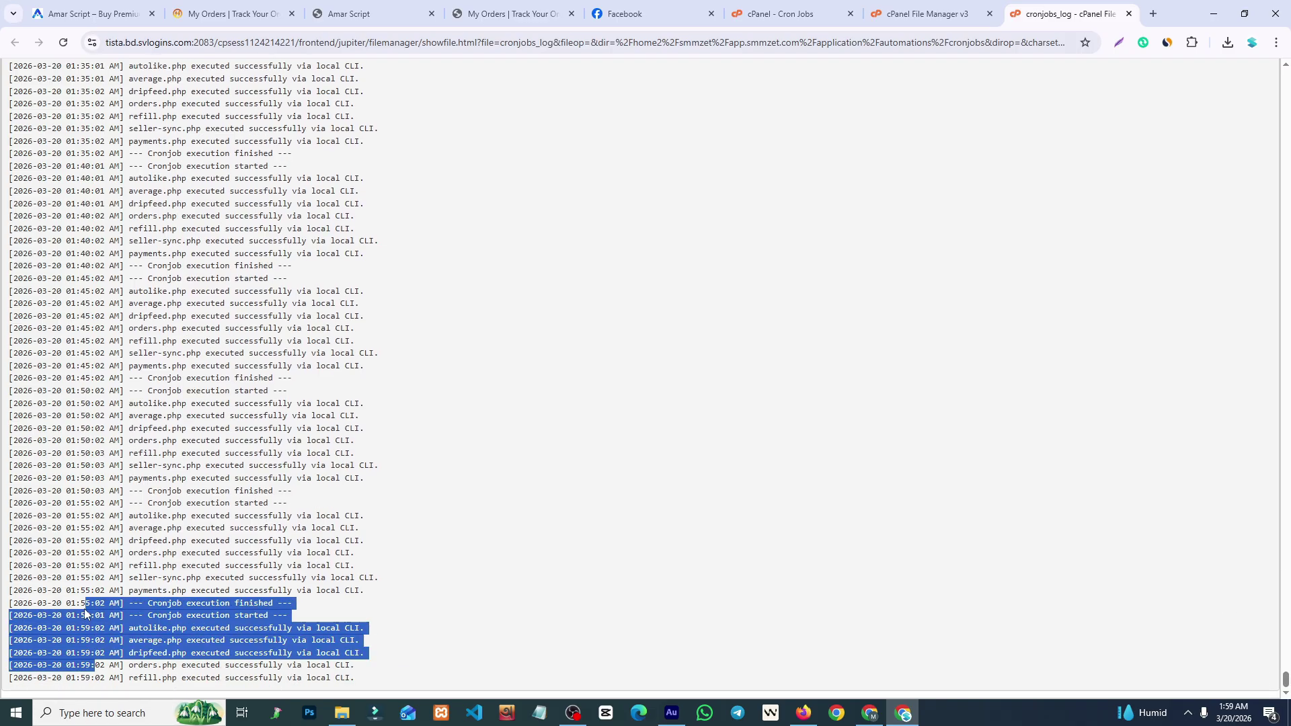
left_click(82, 615)
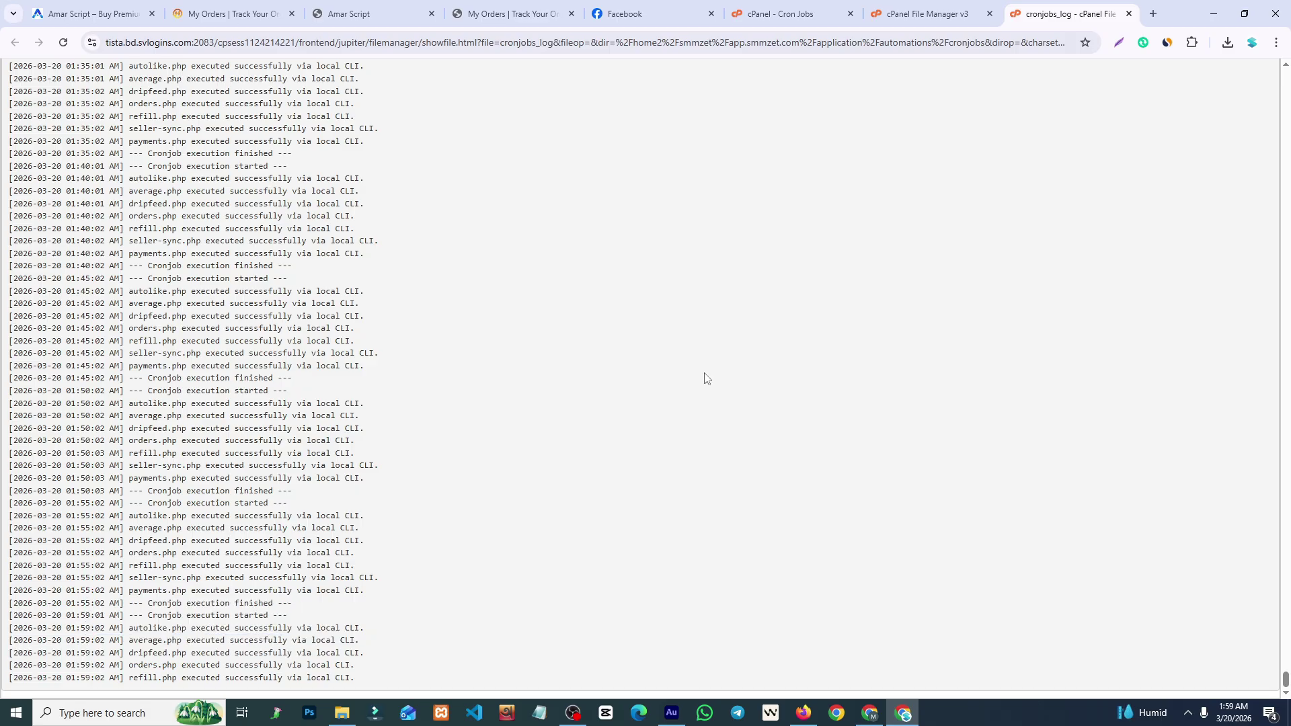
Recheck all orders in the admin panel, then look over the Dashboard and Feedback pages.
left_click(415, 8)
left_click(28, 159)
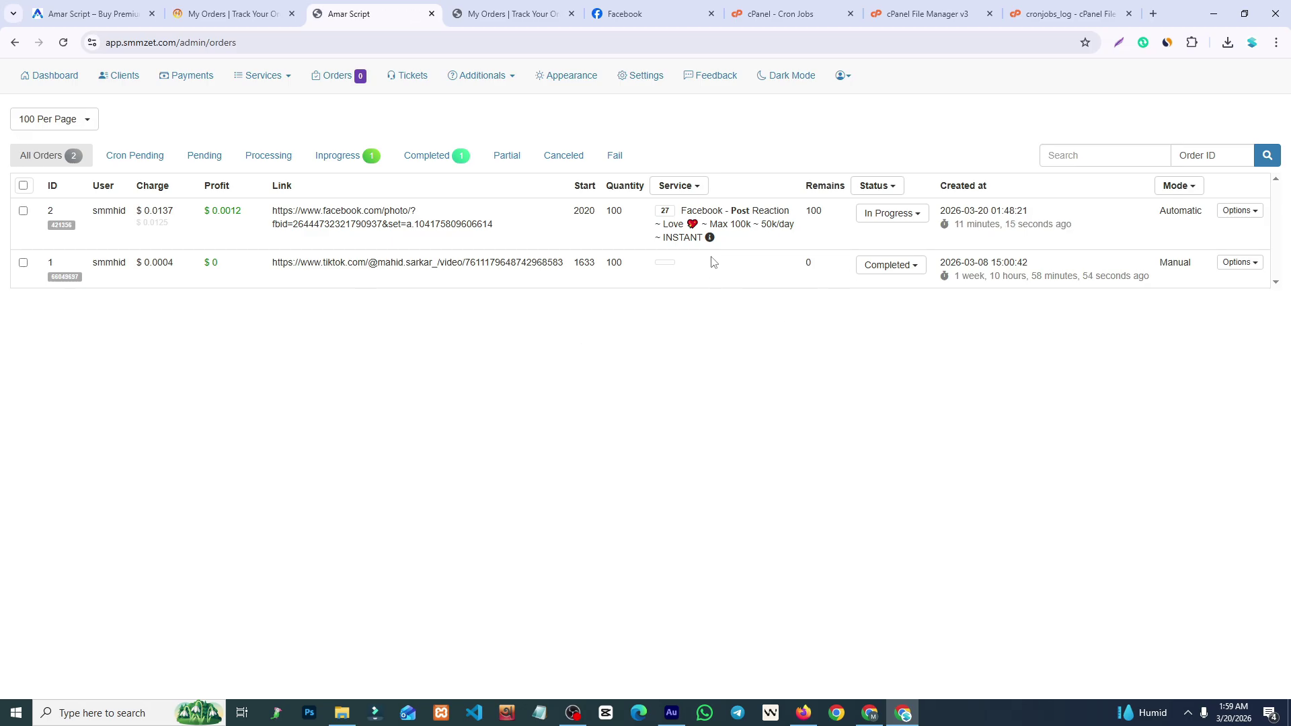
left_click(54, 82)
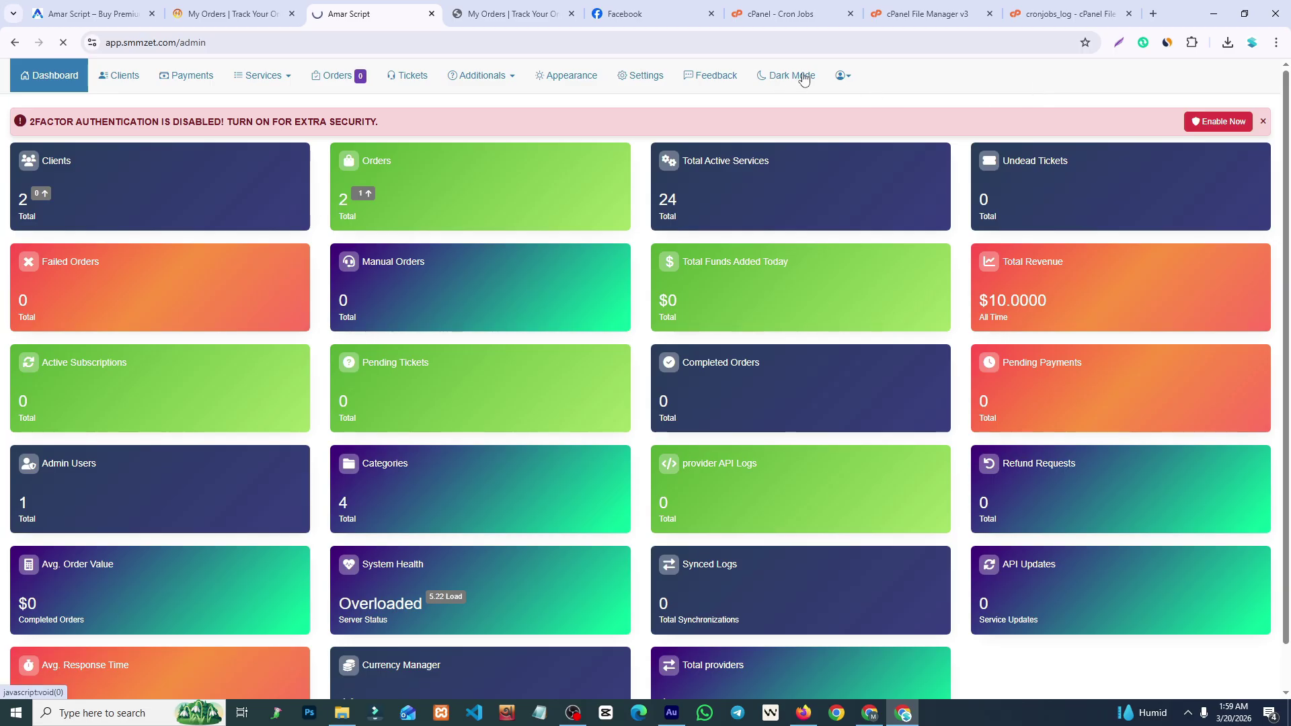
left_click(724, 77)
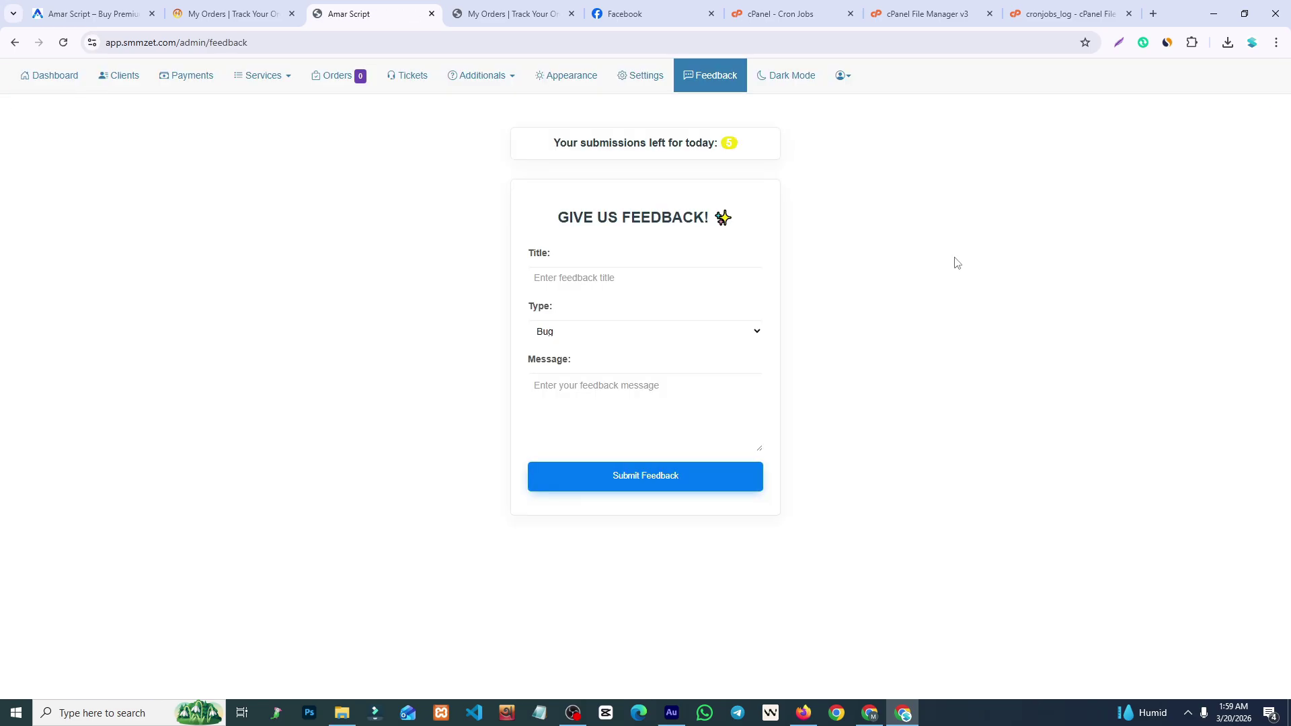
left_click(47, 79)
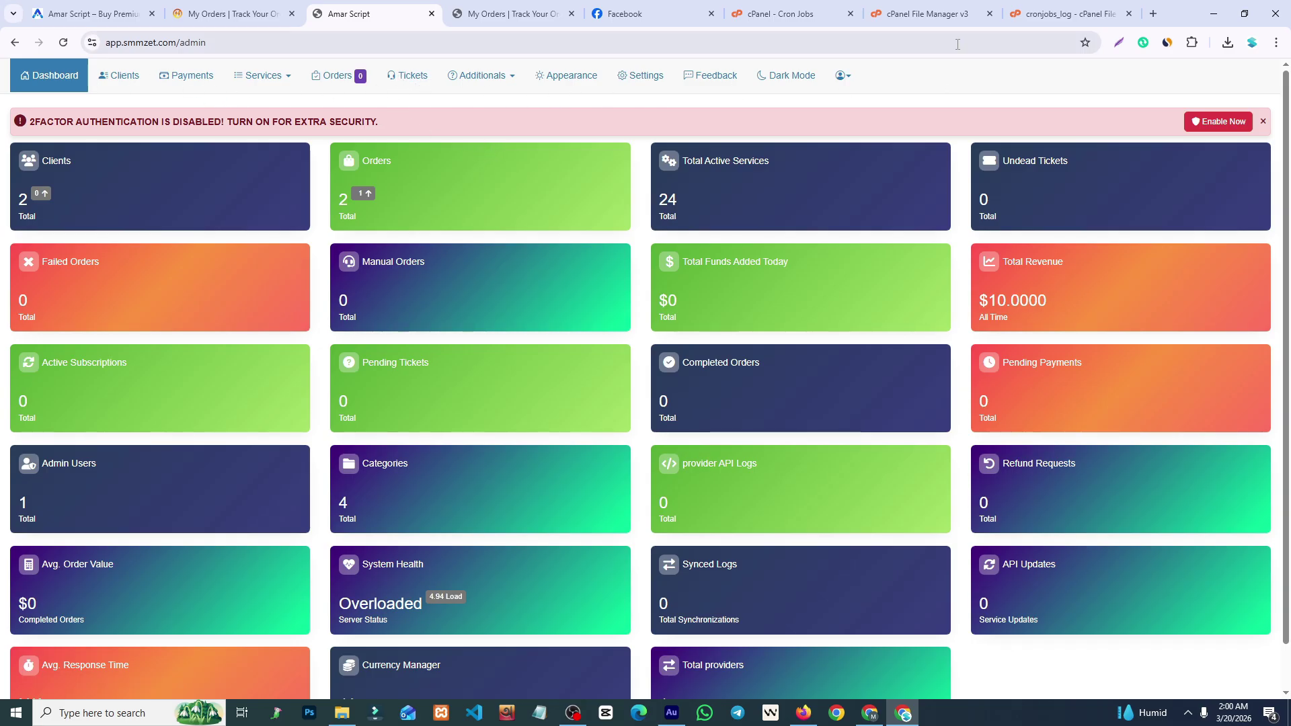
Start a new order in the client panel with the category Facebook - Followers [ Bot Data ] [ Cheapest ].
left_click(506, 14)
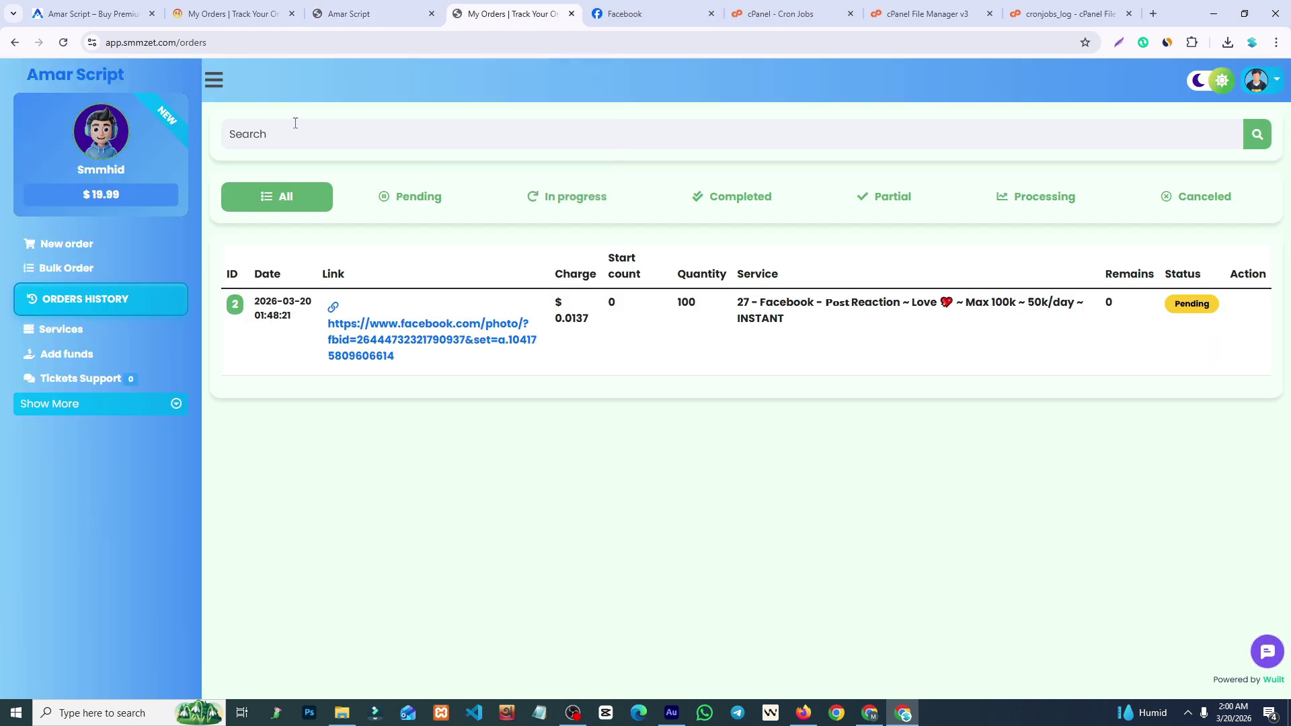
left_click(63, 42)
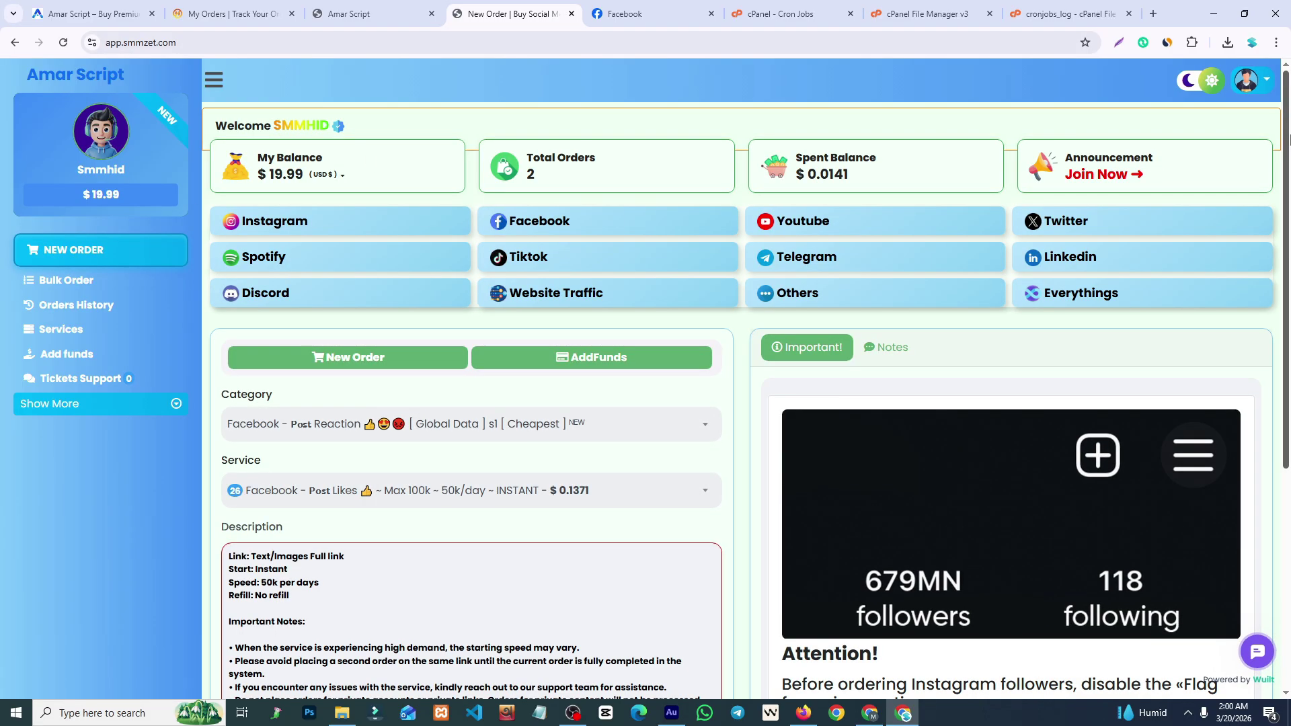
scroll(1264, 207, "down", 3)
scroll(1277, 210, "up", 1)
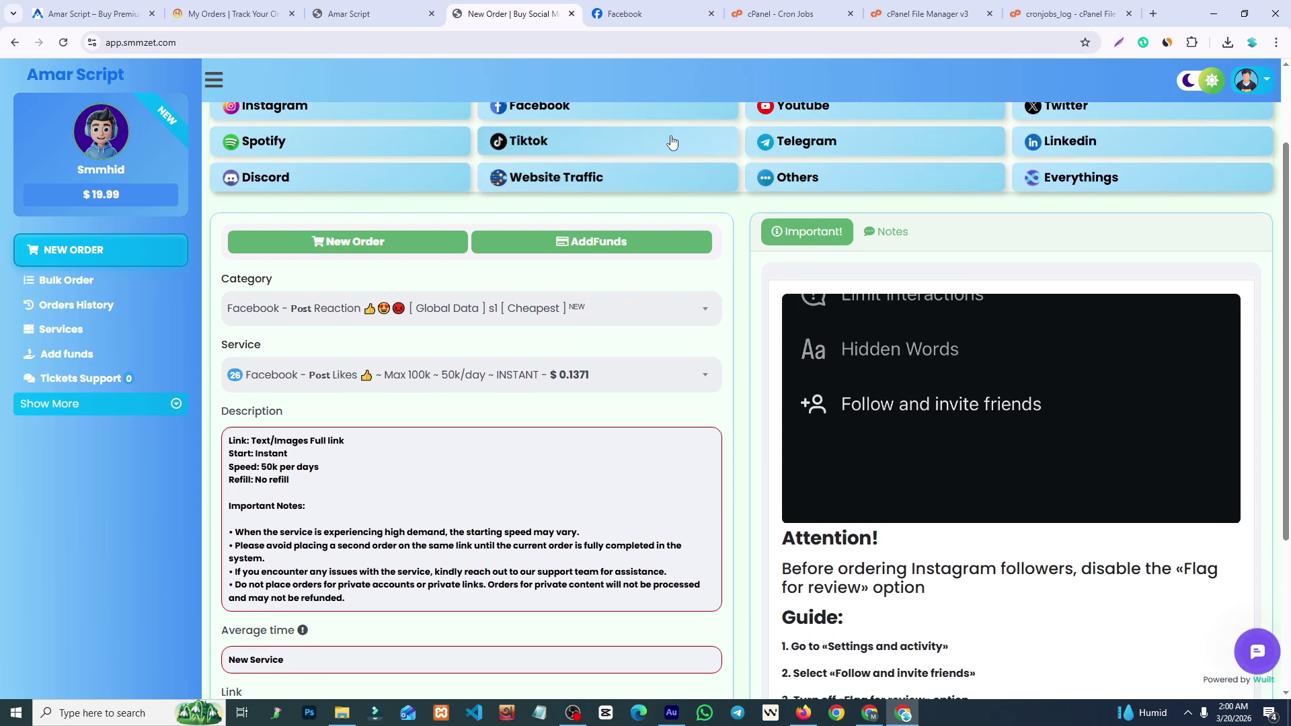
left_click(498, 300)
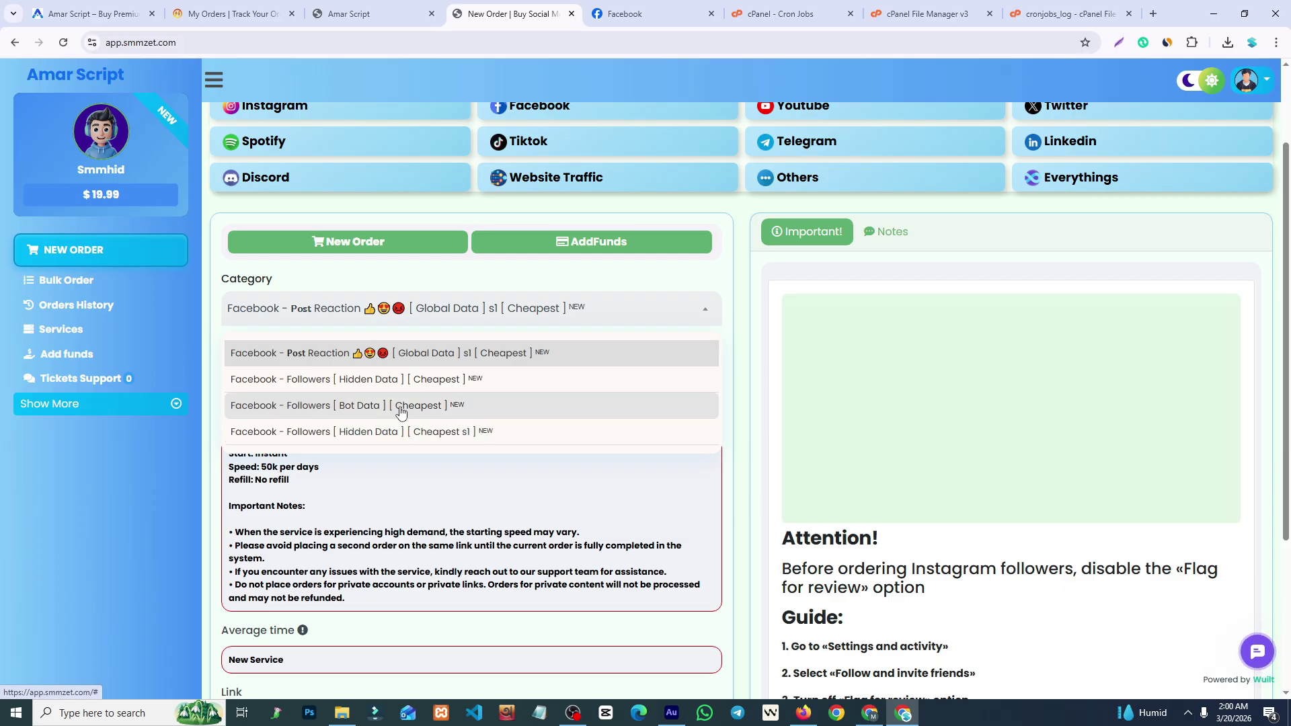
left_click(401, 406)
scroll(402, 412, "down", 3)
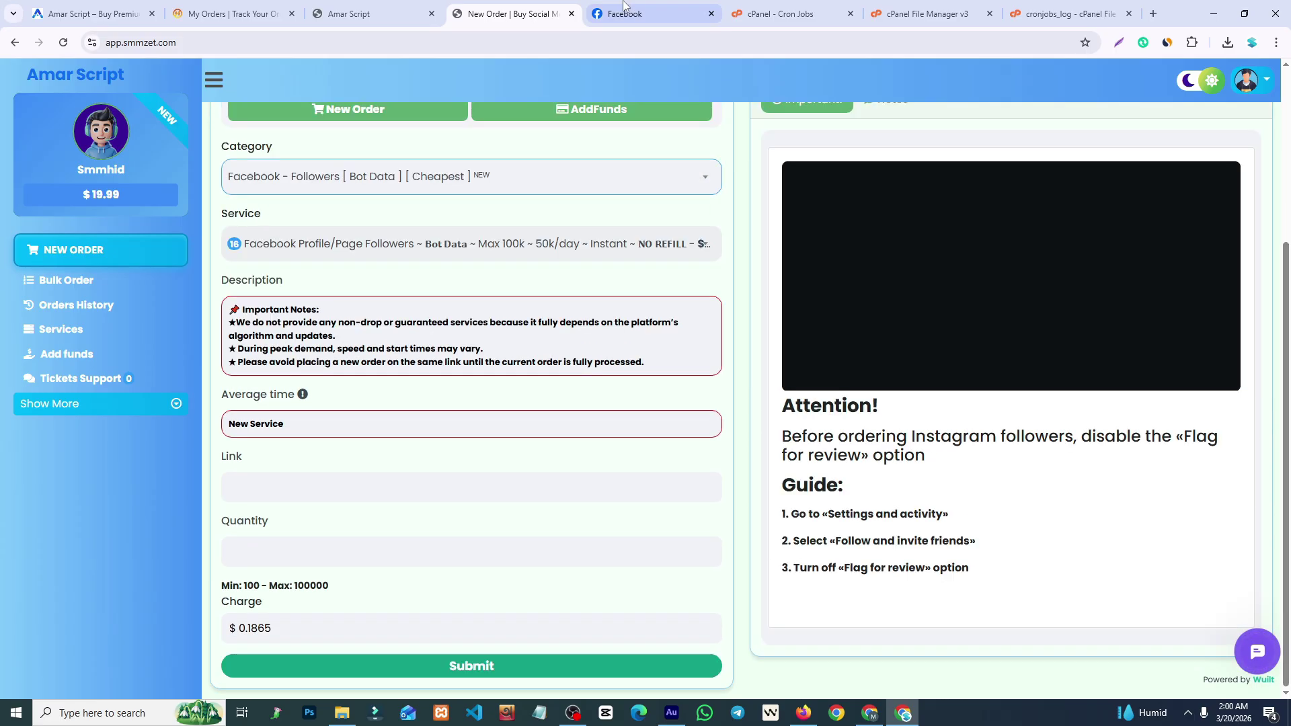
Copy the URL of the open Facebook profile and paste it as the new order's link.
key("ctrl+Tab")
left_click(264, 42)
key("ctrl+c")
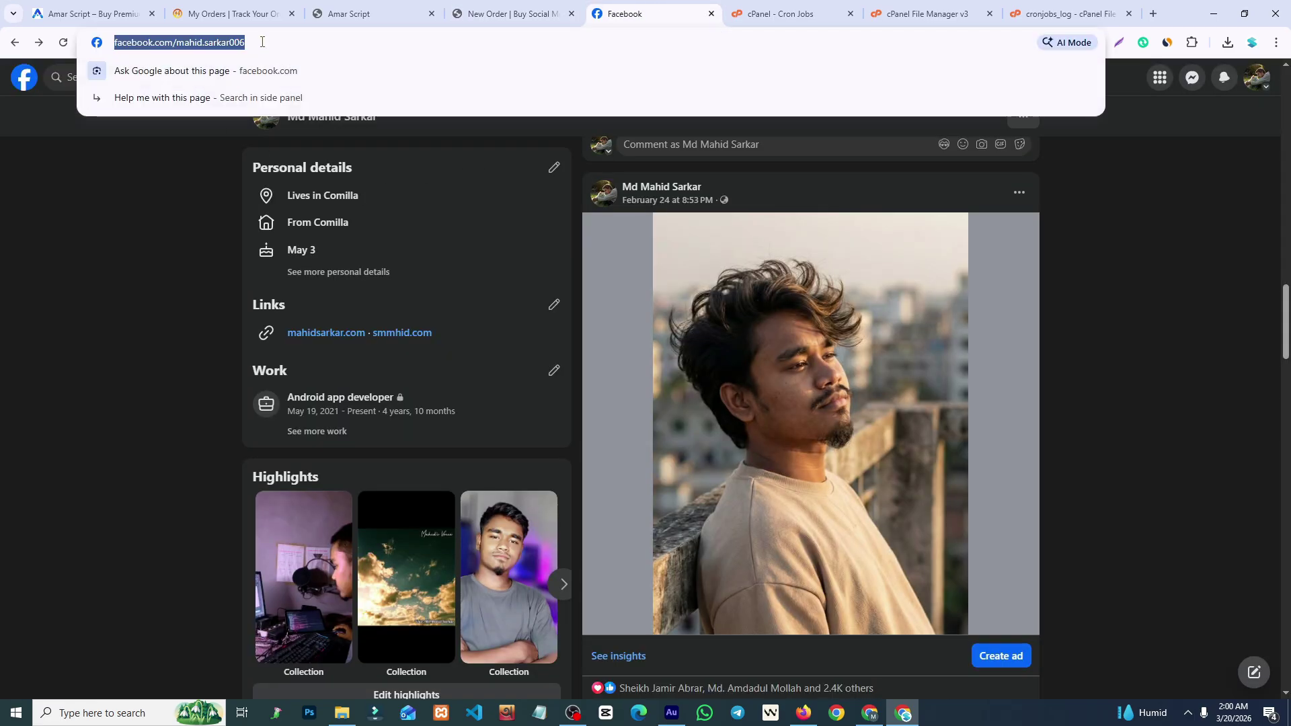
left_click(451, 18)
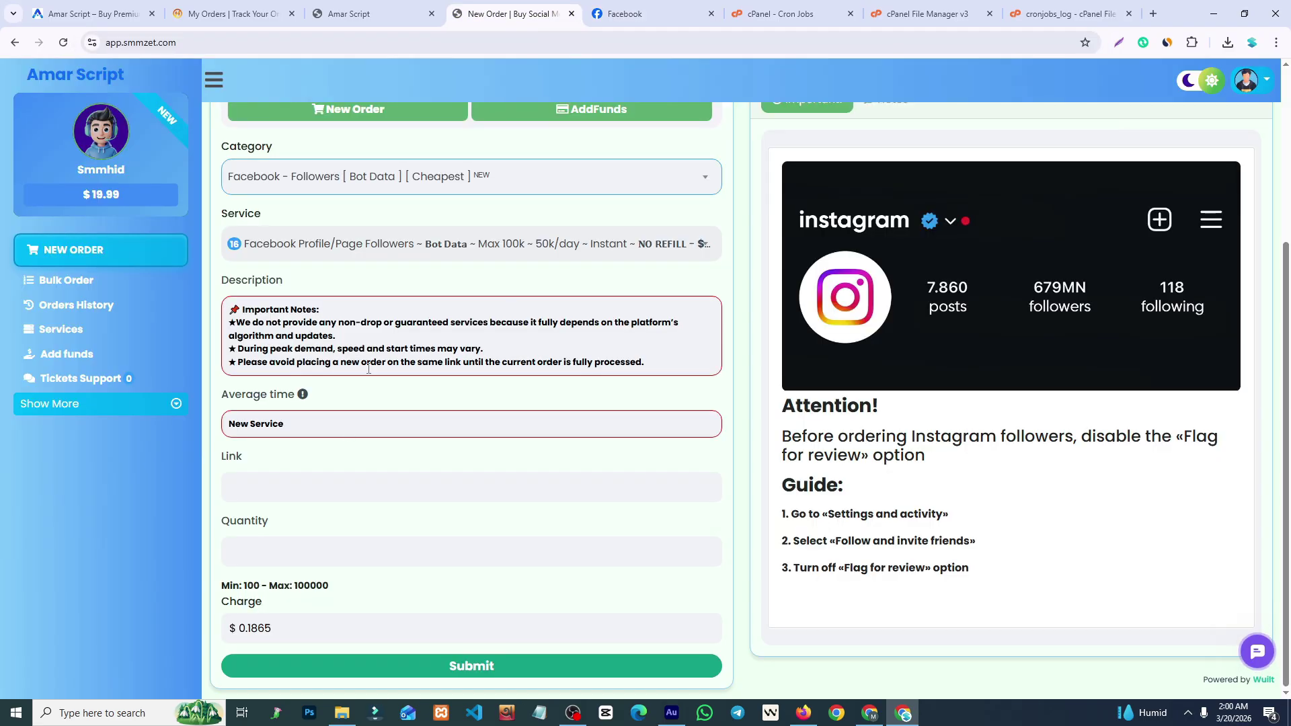
left_click(285, 481)
key("ctrl+v")
Set the order quantity to 100000, submit the Facebook followers order, and dismiss the order confirmation.
left_click(268, 554)
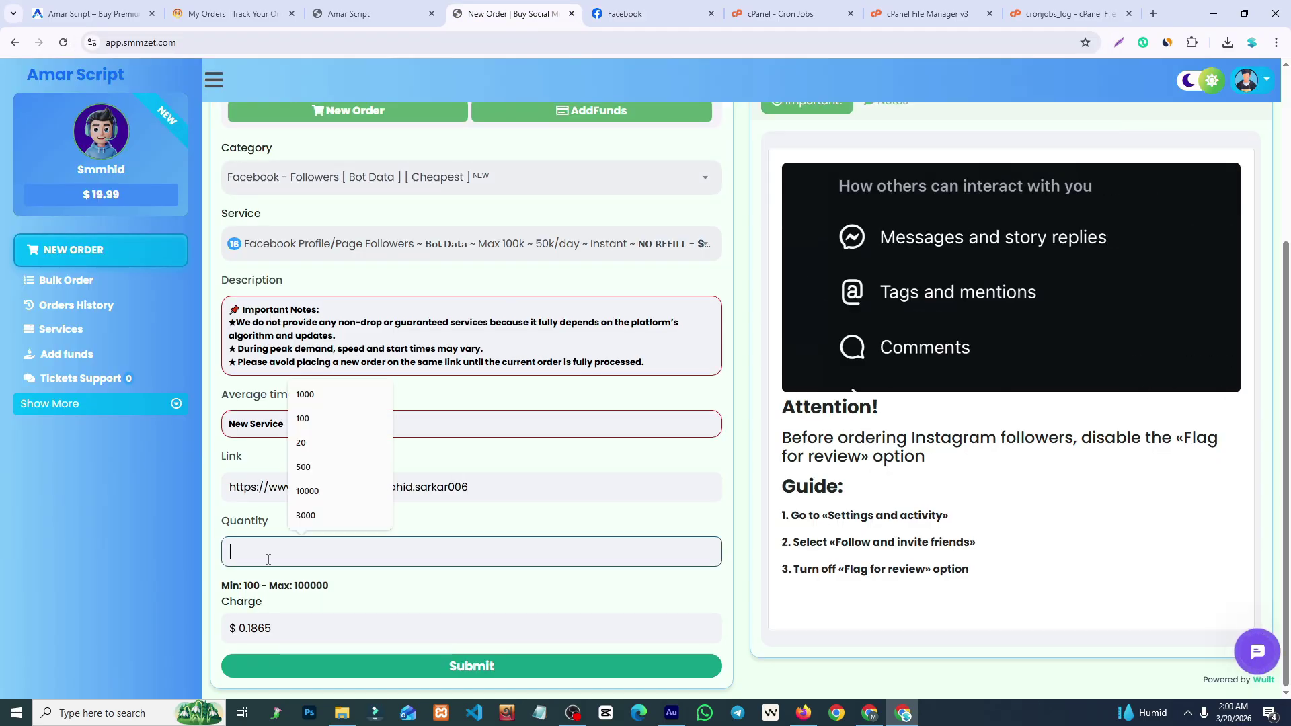
type("1000000")
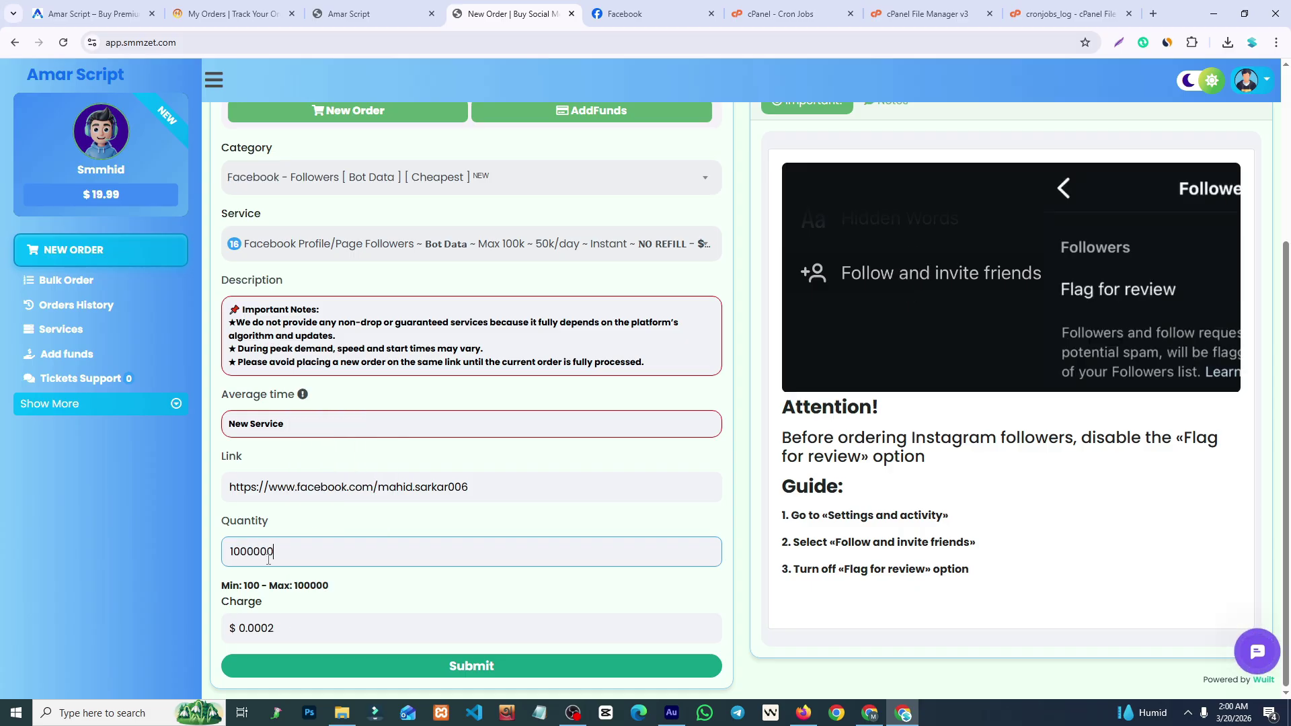
key("BackSpace")
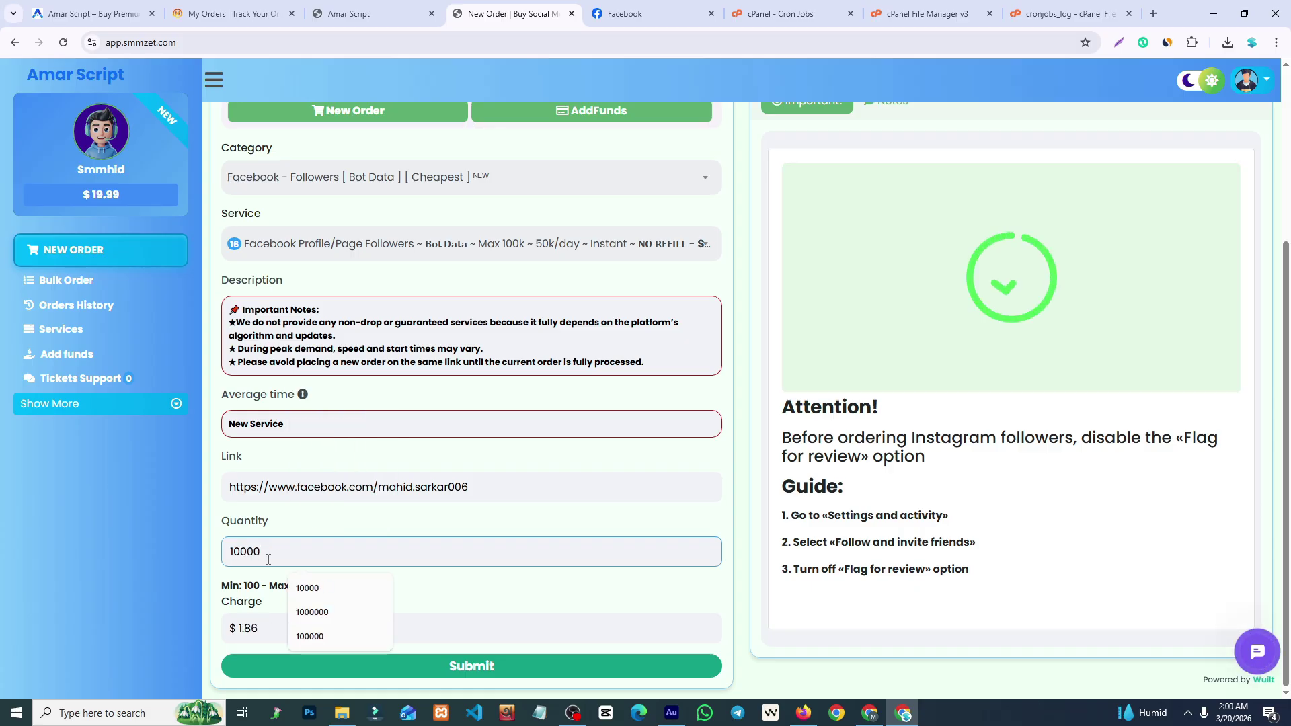
left_click(504, 596)
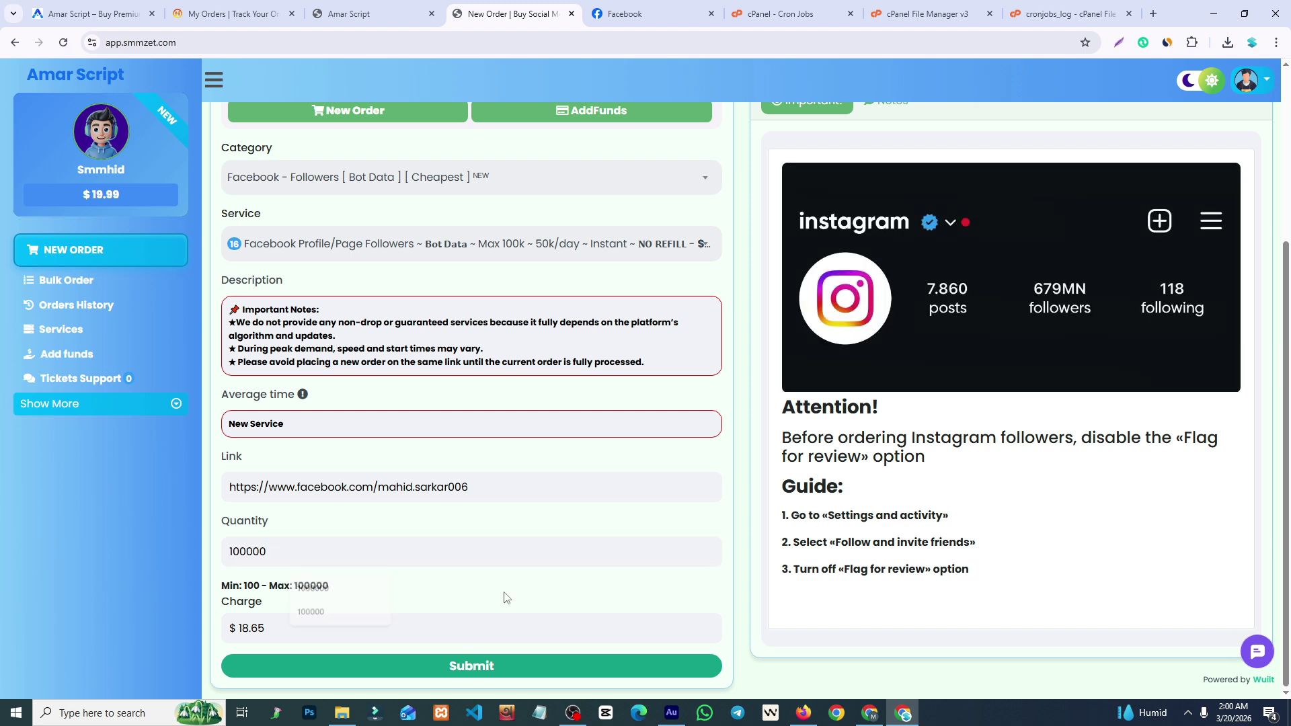
left_click(490, 667)
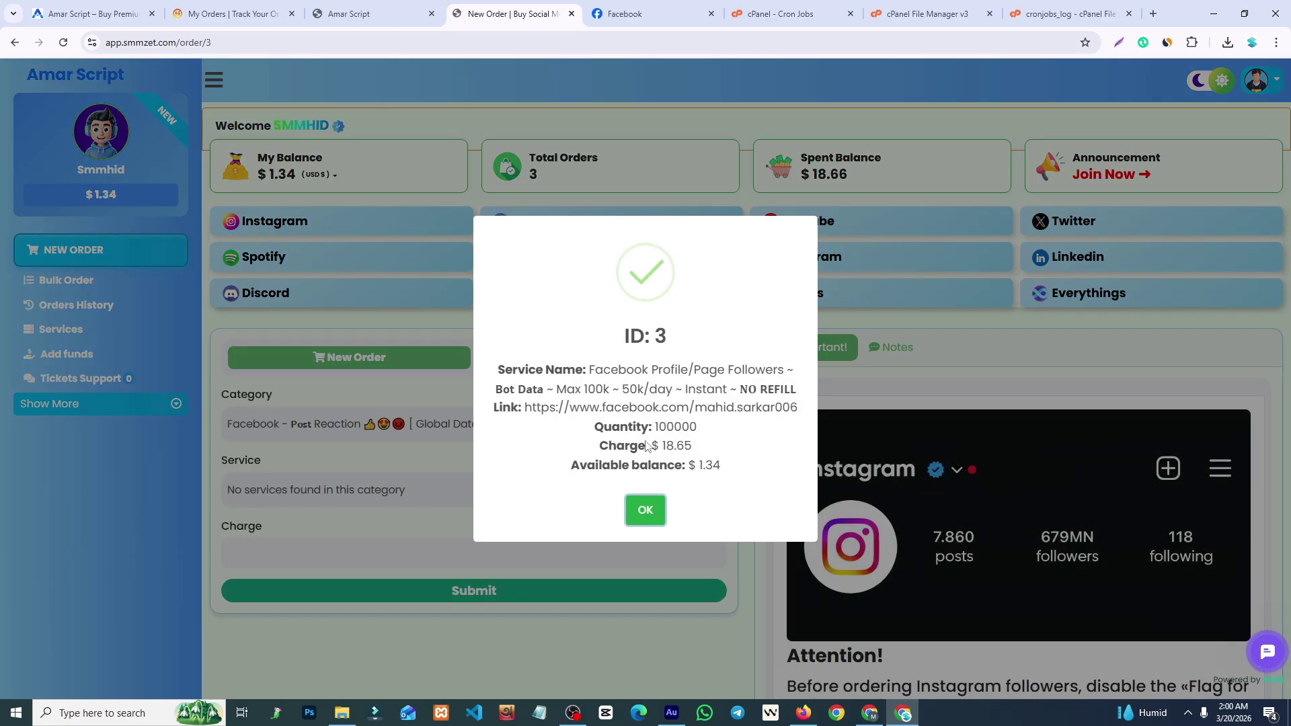
left_click(655, 514)
Open the admin panel's orders list to check the status of the new Facebook followers order.
left_click(367, 14)
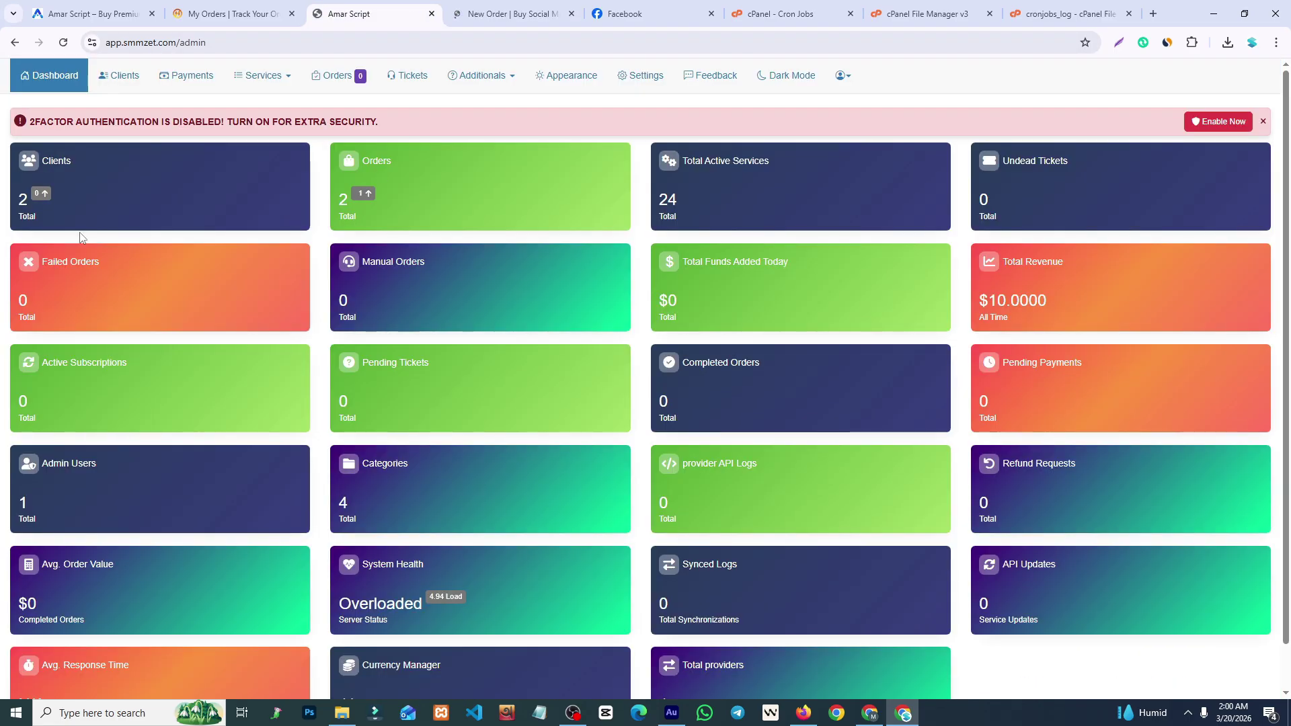
left_click(46, 83)
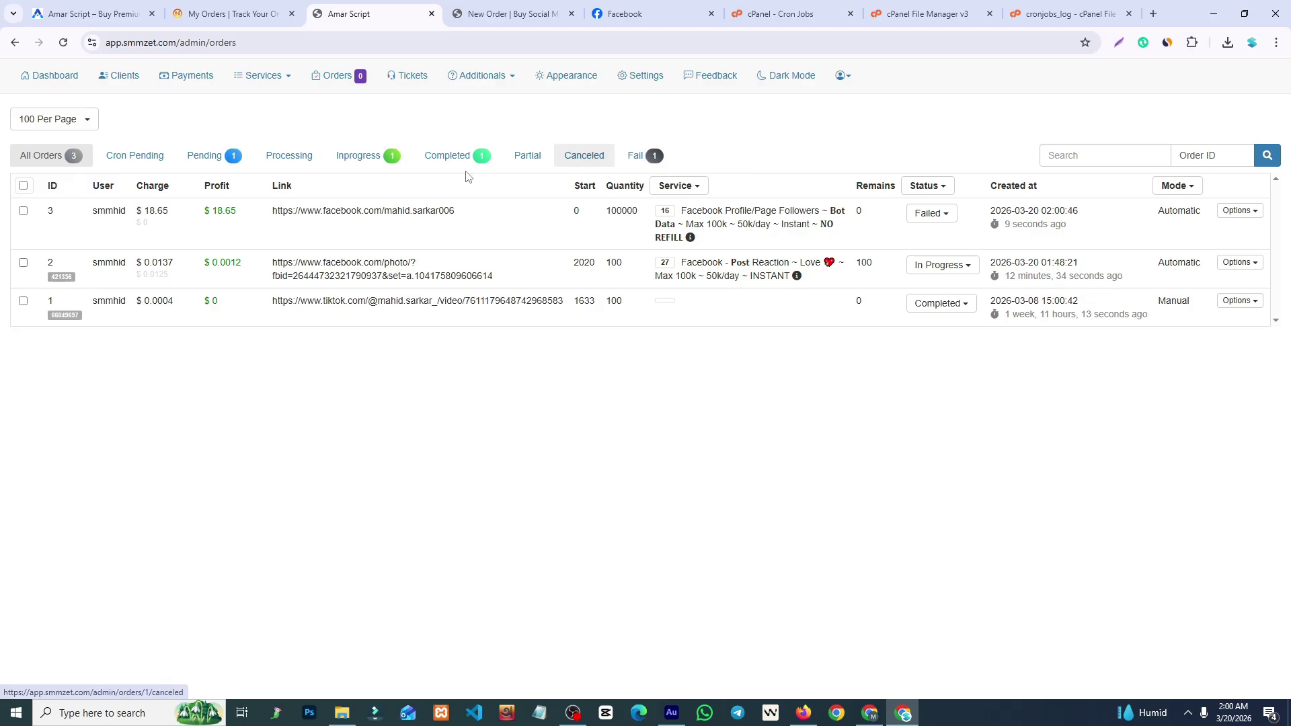
View the error details of the failed Facebook followers order, highlight the provider's response text, and close the details.
left_click(1231, 213)
left_click(1189, 230)
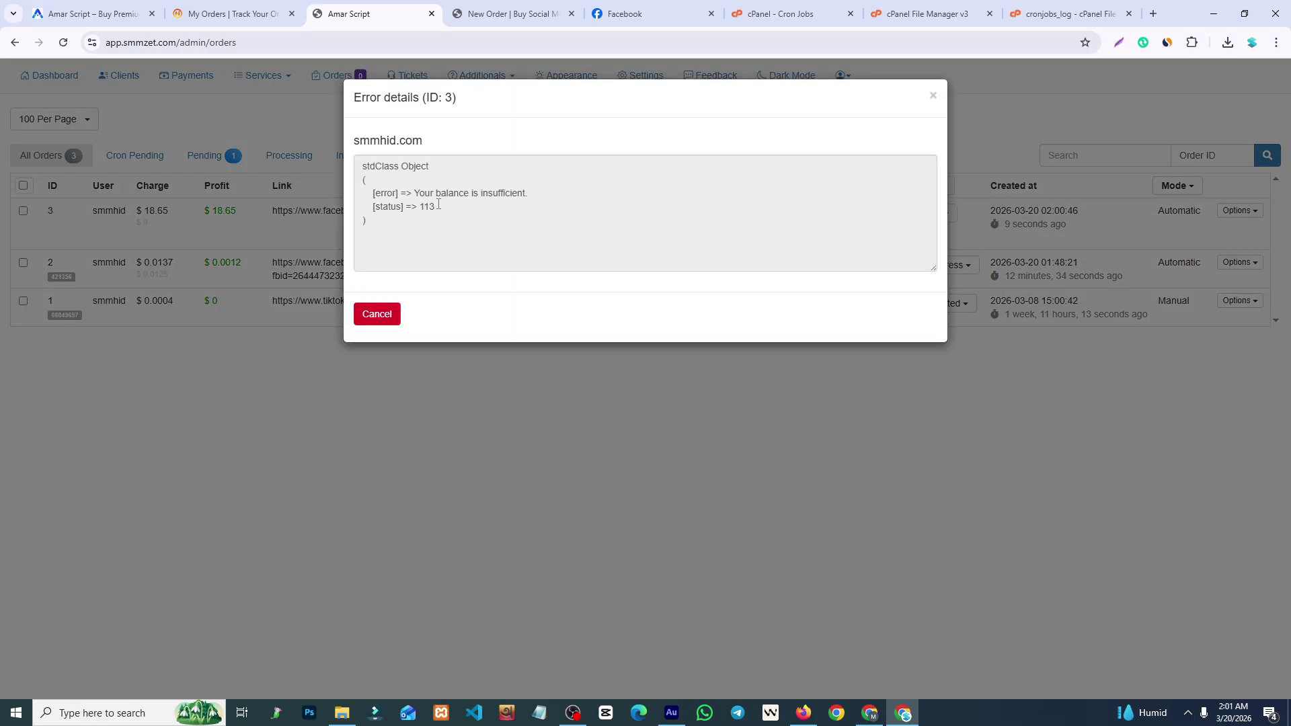
left_click_drag(456, 218, 364, 168)
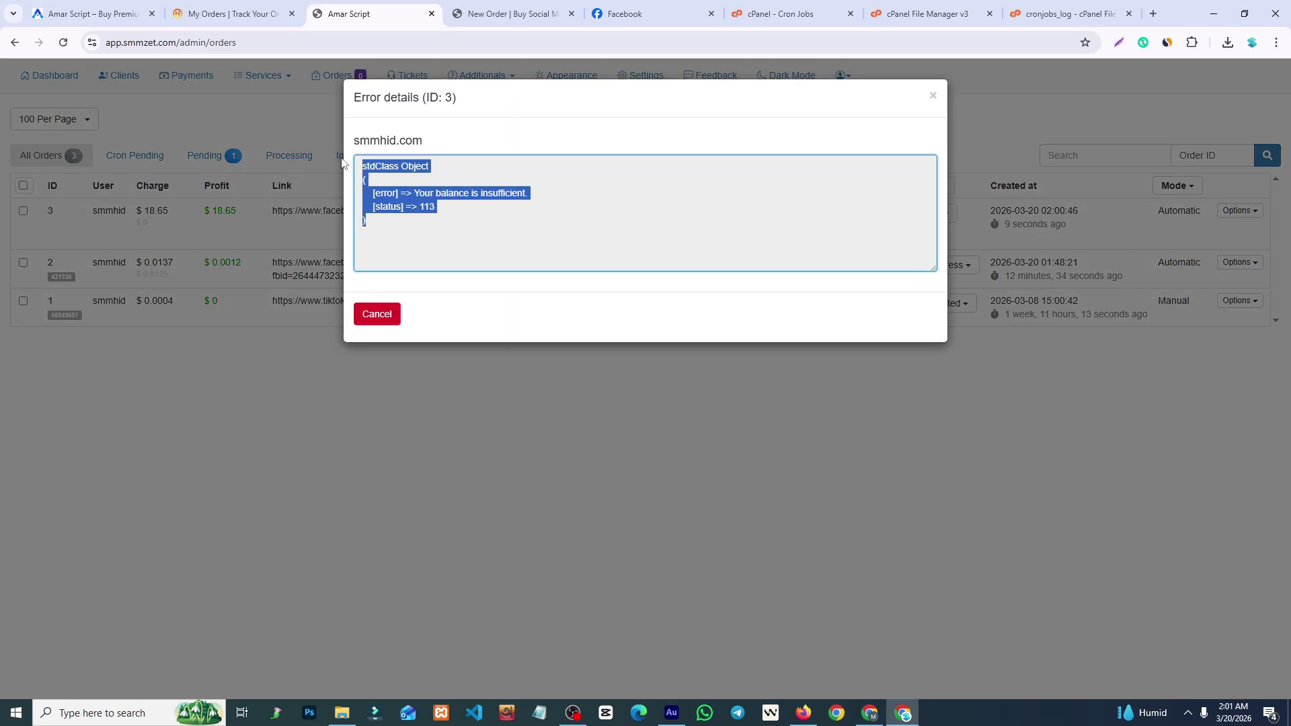
left_click(377, 315)
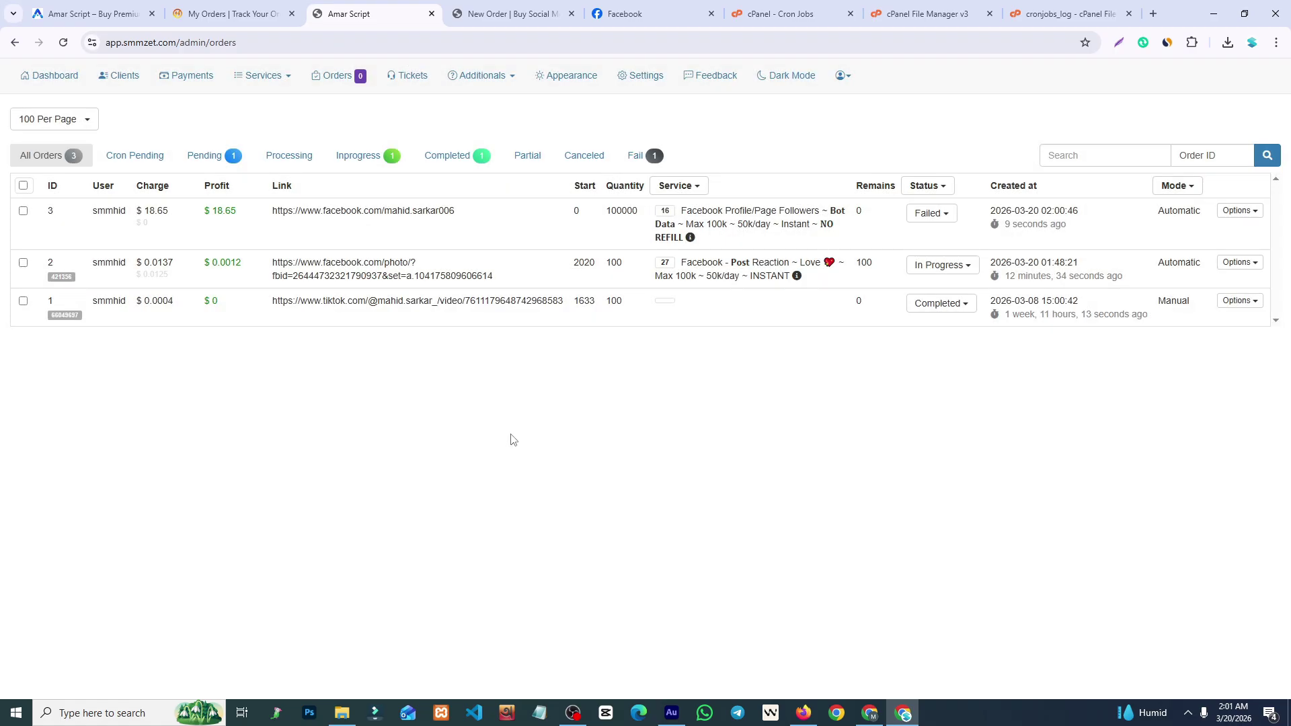
Filter the orders list to failed orders and try to resend the Facebook followers order through a bulk action.
left_click(625, 152)
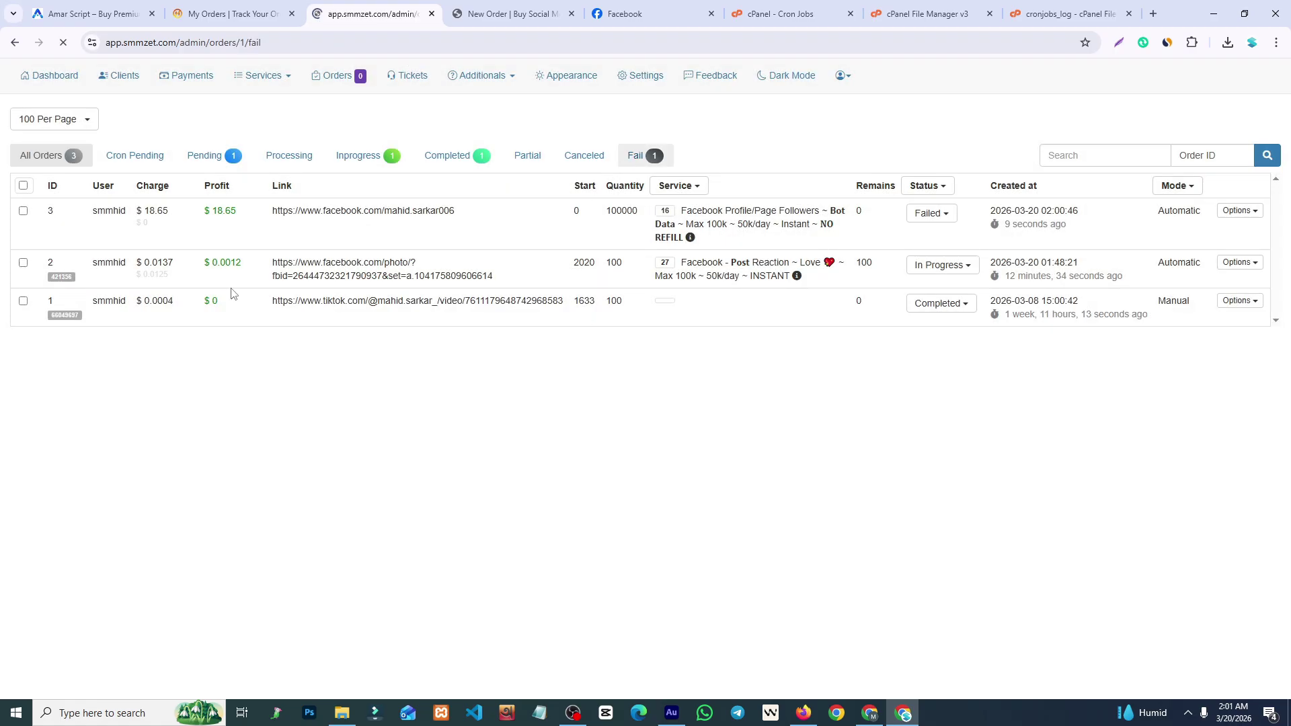
left_click(1231, 212)
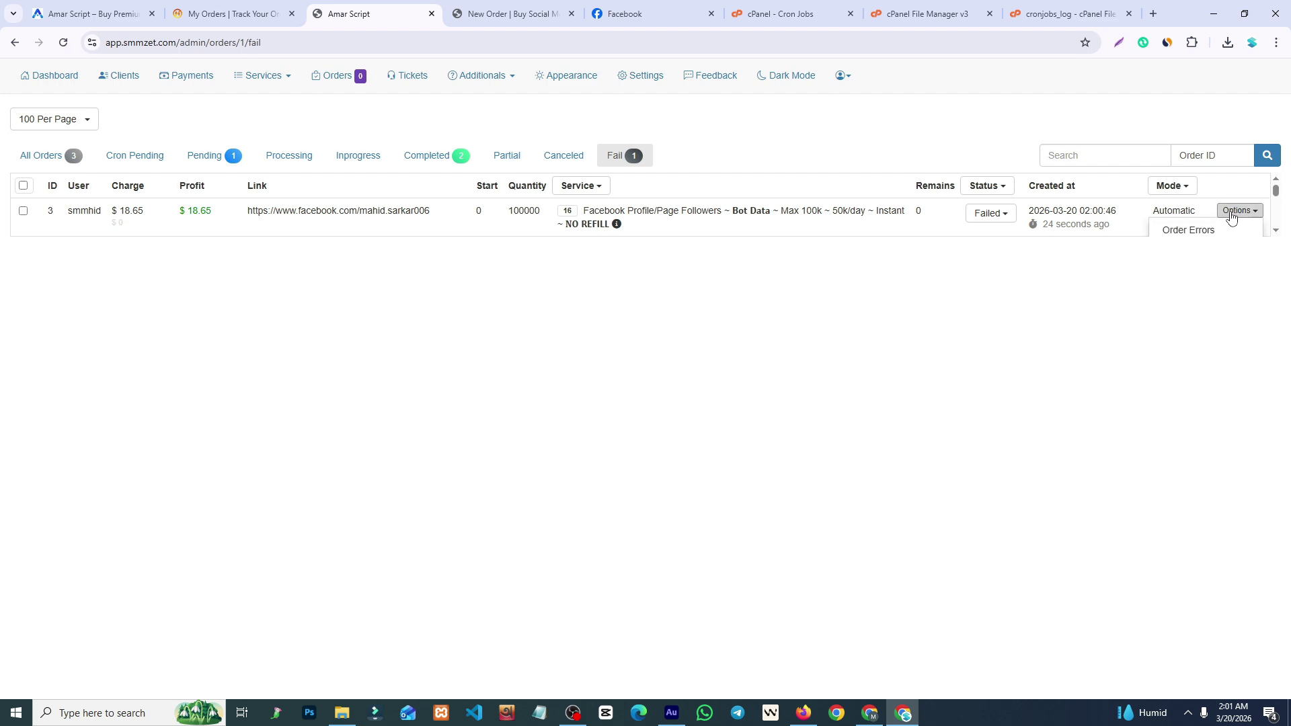
left_click(1224, 214)
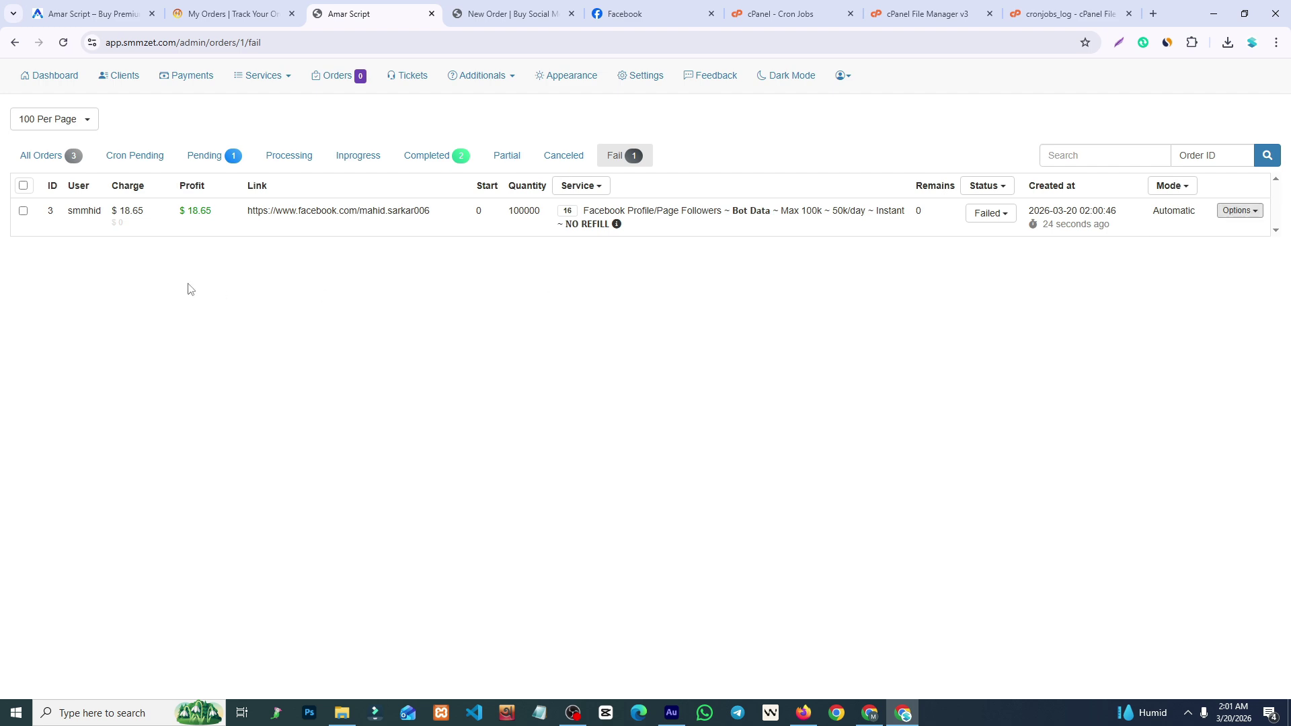
left_click(23, 211)
left_click(179, 191)
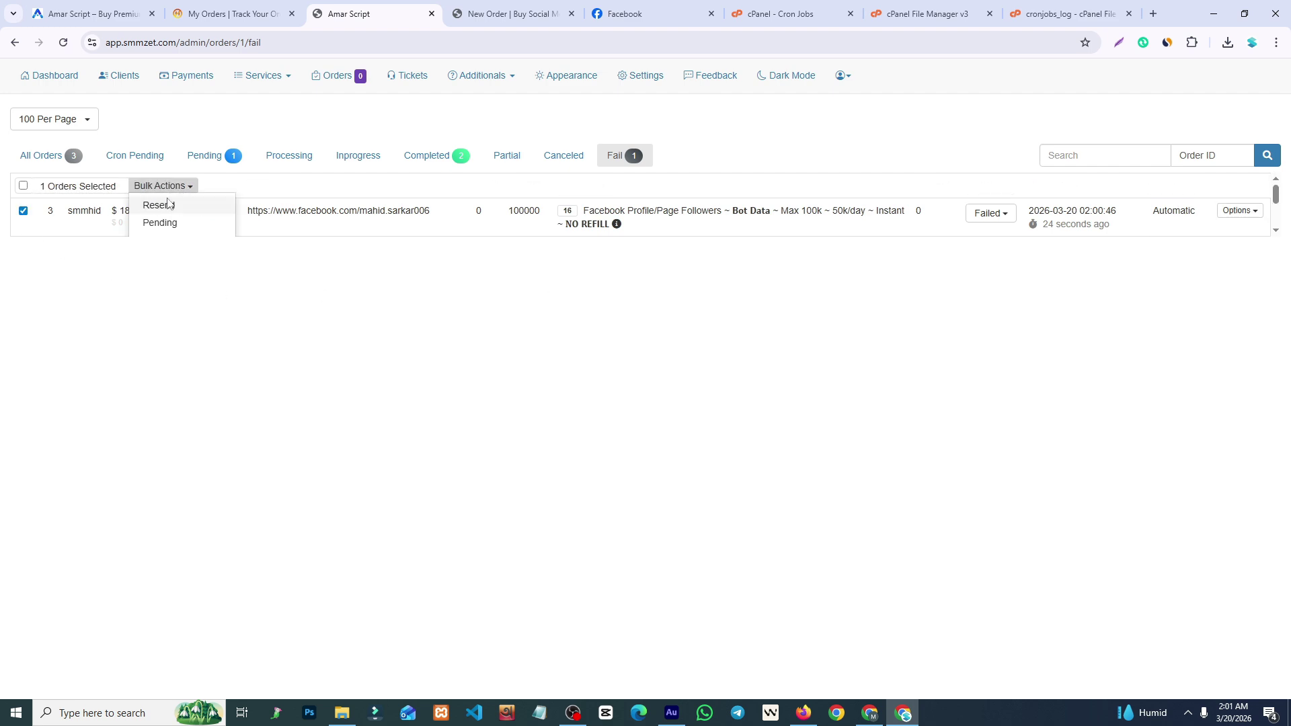
left_click(160, 206)
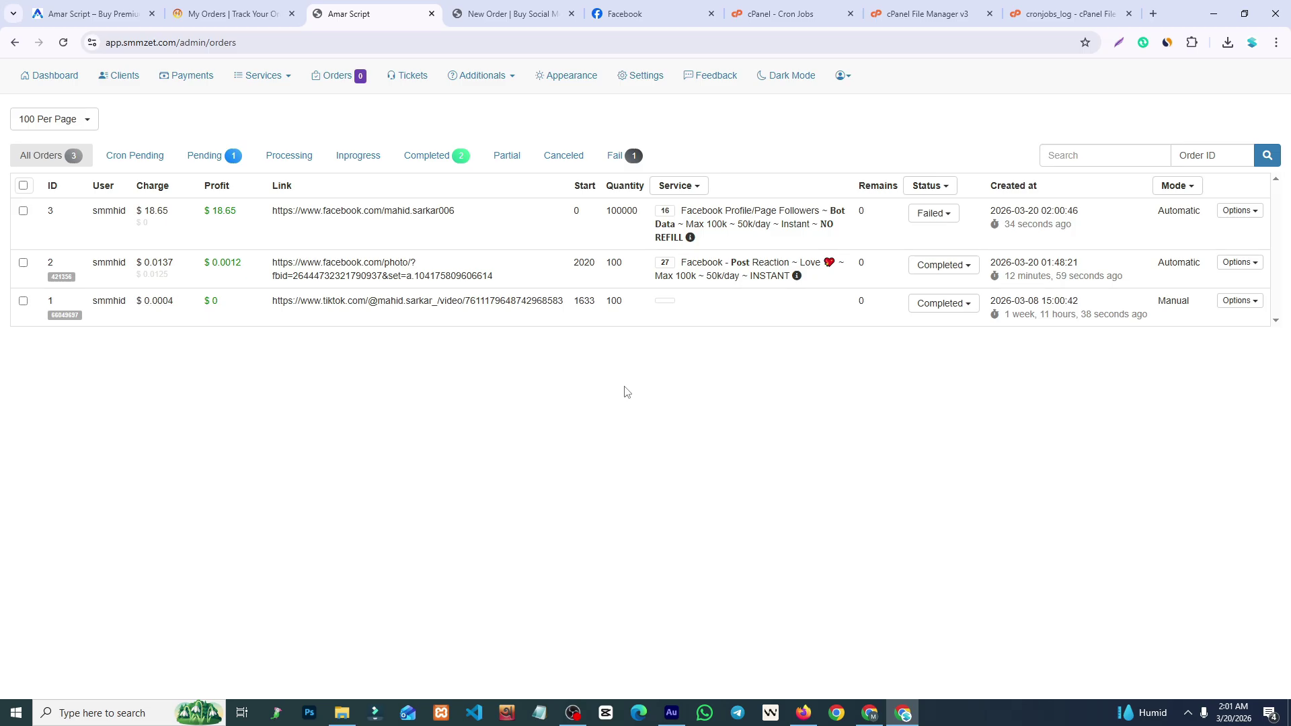
Apply Cancel & Refund to the Facebook followers order in the failed orders list and confirm the status update.
left_click(623, 161)
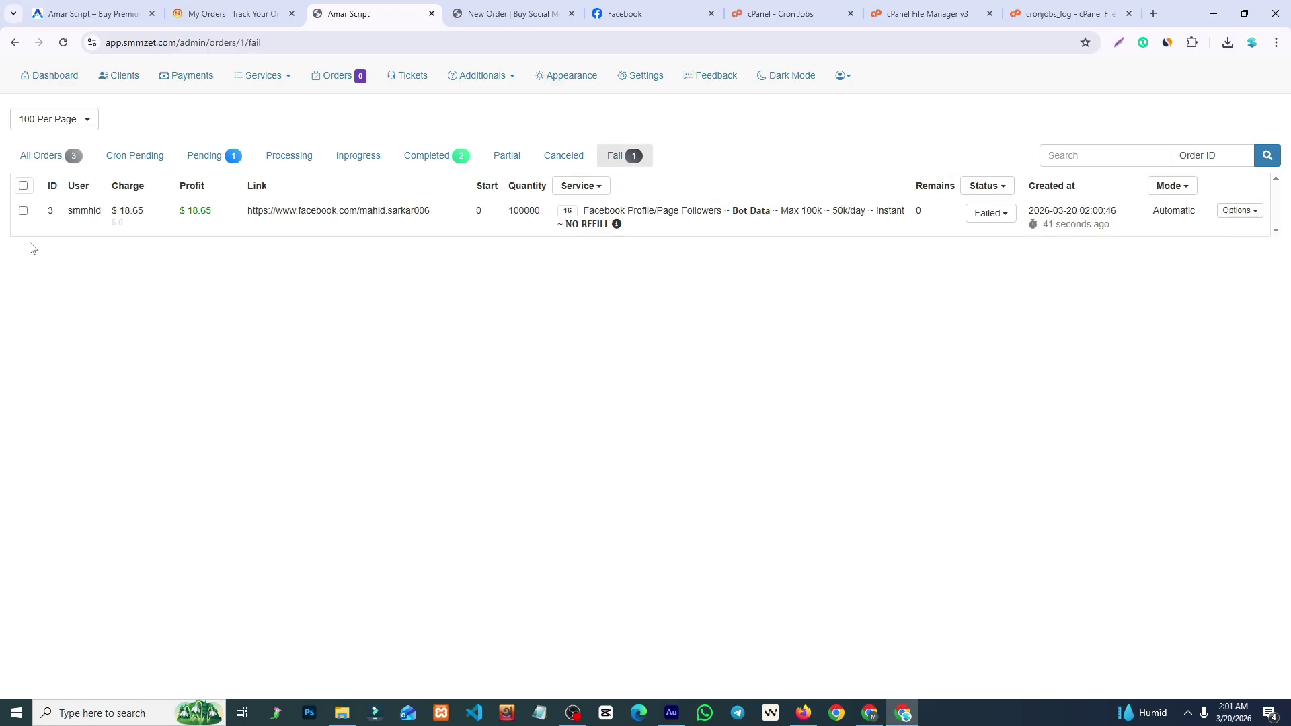
left_click(24, 212)
left_click(144, 188)
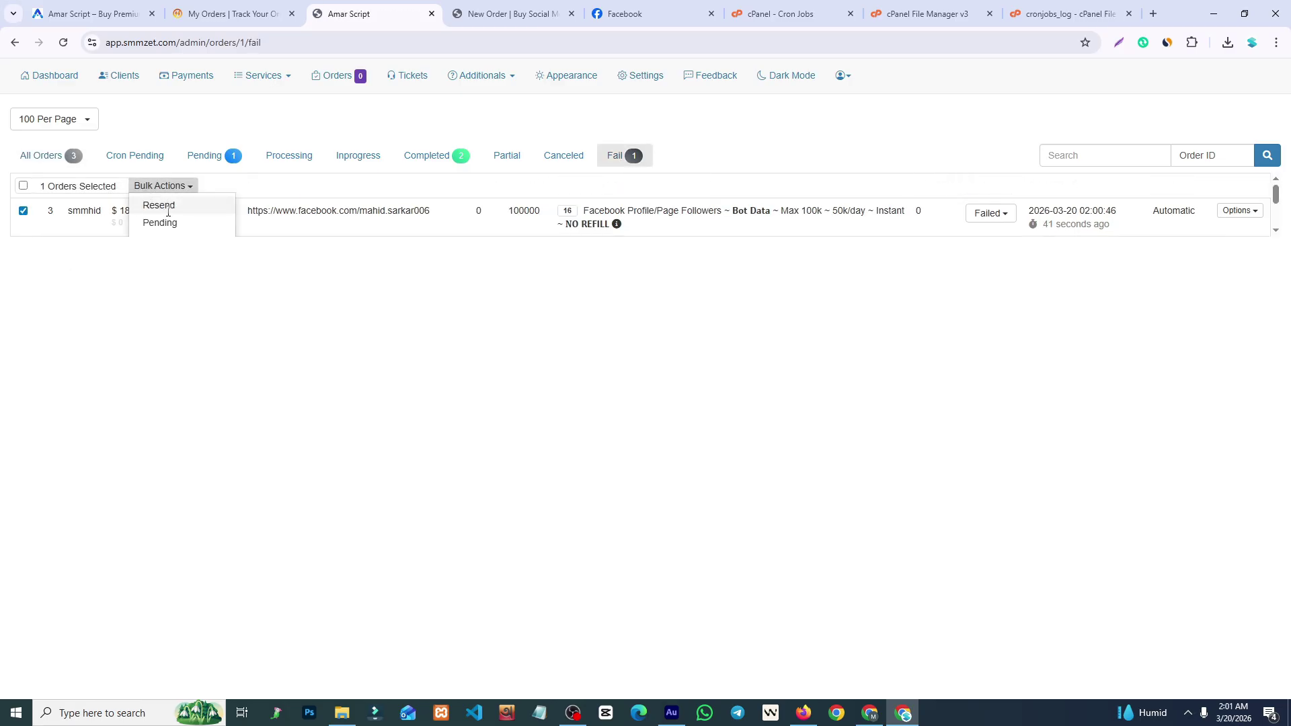
scroll(176, 228, "down", 2)
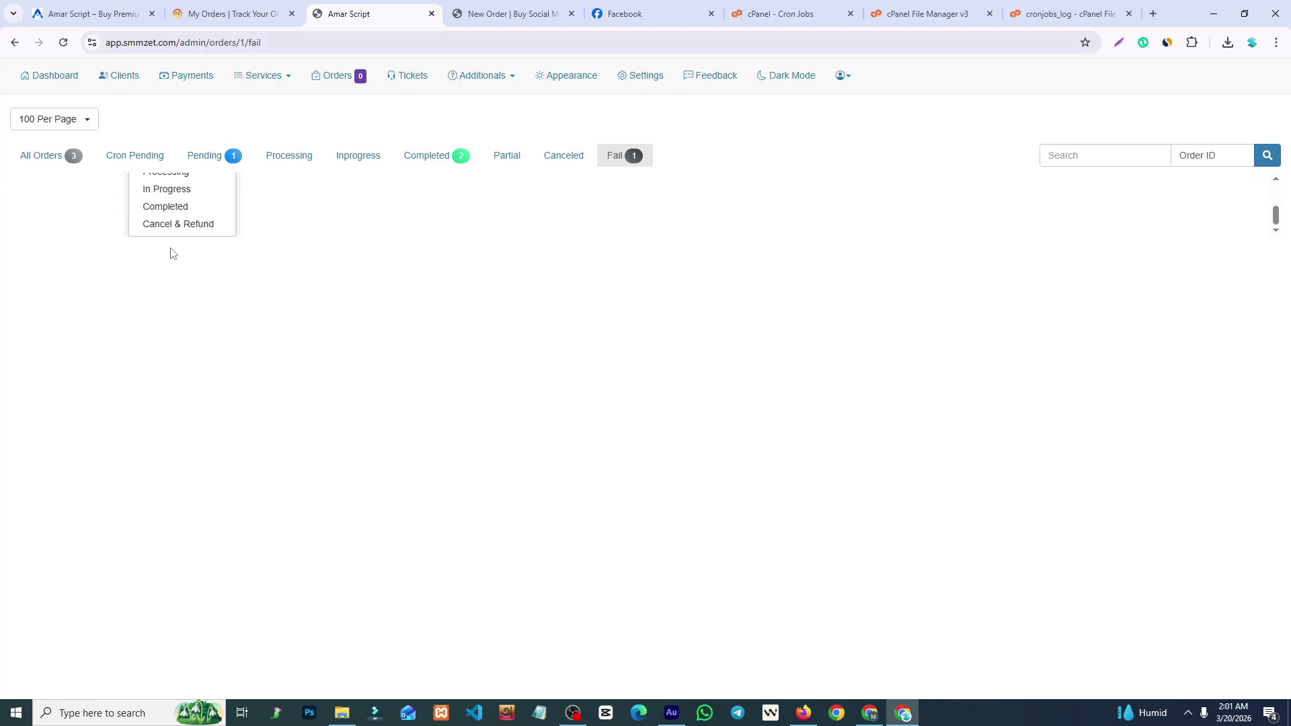
left_click(187, 225)
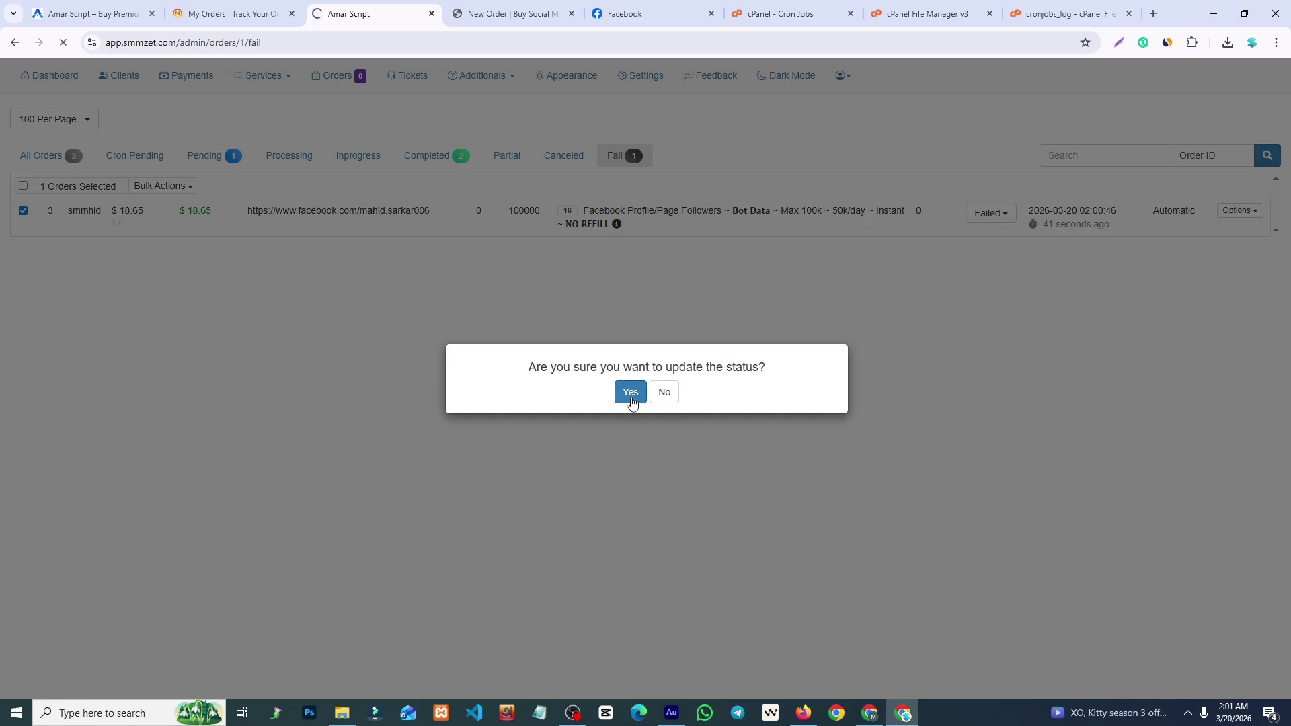
key("Return")
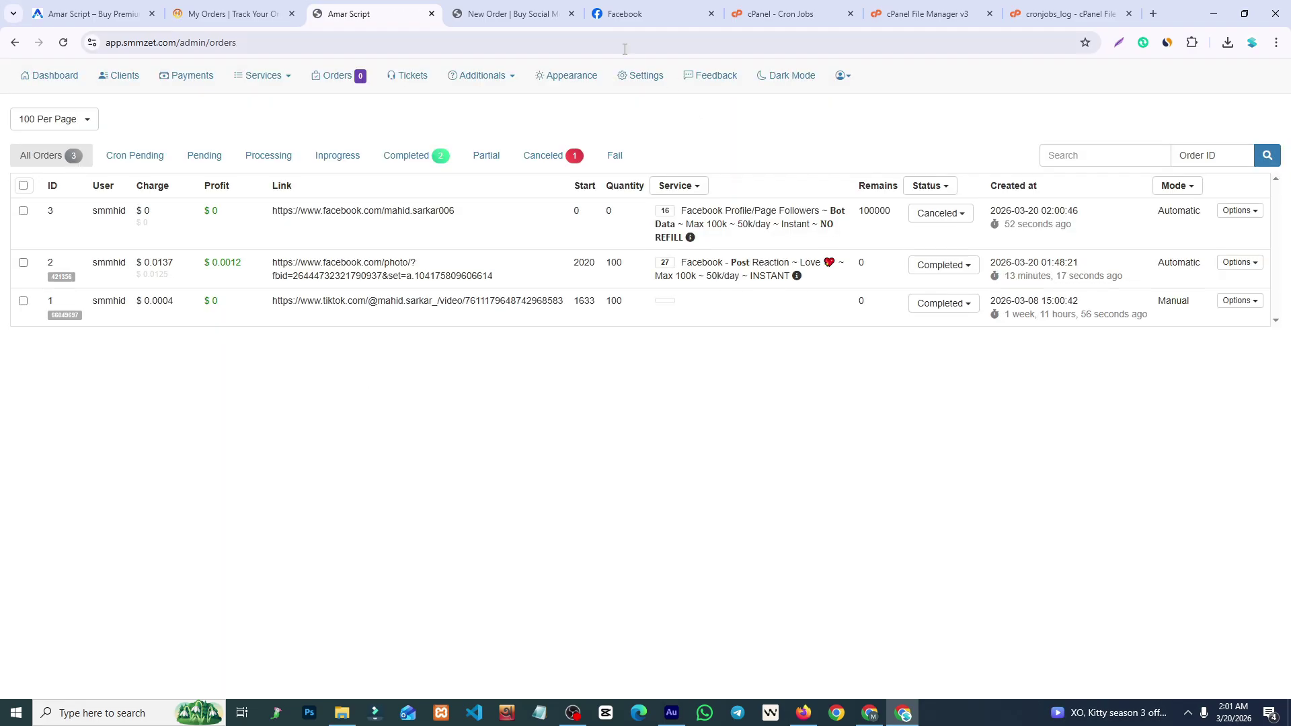
Reload the client panel's New Order page to check the balance after the refund, and expand the additional navigation entries.
left_click(511, 14)
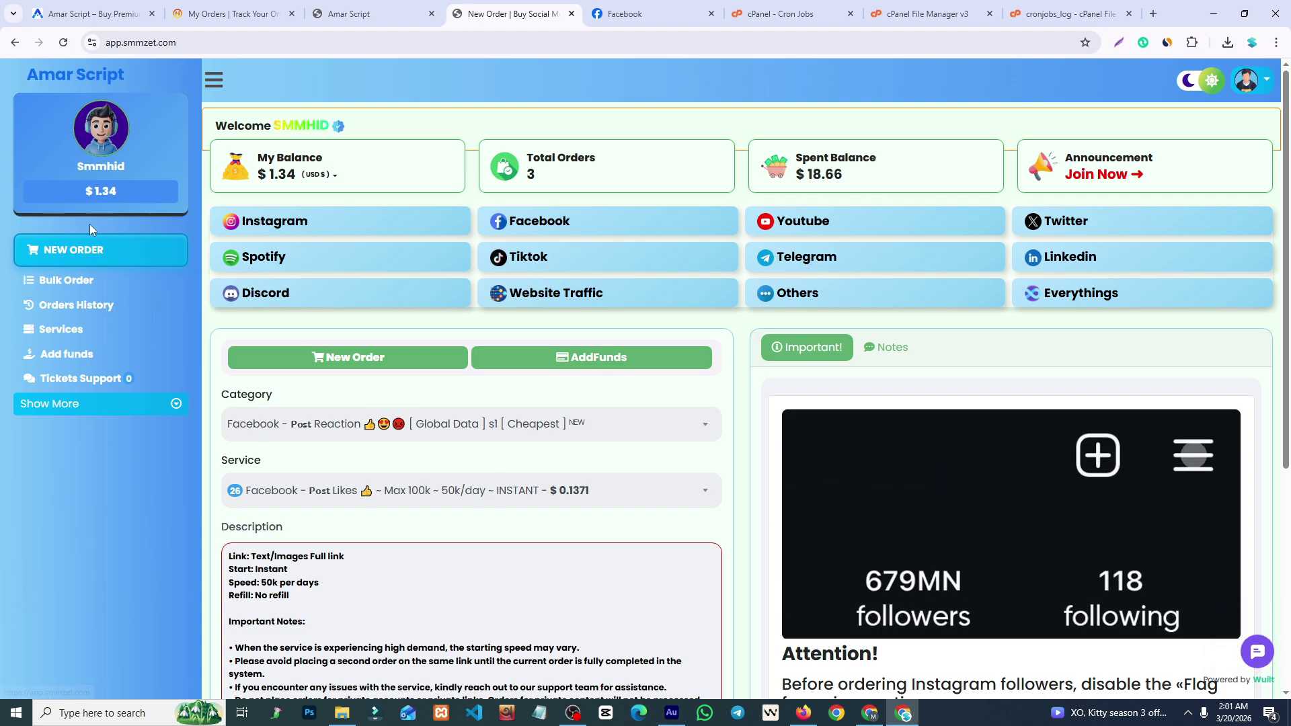
left_click(67, 252)
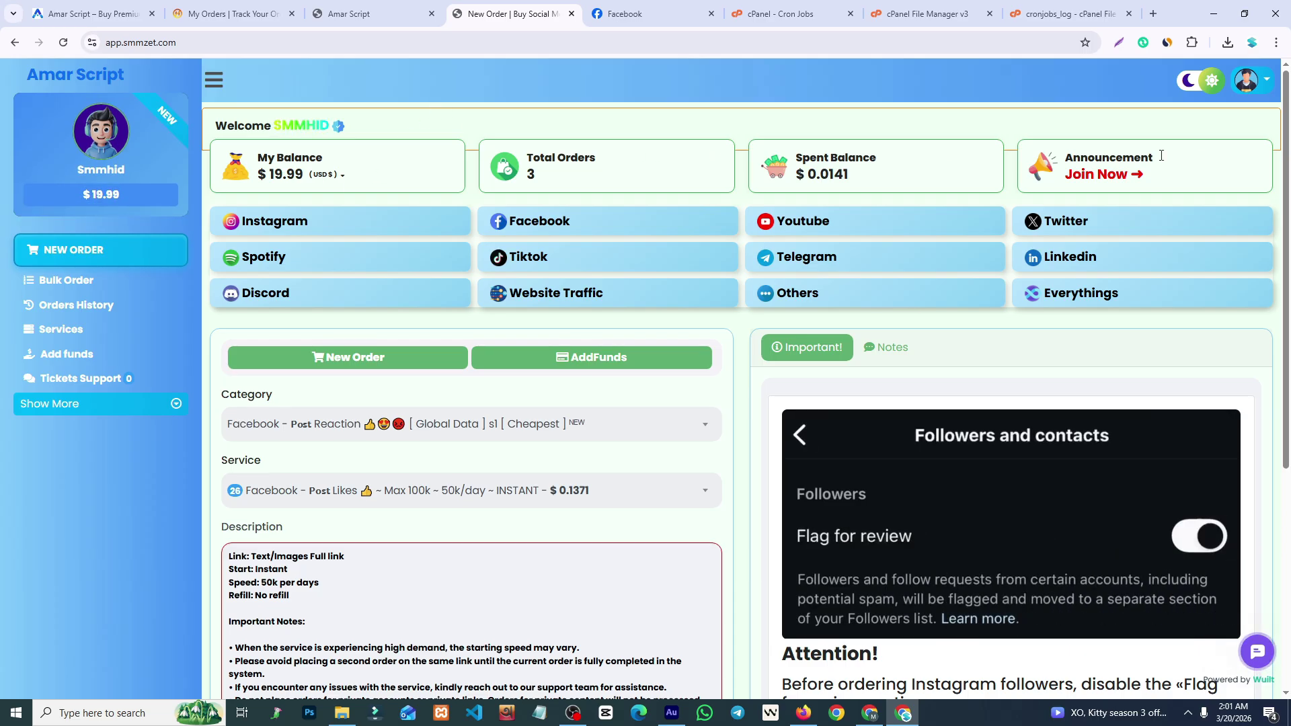
left_click_drag(1285, 124, 1286, 342)
left_click(143, 397)
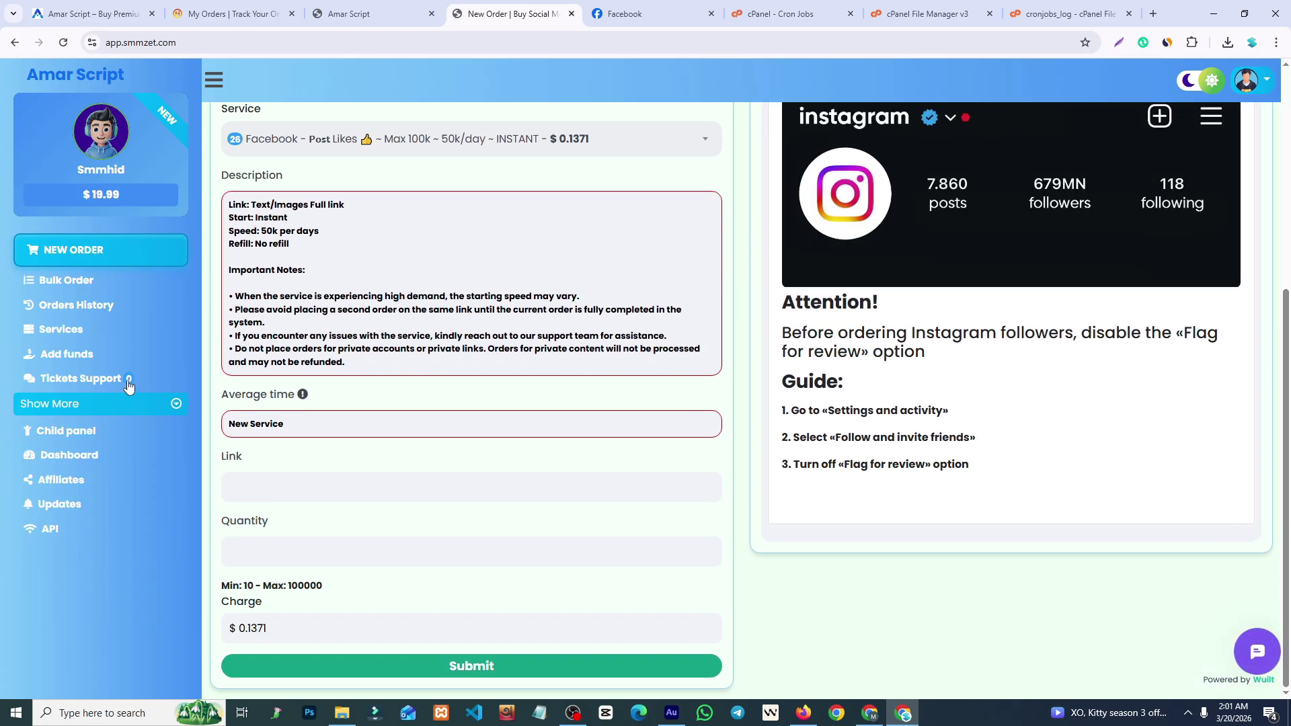